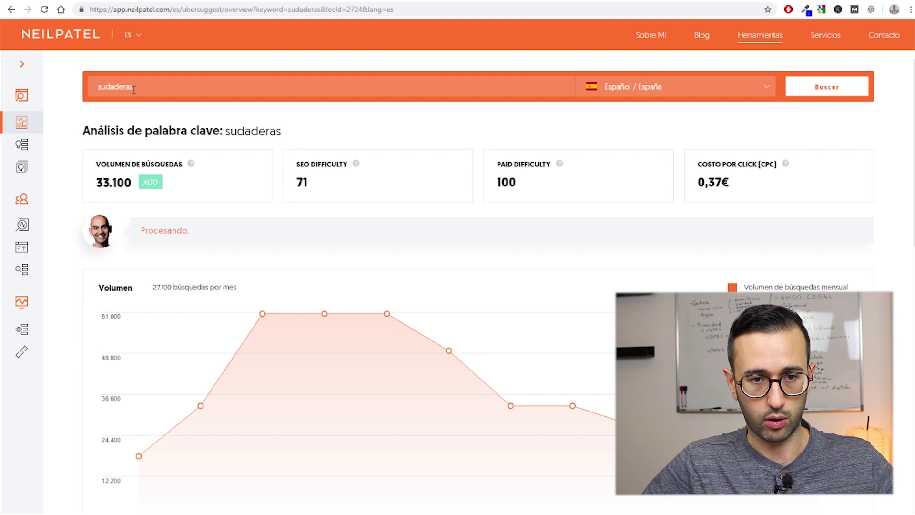
# Step: Open the full keyword ideas list for "sudaderas" and export it as a CSV file
pyautogui.scroll(-10, 178, 204)
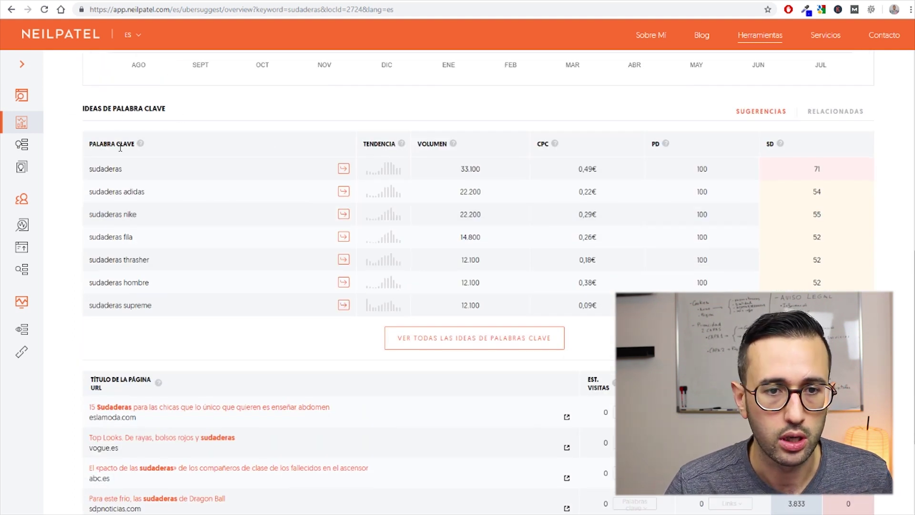
pyautogui.click(21, 269)
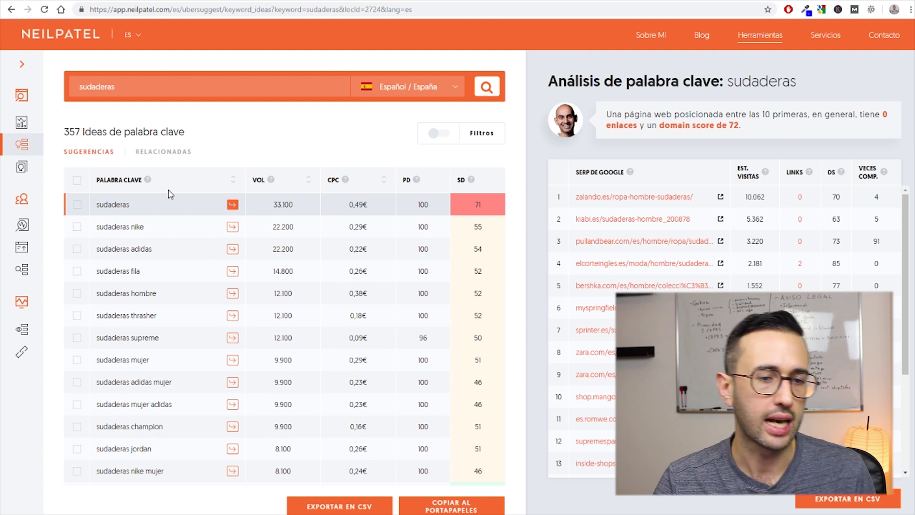
pyautogui.scroll(-2, 176, 239)
pyautogui.scroll(-6, 176, 240)
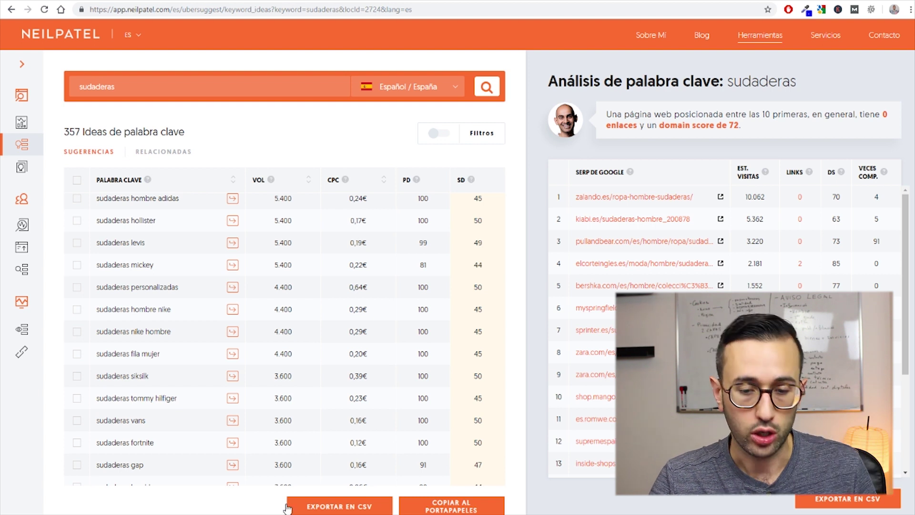
pyautogui.click(333, 504)
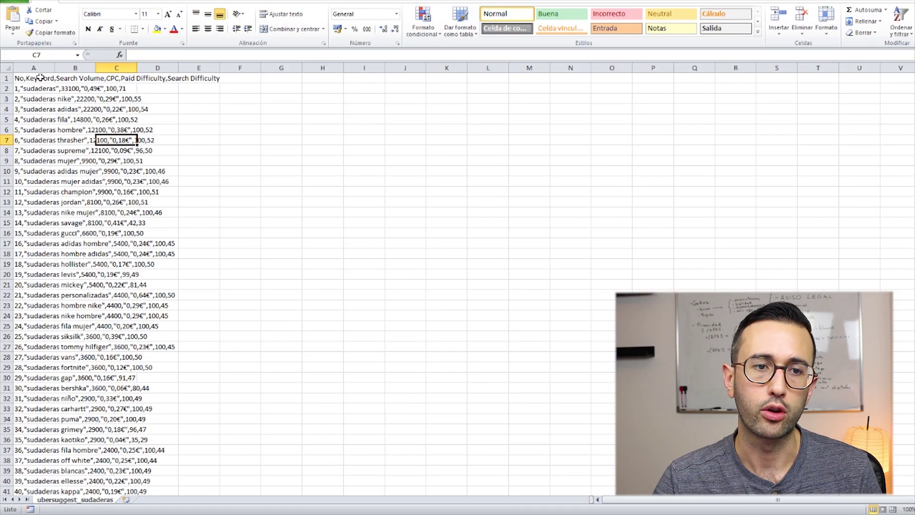
# Step: In Excel, split column A of the exported keyword data into separate columns with Text to Columns, using only the comma as delimiter
pyautogui.click(47, 98)
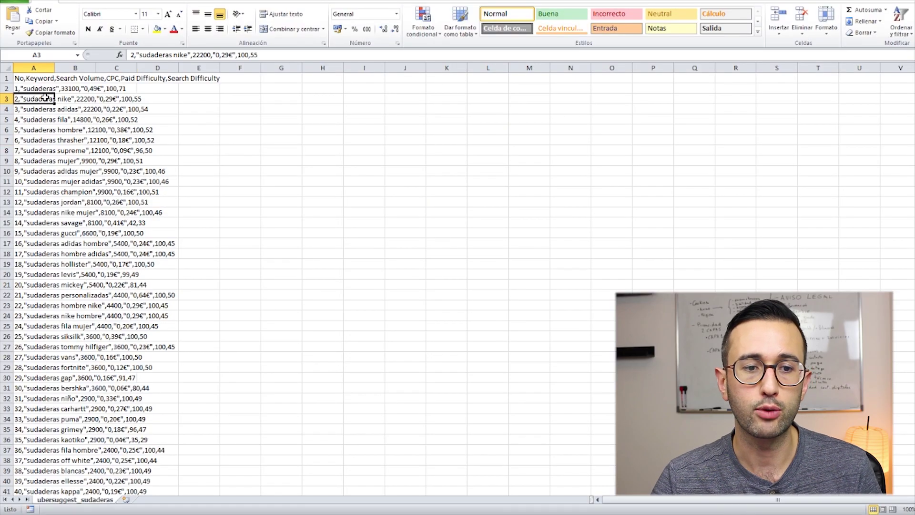
pyautogui.click(34, 148)
pyautogui.click(33, 67)
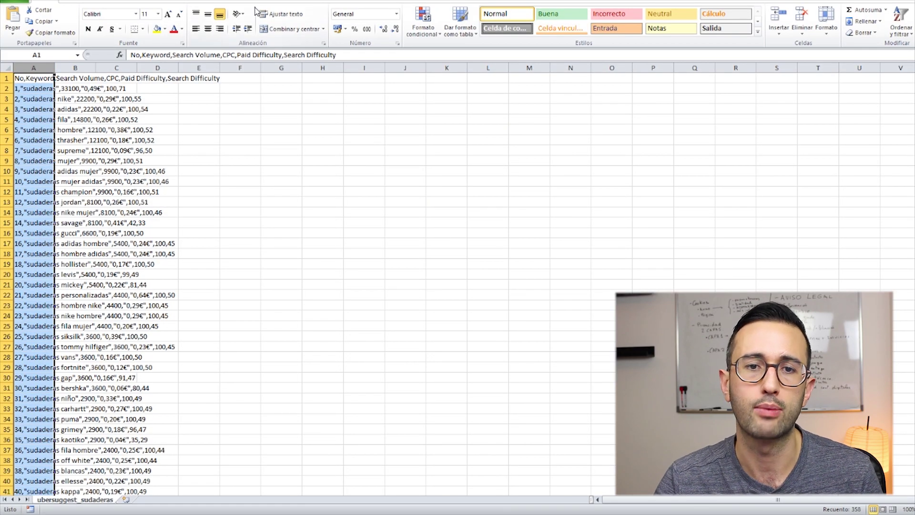
pyautogui.click(213, 4)
pyautogui.click(353, 19)
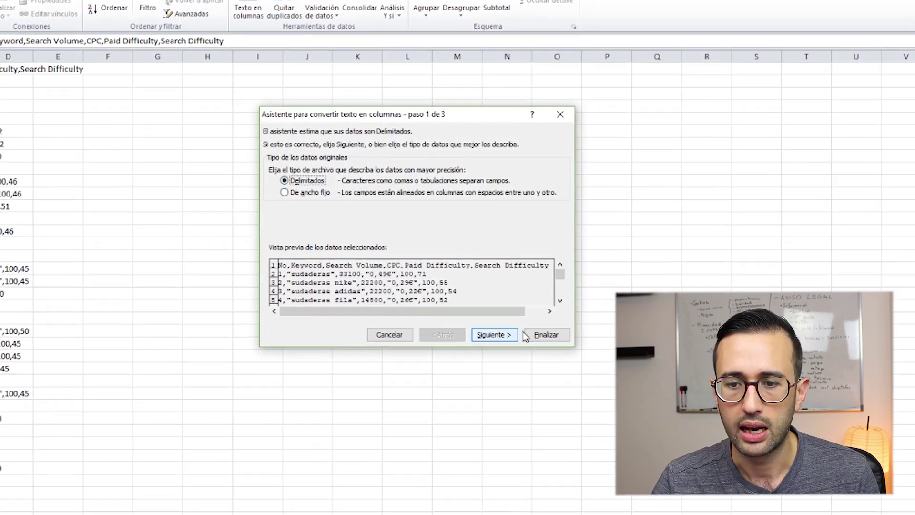
pyautogui.click(560, 298)
pyautogui.click(377, 159)
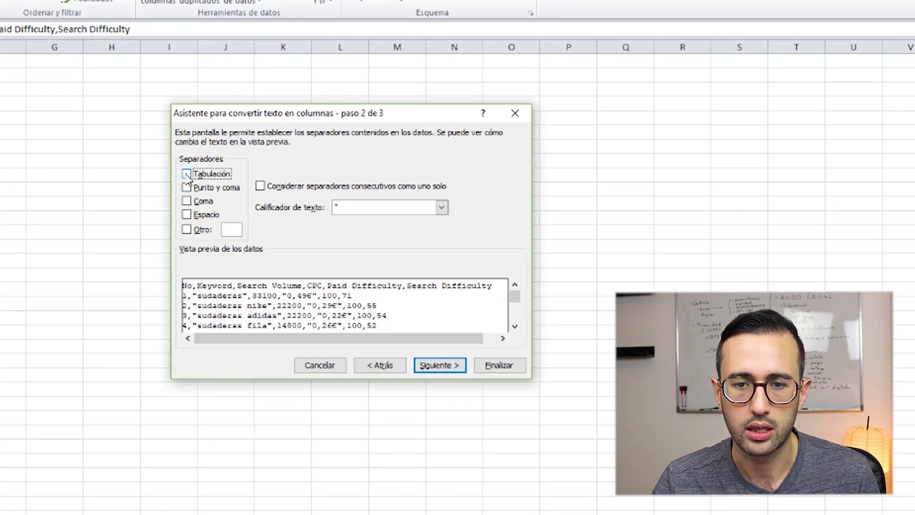
pyautogui.click(186, 201)
pyautogui.click(438, 366)
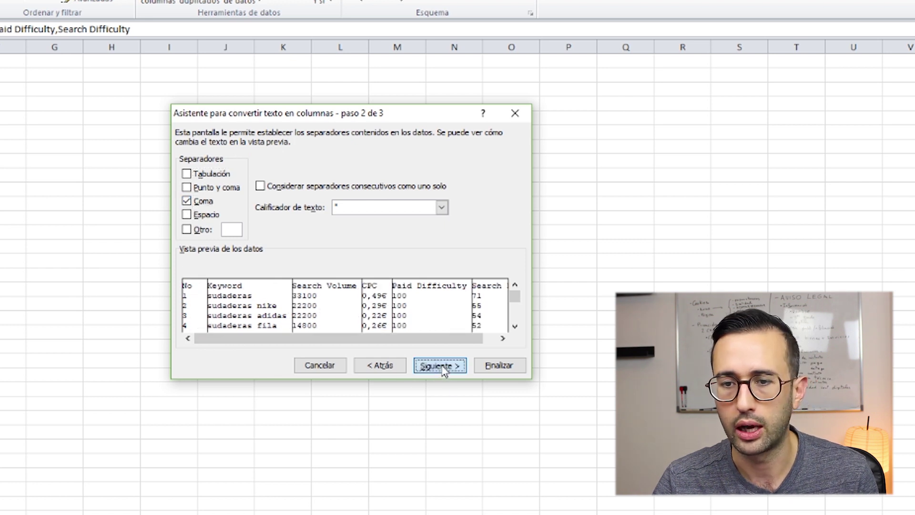
pyautogui.click(500, 365)
pyautogui.click(117, 130)
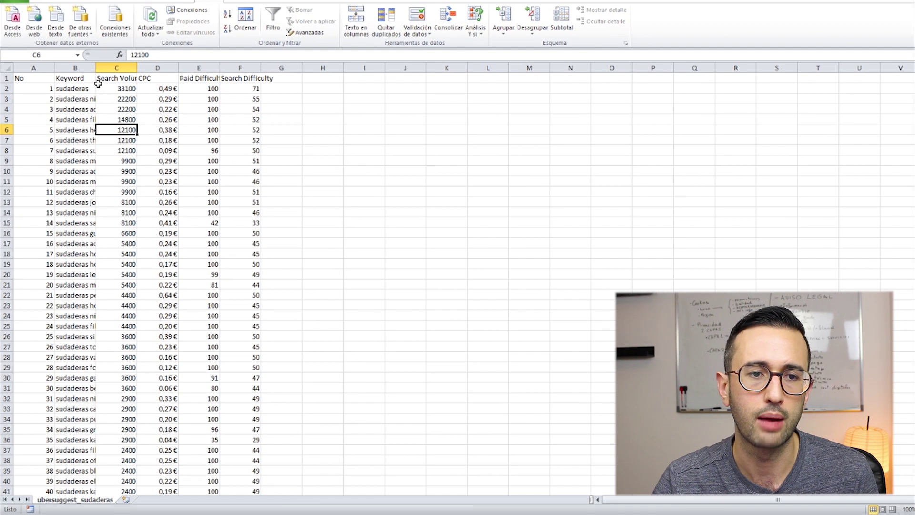
# Step: Close the ubersuggest_sudaderas workbook and go to the SUDADERAS sheet with the categorised keywords
pyautogui.hotkey('ctrl', 'a')
pyautogui.click(281, 212)
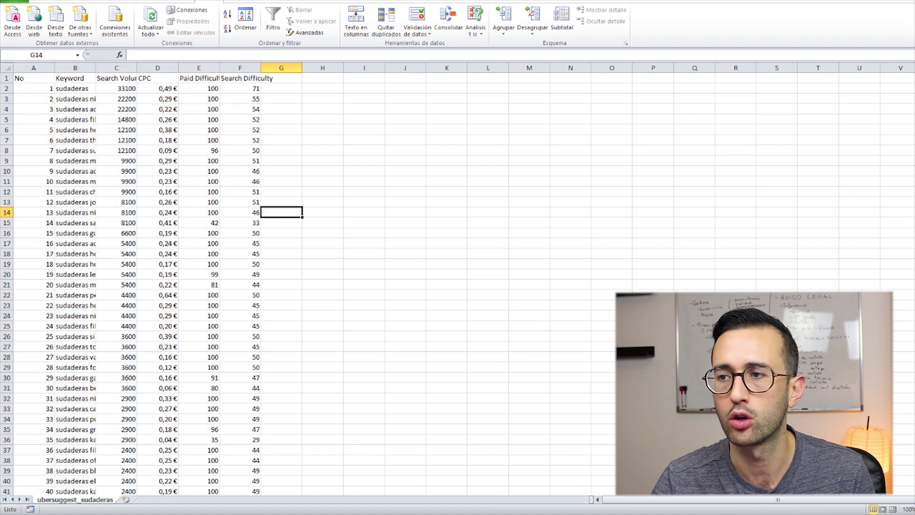
pyautogui.hotkey('ctrl', 'w')
pyautogui.click(499, 267)
pyautogui.click(148, 138)
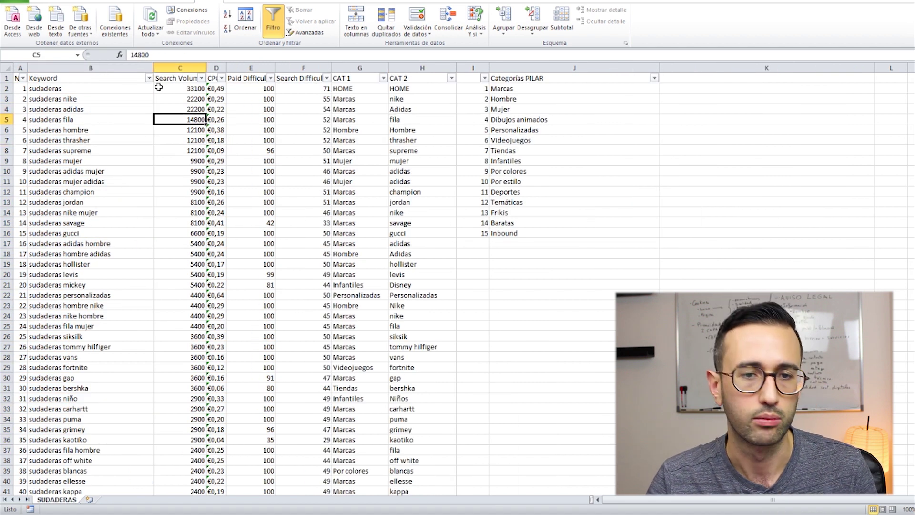
# Step: Examine the keywords' search volumes and the CAT 1 and CAT 2 category columns beside them
pyautogui.moveTo(183, 99); pyautogui.dragTo(186, 295)
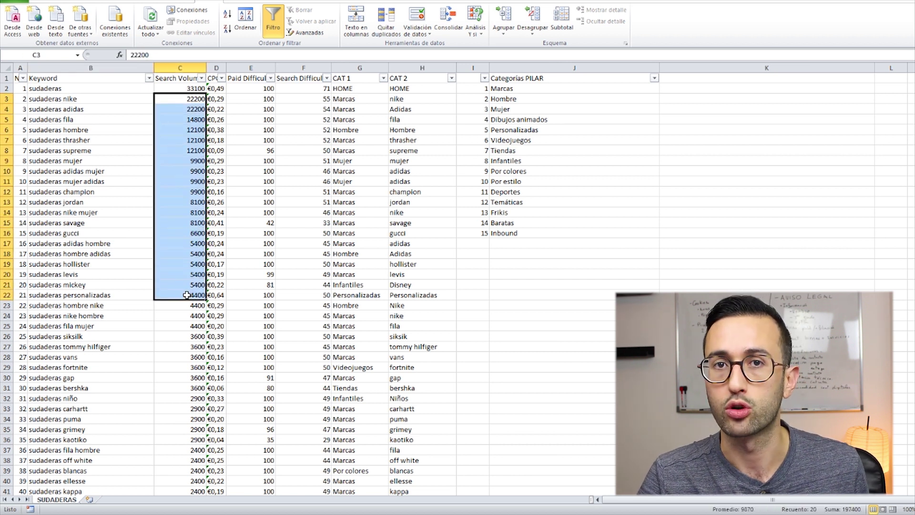
pyautogui.press('Right')
pyautogui.press('Right')
pyautogui.press('Right')
pyautogui.press('Right')
pyautogui.press('Right')
pyautogui.moveTo(342, 74); pyautogui.dragTo(419, 472)
pyautogui.click(369, 171)
pyautogui.click(353, 77)
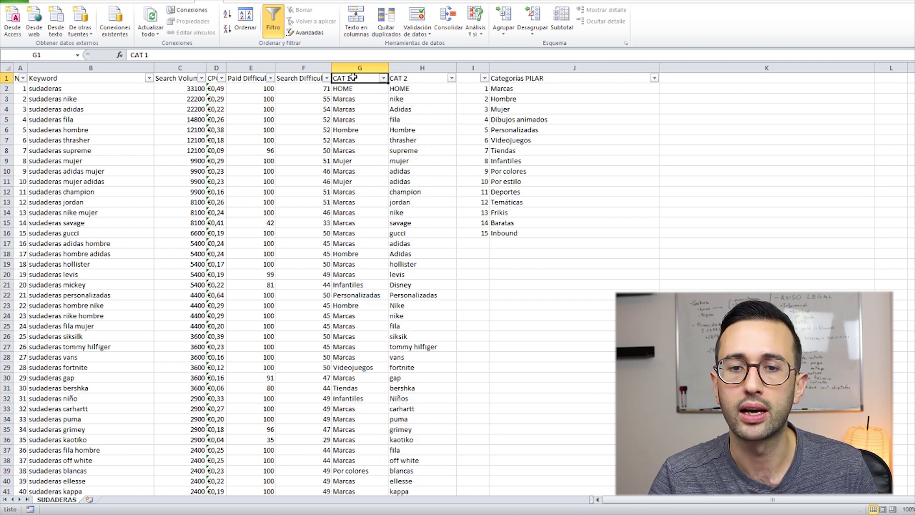
pyautogui.click(407, 78)
pyautogui.click(368, 90)
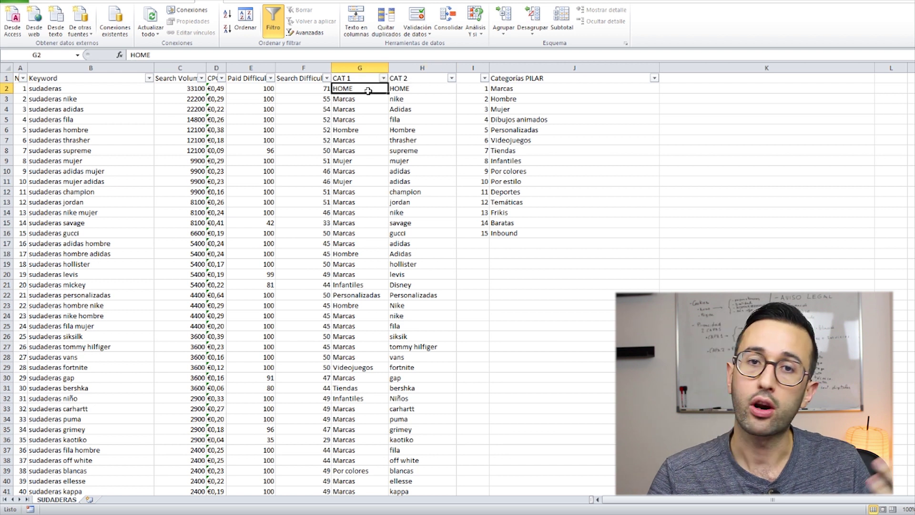
pyautogui.click(408, 88)
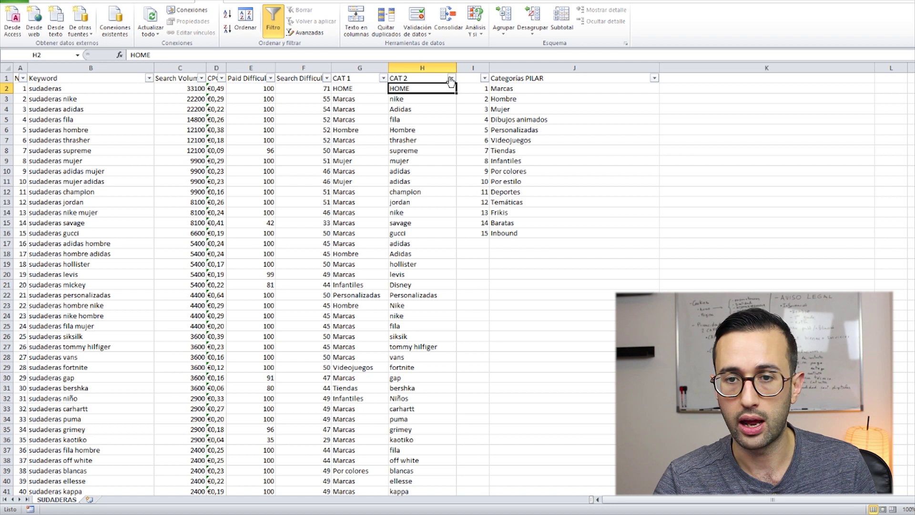
# Step: Hide the CAT 2 column of the keyword sheet
pyautogui.moveTo(456, 70); pyautogui.dragTo(489, 70)
pyautogui.rightClick(426, 68)
pyautogui.click(443, 196)
pyautogui.click(413, 139)
# Step: Compare the first keywords, from "sudaderas" down to "sudaderas mujer", with the main category assigned to each in CAT 1
pyautogui.click(344, 88)
pyautogui.click(122, 88)
pyautogui.press('Right')
pyautogui.press('Right')
pyautogui.press('Right')
pyautogui.press('Right')
pyautogui.press('Right')
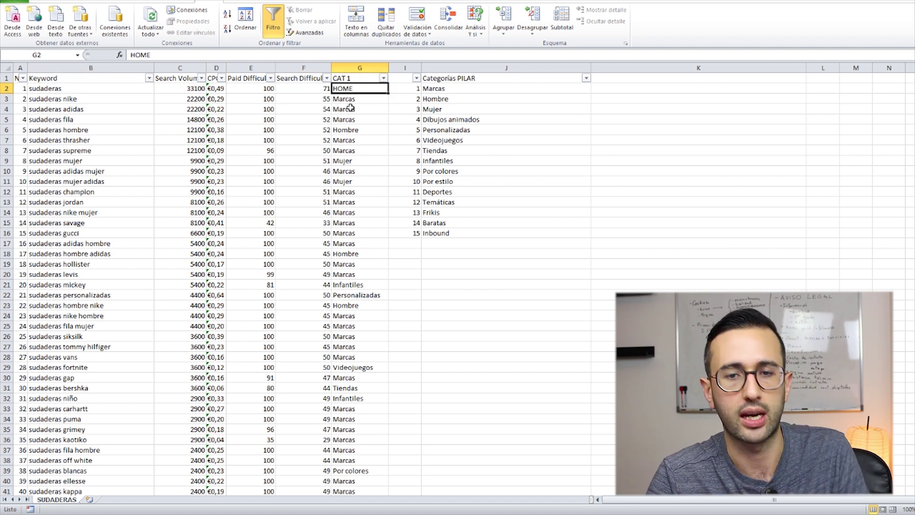
pyautogui.click(56, 99)
pyautogui.press('Right')
pyautogui.press('Right')
pyautogui.press('Right')
pyautogui.press('Right')
pyautogui.press('Right')
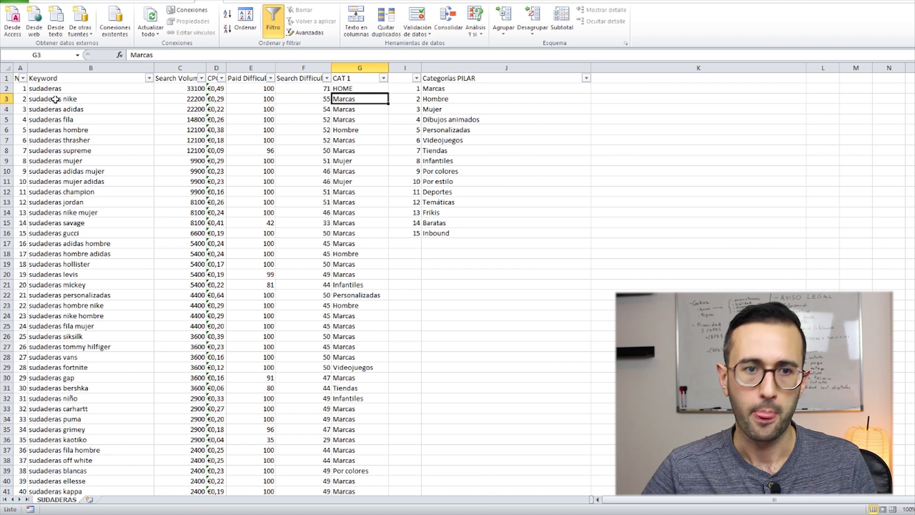
pyautogui.press('Down')
pyautogui.press('Down')
pyautogui.press('Down')
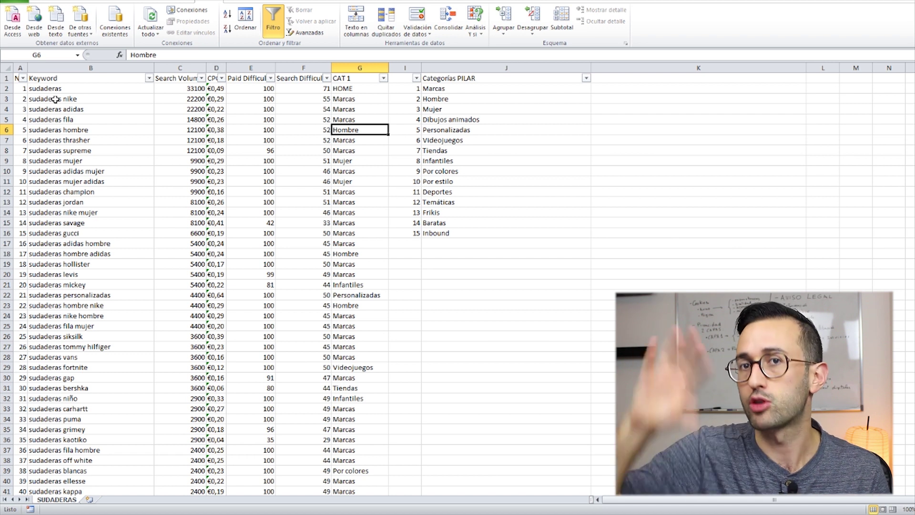
pyautogui.press('Down')
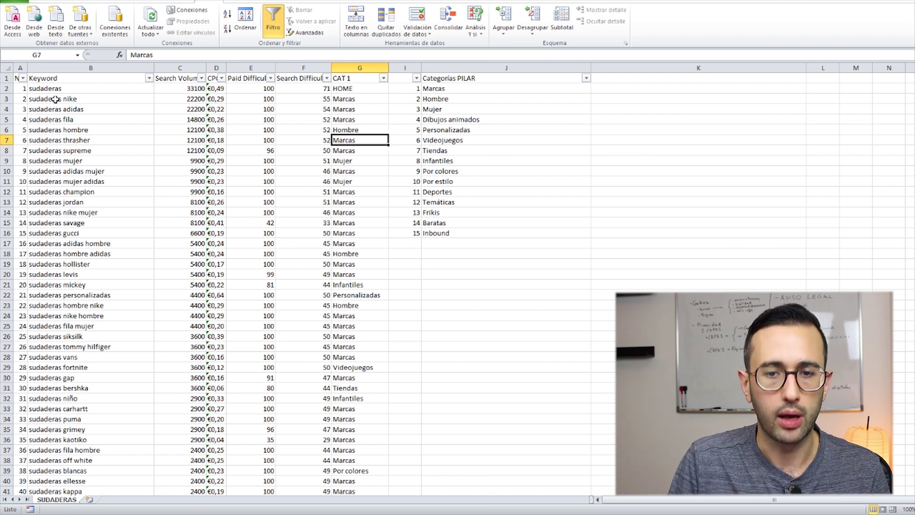
pyautogui.press('Down')
pyautogui.press('Down')
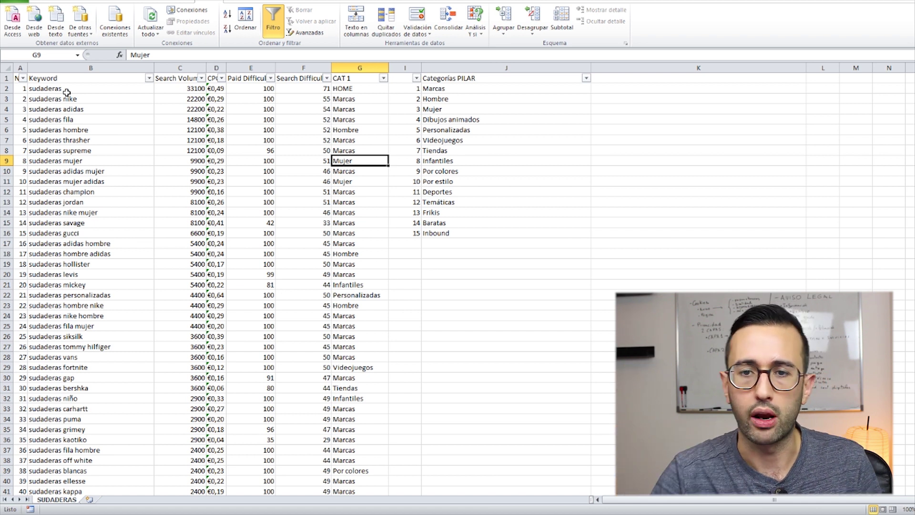
# Step: Review the complete Categorías PILAR list, from Marcas to Inbound
pyautogui.moveTo(437, 86); pyautogui.dragTo(472, 243)
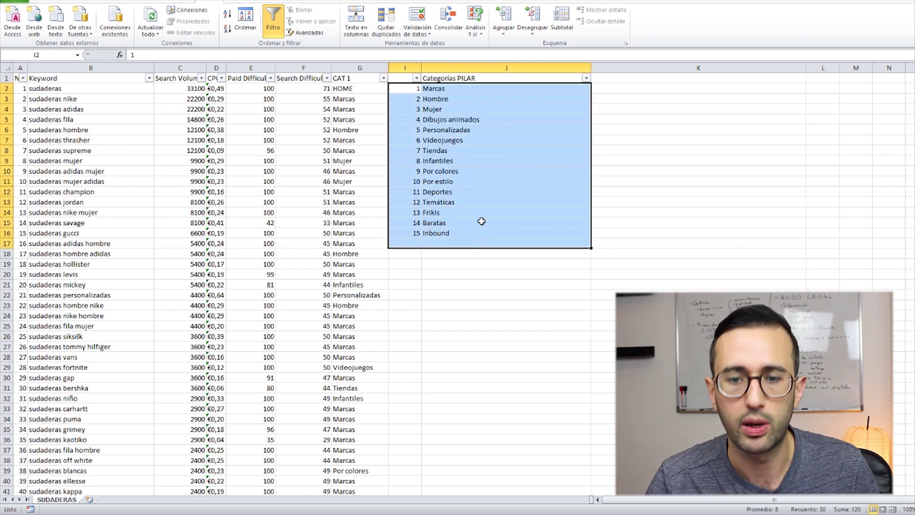
pyautogui.click(481, 221)
pyautogui.moveTo(417, 89); pyautogui.dragTo(485, 230)
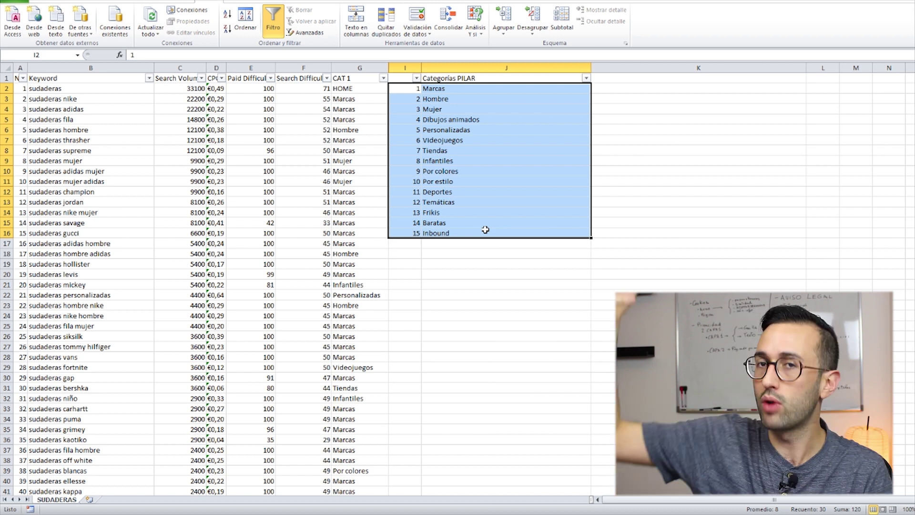
pyautogui.click(353, 216)
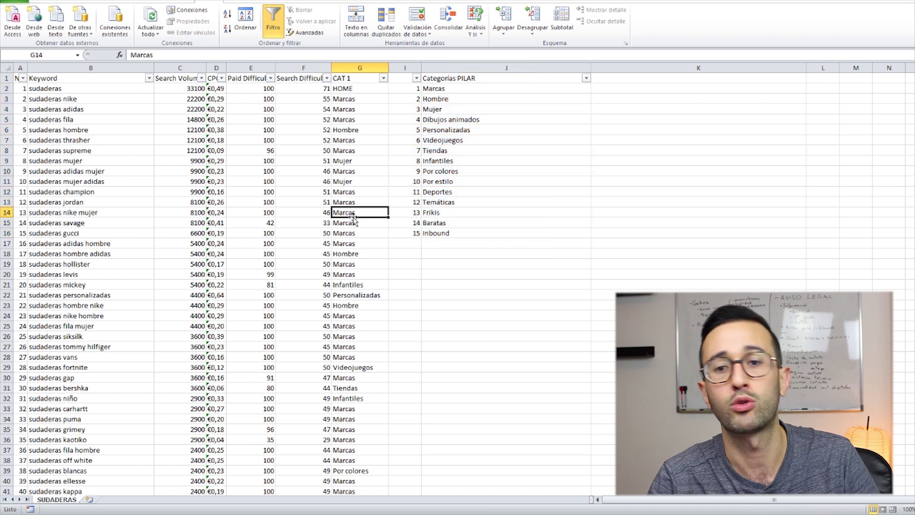
# Step: Fit the CAT 1 column to its contents and bring the CAT 2 column back into view
pyautogui.doubleClick(389, 68)
pyautogui.click(376, 129)
pyautogui.moveTo(385, 72); pyautogui.dragTo(447, 72)
pyautogui.click(403, 121)
# Step: Examine how the CAT 1 main categories and CAT 2 subcategories relate to each other and to the Categorías PILAR list
pyautogui.moveTo(357, 88); pyautogui.dragTo(362, 474)
pyautogui.click(505, 126)
pyautogui.moveTo(495, 88); pyautogui.dragTo(513, 228)
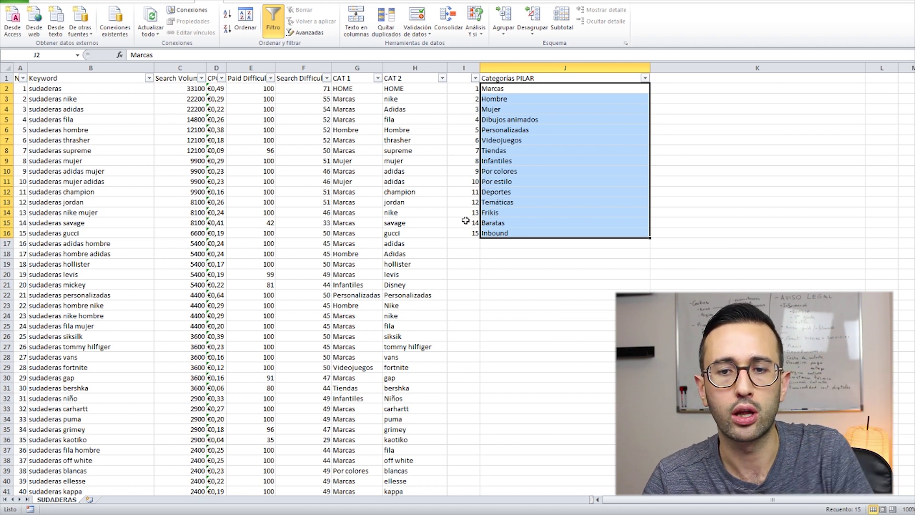
pyautogui.click(422, 90)
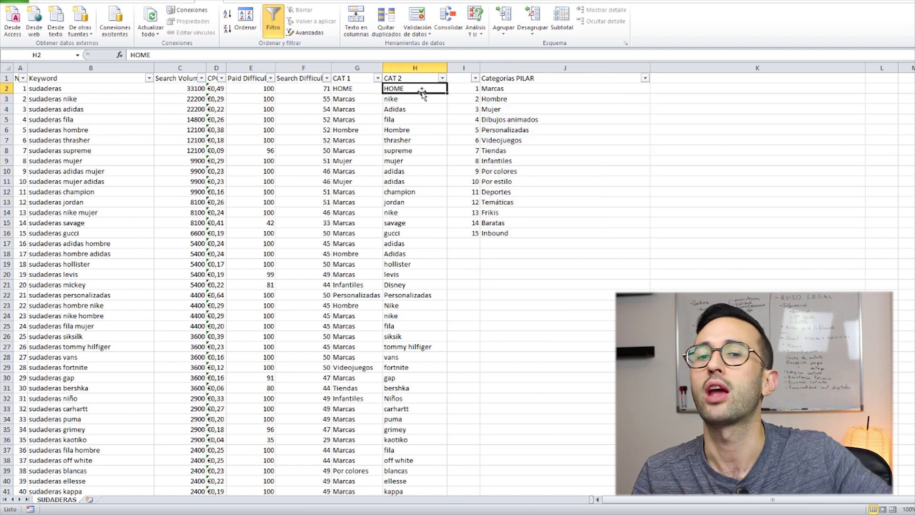
pyautogui.click(367, 86)
pyautogui.click(391, 101)
pyautogui.click(352, 102)
pyautogui.click(401, 100)
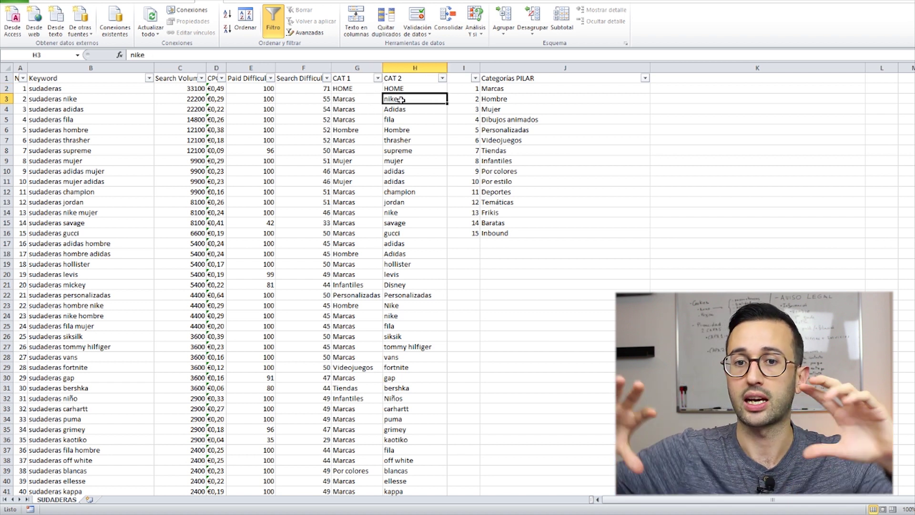
pyautogui.click(358, 100)
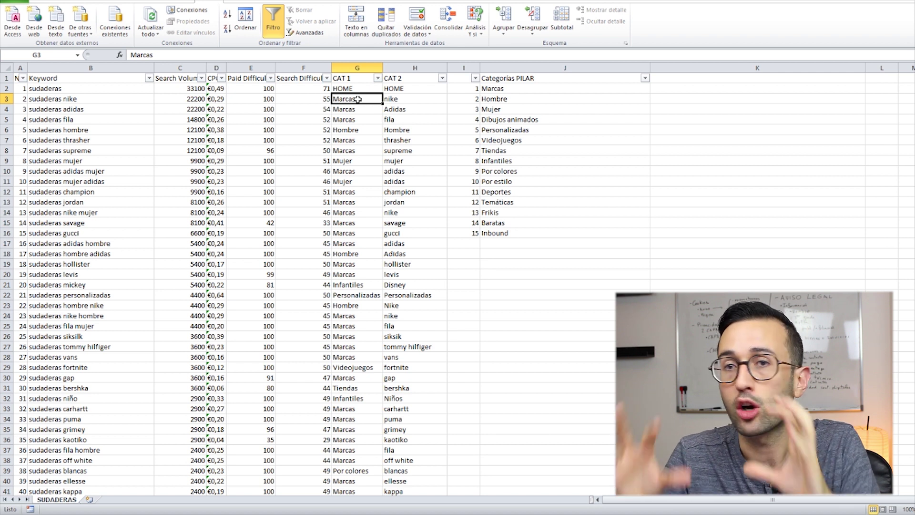
pyautogui.click(413, 99)
pyautogui.click(421, 109)
pyautogui.click(415, 139)
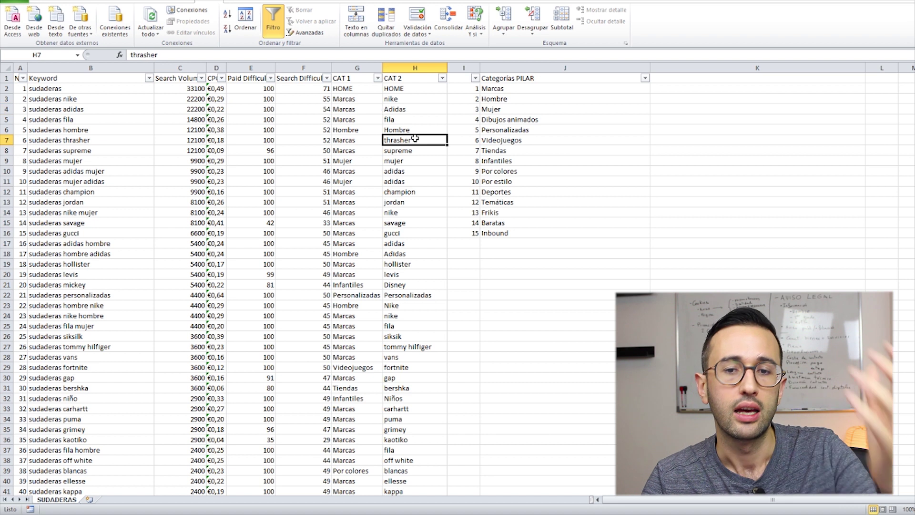
pyautogui.click(489, 101)
pyautogui.moveTo(506, 120); pyautogui.dragTo(525, 223)
pyautogui.click(547, 231)
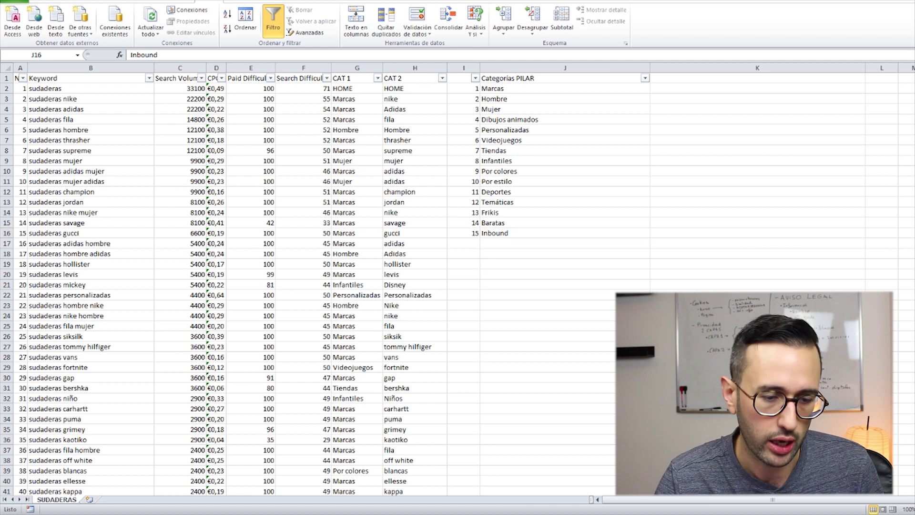
# Step: Switch to cPanel and create the additional domain sudaderas.top
pyautogui.hotkey('alt', 'Tab')
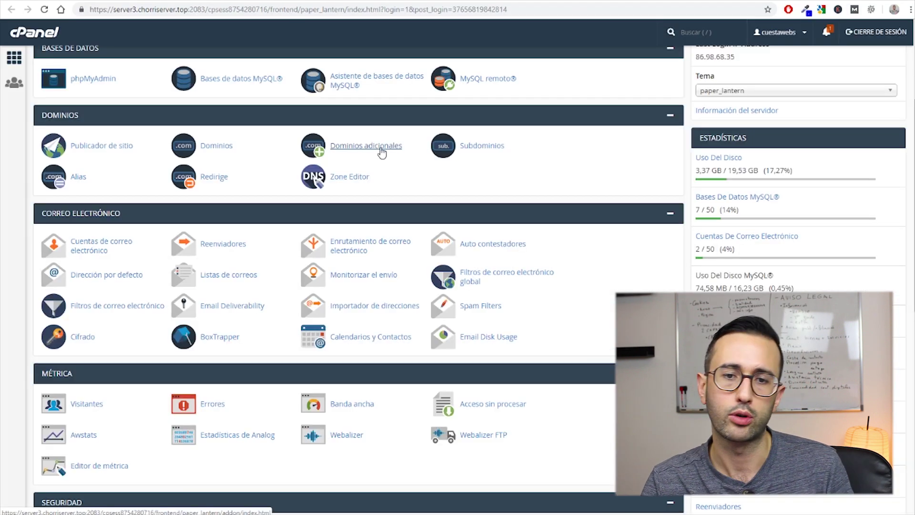
pyautogui.click(368, 151)
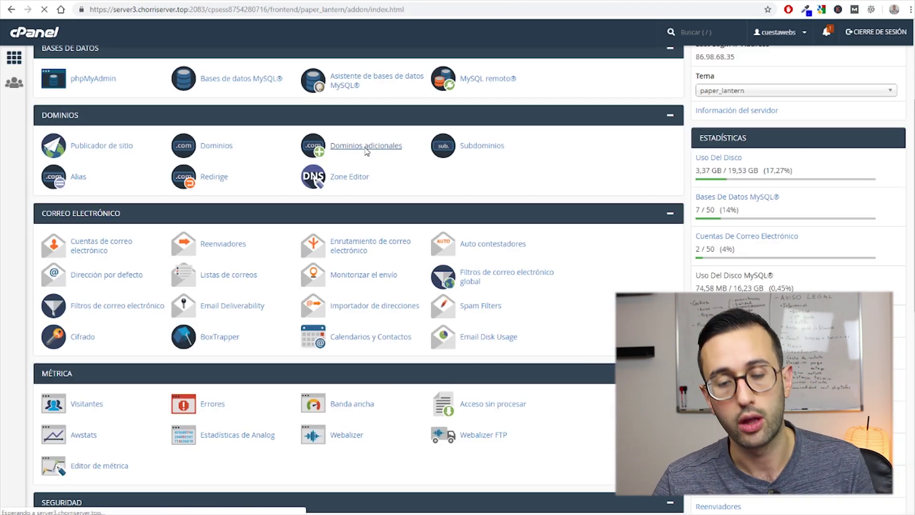
pyautogui.click(157, 172)
pyautogui.write('sudaderas')
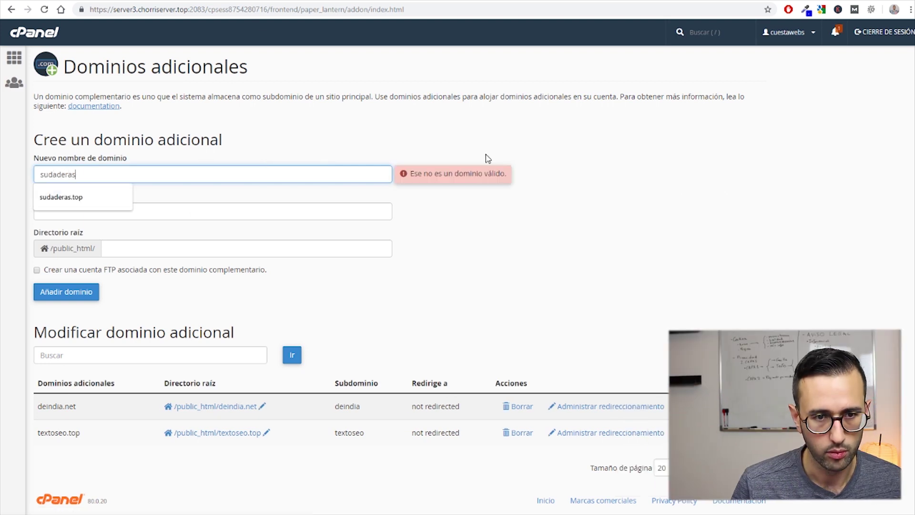
pyautogui.press('Down')
pyautogui.press('Return')
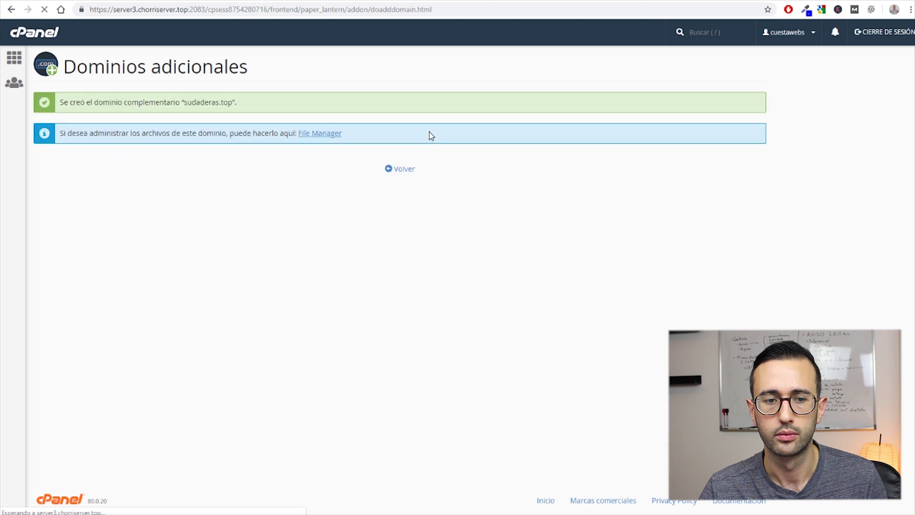
# Step: Install WordPress on sudaderas.top through WordPress Manager in cPanel
pyautogui.click(14, 58)
pyautogui.scroll(-20, 359, 205)
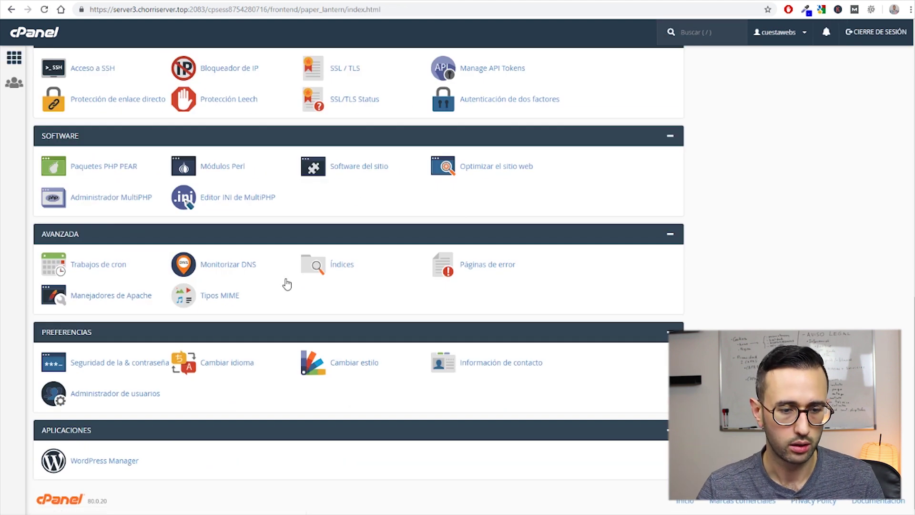
pyautogui.click(108, 461)
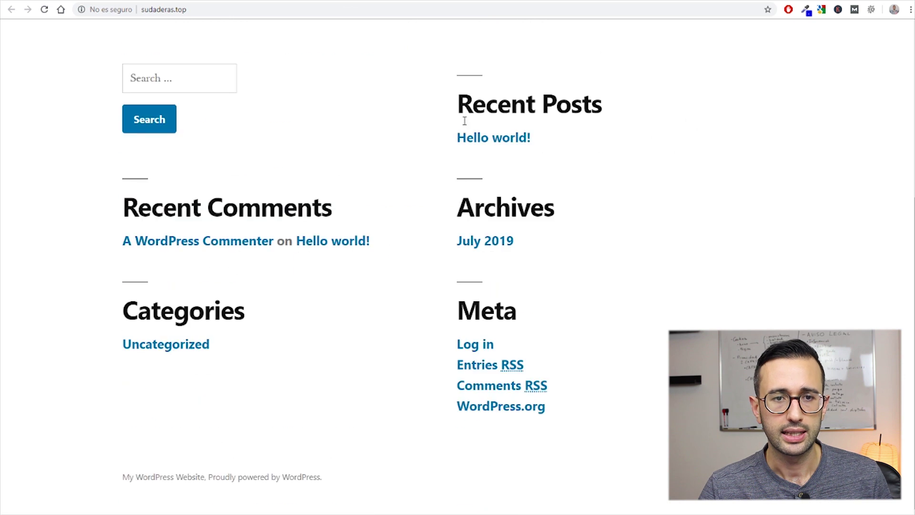
# Step: Log in to the sudaderas.top admin with the saved credentials and change the site language to Spanish
pyautogui.click(475, 345)
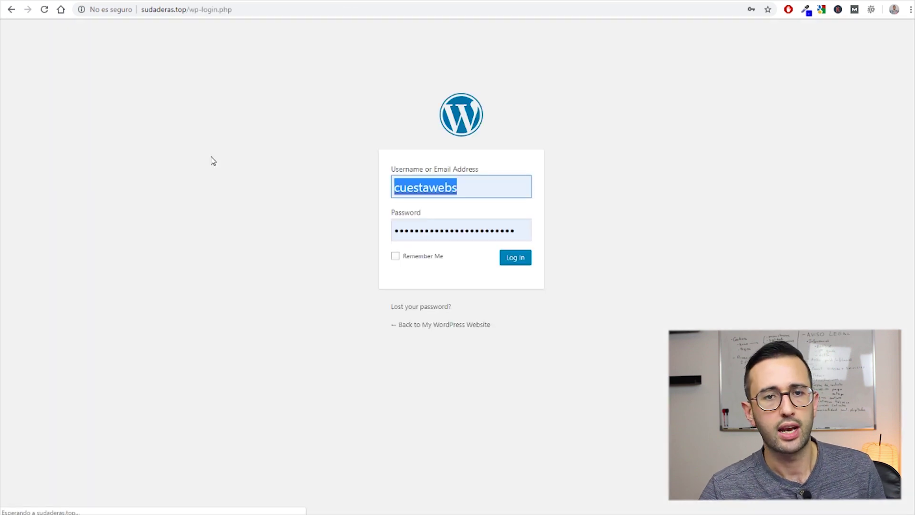
pyautogui.click(521, 257)
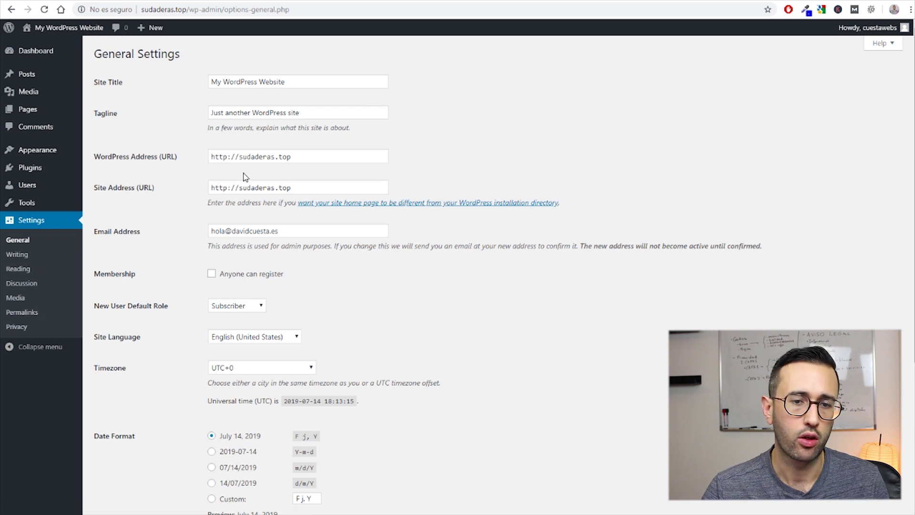
pyautogui.scroll(-1, 192, 197)
pyautogui.click(255, 286)
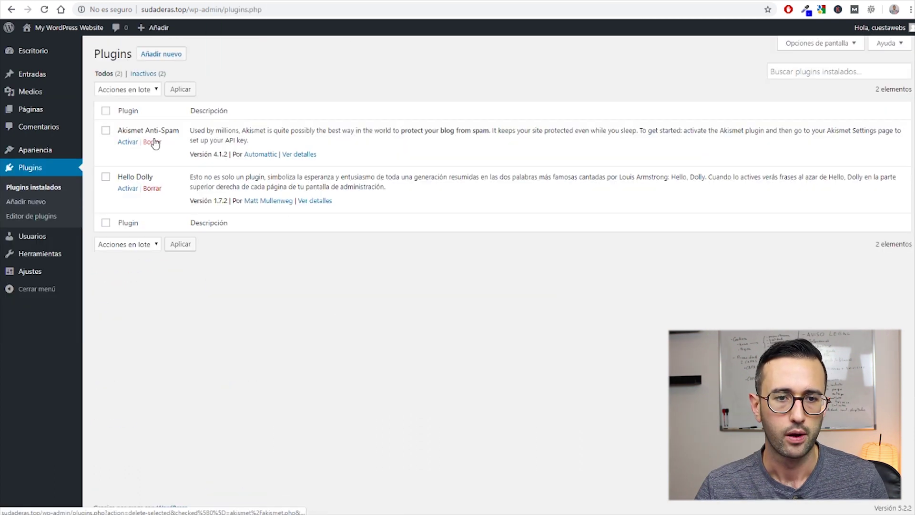
# Step: Delete the preinstalled Akismet Anti-Spam and Hello Dolly plugins
pyautogui.click(152, 142)
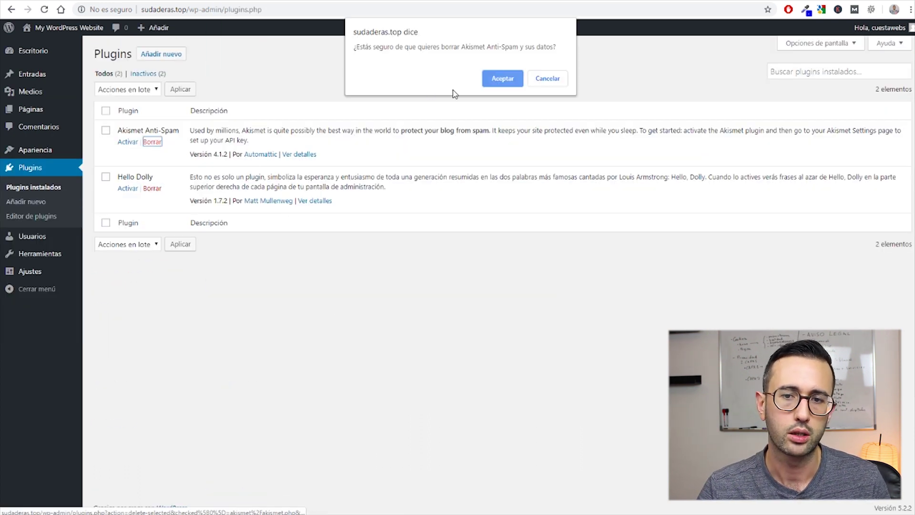
pyautogui.click(503, 78)
pyautogui.click(153, 163)
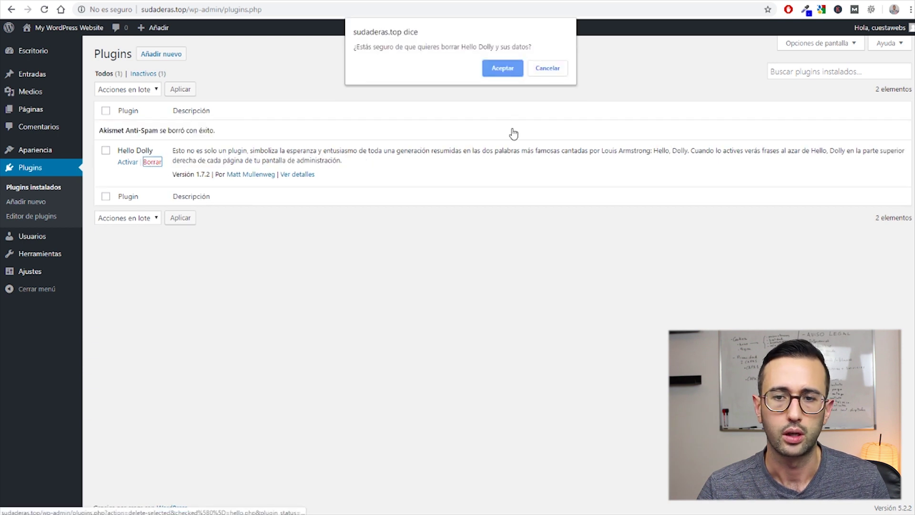
pyautogui.click(498, 67)
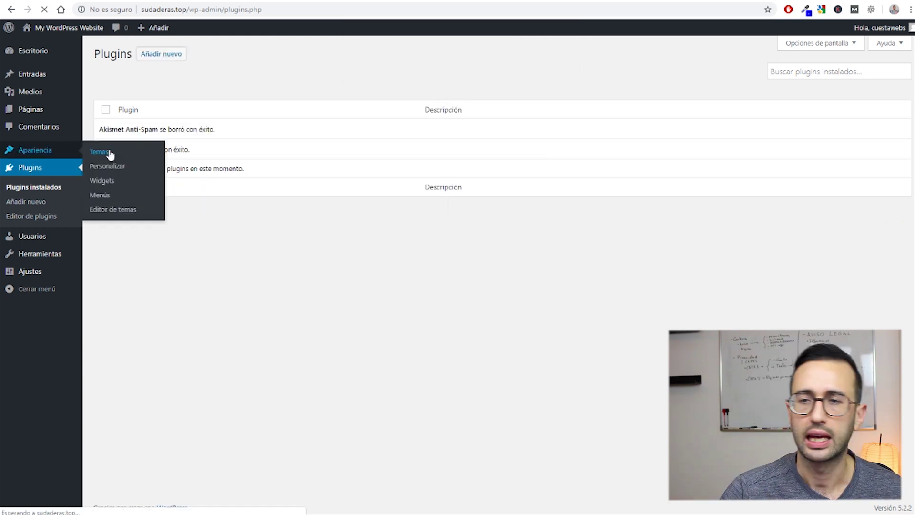
# Step: Search the theme directory for "generatepress", then install and activate the GeneratePress theme
pyautogui.click(109, 164)
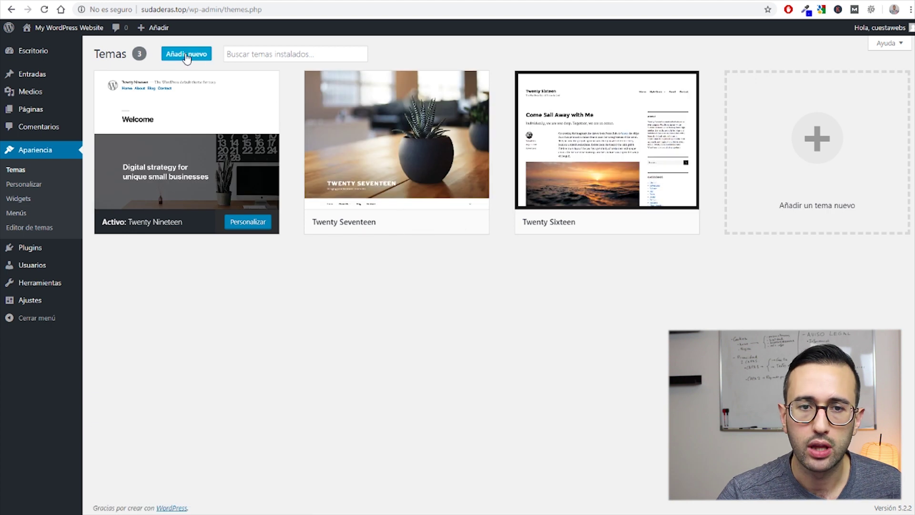
pyautogui.click(186, 54)
pyautogui.click(816, 87)
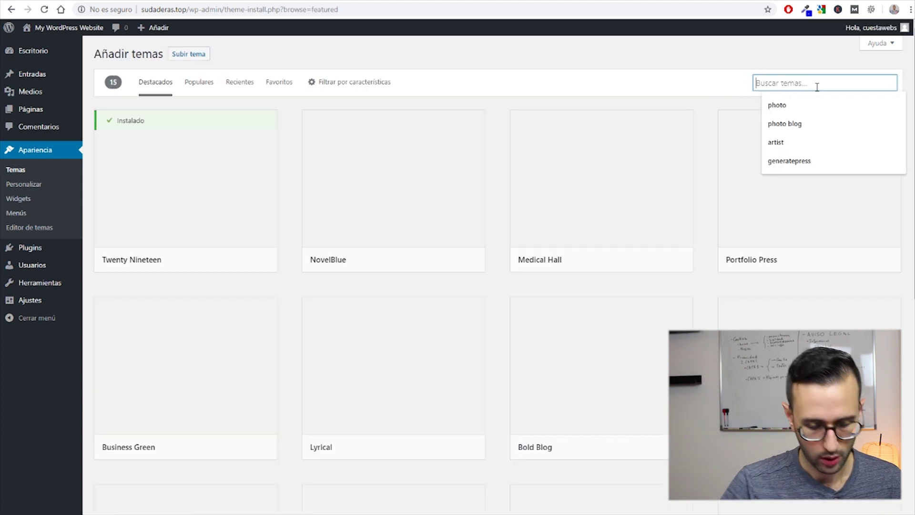
pyautogui.write('generatepress')
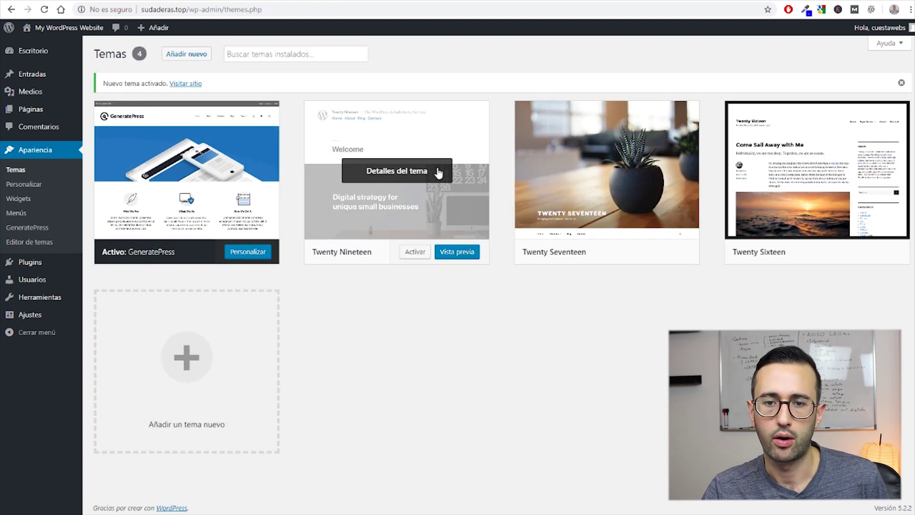
# Step: Delete the unused Twenty Nineteen, Twenty Seventeen and Twenty Sixteen themes
pyautogui.click(438, 172)
pyautogui.click(837, 506)
pyautogui.click(503, 97)
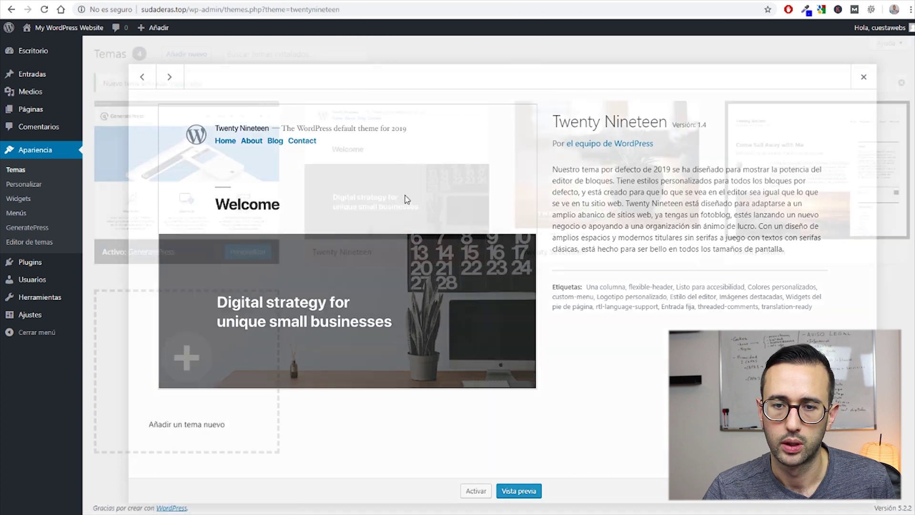
pyautogui.click(436, 170)
pyautogui.click(839, 490)
pyautogui.click(505, 97)
pyautogui.click(391, 175)
pyautogui.click(839, 491)
pyautogui.click(507, 97)
# Step: Search the plugin directory for "child" and install and activate Child Theme Configurator
pyautogui.click(103, 275)
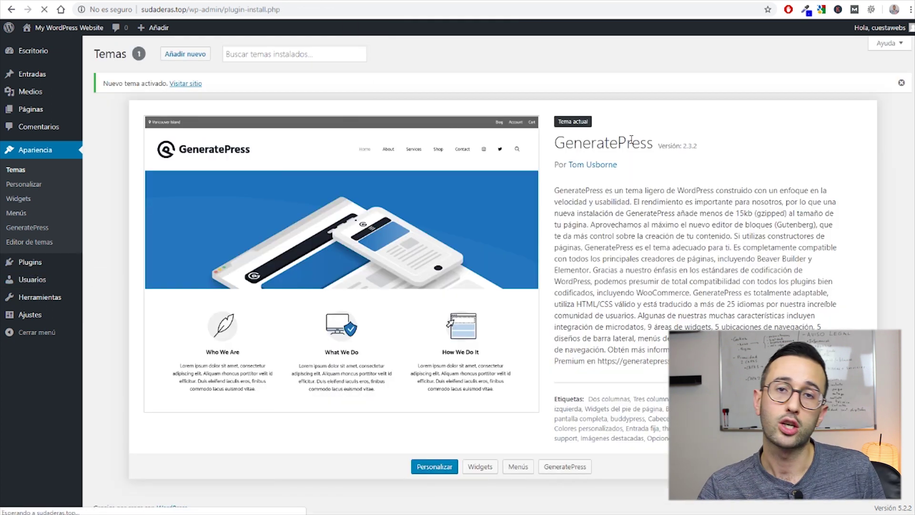
pyautogui.click(793, 85)
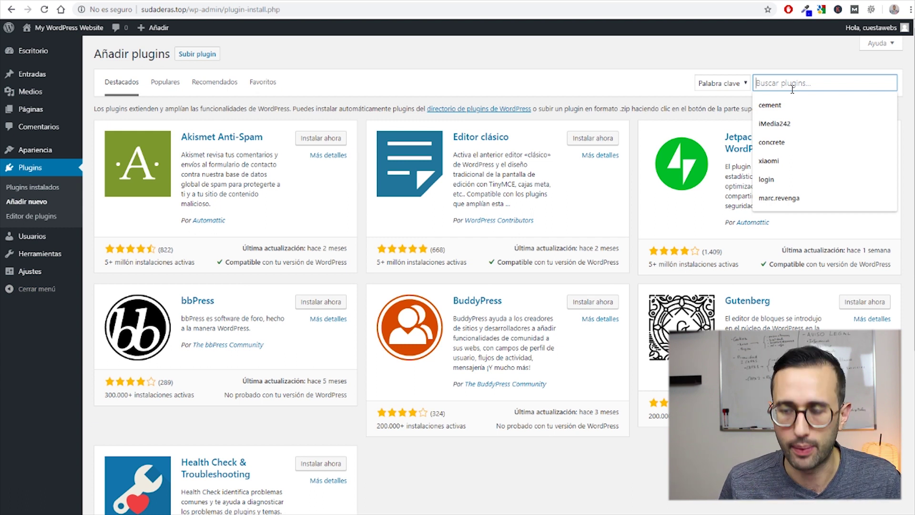
pyautogui.write('child')
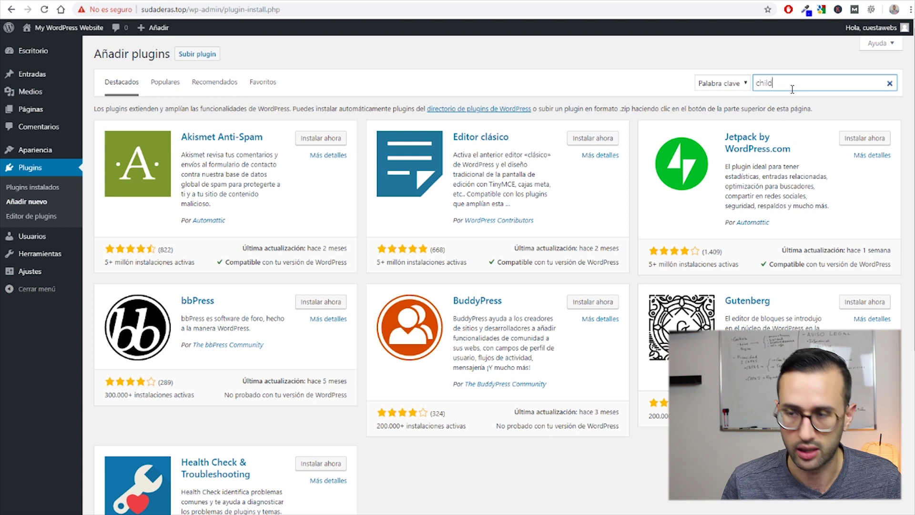
pyautogui.click(305, 143)
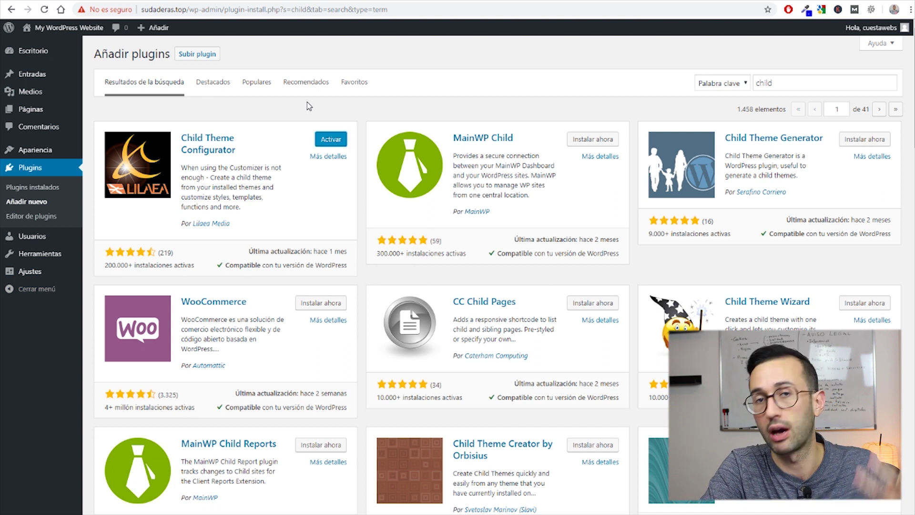
pyautogui.click(337, 139)
# Step: Create a child theme of GeneratePress in the generatepress-child directory, saving new styles in a separate stylesheet
pyautogui.moveTo(38, 252)
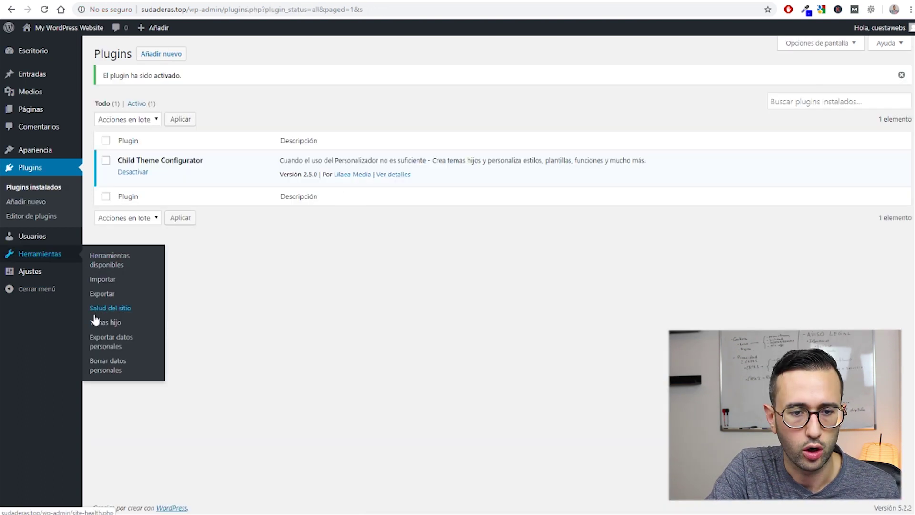
pyautogui.click(117, 320)
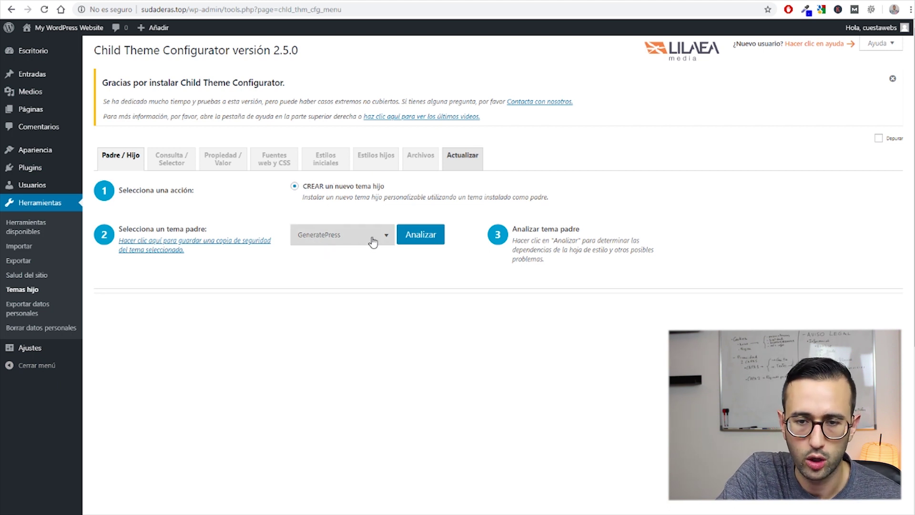
pyautogui.click(419, 237)
pyautogui.scroll(-2, 245, 217)
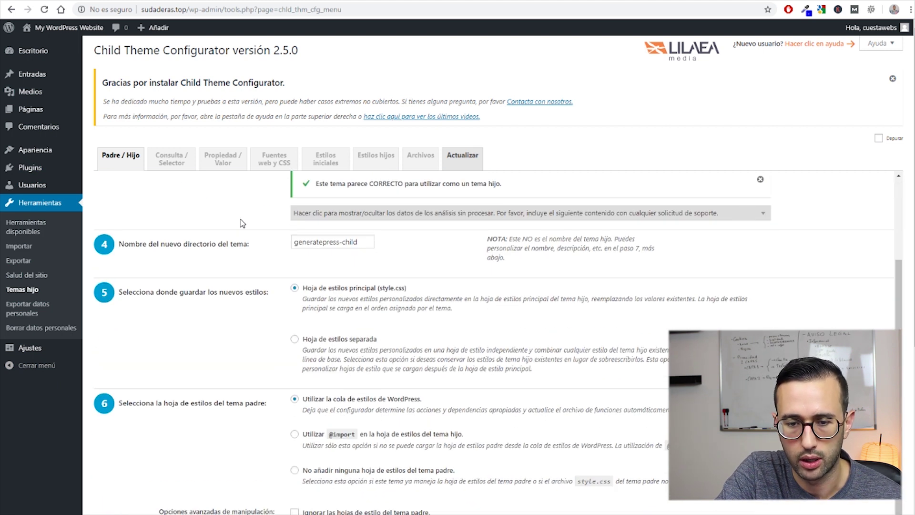
pyautogui.click(292, 338)
pyautogui.scroll(-1, 236, 273)
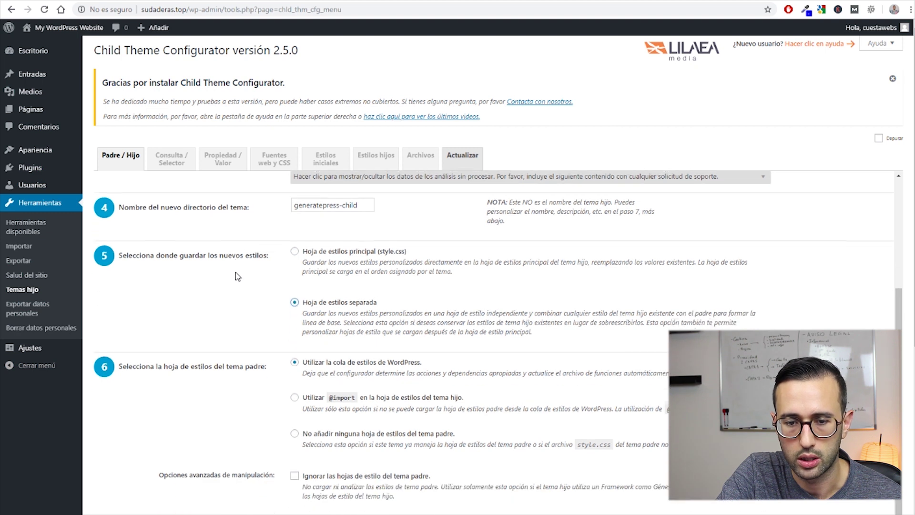
pyautogui.scroll(-1, 243, 314)
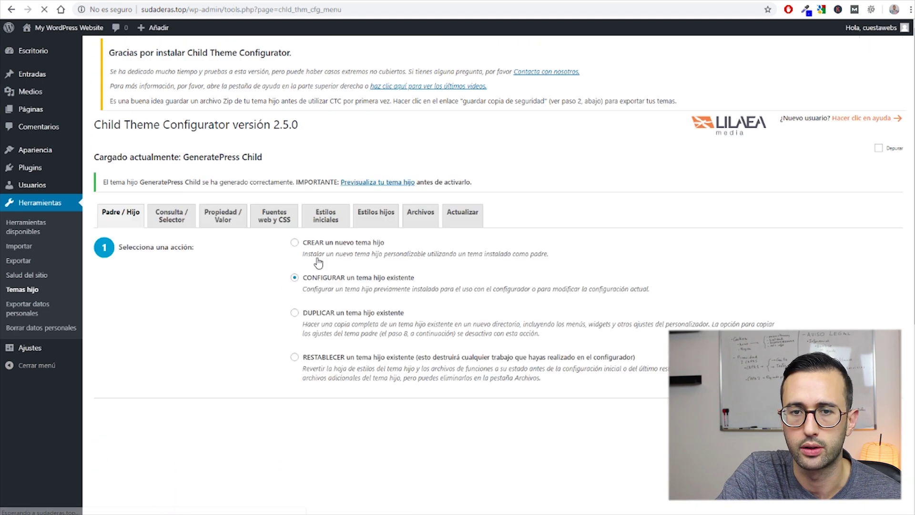
# Step: Copy the parent's header.php template into GeneratePress Child and activate the child theme
pyautogui.click(425, 201)
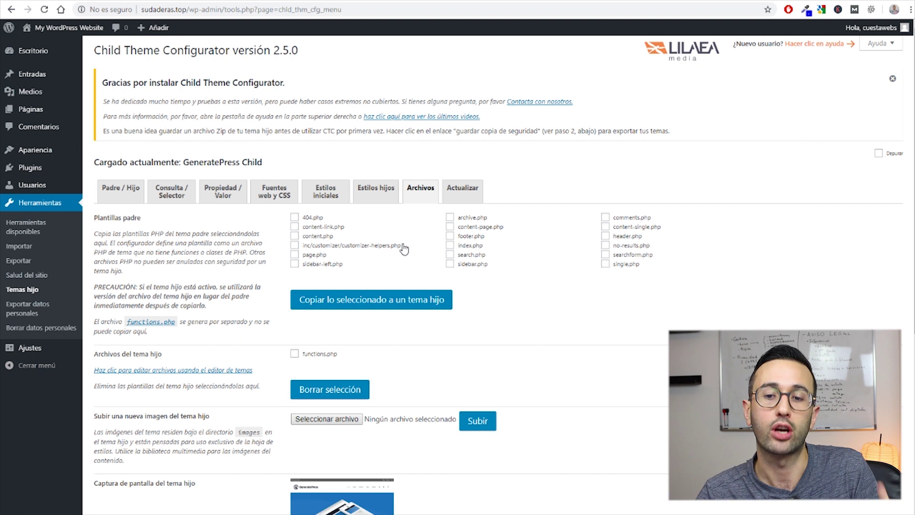
pyautogui.click(605, 237)
pyautogui.click(452, 238)
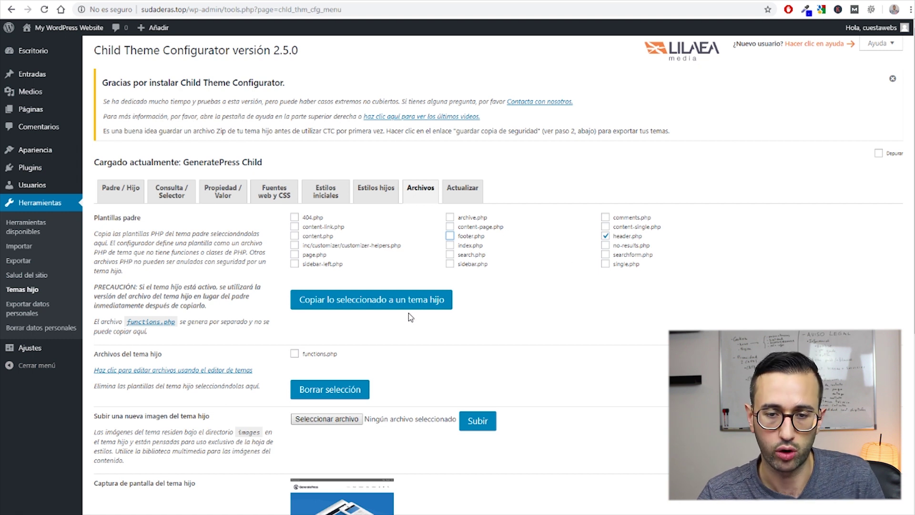
pyautogui.click(372, 304)
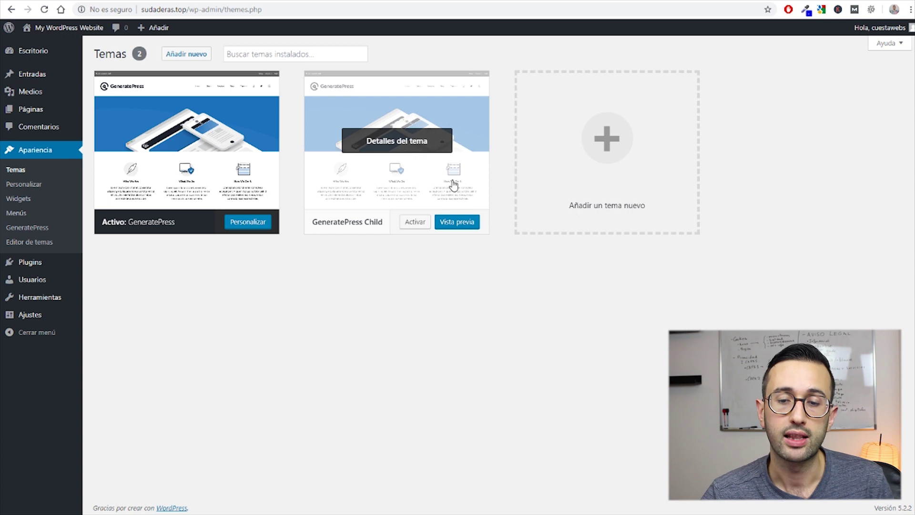
pyautogui.click(406, 224)
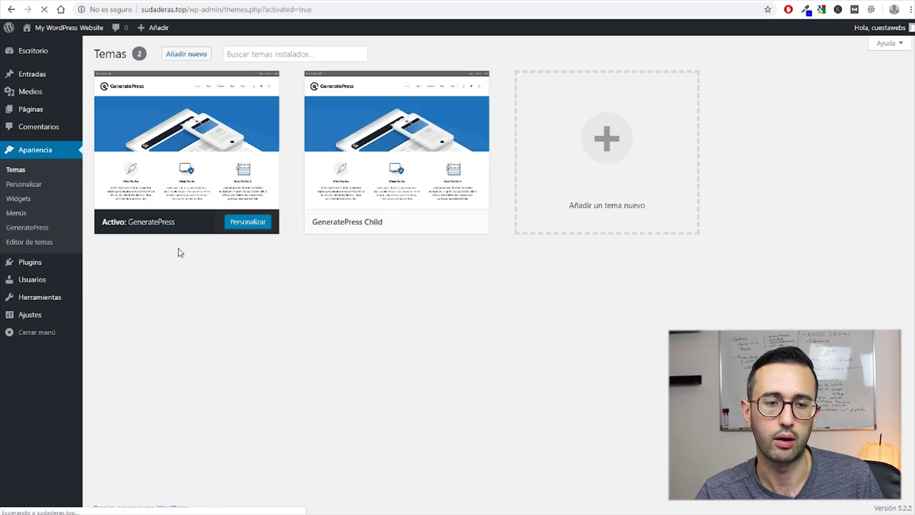
# Step: Examine the child theme's ctc-style.css and header.php files in the theme editor
pyautogui.click(38, 241)
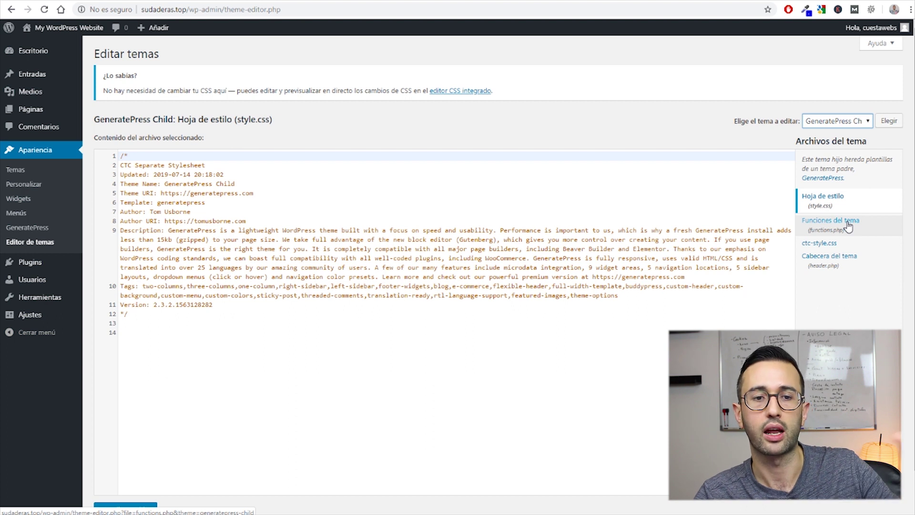
pyautogui.click(828, 245)
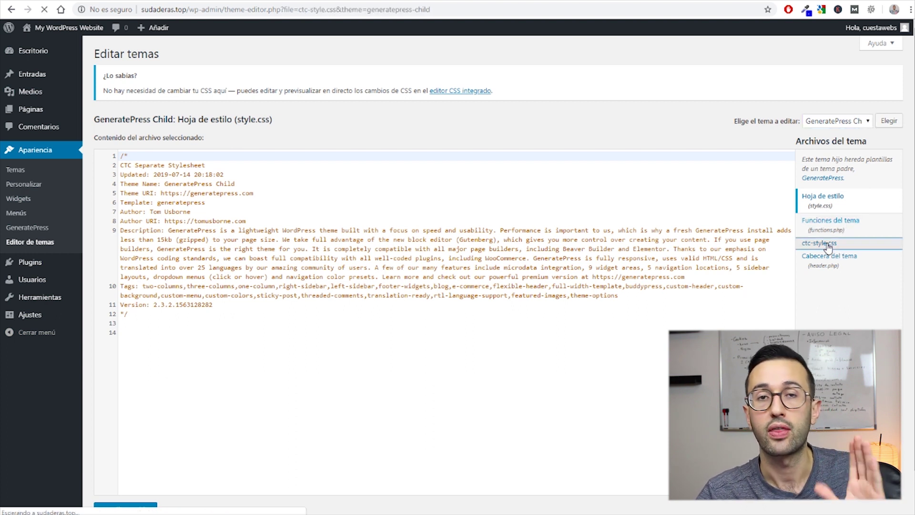
pyautogui.click(566, 225)
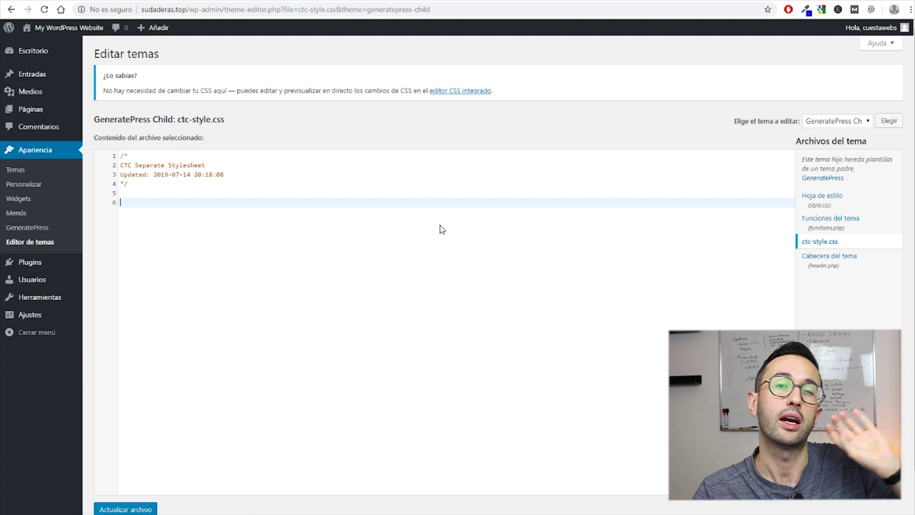
pyautogui.click(831, 259)
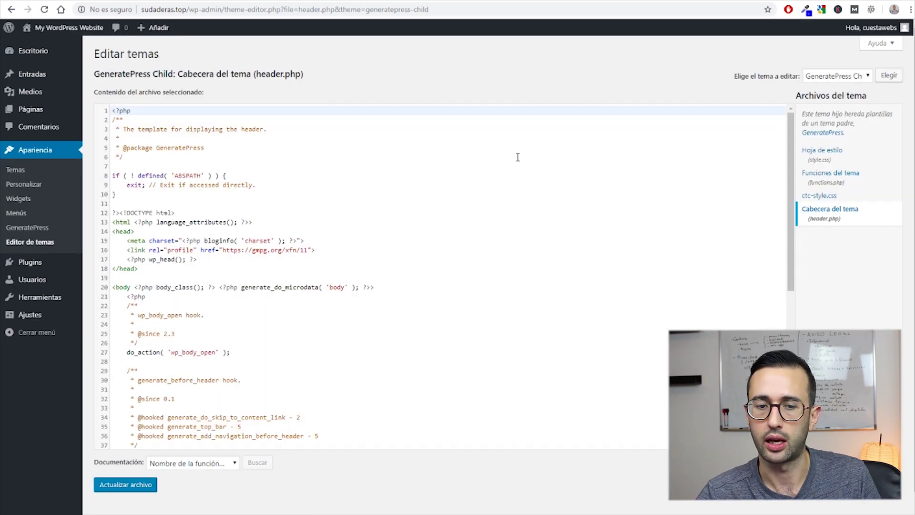
pyautogui.scroll(-6, 518, 157)
pyautogui.scroll(5, 517, 157)
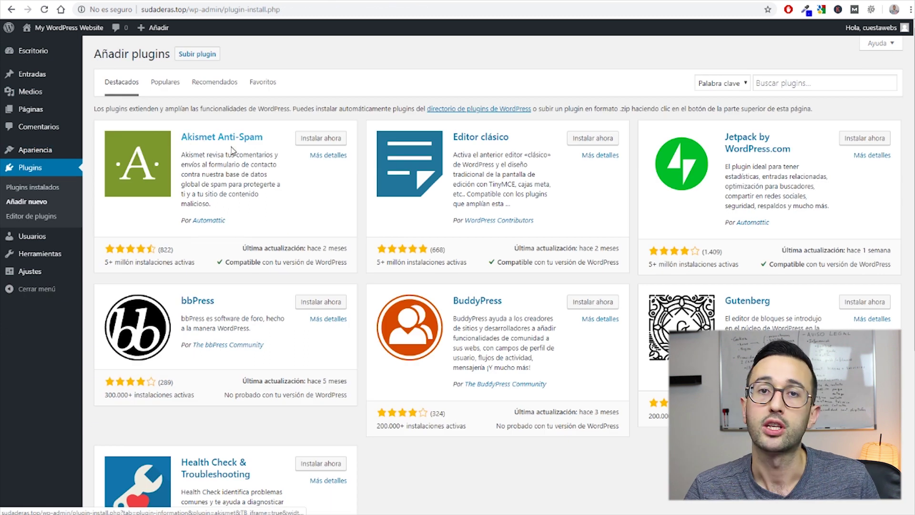
# Step: Install and activate the Editor clásico plugin and the Content Views plugin, searching for "content views"
pyautogui.click(592, 138)
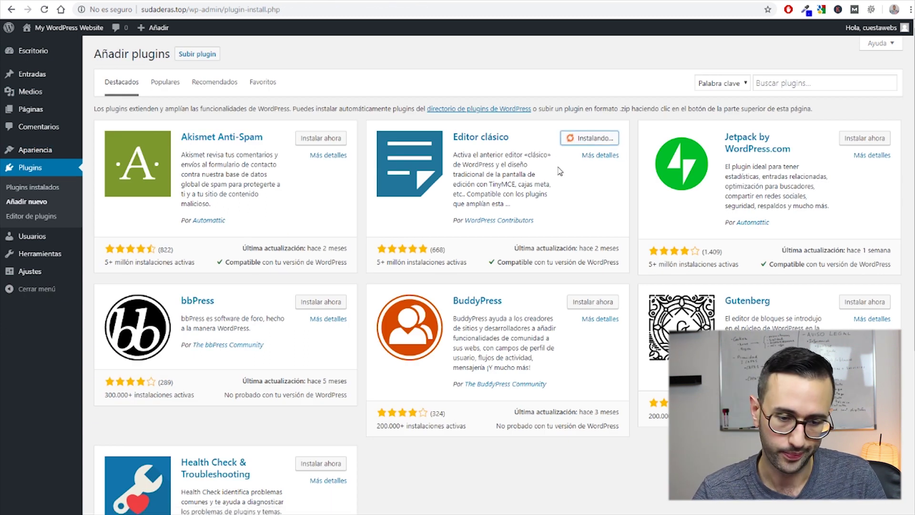
pyautogui.click(799, 85)
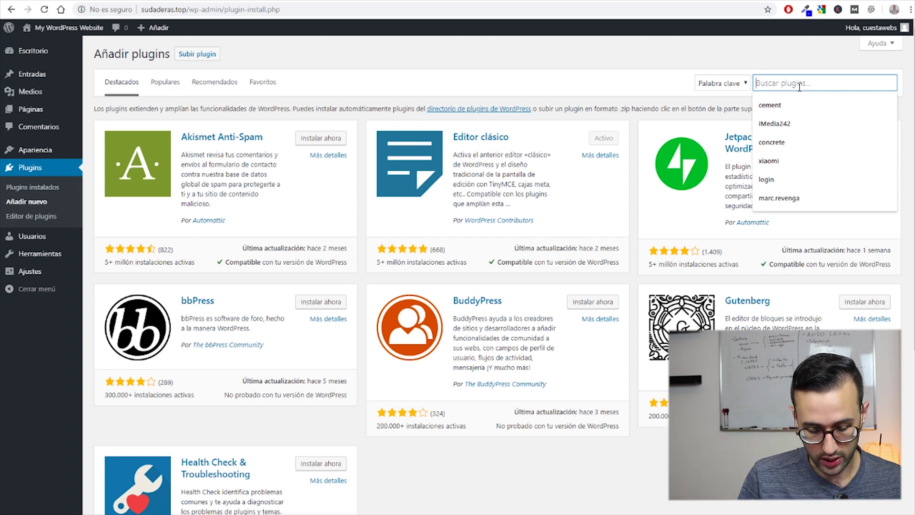
pyautogui.write('contents')
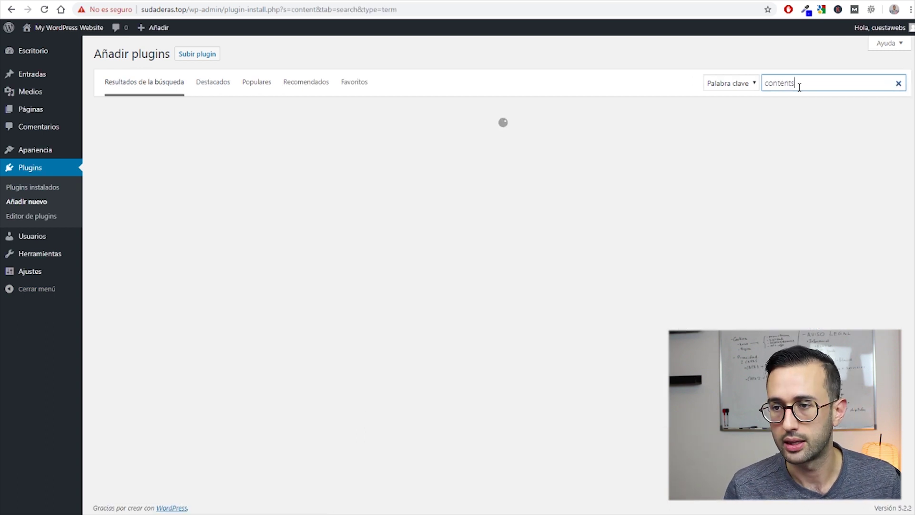
pyautogui.press('BackSpace')
pyautogui.write(' views')
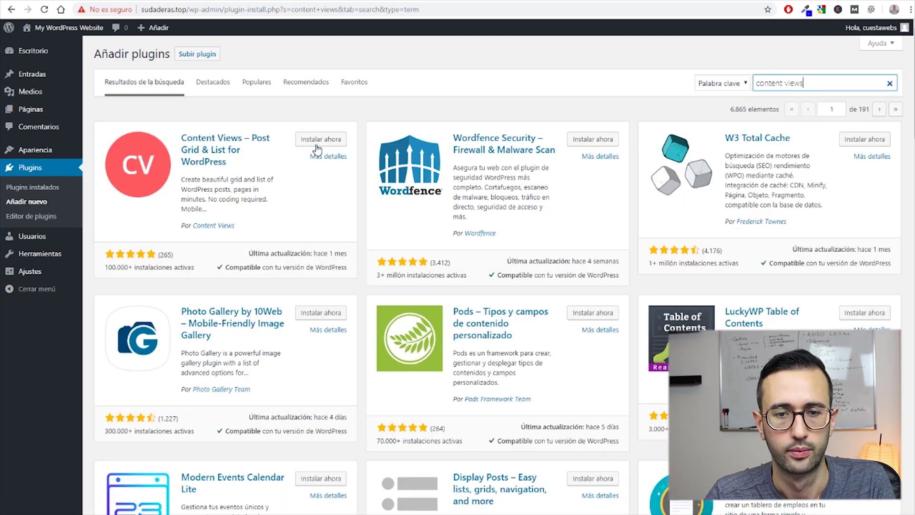
pyautogui.click(319, 141)
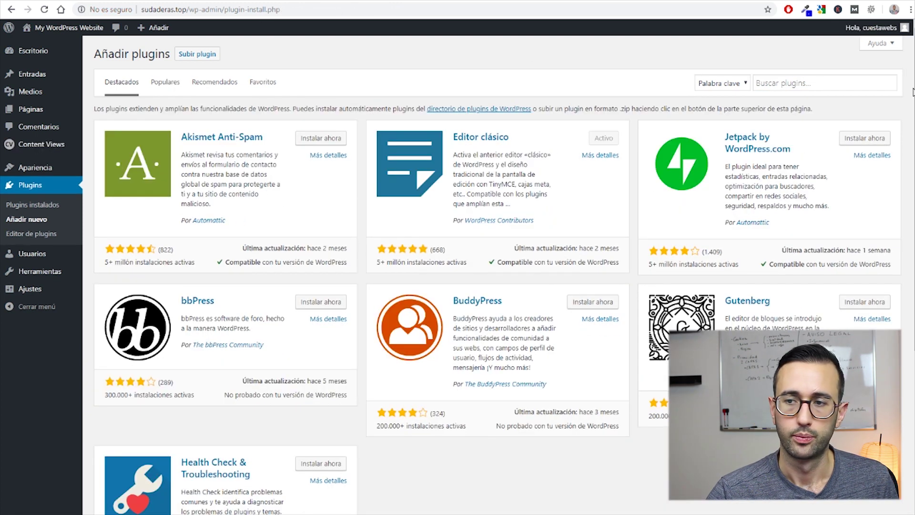
# Step: Install the Easy Table of Contents and Yoast SEO plugins, searching for "toc" and "yoast seo"
pyautogui.click(825, 77)
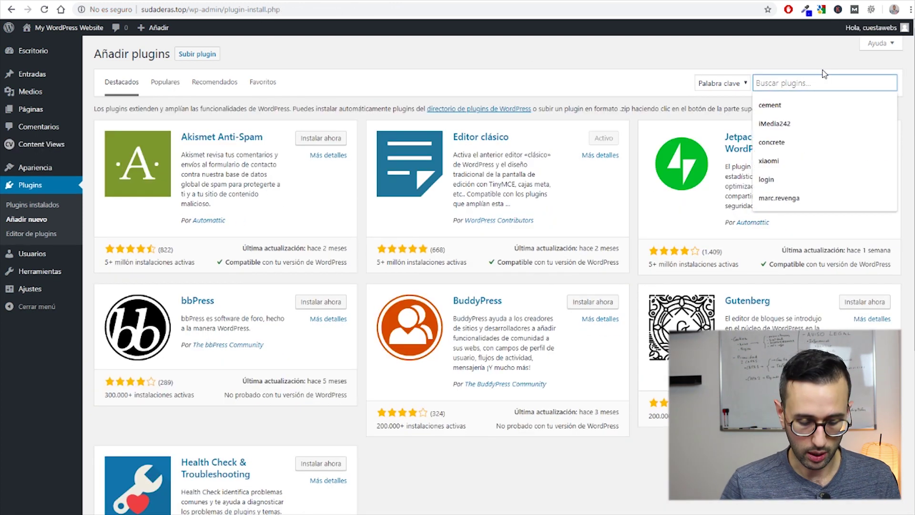
pyautogui.write('toc')
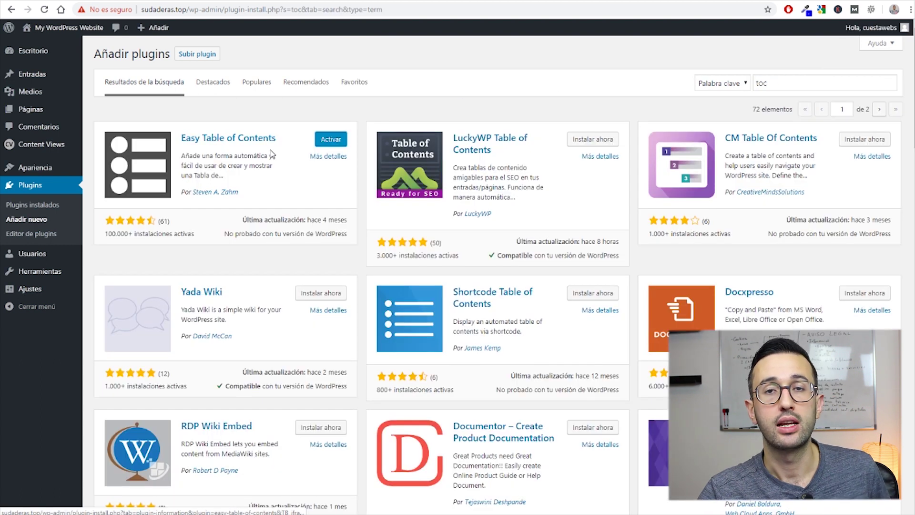
pyautogui.scroll(-10, 373, 204)
pyautogui.scroll(-1, 374, 204)
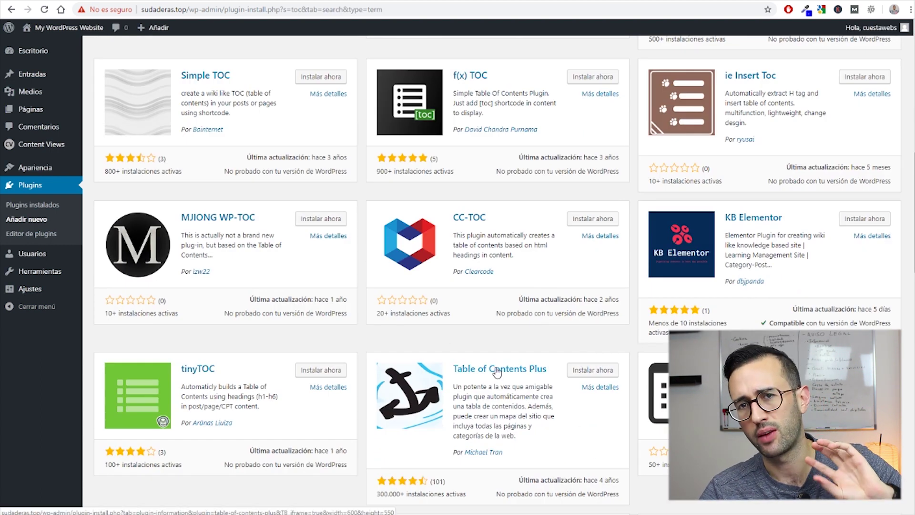
pyautogui.scroll(11, 458, 390)
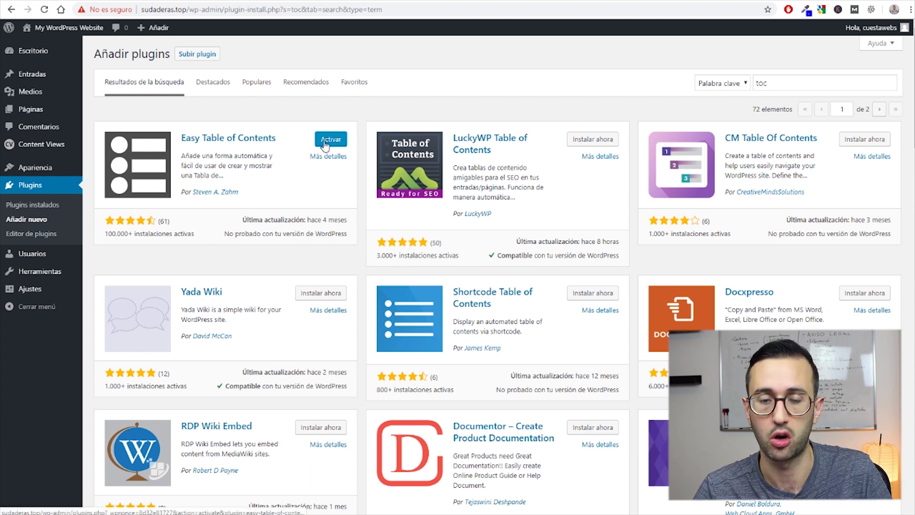
pyautogui.write('st se')
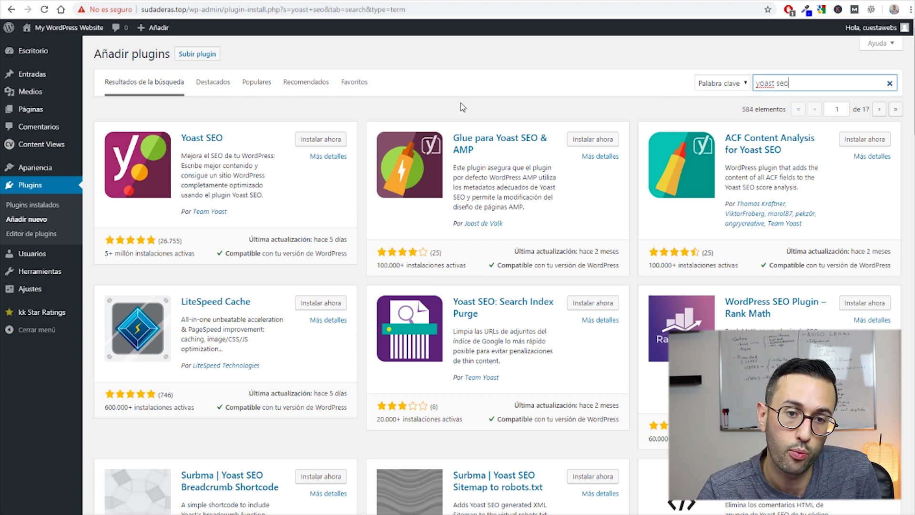
pyautogui.click(321, 140)
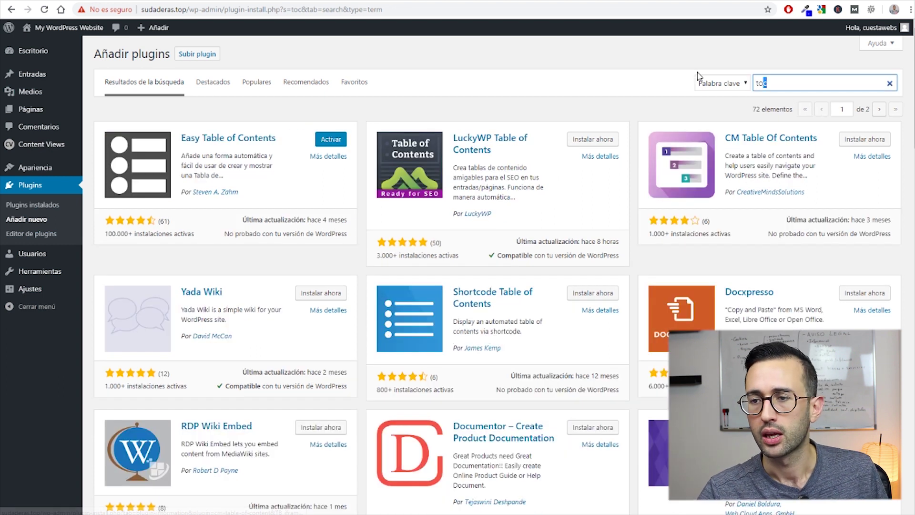
# Step: Find kk Star Ratings with the search "kk rating", install and activate it, and activate Easy Table of Contents
pyautogui.hotkey('ctrl', 'a')
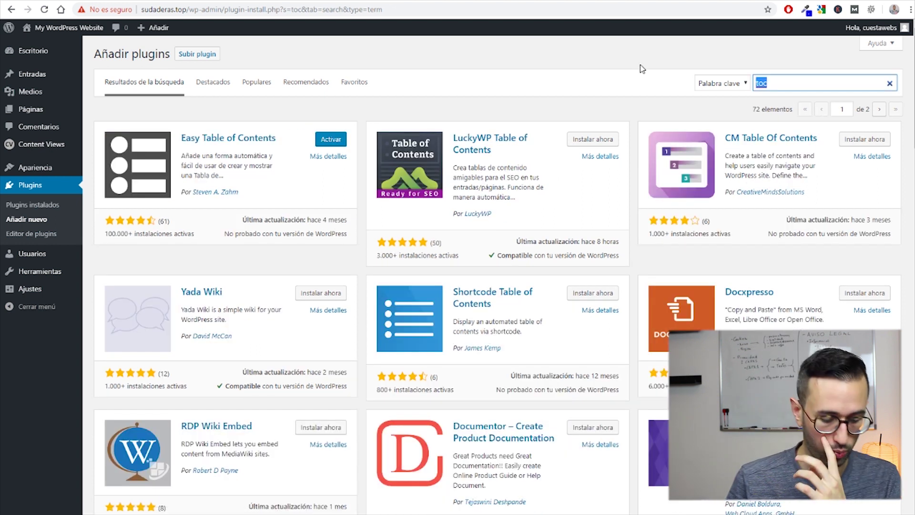
pyautogui.write('kk rating')
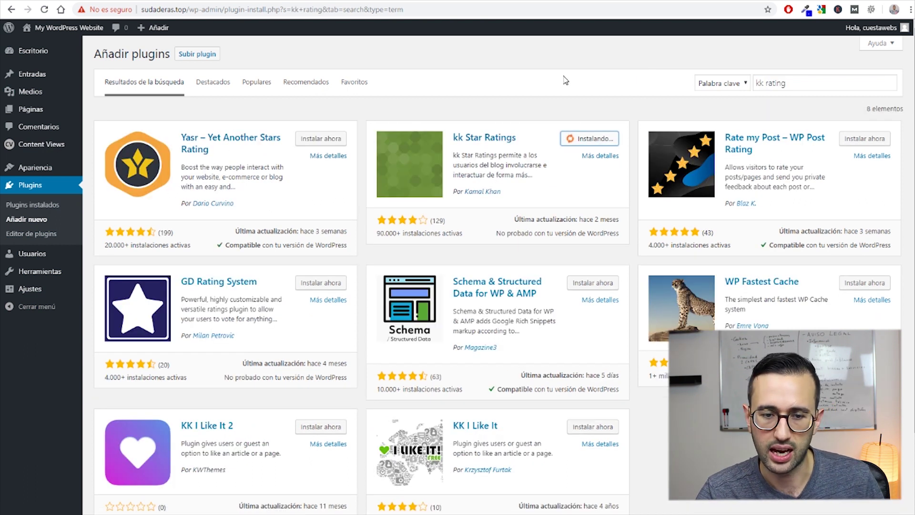
pyautogui.click(602, 141)
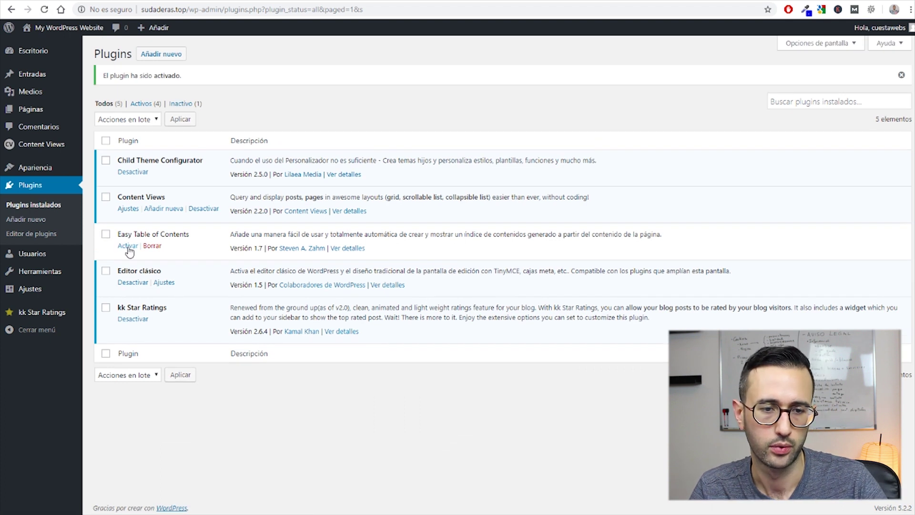
pyautogui.click(128, 246)
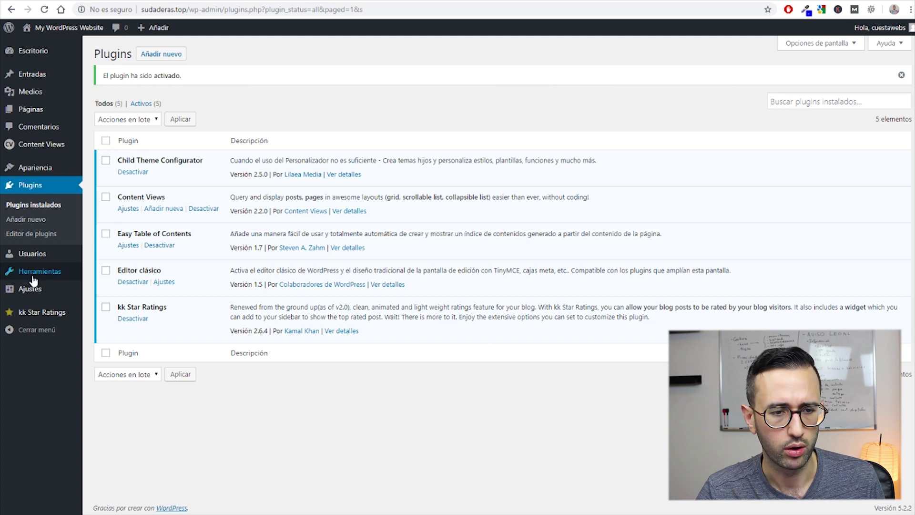
# Step: Set the permalinks to the custom structure /%category%/%postname%/ and save the changes
pyautogui.moveTo(29, 289)
pyautogui.click(110, 322)
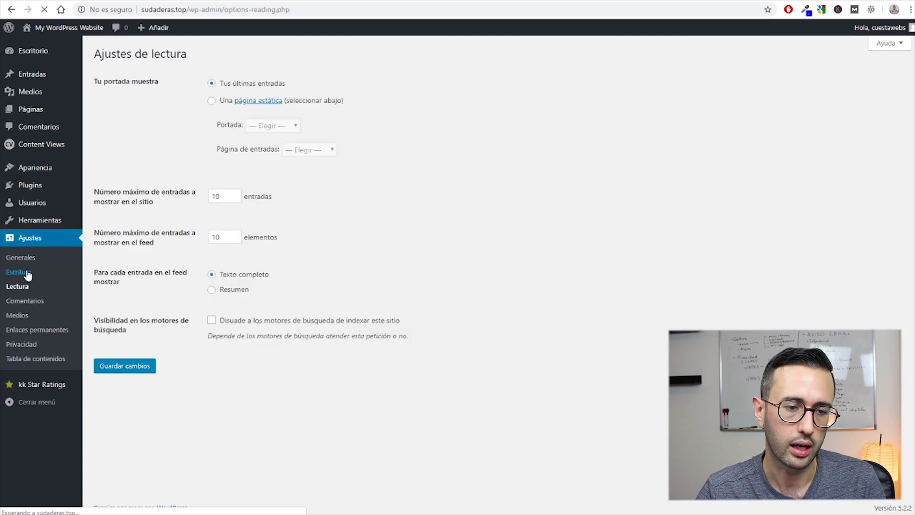
pyautogui.click(52, 272)
pyautogui.click(33, 328)
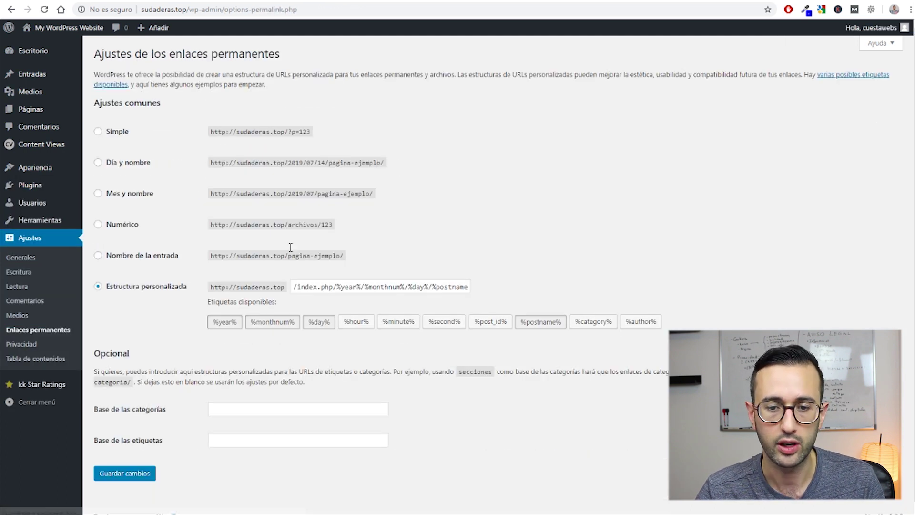
pyautogui.click(118, 257)
pyautogui.click(132, 289)
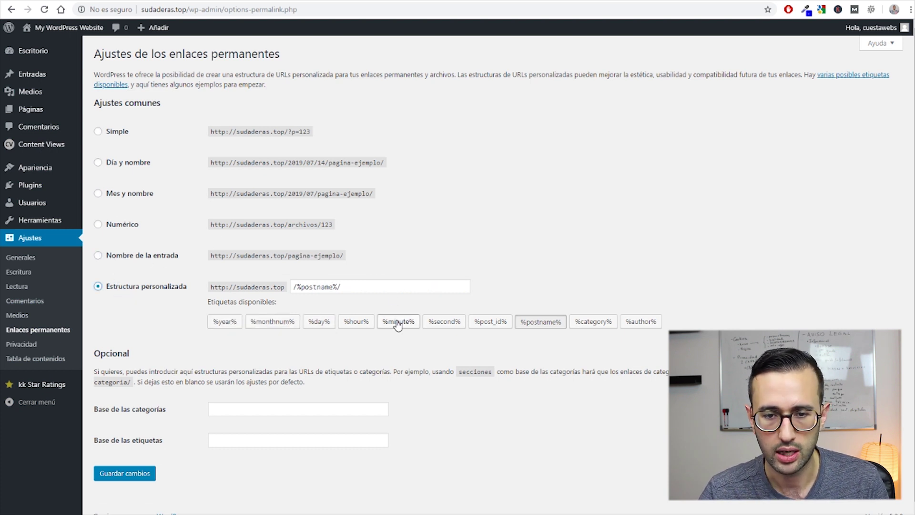
pyautogui.click(295, 289)
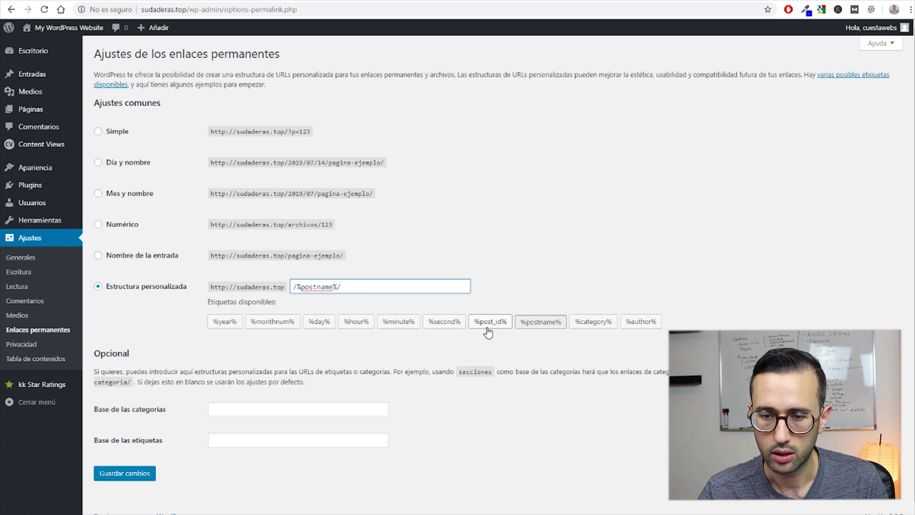
pyautogui.click(585, 329)
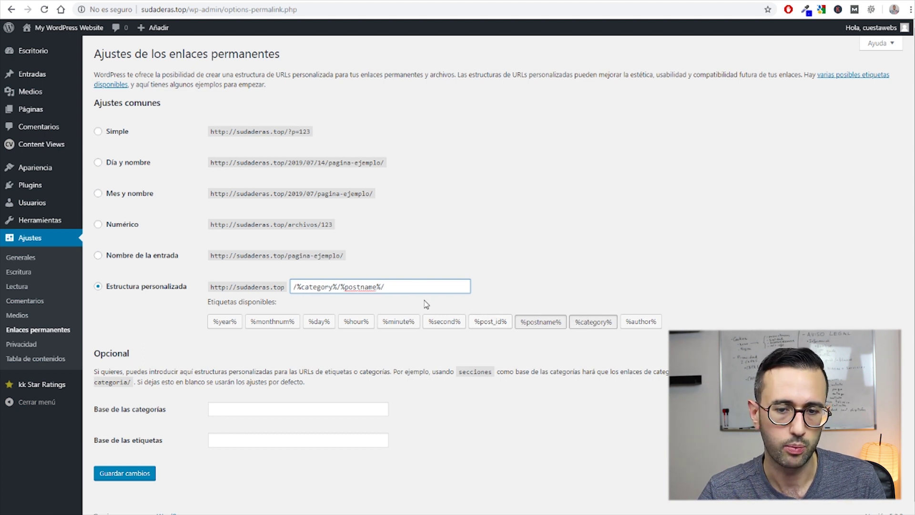
pyautogui.click(125, 474)
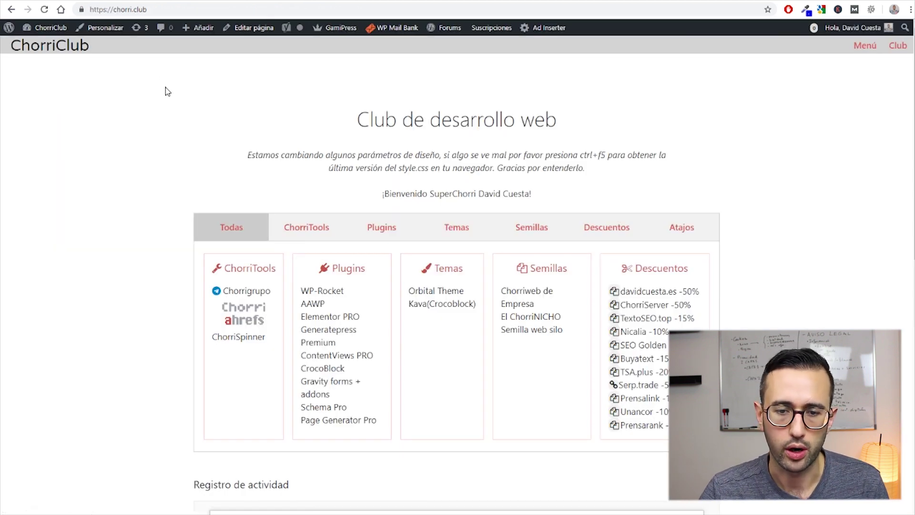
# Step: Switch to the ChorriClub site and get the AAWP plugin from its plugin list
pyautogui.scroll(-1, 154, 157)
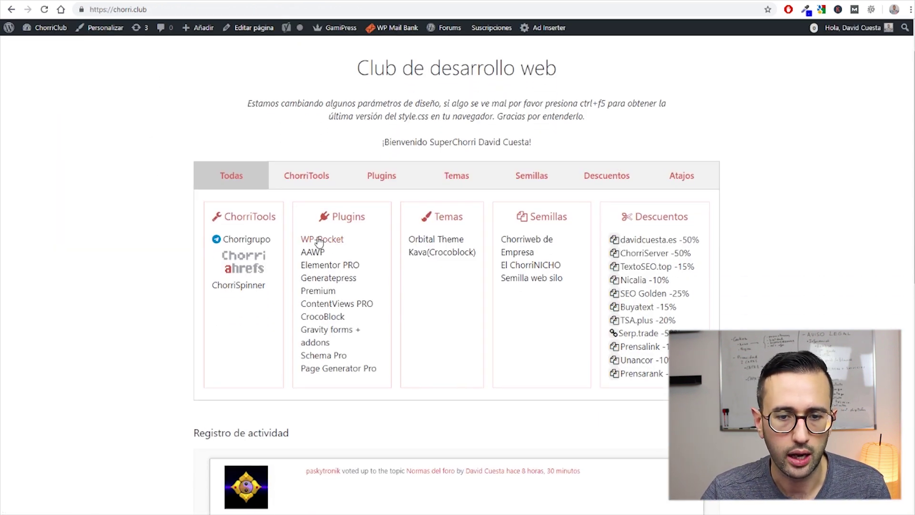
pyautogui.click(319, 257)
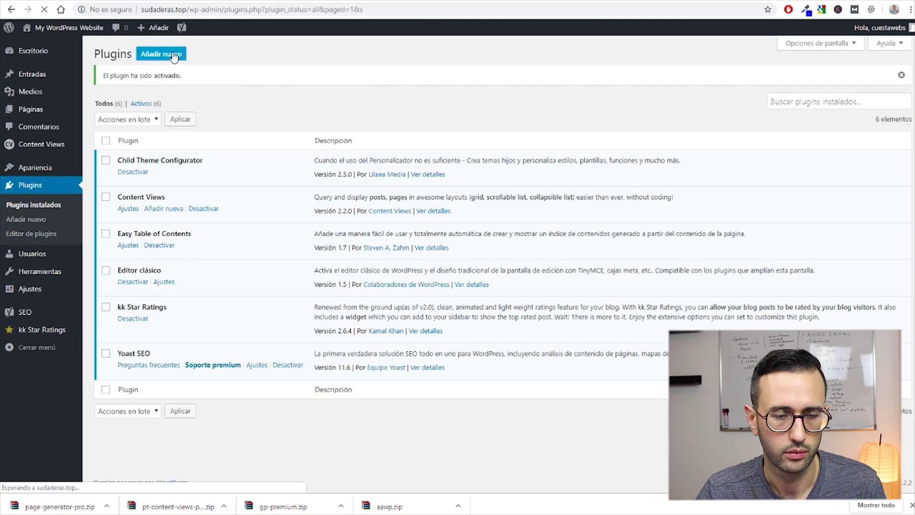
# Step: Upload page-generator-pro.zip as a new plugin, then install and activate it
pyautogui.click(161, 55)
pyautogui.click(196, 54)
pyautogui.click(108, 506)
pyautogui.moveTo(59, 506); pyautogui.dragTo(437, 147)
pyautogui.click(426, 162)
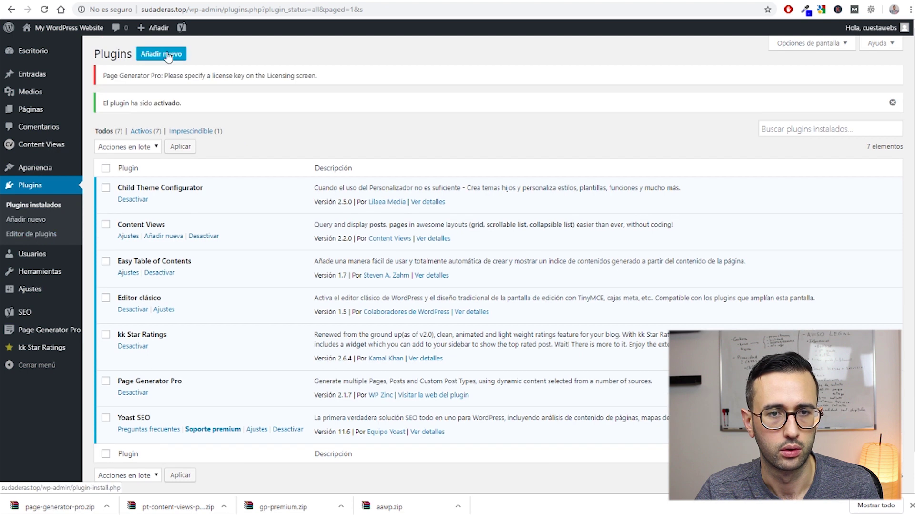
# Step: Upload and install the plugin archive pt-content-views-pro.zip
pyautogui.click(172, 56)
pyautogui.click(197, 54)
pyautogui.moveTo(176, 506); pyautogui.dragTo(419, 189)
pyautogui.click(425, 192)
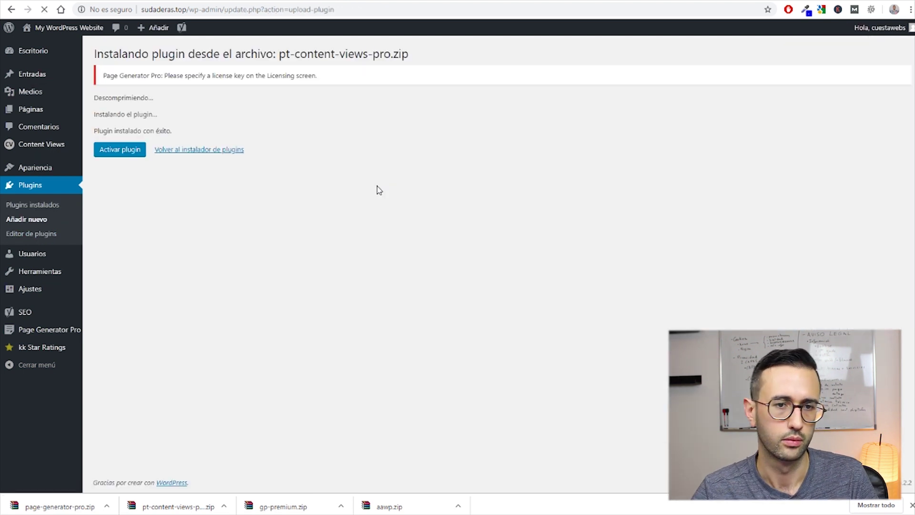
# Step: Return to the plugin installer, then upload and install gp-premium.zip
pyautogui.click(198, 150)
pyautogui.click(197, 53)
pyautogui.moveTo(283, 506); pyautogui.dragTo(420, 177)
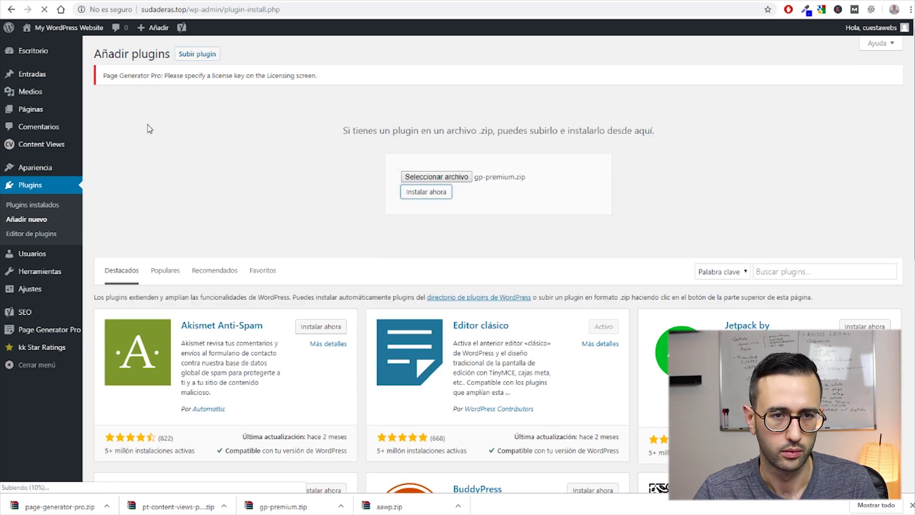
pyautogui.click(426, 192)
# Step: Return to the plugin installer, then upload and install aawp.zip
pyautogui.click(206, 152)
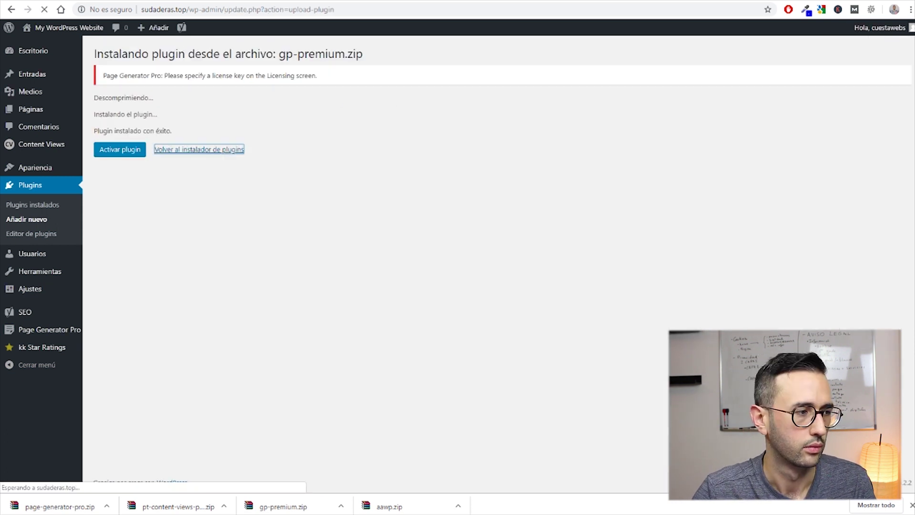
pyautogui.click(197, 54)
pyautogui.moveTo(390, 507); pyautogui.dragTo(441, 180)
pyautogui.click(426, 192)
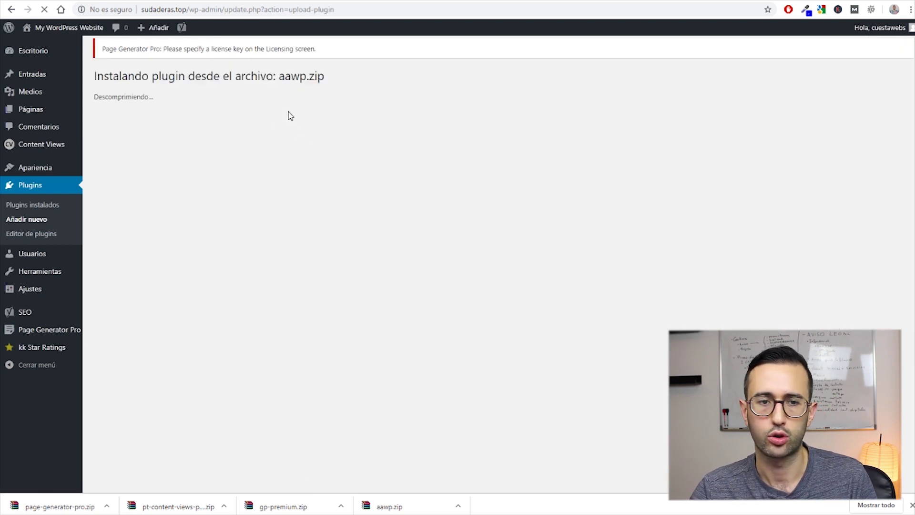
# Step: Activate the remaining inactive plugins in bulk: Amazon Affiliate for WordPress, Content Views Pro and GP Premium
pyautogui.click(122, 153)
pyautogui.click(106, 195)
pyautogui.click(135, 174)
pyautogui.click(130, 197)
pyautogui.click(180, 173)
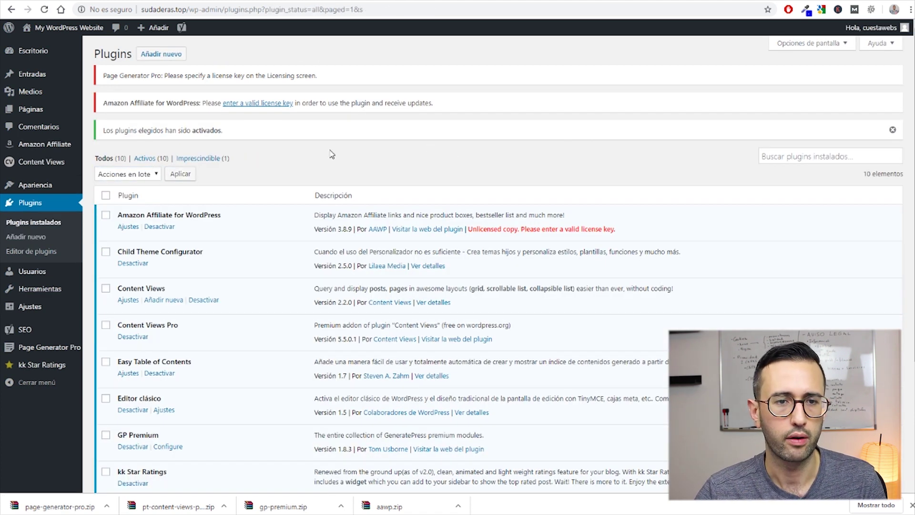
# Step: Review the list of installed plugins and open the Page Generator Pro settings
pyautogui.scroll(-4, 321, 147)
pyautogui.scroll(4, 334, 254)
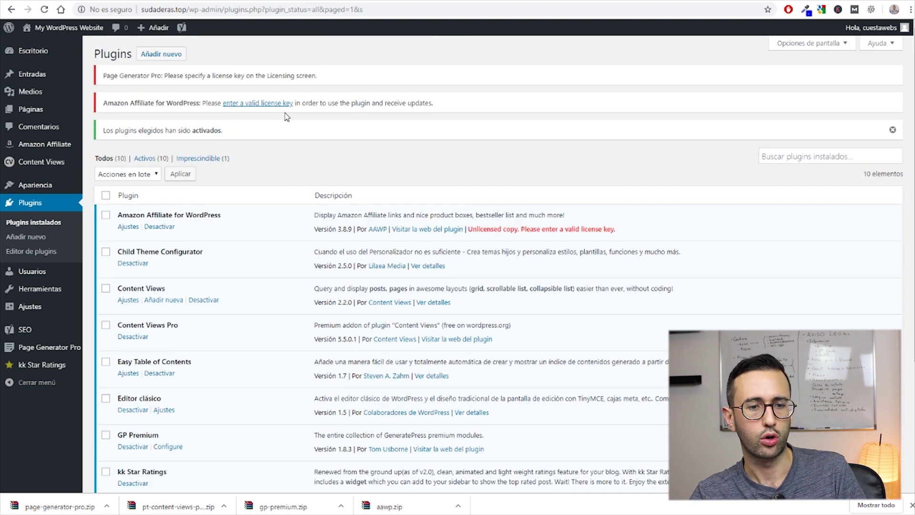
pyautogui.click(43, 348)
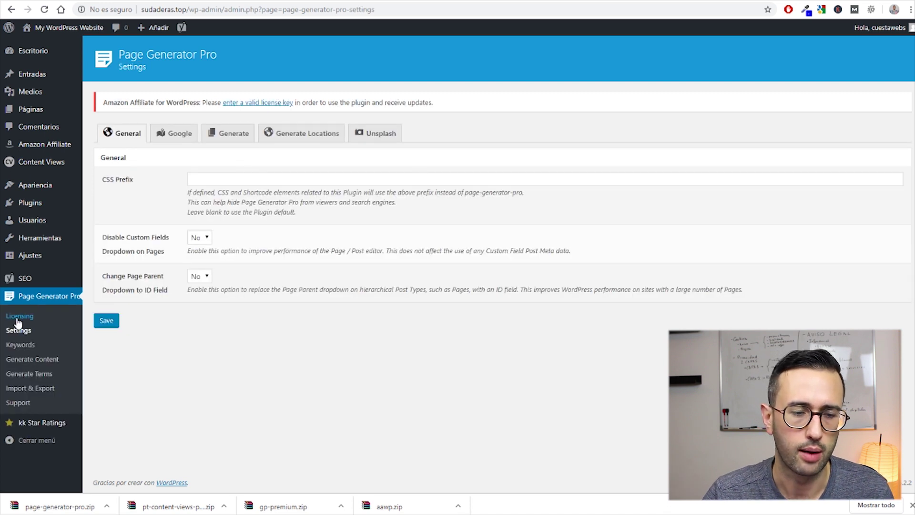
pyautogui.moveTo(40, 60)
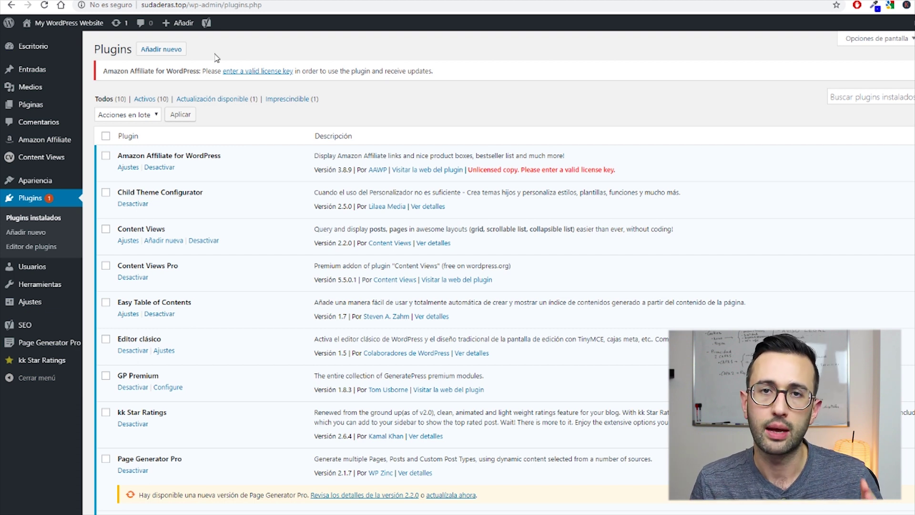
# Step: Examine the Entradas and Páginas content type settings in Yoast SEO's search appearance options
pyautogui.click(206, 22)
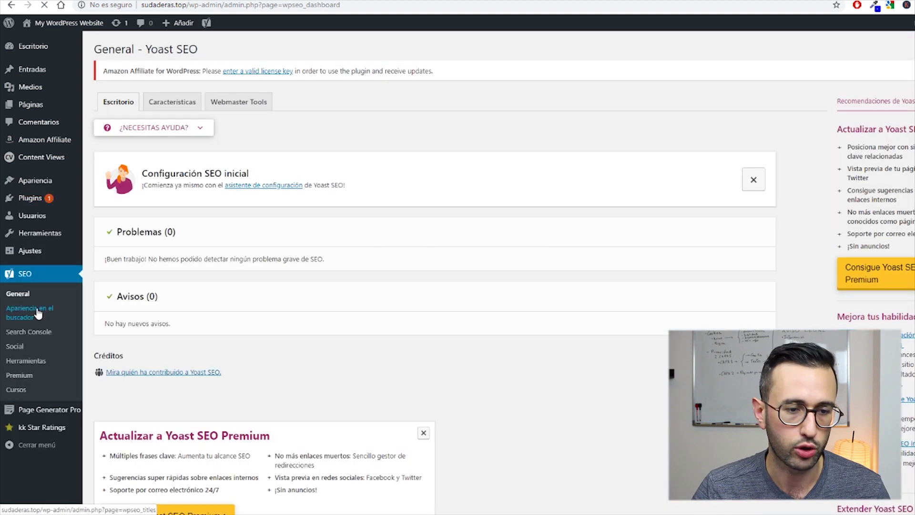
pyautogui.click(38, 313)
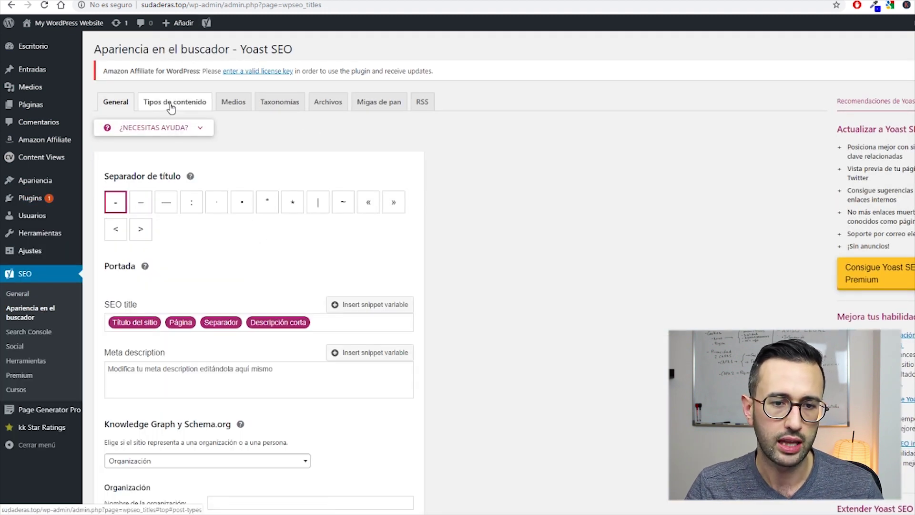
pyautogui.click(171, 106)
pyautogui.scroll(-1, 300, 126)
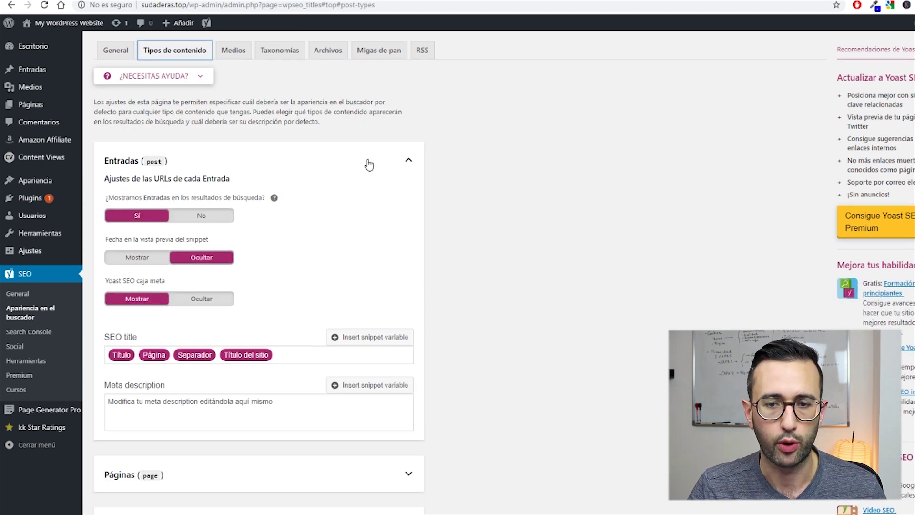
pyautogui.click(391, 165)
pyautogui.click(375, 218)
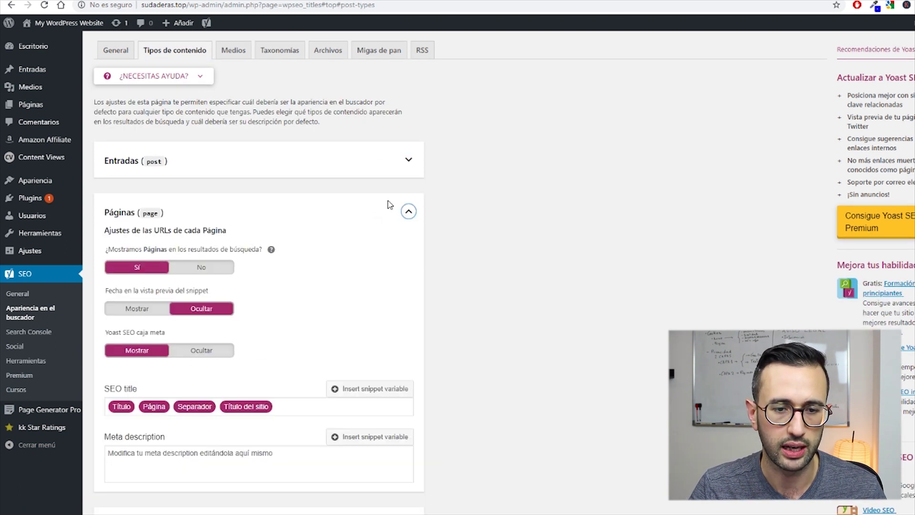
pyautogui.click(415, 214)
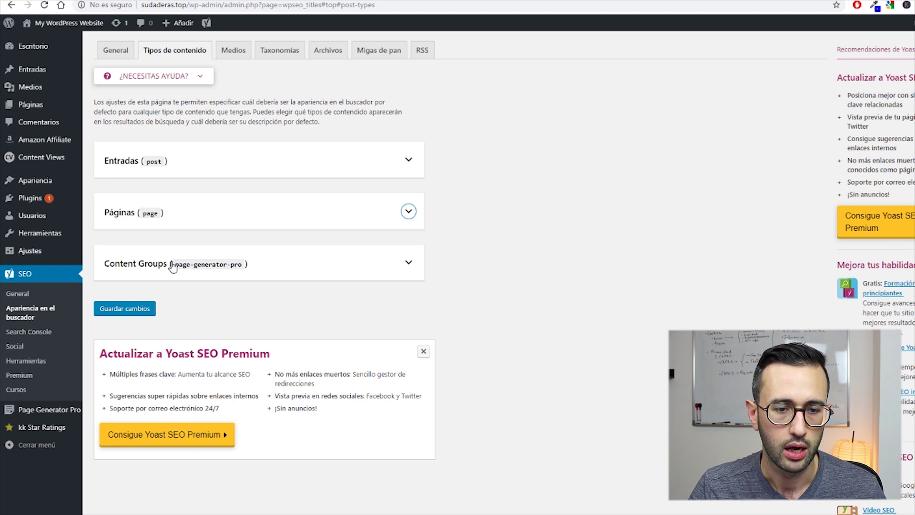
# Step: Exclude Content Groups (page-generator-pro) from the search results in Yoast SEO and save the changes
pyautogui.click(403, 266)
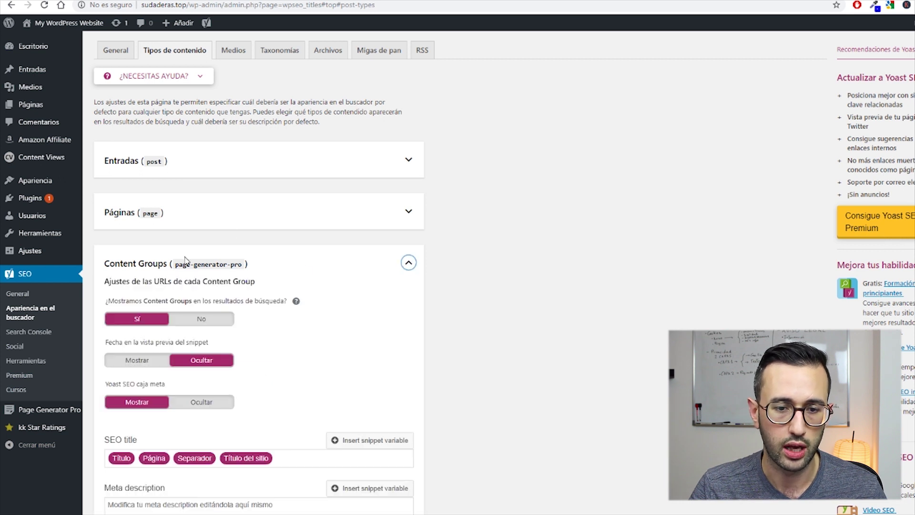
pyautogui.click(210, 319)
pyautogui.click(408, 260)
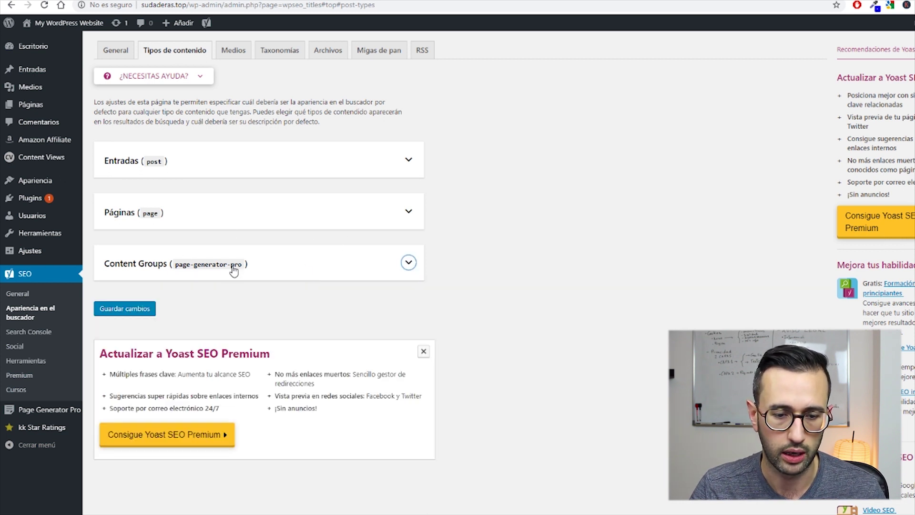
pyautogui.click(144, 309)
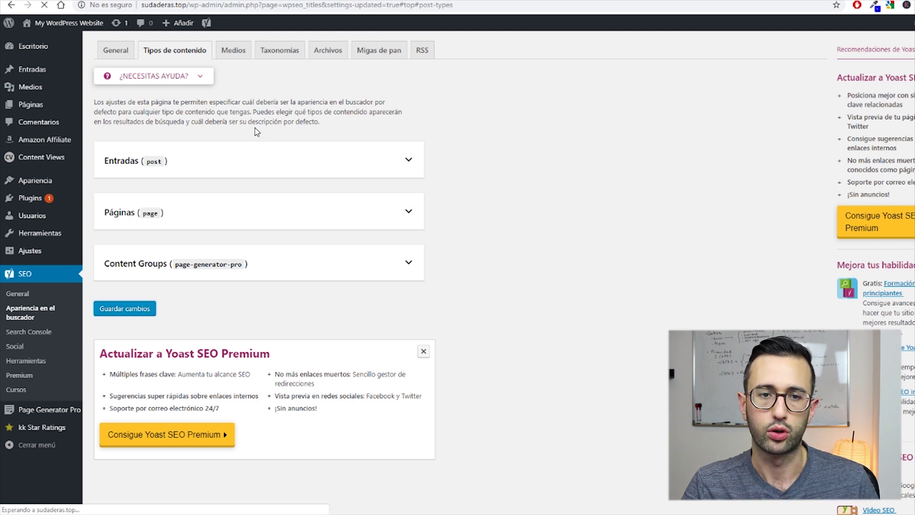
# Step: Exclude Categorías (category) and Etiquetas (post_tag) from the search results in Yoast SEO's taxonomy settings
pyautogui.click(278, 128)
pyautogui.scroll(-1, 267, 119)
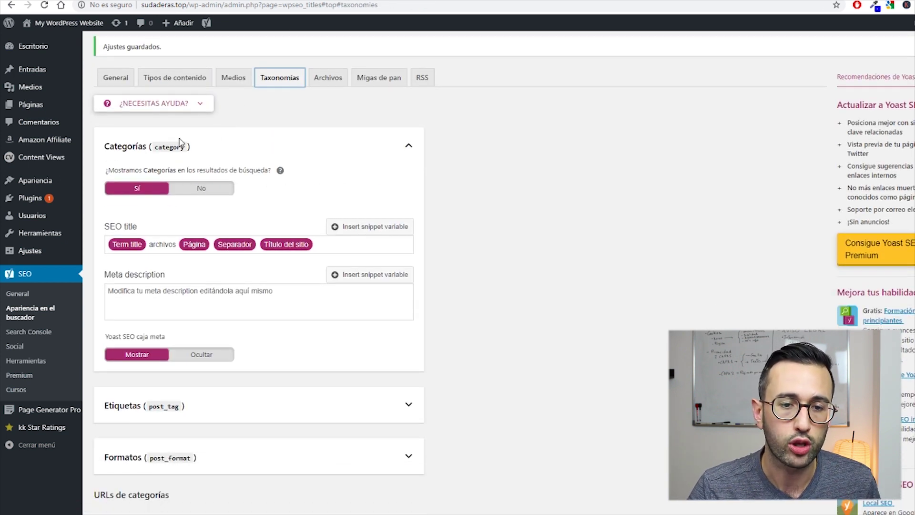
pyautogui.click(201, 190)
pyautogui.scroll(-1, 202, 185)
pyautogui.scroll(-2, 202, 185)
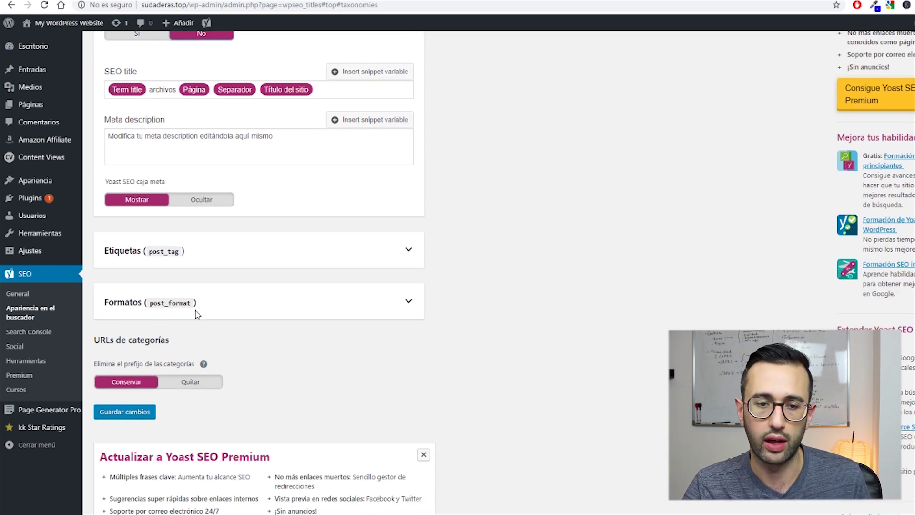
pyautogui.click(408, 249)
pyautogui.click(194, 296)
pyautogui.click(402, 255)
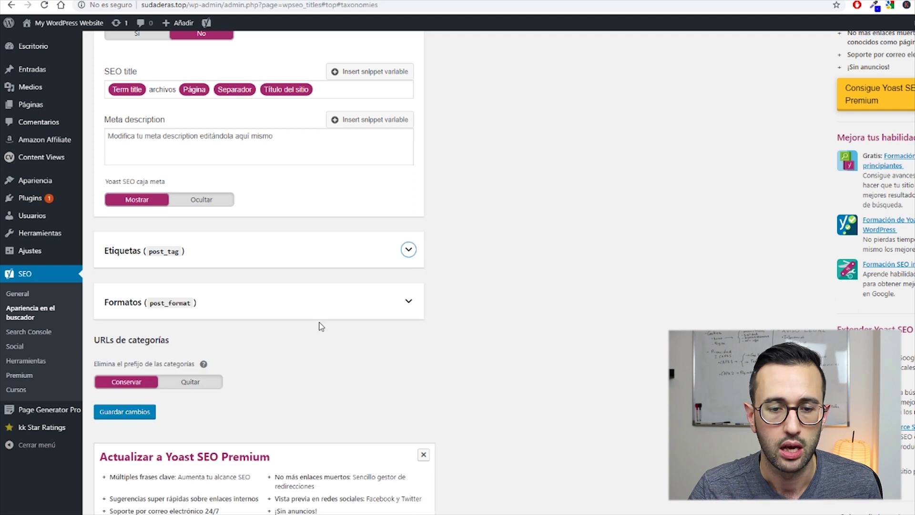
# Step: Switch off Formatos (post_format) in the taxonomy settings and save the changes
pyautogui.click(406, 301)
pyautogui.click(196, 341)
pyautogui.click(404, 300)
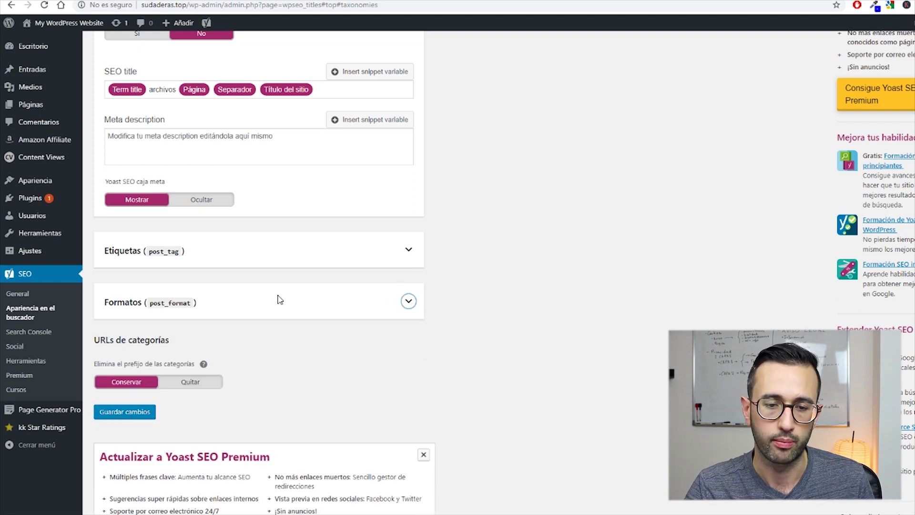
pyautogui.scroll(5, 288, 272)
pyautogui.scroll(-5, 244, 211)
pyautogui.click(125, 411)
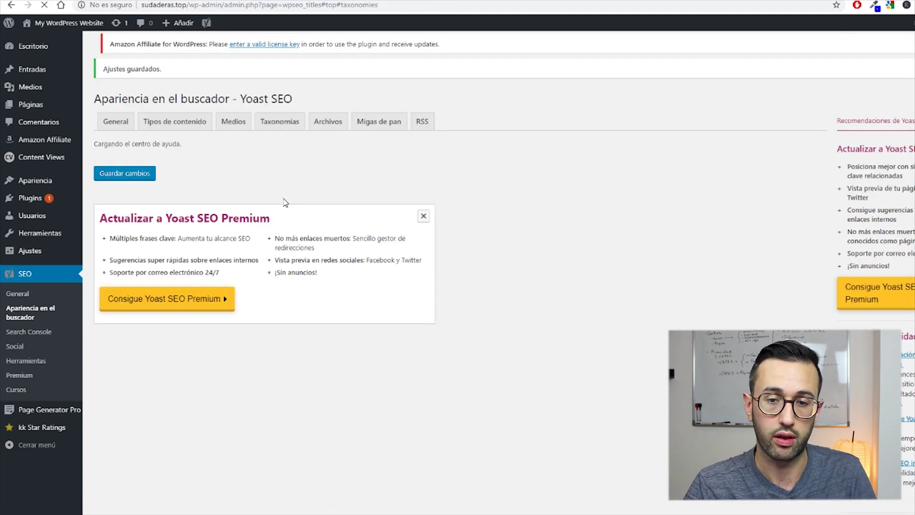
# Step: Set the author archives and the date archives to Inactivo in Yoast SEO and save the changes
pyautogui.click(324, 133)
pyautogui.click(212, 264)
pyautogui.scroll(-1, 312, 194)
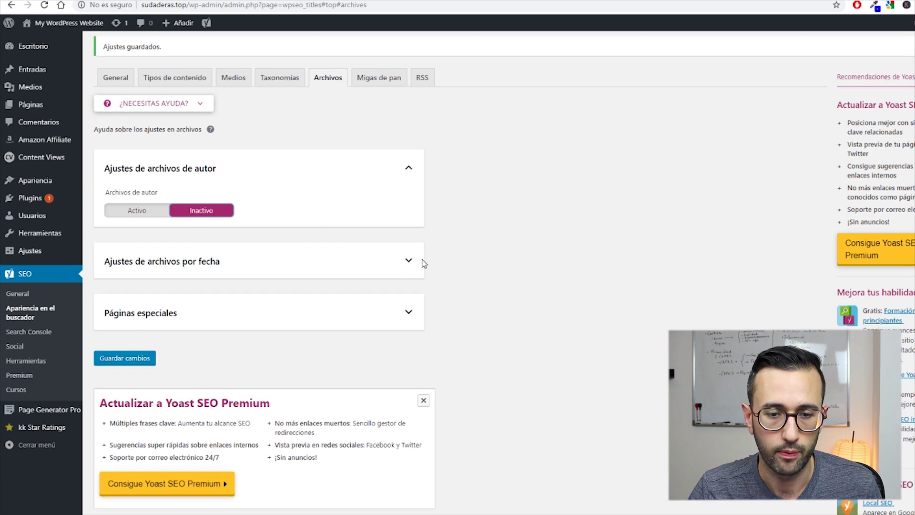
pyautogui.click(408, 260)
pyautogui.click(218, 305)
pyautogui.click(405, 360)
pyautogui.click(404, 359)
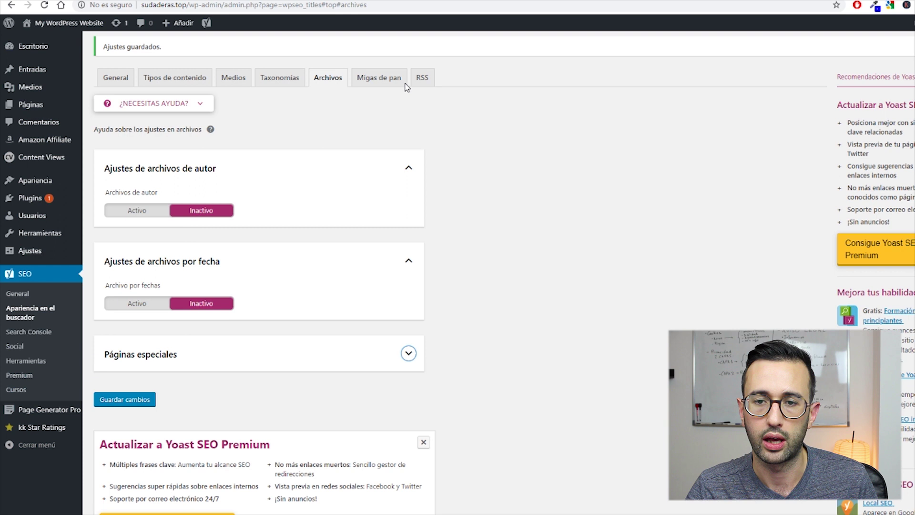
pyautogui.click(124, 401)
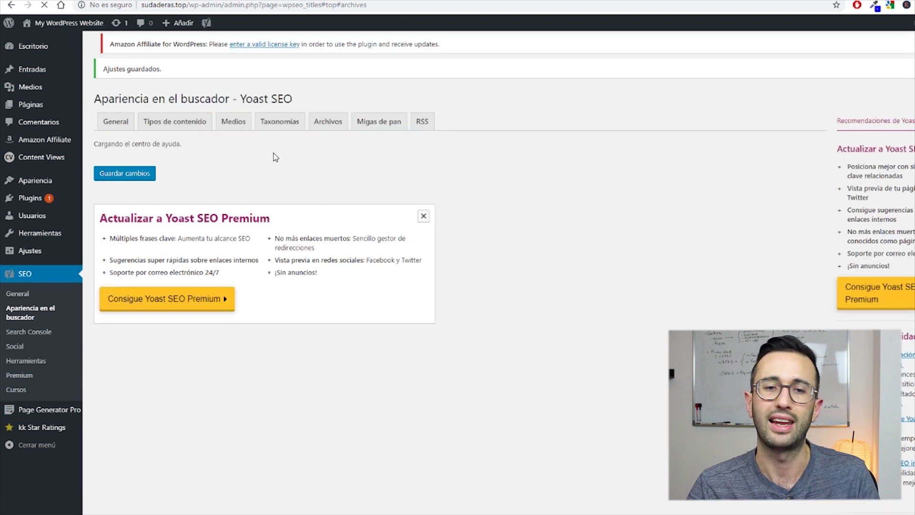
# Step: Set the Knowledge Graph in Yoast's general settings to Organización, enter the Sudaderas site name as the organization name, and save
pyautogui.click(116, 127)
pyautogui.scroll(-2, 260, 273)
pyautogui.click(189, 283)
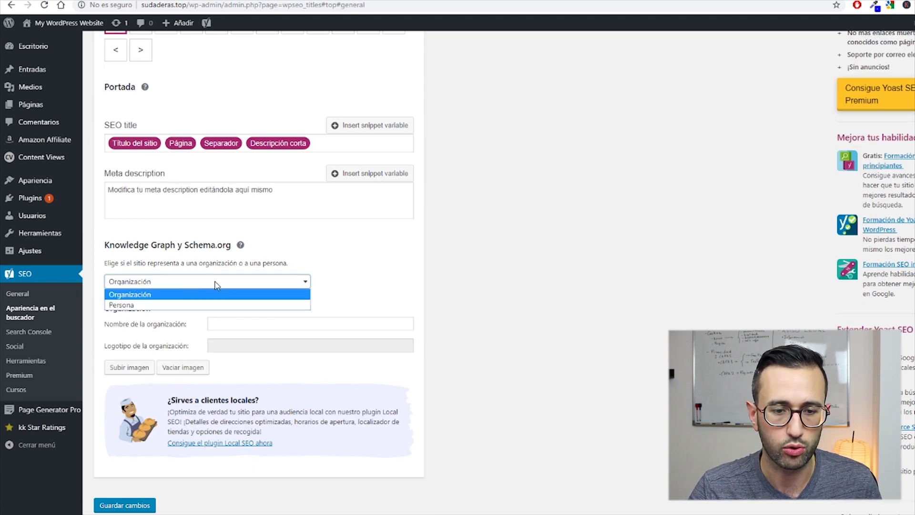
pyautogui.click(217, 292)
pyautogui.click(231, 325)
pyautogui.write('Sudader')
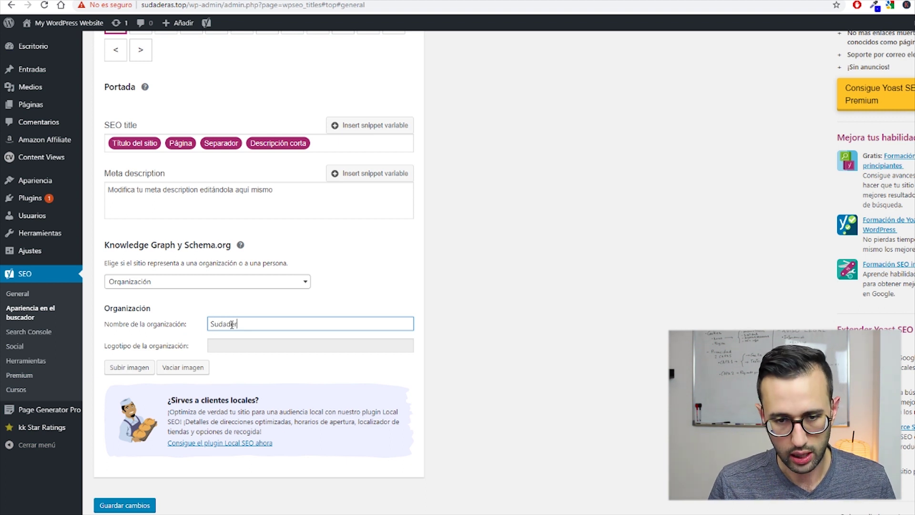
pyautogui.press('Return')
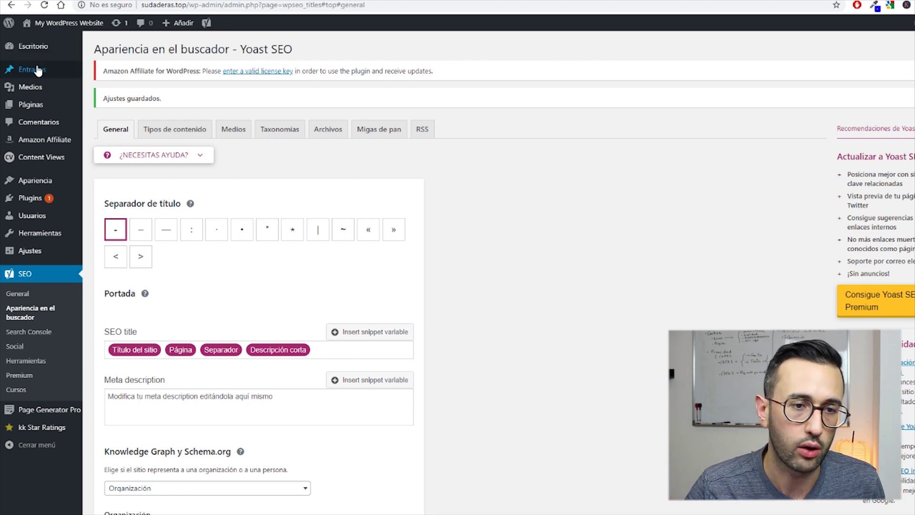
# Step: Open the management page for post categories in WordPress
pyautogui.moveTo(38, 70)
pyautogui.click(110, 105)
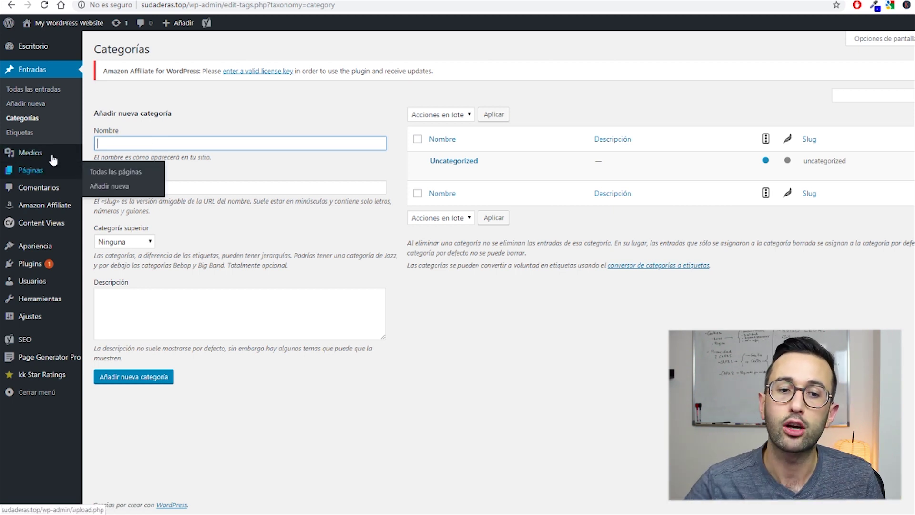
pyautogui.click(229, 188)
pyautogui.click(262, 225)
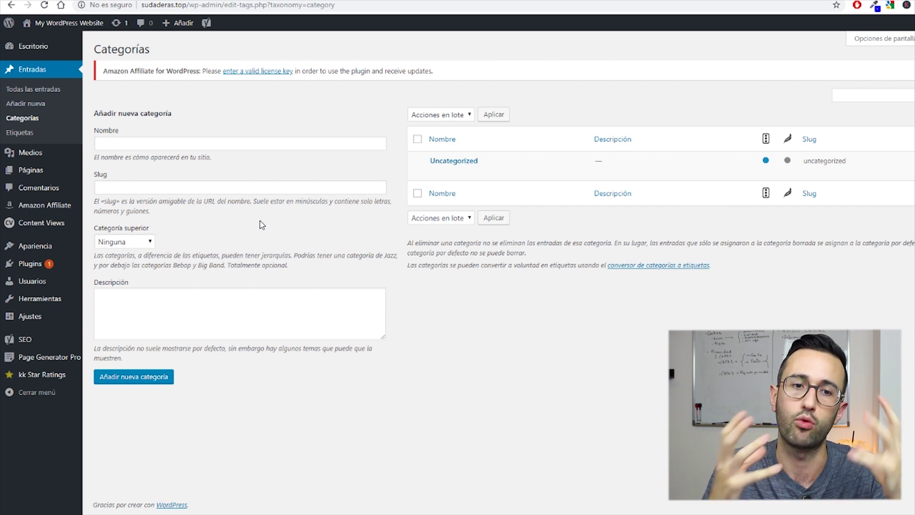
# Step: Switch to the SUDADERAS keyword spreadsheet in Excel and review the Categorías PILAR list from Marcas to Inbound
pyautogui.hotkey('alt', 'Tab')
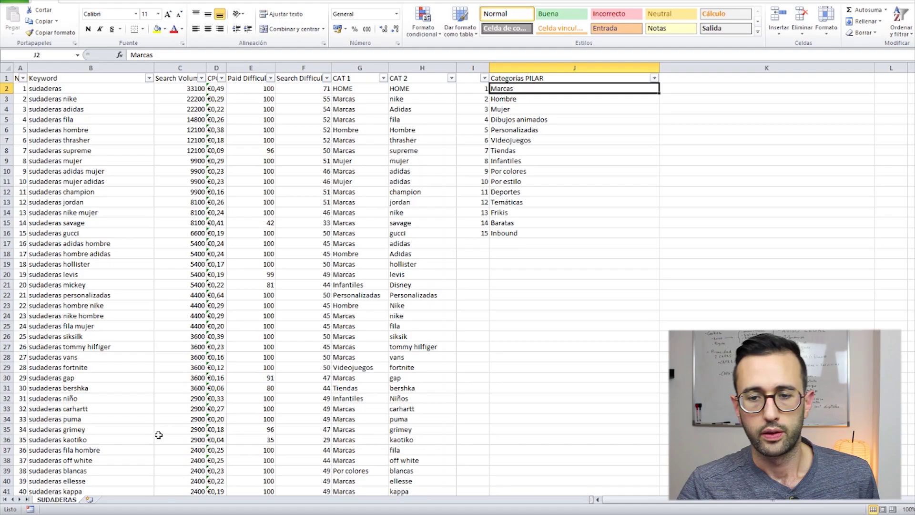
pyautogui.moveTo(530, 88); pyautogui.dragTo(527, 234)
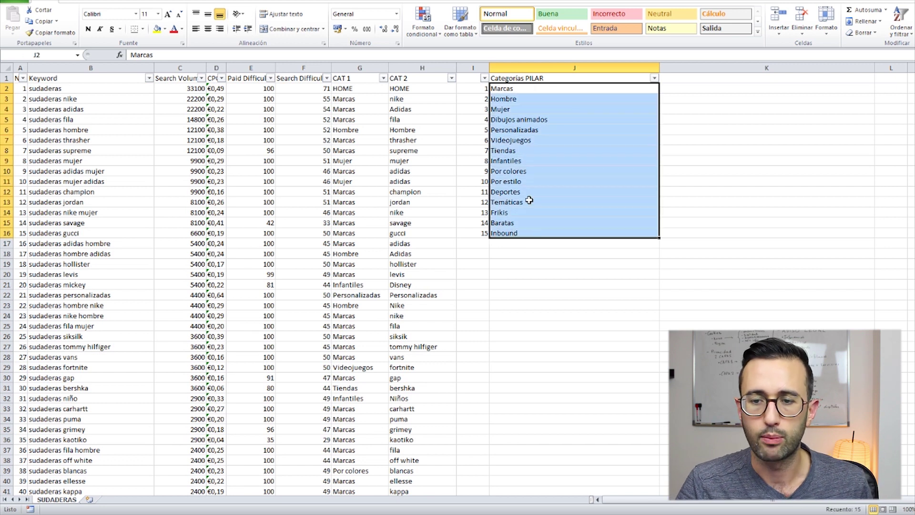
pyautogui.moveTo(535, 88); pyautogui.dragTo(523, 239)
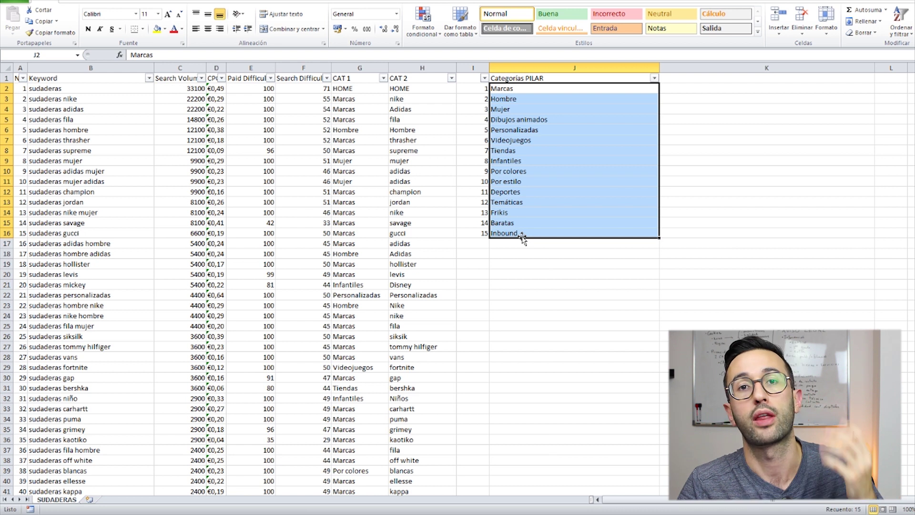
pyautogui.moveTo(527, 90); pyautogui.dragTo(522, 229)
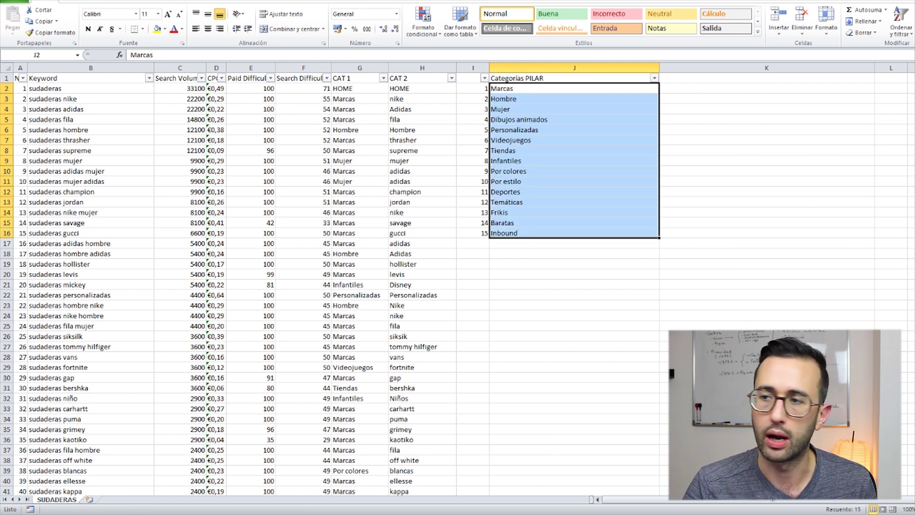
# Step: Return to WordPress and add a post category with a short slug for each pillar topic, from Sudaderas de marca to Blog
pyautogui.hotkey('alt', 'Tab')
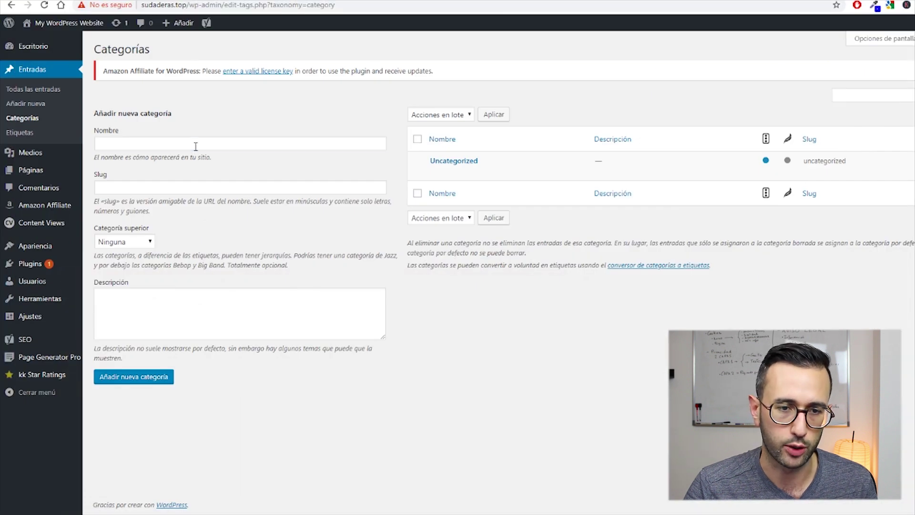
pyautogui.click(195, 146)
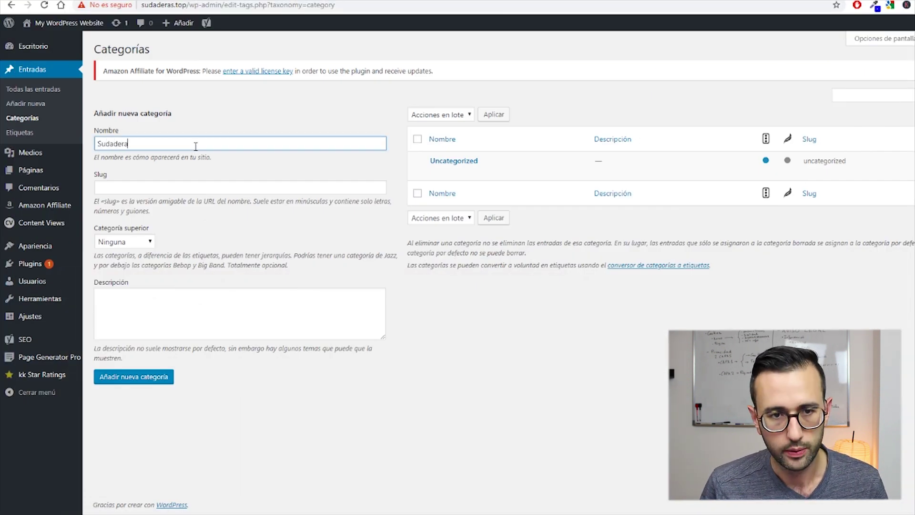
pyautogui.click(136, 377)
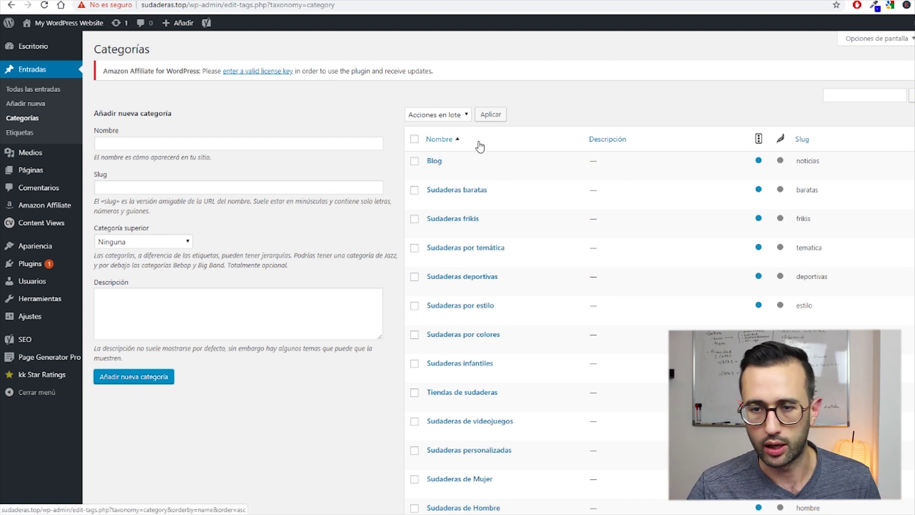
# Step: Examine the names and slugs in the category list, from Blog down to Uncategorized
pyautogui.scroll(-1, 457, 134)
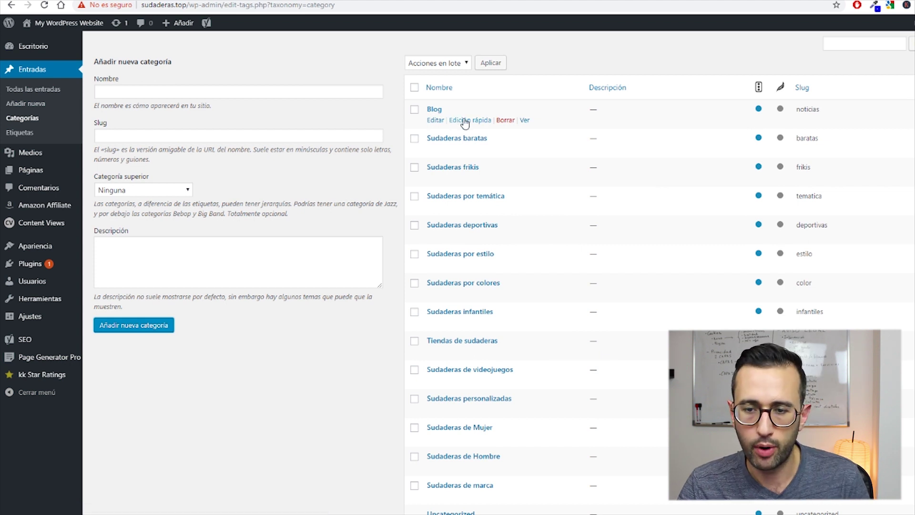
pyautogui.scroll(-1, 453, 122)
pyautogui.scroll(3, 461, 332)
pyautogui.scroll(-1, 436, 157)
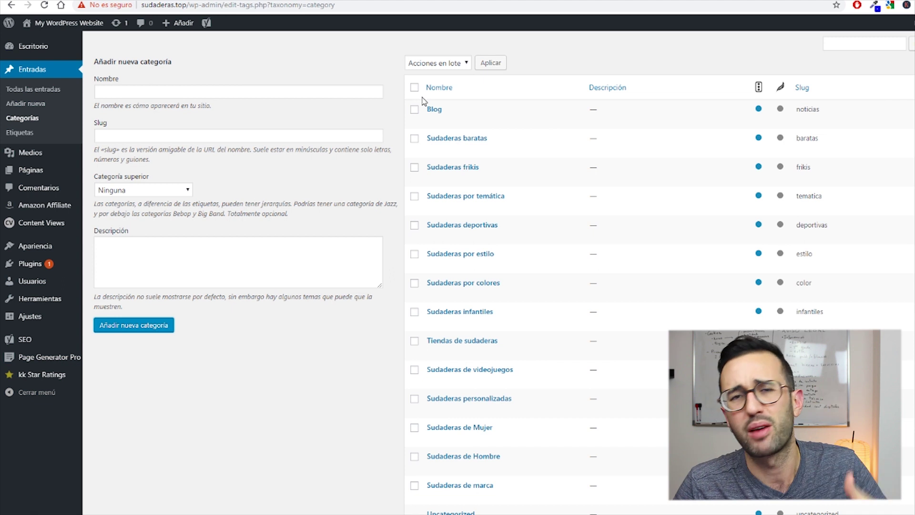
pyautogui.moveTo(433, 112)
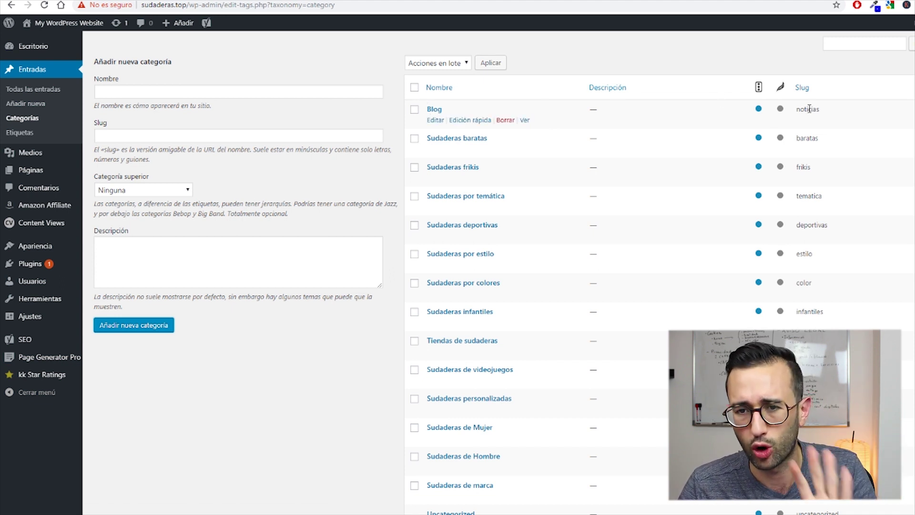
pyautogui.scroll(-1, 505, 86)
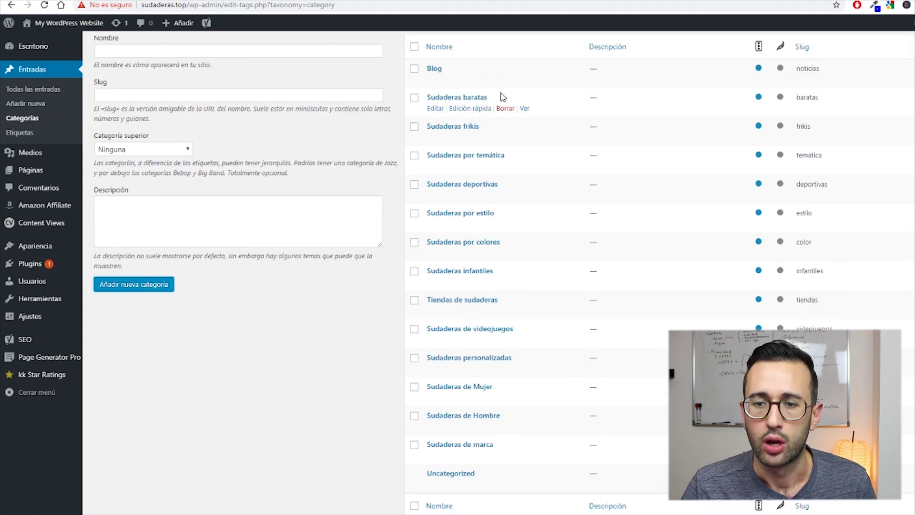
pyautogui.scroll(-1, 501, 96)
pyautogui.moveTo(508, 192)
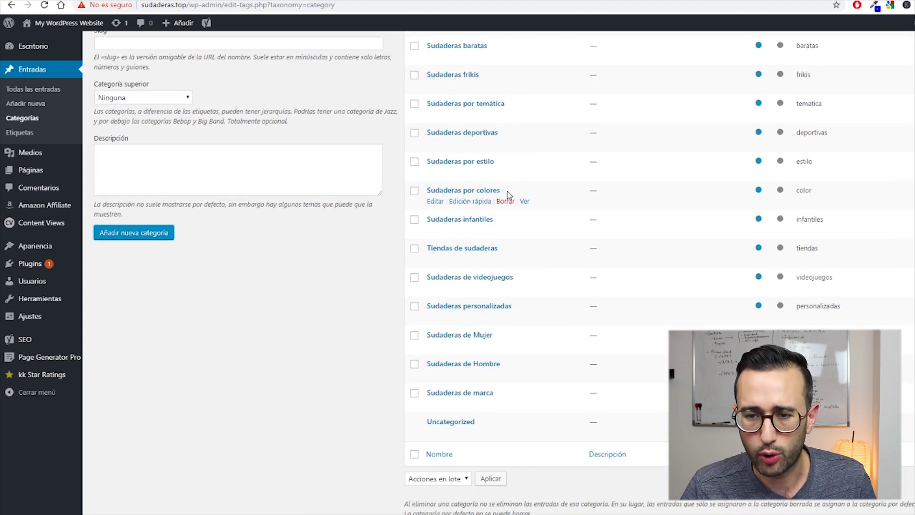
pyautogui.moveTo(472, 292)
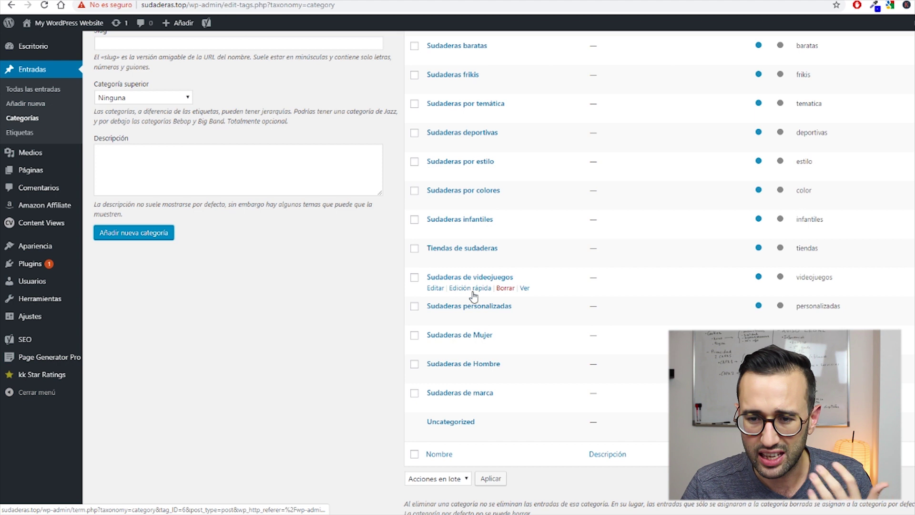
pyautogui.scroll(-1, 489, 279)
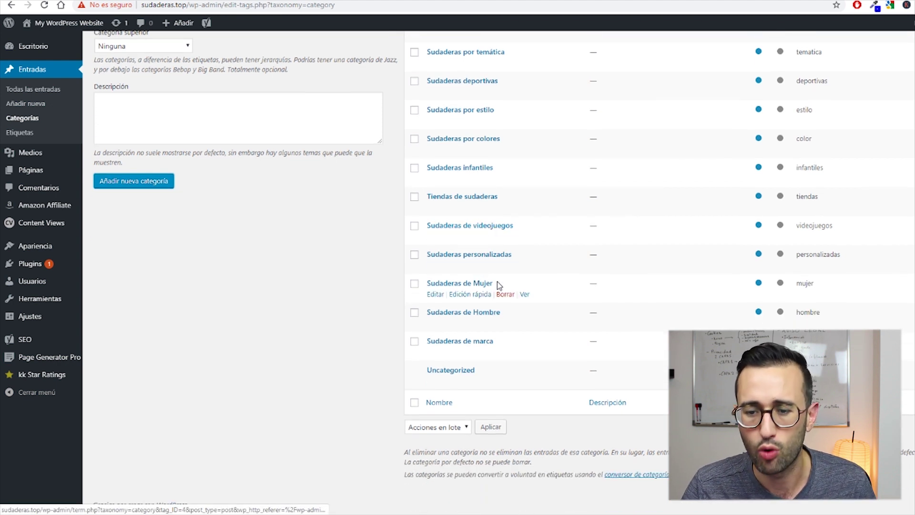
pyautogui.moveTo(469, 374)
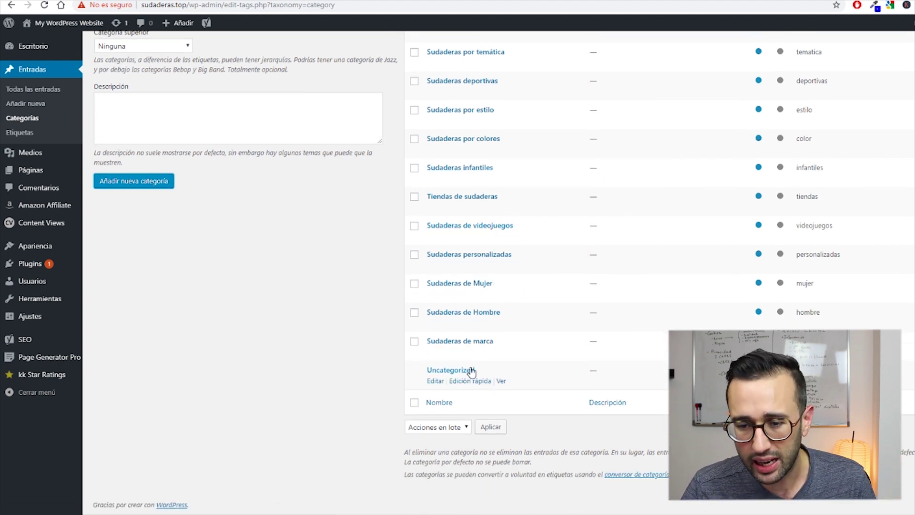
# Step: Rename two categories in lowercase as "Sudaderas de mujer" and "Sudaderas de hombre"
pyautogui.moveTo(491, 306)
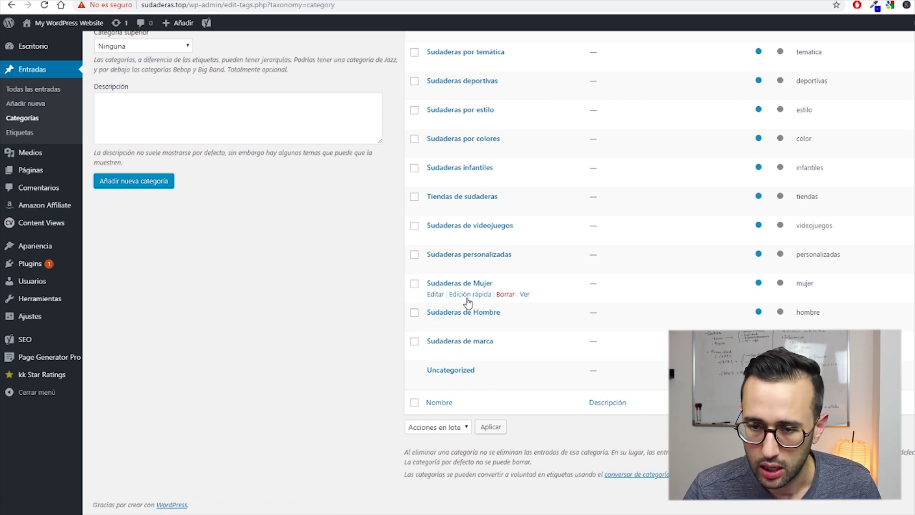
pyautogui.click(470, 295)
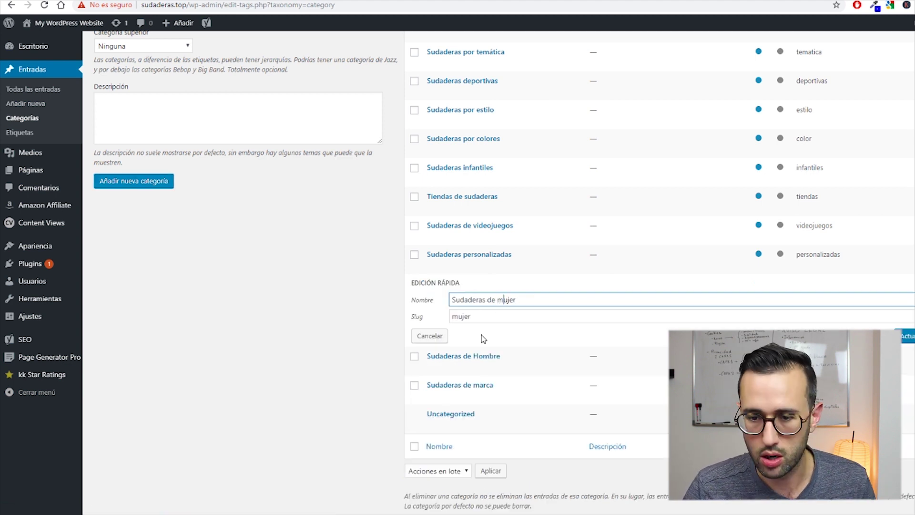
pyautogui.click(904, 338)
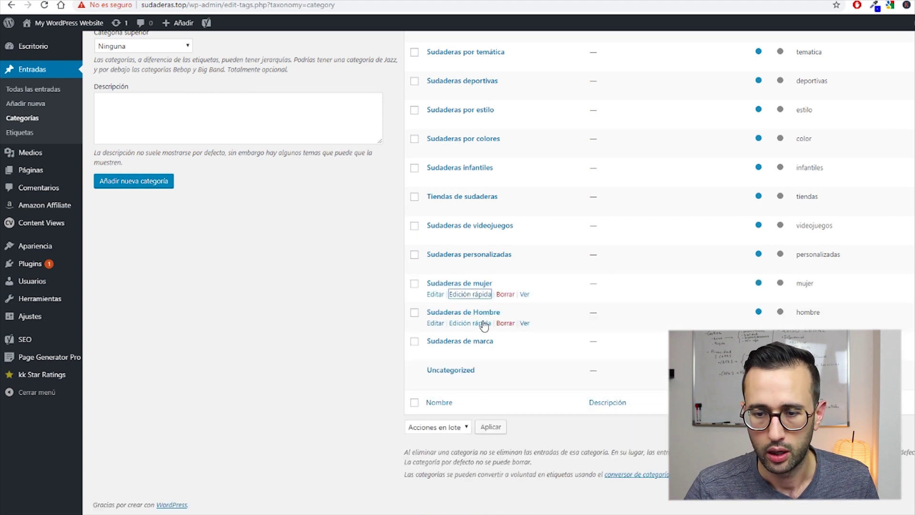
pyautogui.click(470, 323)
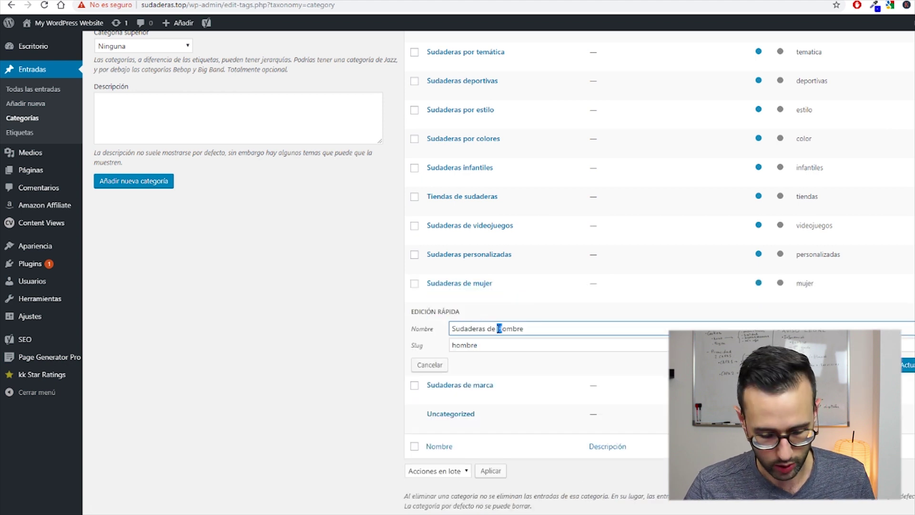
pyautogui.click(904, 369)
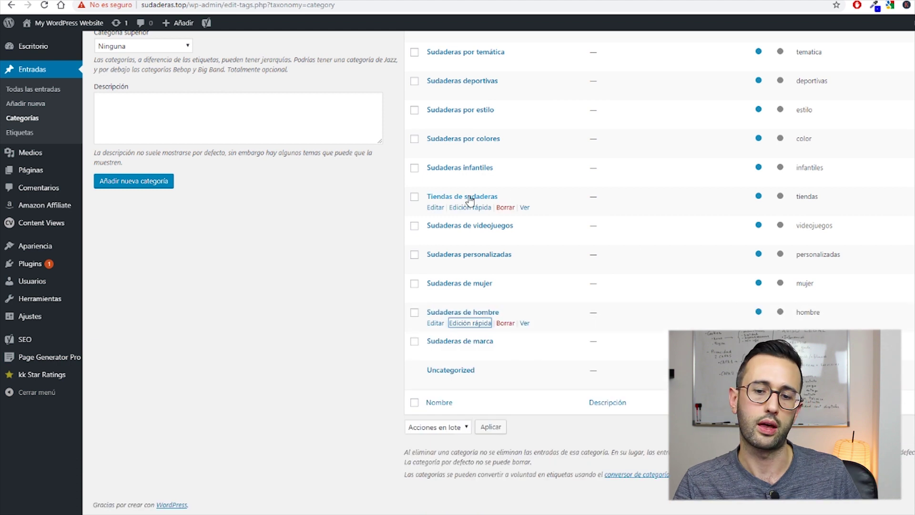
pyautogui.scroll(4, 507, 388)
pyautogui.moveTo(819, 160)
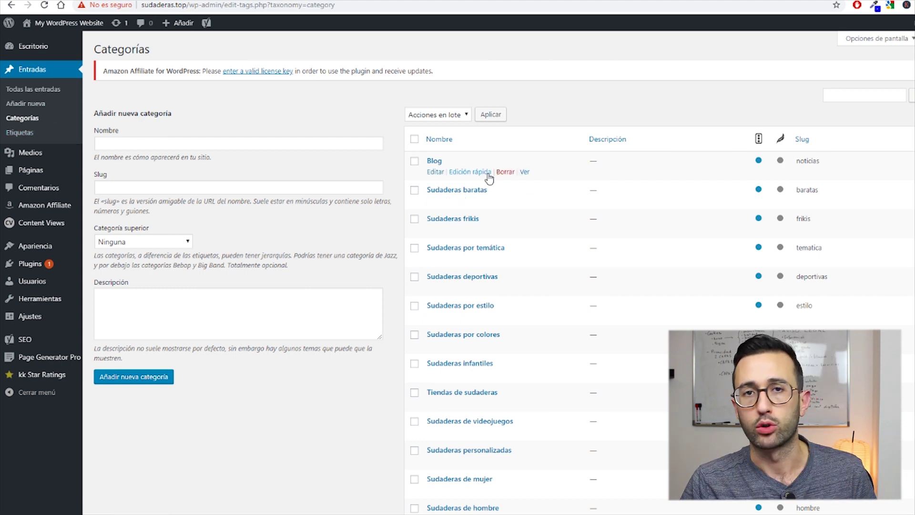
pyautogui.scroll(-1, 535, 186)
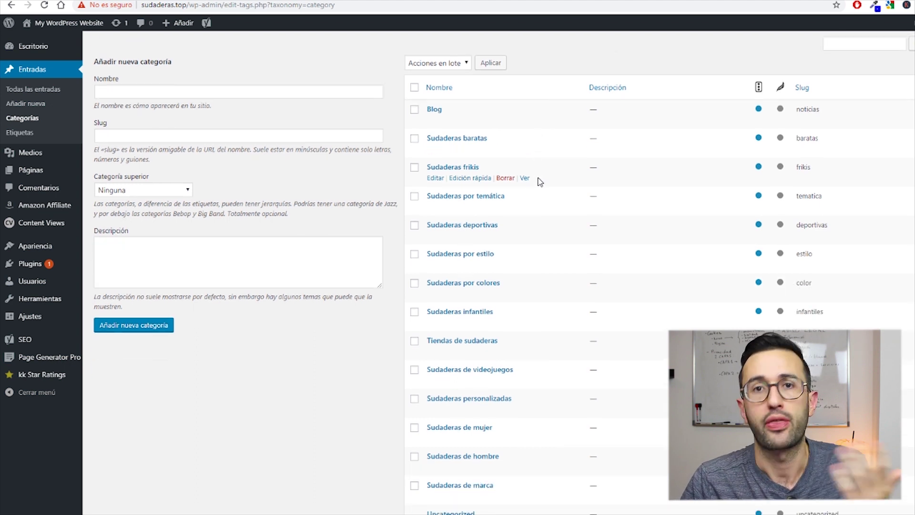
# Step: Copy the category table from Blog to Sudaderas de marca and paste it into the empty Hoja2 sheet in Excel
pyautogui.moveTo(70, 359)
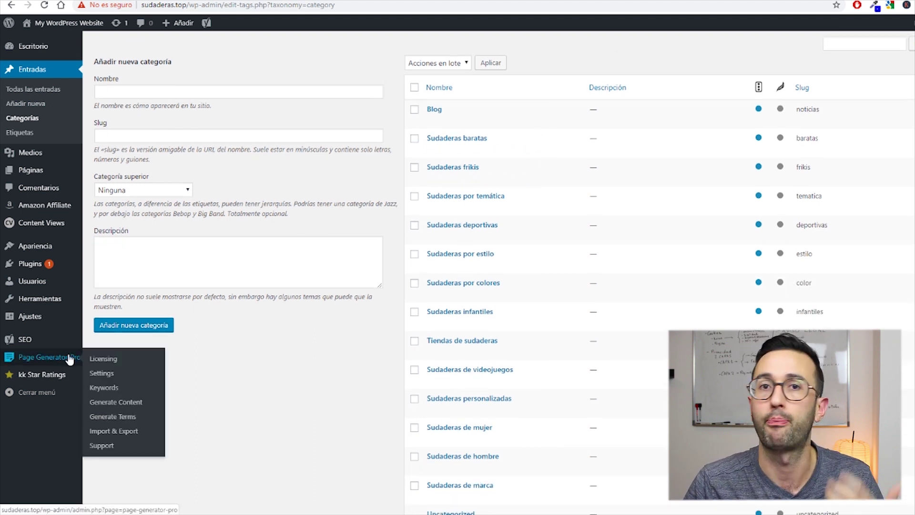
pyautogui.moveTo(426, 110); pyautogui.dragTo(530, 496)
pyautogui.scroll(-3, 530, 496)
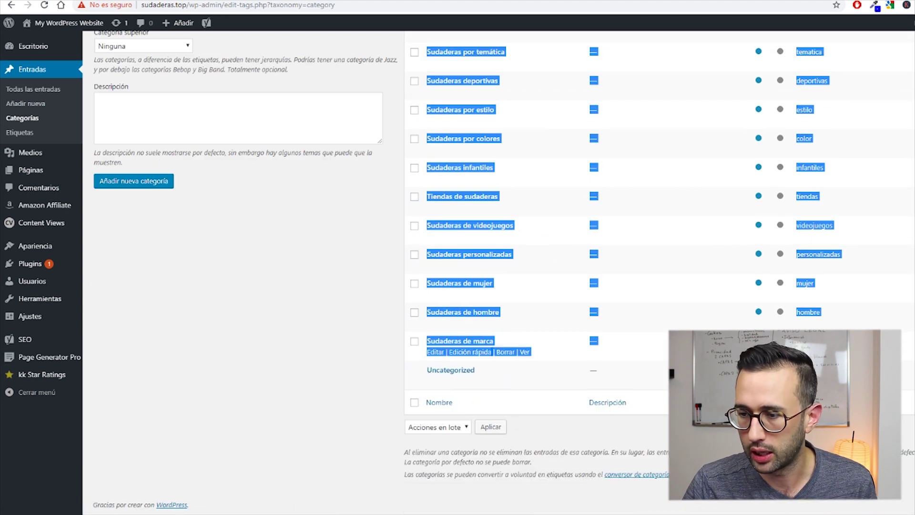
pyautogui.hotkey('alt', 'Tab')
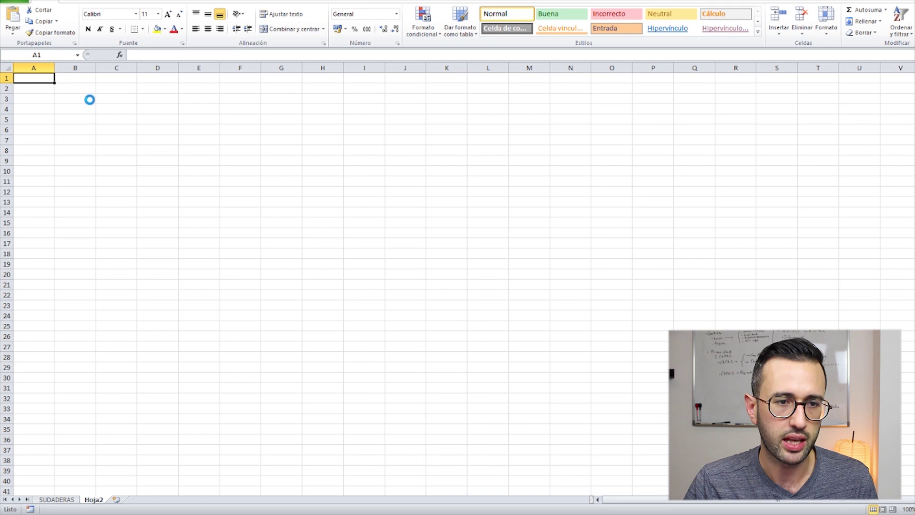
pyautogui.hotkey('ctrl', 'v')
# Step: Copy the slug column F and paste it into column K as values only
pyautogui.click(241, 66)
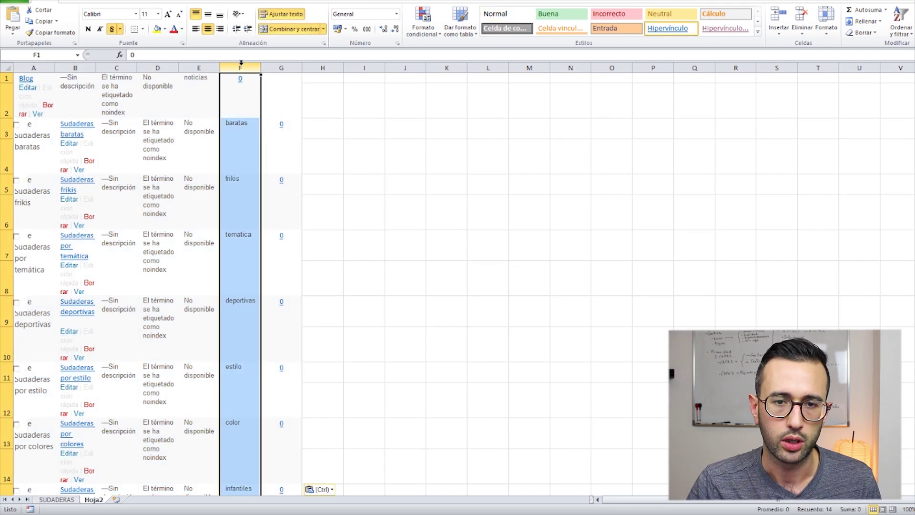
pyautogui.hotkey('ctrl', 'c')
pyautogui.click(448, 67)
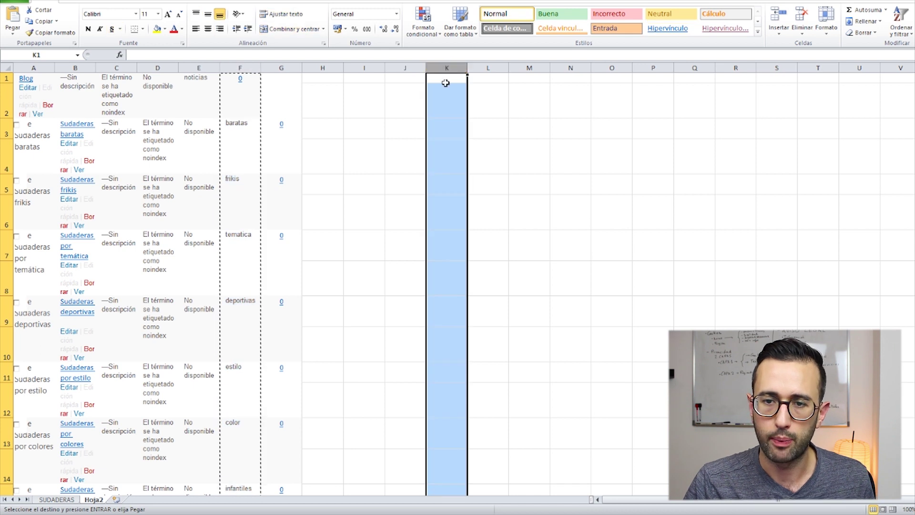
pyautogui.hotkey('ctrl', 'v')
pyautogui.click(486, 78)
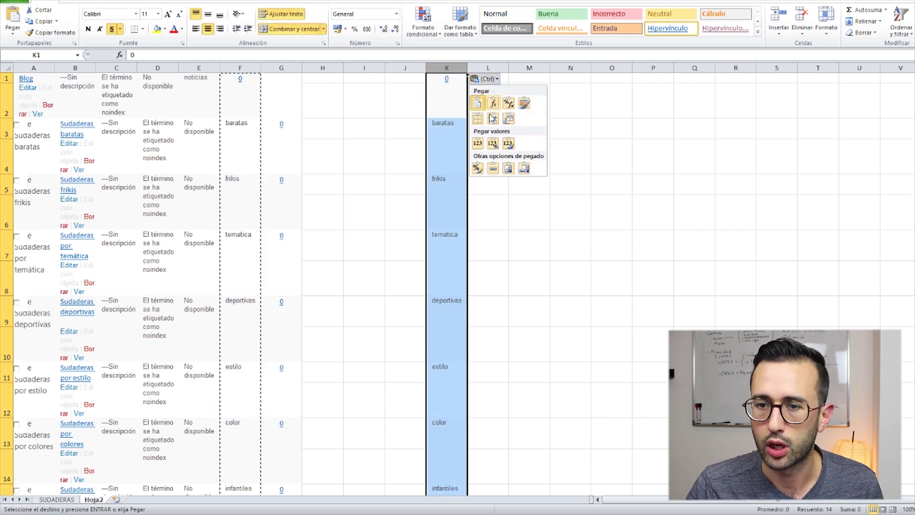
pyautogui.click(478, 142)
# Step: Copy the plain slugs in column K, from baratas down to de-marca
pyautogui.click(439, 92)
pyautogui.scroll(-1, 448, 123)
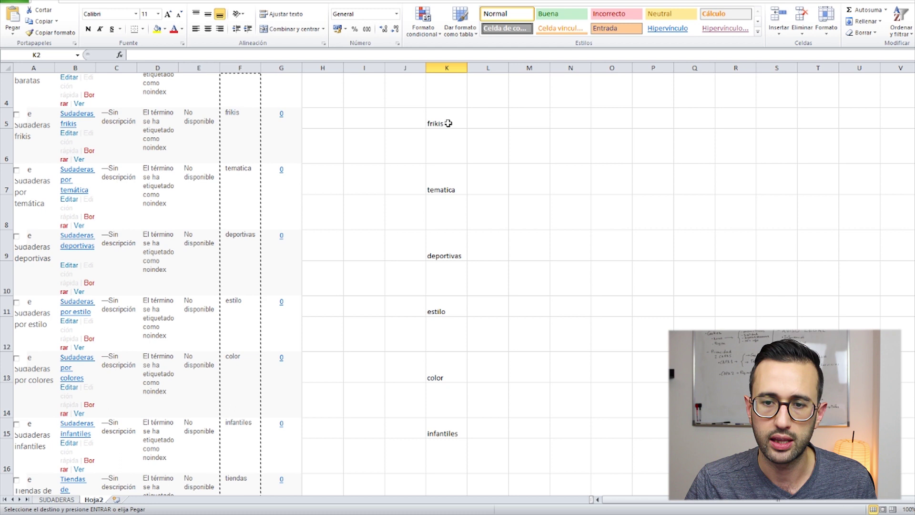
pyautogui.scroll(1, 442, 138)
pyautogui.moveTo(441, 133); pyautogui.dragTo(439, 415)
pyautogui.hotkey('ctrl', 'c')
# Step: Return to WordPress, reload the categories page and start creating the first Page Generator Pro keyword
pyautogui.hotkey('alt', 'Tab')
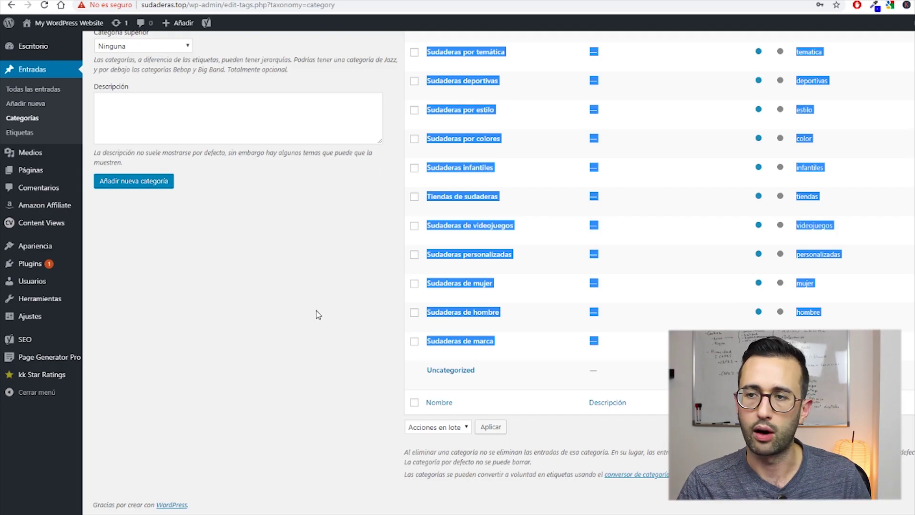
pyautogui.press('F5')
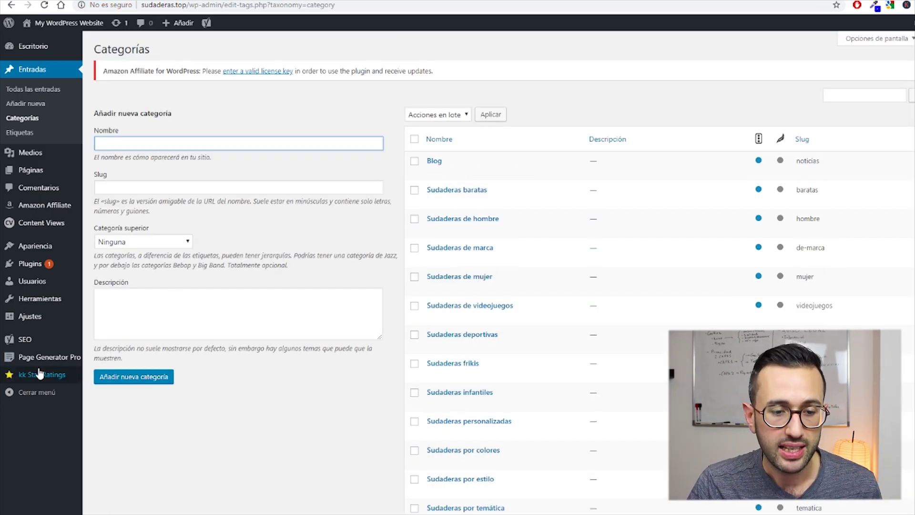
pyautogui.moveTo(43, 358)
pyautogui.click(119, 389)
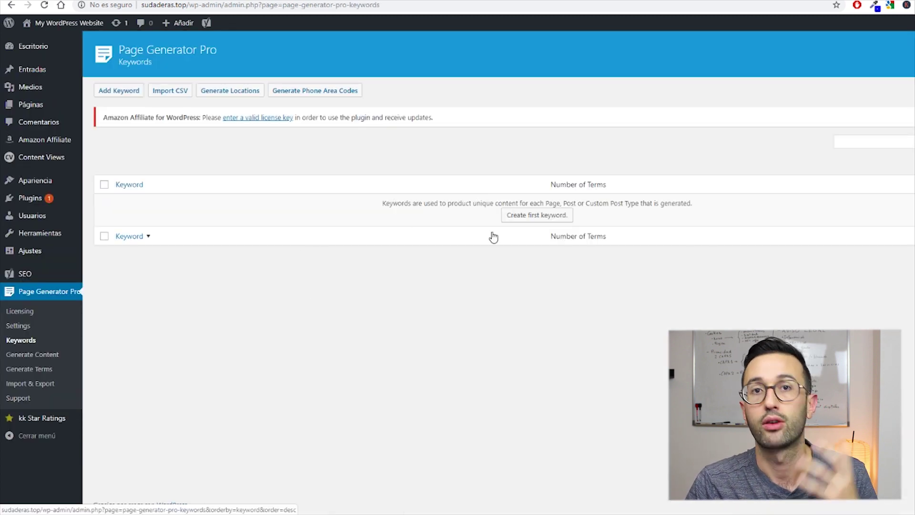
pyautogui.click(538, 217)
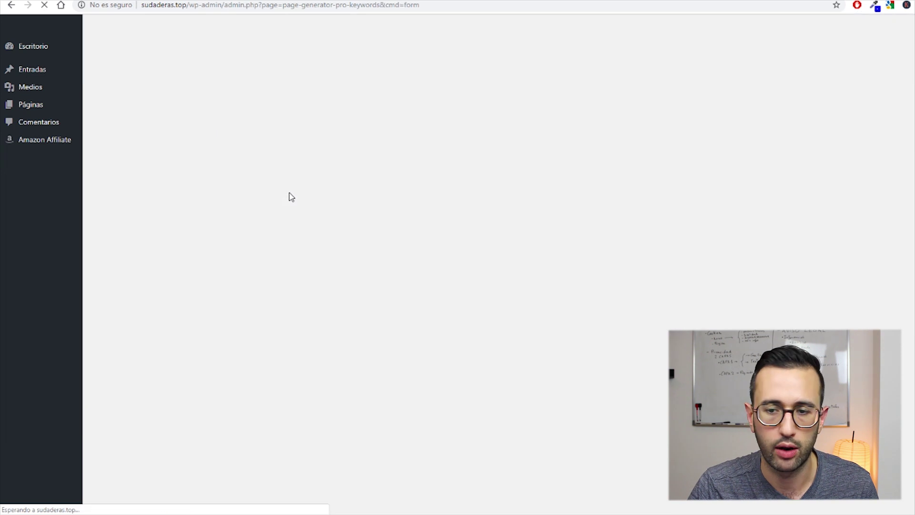
# Step: Name the keyword "Categorías" and paste the copied category slugs as its terms
pyautogui.click(213, 167)
pyautogui.write('cat')
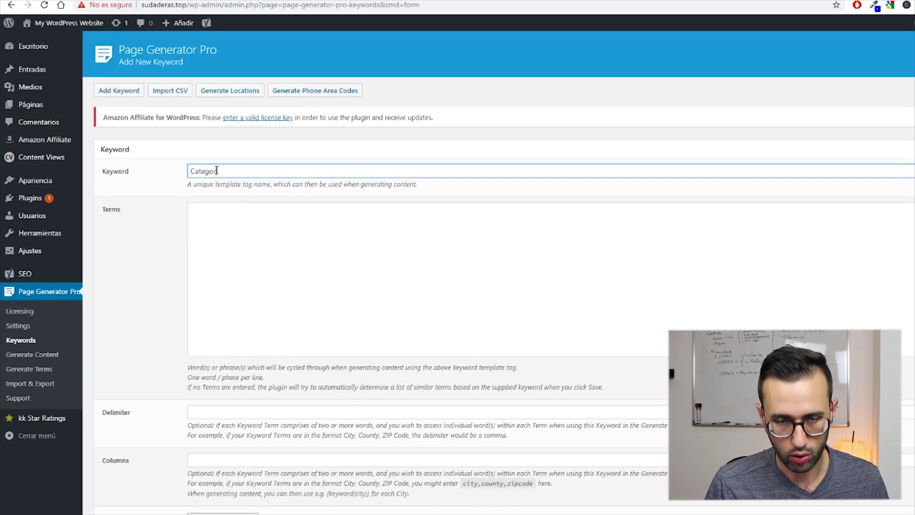
pyautogui.write('egorías')
pyautogui.click(284, 249)
pyautogui.hotkey('ctrl', 'v')
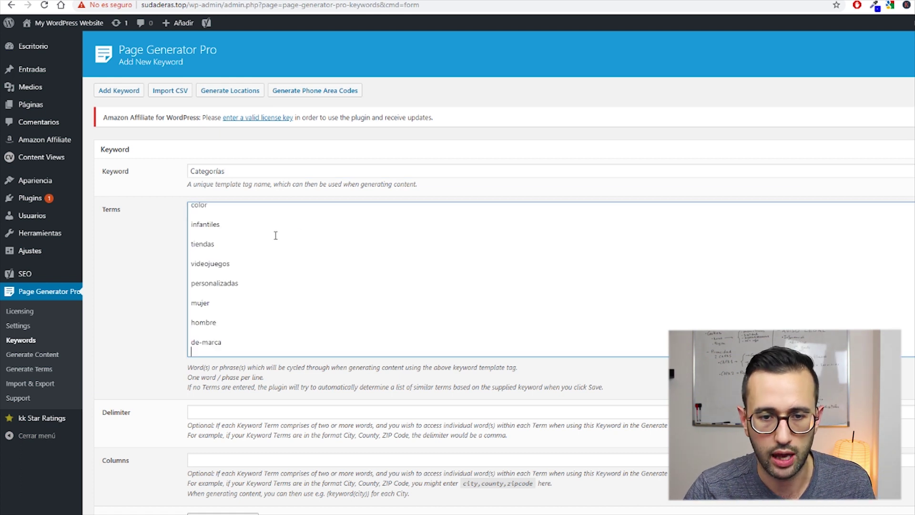
# Step: Remove the blank lines between the terms so that baratas through de-marca are listed one per line
pyautogui.click(199, 231)
pyautogui.press('BackSpace')
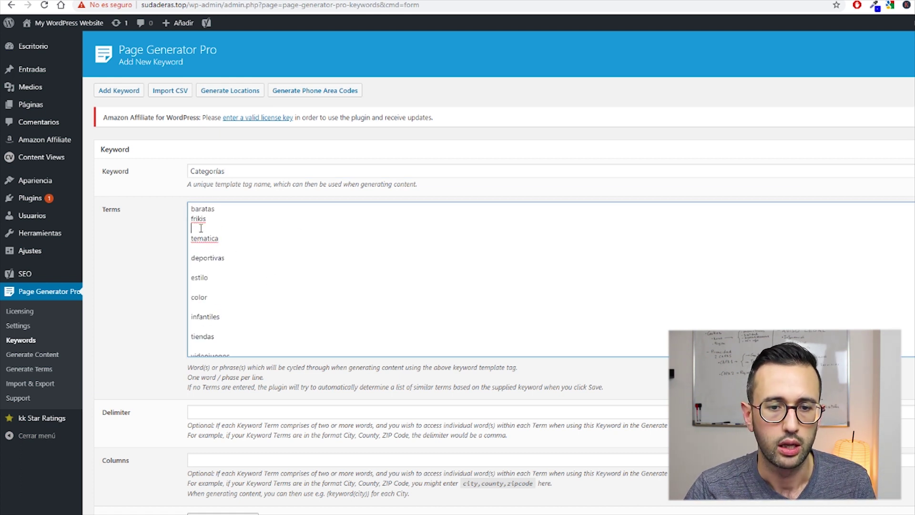
pyautogui.press('Delete')
pyautogui.click(201, 239)
pyautogui.press('Delete')
pyautogui.click(201, 247)
pyautogui.press('Delete')
pyautogui.click(202, 258)
pyautogui.press('Delete')
pyautogui.click(202, 268)
pyautogui.press('Delete')
pyautogui.click(201, 278)
pyautogui.press('Delete')
pyautogui.click(200, 287)
pyautogui.press('Delete')
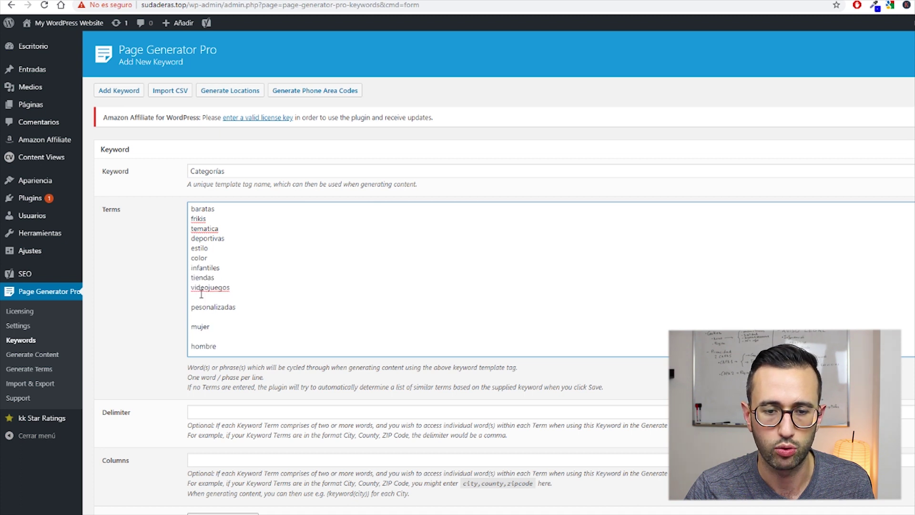
pyautogui.click(200, 296)
pyautogui.press('Delete')
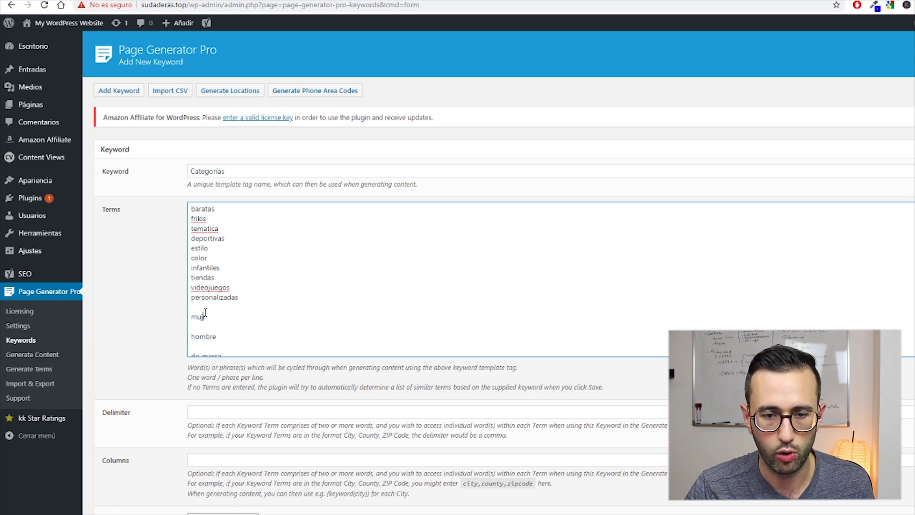
pyautogui.click(198, 306)
pyautogui.press('Delete')
pyautogui.click(204, 316)
pyautogui.press('Delete')
pyautogui.click(201, 329)
pyautogui.press('Delete')
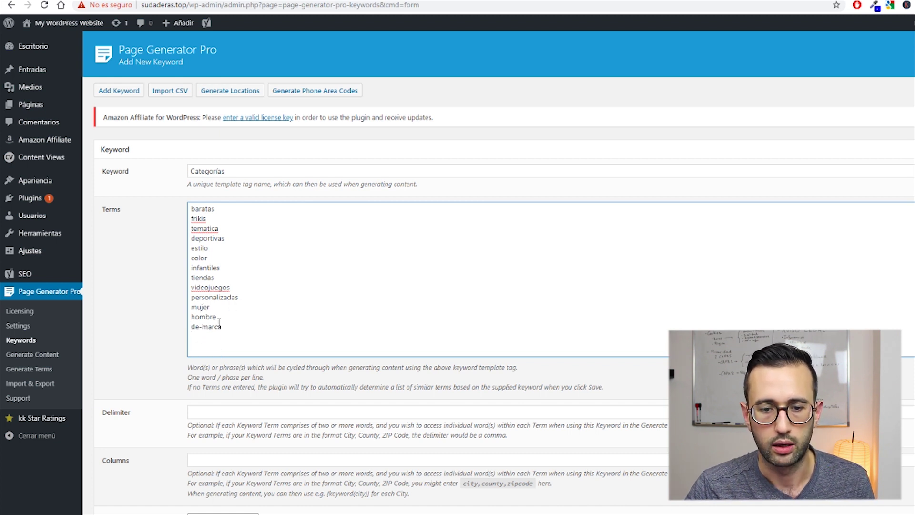
# Step: Save the keyword with its name spelled "Categorias", without the accent
pyautogui.scroll(-3, 233, 298)
pyautogui.click(220, 232)
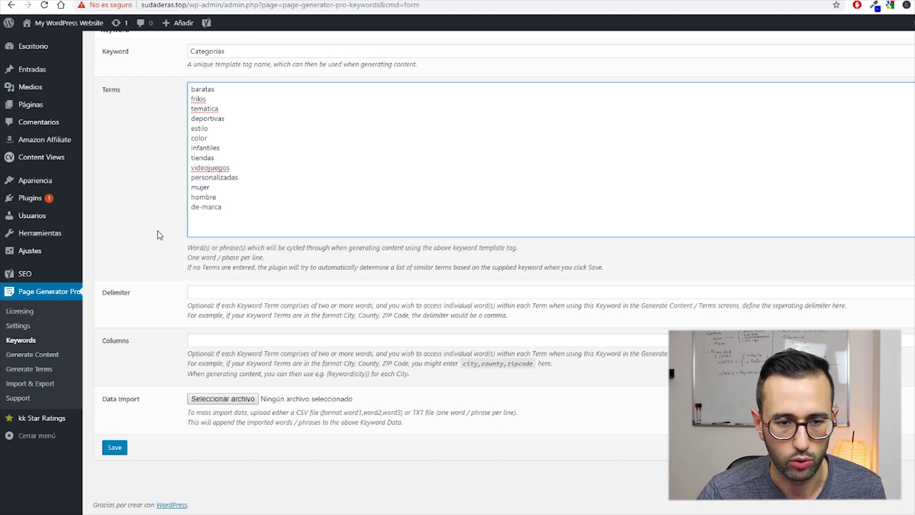
pyautogui.scroll(3, 174, 266)
pyautogui.scroll(-3, 174, 265)
pyautogui.click(115, 447)
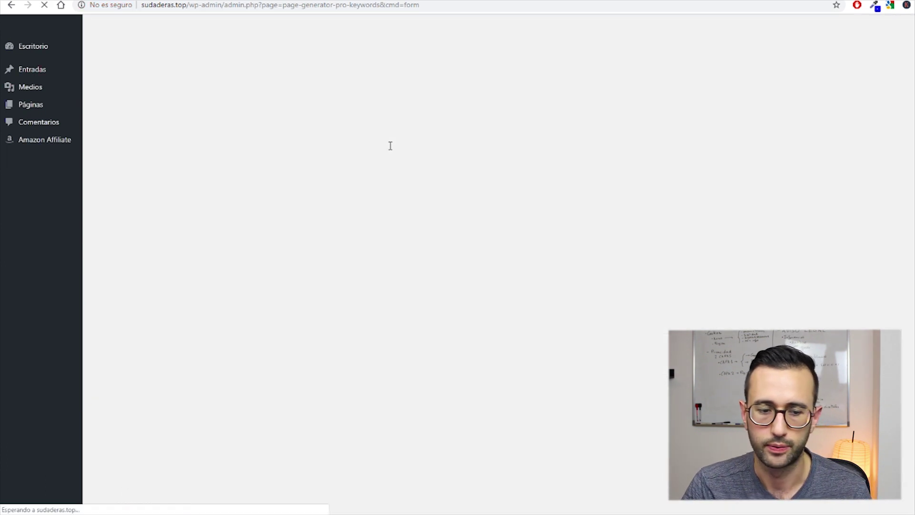
pyautogui.scroll(-4, 368, 139)
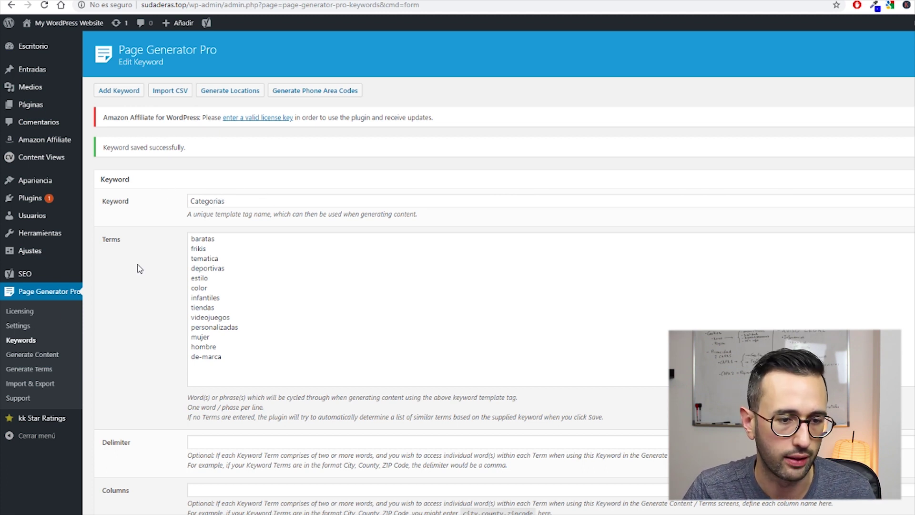
# Step: Add a new content group and insert the Categorias keyword as its title
pyautogui.click(39, 358)
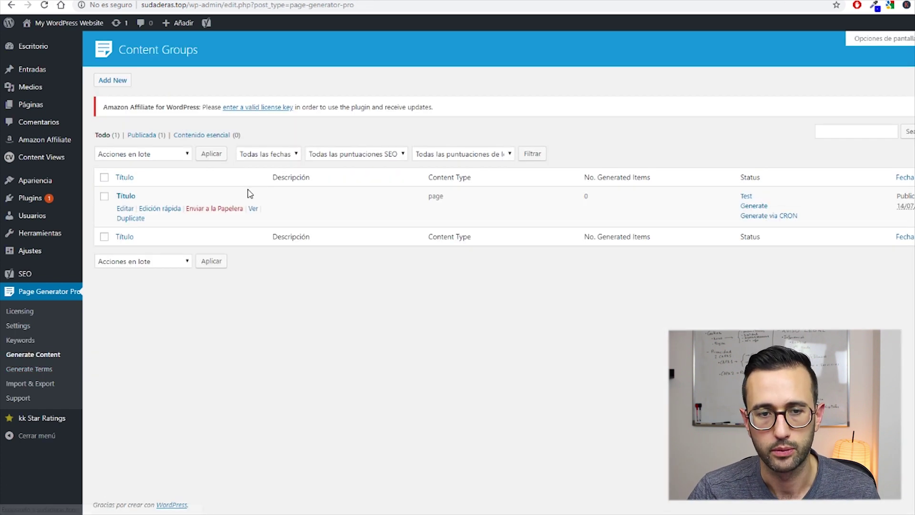
pyautogui.click(113, 80)
pyautogui.click(775, 123)
pyautogui.click(756, 147)
# Step: Insert the Categorias keyword into the content group's permalink
pyautogui.scroll(-4, 296, 211)
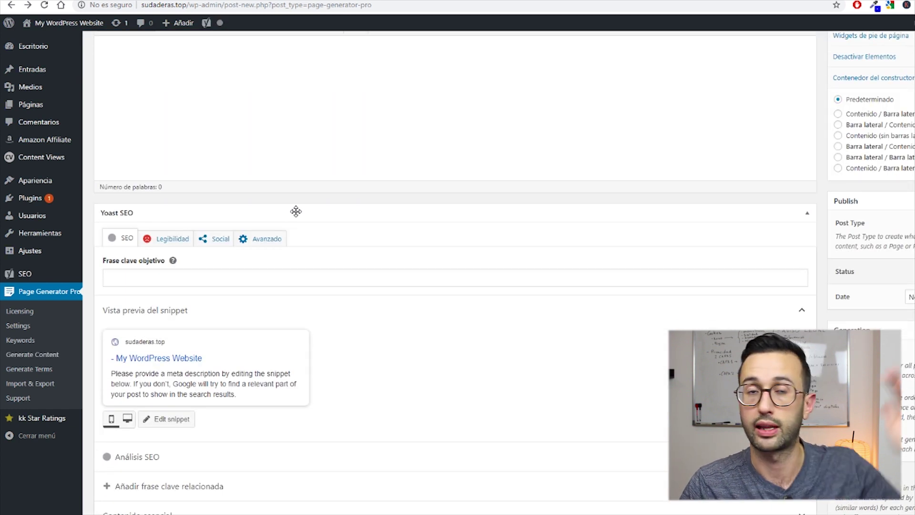
pyautogui.scroll(-4, 308, 216)
pyautogui.scroll(-2, 266, 246)
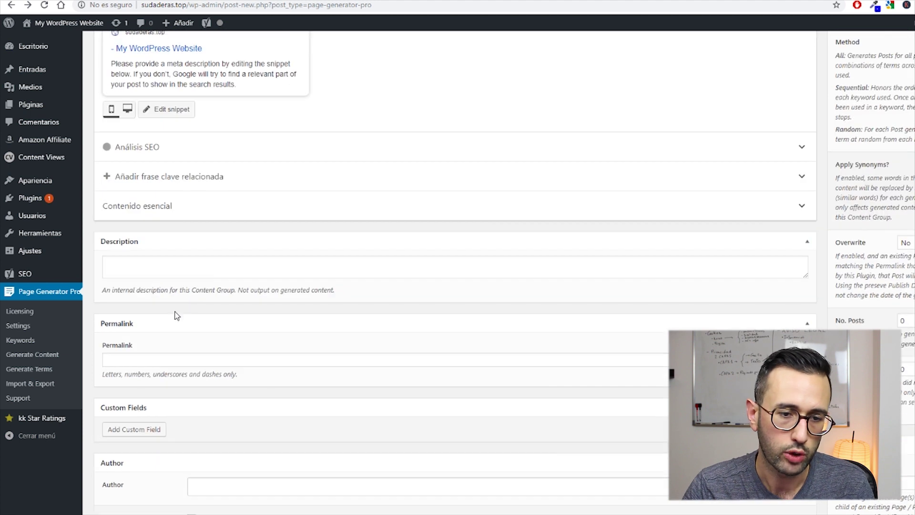
pyautogui.click(146, 357)
pyautogui.scroll(-1, 276, 239)
pyautogui.click(766, 293)
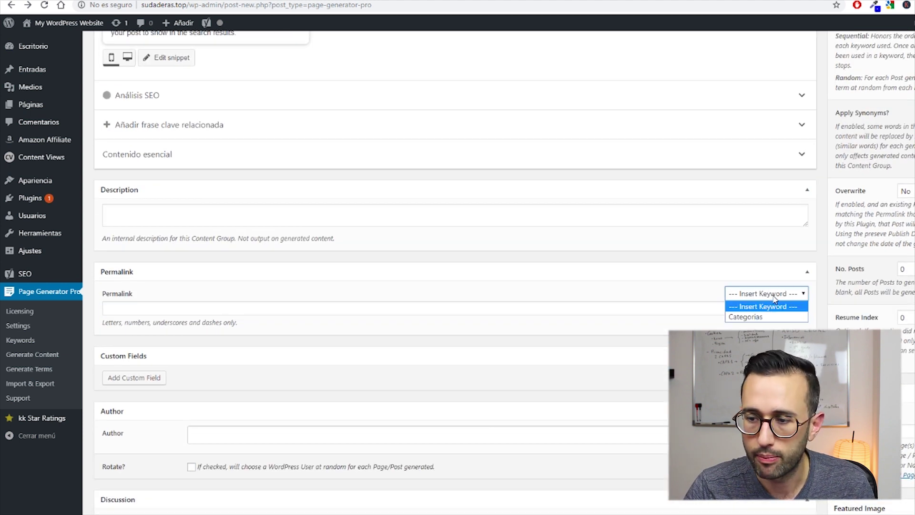
pyautogui.click(763, 317)
# Step: Enter "Ipsum loren" as the body text and save the content group
pyautogui.scroll(6, 763, 322)
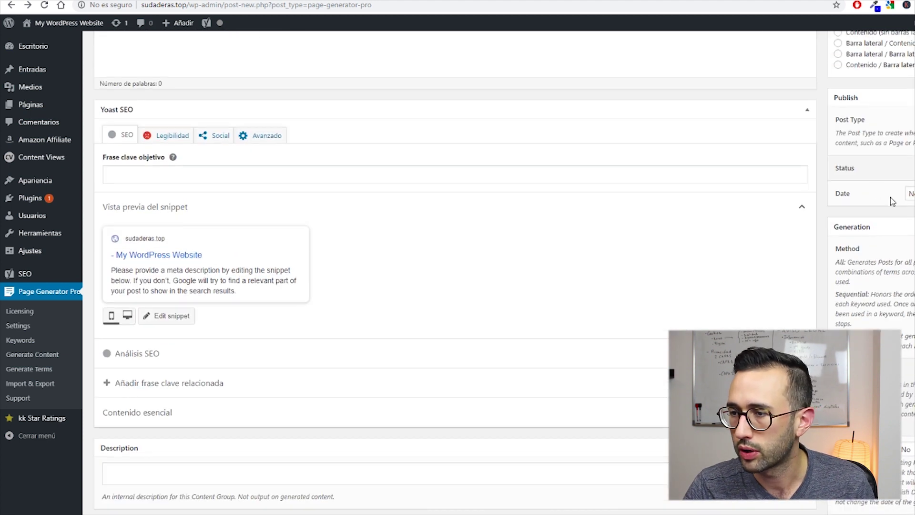
pyautogui.scroll(1, 763, 322)
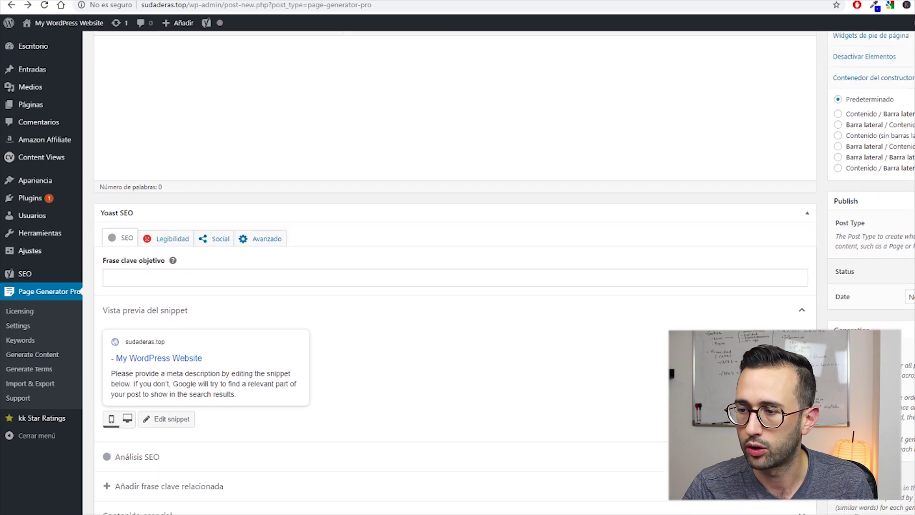
pyautogui.scroll(4, 573, 172)
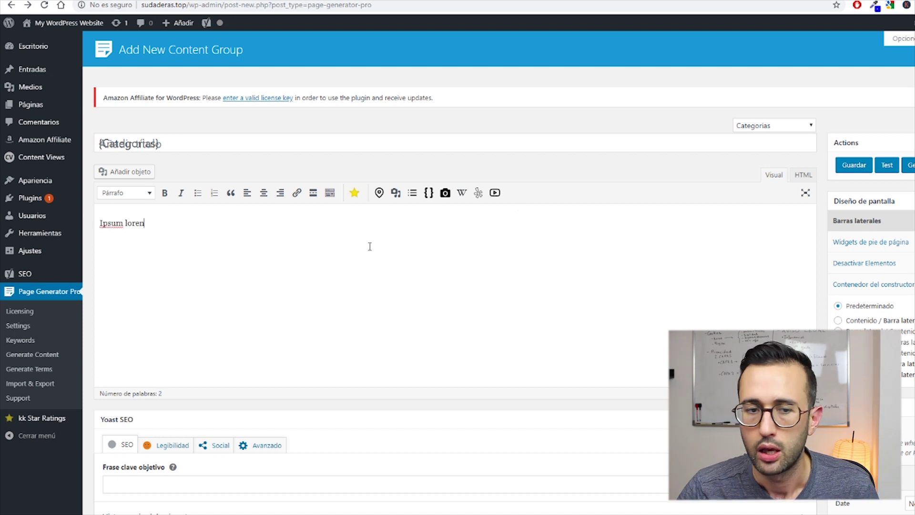
pyautogui.click(840, 161)
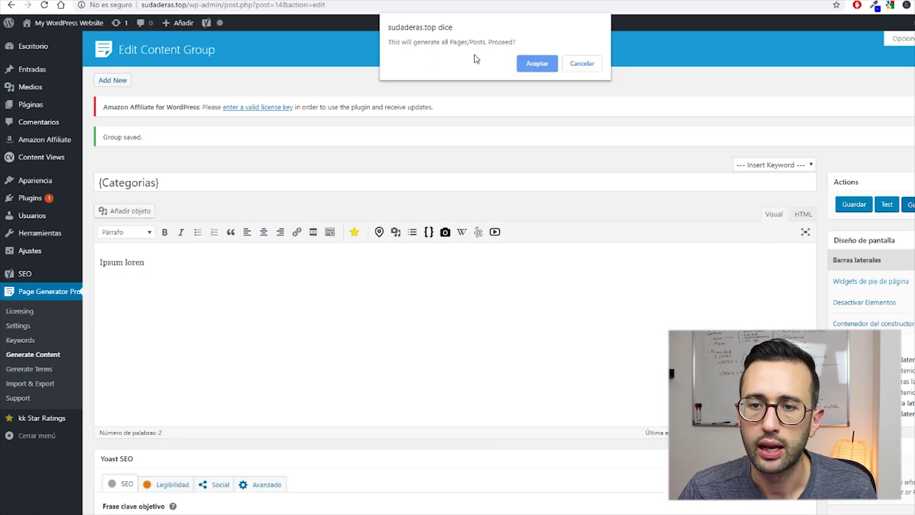
# Step: Generate all pages from the content group and review them in the WordPress page list
pyautogui.click(527, 61)
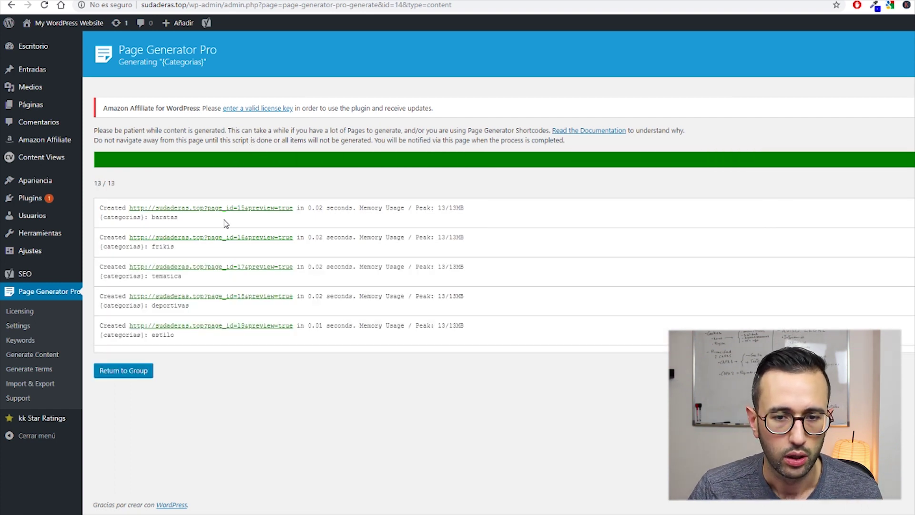
pyautogui.click(123, 370)
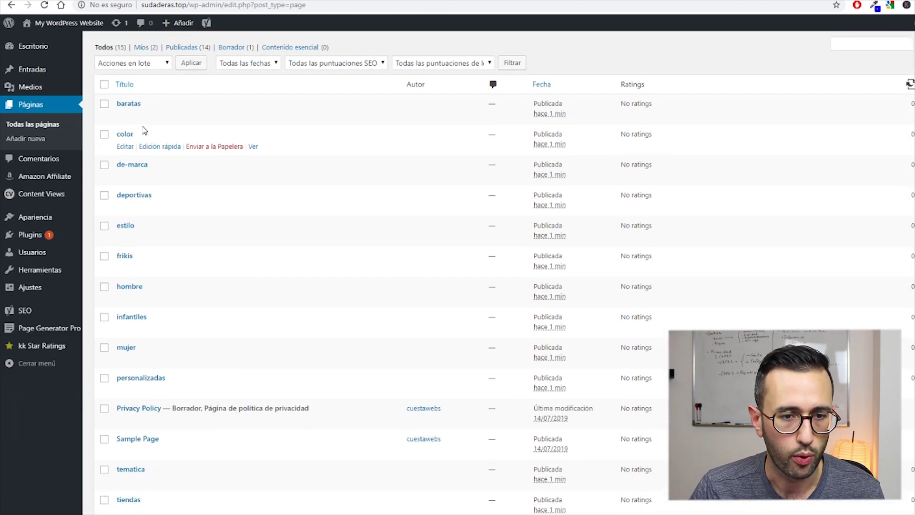
pyautogui.scroll(-3, 145, 130)
pyautogui.scroll(4, 164, 308)
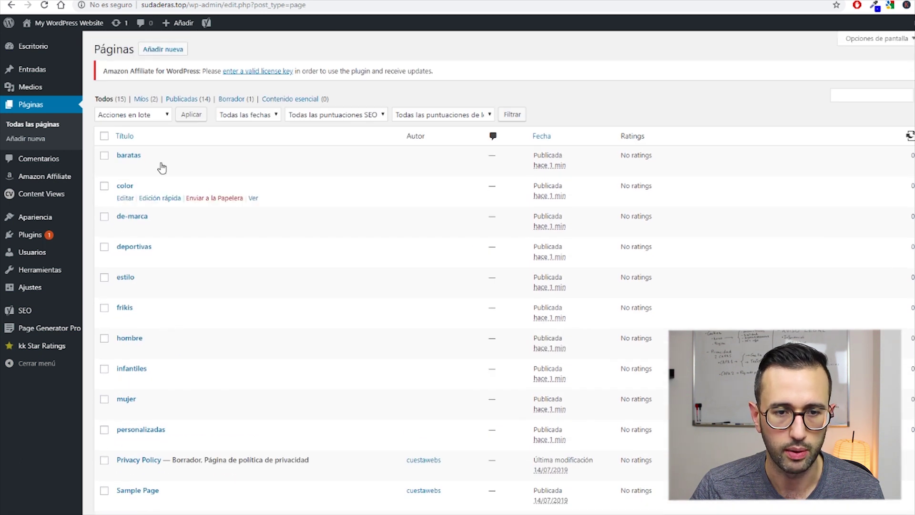
# Step: View the generated baratas and frikis pages on the site and check the slug in the frikis URL
pyautogui.click(253, 169)
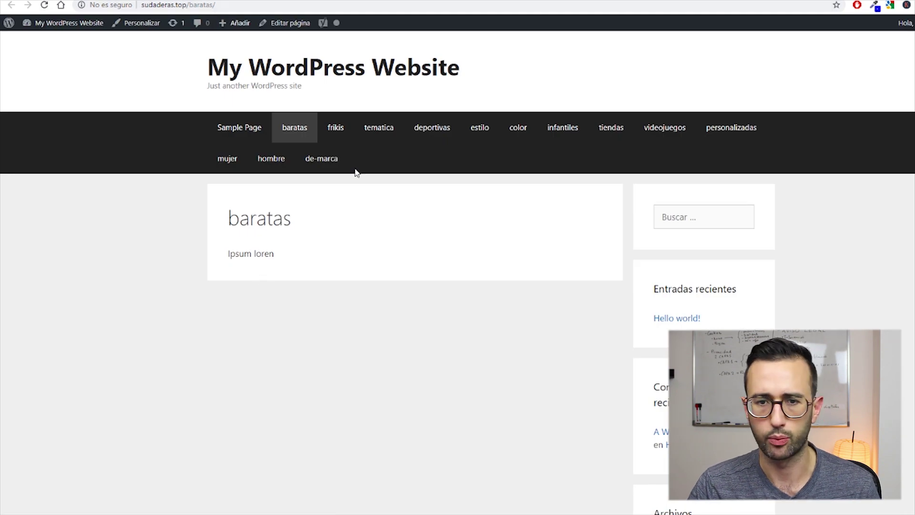
pyautogui.click(339, 128)
pyautogui.moveTo(206, 5); pyautogui.dragTo(190, 5)
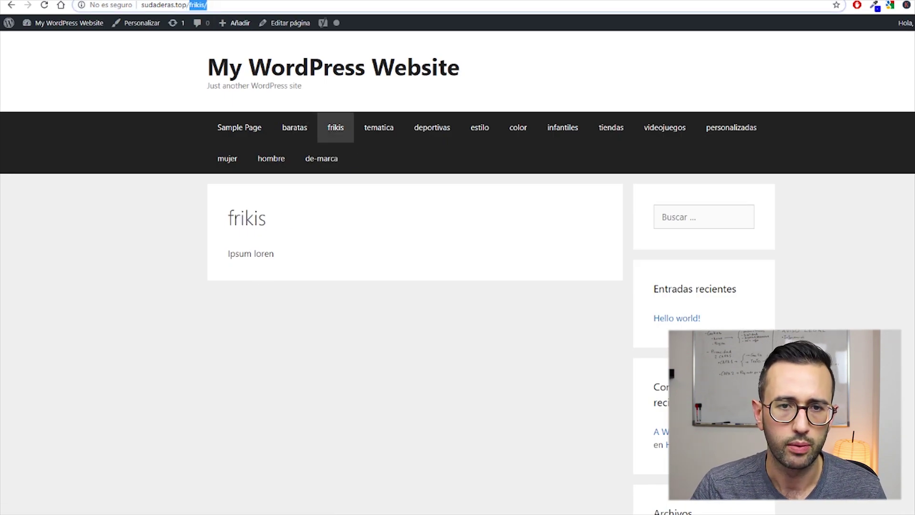
pyautogui.click(214, 229)
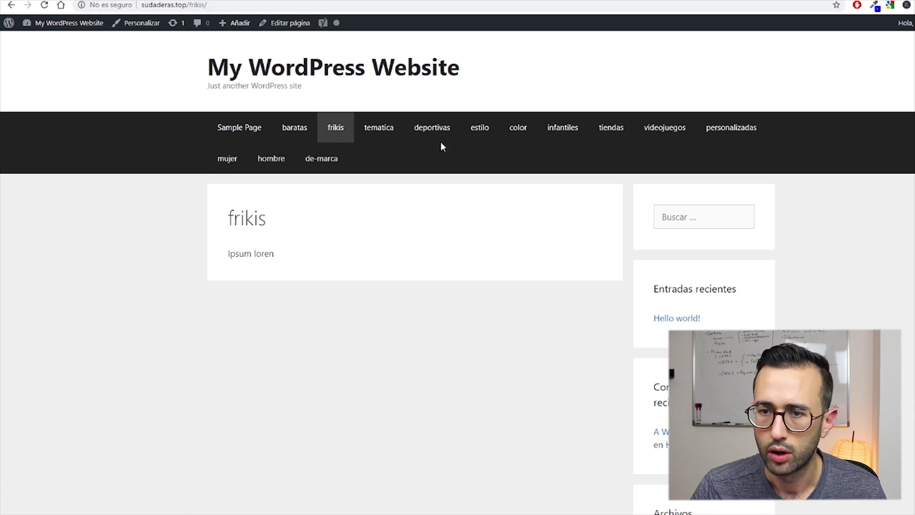
pyautogui.hotkey('alt', 'Tab')
pyautogui.click(205, 95)
pyautogui.click(192, 100)
pyautogui.click(389, 112)
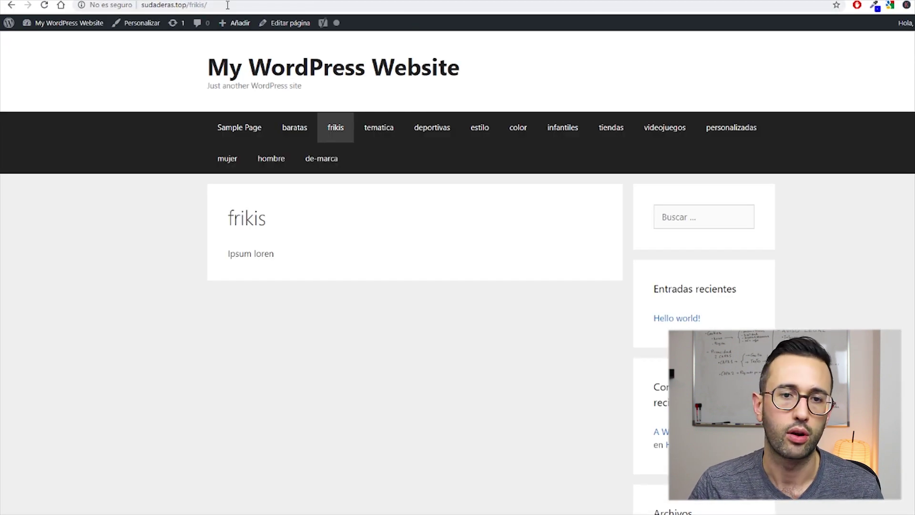
# Step: Open the sudaderas.top/blog address on the site to check how it resolves
pyautogui.moveTo(227, 4); pyautogui.dragTo(187, 7)
pyautogui.write('blog')
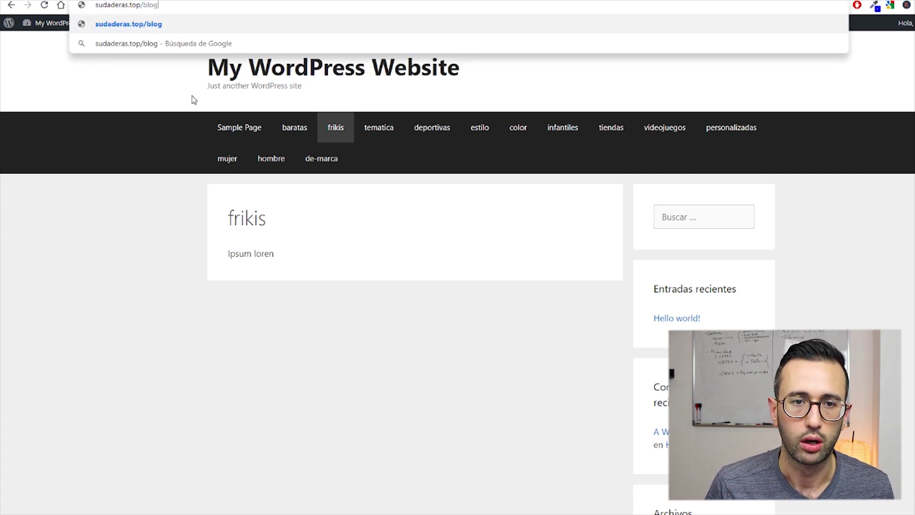
pyautogui.press('Return')
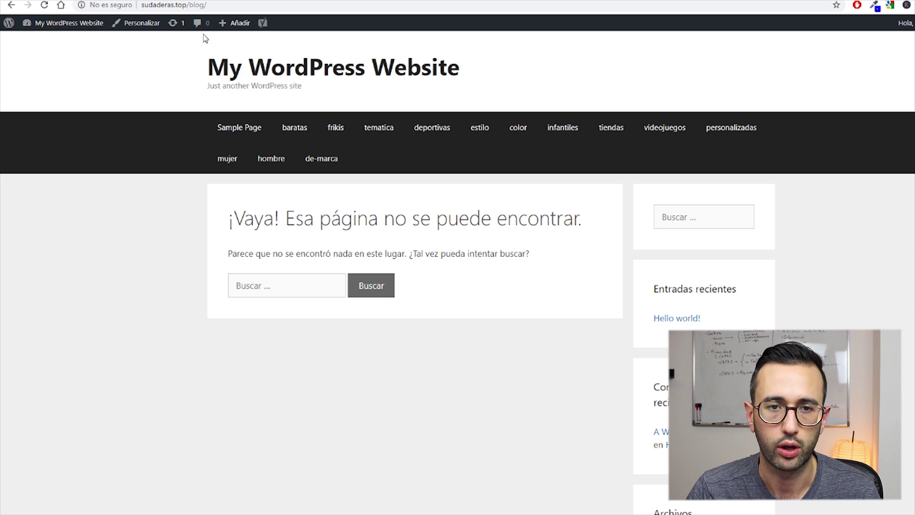
# Step: Open the sudaderas.top/noticias address and examine the heading of the category page
pyautogui.moveTo(203, 5); pyautogui.dragTo(195, 5)
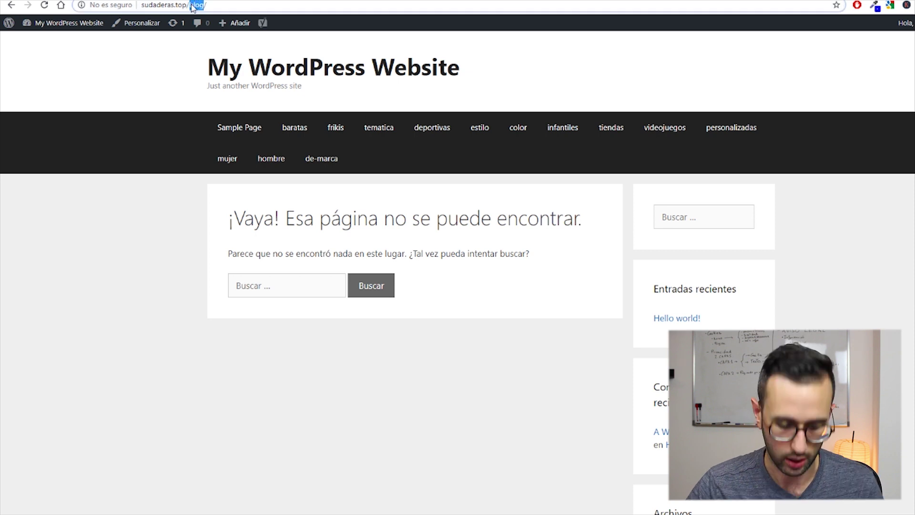
pyautogui.write('noticias')
pyautogui.press('Return')
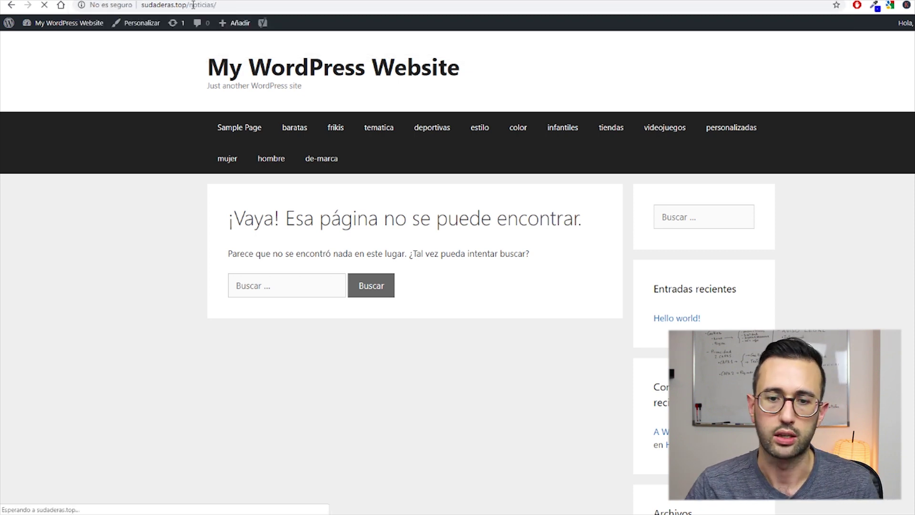
pyautogui.moveTo(255, 221); pyautogui.dragTo(486, 282)
pyautogui.click(281, 210)
pyautogui.moveTo(232, 209); pyautogui.dragTo(554, 239)
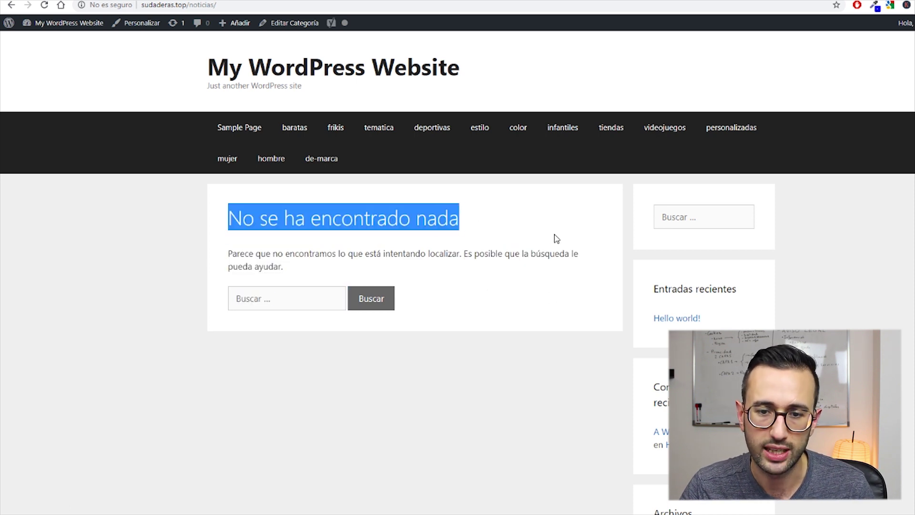
pyautogui.click(471, 225)
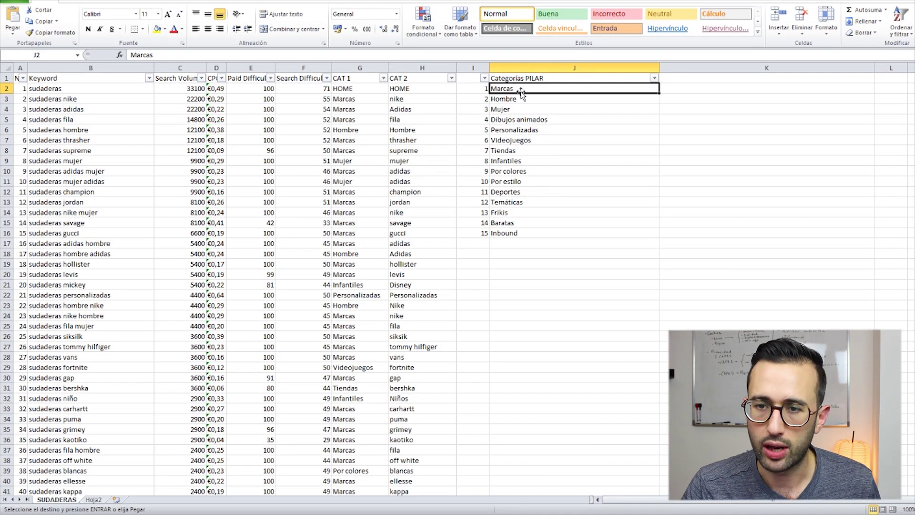
# Step: Switch to the keyword spreadsheet in Excel and filter the CAT 1 column to show only Marcas
pyautogui.click(515, 99)
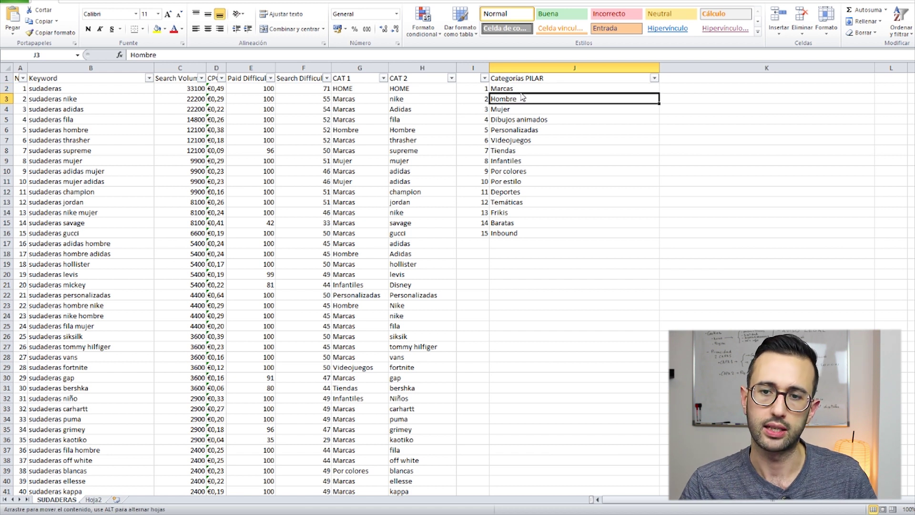
pyautogui.click(513, 88)
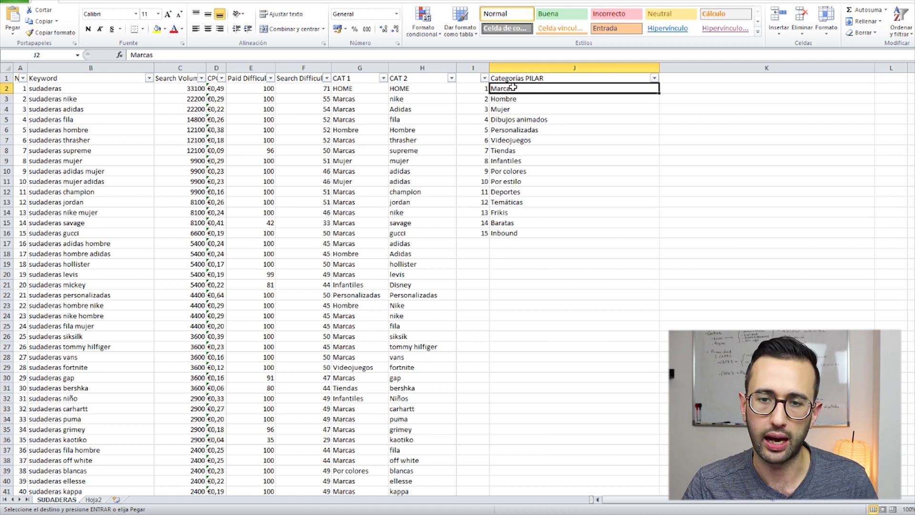
pyautogui.click(359, 88)
pyautogui.click(359, 78)
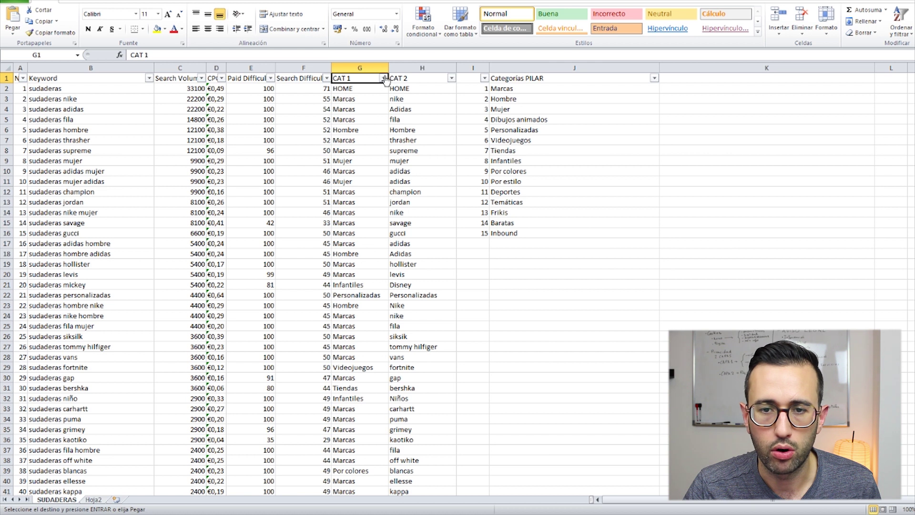
pyautogui.click(383, 78)
pyautogui.click(281, 173)
pyautogui.scroll(-1, 290, 205)
pyautogui.click(281, 215)
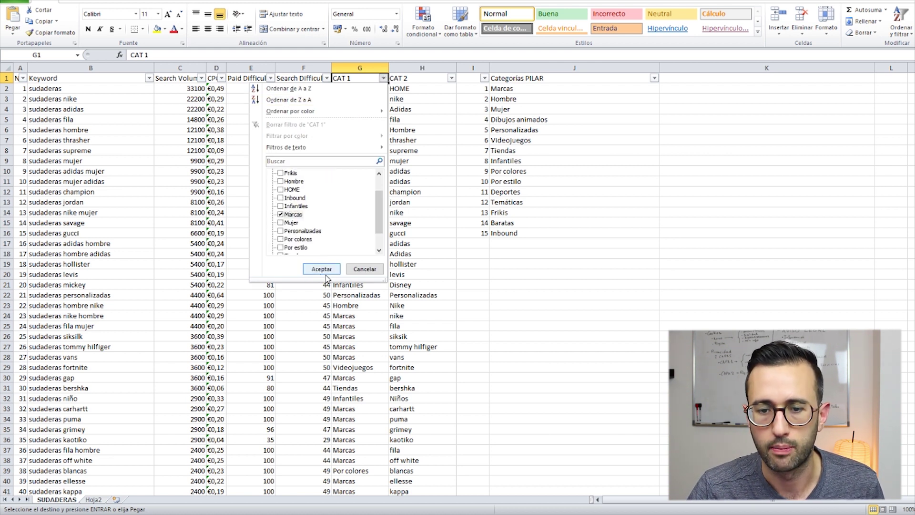
pyautogui.click(322, 268)
# Step: Copy the filtered CAT 2 brand values into a new worksheet, starting at cell C5
pyautogui.click(374, 107)
pyautogui.moveTo(410, 90); pyautogui.dragTo(429, 483)
pyautogui.scroll(20, 417, 295)
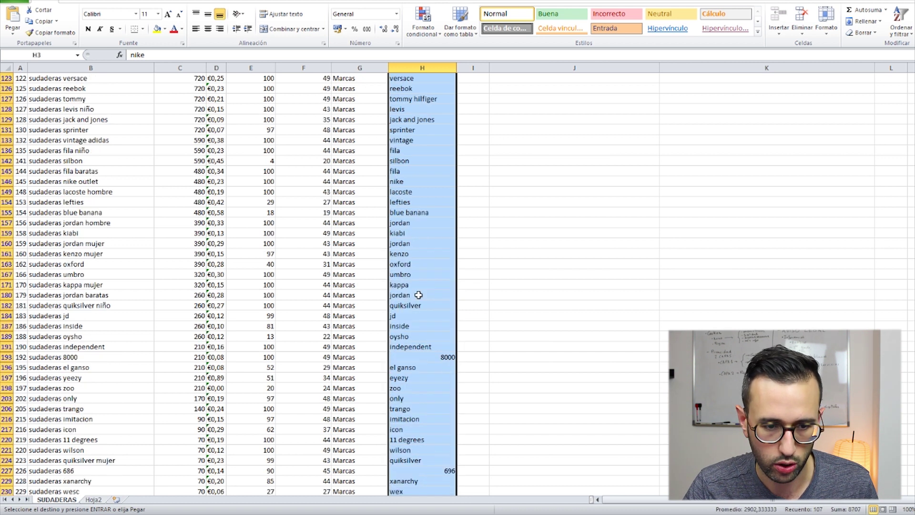
pyautogui.hotkey('ctrl', 'c')
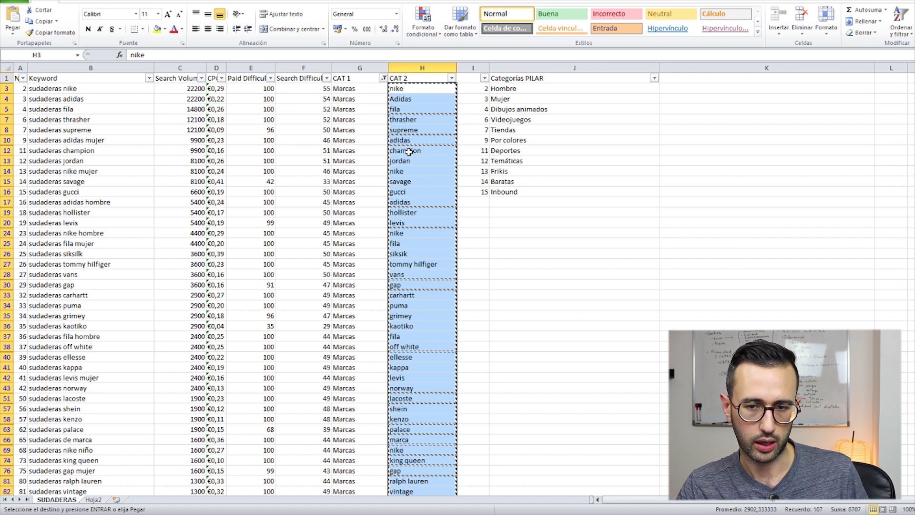
pyautogui.scroll(-20, 370, 217)
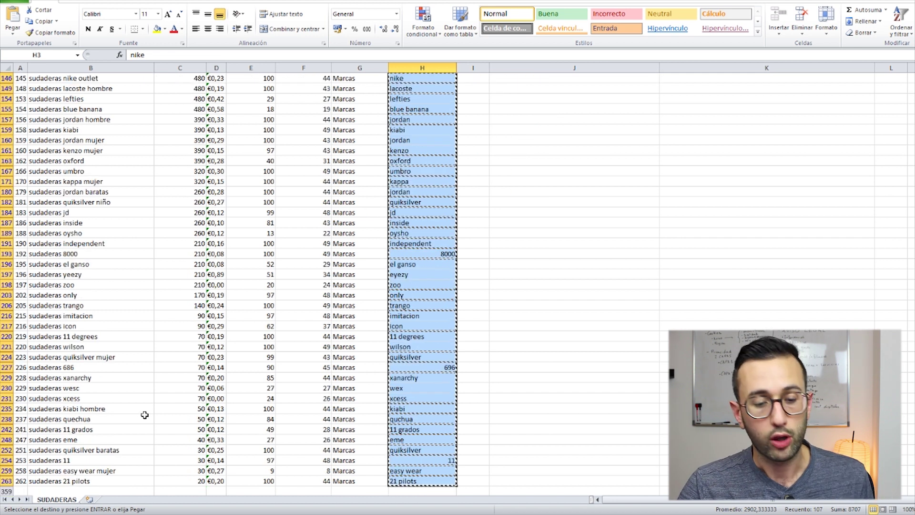
pyautogui.click(89, 499)
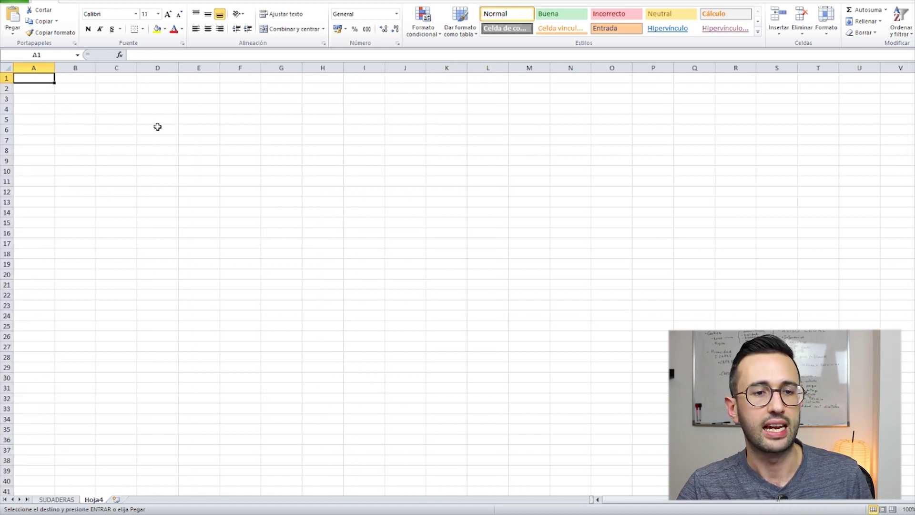
pyautogui.click(125, 118)
pyautogui.hotkey('ctrl', 'v')
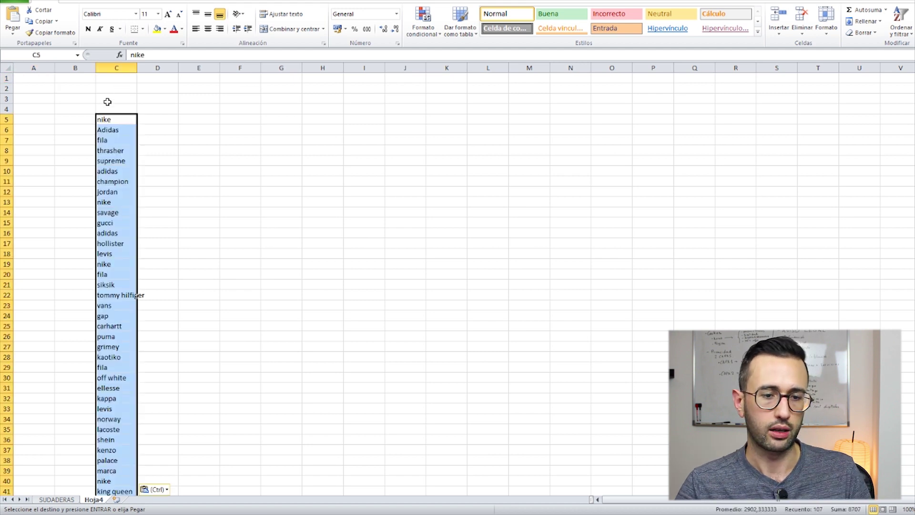
pyautogui.scroll(-13, 107, 101)
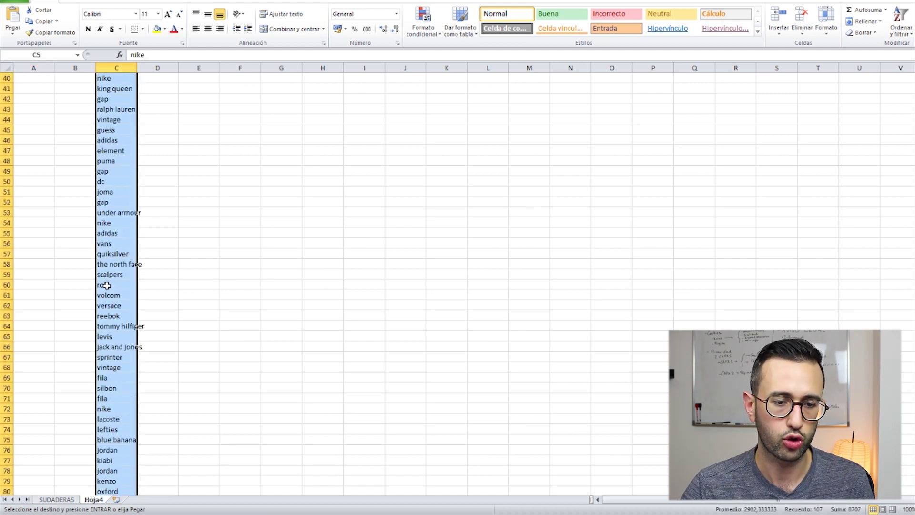
pyautogui.scroll(13, 106, 285)
# Step: Copy the filtered search volumes from the SUDADERAS sheet into Hoja4, beside the brand names from cell D5
pyautogui.click(56, 499)
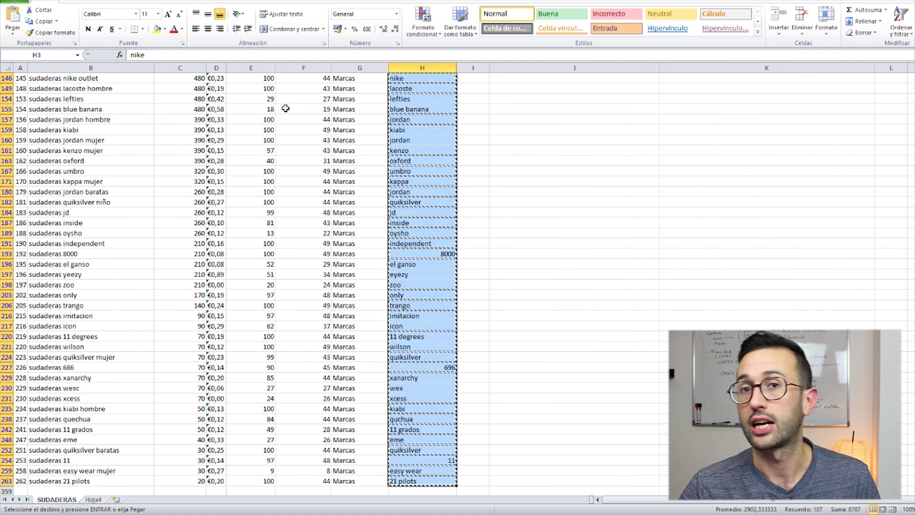
pyautogui.scroll(7, 191, 140)
pyautogui.scroll(15, 192, 140)
pyautogui.moveTo(196, 88); pyautogui.dragTo(177, 485)
pyautogui.hotkey('ctrl', 'c')
pyautogui.scroll(13, 172, 474)
pyautogui.scroll(10, 168, 470)
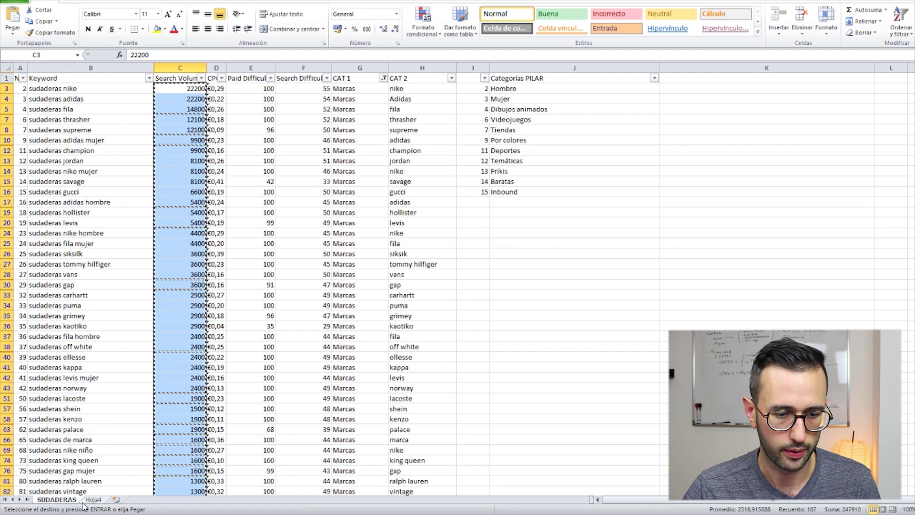
pyautogui.click(92, 500)
pyautogui.click(164, 119)
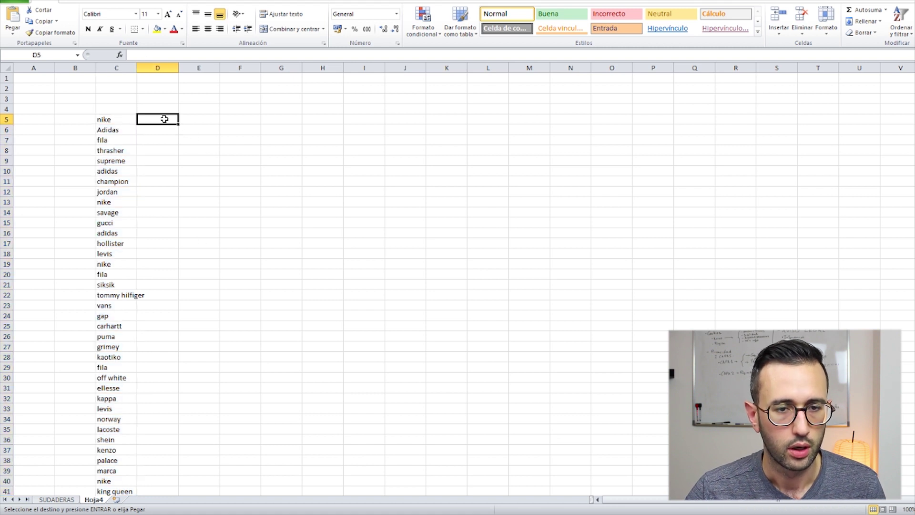
pyautogui.hotkey('ctrl', 'v')
# Step: Copy the filtered full keywords from the SUDADERAS sheet into Hoja4 from cell B5 and fit column B to its contents
pyautogui.click(61, 499)
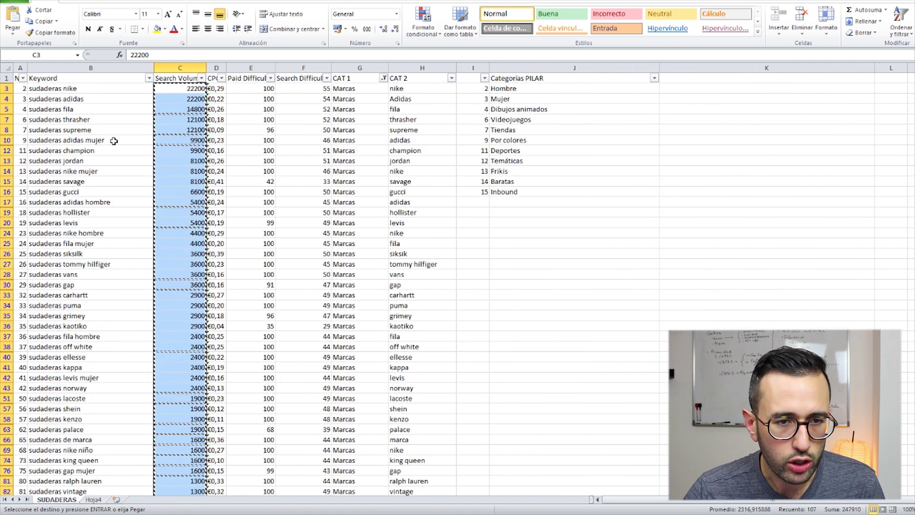
pyautogui.click(104, 90)
pyautogui.moveTo(104, 90); pyautogui.dragTo(94, 501)
pyautogui.click(93, 500)
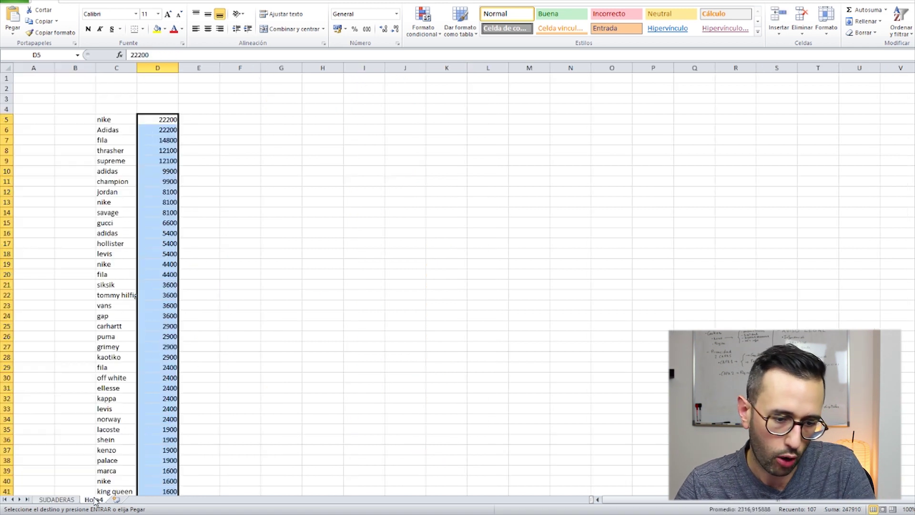
pyautogui.click(76, 119)
pyautogui.hotkey('ctrl', 'v')
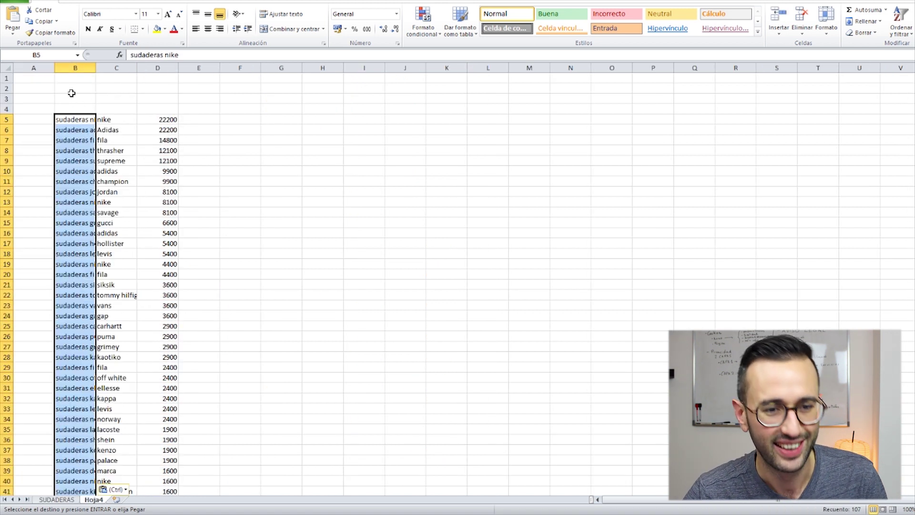
pyautogui.doubleClick(96, 67)
pyautogui.click(365, 148)
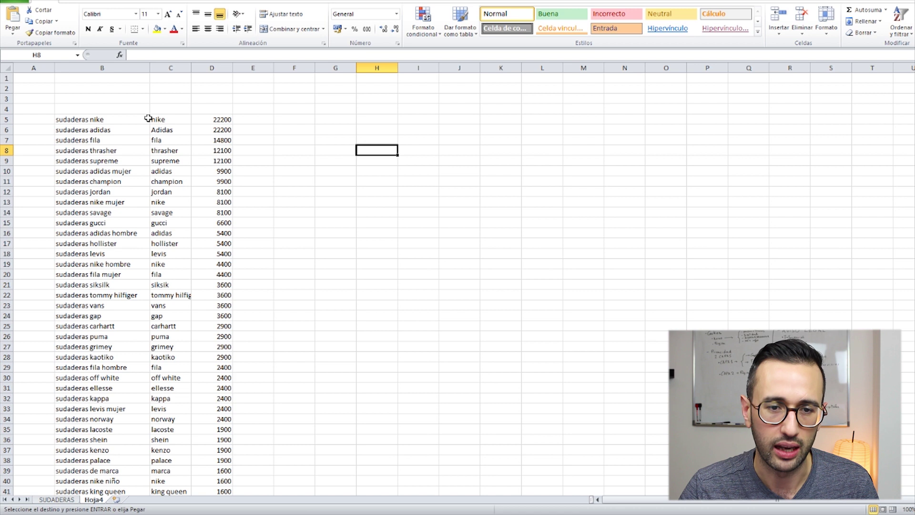
pyautogui.click(117, 119)
pyautogui.moveTo(117, 118); pyautogui.dragTo(78, 438)
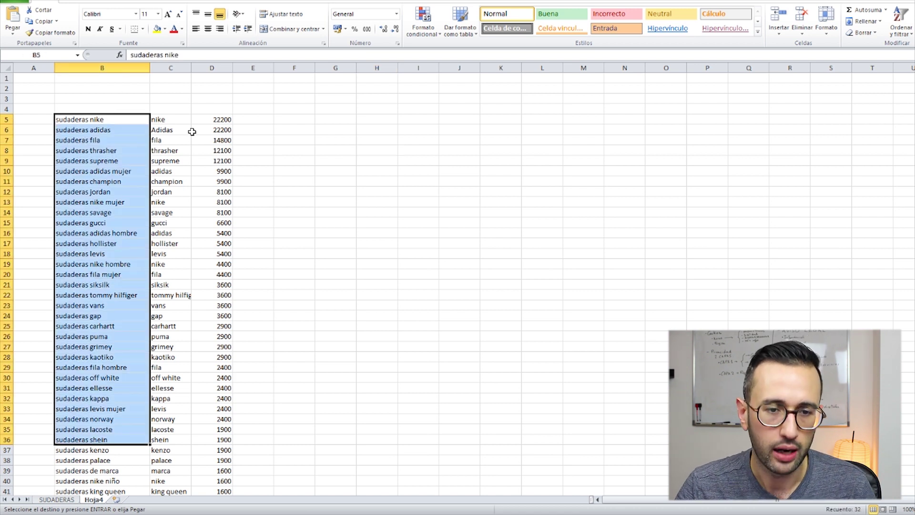
pyautogui.click(172, 120)
pyautogui.moveTo(174, 119); pyautogui.dragTo(171, 357)
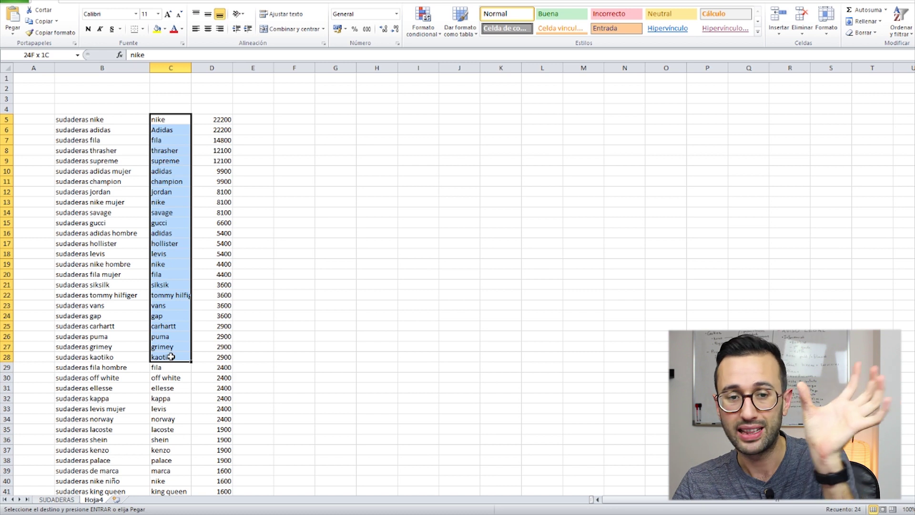
pyautogui.click(175, 121)
pyautogui.click(133, 120)
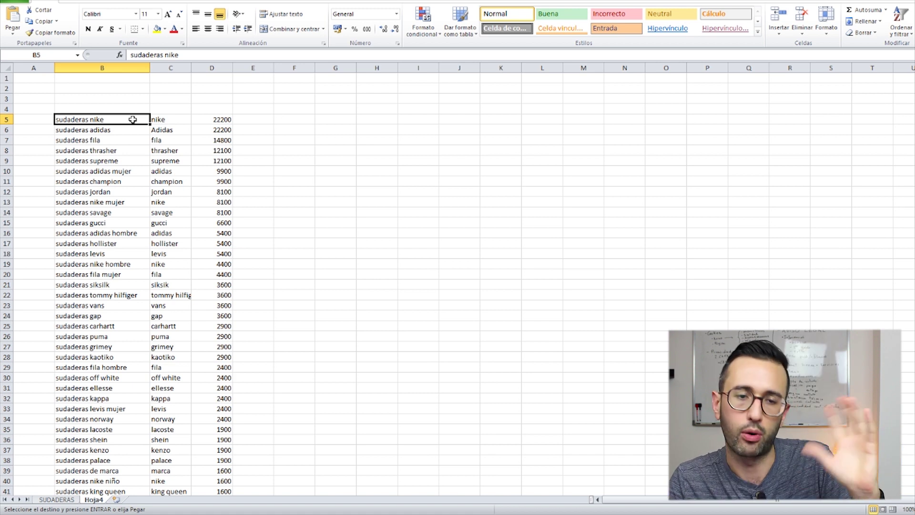
# Step: Enter the headers kw-long, kw0 and busquedas in cells B4 to D4 above the copied columns
pyautogui.click(129, 111)
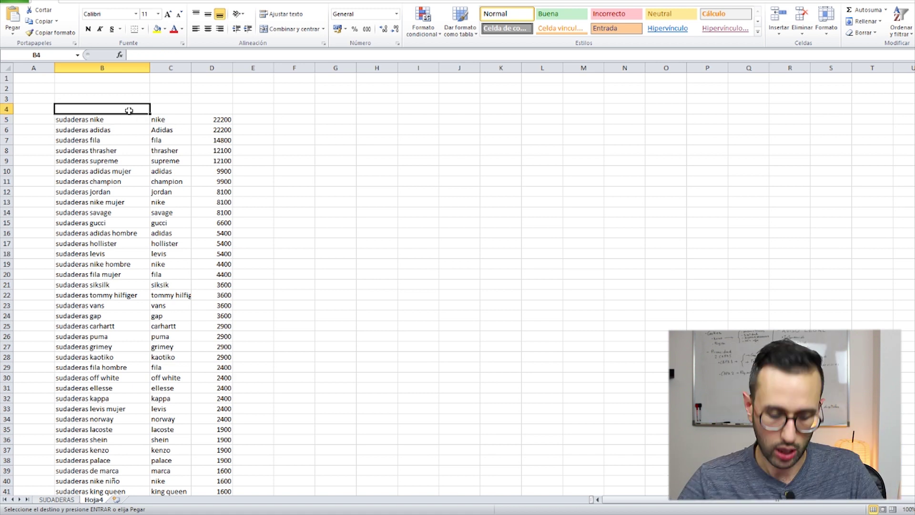
pyautogui.write('kw-long')
pyautogui.click(186, 102)
pyautogui.press('Down')
pyautogui.write('k')
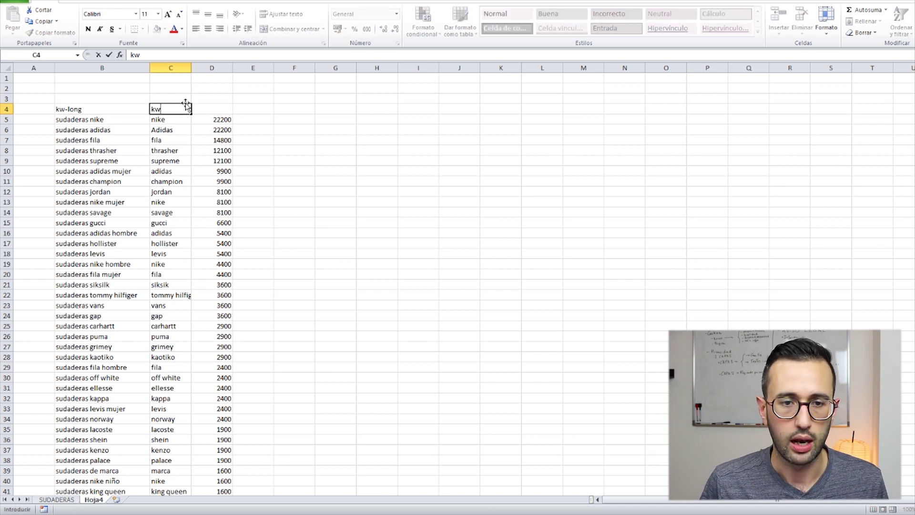
pyautogui.click(212, 108)
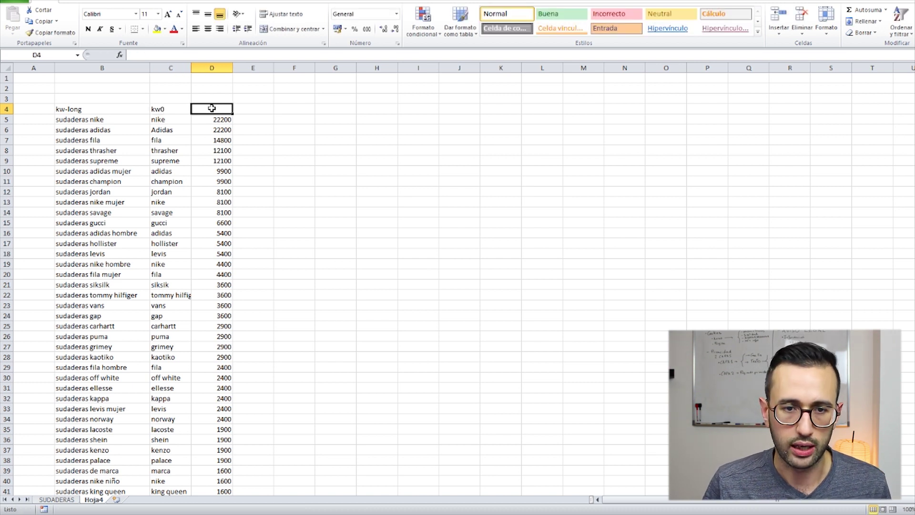
pyautogui.write('busquedas')
# Step: Enter the header kw1 in cell E4 and fill the series across to kw5 in I4
pyautogui.click(250, 113)
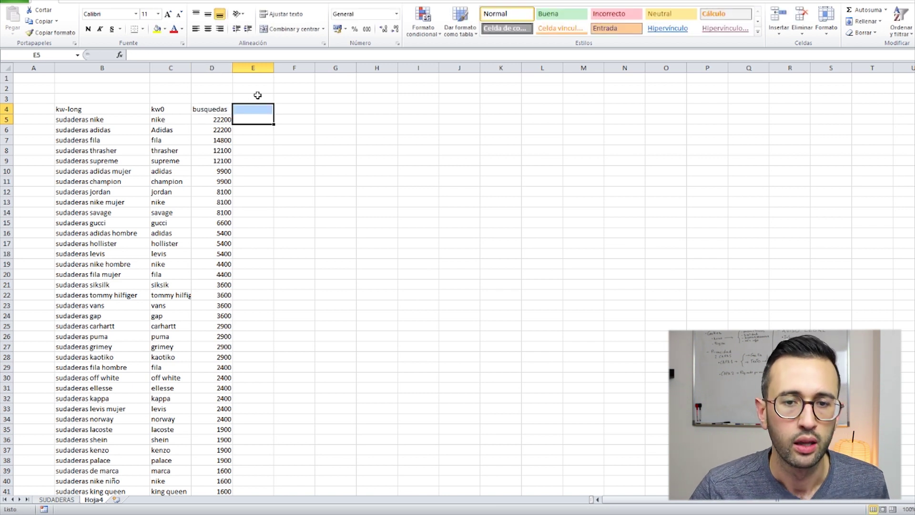
pyautogui.write('kw')
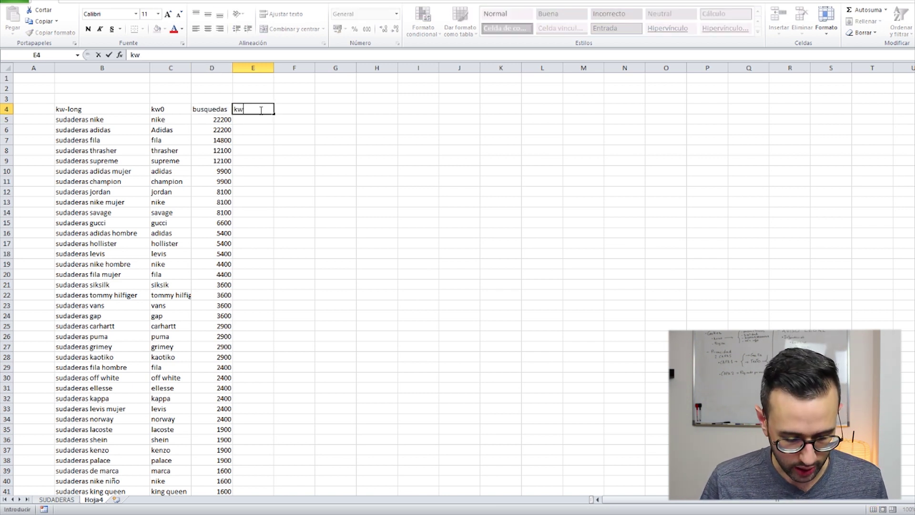
pyautogui.write('1')
pyautogui.moveTo(274, 114); pyautogui.dragTo(447, 113)
pyautogui.click(333, 128)
pyautogui.click(261, 120)
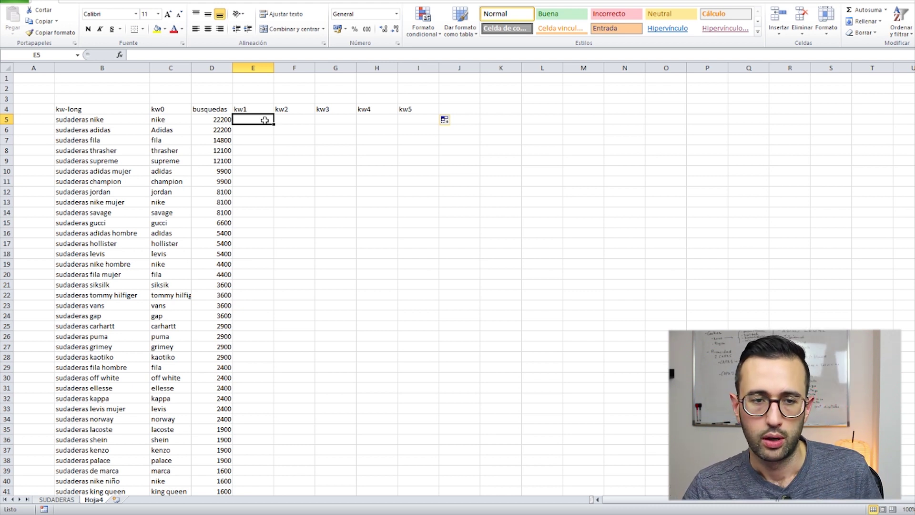
pyautogui.click(119, 128)
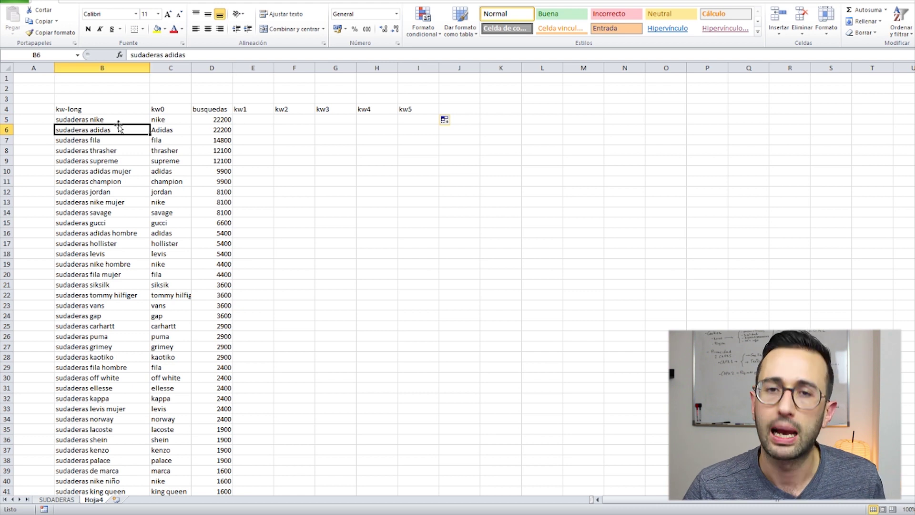
pyautogui.click(125, 119)
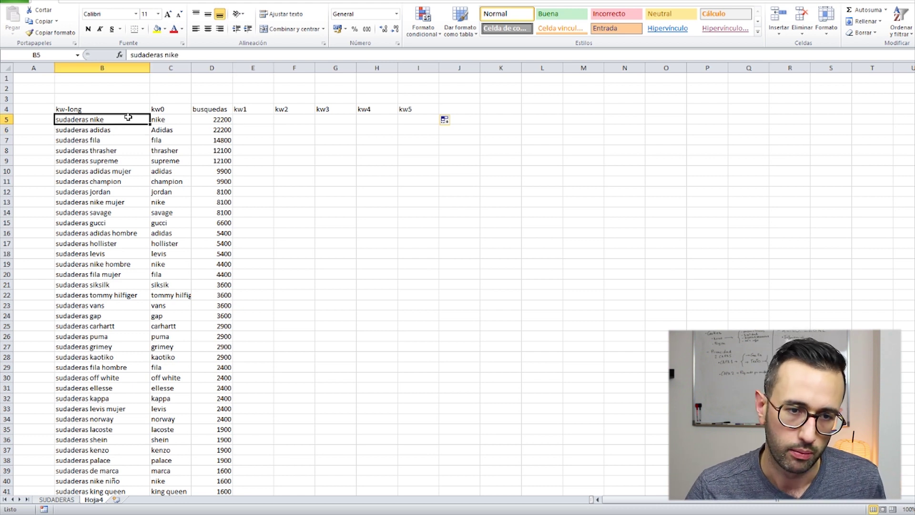
pyautogui.click(249, 119)
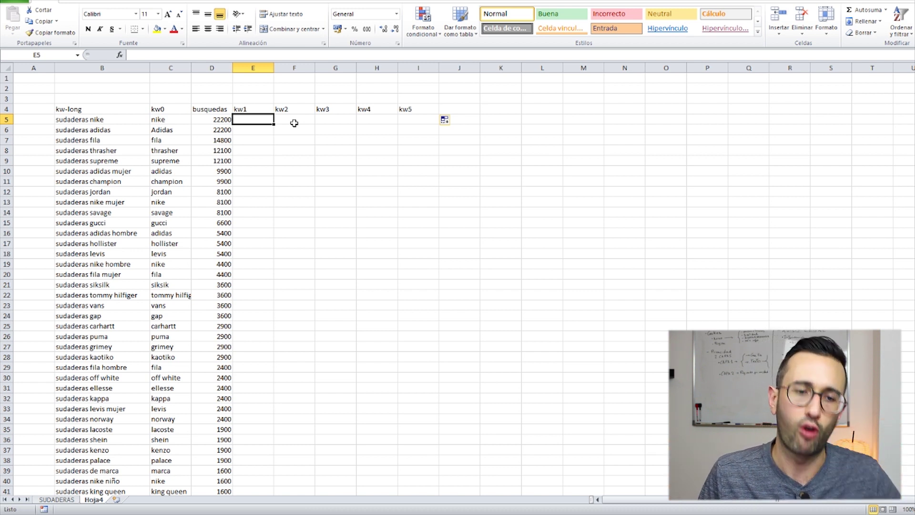
# Step: Enter chaquetas nike in cell E5 and estas sudaderas deportivas in F5, fitting column E to its contents
pyautogui.write('c')
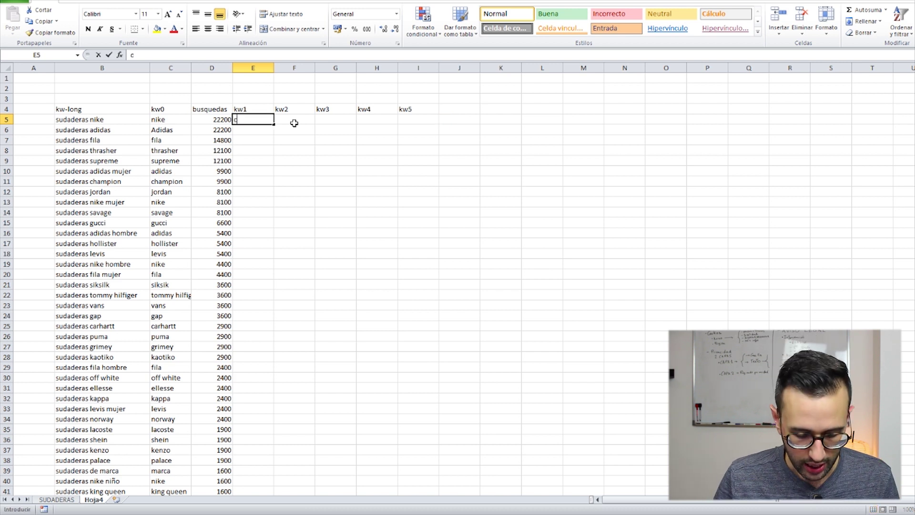
pyautogui.write('haquetas nike')
pyautogui.click(294, 123)
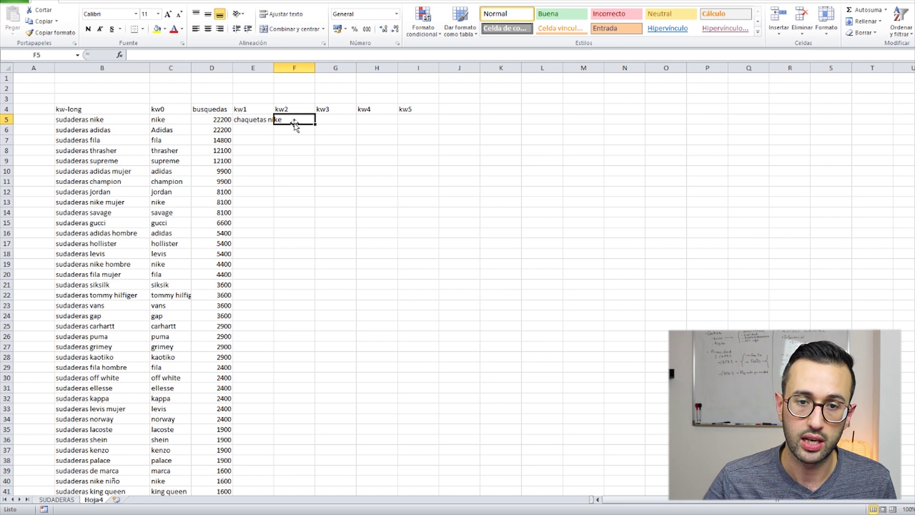
pyautogui.doubleClick(273, 67)
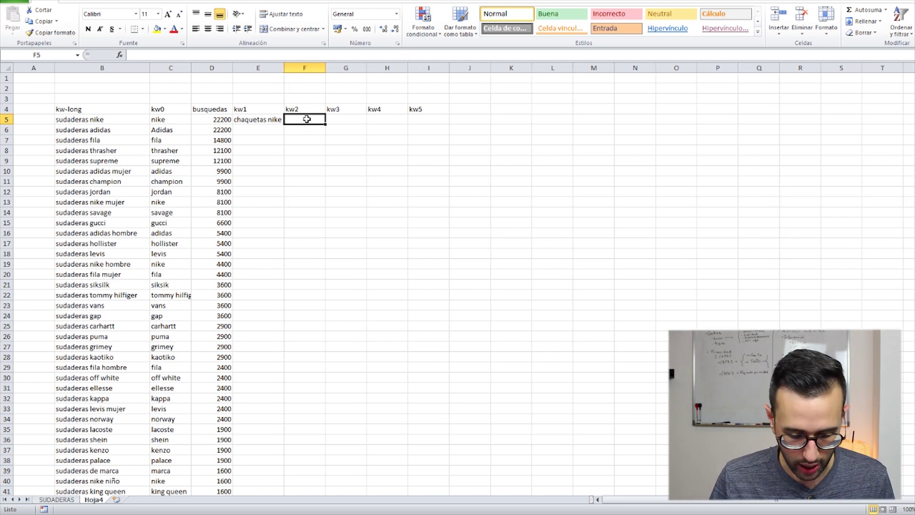
pyautogui.write('estas sudaderas deportivas')
pyautogui.press('Tab')
# Step: Enter sudaderas de la marca más conocida in cell G5 and prendas de nike in H5
pyautogui.write('sudadera')
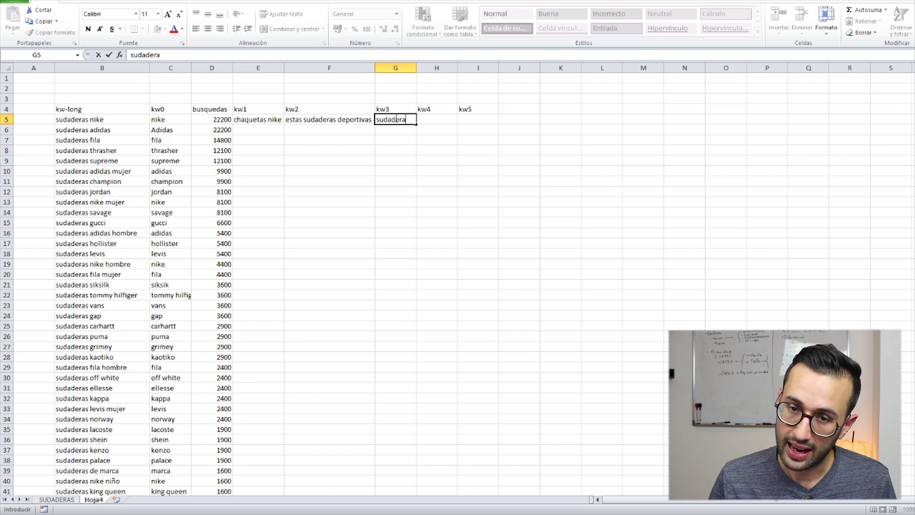
pyautogui.write('s de la marca')
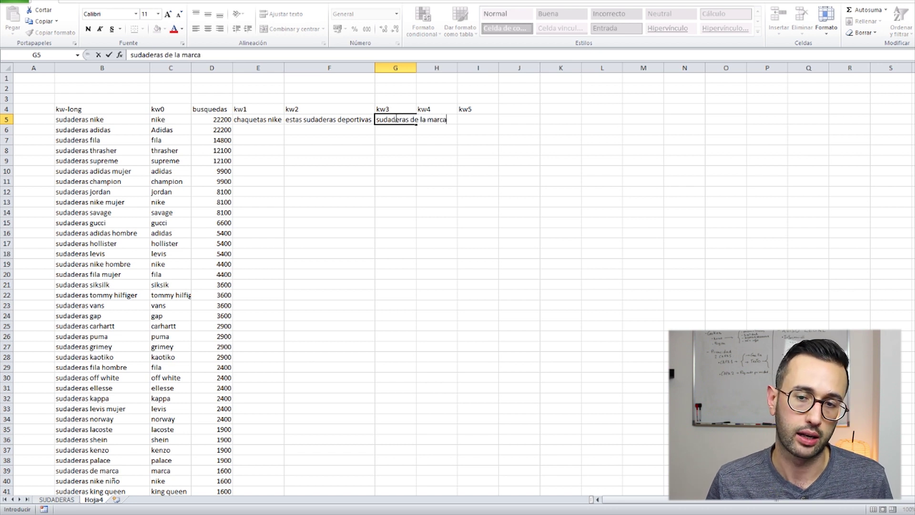
pyautogui.write(' más conocida')
pyautogui.press('Tab')
pyautogui.write('prendas de nike')
pyautogui.click(531, 149)
# Step: Enter sudadera nike in cell I5 as the kw5 value of the Nike row
pyautogui.click(579, 117)
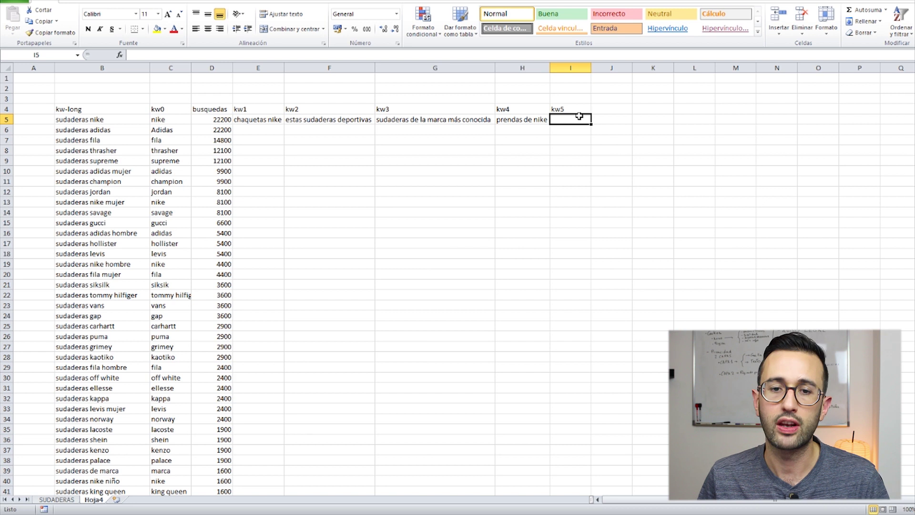
pyautogui.write('su')
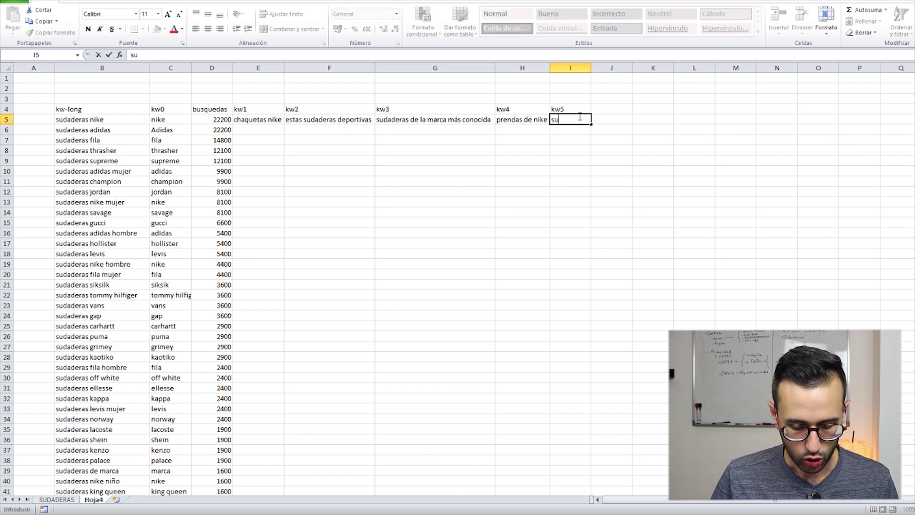
pyautogui.write('dadera ki')
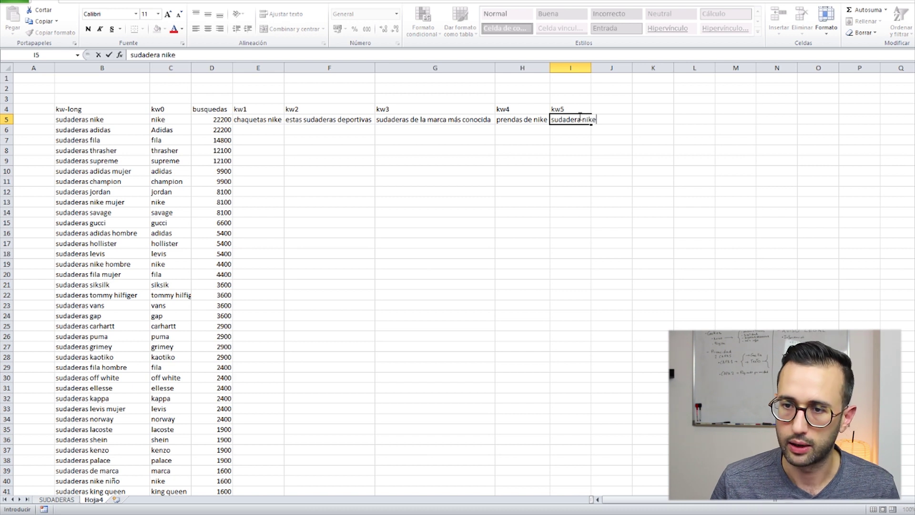
pyautogui.press('Return')
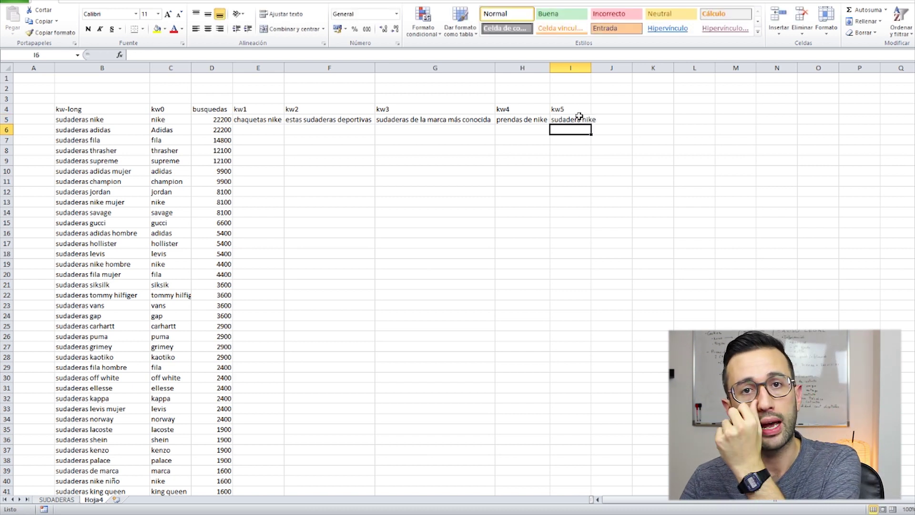
pyautogui.click(258, 130)
pyautogui.click(118, 138)
pyautogui.click(272, 132)
pyautogui.click(119, 139)
pyautogui.click(292, 147)
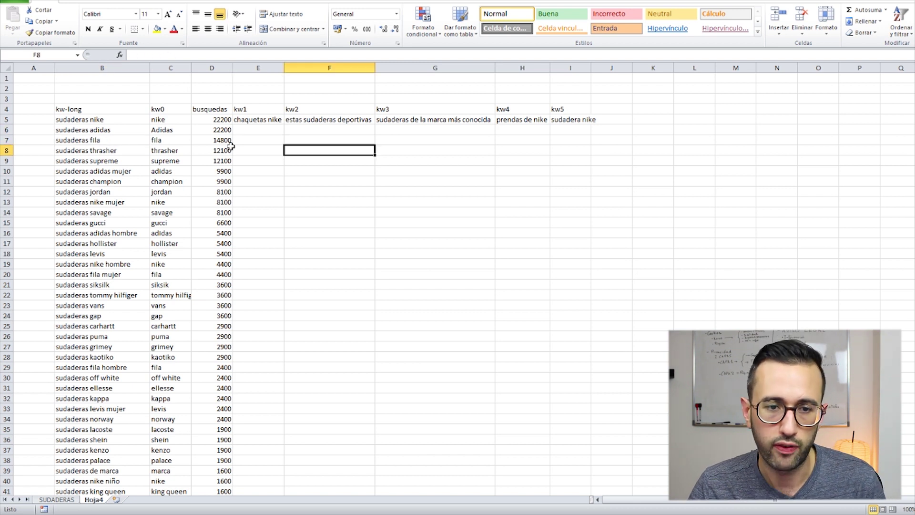
pyautogui.click(116, 149)
pyautogui.click(265, 160)
pyautogui.click(116, 162)
pyautogui.click(271, 170)
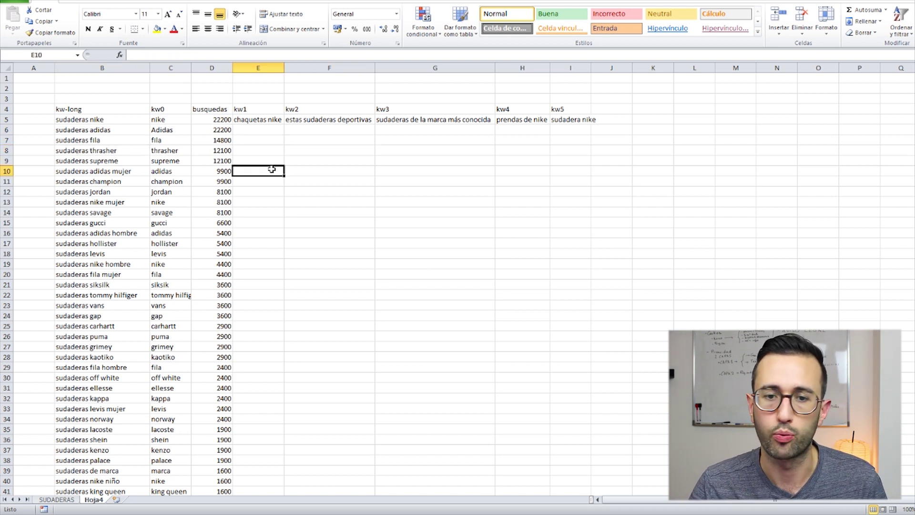
# Step: Widen columns I and J and enter the header concatenado in cell J4
pyautogui.doubleClick(591, 67)
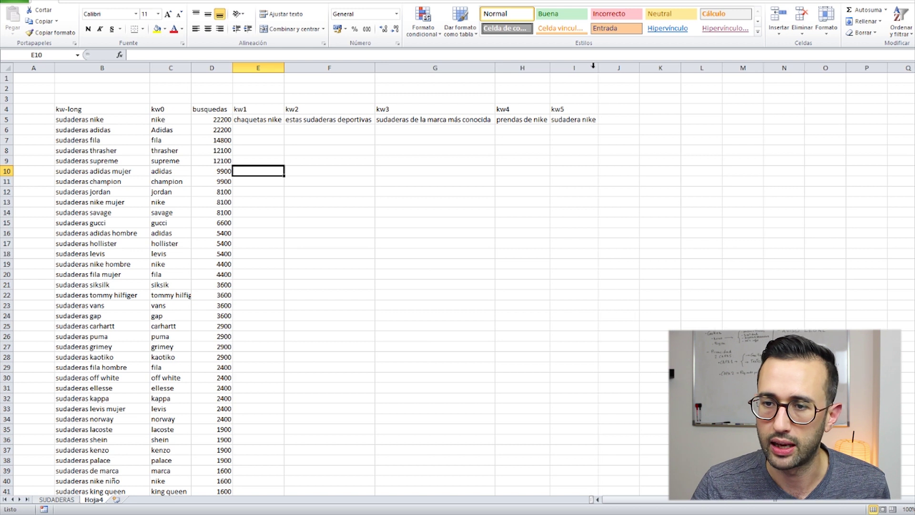
pyautogui.click(610, 107)
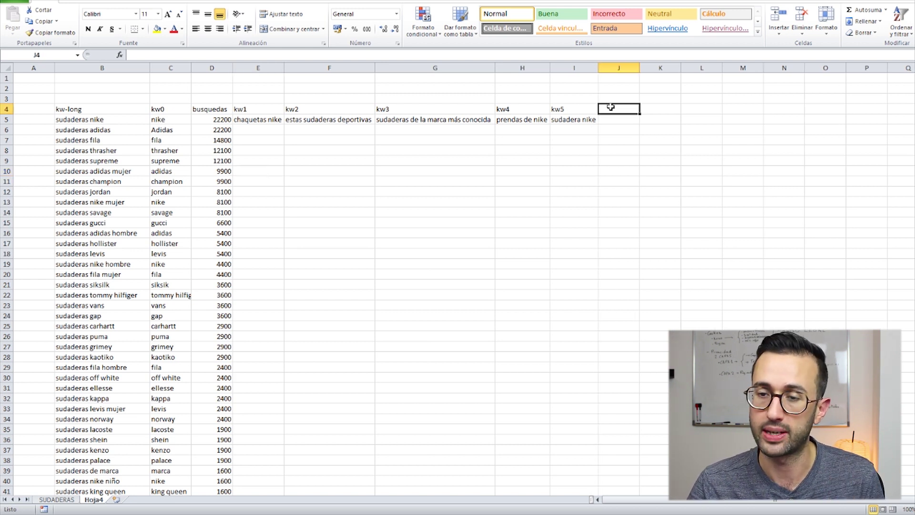
pyautogui.moveTo(639, 68); pyautogui.dragTo(710, 68)
pyautogui.write('concatenado')
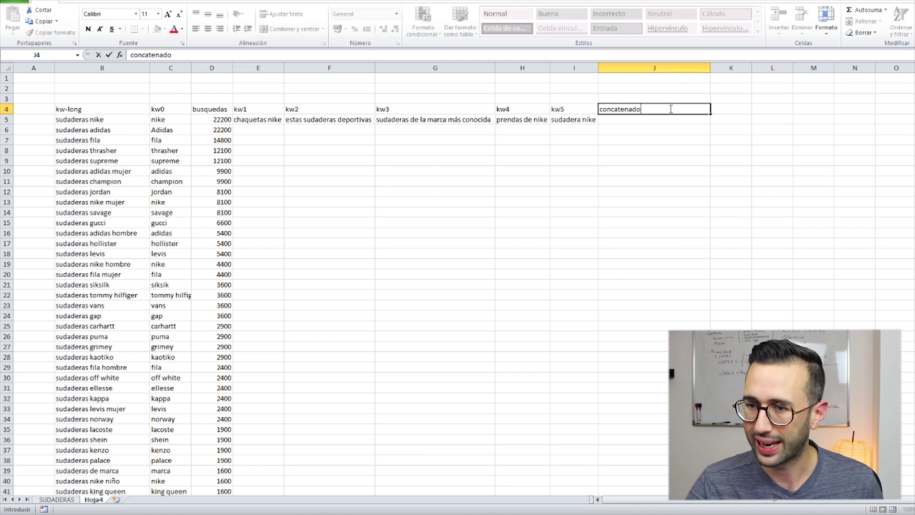
pyautogui.click(654, 119)
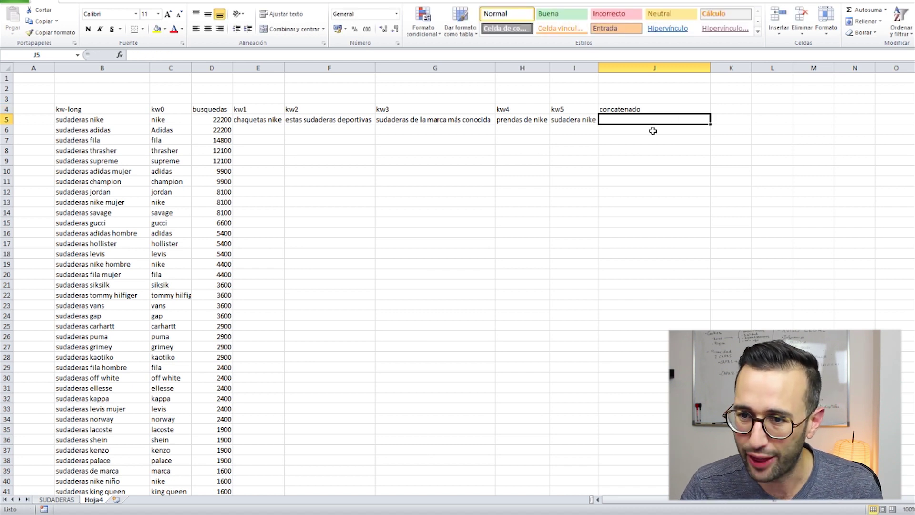
# Step: Enter a comma followed by a space in cell J3 as the separator for the concatenation
pyautogui.click(663, 99)
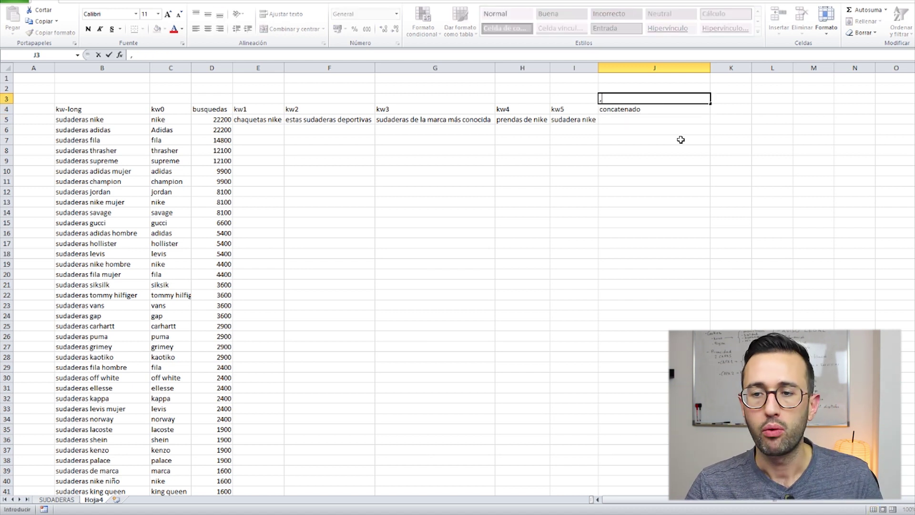
pyautogui.write(',')
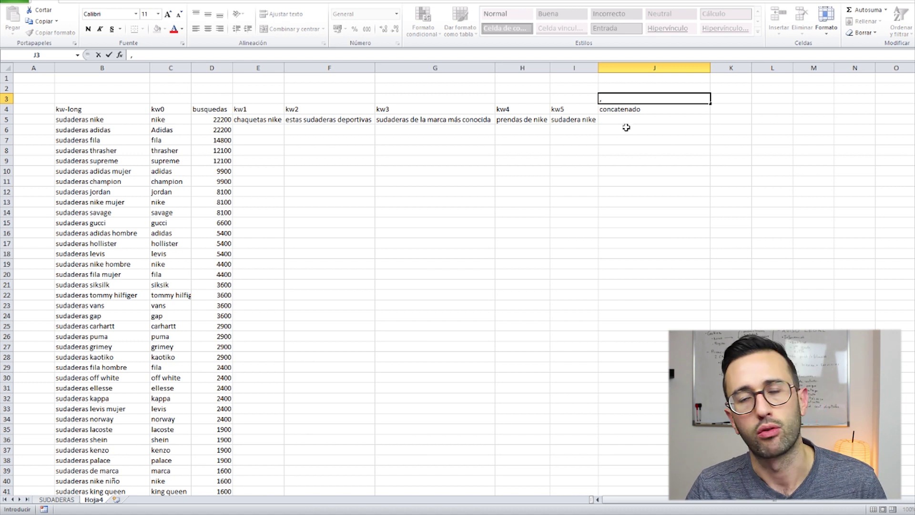
pyautogui.click(634, 117)
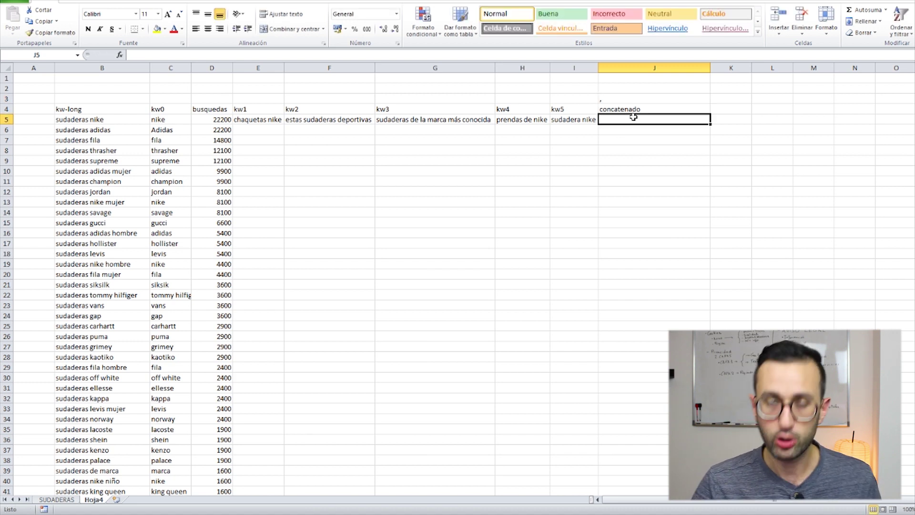
# Step: Begin a CONCATENAR formula in cell J5 with B5 and C5, each followed by the separator cell J3
pyautogui.write('=')
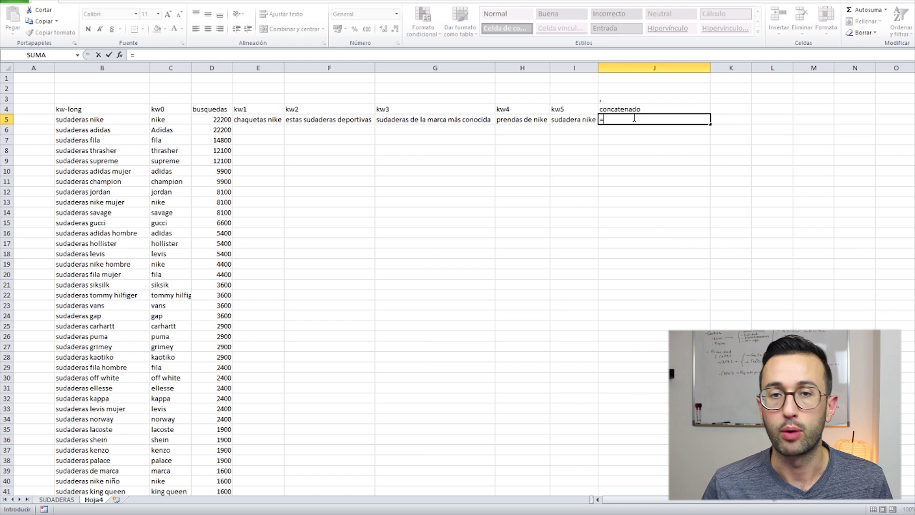
pyautogui.write('concatenar')
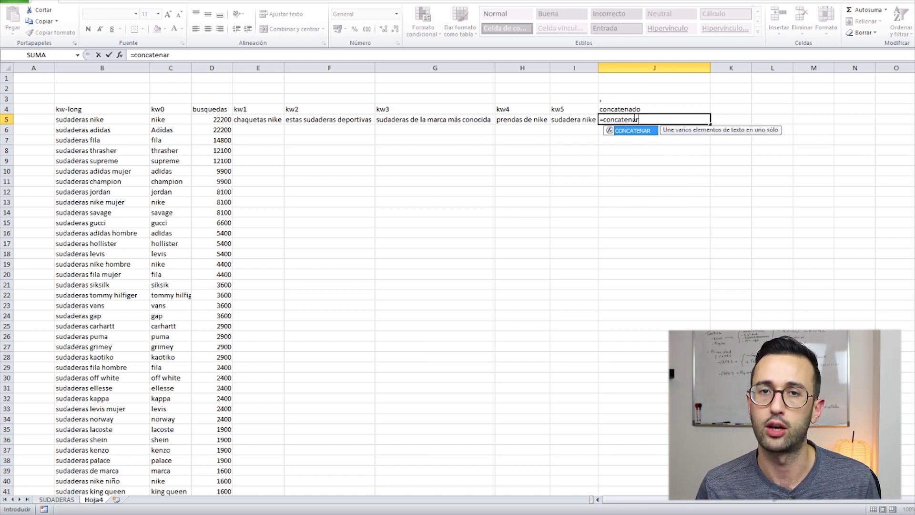
pyautogui.write('(')
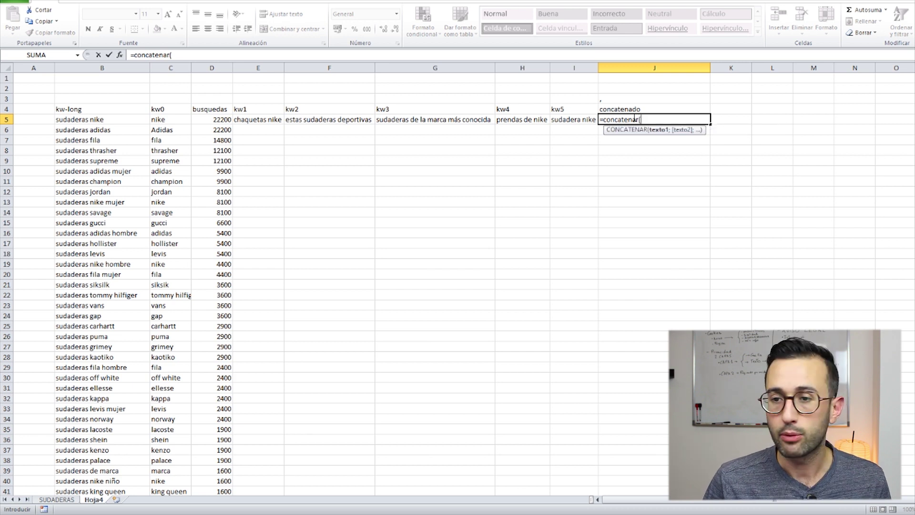
pyautogui.click(258, 120)
pyautogui.click(90, 119)
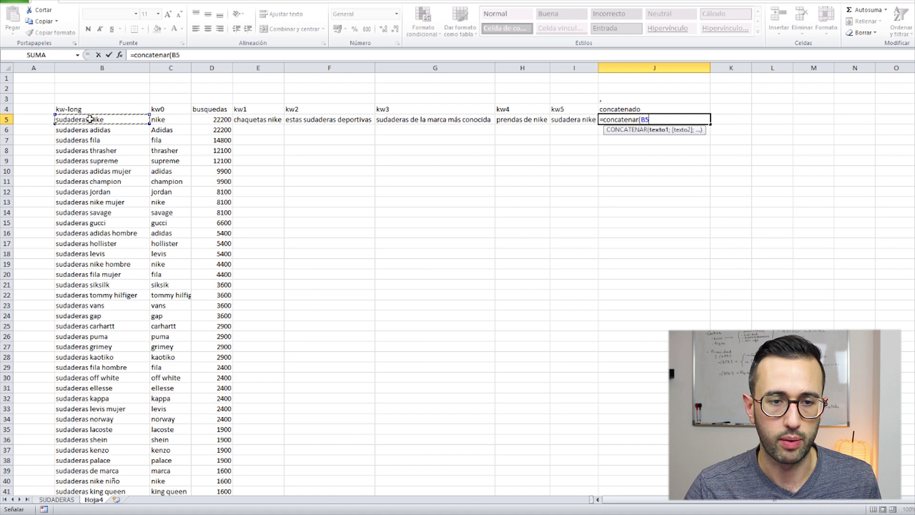
pyautogui.click(610, 101)
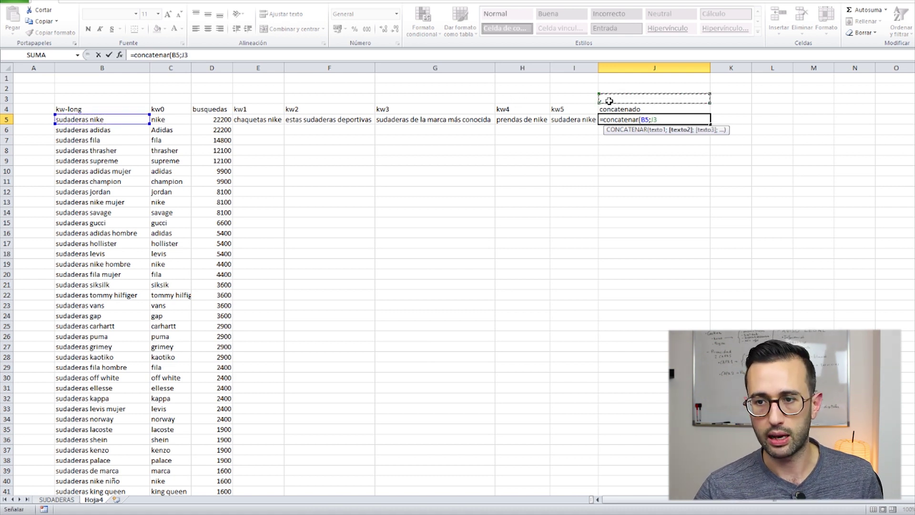
pyautogui.write(';')
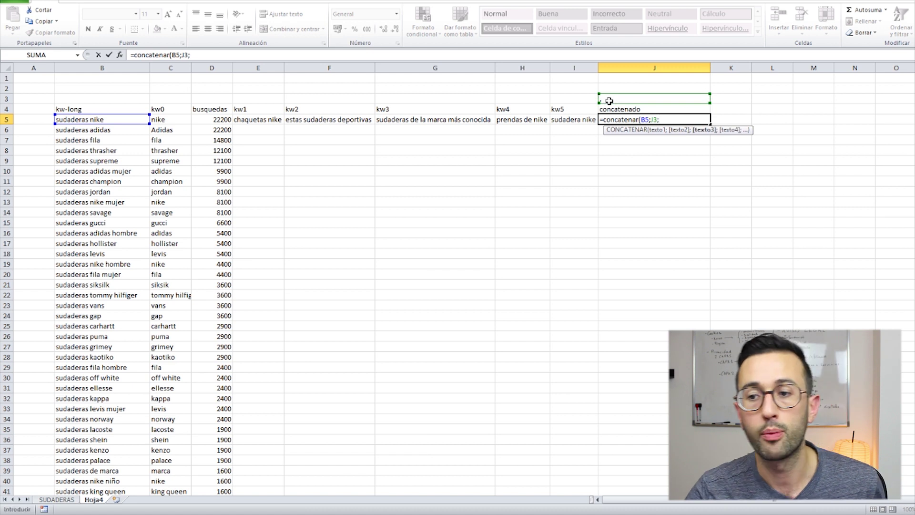
pyautogui.click(172, 119)
pyautogui.write(';')
pyautogui.click(624, 96)
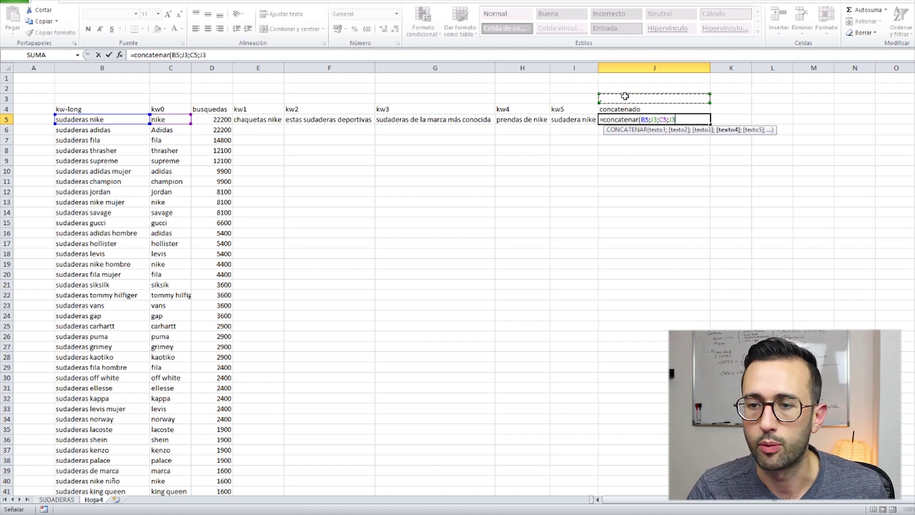
pyautogui.write(';')
# Step: Extend the CONCATENAR formula in J5 with D5 and E5, each followed by the separator J3
pyautogui.click(218, 122)
pyautogui.write(';')
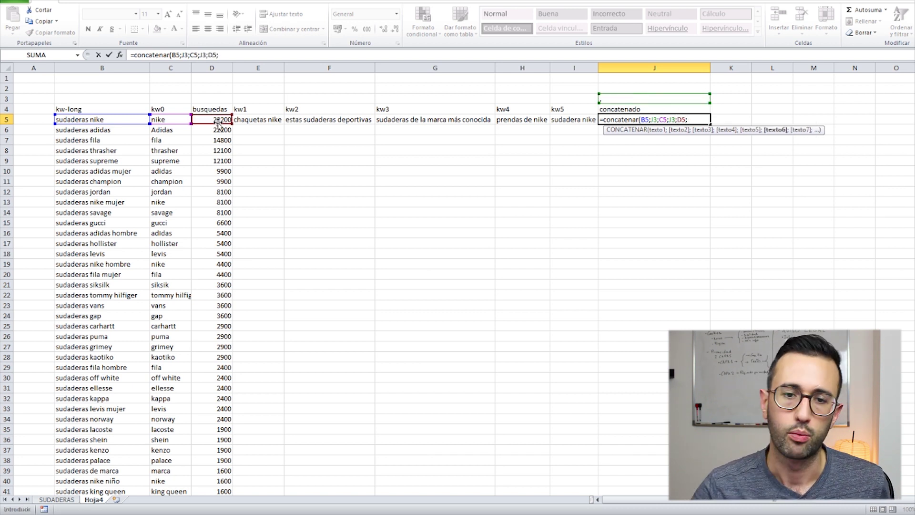
pyautogui.click(654, 99)
pyautogui.write(';')
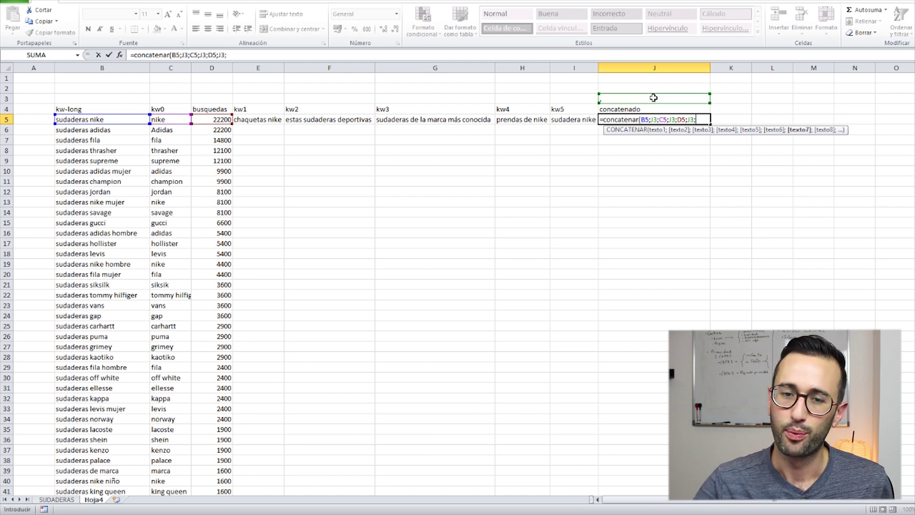
pyautogui.click(263, 120)
pyautogui.write(';')
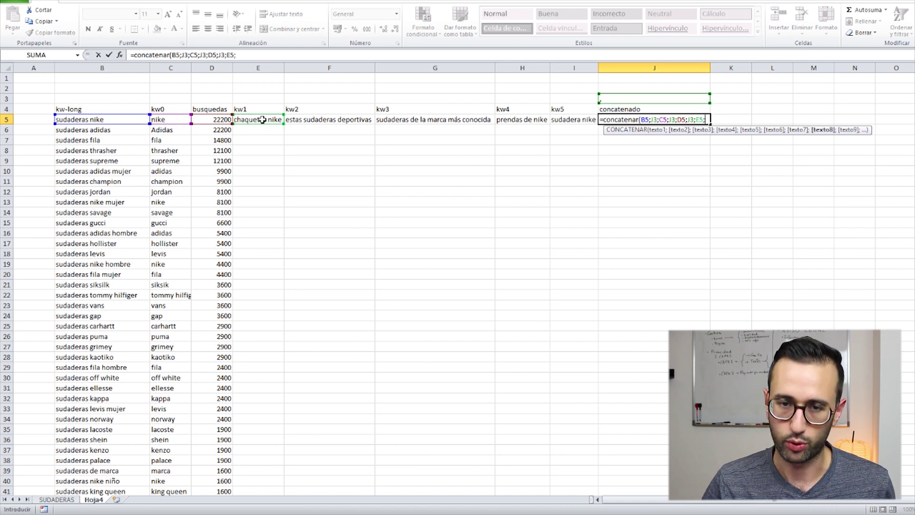
pyautogui.click(668, 98)
pyautogui.write(';')
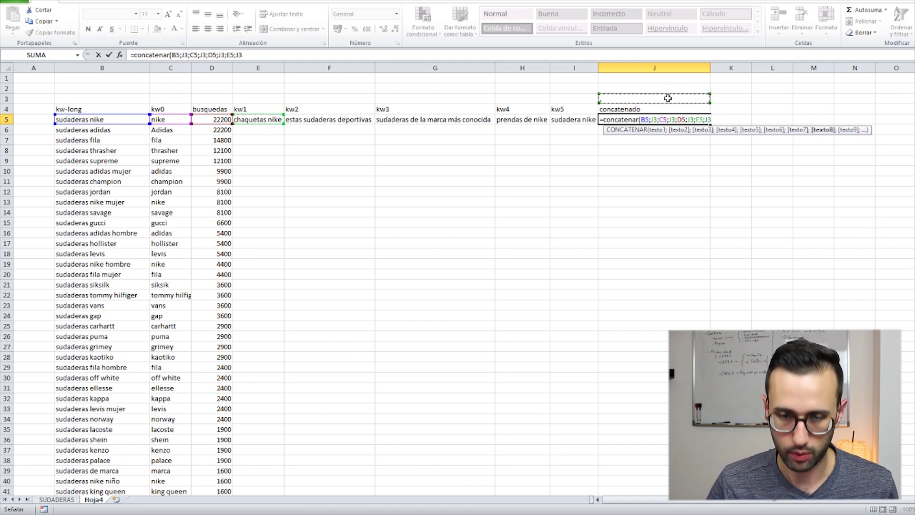
# Step: Extend the CONCATENAR formula in J5 with F5 and G5, each followed by the separator J3
pyautogui.click(337, 120)
pyautogui.write(';')
pyautogui.click(641, 98)
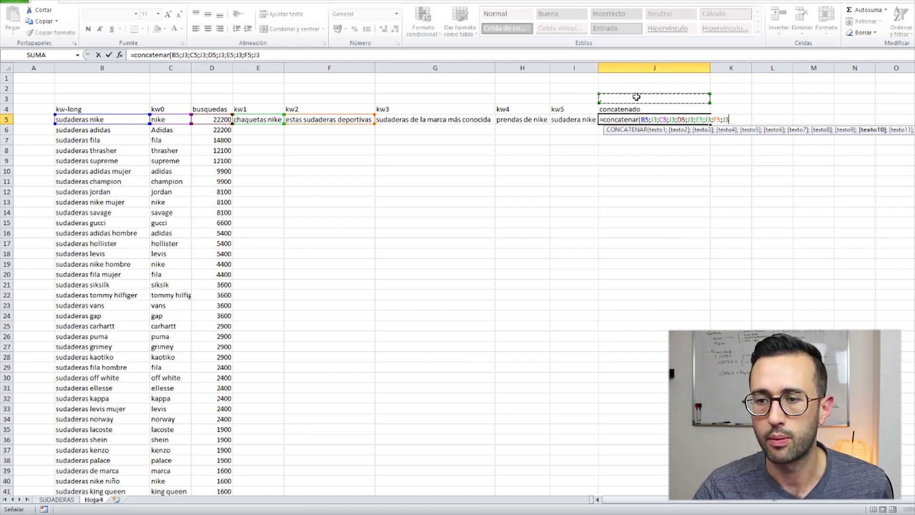
pyautogui.write(';')
pyautogui.click(448, 117)
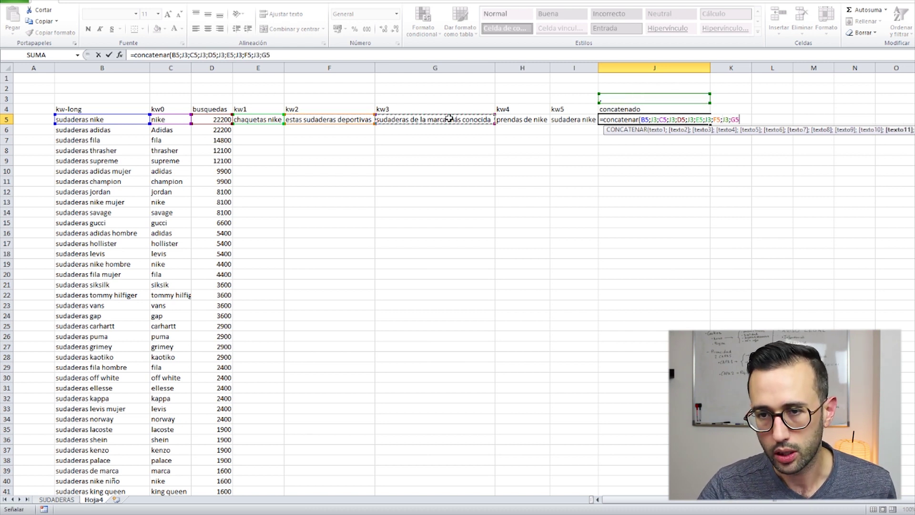
pyautogui.write(';')
pyautogui.click(620, 98)
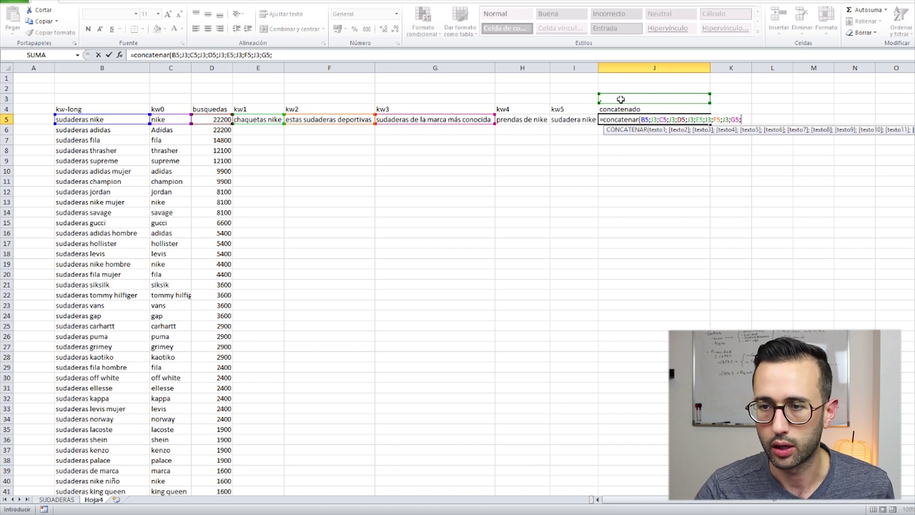
pyautogui.write(';')
# Step: Complete the CONCATENAR formula in J5 with H5, the separator J3 and I5, and fit column J to its contents
pyautogui.click(537, 124)
pyautogui.write(';')
pyautogui.click(624, 101)
pyautogui.write(';')
pyautogui.click(580, 121)
pyautogui.write(')')
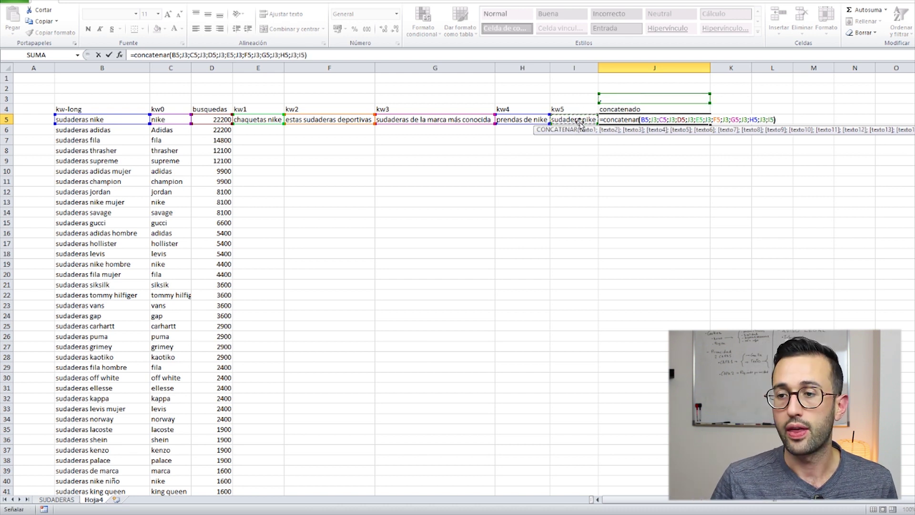
pyautogui.press('Return')
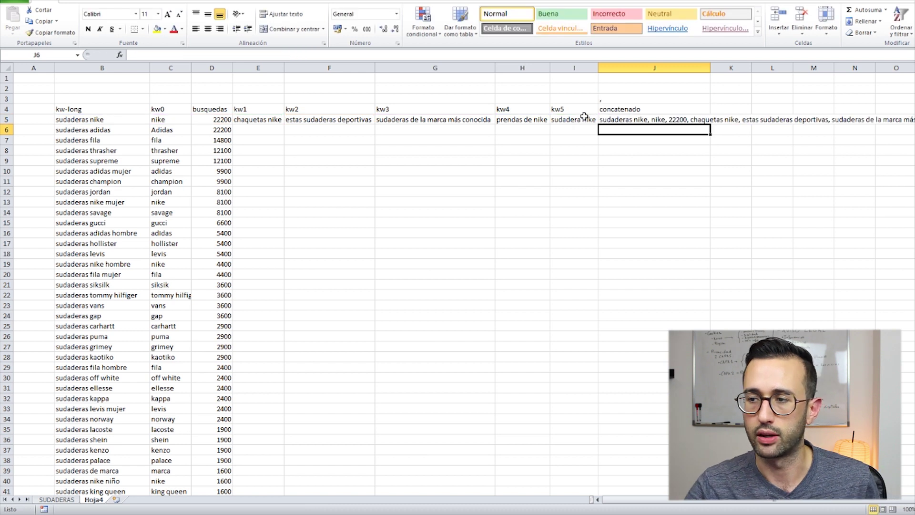
pyautogui.doubleClick(710, 68)
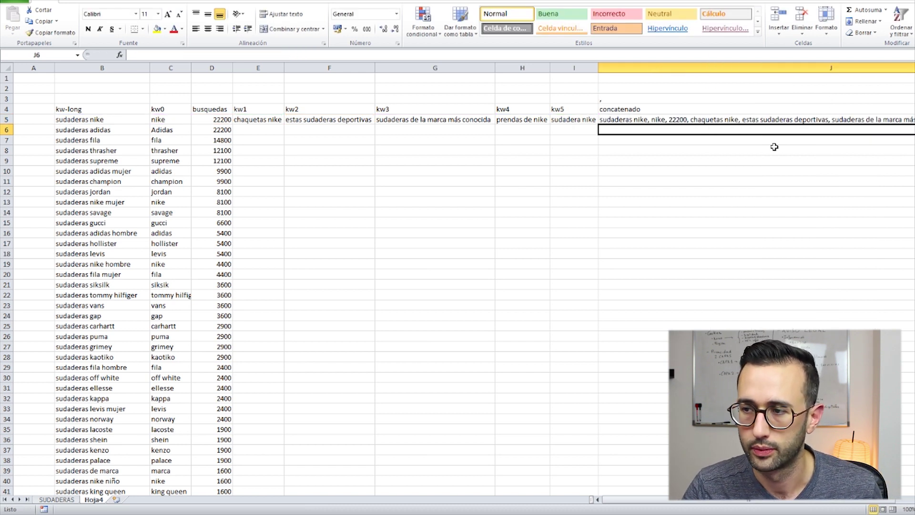
# Step: Examine the concatenated text in J5 against the keyword columns of the nike row
pyautogui.click(795, 129)
pyautogui.click(535, 119)
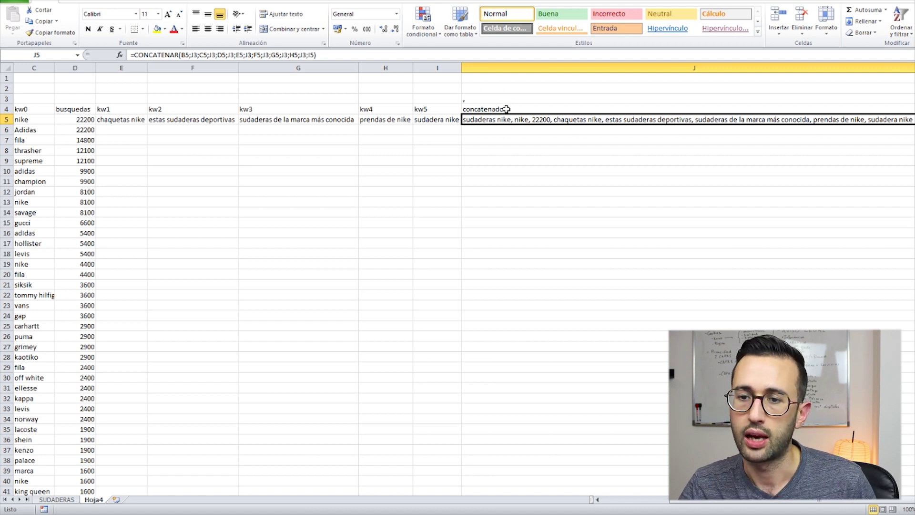
pyautogui.click(337, 130)
pyautogui.press('Left')
pyautogui.press('Left')
pyautogui.press('Left')
pyautogui.press('Left')
pyautogui.press('Left')
pyautogui.press('Left')
pyautogui.click(615, 110)
pyautogui.click(611, 120)
# Step: Copy the nike keyword variants in E5:I5 into the adidas row, starting at E6
pyautogui.click(262, 134)
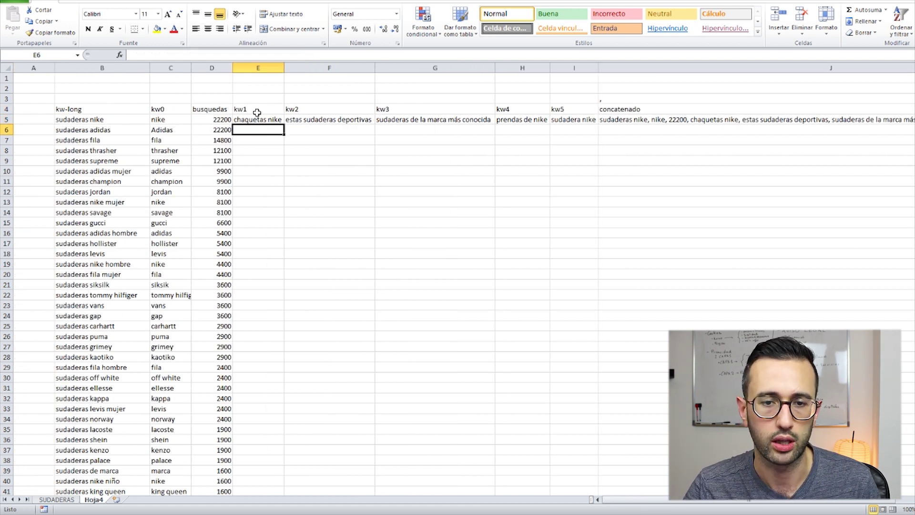
pyautogui.moveTo(258, 119); pyautogui.dragTo(556, 119)
pyautogui.hotkey('ctrl', 'c')
pyautogui.click(263, 131)
pyautogui.hotkey('ctrl', 'v')
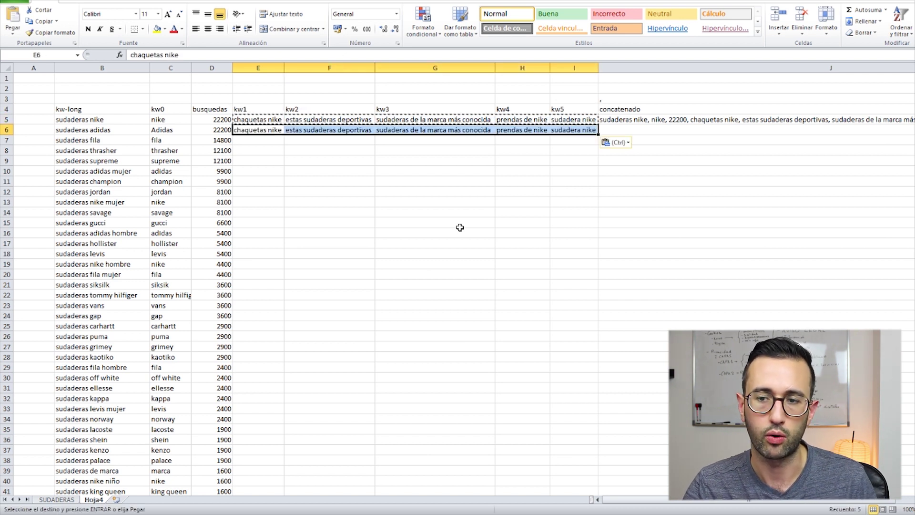
pyautogui.press('Escape')
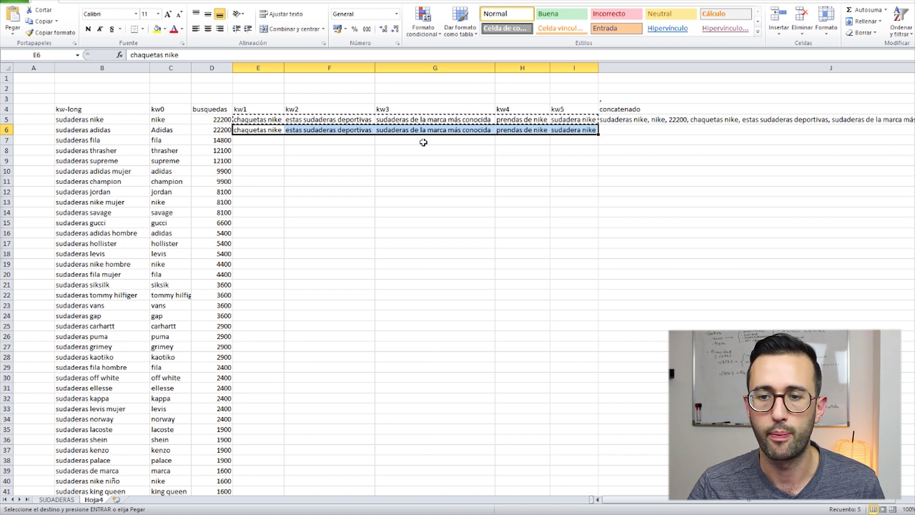
# Step: Replace all occurrences of "nike" with "Adidas" in the copied keyword variants E6:I6
pyautogui.hotkey('ctrl', 'b')
pyautogui.moveTo(528, 160); pyautogui.dragTo(387, 189)
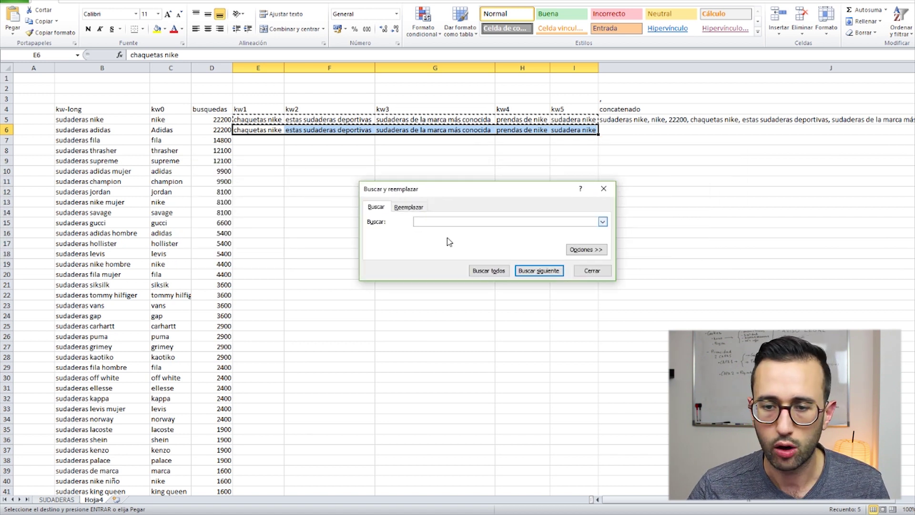
pyautogui.click(410, 208)
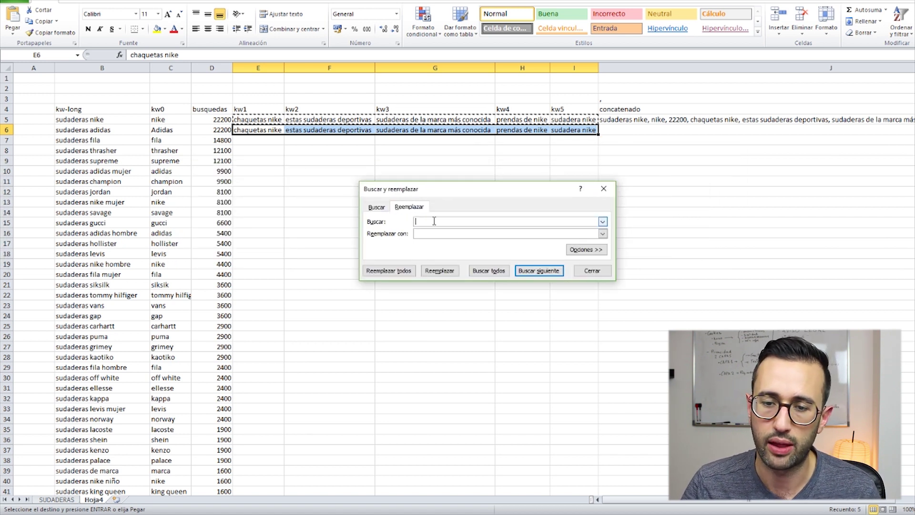
pyautogui.click(430, 222)
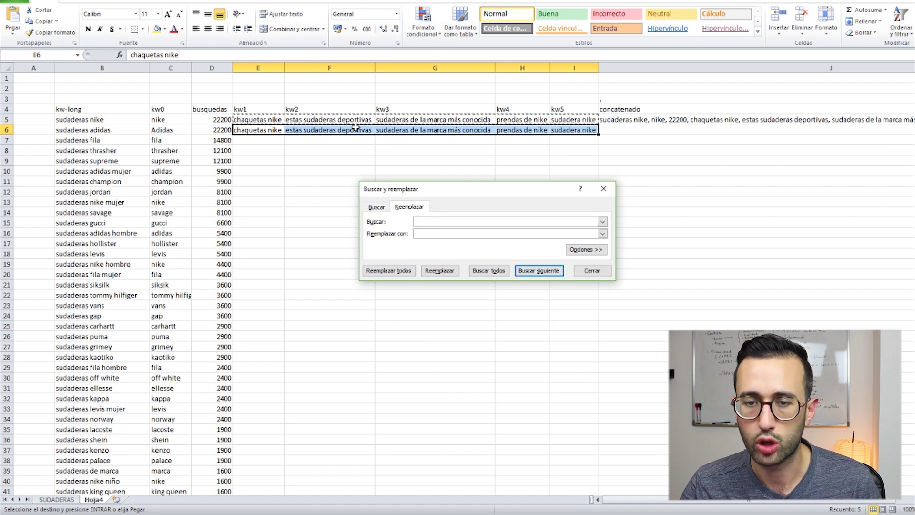
pyautogui.write('nike')
pyautogui.write('Adidad')
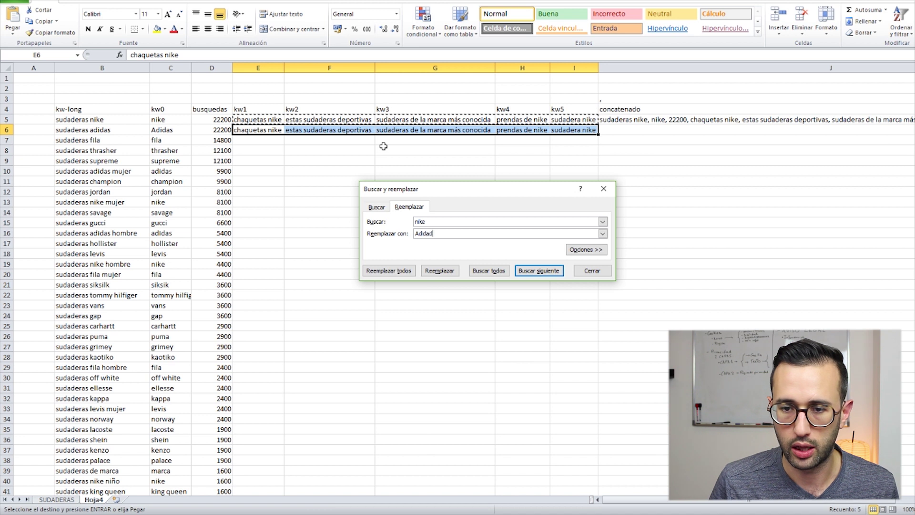
pyautogui.press('BackSpace')
pyautogui.write('as')
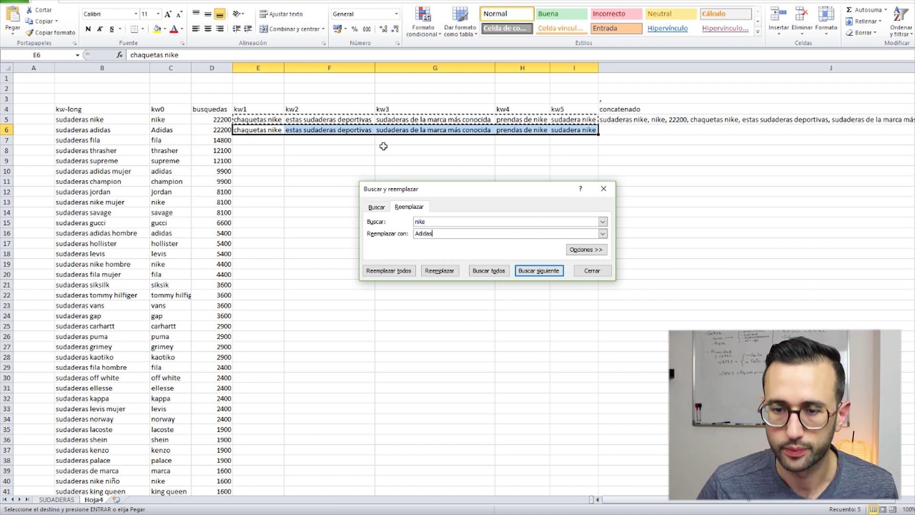
pyautogui.click(400, 271)
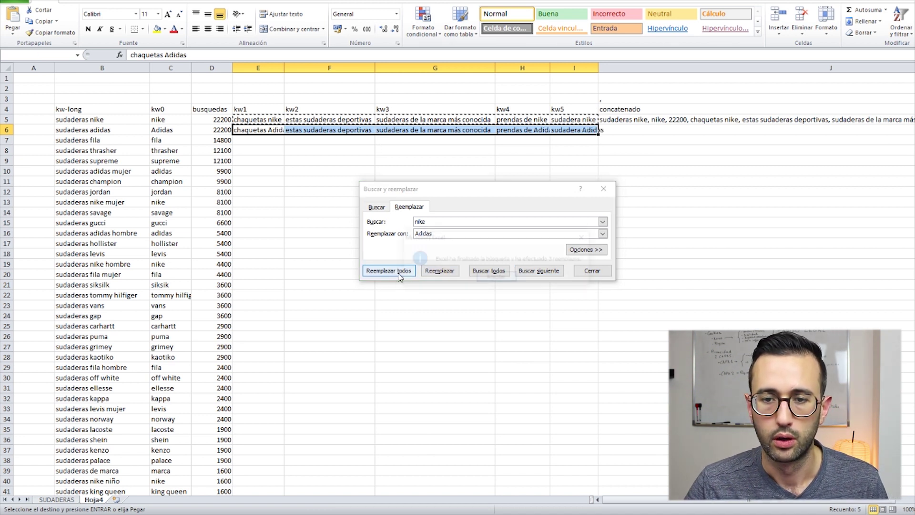
pyautogui.click(497, 334)
pyautogui.click(605, 189)
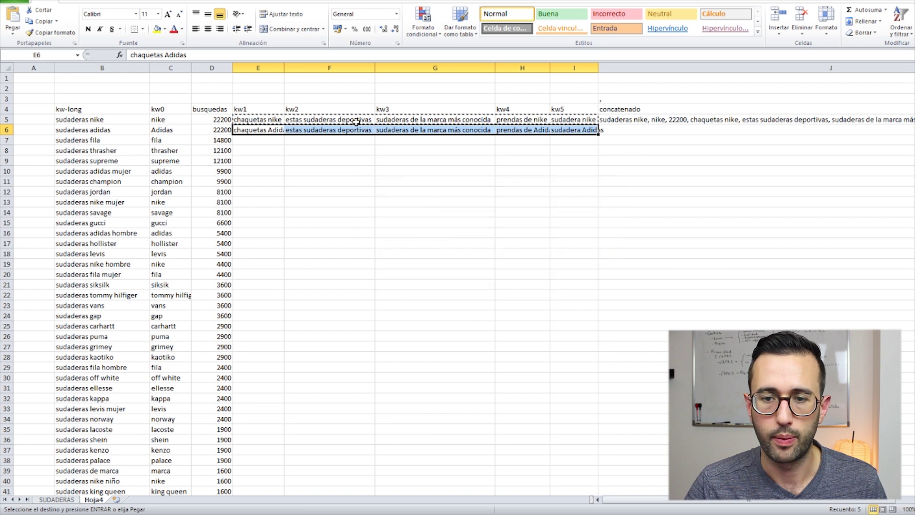
# Step: Reword the kw3 phrase in G6 to "sudaderas una de las marcas más conocidas"
pyautogui.click(396, 129)
pyautogui.click(372, 129)
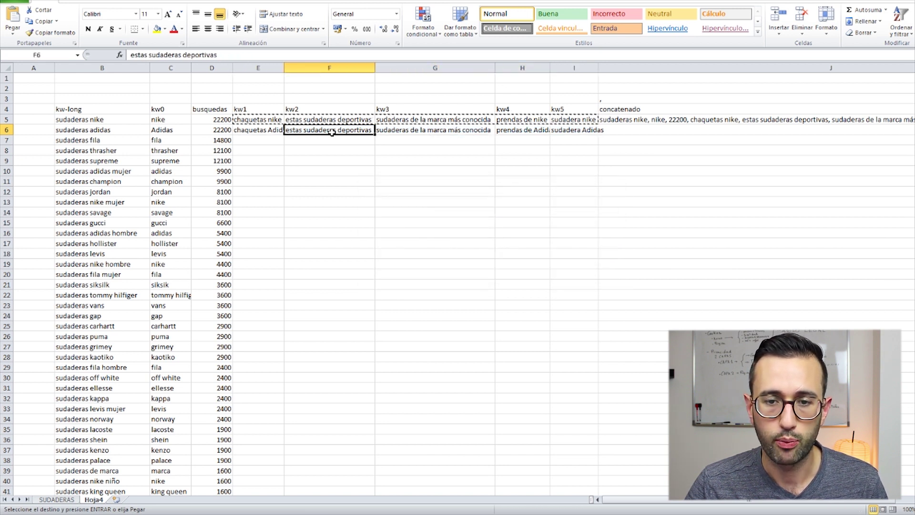
pyautogui.click(388, 131)
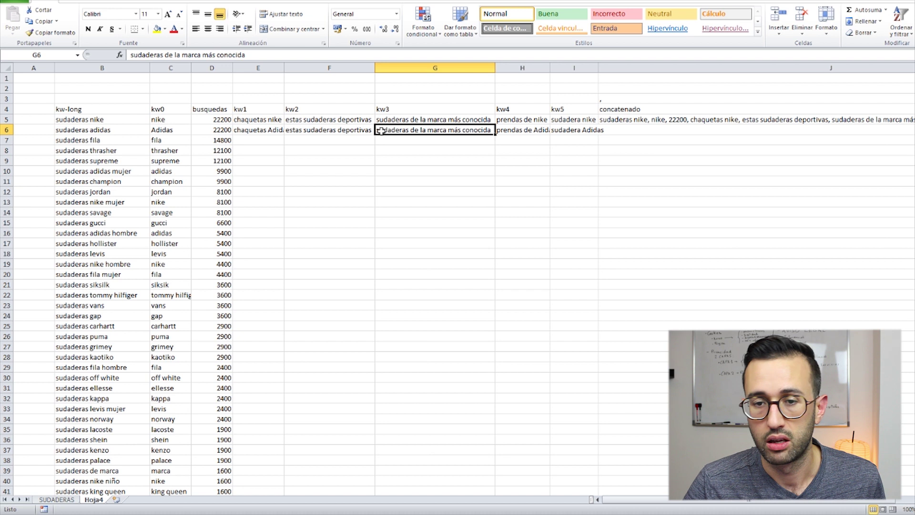
pyautogui.doubleClick(419, 131)
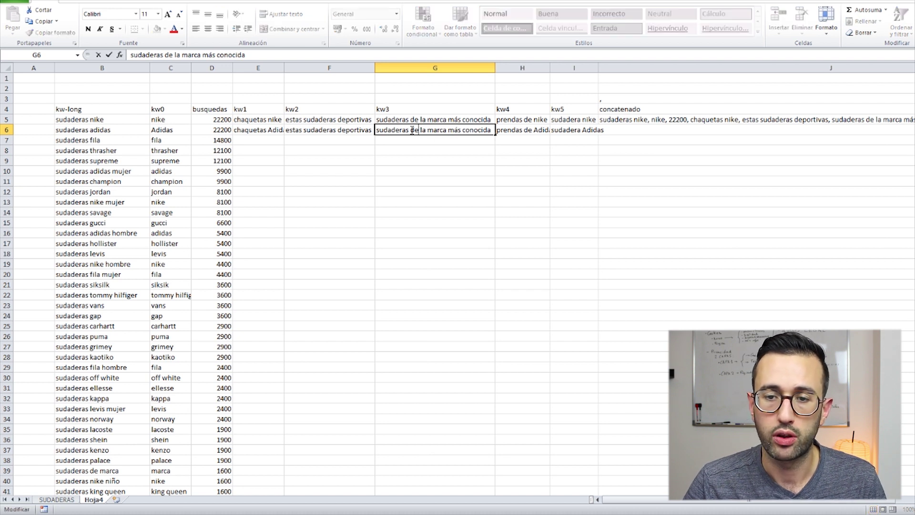
pyautogui.press('BackSpace')
pyautogui.press('BackSpace')
pyautogui.press('BackSpace')
pyautogui.press('BackSpace')
pyautogui.press('BackSpace')
pyautogui.press('BackSpace')
pyautogui.write('una de las ma')
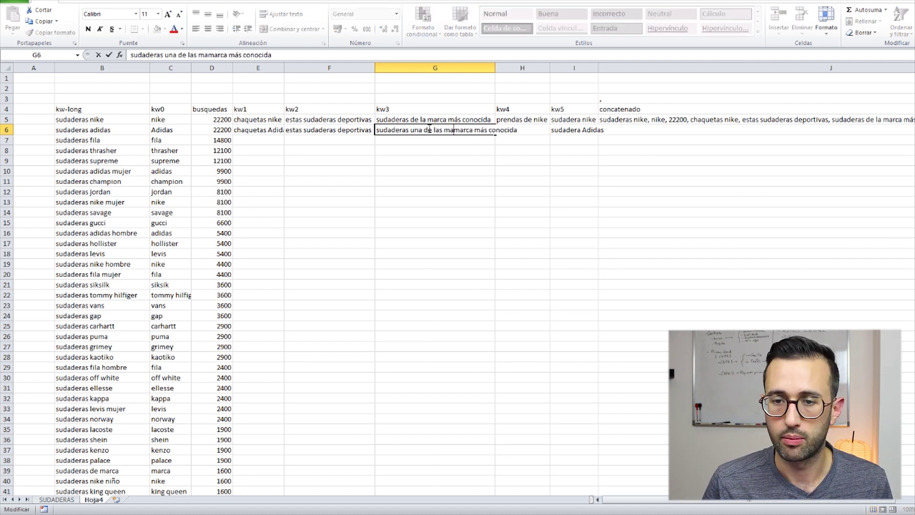
pyautogui.press('BackSpace')
pyautogui.press('BackSpace')
pyautogui.press('Right')
pyautogui.press('Right')
pyautogui.press('Right')
pyautogui.press('Right')
pyautogui.press('Right')
pyautogui.write('s')
pyautogui.press('Return')
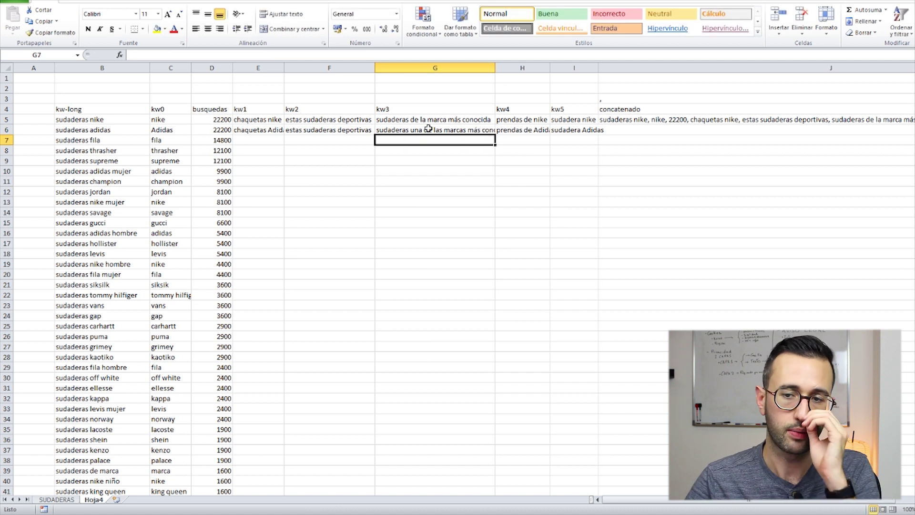
# Step: Try to fill the CONCATENAR formula from J5 down to J6, and clear J6 again
pyautogui.click(624, 119)
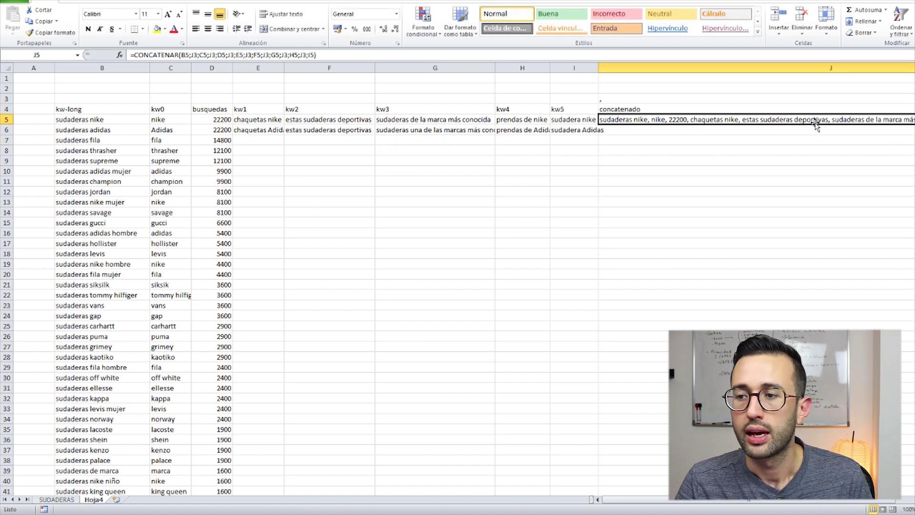
pyautogui.press('Right')
pyautogui.click(910, 122)
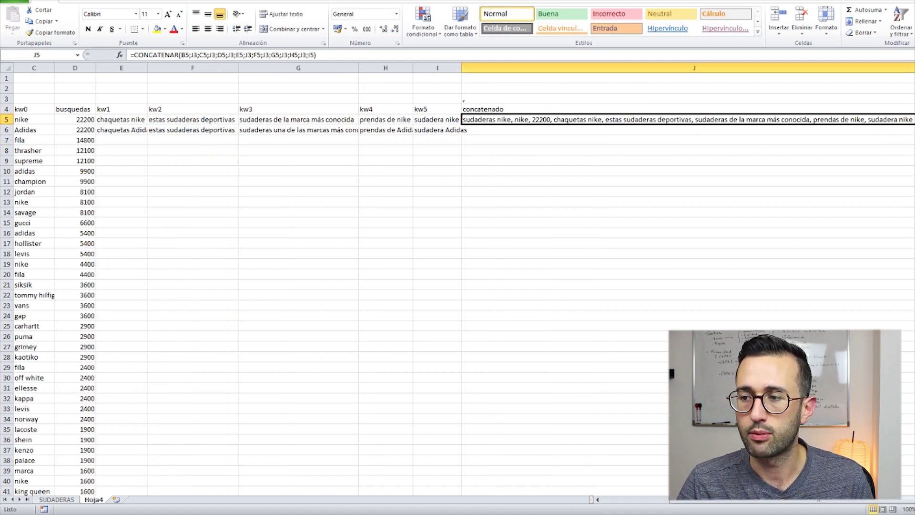
pyautogui.moveTo(913, 125); pyautogui.dragTo(913, 134)
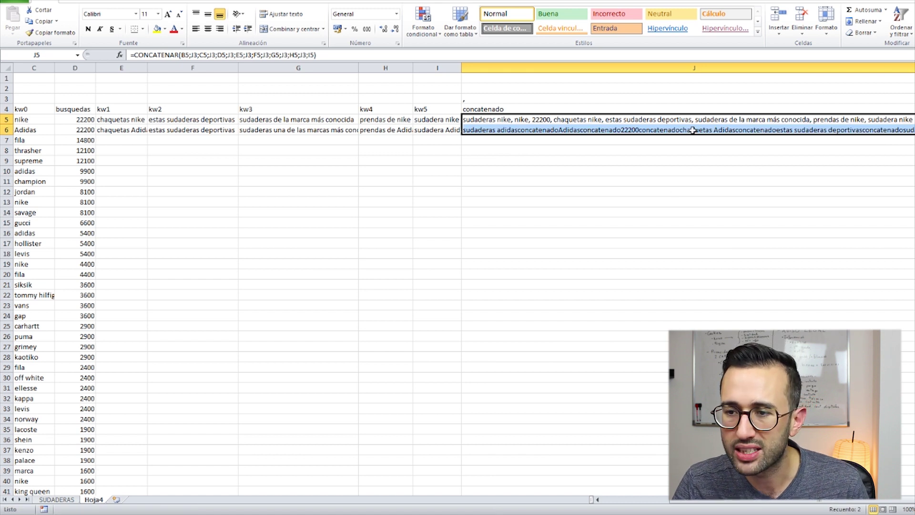
pyautogui.click(528, 126)
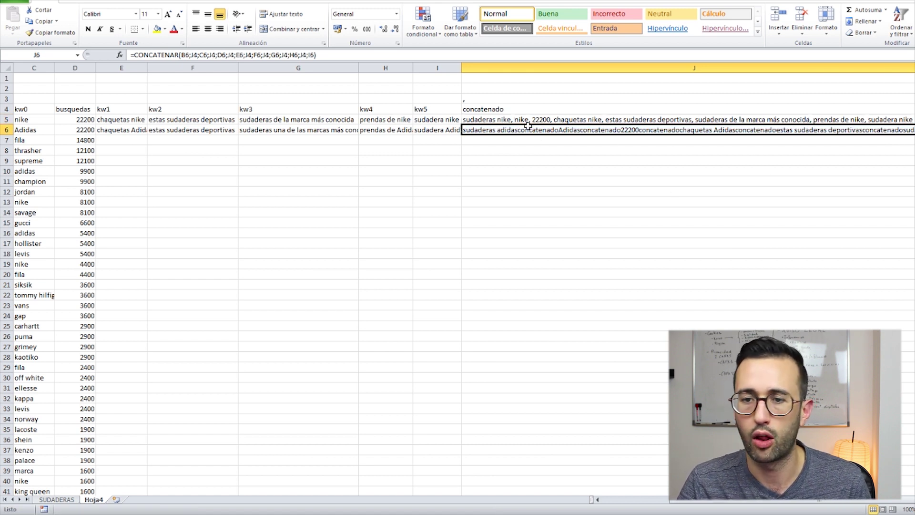
pyautogui.press('Delete')
# Step: Try filling the J5 formula down to J7, inspect the cell references in J6, and clear both filled cells
pyautogui.click(528, 120)
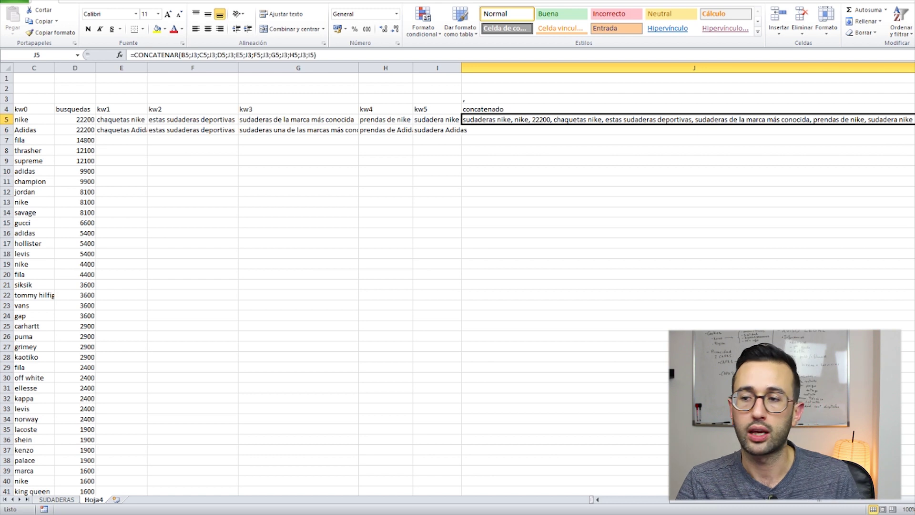
pyautogui.moveTo(811, 119); pyautogui.dragTo(811, 136)
pyautogui.hotkey('ctrl', 'j')
pyautogui.click(645, 133)
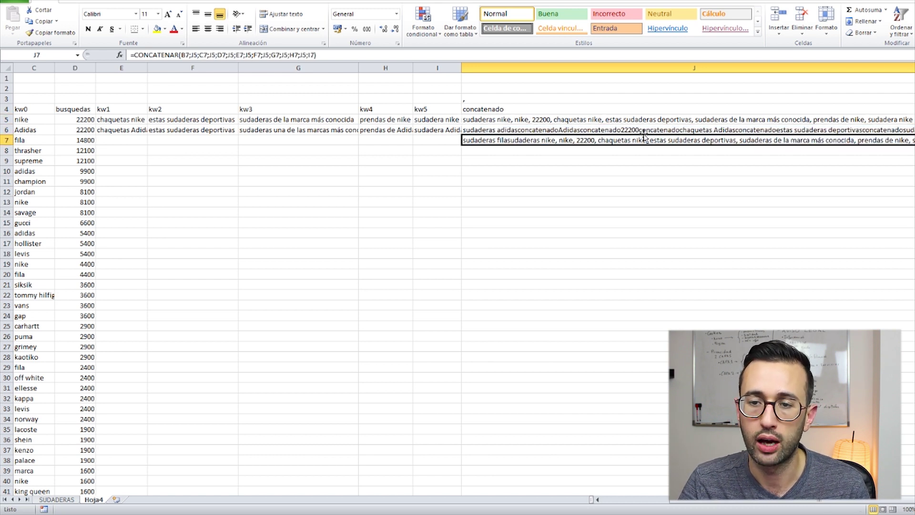
pyautogui.doubleClick(643, 133)
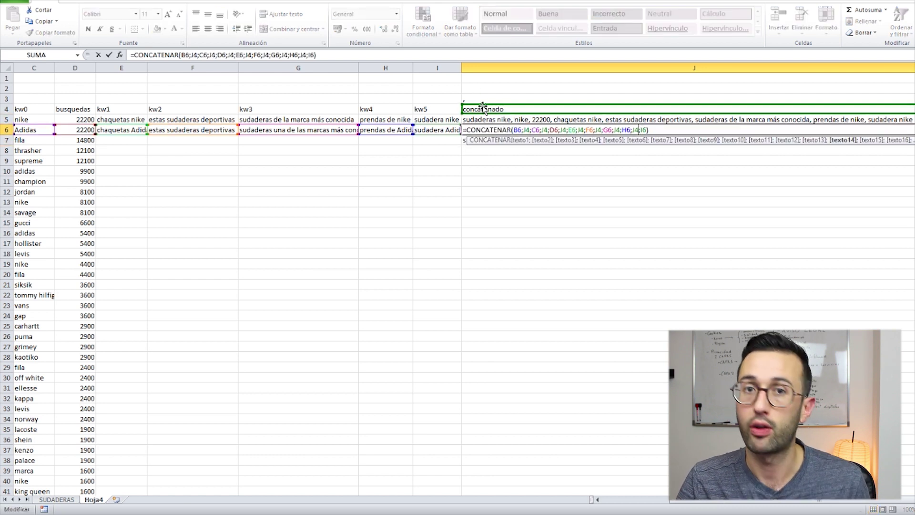
pyautogui.press('Return')
pyautogui.press('Delete')
pyautogui.click(625, 129)
pyautogui.press('Delete')
# Step: Lock the row of every J3 separator reference in the J5 CONCATENAR formula by changing each to J$3
pyautogui.click(553, 118)
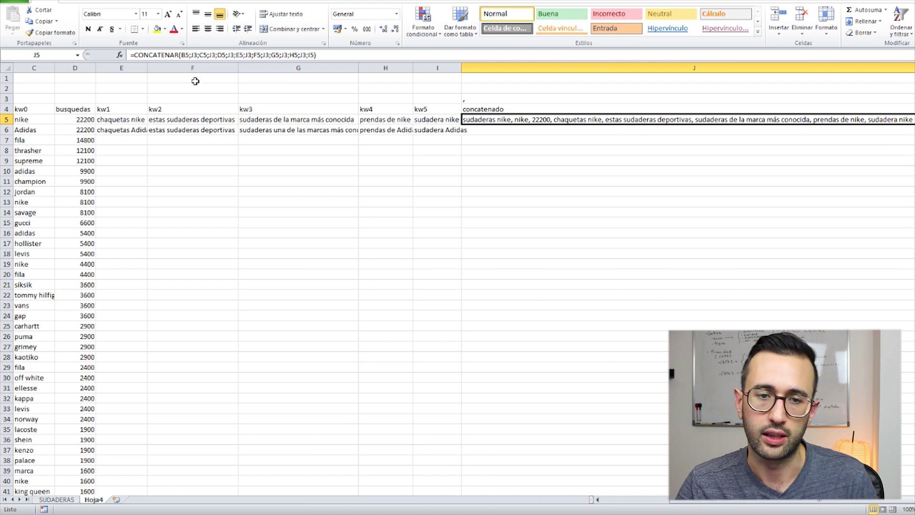
pyautogui.click(191, 54)
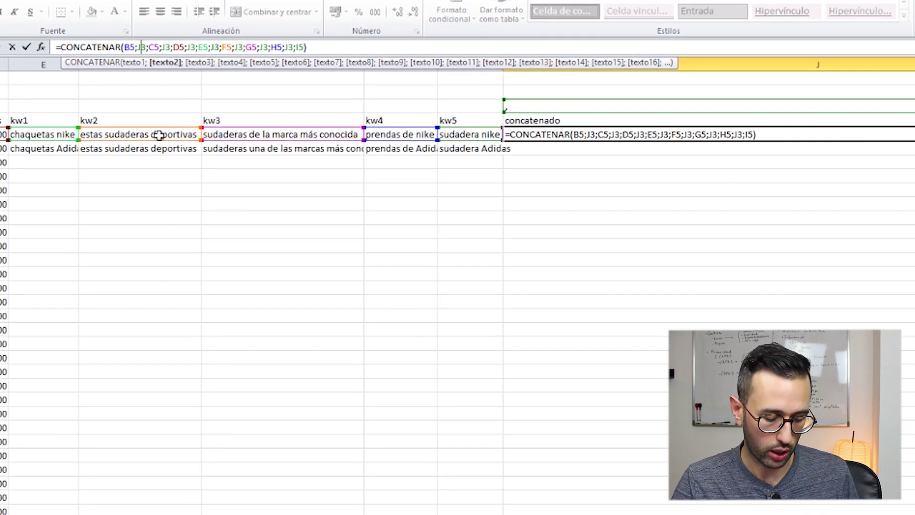
pyautogui.write('$')
pyautogui.click(170, 47)
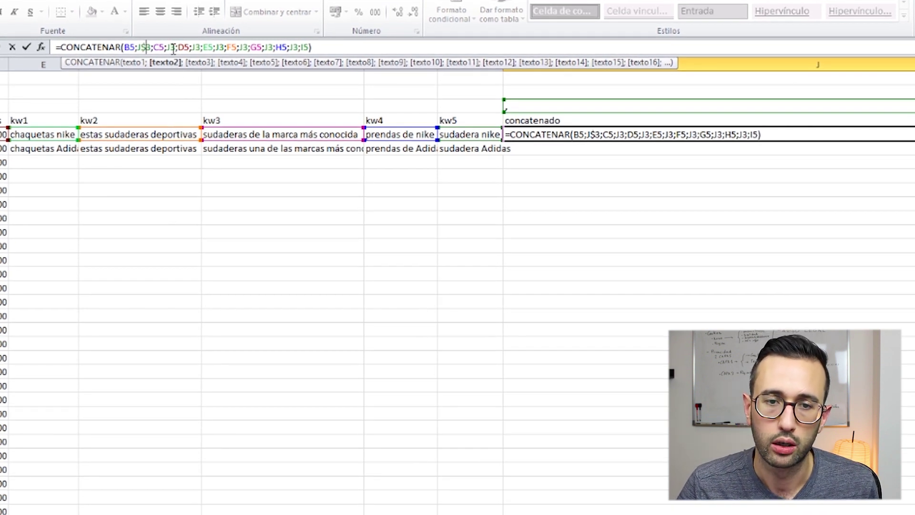
pyautogui.write('$')
pyautogui.click(201, 47)
pyautogui.write('$')
pyautogui.click(227, 47)
pyautogui.write('$')
pyautogui.click(259, 47)
pyautogui.write('$')
pyautogui.click(288, 47)
pyautogui.write('$')
pyautogui.click(320, 47)
pyautogui.write('$')
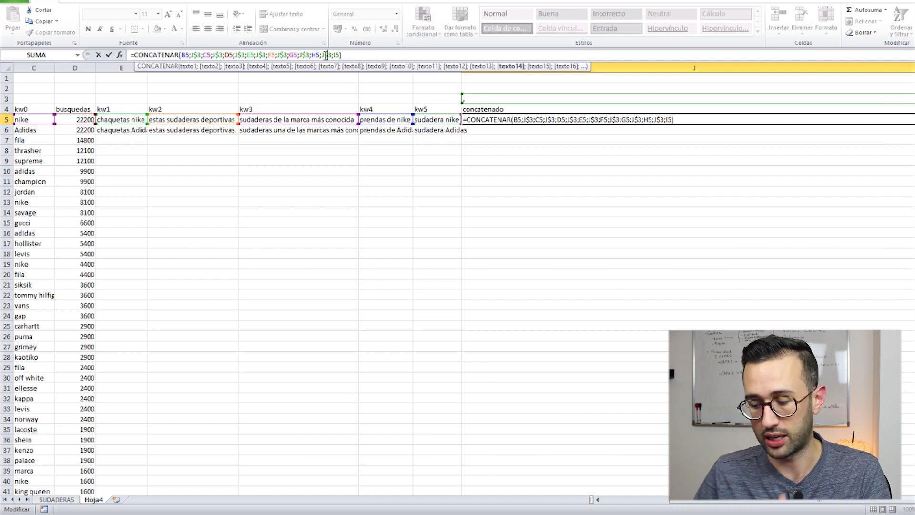
pyautogui.press('Return')
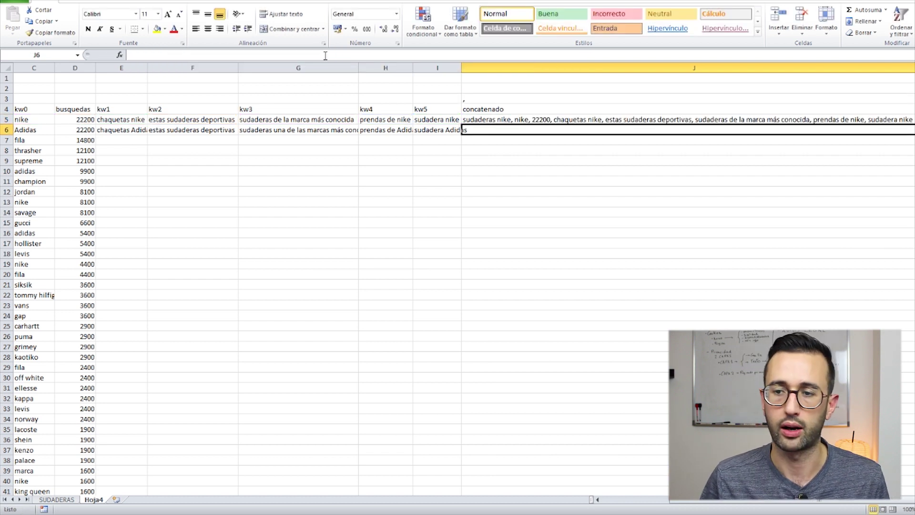
# Step: Fill the corrected CONCATENAR formula from J5 down to J27 and check the filled rows
pyautogui.click(911, 118)
pyautogui.moveTo(913, 124); pyautogui.dragTo(896, 348)
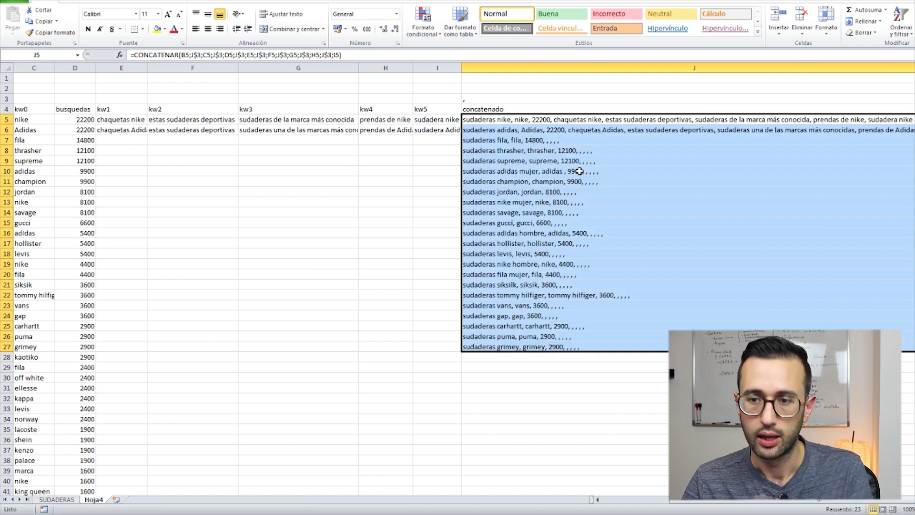
pyautogui.click(581, 147)
pyautogui.scroll(-4, 582, 143)
pyautogui.scroll(3, 582, 149)
pyautogui.scroll(3, 552, 409)
pyautogui.click(513, 161)
pyautogui.moveTo(512, 138); pyautogui.dragTo(586, 348)
pyautogui.scroll(-2, 860, 241)
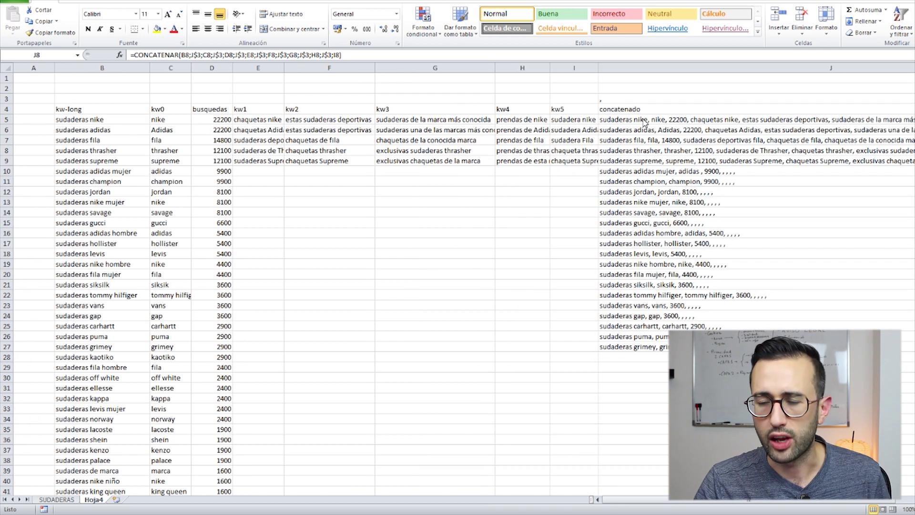
# Step: Copy the concatenated rows J5:J9 and paste them into the Terms of the "marcas" keyword in Page Generator Pro
pyautogui.moveTo(613, 119); pyautogui.dragTo(622, 158)
pyautogui.hotkey('ctrl', 'c')
pyautogui.click(203, 220)
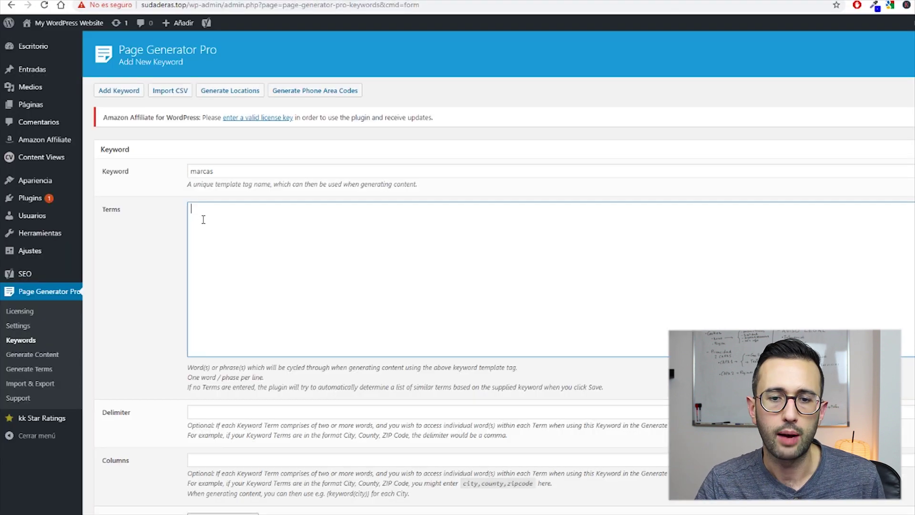
pyautogui.hotkey('ctrl', 'v')
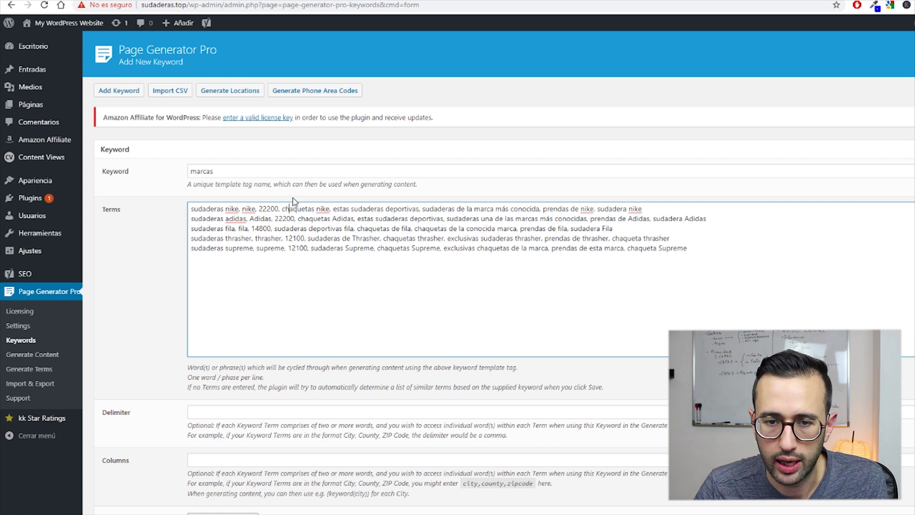
# Step: Set the delimiter of the "marcas" keyword to a comma
pyautogui.scroll(-1, 303, 183)
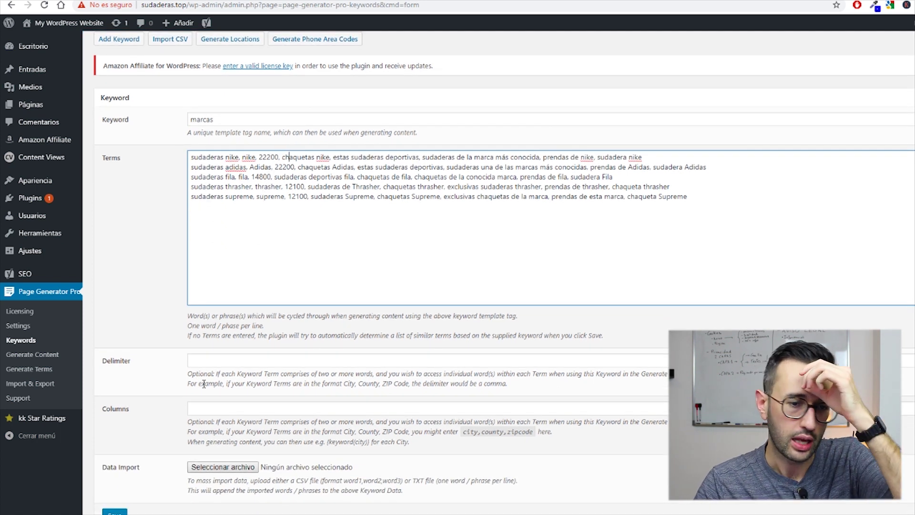
pyautogui.click(202, 363)
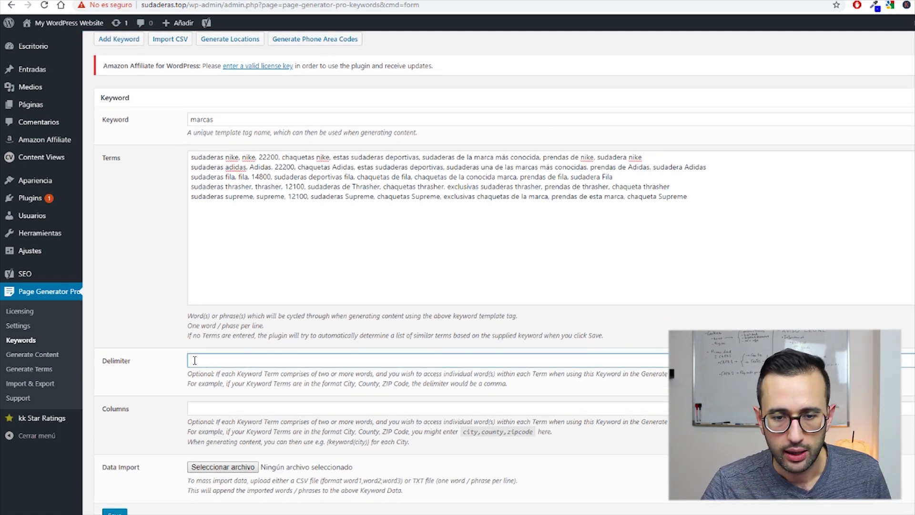
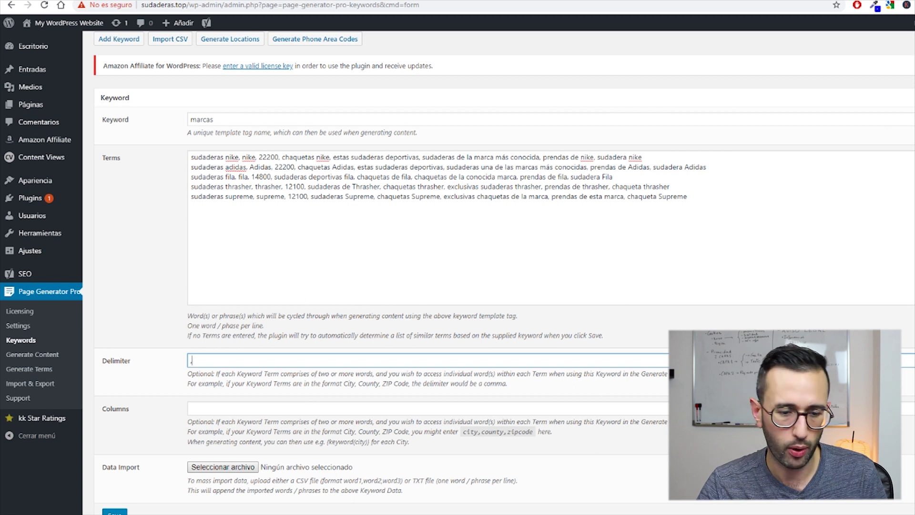
# Step: Switch to the Excel spreadsheet and remove the space after the comma in separator cell J3
pyautogui.hotkey('alt', 'Tab')
pyautogui.hotkey('ctrl', 'c')
pyautogui.click(634, 99)
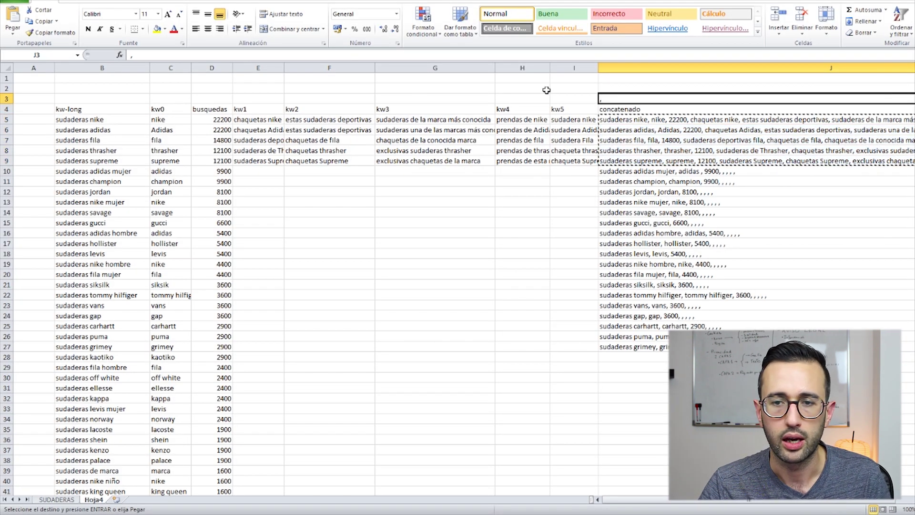
pyautogui.click(204, 55)
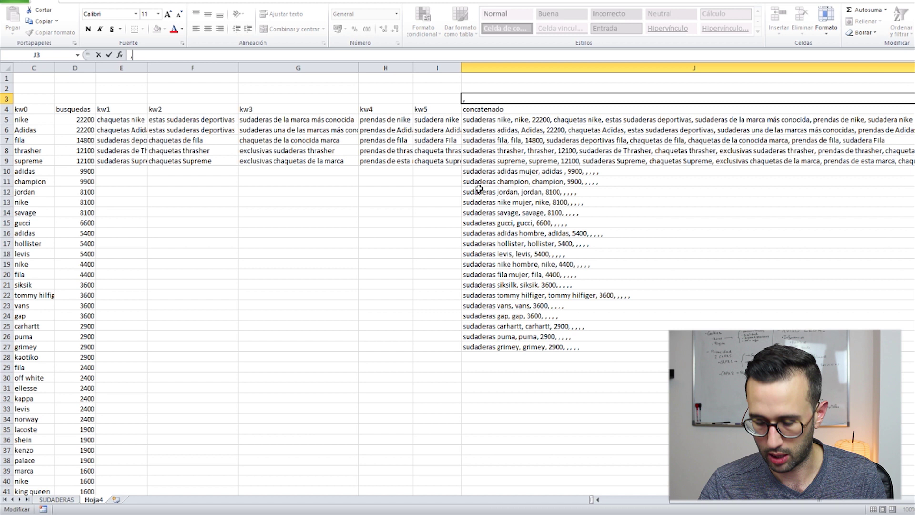
pyautogui.press('Return')
# Step: Copy the concatenated rows J5:J9 and replace the Terms of the "marcas" keyword in Page Generator Pro with them
pyautogui.click(527, 152)
pyautogui.moveTo(518, 119); pyautogui.dragTo(512, 157)
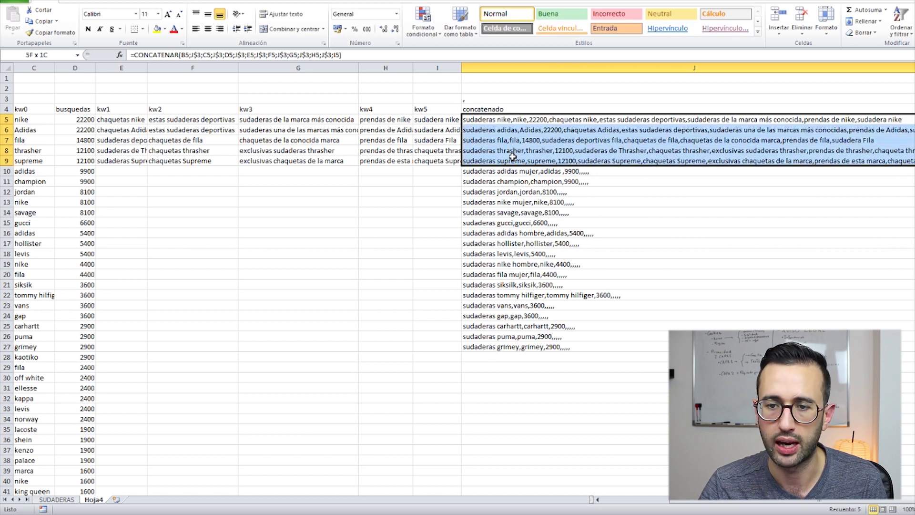
pyautogui.hotkey('ctrl', 'c')
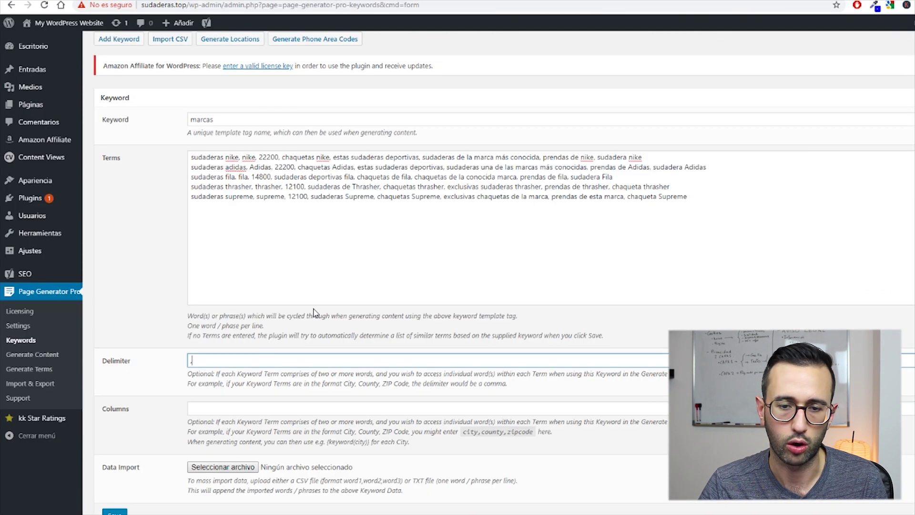
pyautogui.click(670, 245)
pyautogui.hotkey('ctrl', 'a')
pyautogui.hotkey('ctrl', 'v')
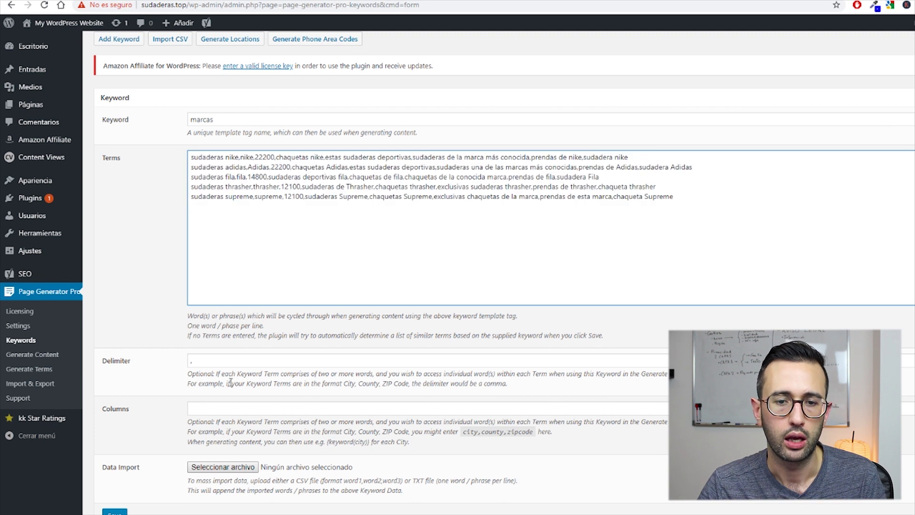
pyautogui.click(238, 360)
pyautogui.scroll(-2, 255, 322)
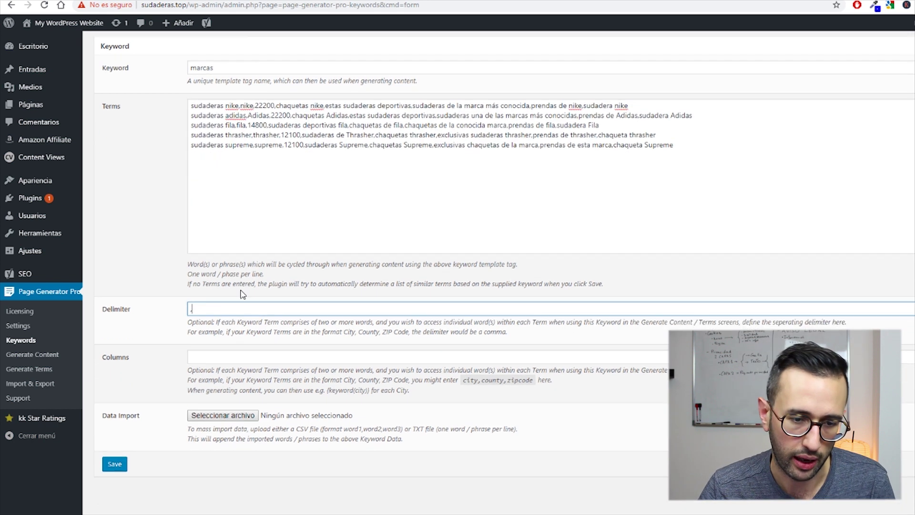
# Step: In the Excel spreadsheet, fill header cell J4 with the comma-separated column names kw-long,kw0,busquedas,kw1,kw2,kw3,kw4,kw5
pyautogui.click(221, 340)
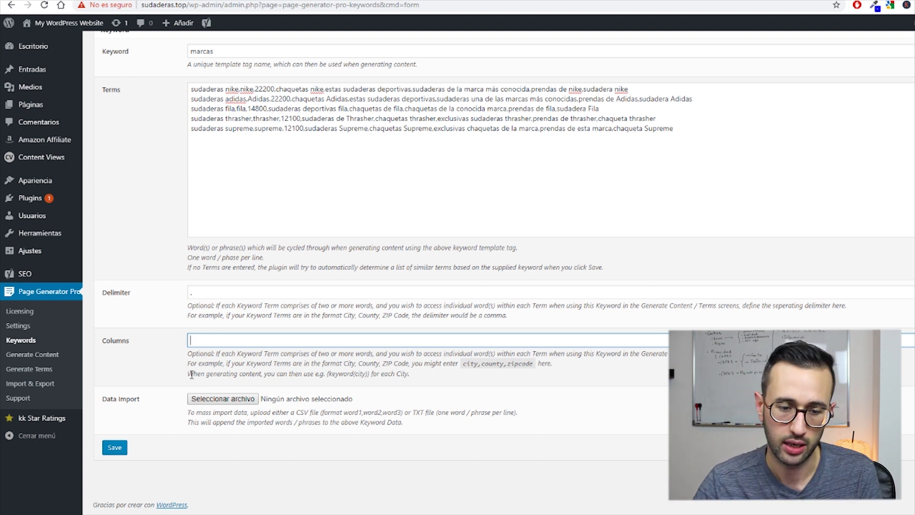
pyautogui.hotkey('alt', 'Tab')
pyautogui.click(245, 180)
pyautogui.press('Left')
pyautogui.press('Left')
pyautogui.press('Left')
pyautogui.press('Left')
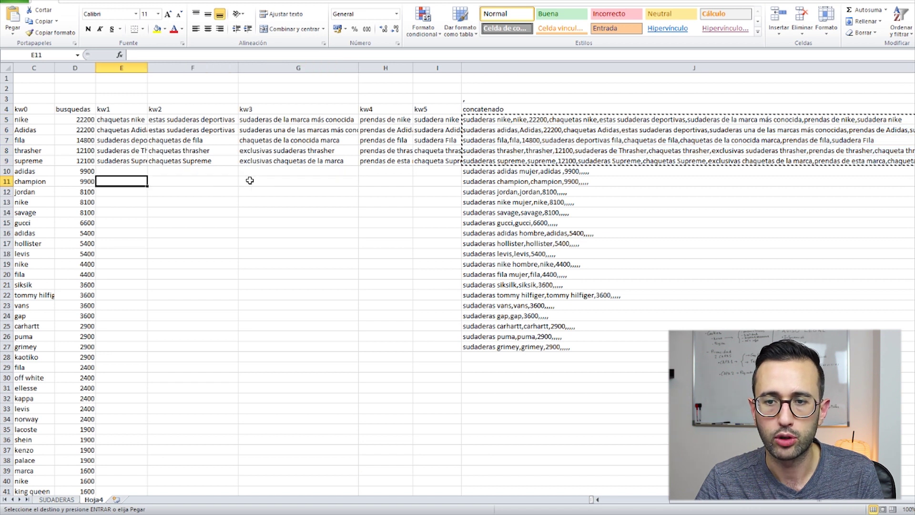
pyautogui.press('Left')
pyautogui.moveTo(91, 109); pyautogui.dragTo(555, 110)
pyautogui.click(615, 110)
pyautogui.press('Return')
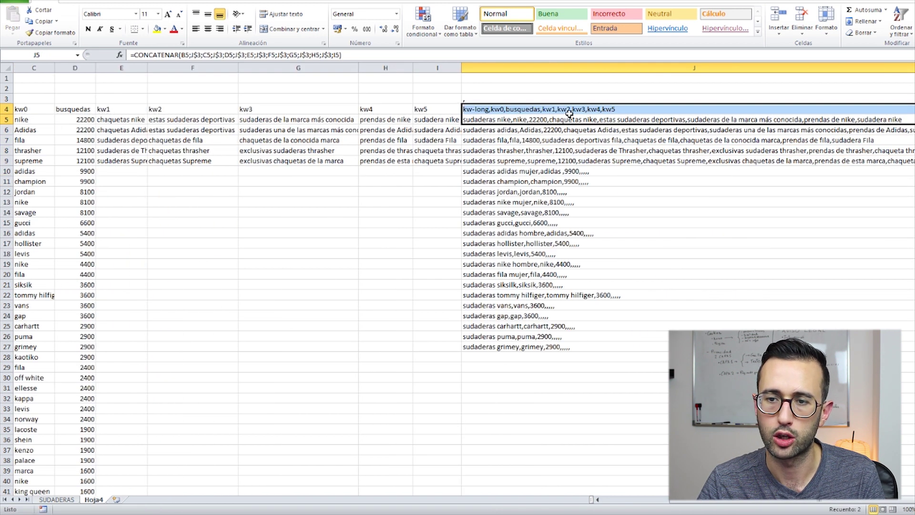
# Step: Copy the joined header names from J4 and paste them into the Columns setting of the "marcas" keyword
pyautogui.hotkey('ctrl', 'c')
pyautogui.hotkey('alt', 'Tab')
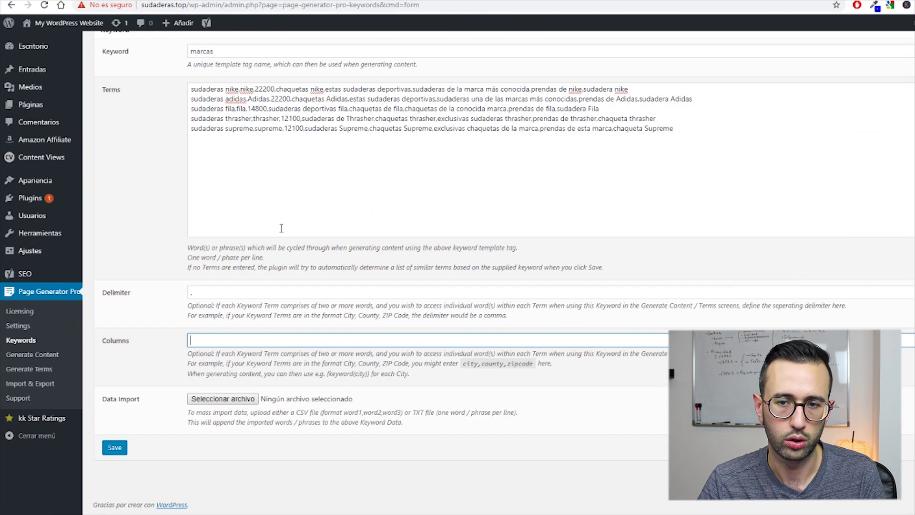
pyautogui.hotkey('ctrl', 'v')
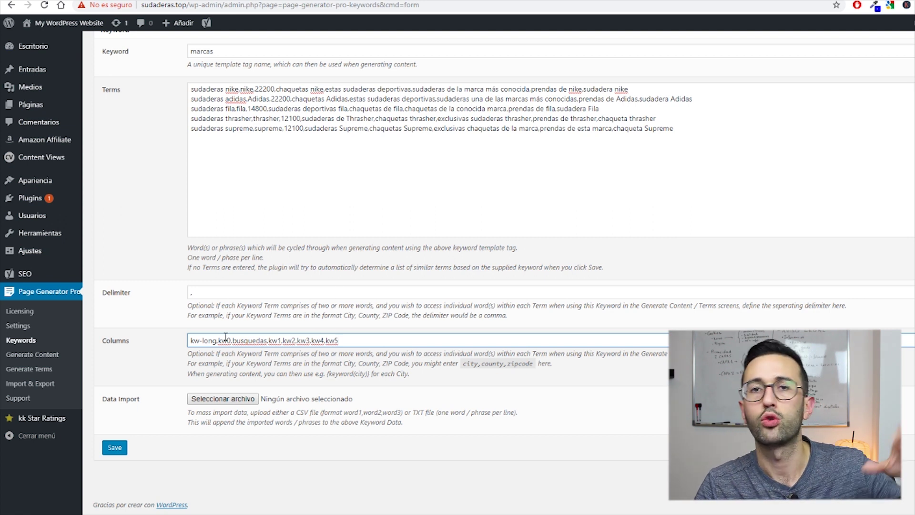
# Step: Compare the kw0 and kw3 column names with their matching values in the keyword terms and the spreadsheet
pyautogui.moveTo(232, 342); pyautogui.dragTo(219, 342)
pyautogui.click(230, 89)
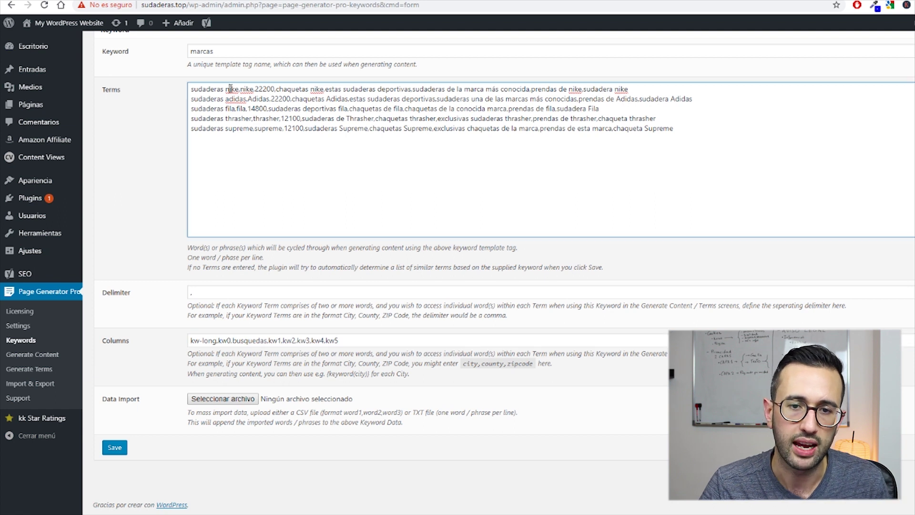
pyautogui.moveTo(252, 99); pyautogui.dragTo(273, 119)
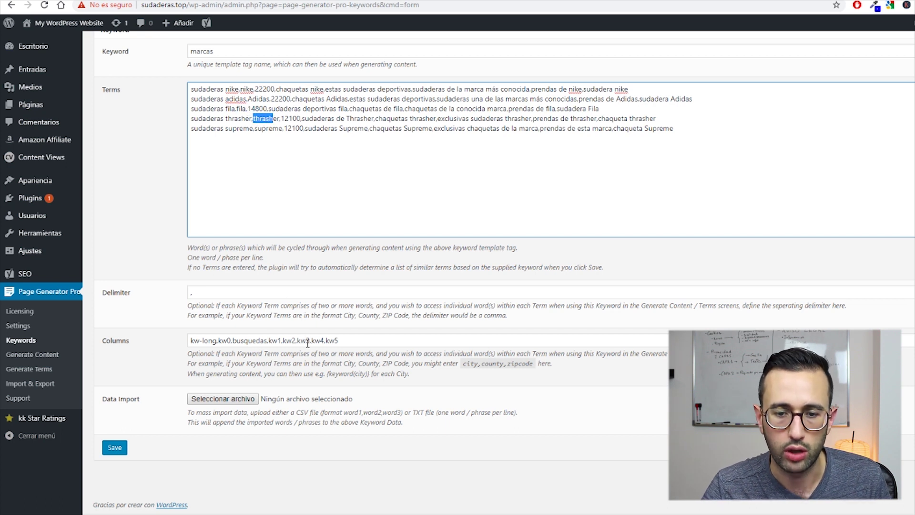
pyautogui.click(307, 339)
pyautogui.click(464, 86)
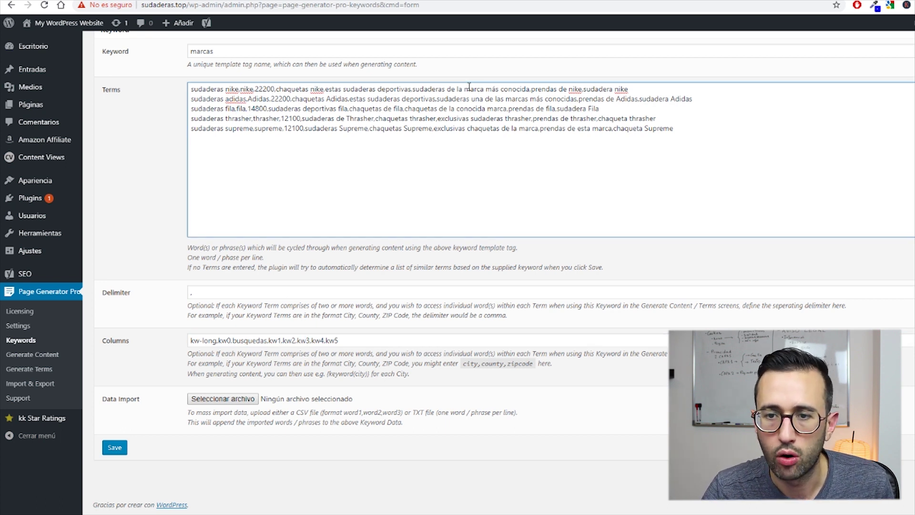
pyautogui.moveTo(436, 89); pyautogui.dragTo(543, 88)
pyautogui.moveTo(435, 99); pyautogui.dragTo(518, 99)
pyautogui.click(389, 142)
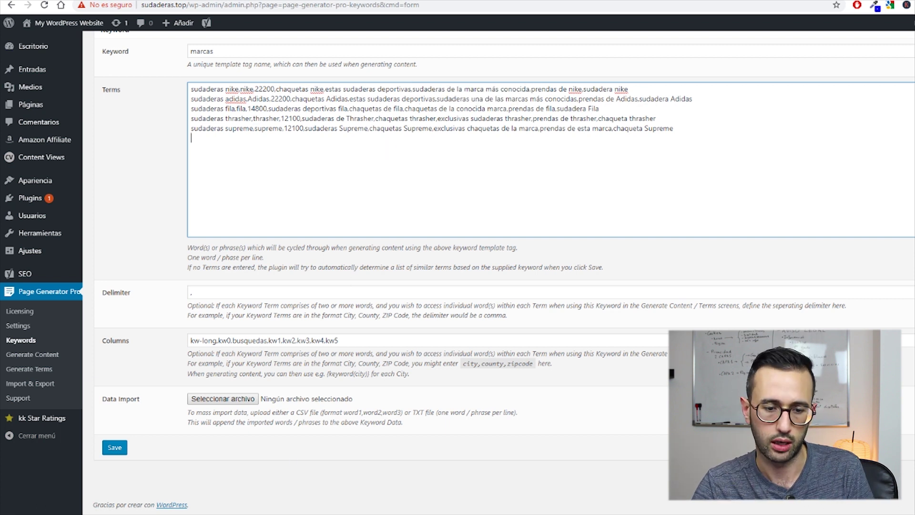
pyautogui.hotkey('alt', 'Tab')
pyautogui.moveTo(298, 119); pyautogui.dragTo(296, 183)
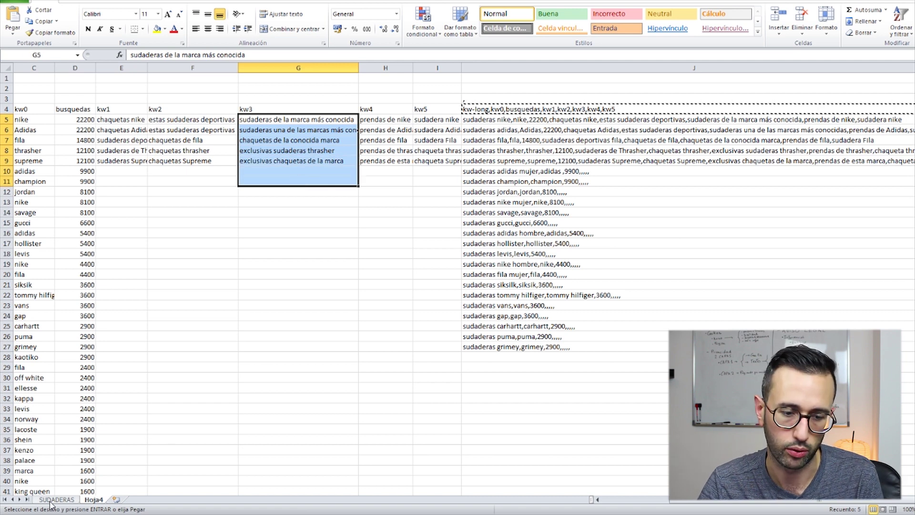
pyautogui.hotkey('alt', 'Tab')
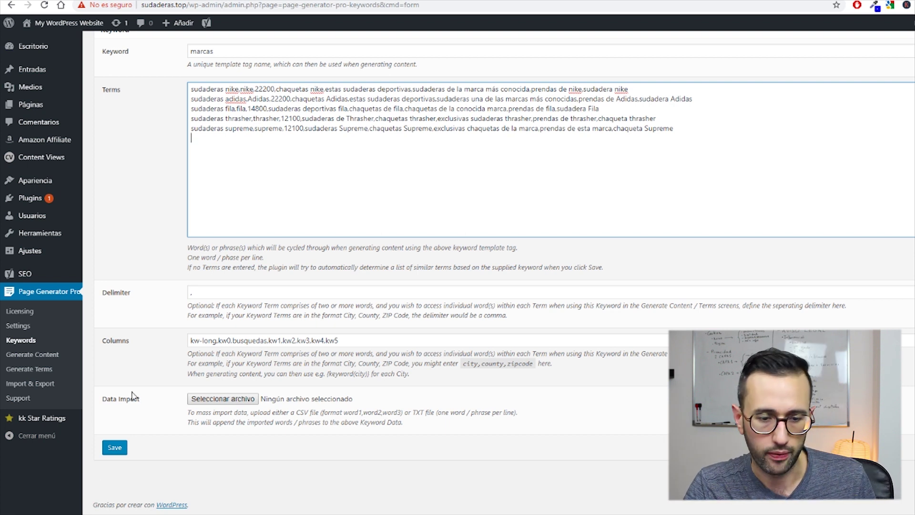
# Step: Save the "marcas" keyword and start a new content group in Page Generator Pro
pyautogui.click(117, 448)
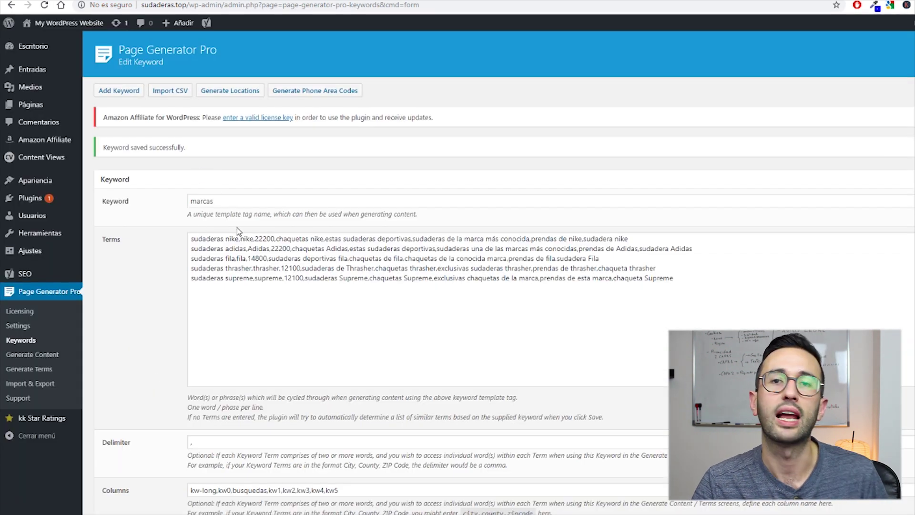
pyautogui.click(31, 359)
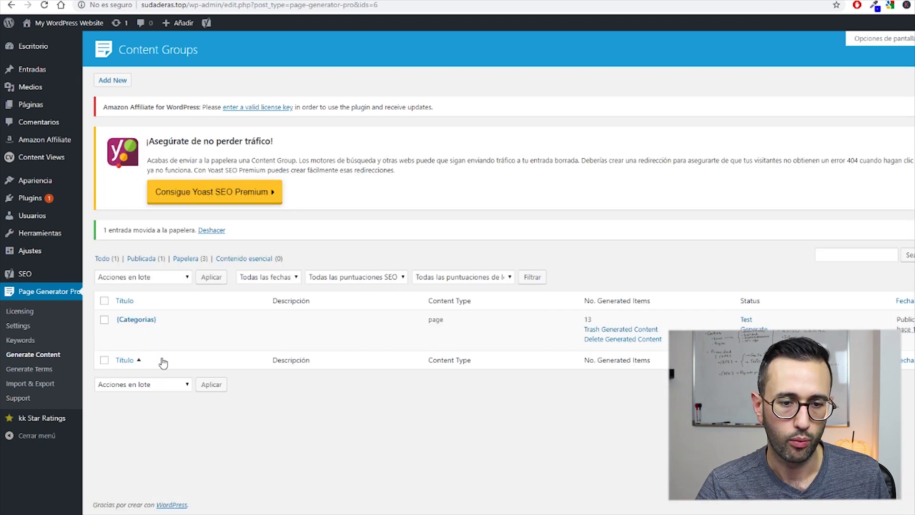
pyautogui.click(110, 81)
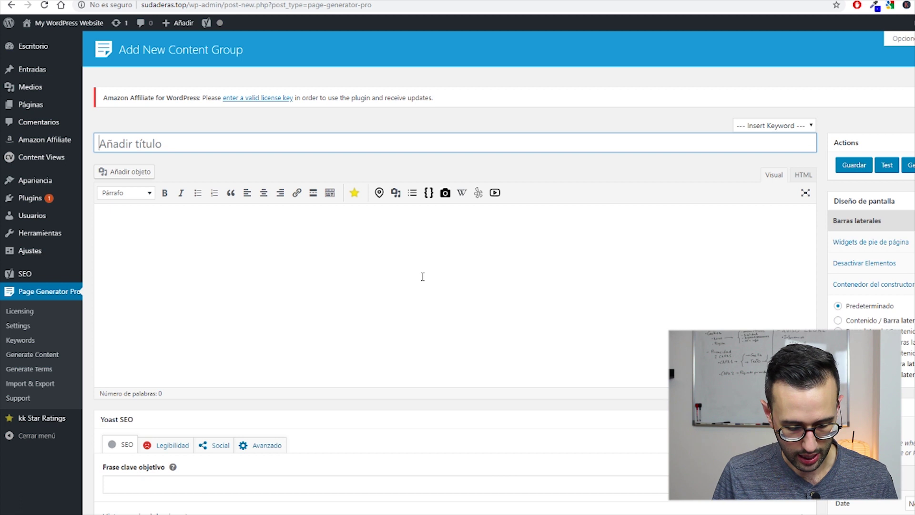
# Step: Title the content group "Las mejores sudaderas de la marca {marcas(kw0)}", inserting the kw0 variable from the keyword suggestions
pyautogui.write('Las mejo')
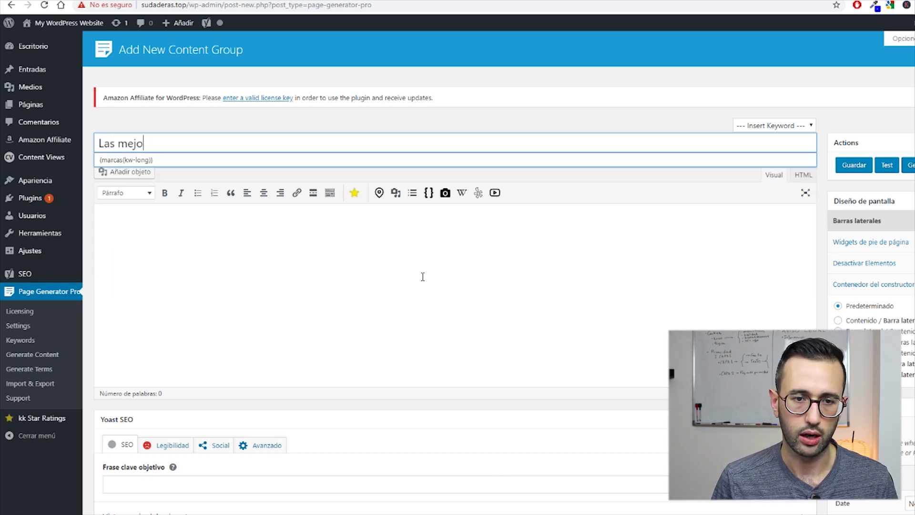
pyautogui.write('res sudade')
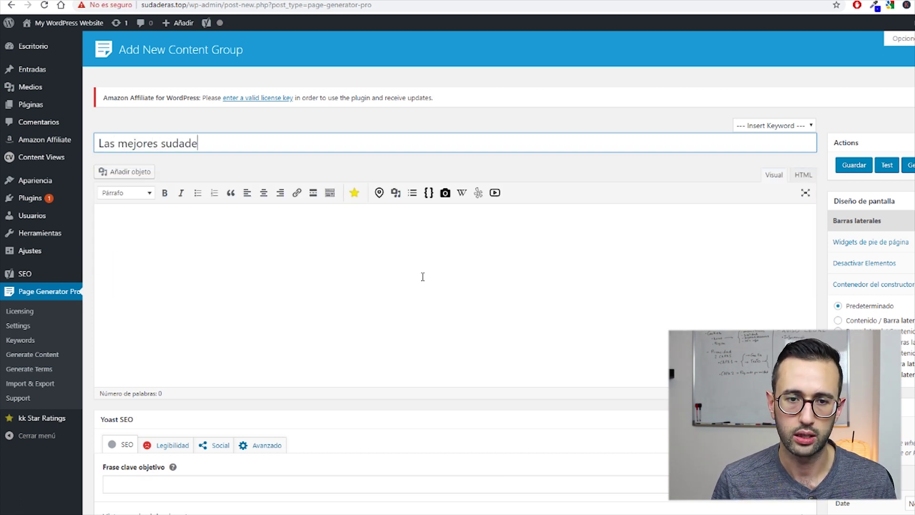
pyautogui.write('ras de la marca')
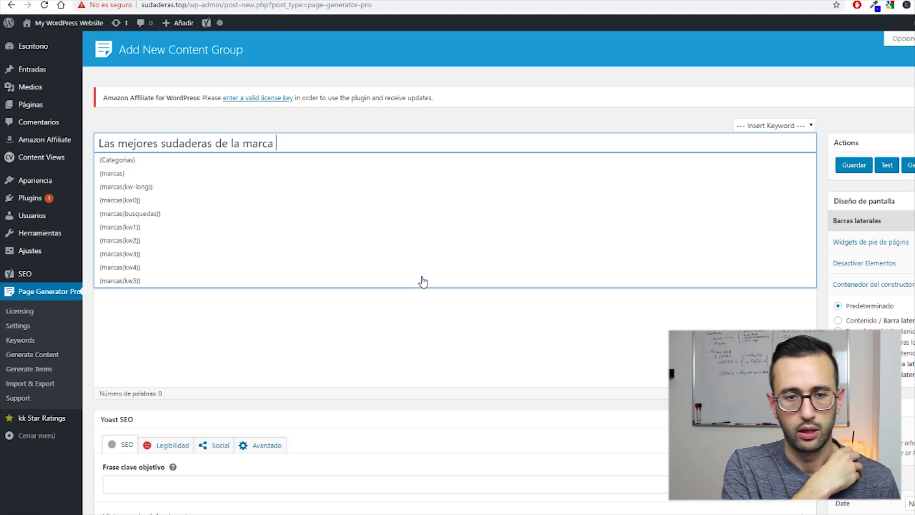
pyautogui.click(162, 206)
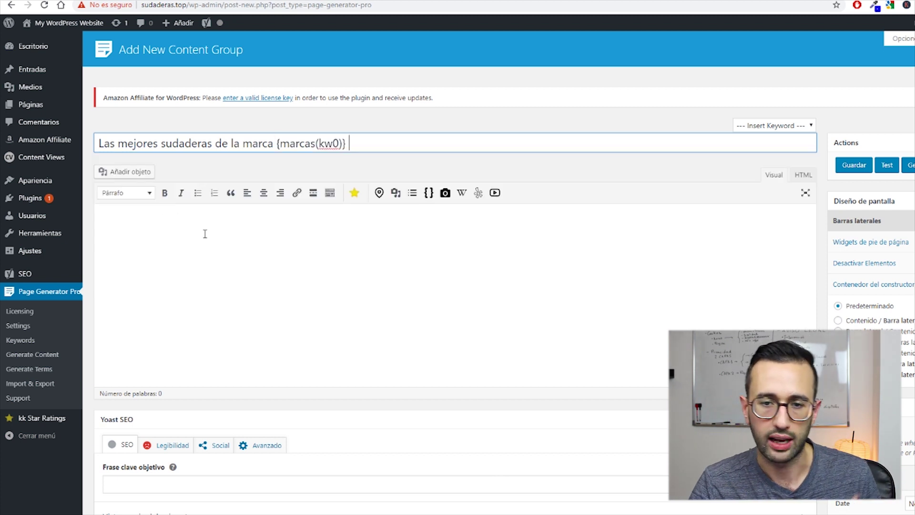
# Step: Examine the kw-long and kw0 columns in the spreadsheet to compare full keywords with bare brand names, including repeated brands
pyautogui.hotkey('alt', 'Tab')
pyautogui.click(193, 138)
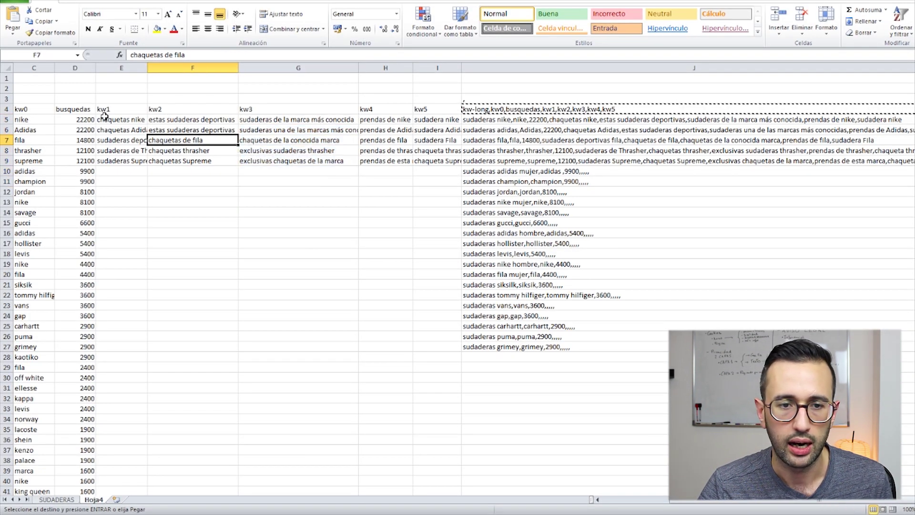
pyautogui.moveTo(48, 123); pyautogui.dragTo(29, 464)
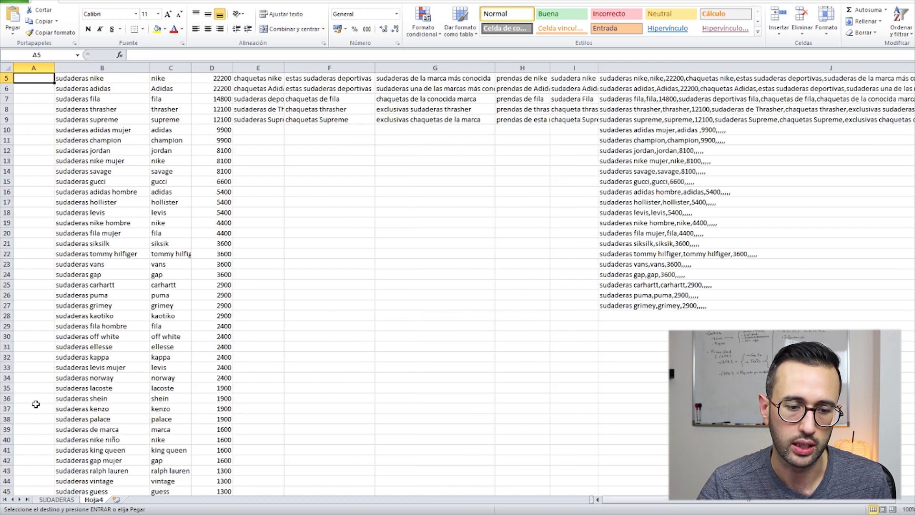
pyautogui.scroll(2, 57, 383)
pyautogui.moveTo(171, 120); pyautogui.dragTo(180, 161)
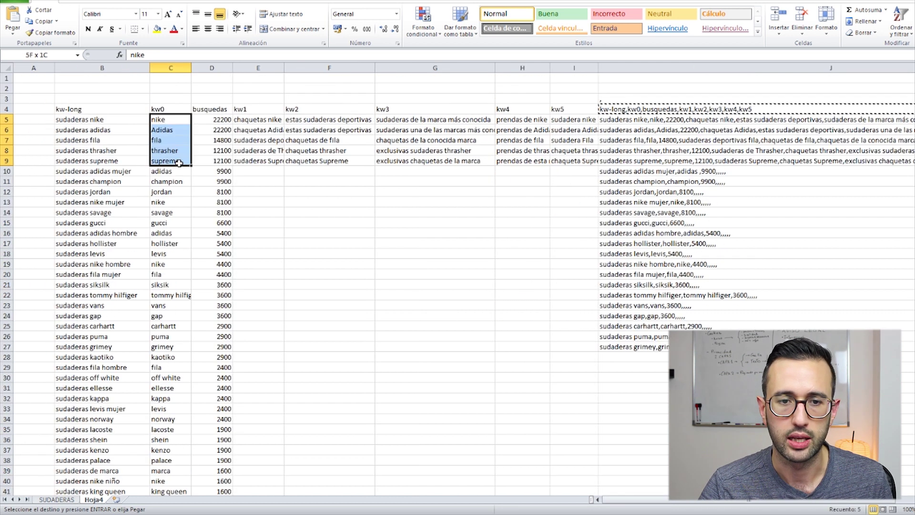
pyautogui.scroll(-2, 174, 165)
pyautogui.click(163, 421)
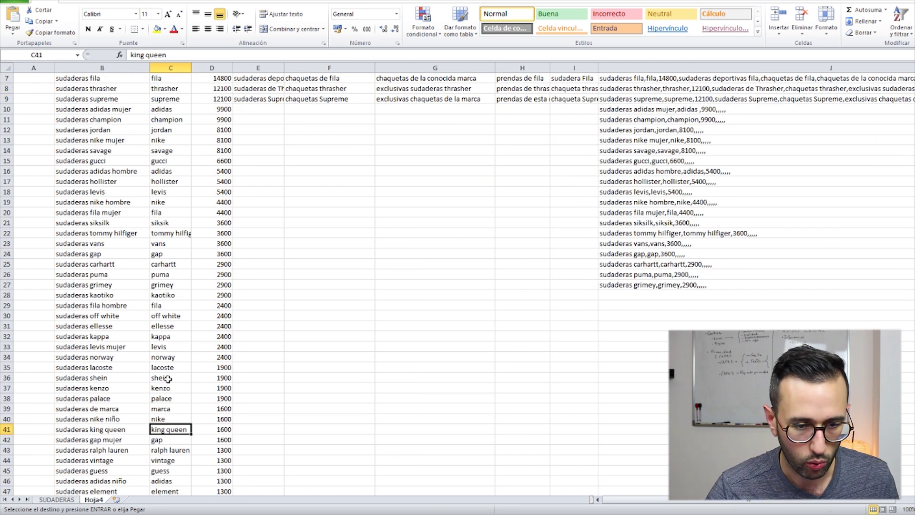
pyautogui.click(108, 421)
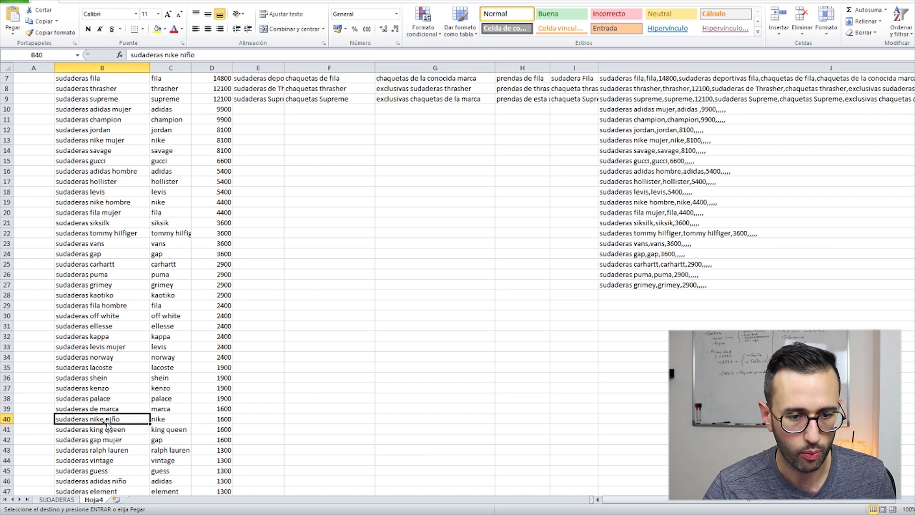
pyautogui.scroll(2, 108, 421)
pyautogui.moveTo(119, 119); pyautogui.dragTo(126, 331)
pyautogui.click(165, 128)
pyautogui.moveTo(108, 120); pyautogui.dragTo(107, 379)
pyautogui.click(101, 368)
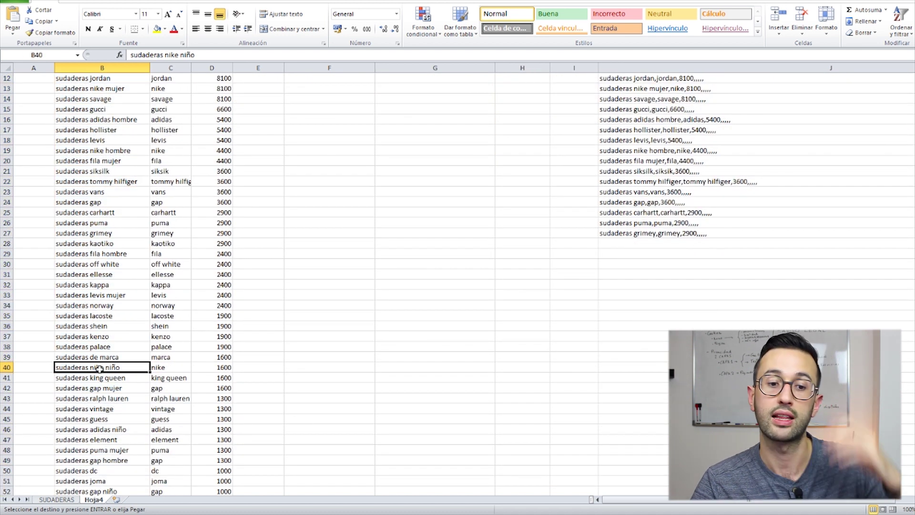
pyautogui.scroll(4, 102, 335)
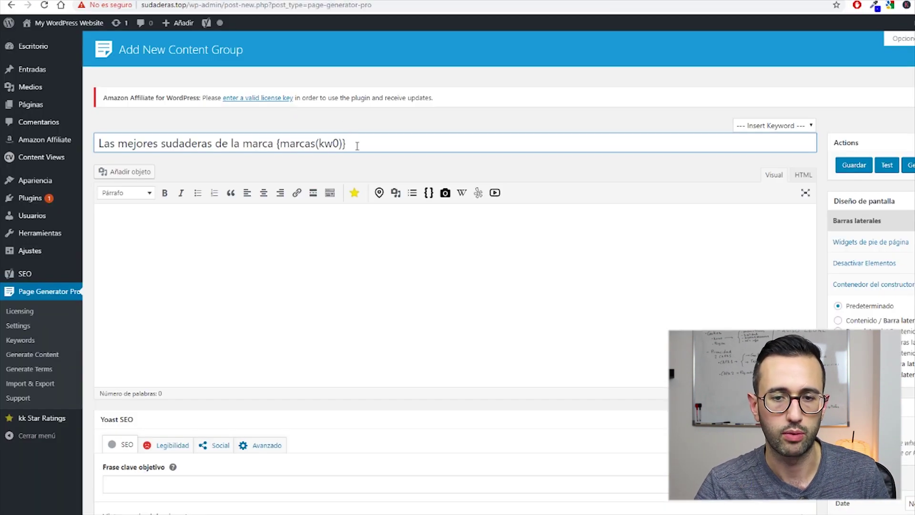
# Step: Replace everything after "Las mejores" in the content group title with the {marcas(kw-long)} variable
pyautogui.moveTo(358, 145); pyautogui.dragTo(162, 144)
pyautogui.press('BackSpace')
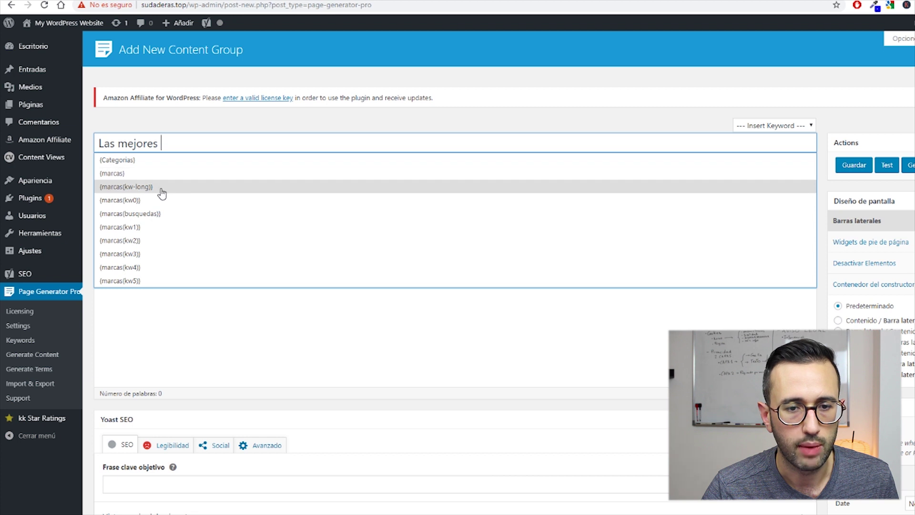
pyautogui.click(160, 188)
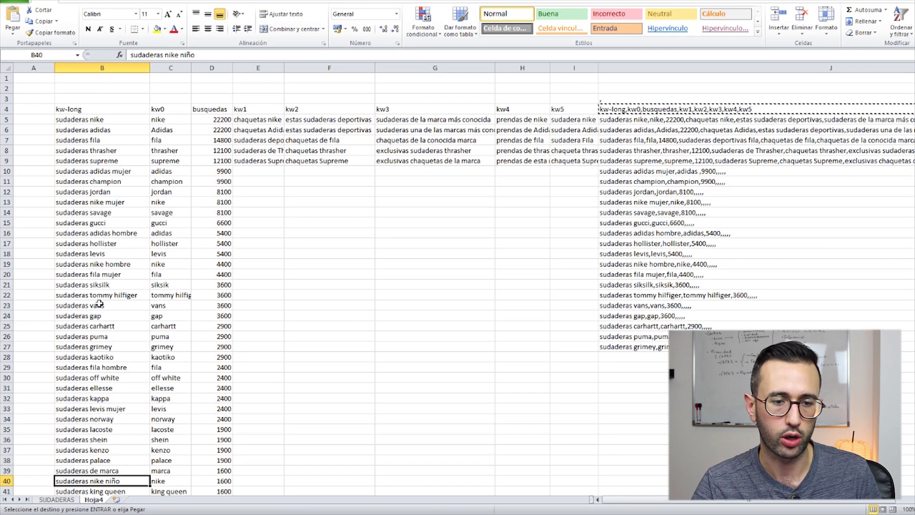
# Step: Review the kw-long entries in the spreadsheet, such as "sudaderas tommy hilfiger" and "sudaderas nike niño", as title endings
pyautogui.click(100, 300)
pyautogui.click(100, 294)
pyautogui.scroll(-2, 127, 217)
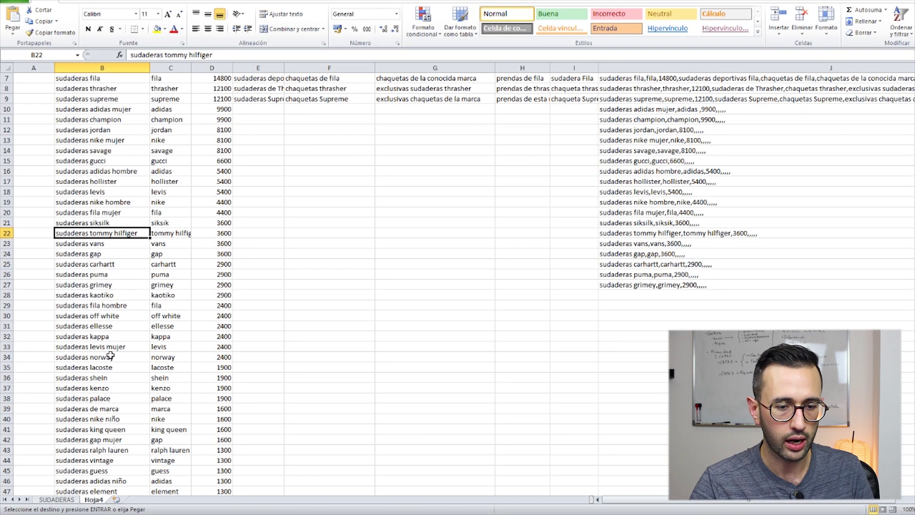
pyautogui.click(103, 418)
pyautogui.scroll(1, 110, 340)
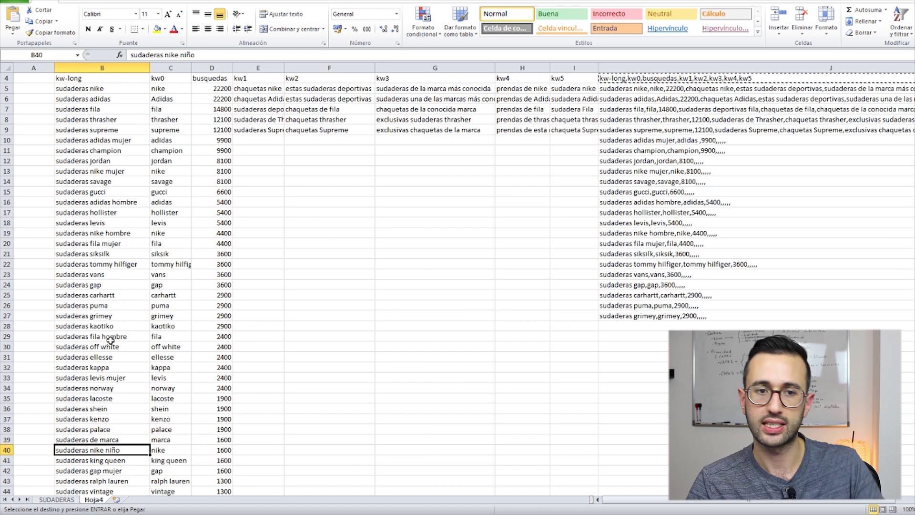
# Step: Compare the full keywords in the kw-long column with the brand names in the kw0 column, starting from the "sudaderas nike" row
pyautogui.click(95, 91)
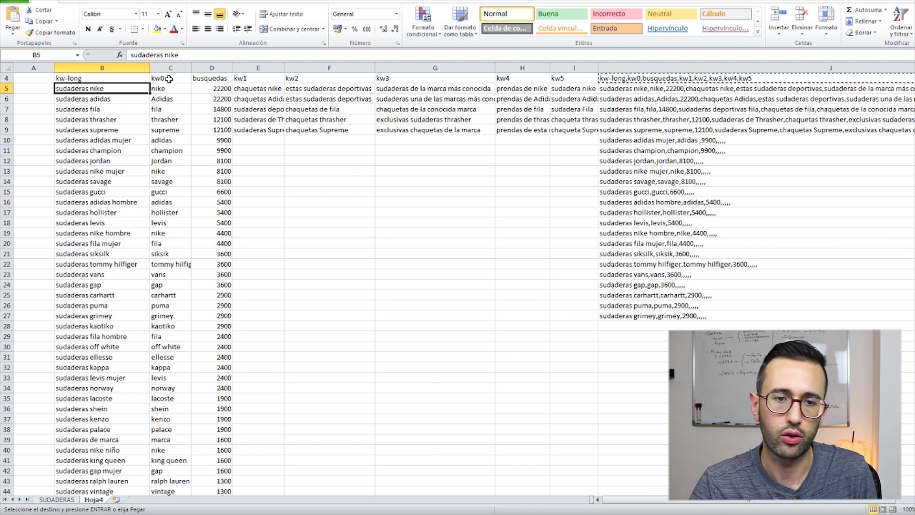
pyautogui.moveTo(162, 88); pyautogui.dragTo(147, 384)
pyautogui.moveTo(161, 108); pyautogui.dragTo(161, 387)
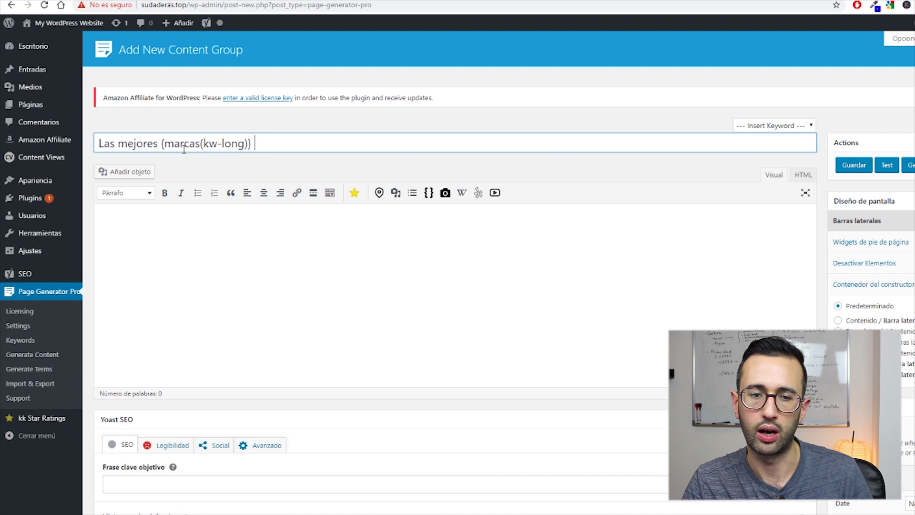
# Step: Turn "mejores" in the content group title into a spin group by opening a curly bracket before it and adding the alternative "más bonitas"
pyautogui.doubleClick(249, 143)
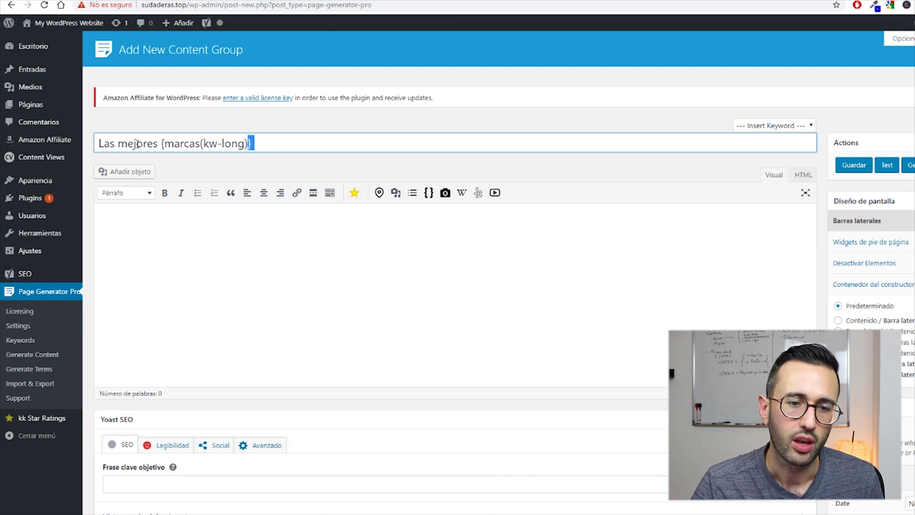
pyautogui.click(153, 143)
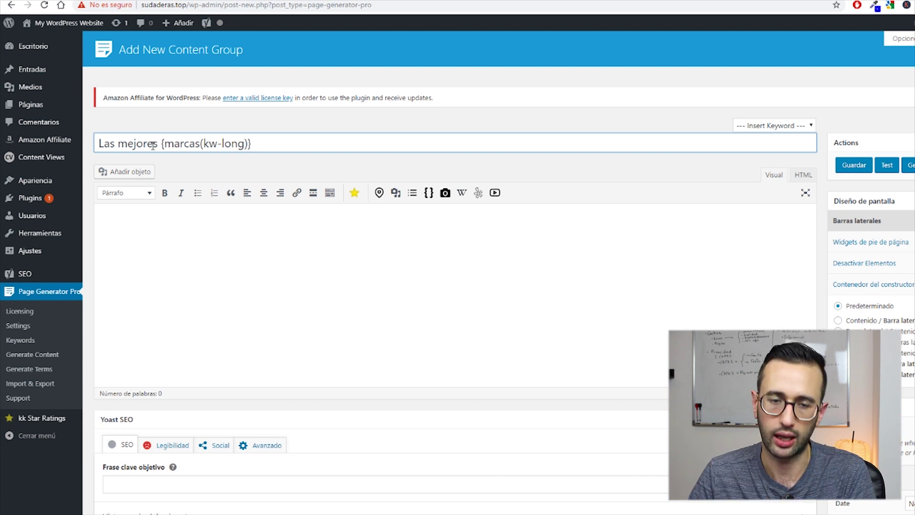
pyautogui.moveTo(158, 143); pyautogui.dragTo(164, 143)
pyautogui.click(161, 143)
pyautogui.click(118, 143)
pyautogui.write('{')
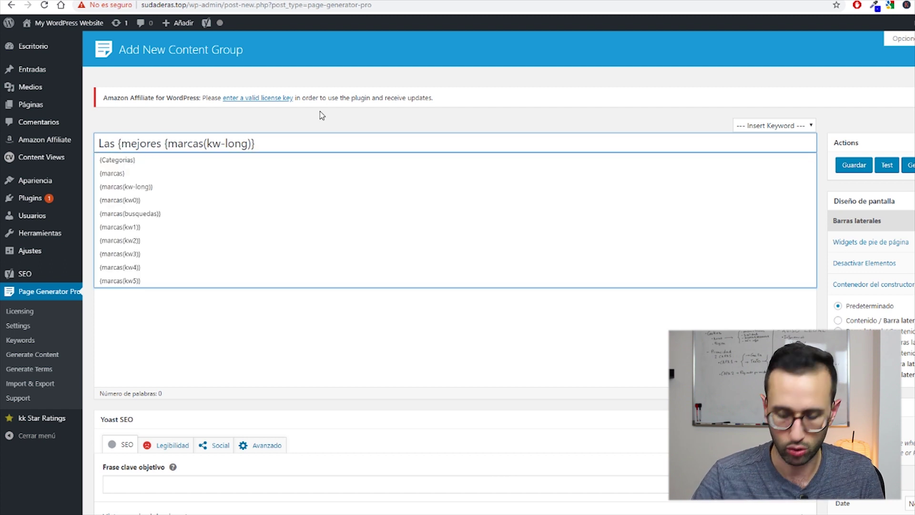
pyautogui.write('}')
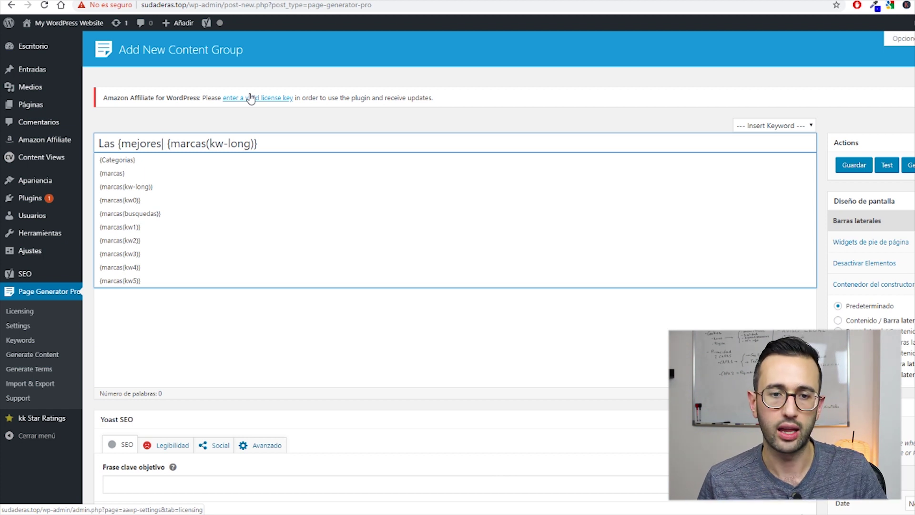
pyautogui.write('|más bonita')
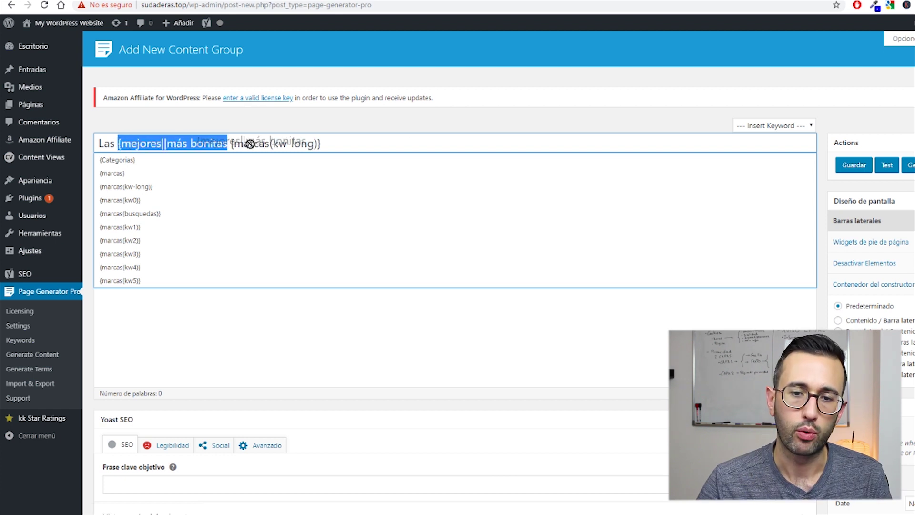
# Step: Move the "{mejores||más bonitas" group after {marcas(kw-long)} in the title and shift the separating space inside the opening bracket
pyautogui.moveTo(219, 143); pyautogui.dragTo(326, 149)
pyautogui.click(326, 150)
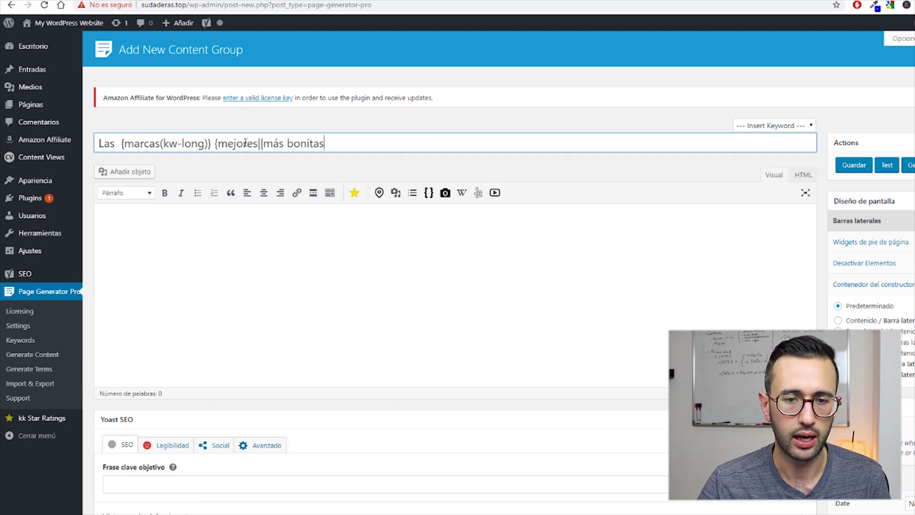
pyautogui.moveTo(261, 143); pyautogui.dragTo(219, 143)
pyautogui.click(115, 148)
pyautogui.press('Right')
pyautogui.press('Right')
pyautogui.press('BackSpace')
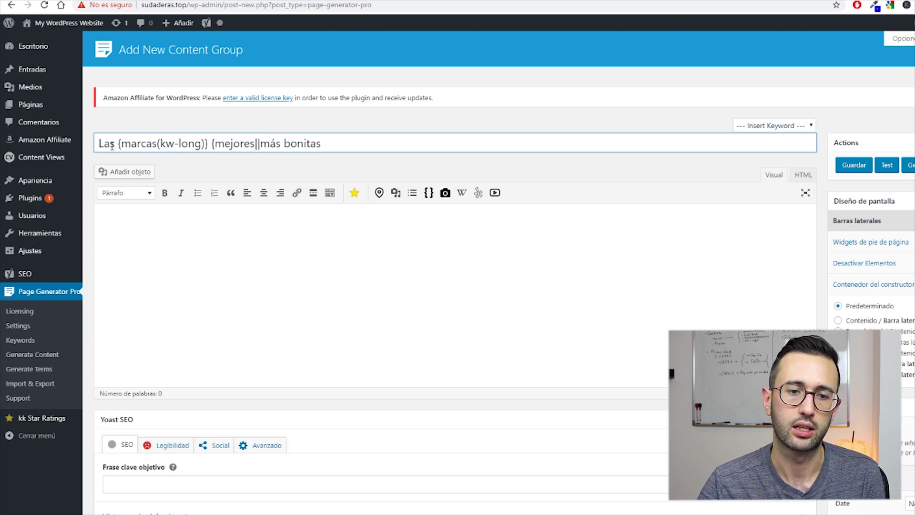
pyautogui.click(213, 144)
pyautogui.press('BackSpace')
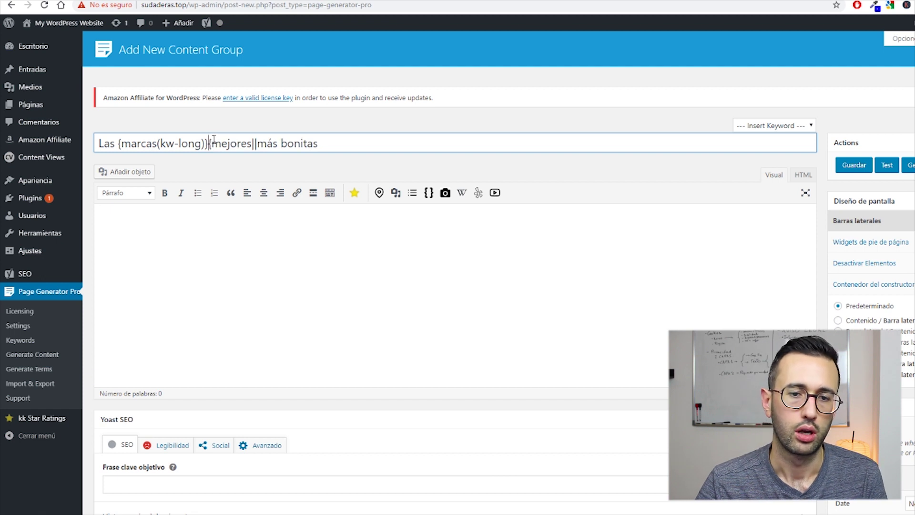
pyautogui.click(213, 143)
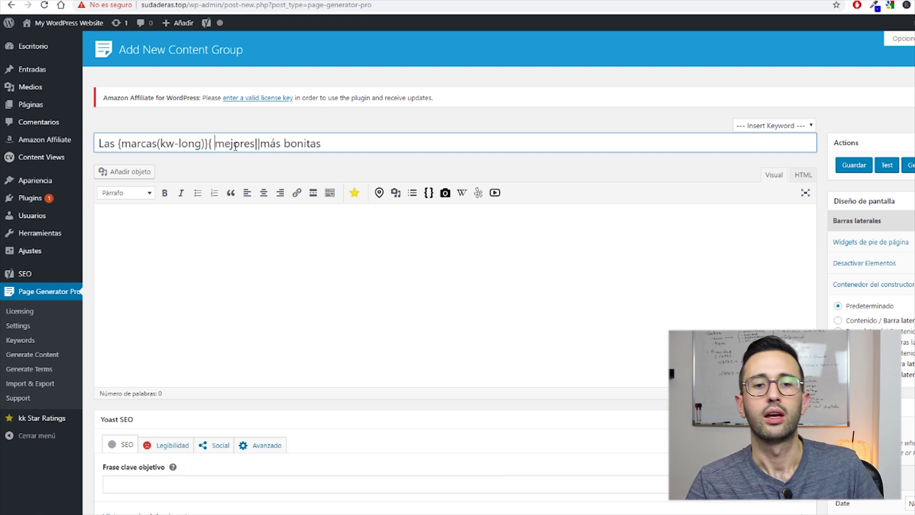
# Step: Replace "mejores" with "que más molan" in the title's spin group and put a space before the "más bonitas" option
pyautogui.doubleClick(235, 147)
pyautogui.write('que más molan')
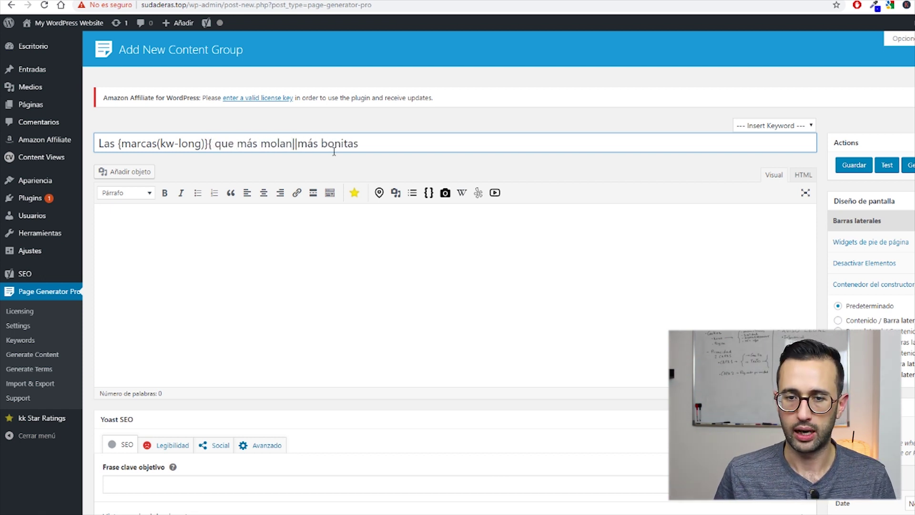
pyautogui.write('}')
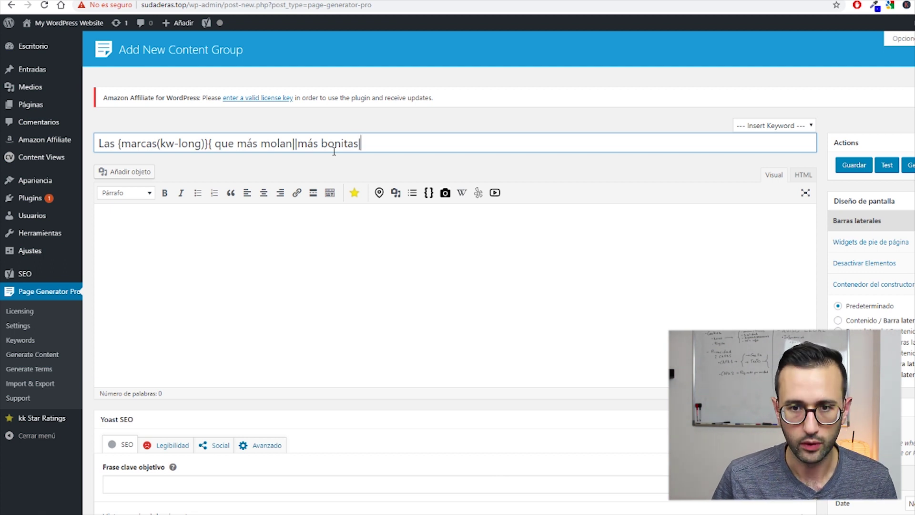
pyautogui.click(299, 143)
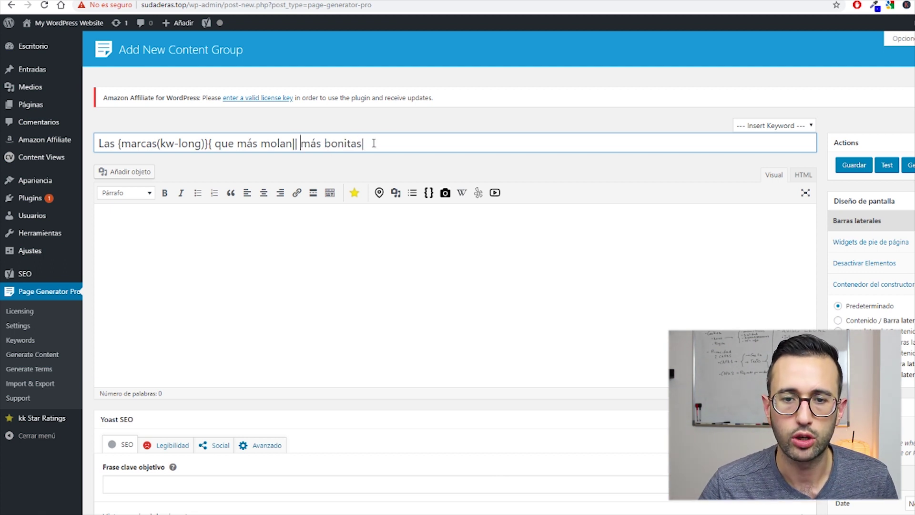
# Step: Append the title options "que más lo están petando", "que todo el mundo desea" and "de esta temporada", separated by vertical bars
pyautogui.write('que más l')
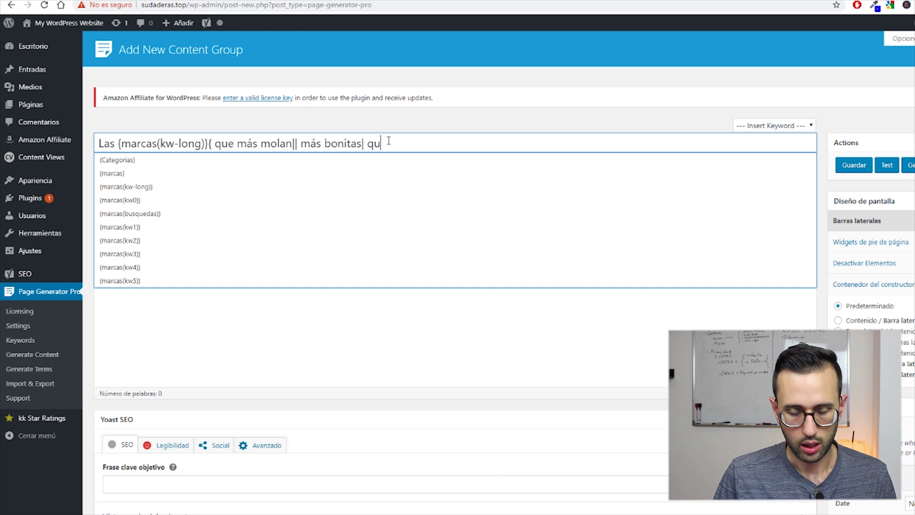
pyautogui.write('o están')
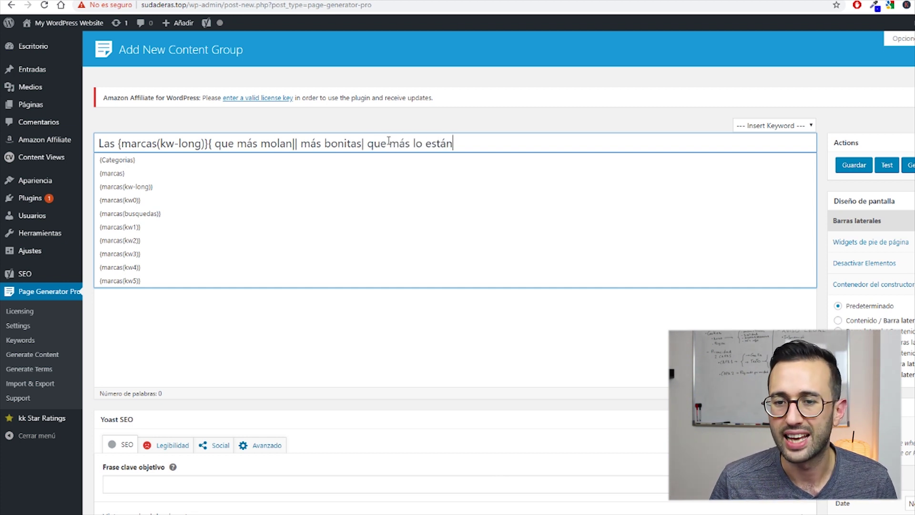
pyautogui.write(' petando| que to')
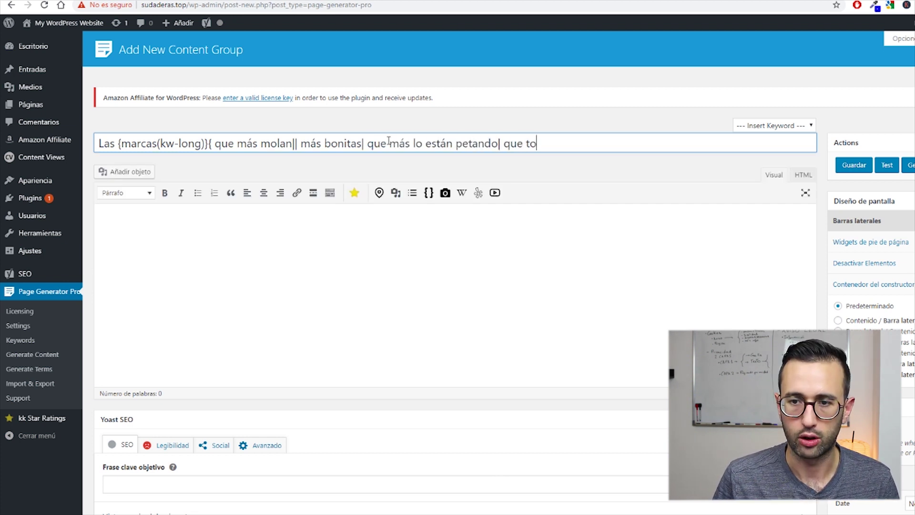
pyautogui.write('do el mun')
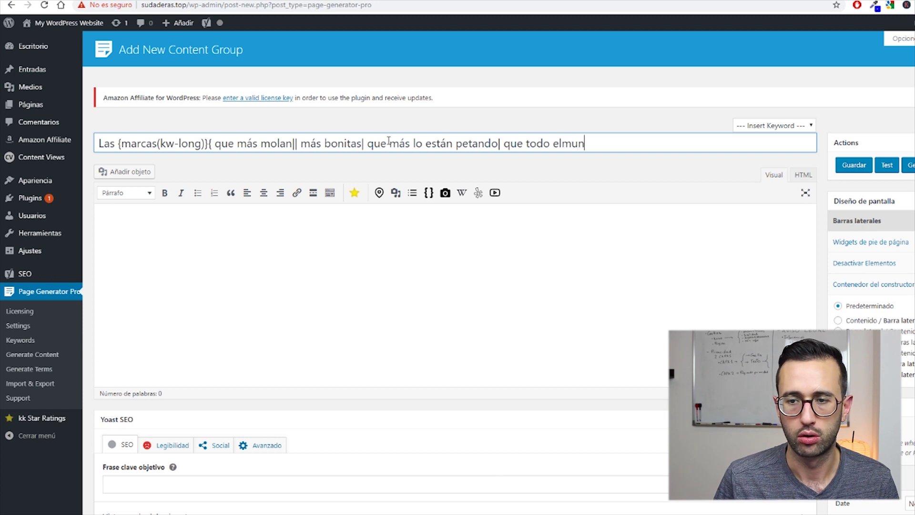
pyautogui.write('do desea| de esta temporada')
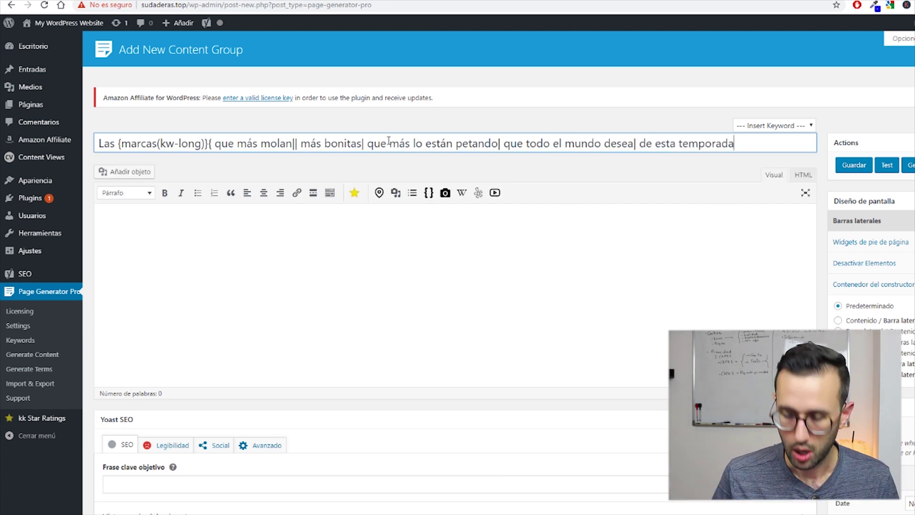
# Step: Close the title's spin group with a curly bracket after "de esta temporada" and move on to the content body
pyautogui.click(210, 143)
pyautogui.write('{')
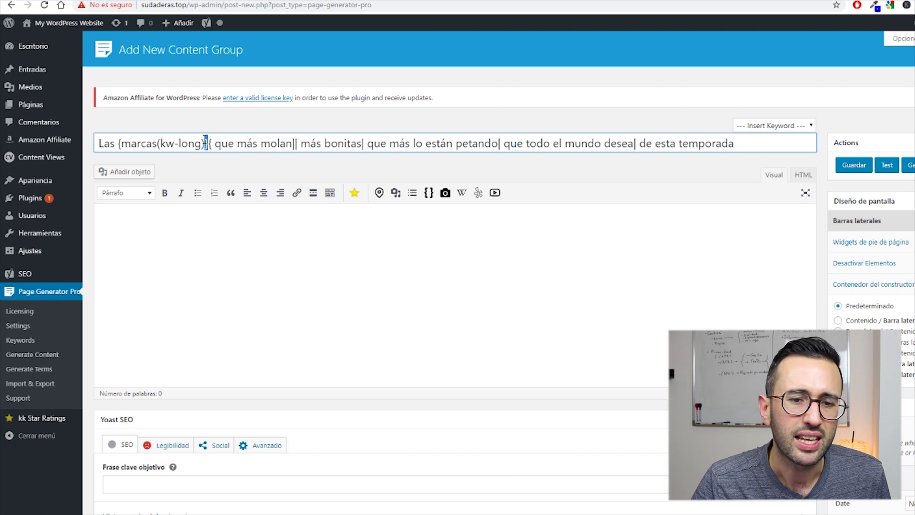
pyautogui.click(750, 143)
pyautogui.write('}')
pyautogui.click(309, 281)
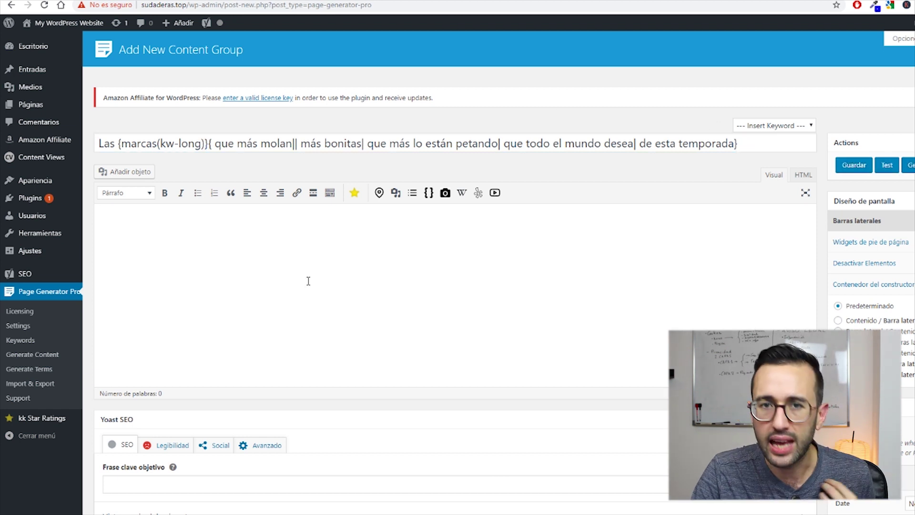
# Step: Begin the shortcode [amazon bestseller=" below the line "Compra ya las {marcas(kw3)} más bonitas:" in the content body
pyautogui.scroll(-1, 280, 231)
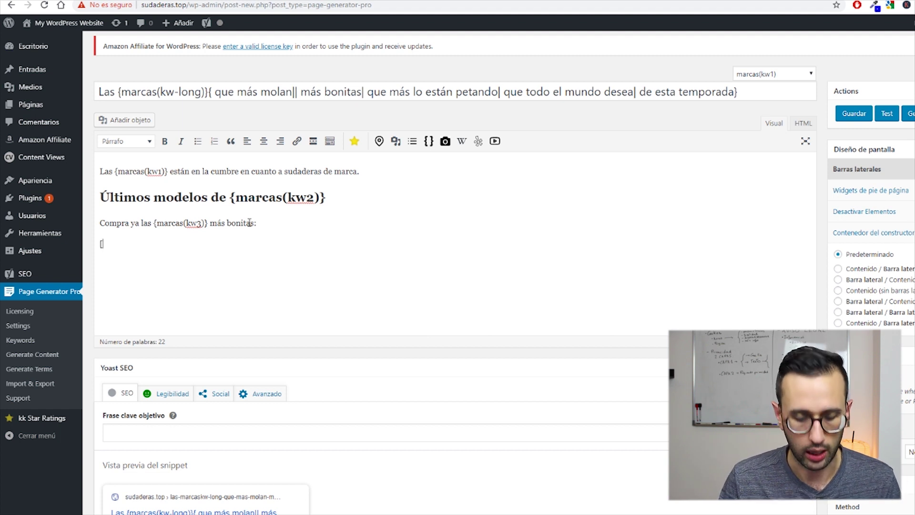
pyautogui.write('amazon bestseller')
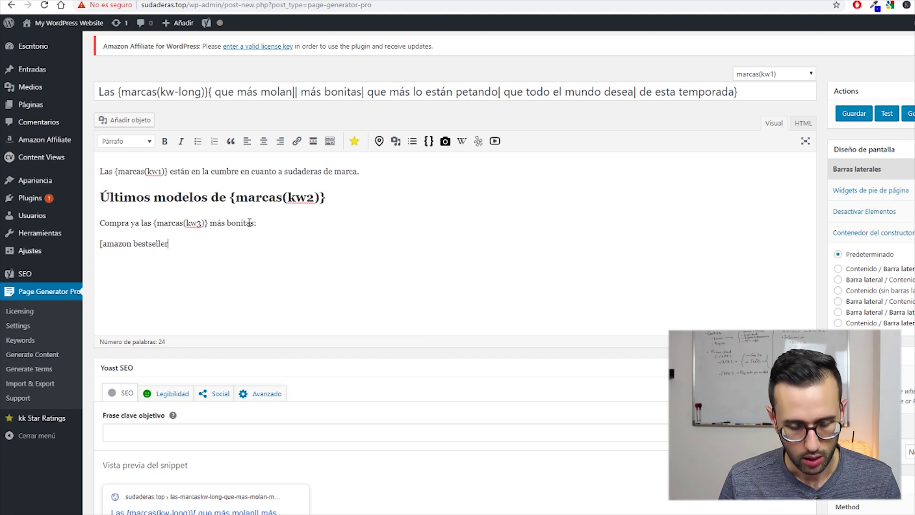
pyautogui.write('0')
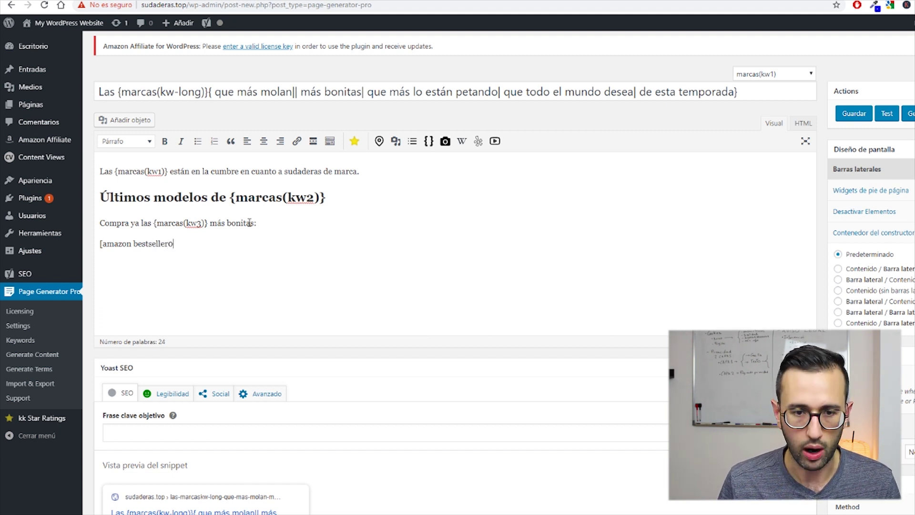
pyautogui.press('BackSpace')
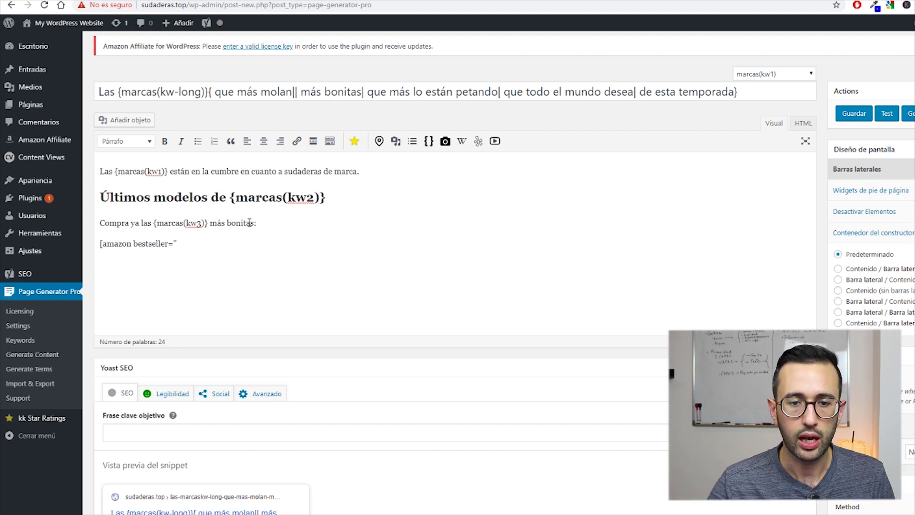
# Step: Copy the {marcas(kw3)} variable into the shortcode's bestseller value and change it to {marcas(kw1)}
pyautogui.moveTo(213, 226); pyautogui.dragTo(155, 218)
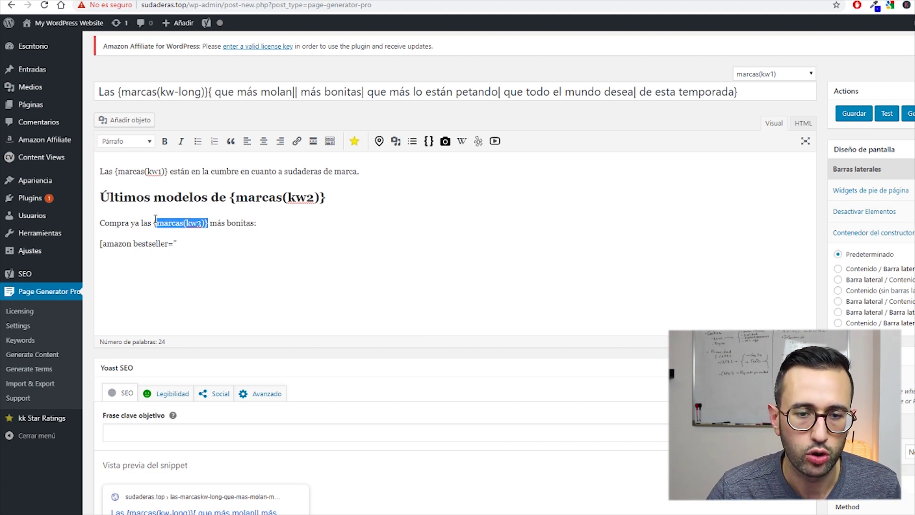
pyautogui.hotkey('ctrl', 'c')
pyautogui.click(185, 237)
pyautogui.hotkey('ctrl', 'v')
pyautogui.moveTo(222, 246); pyautogui.dragTo(225, 246)
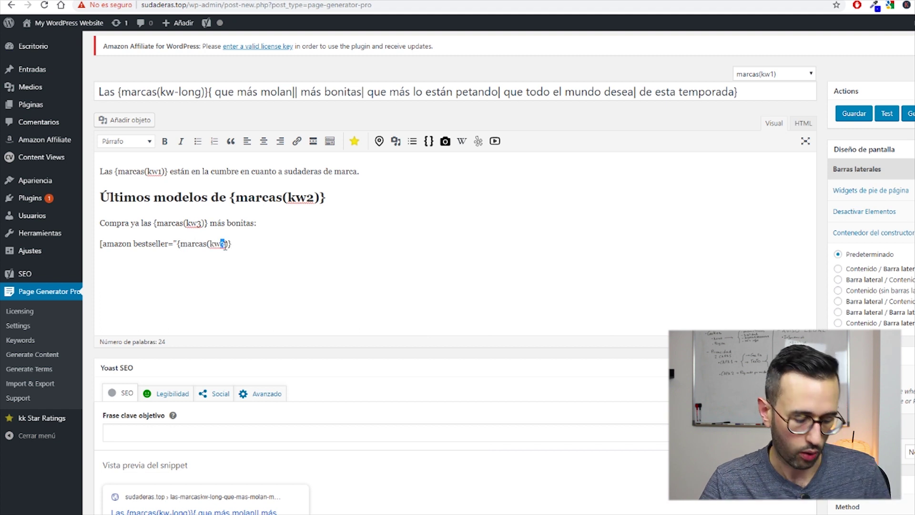
pyautogui.write('1')
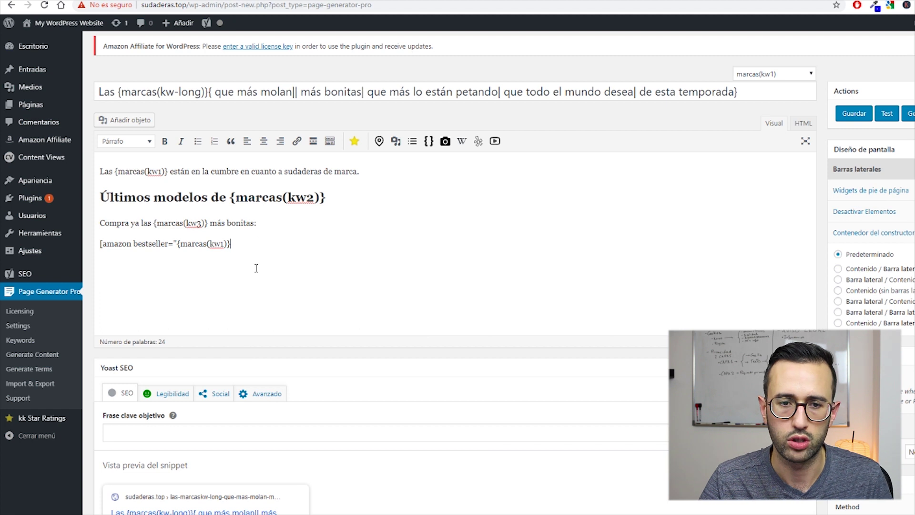
# Step: Replace the shortcode's bestseller value with the {marcas(kw-long)} variable copied from the title
pyautogui.click(208, 93)
pyautogui.moveTo(207, 93); pyautogui.dragTo(118, 93)
pyautogui.moveTo(231, 244); pyautogui.dragTo(177, 244)
pyautogui.hotkey('ctrl', 'v')
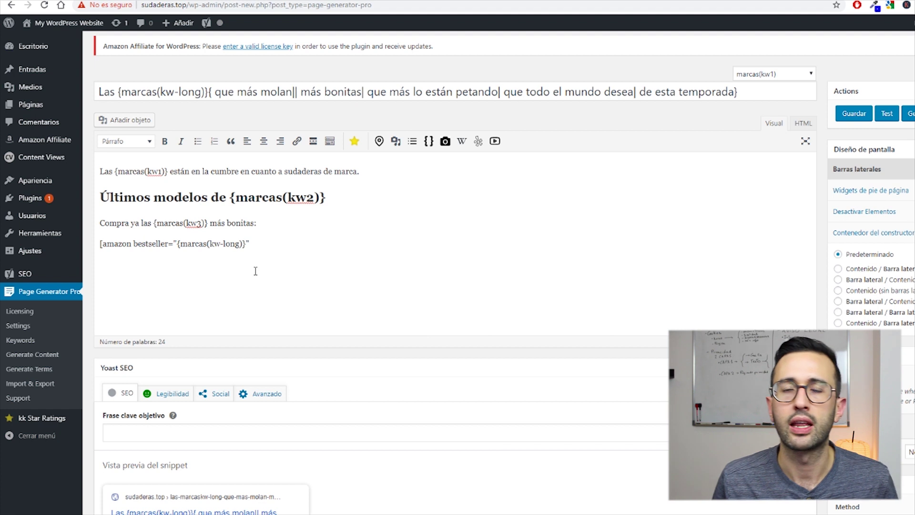
# Step: Complete the amazon bestseller shortcode with grid="4" and items="20"
pyautogui.write('grid="4')
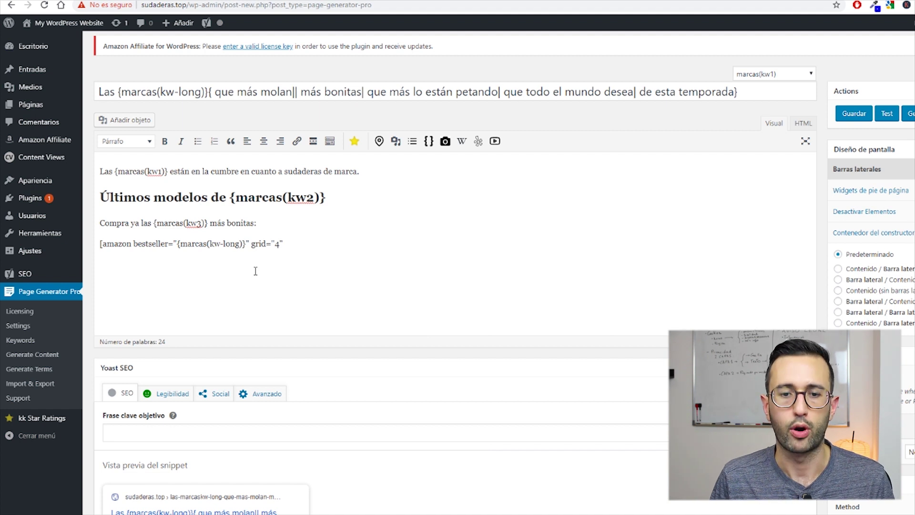
pyautogui.write('" imtems=')
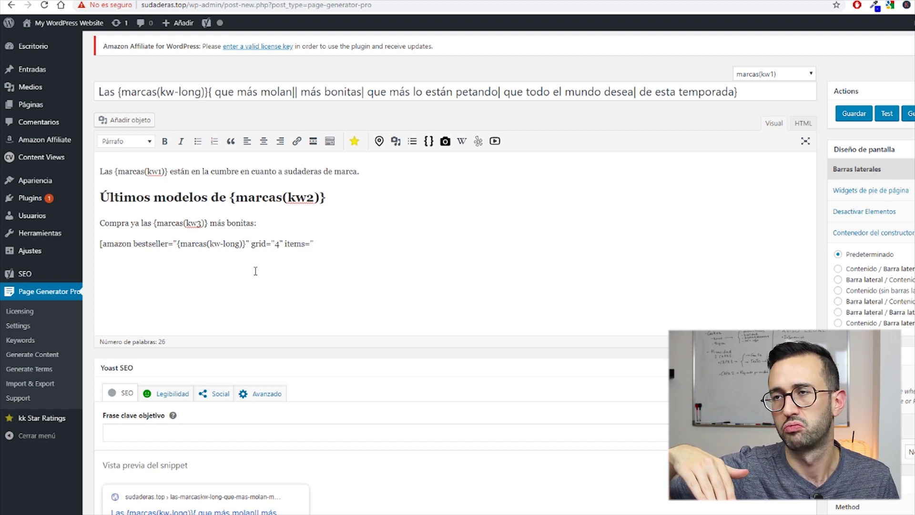
pyautogui.write('20')
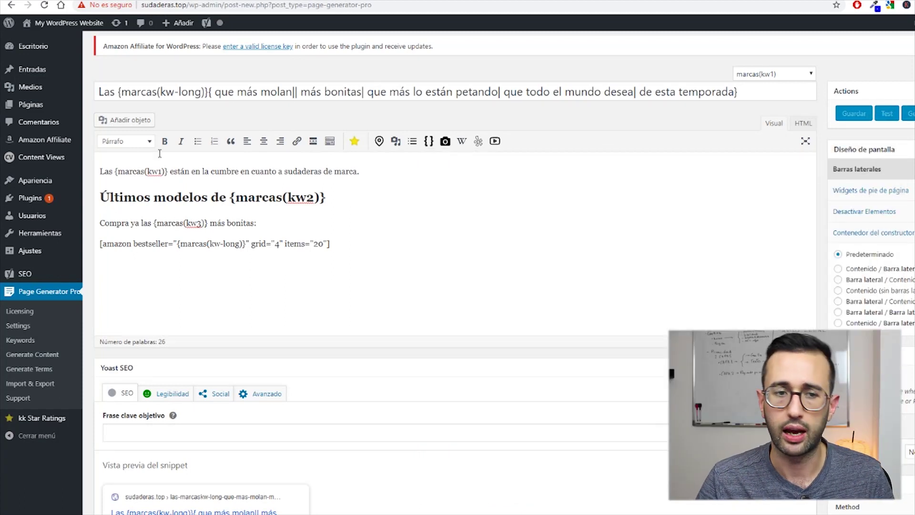
pyautogui.moveTo(38, 142)
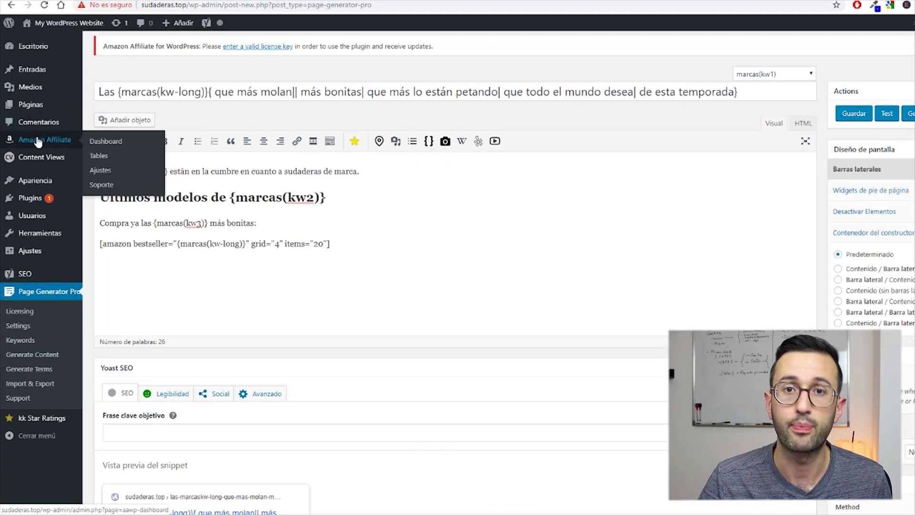
pyautogui.click(100, 171)
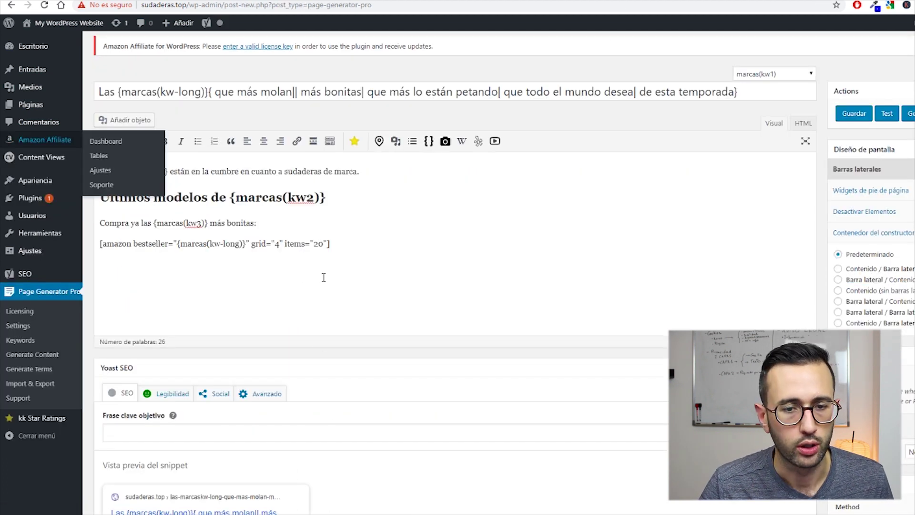
pyautogui.click(324, 278)
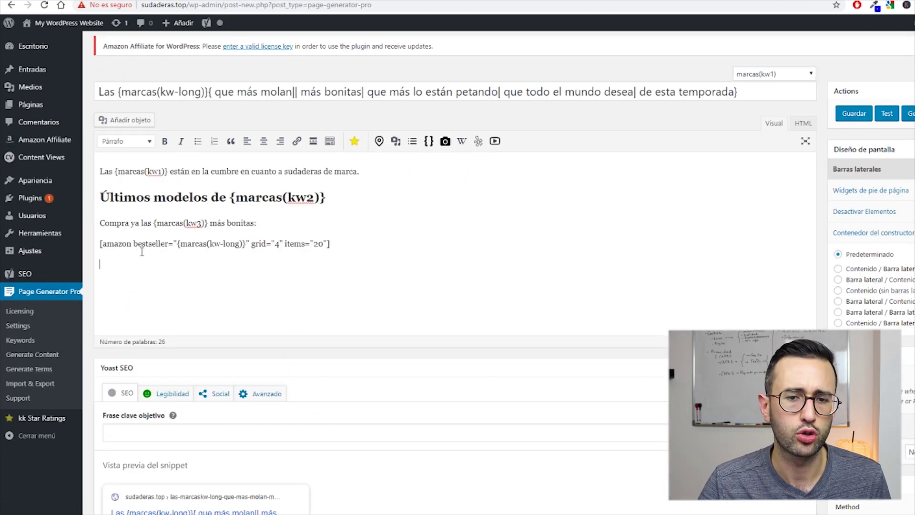
# Step: Add the line "Por qué comprar las {marcas(kw4)}" below the amazon shortcode, reusing the variable copied from the "Últimos modelos" heading
pyautogui.write('Por qué compra')
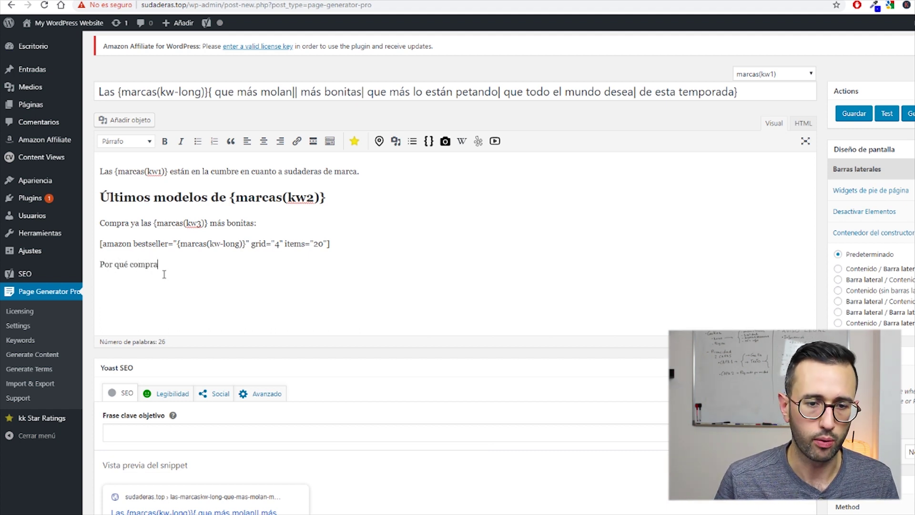
pyautogui.write('r las')
pyautogui.moveTo(336, 200); pyautogui.dragTo(230, 198)
pyautogui.hotkey('ctrl', 'c')
pyautogui.click(208, 260)
pyautogui.hotkey('ctrl', 'v')
pyautogui.press('BackSpace')
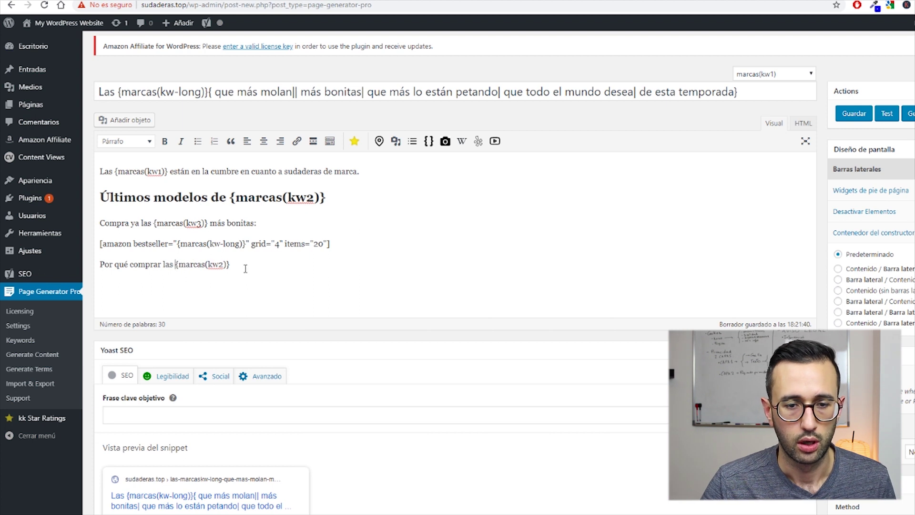
pyautogui.moveTo(219, 264); pyautogui.dragTo(227, 264)
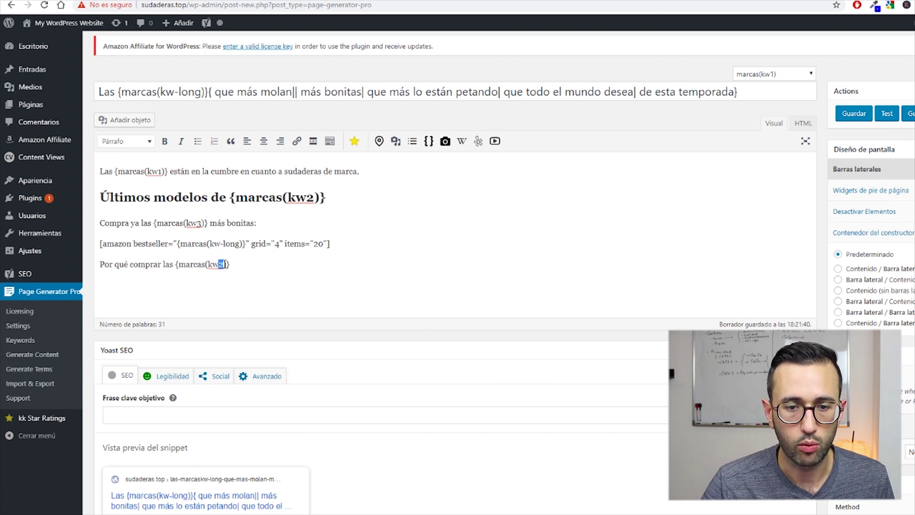
pyautogui.write('4')
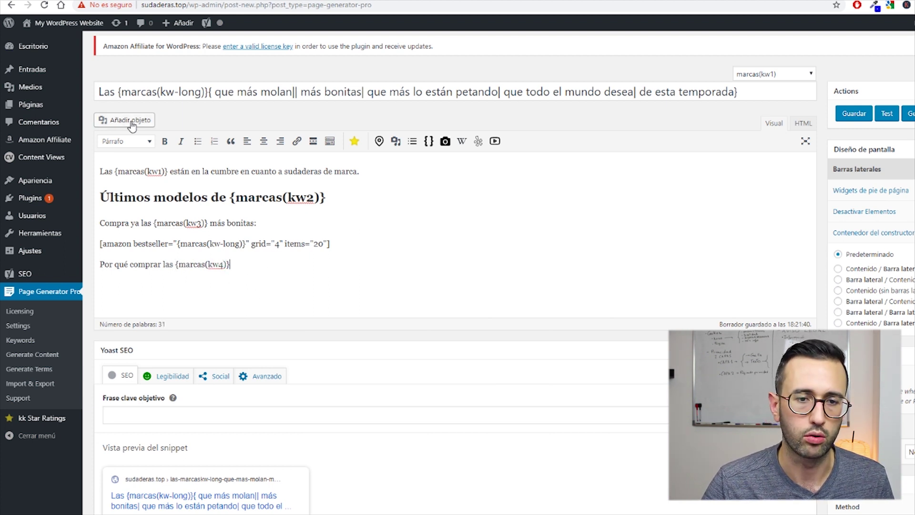
# Step: Format the line "Por qué comprar las {marcas(kw4)}" as a Título 2 heading
pyautogui.click(134, 142)
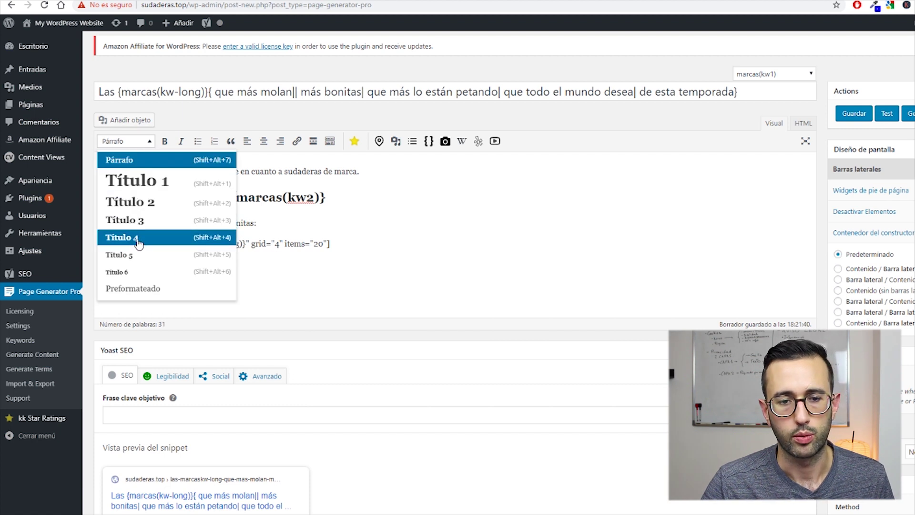
pyautogui.click(141, 221)
pyautogui.click(138, 142)
pyautogui.click(142, 204)
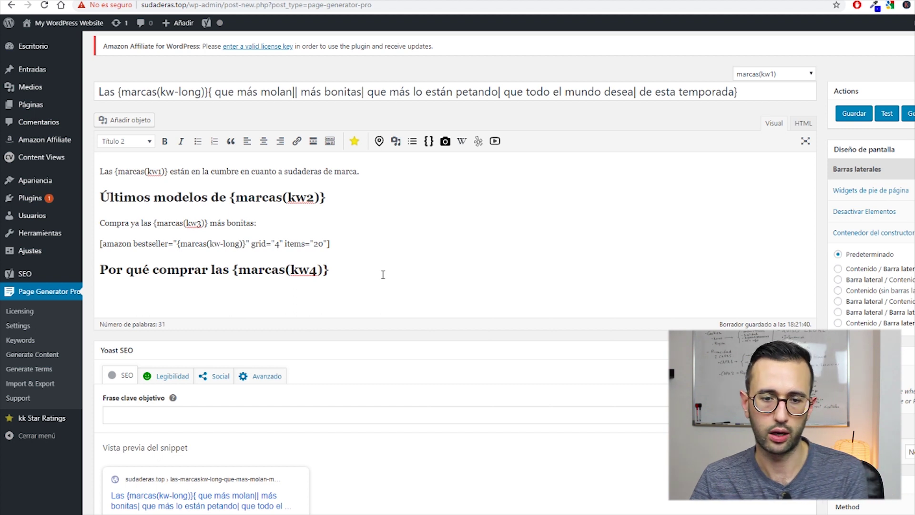
# Step: Add the placeholder paragraph "parrafo" below the "Por qué comprar las {marcas(kw4)}" heading, followed by an empty line
pyautogui.press('Return')
pyautogui.write('pararfo')
pyautogui.press('BackSpace')
pyautogui.press('BackSpace')
pyautogui.press('BackSpace')
pyautogui.press('BackSpace')
pyautogui.write('rafo')
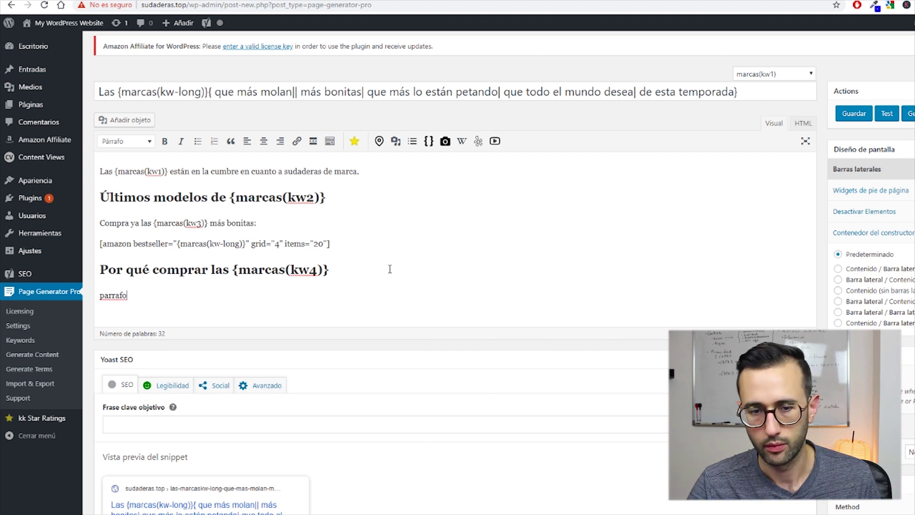
pyautogui.scroll(-1, 376, 269)
pyautogui.press('Return')
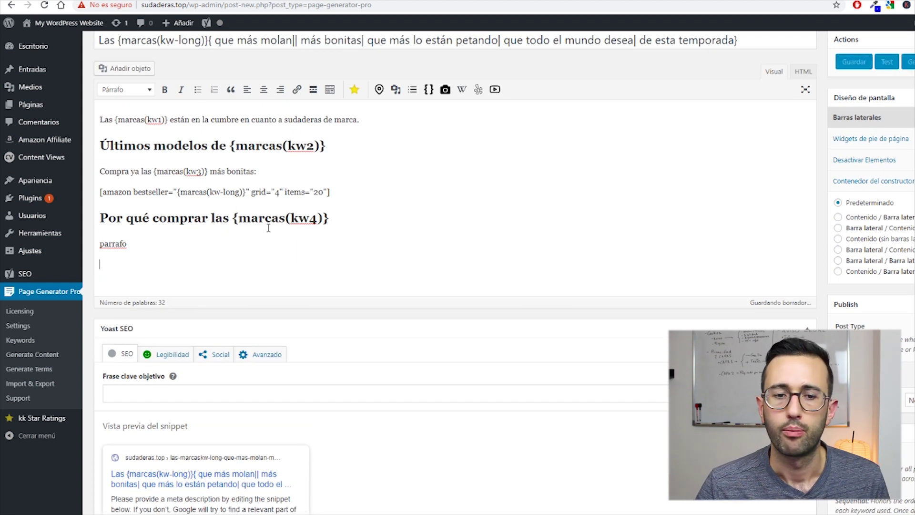
# Step: Set the content group's permalink to the {marcas(kw0)} keyword
pyautogui.scroll(-10, 198, 308)
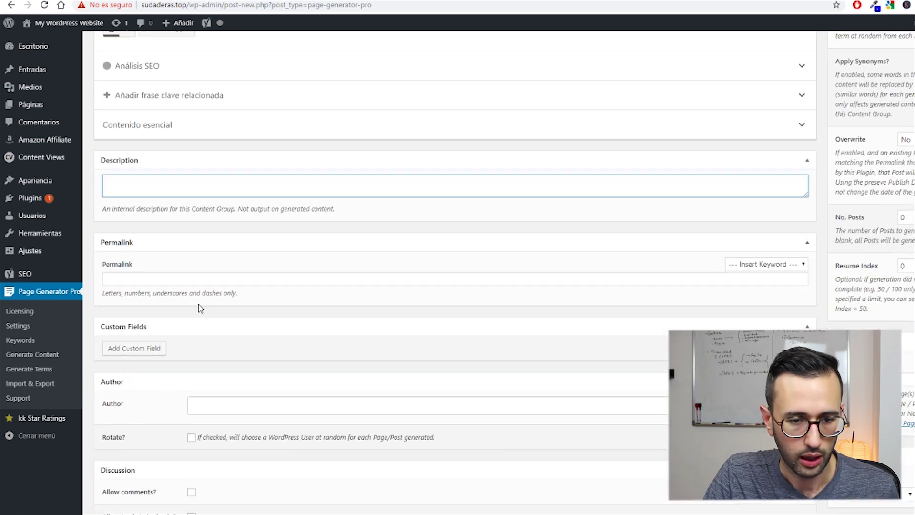
pyautogui.click(213, 279)
pyautogui.scroll(-1, 213, 240)
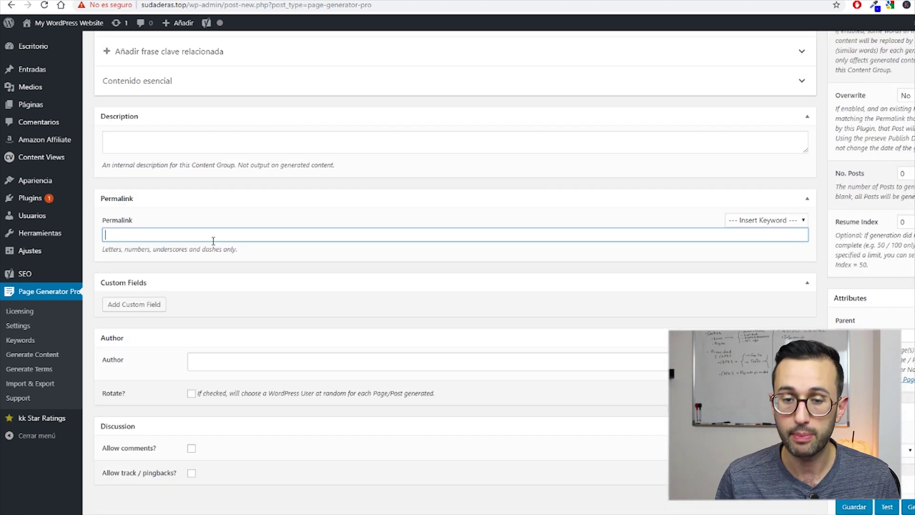
pyautogui.click(786, 222)
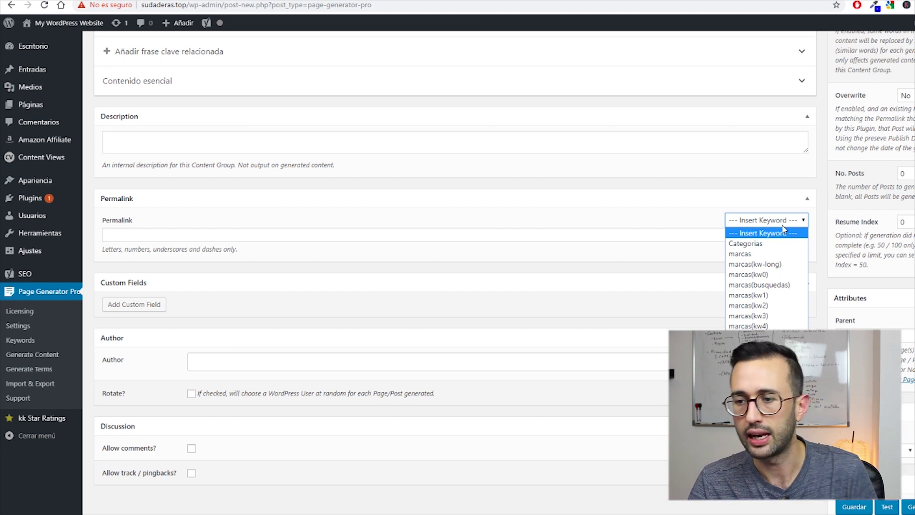
pyautogui.click(776, 274)
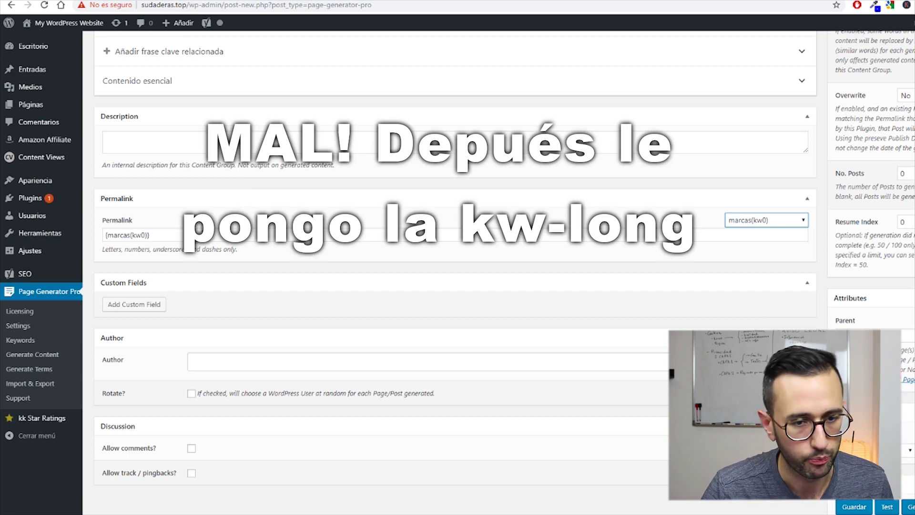
# Step: Add a custom field with the meta key "busquedas"
pyautogui.scroll(-2, 455, 267)
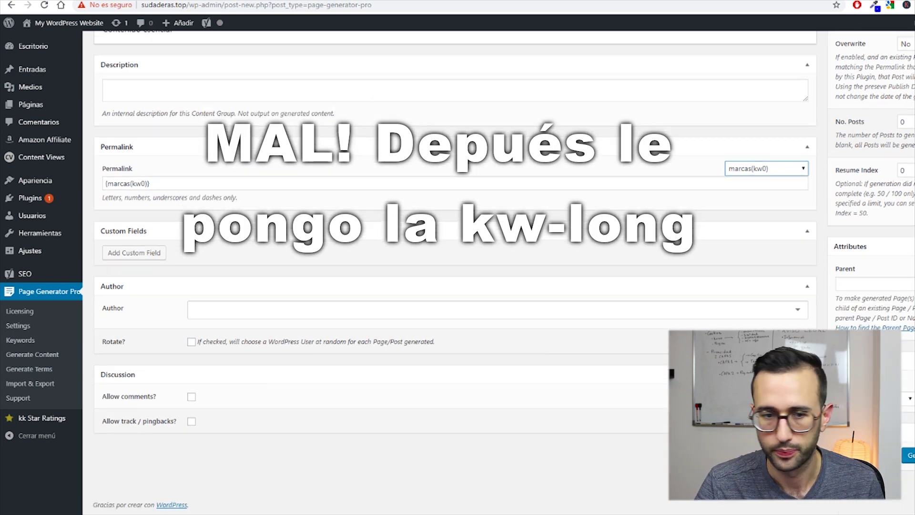
pyautogui.click(145, 255)
pyautogui.click(163, 266)
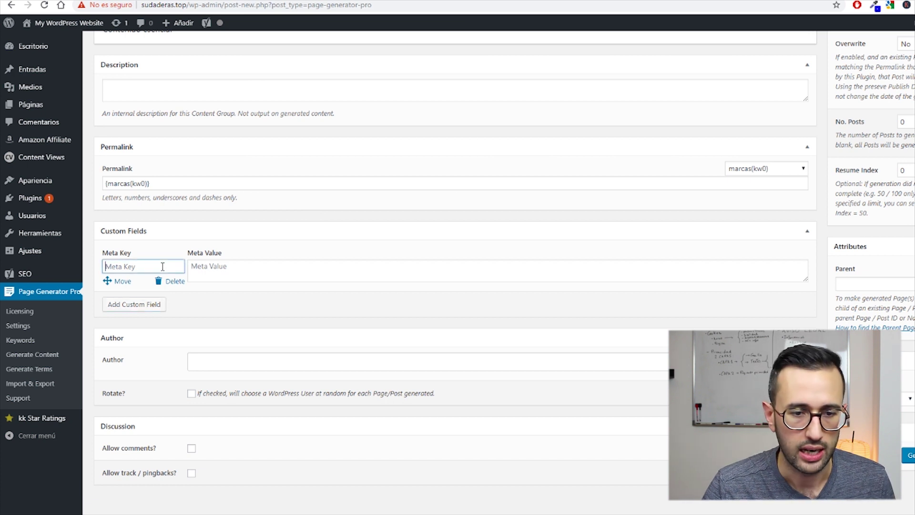
pyautogui.write('busquedas')
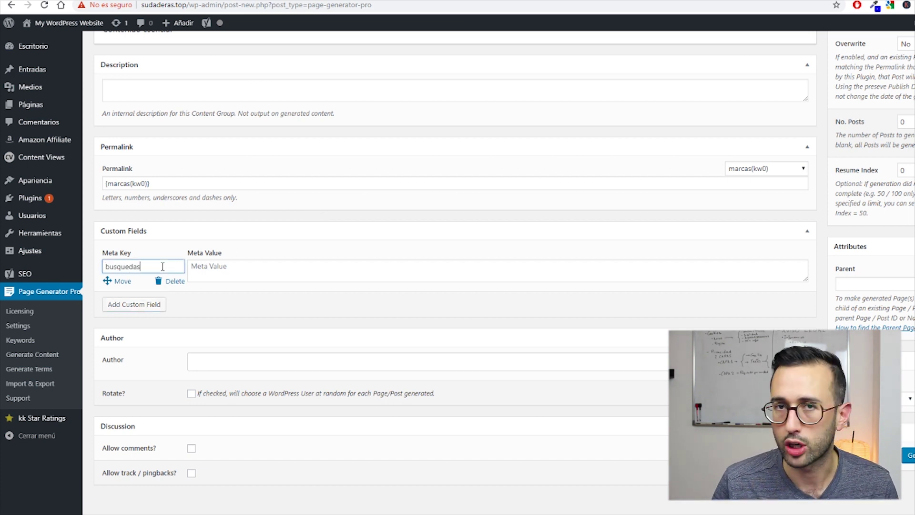
# Step: Copy the {marcas(kw-long)} variable from the amazon shortcode into the busquedas custom field's meta value
pyautogui.click(243, 260)
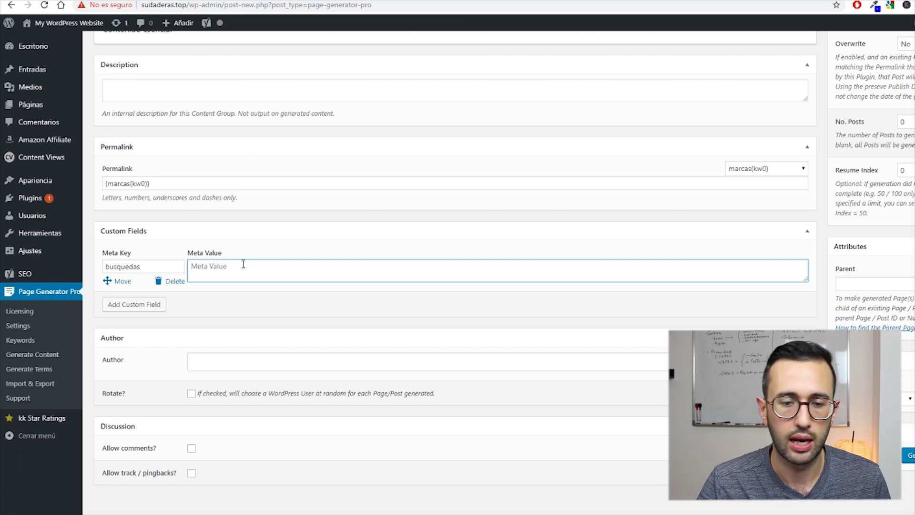
pyautogui.scroll(8, 261, 223)
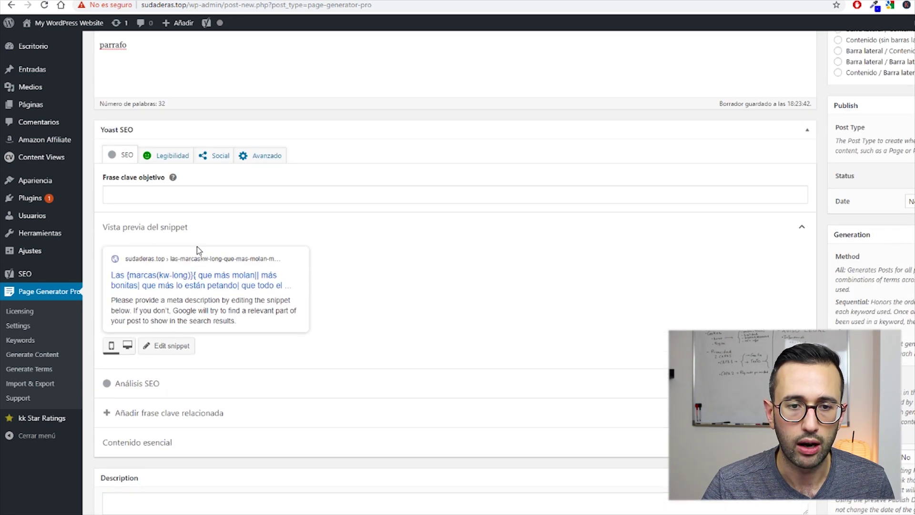
pyautogui.scroll(5, 199, 251)
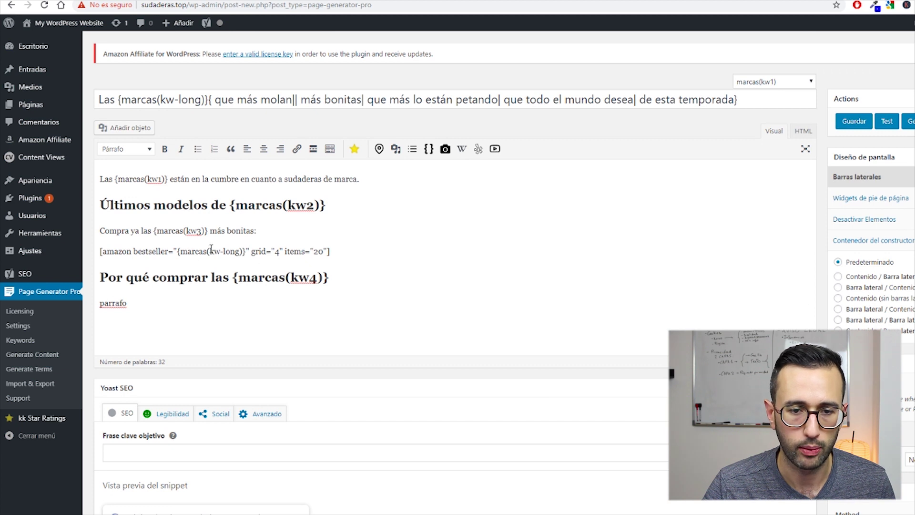
pyautogui.moveTo(247, 251); pyautogui.dragTo(178, 251)
pyautogui.hotkey('ctrl', 'c')
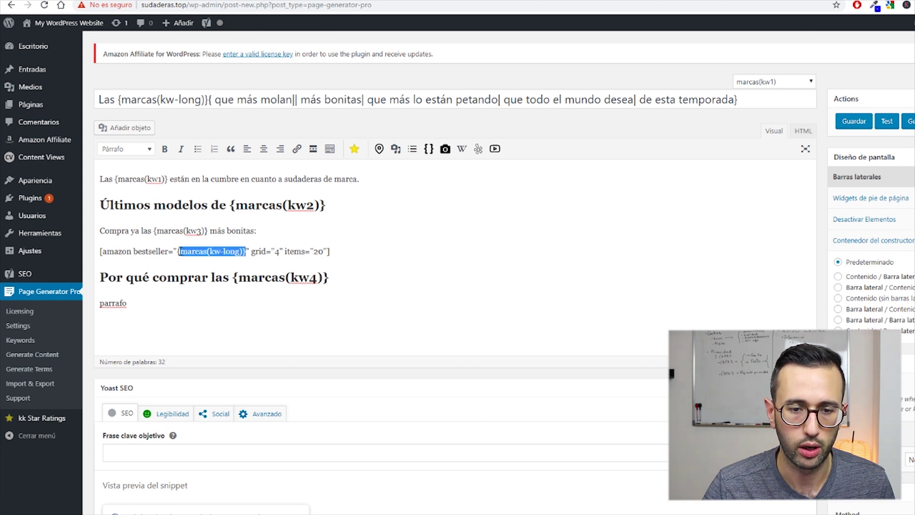
pyautogui.scroll(-12, 188, 257)
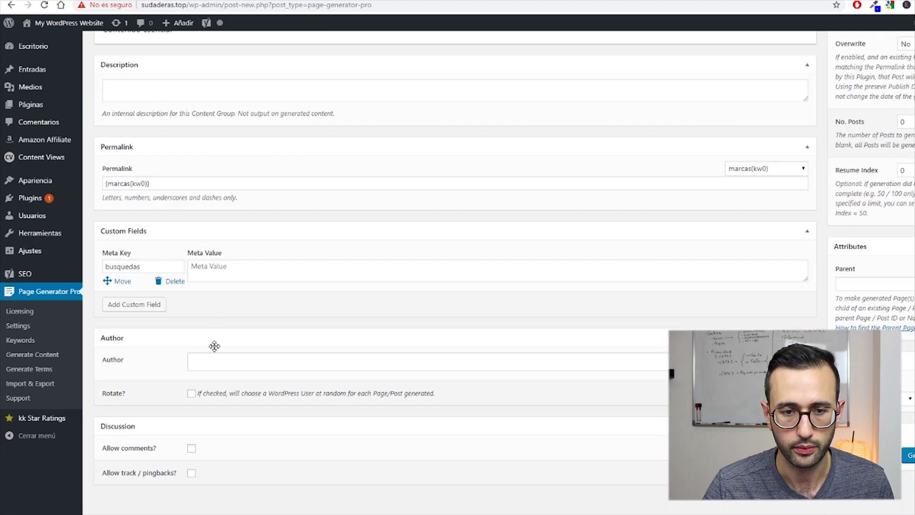
pyautogui.click(232, 267)
pyautogui.hotkey('ctrl', 'v')
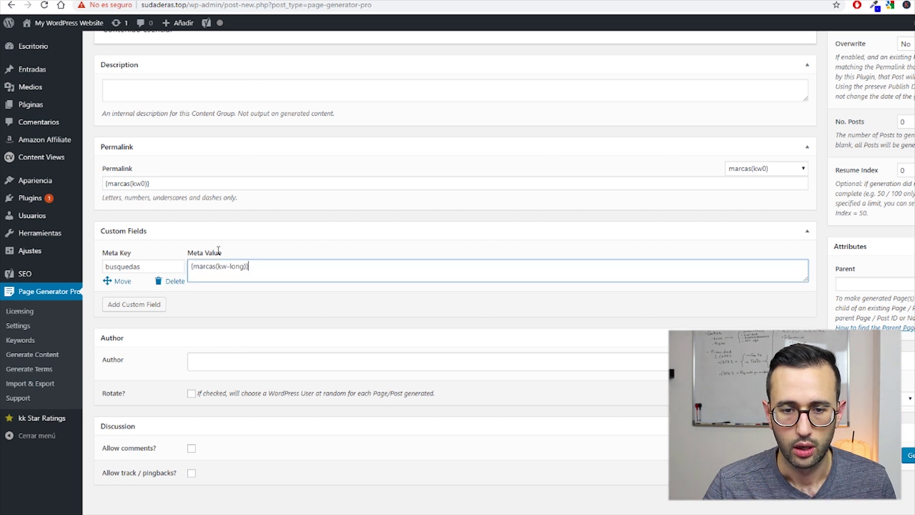
# Step: Check the search-volume column's header in the Excel keyword sheet and change the custom field's meta value to {marcas(busquedas)}
pyautogui.click(121, 512)
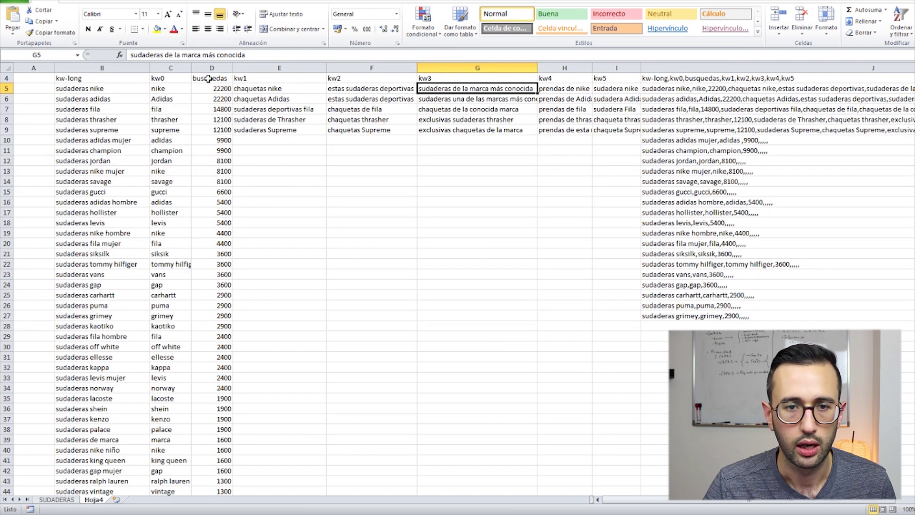
pyautogui.click(209, 78)
pyautogui.click(126, 510)
pyautogui.click(232, 266)
pyautogui.moveTo(243, 267); pyautogui.dragTo(222, 266)
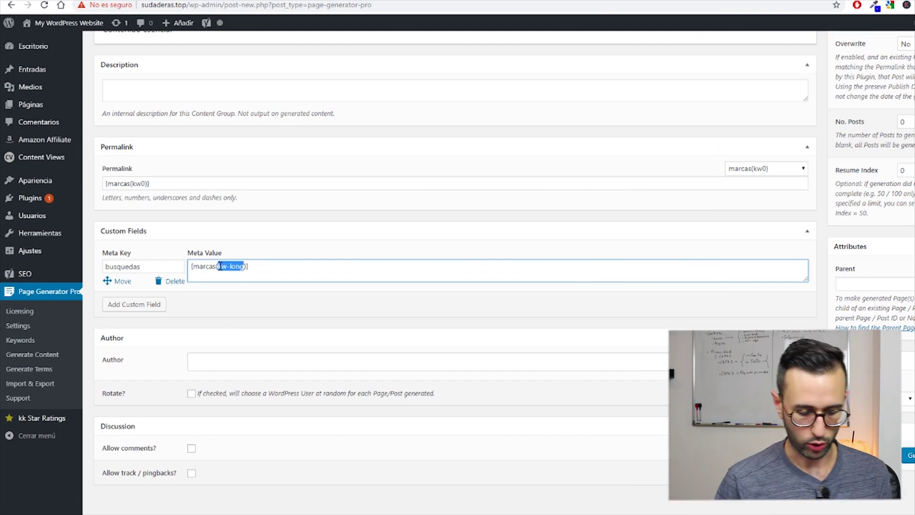
pyautogui.write('busquedas')
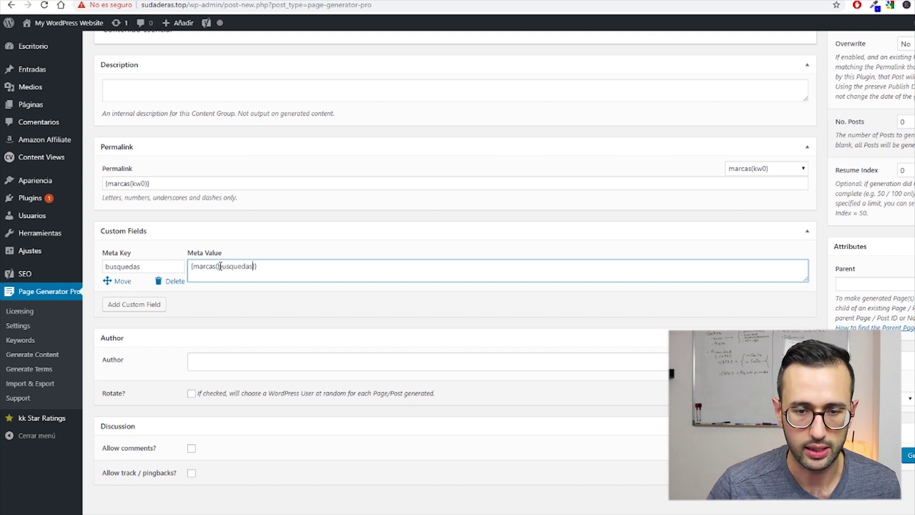
pyautogui.scroll(-1, 320, 218)
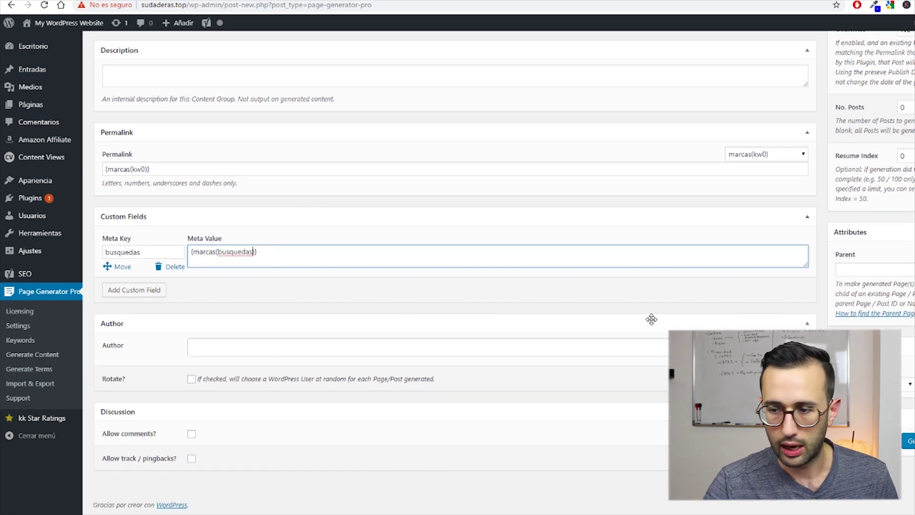
pyautogui.click(805, 324)
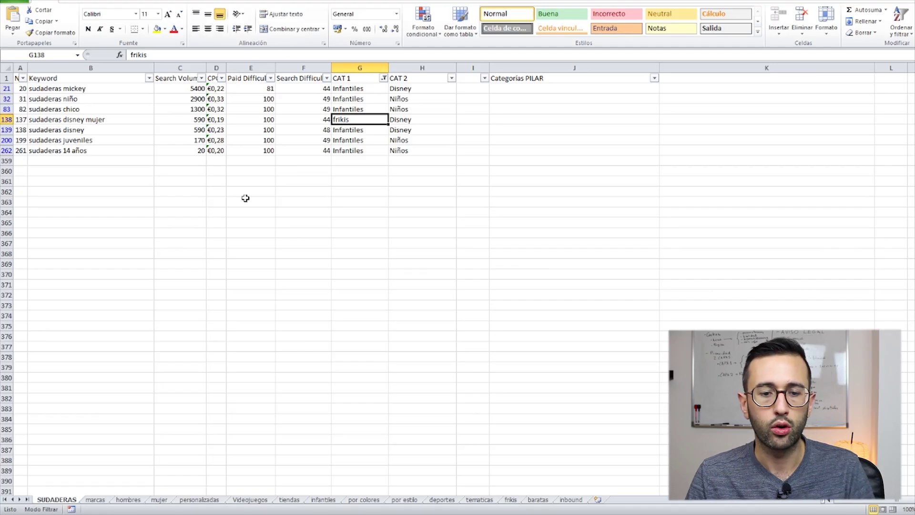
# Step: In the Excel keyword workbook's SUDADERAS sheet, set the CAT 1 filter to show all categories and select the pillar category list
pyautogui.click(233, 210)
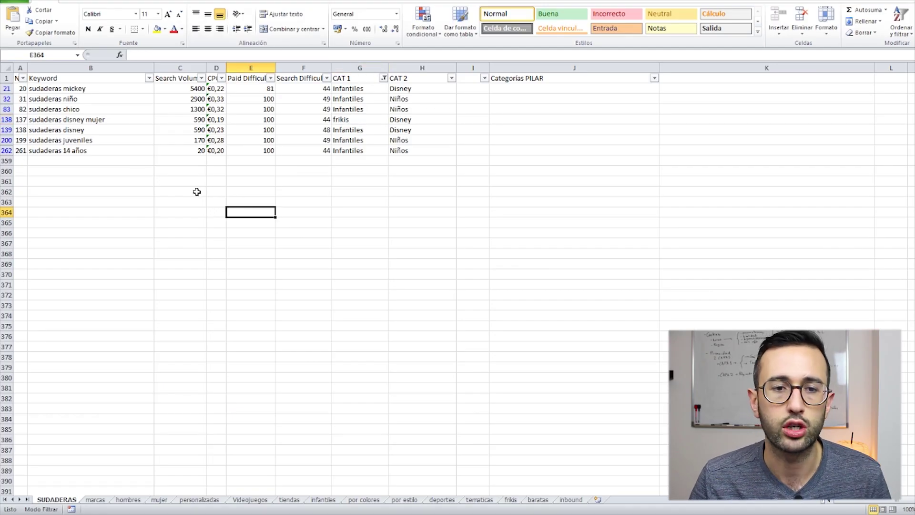
pyautogui.click(249, 99)
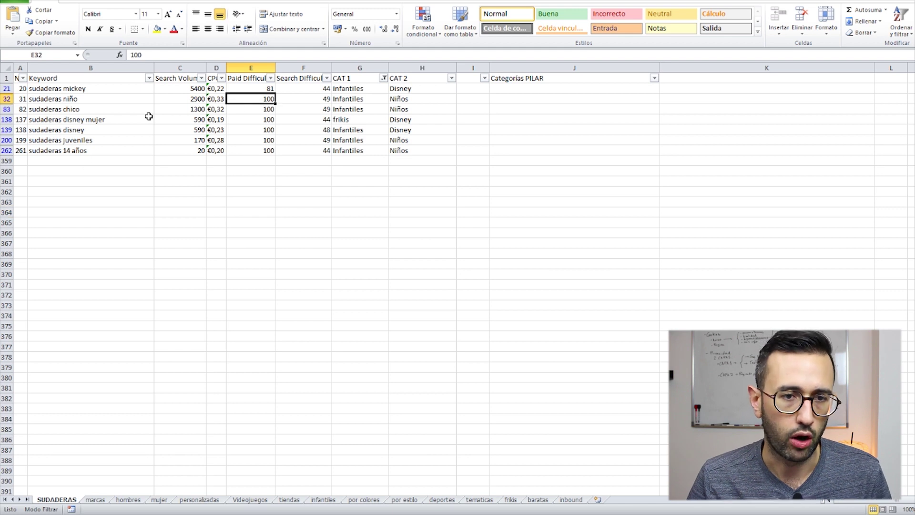
pyautogui.click(384, 78)
pyautogui.click(281, 172)
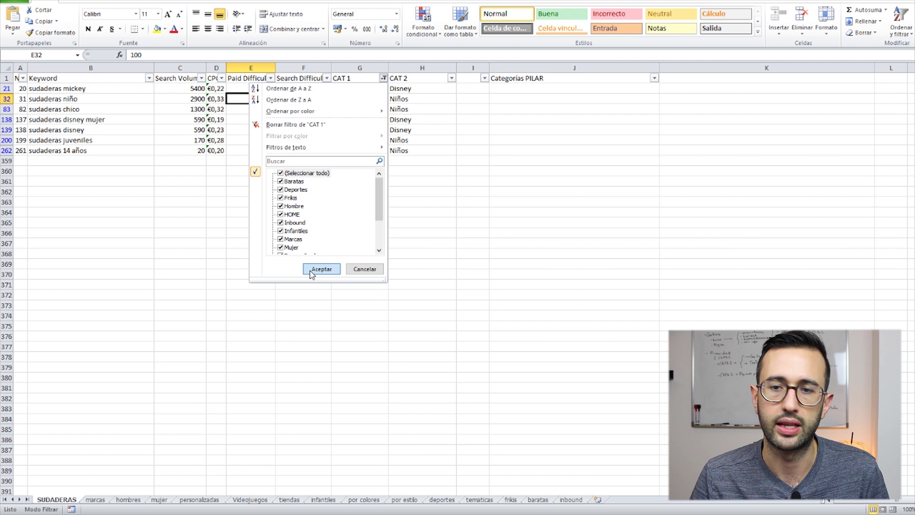
pyautogui.click(312, 269)
pyautogui.moveTo(505, 89); pyautogui.dragTo(505, 228)
pyautogui.click(345, 150)
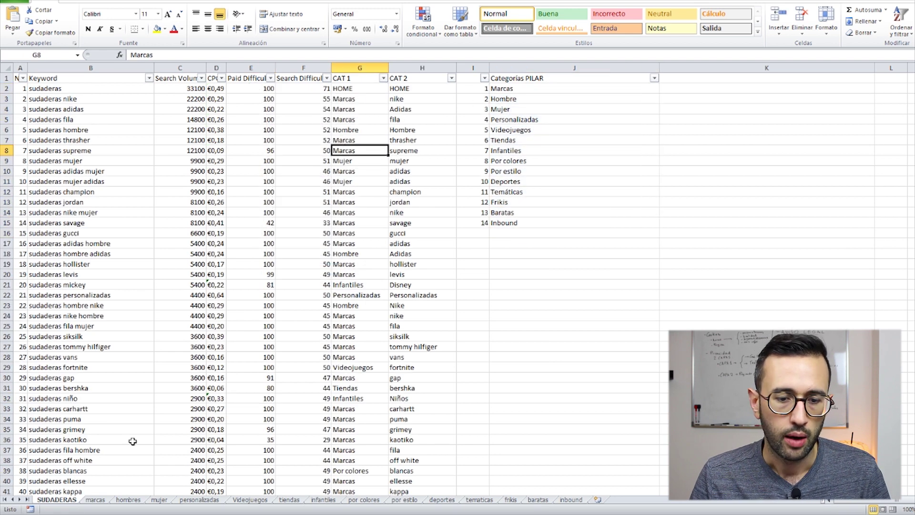
# Step: Examine the kw1 to kw5 keyword variations for each brand on the marcas sheet
pyautogui.click(95, 499)
pyautogui.click(255, 130)
pyautogui.moveTo(255, 130); pyautogui.dragTo(635, 191)
pyautogui.scroll(-20, 442, 254)
pyautogui.scroll(20, 442, 254)
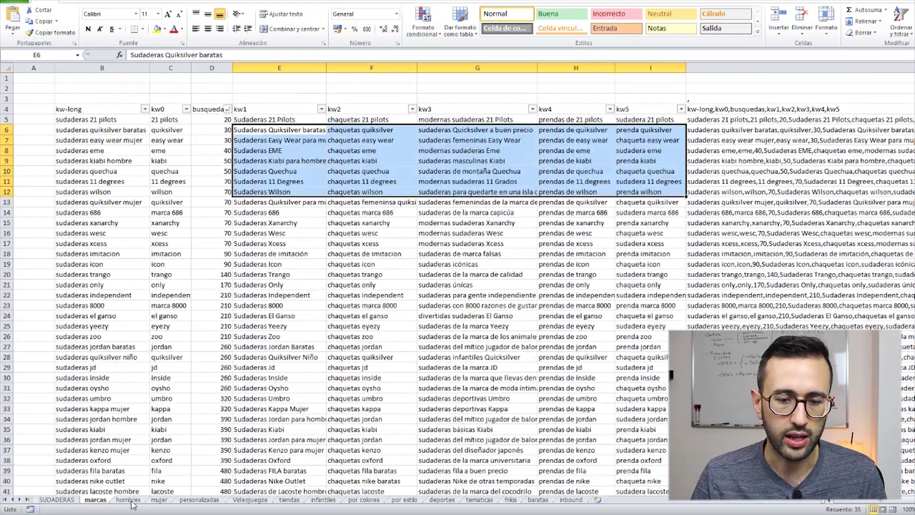
# Step: Review the keyword tables on the remaining category sheets, from hombres through inbound, and return to the marcas sheet
pyautogui.click(129, 500)
pyautogui.click(160, 499)
pyautogui.click(199, 500)
pyautogui.click(243, 500)
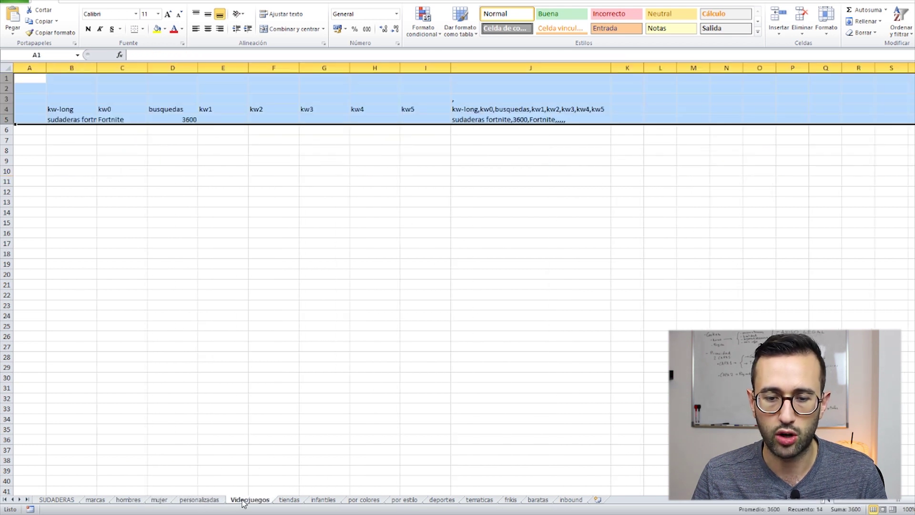
pyautogui.click(289, 499)
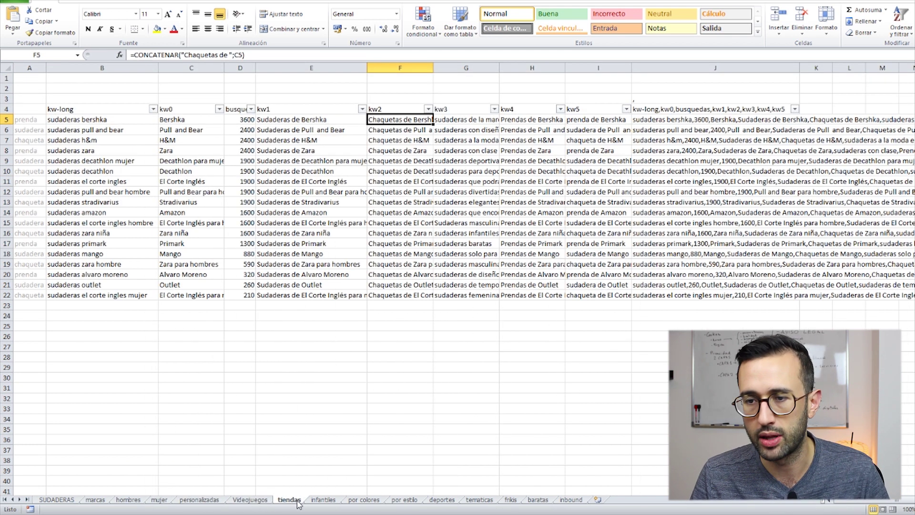
pyautogui.click(324, 500)
pyautogui.click(364, 500)
pyautogui.click(402, 500)
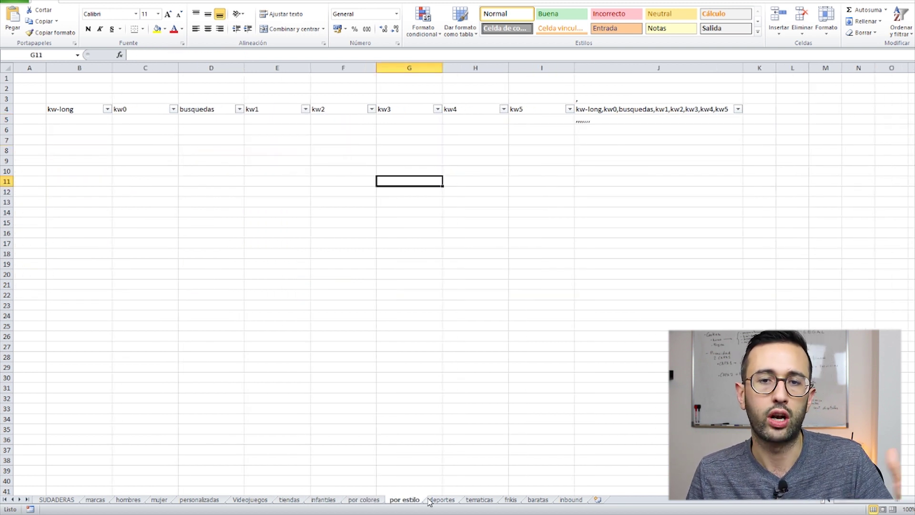
pyautogui.click(440, 501)
pyautogui.click(480, 500)
pyautogui.click(512, 500)
pyautogui.click(538, 500)
pyautogui.click(571, 500)
pyautogui.click(96, 499)
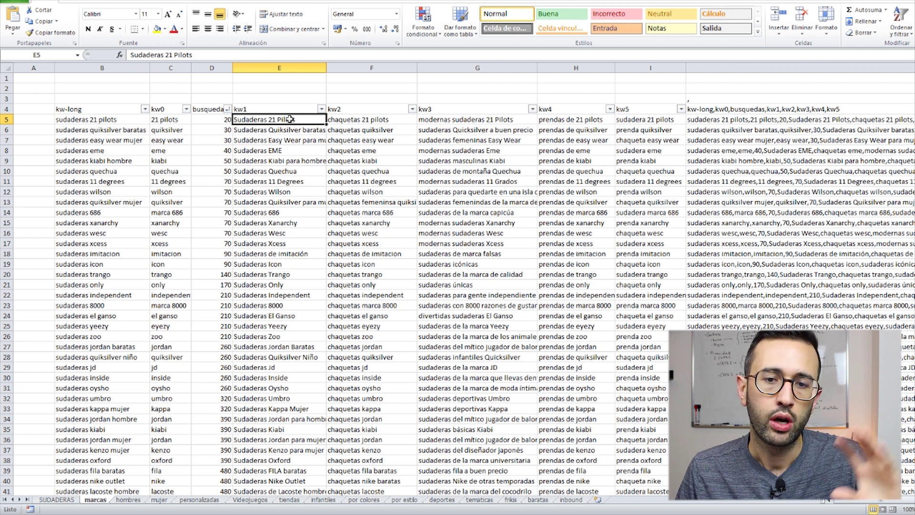
# Step: Examine the kw1 and kw2 phrases on the marcas sheet and the kw3 descriptive variations for brands such as El Ganso, Yeezy and Kenzo
pyautogui.click(272, 138)
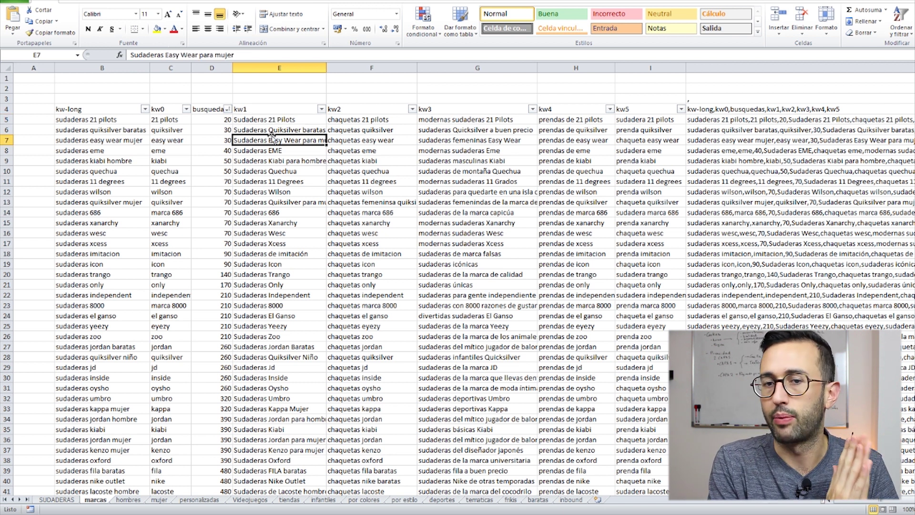
pyautogui.click(279, 129)
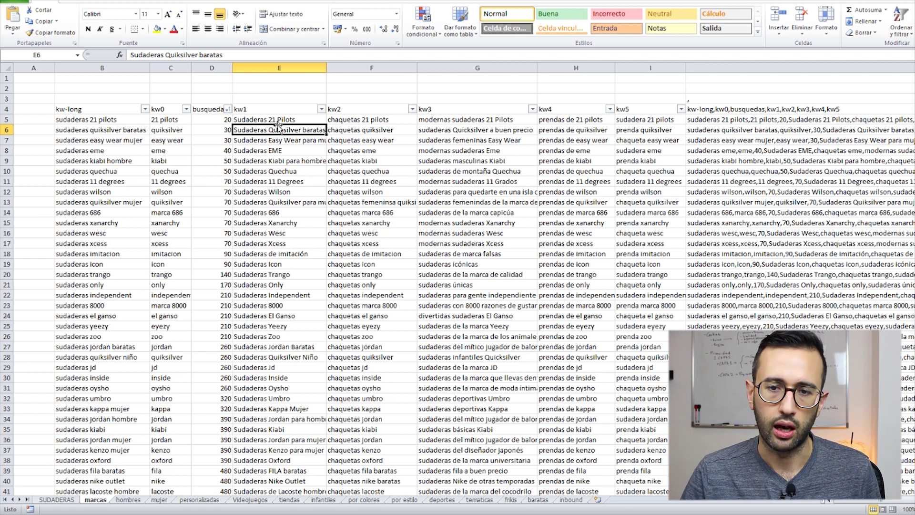
pyautogui.click(364, 128)
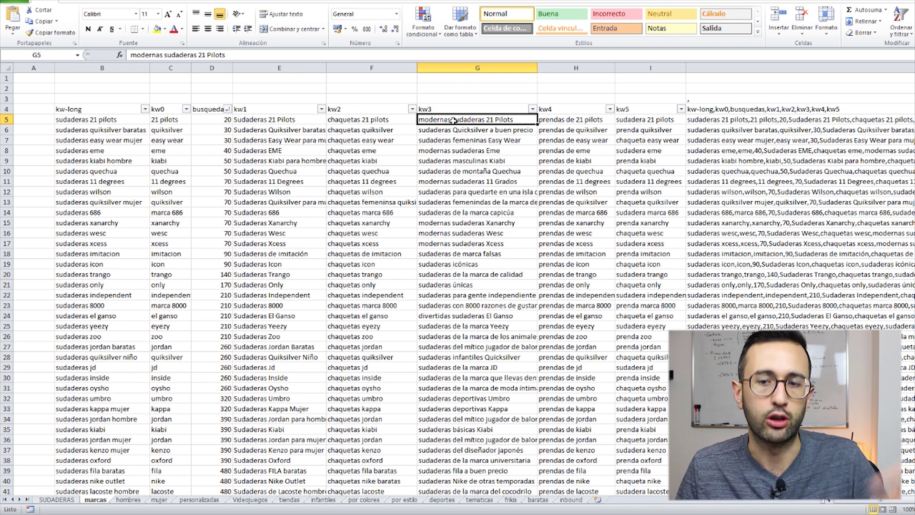
pyautogui.click(452, 305)
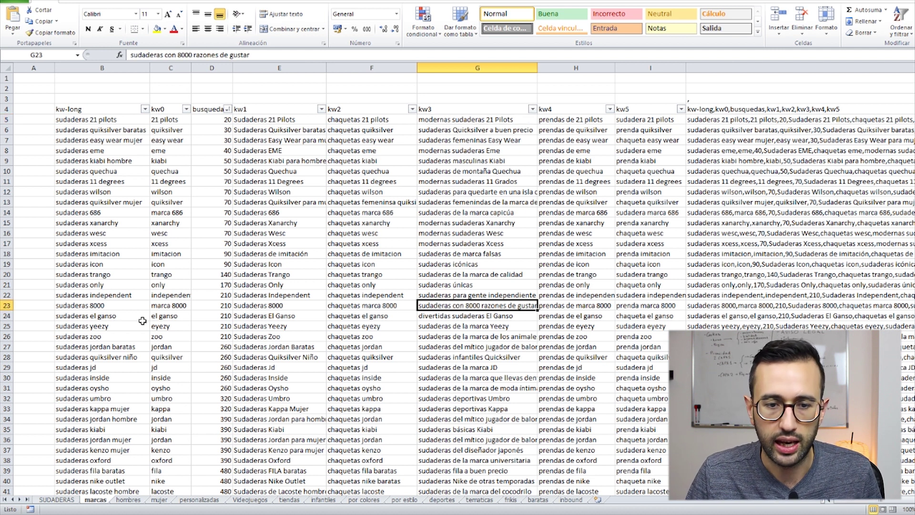
pyautogui.click(421, 319)
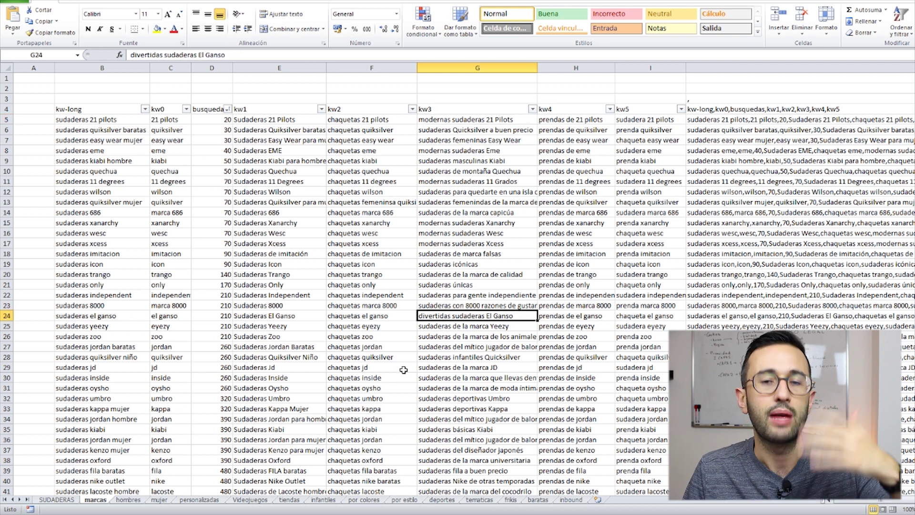
pyautogui.click(445, 329)
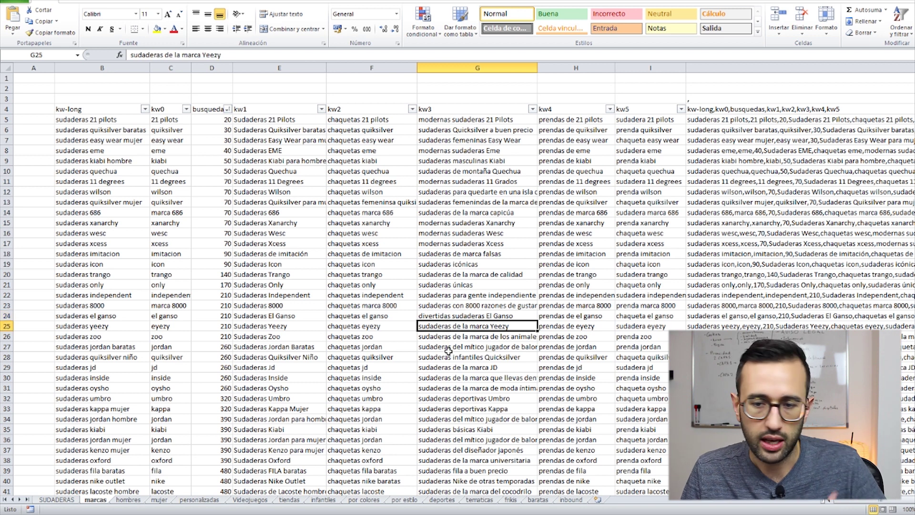
pyautogui.scroll(-3, 440, 340)
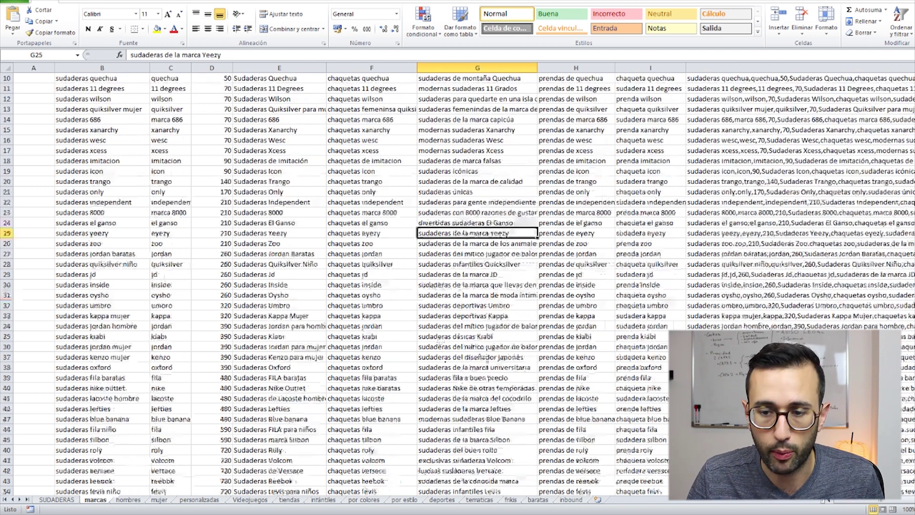
pyautogui.click(486, 357)
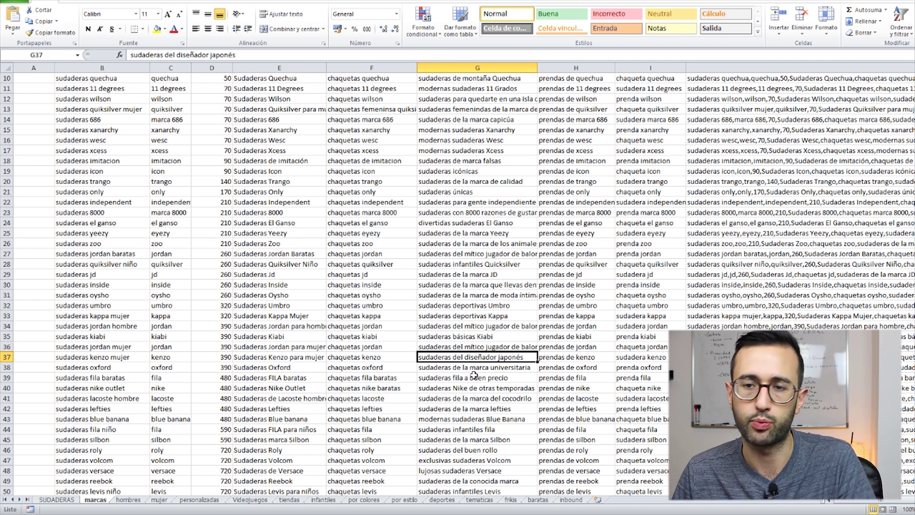
# Step: Compare the kw4 "prendas de" phrases with kw1 and kw2, and review the singular kw5 variations down the whole brand list
pyautogui.scroll(3, 474, 375)
pyautogui.click(585, 129)
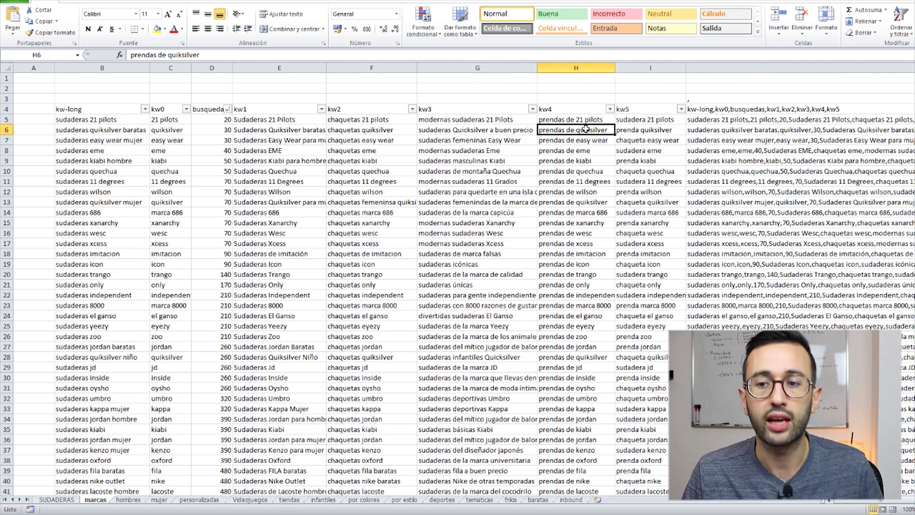
pyautogui.click(567, 120)
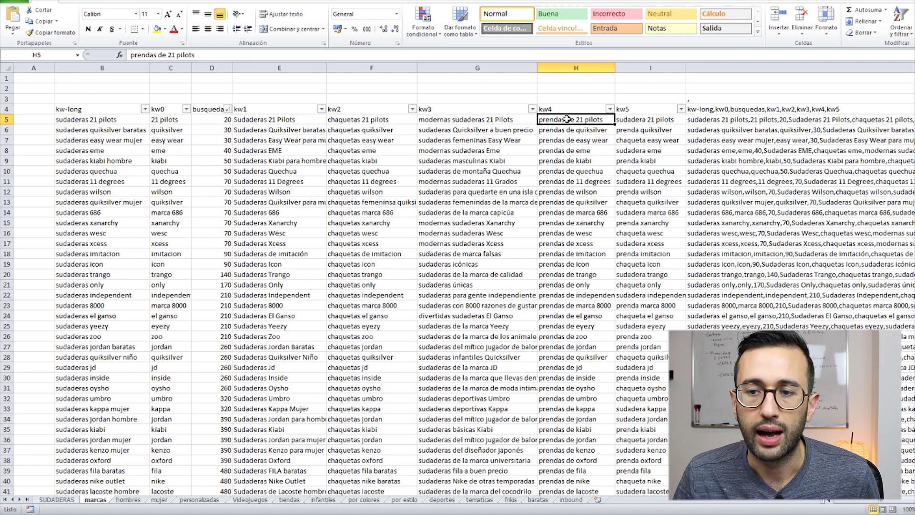
pyautogui.click(371, 129)
pyautogui.click(291, 129)
pyautogui.click(567, 128)
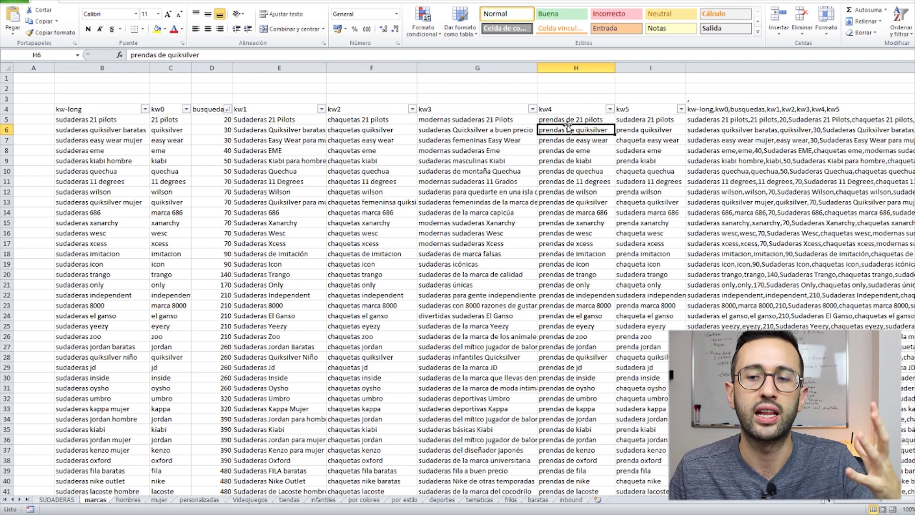
pyautogui.click(648, 120)
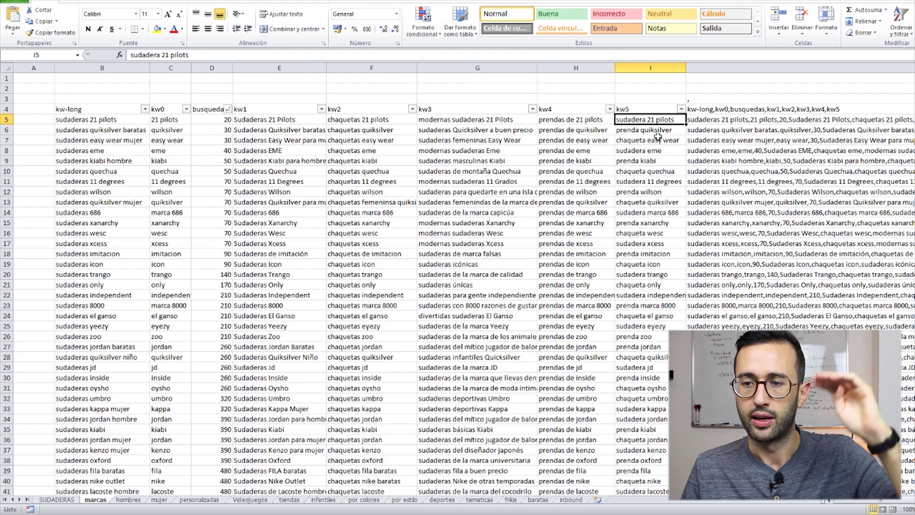
pyautogui.click(660, 140)
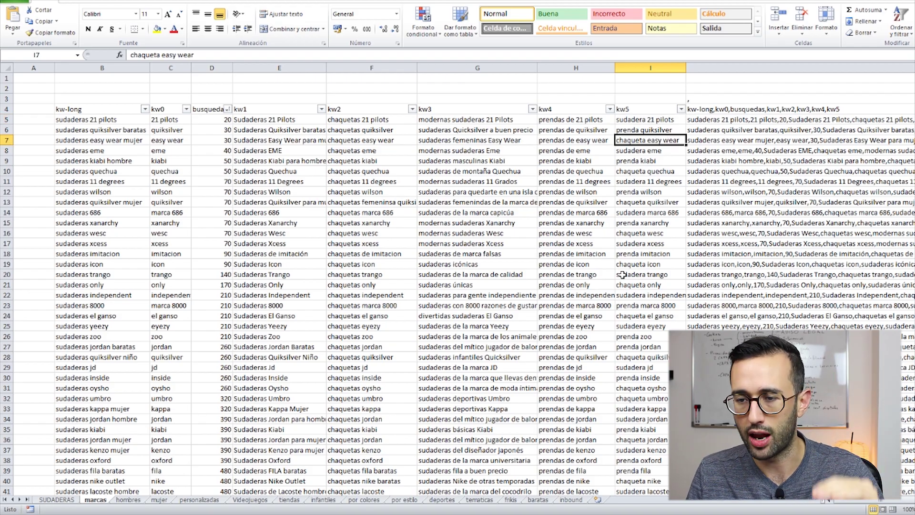
pyautogui.scroll(-17, 629, 293)
pyautogui.scroll(17, 638, 298)
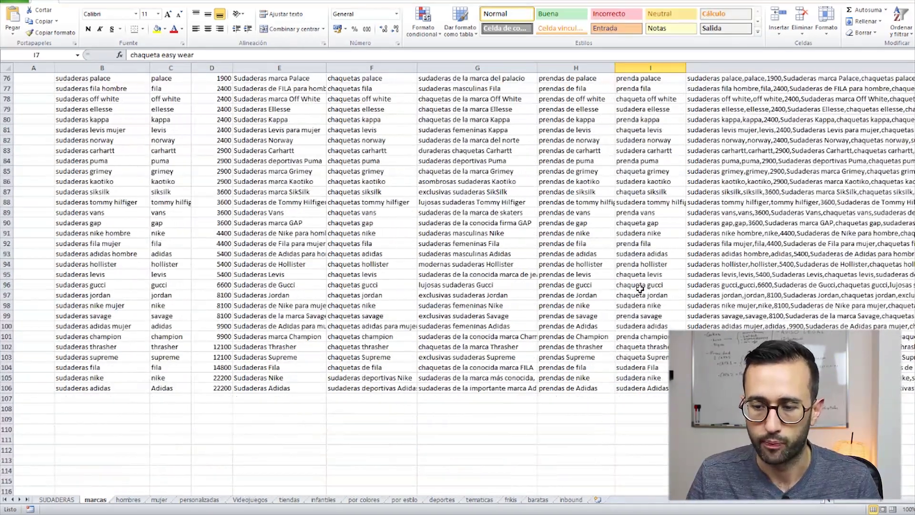
# Step: Inspect the concatenation formula in J5 and the kw2 entries on the marcas sheet
pyautogui.click(704, 117)
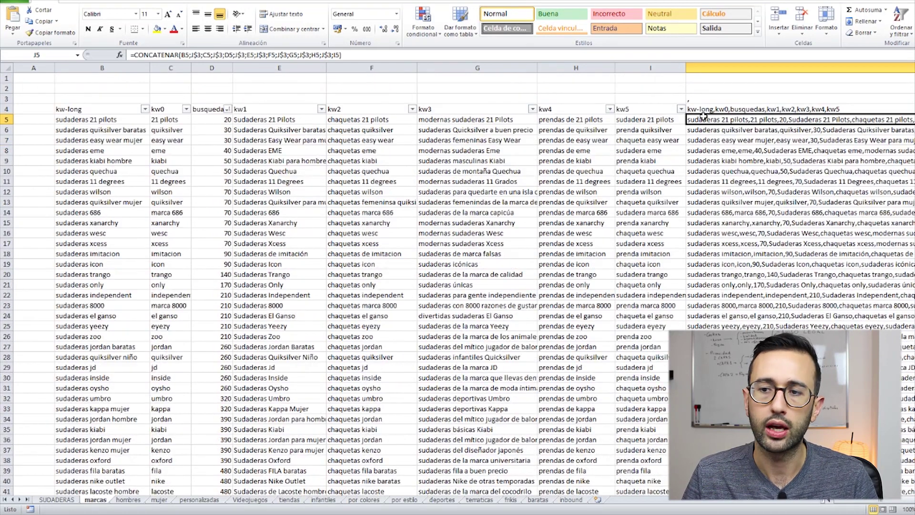
pyautogui.click(369, 141)
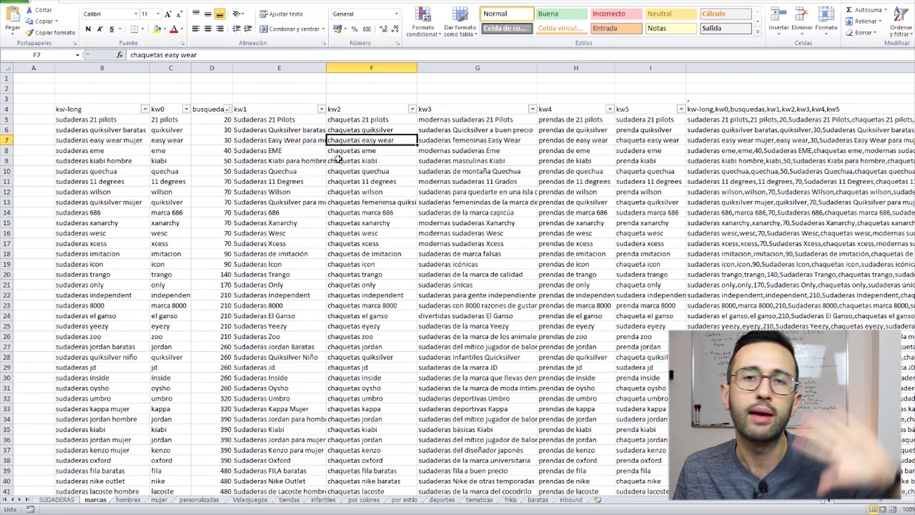
# Step: Switch to the WordPress content group editor and show the HTML source of the bold kw0 keyword in the body text
pyautogui.hotkey('alt', 'Tab')
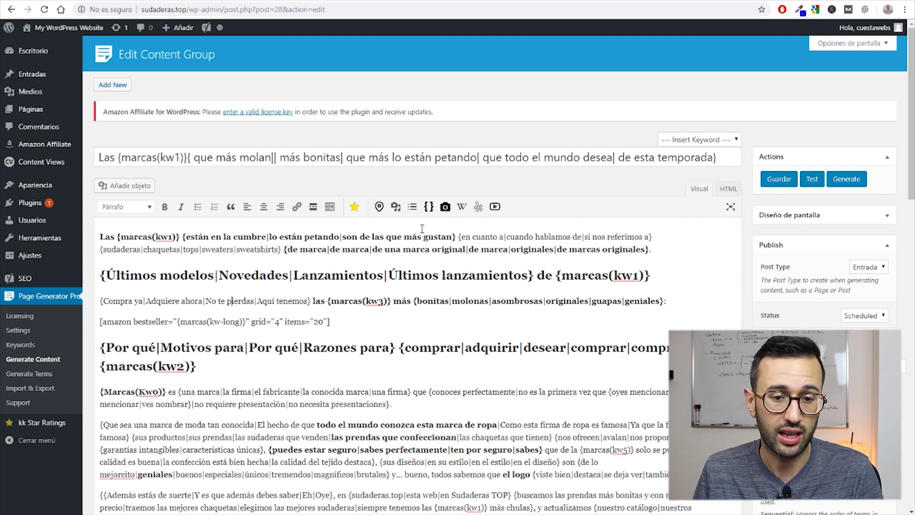
pyautogui.scroll(-1, 416, 237)
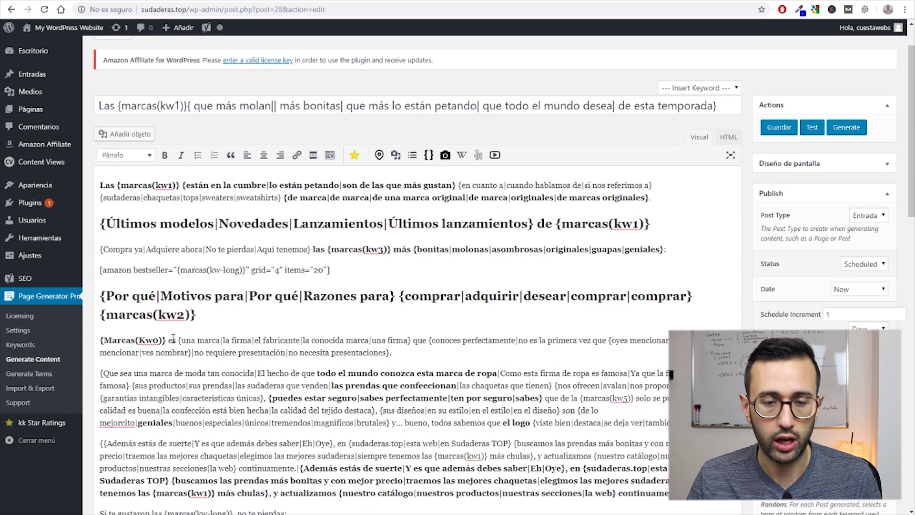
pyautogui.click(143, 337)
pyautogui.scroll(-1, 143, 338)
pyautogui.moveTo(166, 291); pyautogui.dragTo(99, 289)
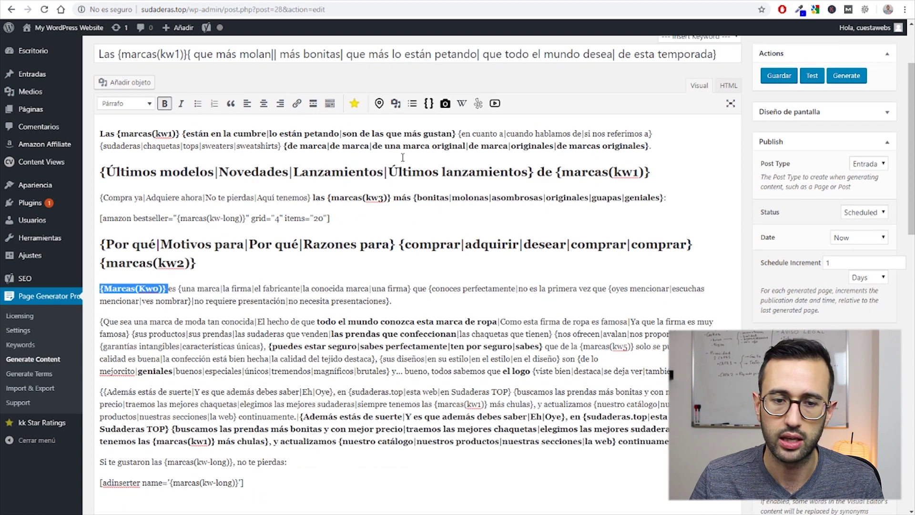
pyautogui.click(729, 86)
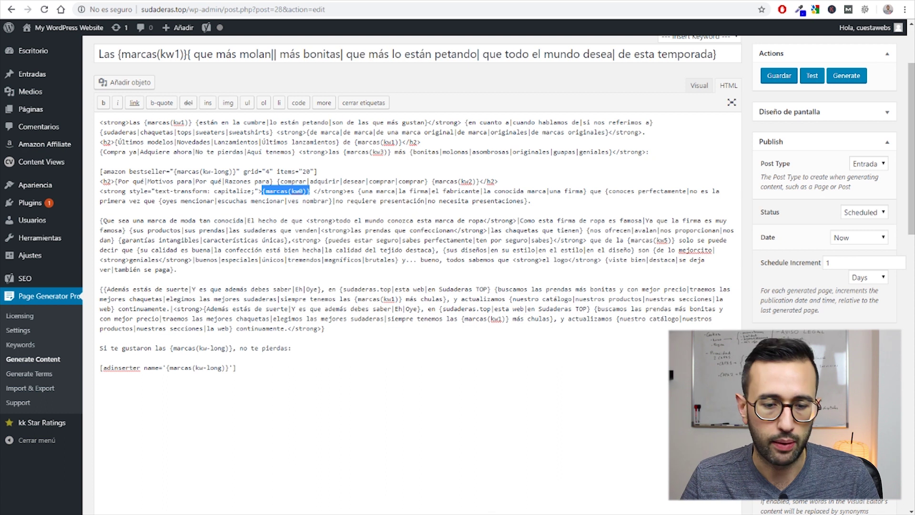
# Step: Switch to the Excel workbook and highlight the kw0 brand names in C5:C28 of the marcas sheet
pyautogui.hotkey('alt', 'Tab')
pyautogui.moveTo(167, 120); pyautogui.dragTo(158, 358)
pyautogui.moveTo(114, 514)
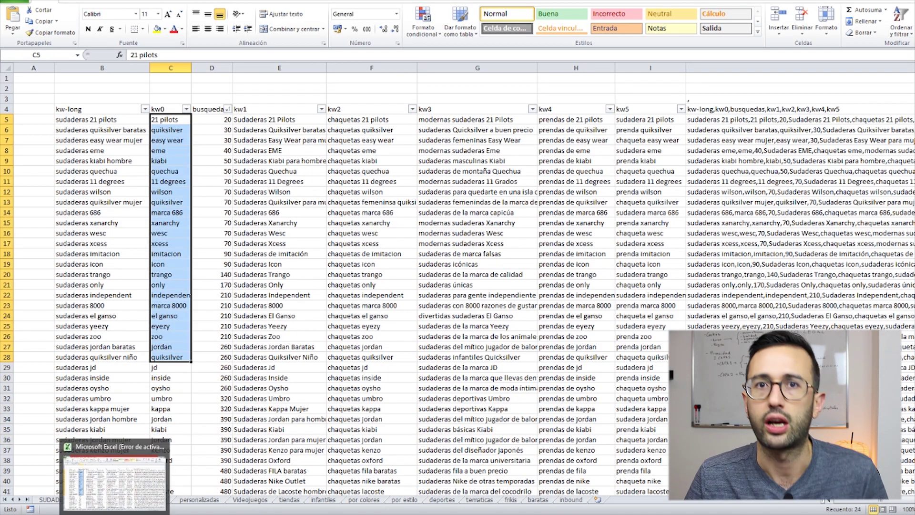
# Step: Return to the content group's HTML and examine the text-transform: capitalize style on the strong tag around {marcas(kw0)}
pyautogui.hotkey('alt', 'Tab')
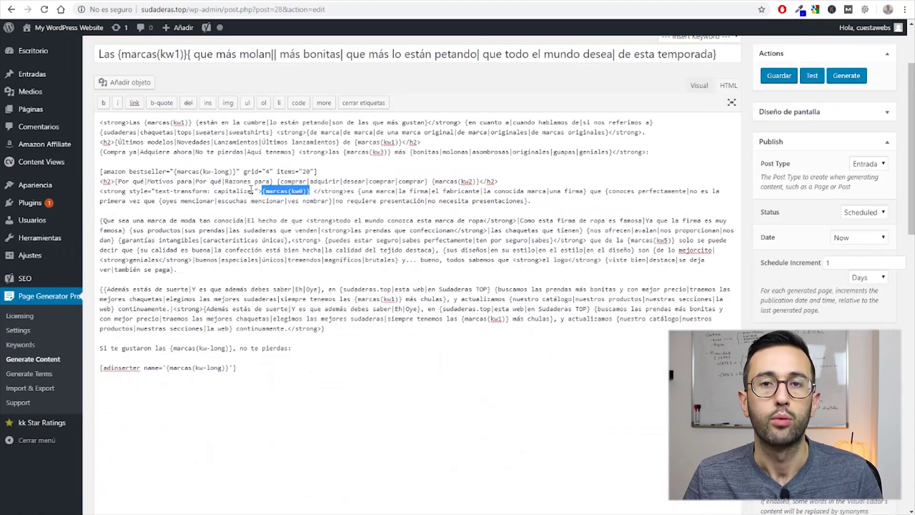
pyautogui.click(172, 197)
pyautogui.moveTo(106, 190); pyautogui.dragTo(234, 190)
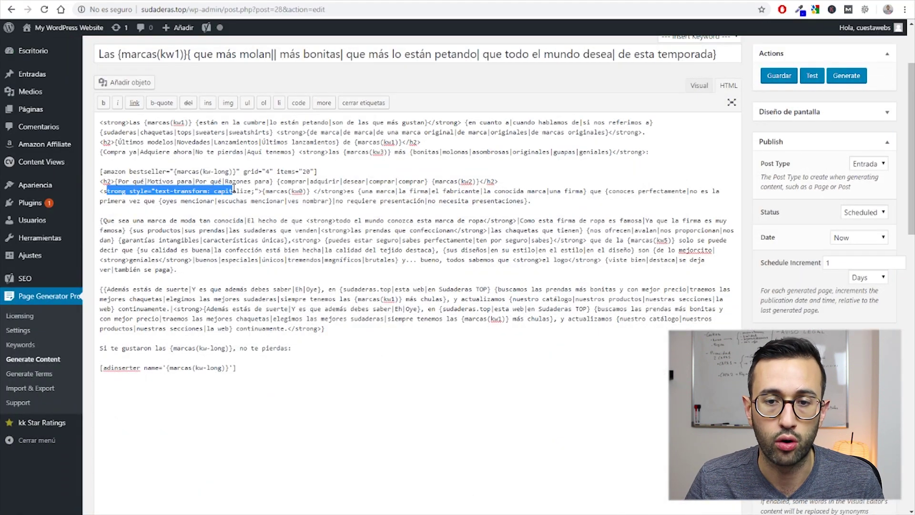
pyautogui.click(208, 189)
pyautogui.moveTo(129, 191); pyautogui.dragTo(257, 191)
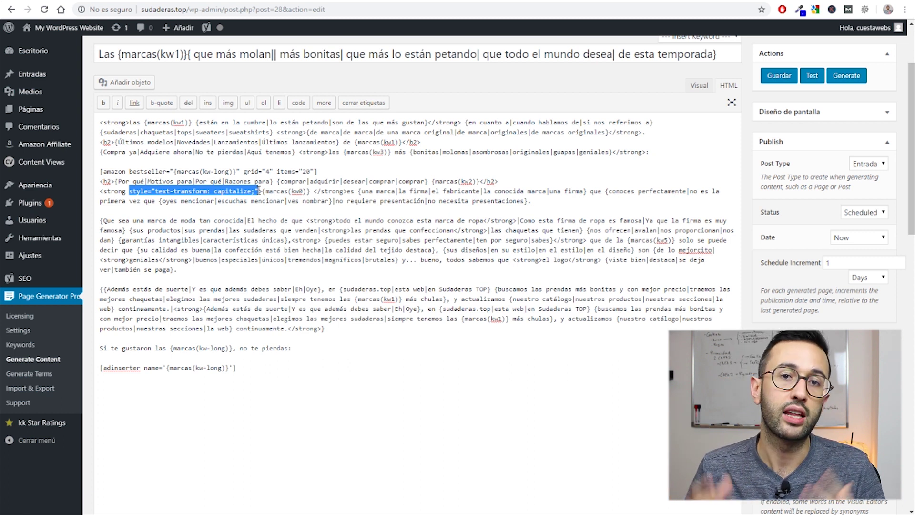
pyautogui.moveTo(125, 191); pyautogui.dragTo(104, 192)
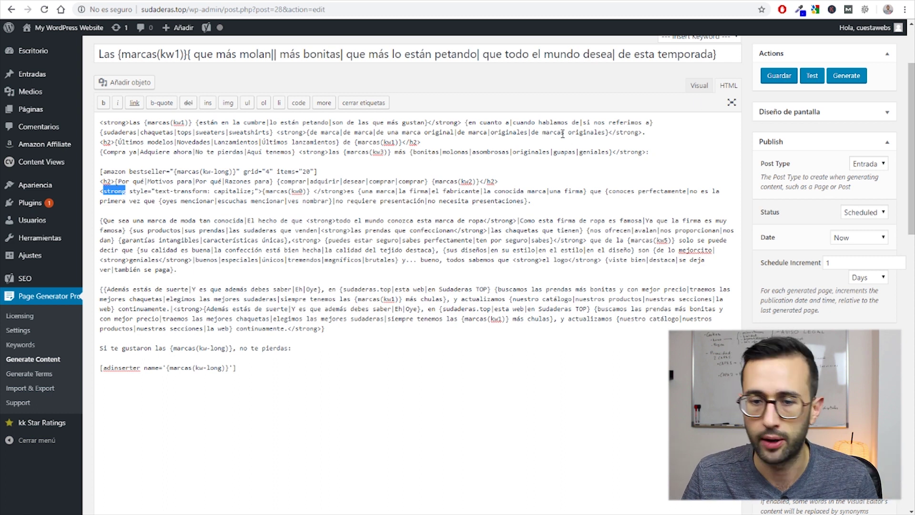
# Step: Put the content editor back in visual mode and review the rest of the spintax text
pyautogui.click(698, 86)
pyautogui.scroll(-5, 519, 181)
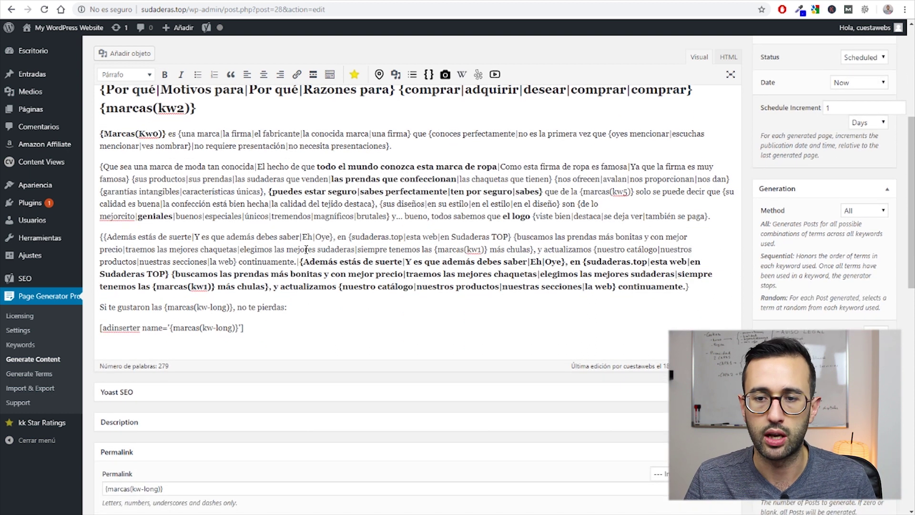
pyautogui.scroll(1, 306, 249)
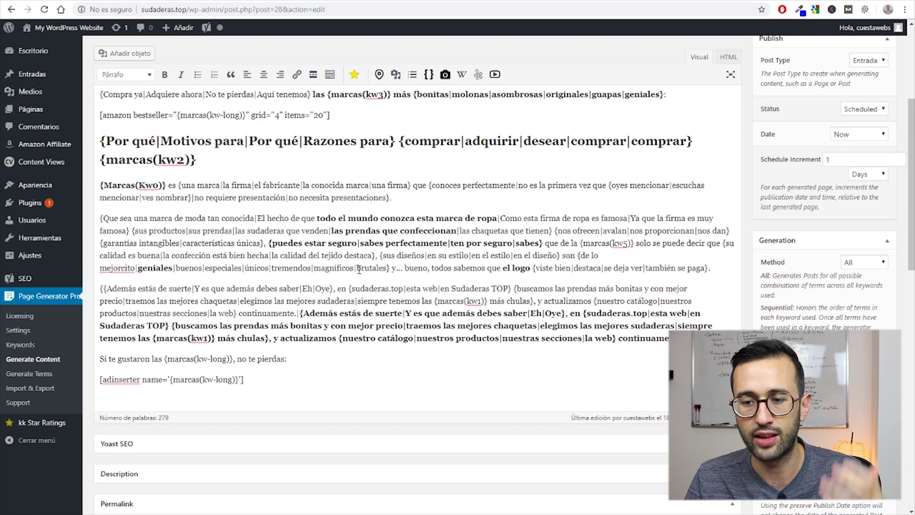
pyautogui.scroll(-4, 357, 280)
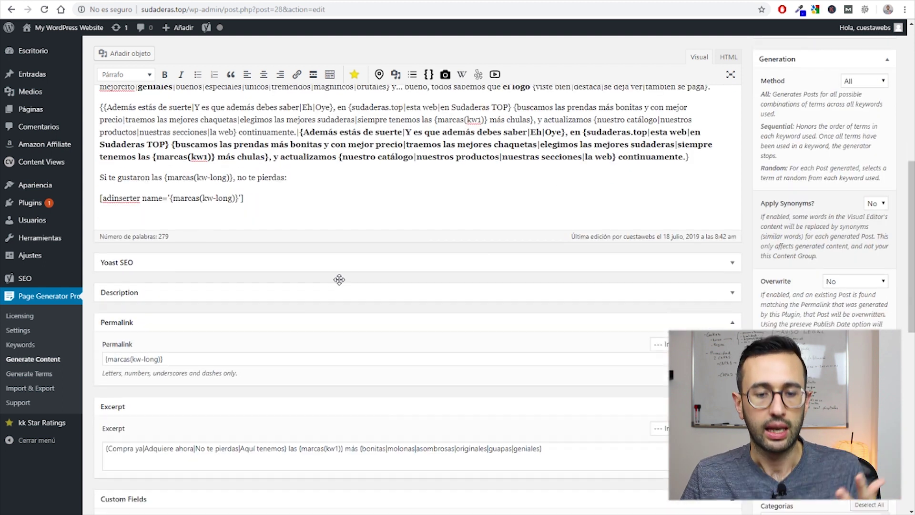
# Step: Examine the keyword used in the Permalink field and the spintax text in the Excerpt field
pyautogui.click(167, 334)
pyautogui.scroll(-1, 190, 250)
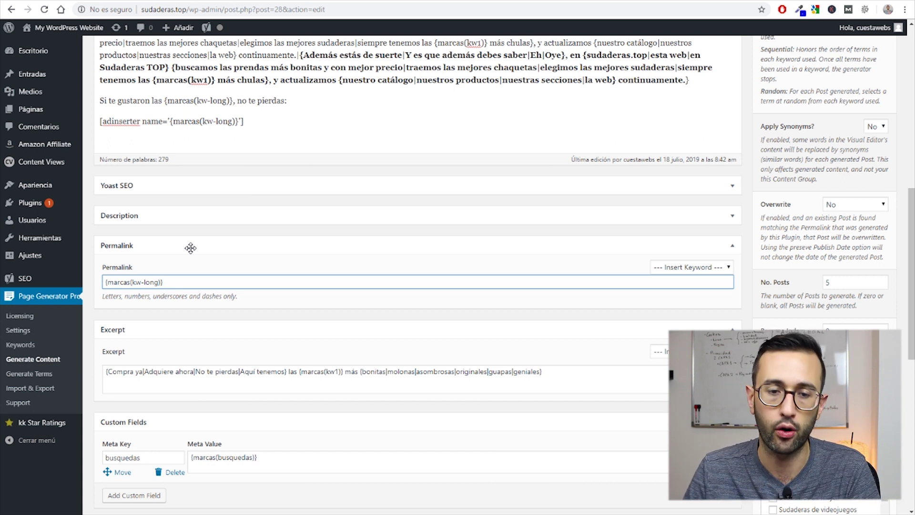
pyautogui.moveTo(173, 281); pyautogui.dragTo(130, 282)
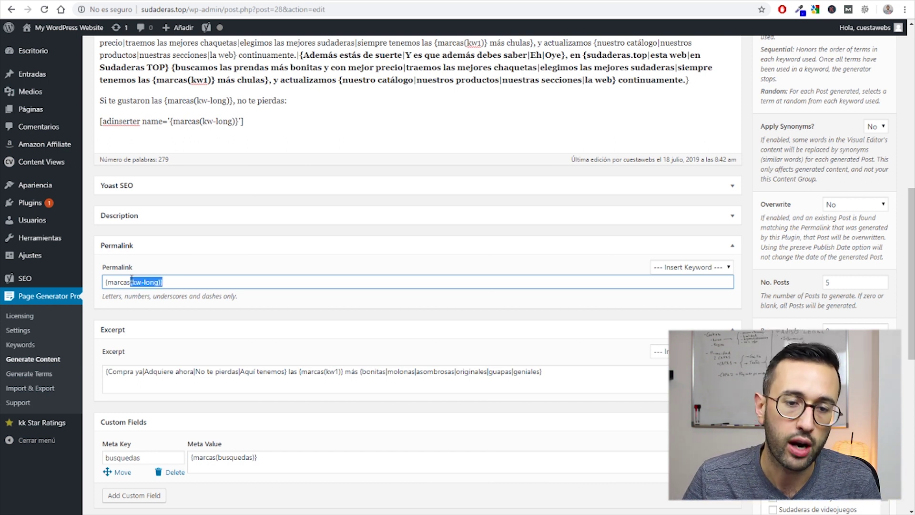
pyautogui.click(190, 280)
pyautogui.scroll(-2, 183, 261)
pyautogui.click(163, 270)
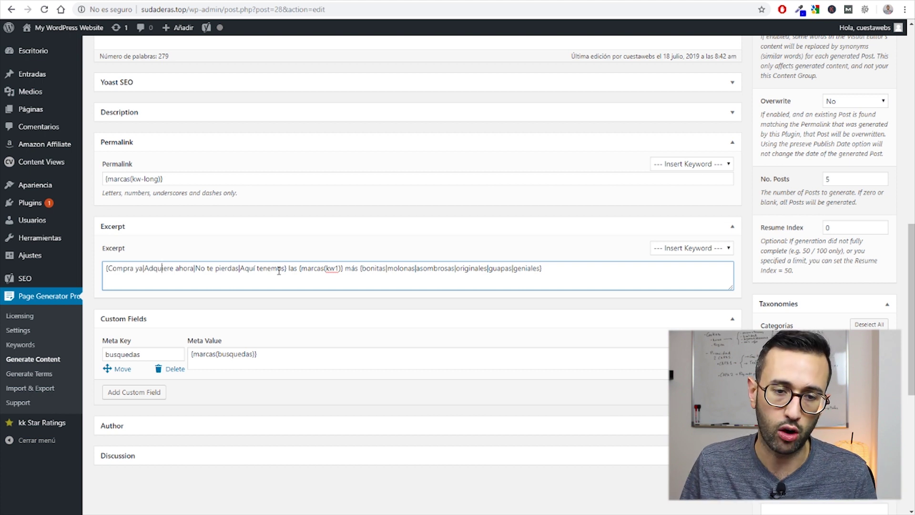
pyautogui.scroll(-1, 131, 220)
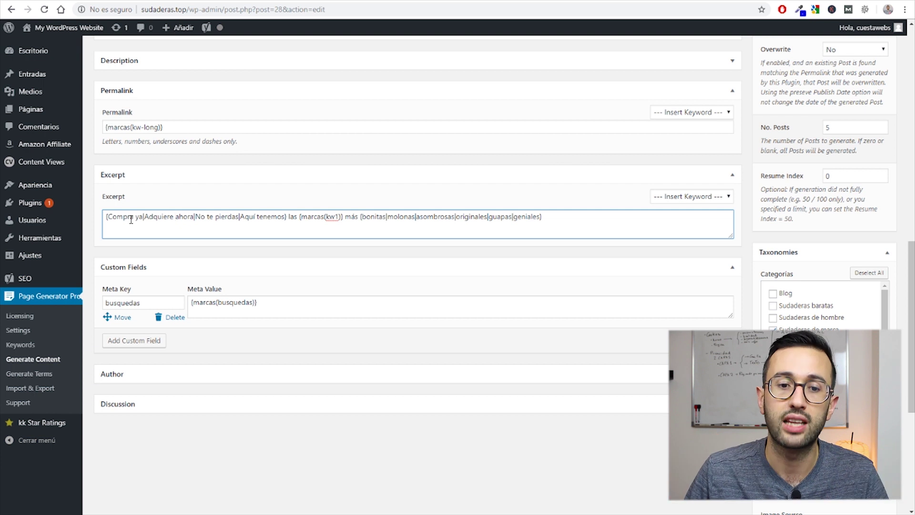
# Step: Examine the busquedas custom field's meta value and check the Author and Discussion sections
pyautogui.scroll(-2, 131, 220)
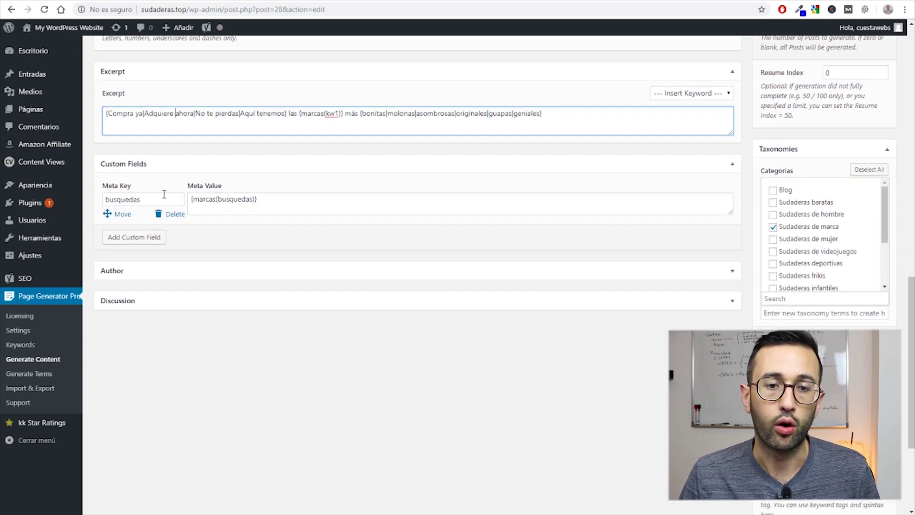
pyautogui.moveTo(279, 209); pyautogui.dragTo(189, 199)
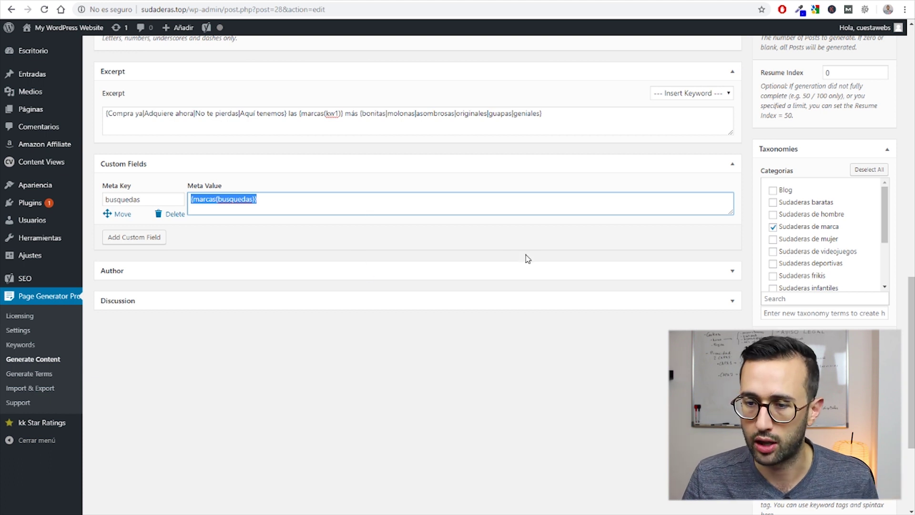
pyautogui.click(463, 273)
pyautogui.click(460, 272)
pyautogui.click(402, 301)
pyautogui.click(399, 302)
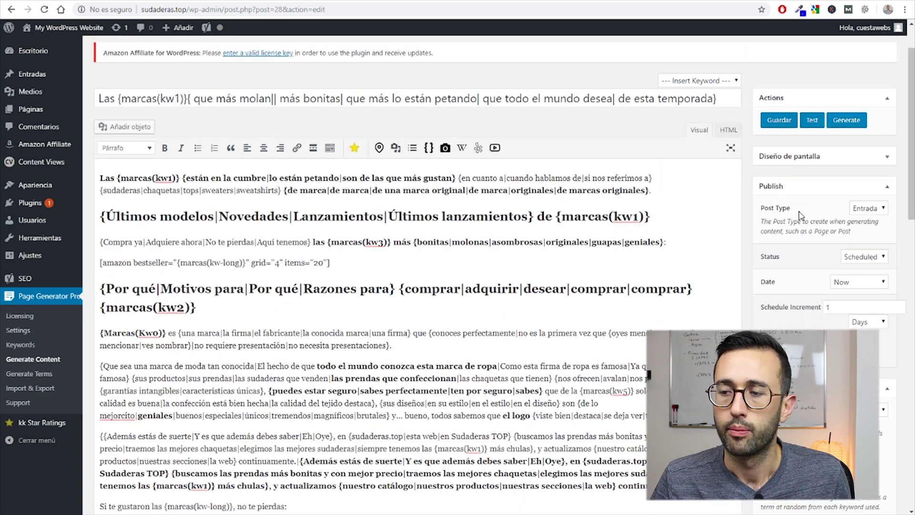
# Step: Review the available publish Status and Date options, keeping Scheduled and Now
pyautogui.scroll(-1, 820, 165)
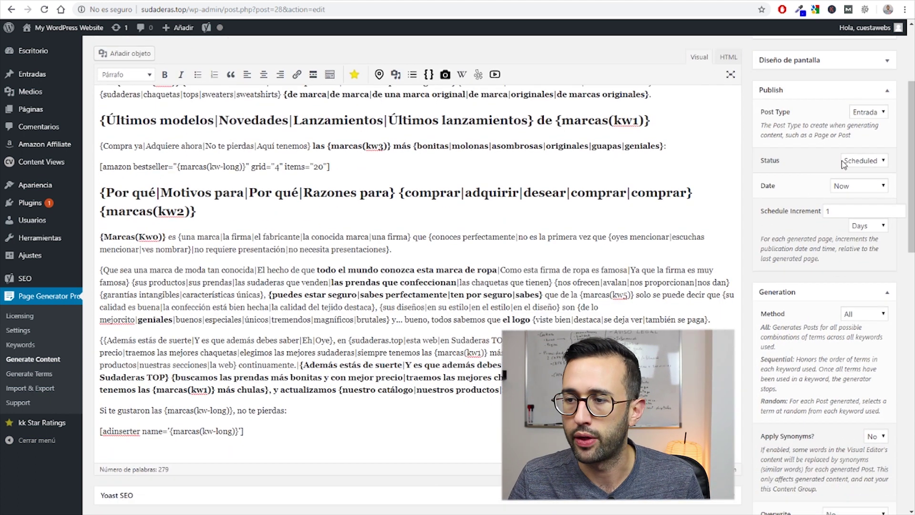
pyautogui.click(863, 162)
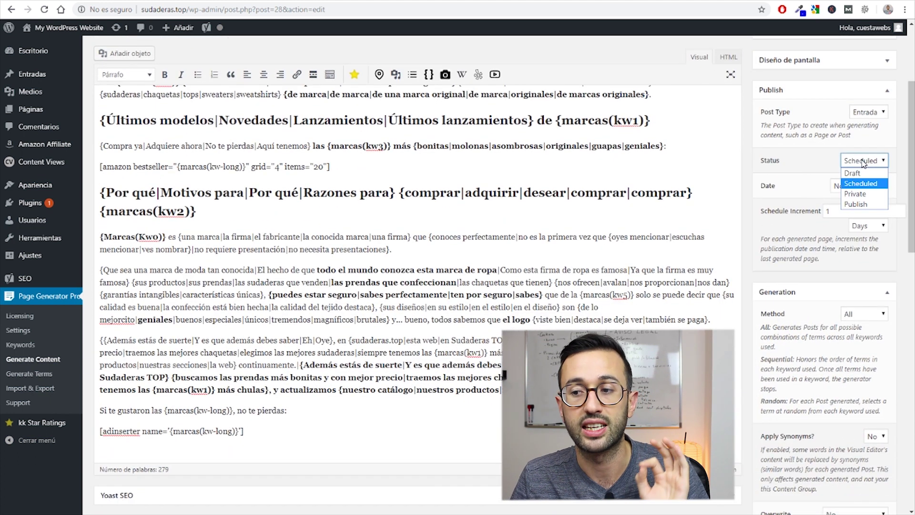
pyautogui.click(863, 163)
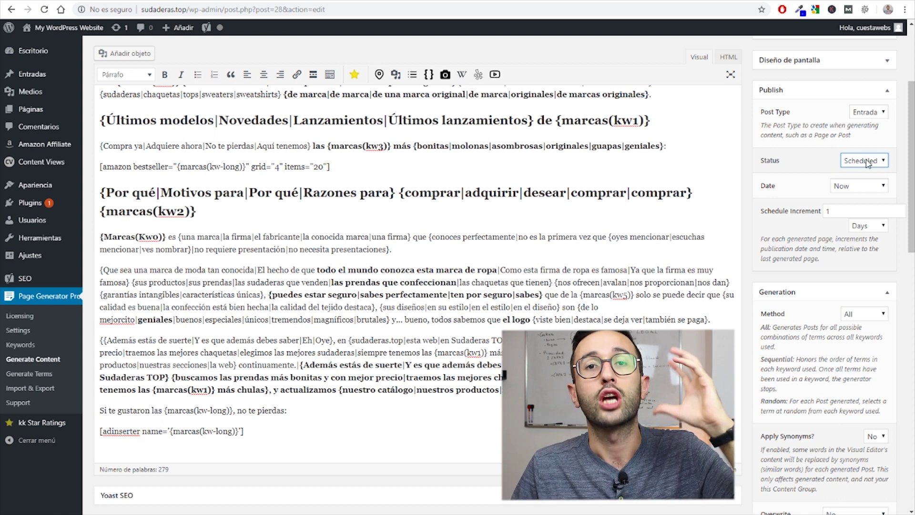
pyautogui.click(851, 186)
pyautogui.click(851, 186)
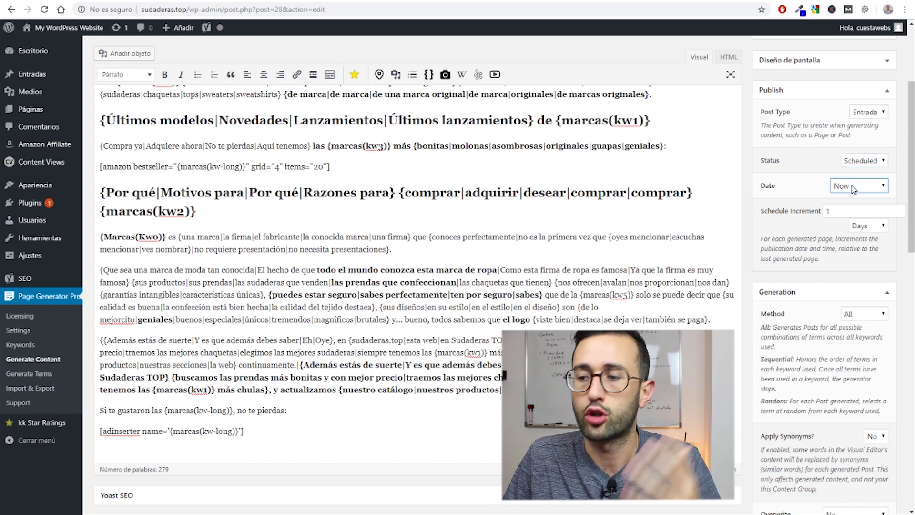
pyautogui.click(851, 188)
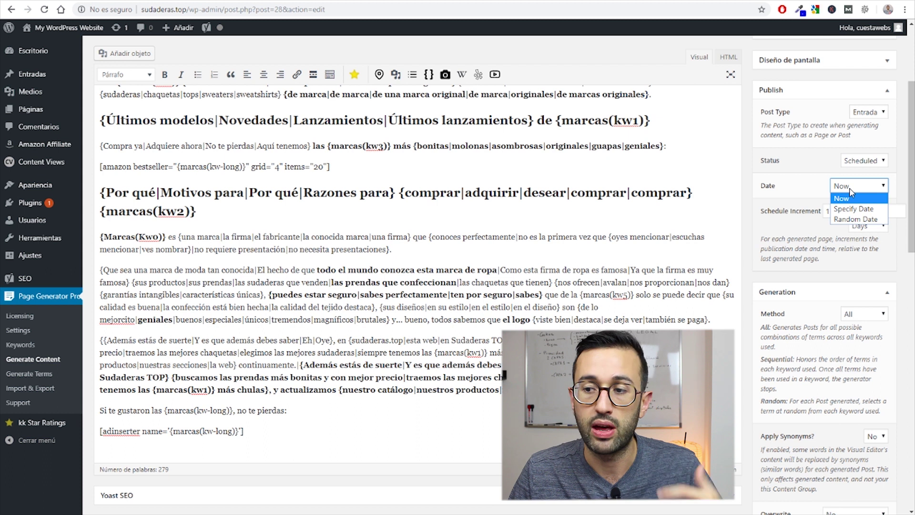
pyautogui.click(850, 189)
# Step: Set the schedule increment to 2 days between generated posts
pyautogui.click(833, 211)
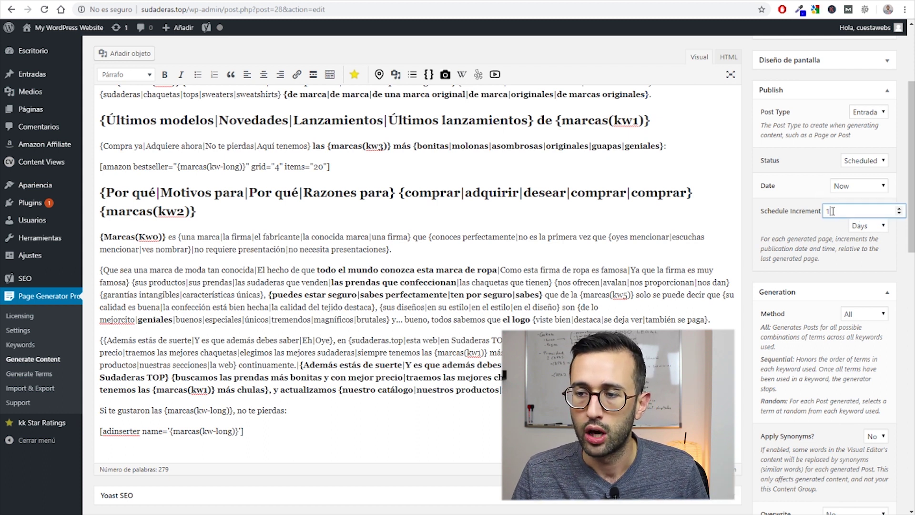
pyautogui.scroll(1, 839, 229)
pyautogui.press('BackSpace')
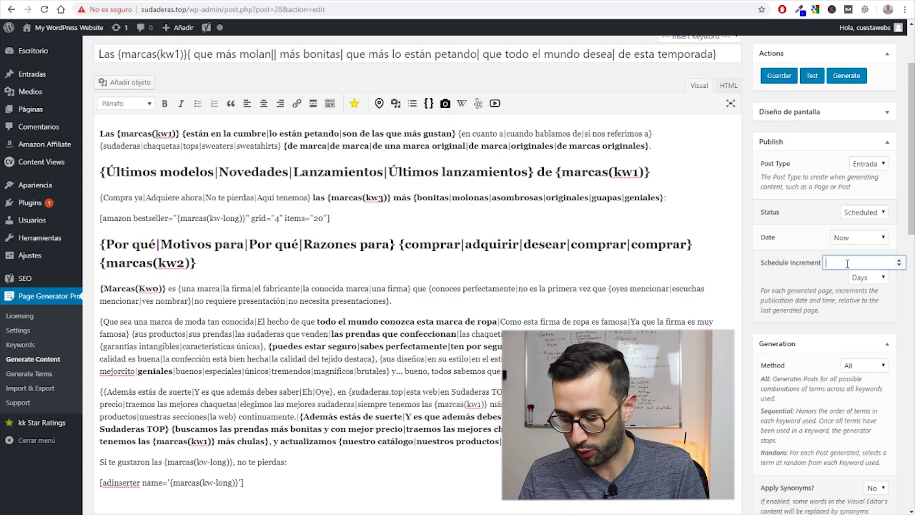
pyautogui.scroll(-1, 847, 263)
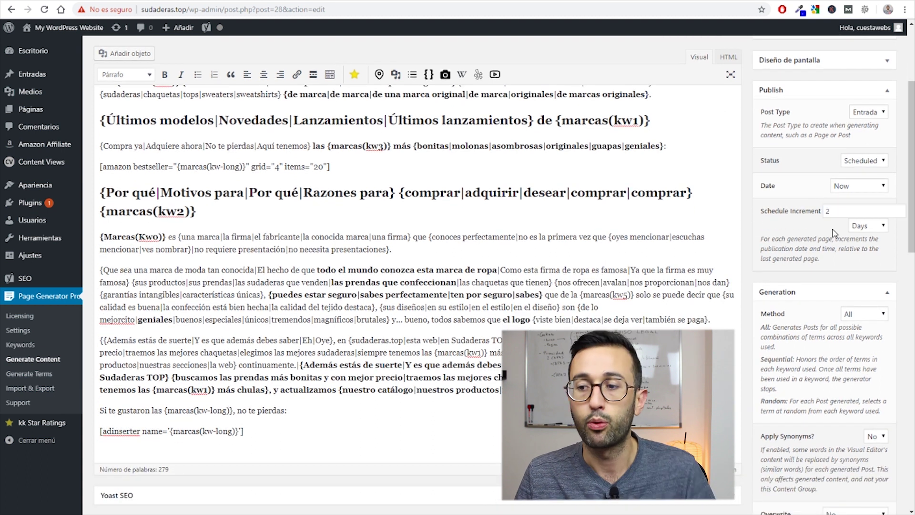
pyautogui.click(869, 226)
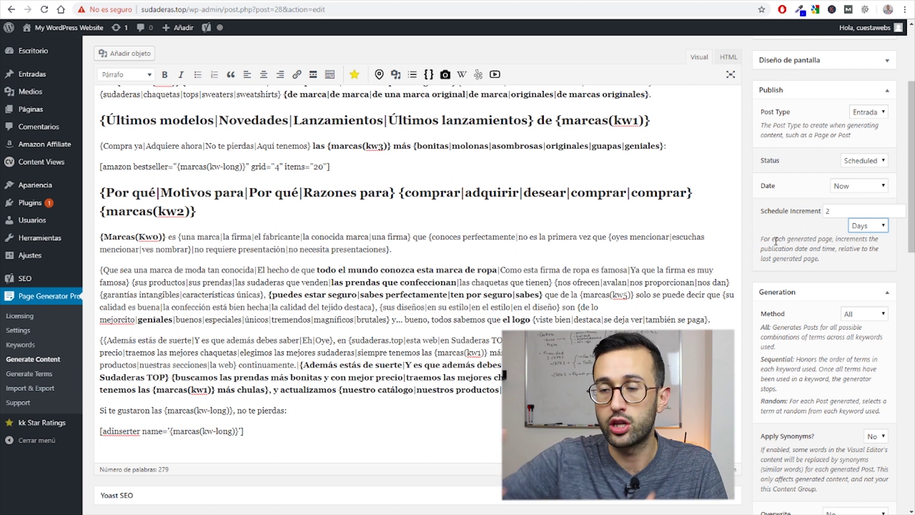
# Step: Review the generation settings for method, synonyms and overwriting, and check the permalink keyword that overwriting matches against
pyautogui.scroll(-3, 775, 241)
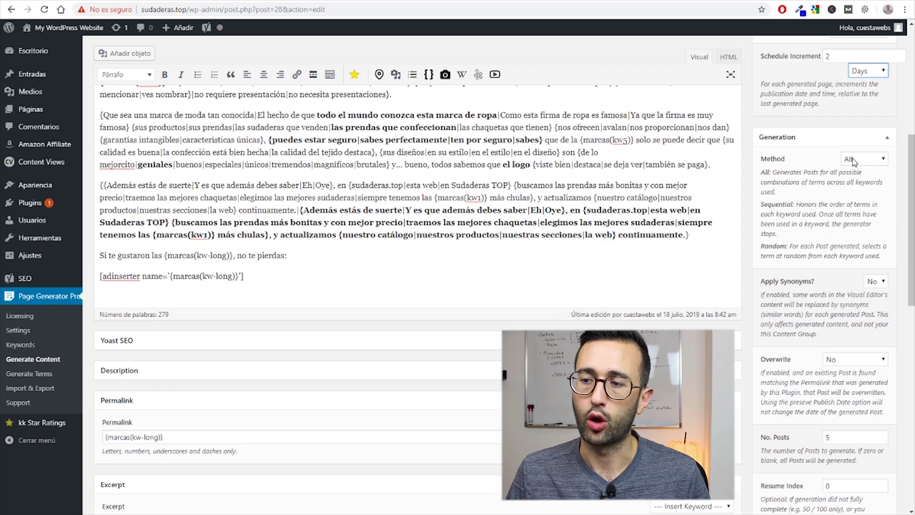
pyautogui.scroll(-1, 875, 231)
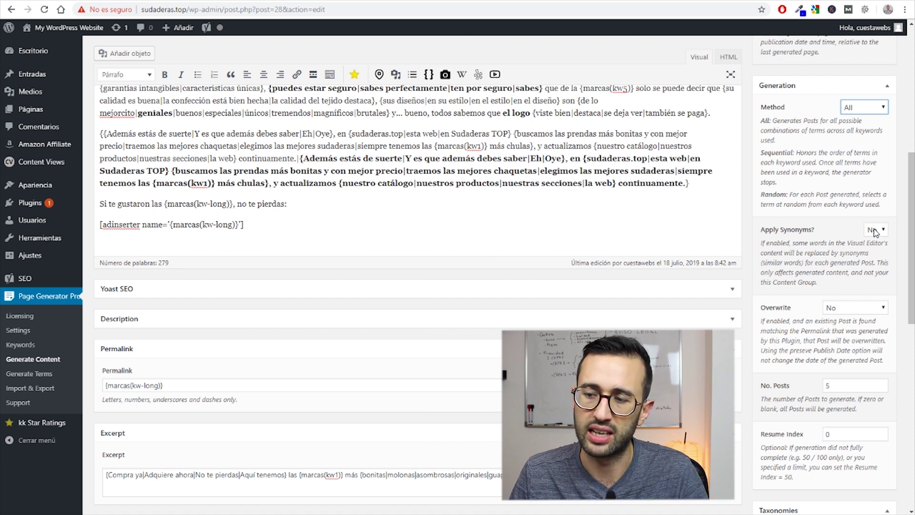
pyautogui.scroll(-2, 876, 232)
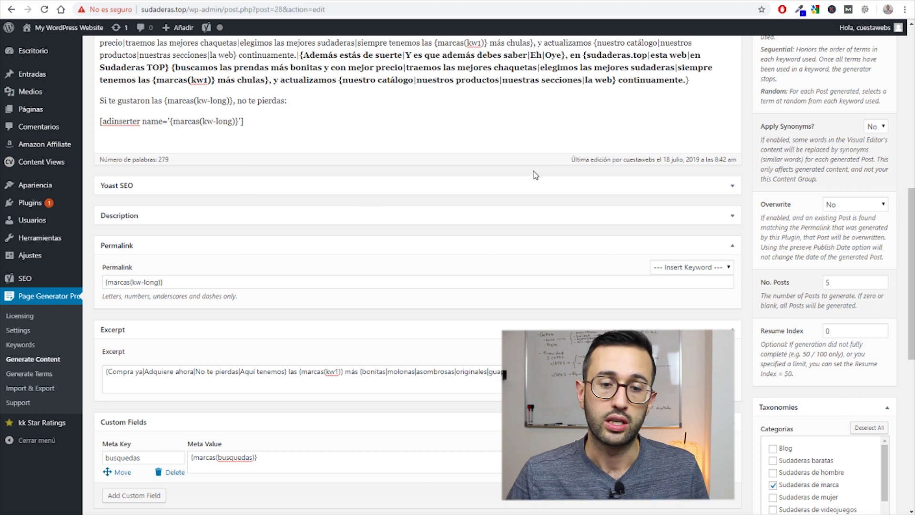
pyautogui.moveTo(167, 283); pyautogui.dragTo(104, 281)
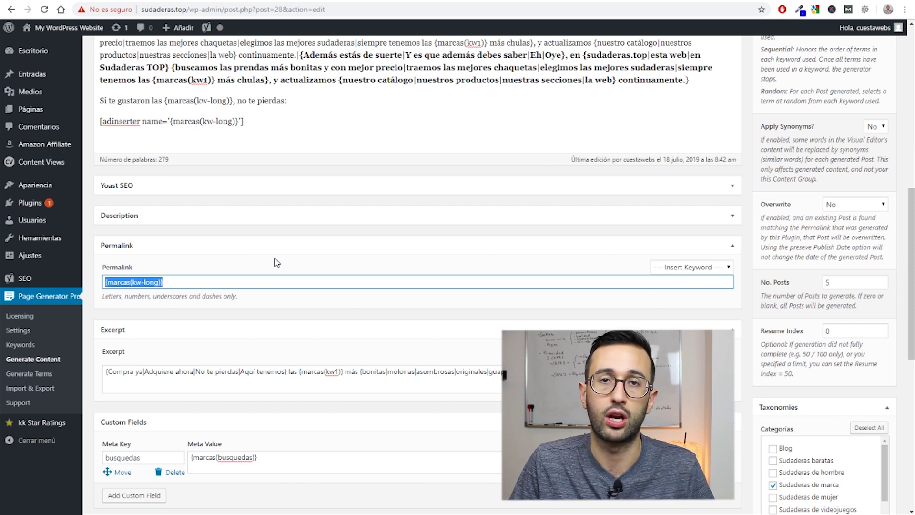
pyautogui.click(822, 224)
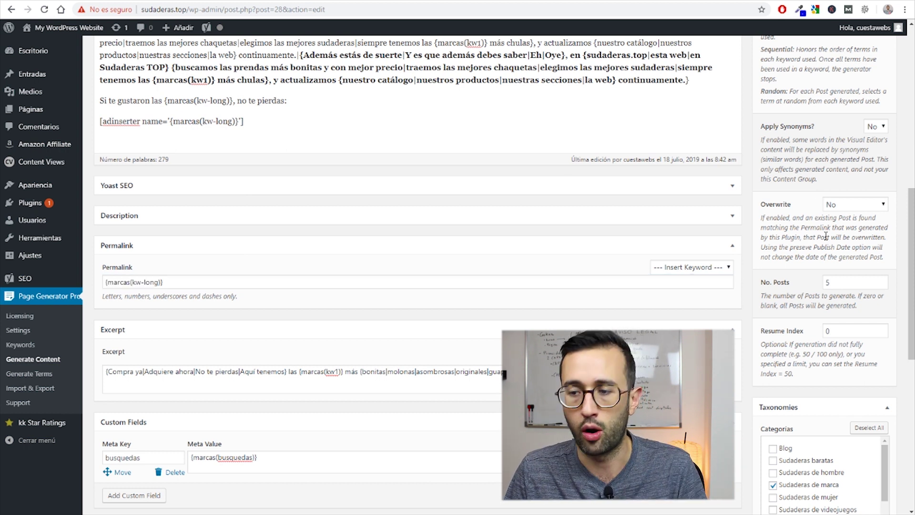
# Step: Set the number of posts to generate to 0 and check the Resume Index
pyautogui.scroll(-2, 824, 236)
pyautogui.doubleClick(830, 179)
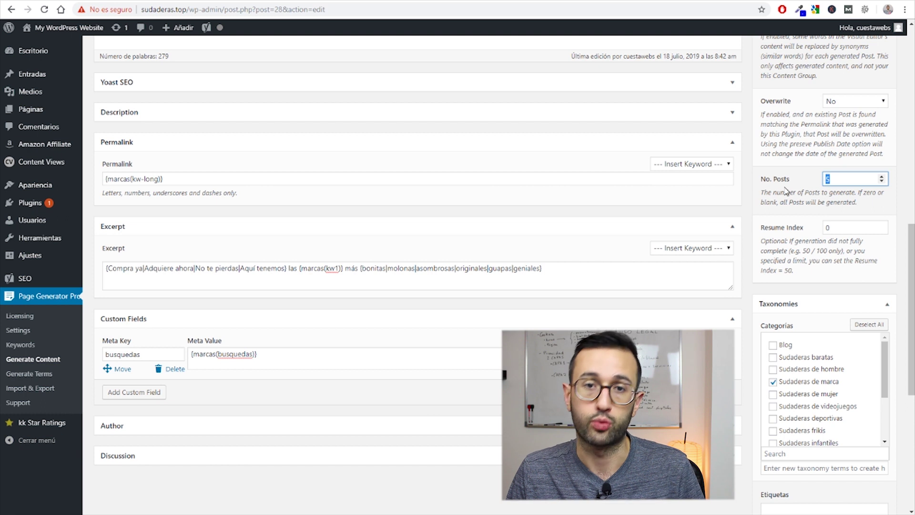
pyautogui.write('0')
pyautogui.click(854, 191)
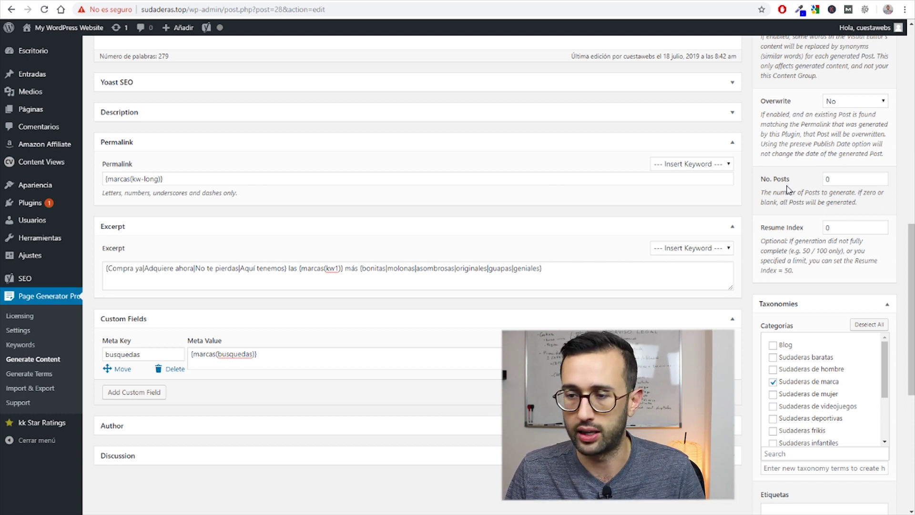
pyautogui.scroll(-1, 788, 205)
pyautogui.click(846, 178)
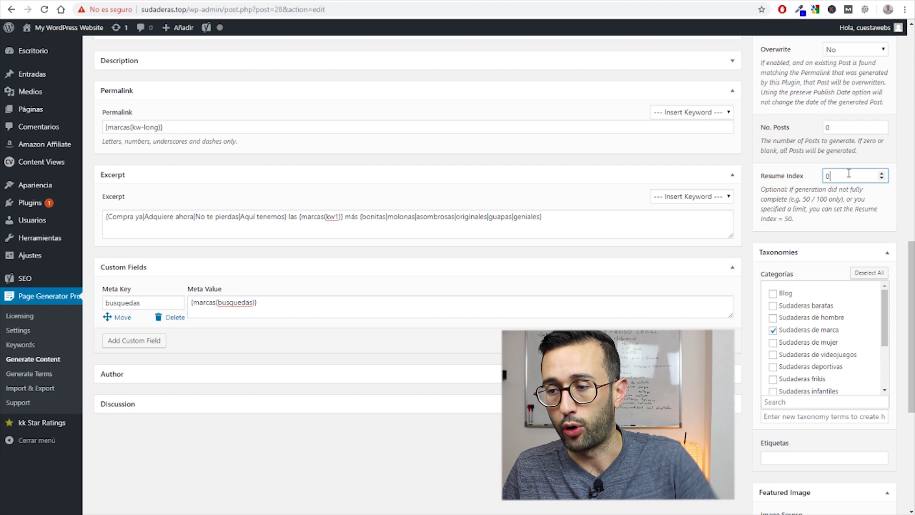
# Step: Set the number of posts to 50 and the Resume Index to 51 as a batch example
pyautogui.moveTo(839, 127); pyautogui.dragTo(814, 130)
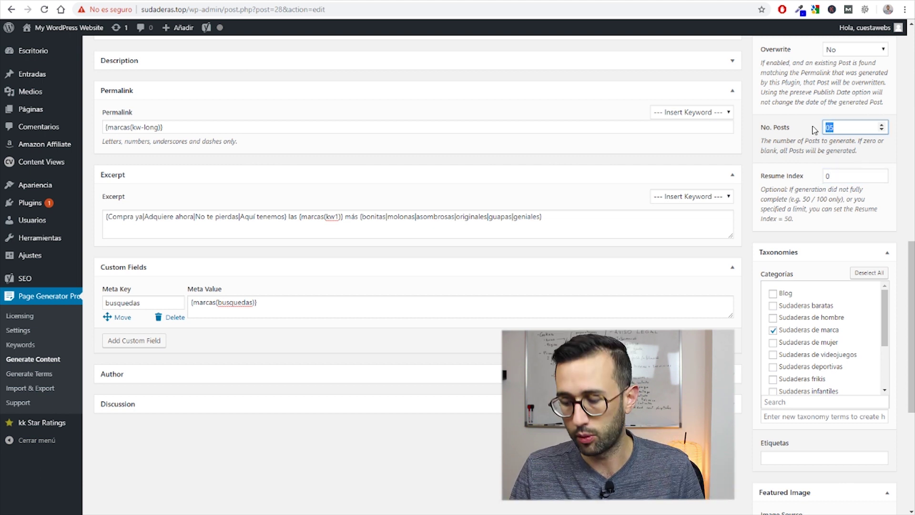
pyautogui.write('50')
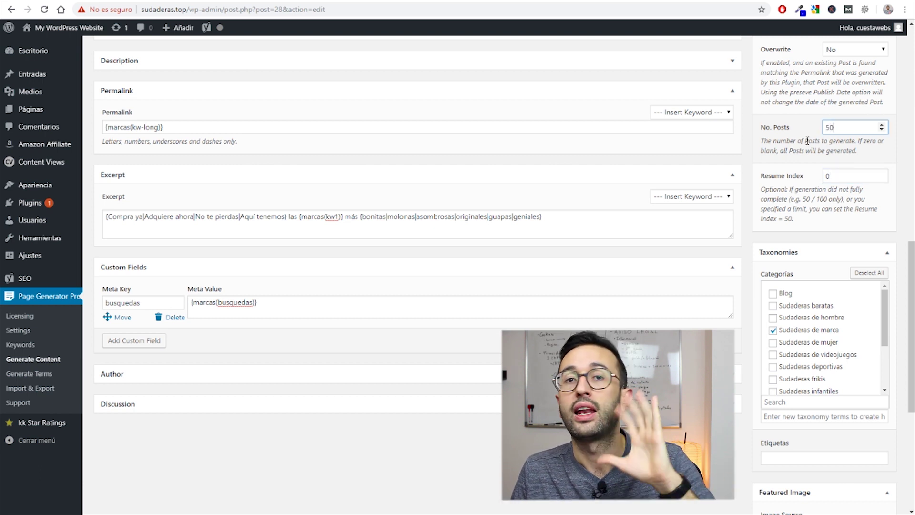
pyautogui.click(840, 178)
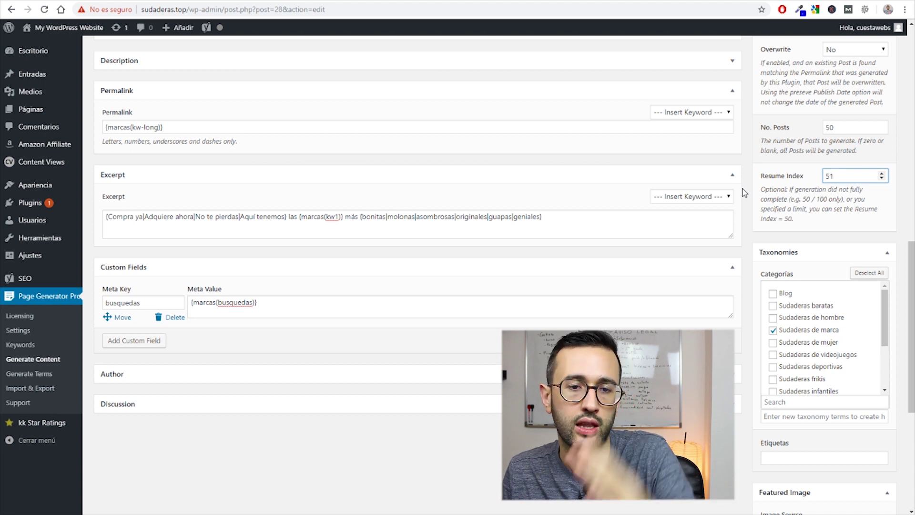
# Step: Clear both the No. Posts and Resume Index values, leaving the two fields blank
pyautogui.press('BackSpace')
pyautogui.press('BackSpace')
pyautogui.write('0')
pyautogui.click(839, 128)
pyautogui.press('BackSpace')
pyautogui.press('BackSpace')
pyautogui.write('0')
pyautogui.click(851, 175)
pyautogui.press('BackSpace')
pyautogui.click(847, 122)
pyautogui.press('BackSpace')
pyautogui.click(805, 150)
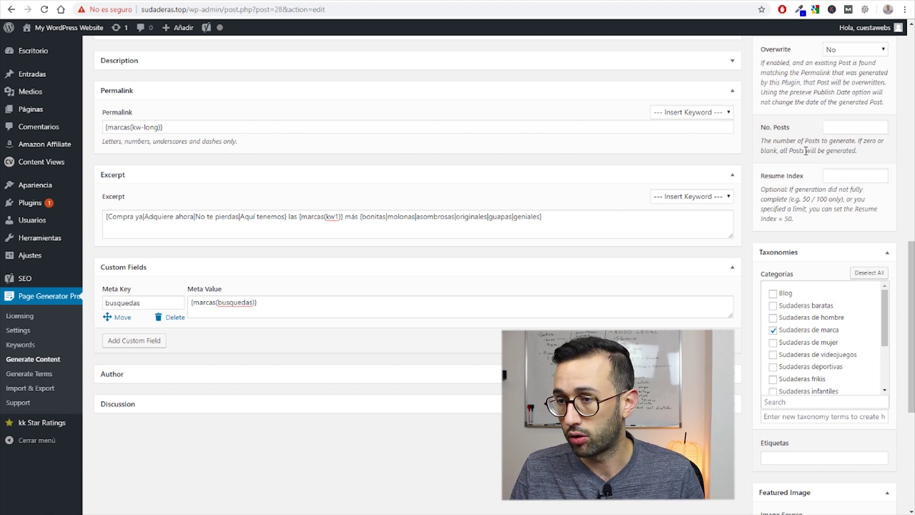
# Step: Review the Taxonomies section and the available featured image sources, keeping Unsplash
pyautogui.scroll(-2, 810, 167)
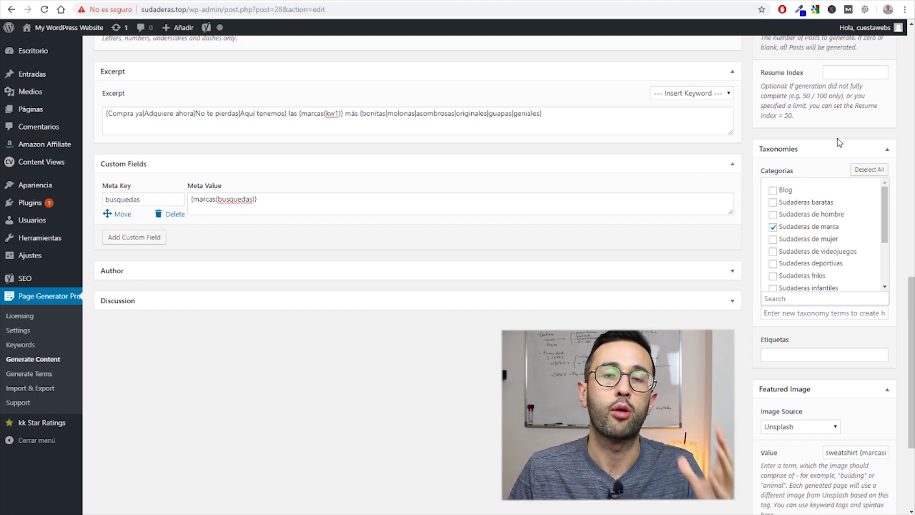
pyautogui.scroll(-1, 837, 138)
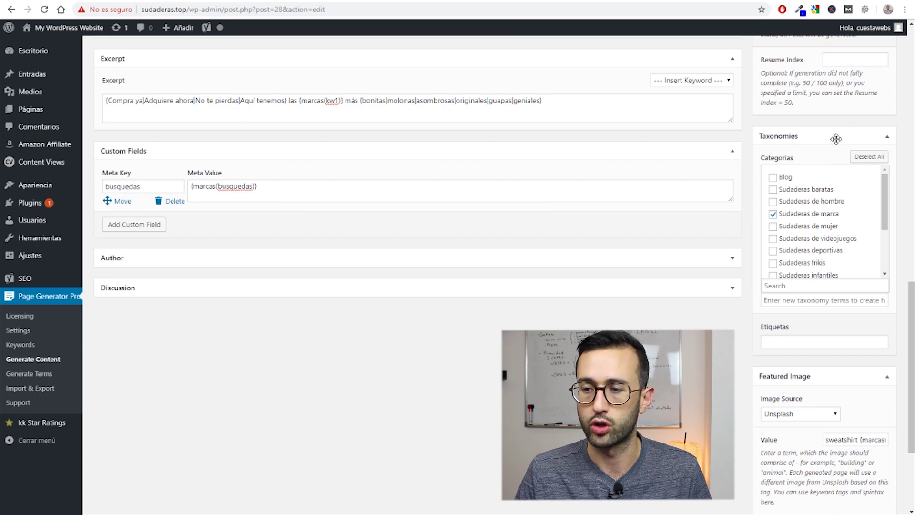
pyautogui.scroll(-2, 682, 174)
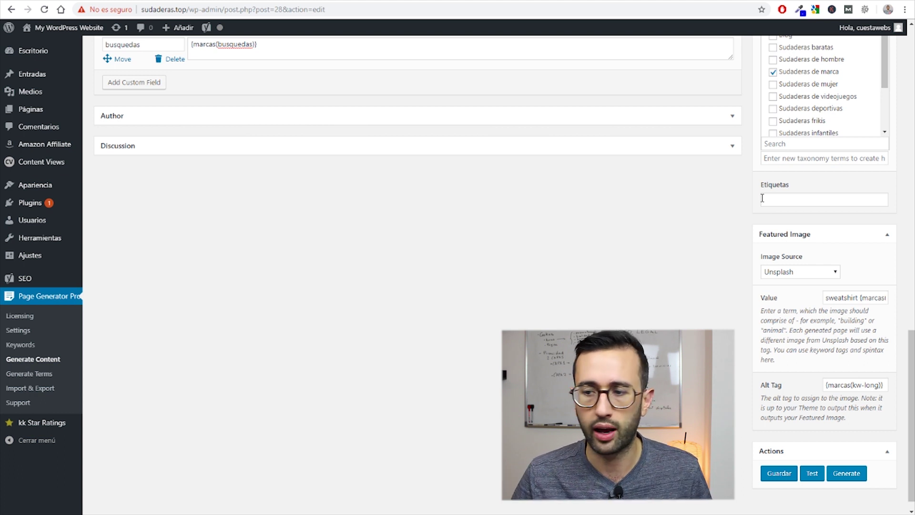
pyautogui.scroll(-1, 752, 202)
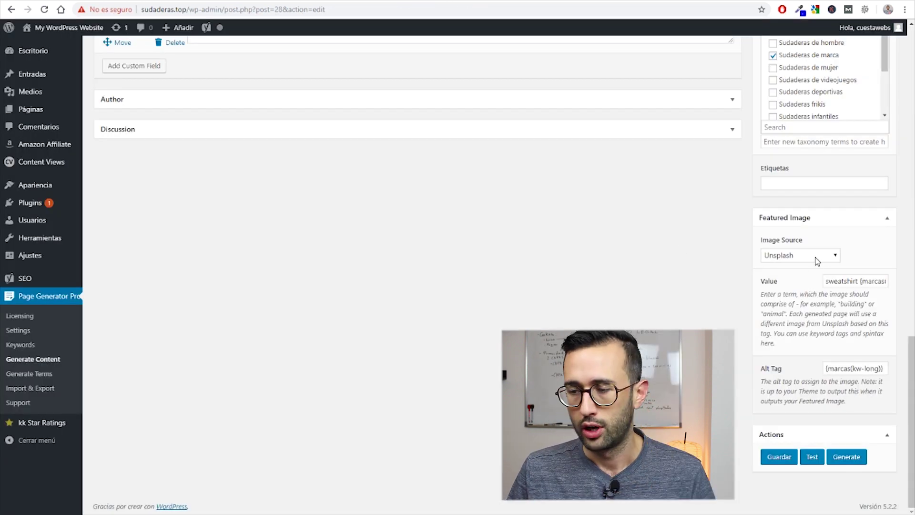
pyautogui.click(817, 255)
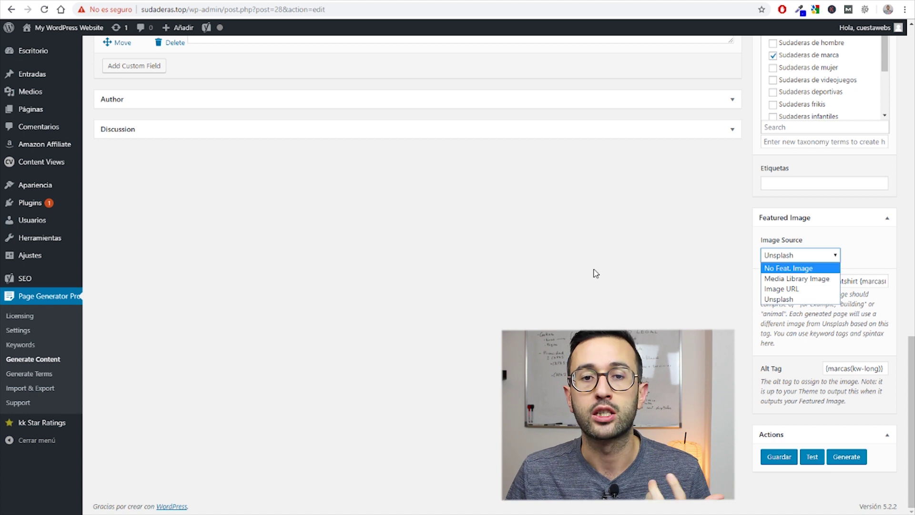
pyautogui.click(577, 275)
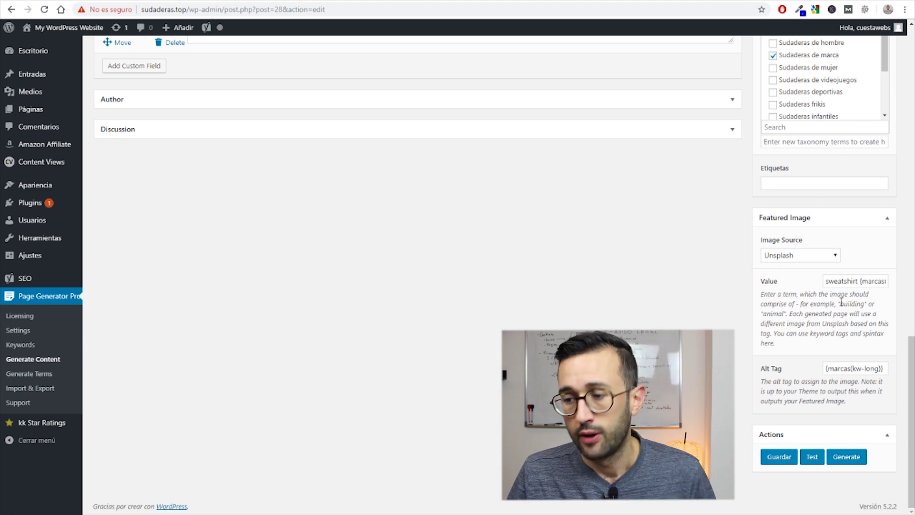
pyautogui.click(849, 281)
pyautogui.click(803, 257)
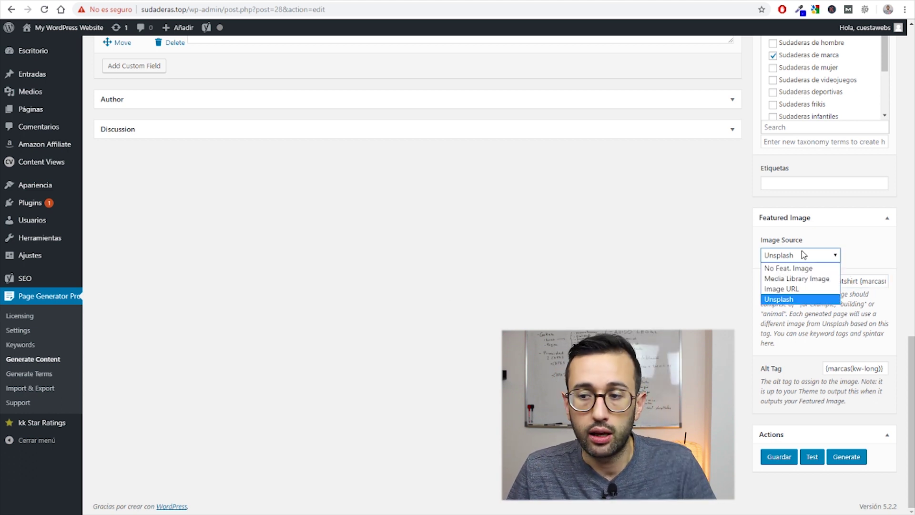
pyautogui.click(795, 302)
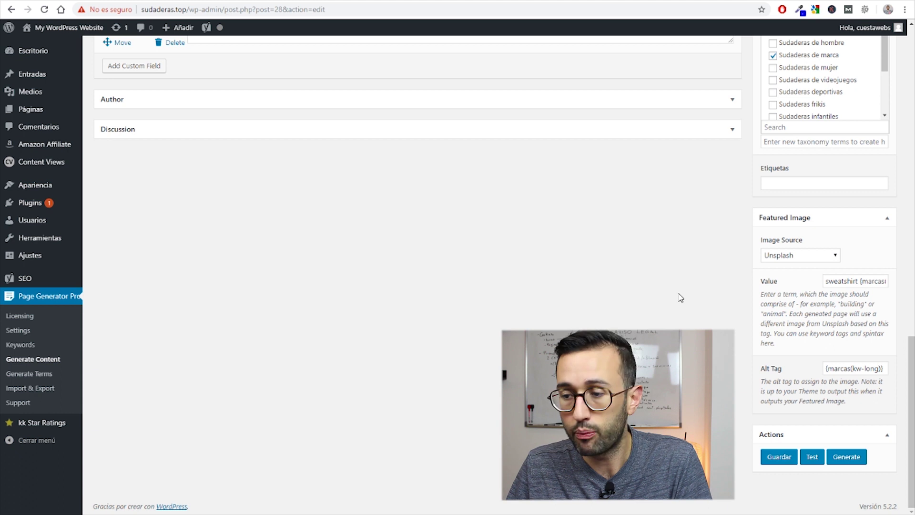
# Step: Examine the featured image's Unsplash search value, both the fixed word and the brand keyword tag
pyautogui.click(844, 280)
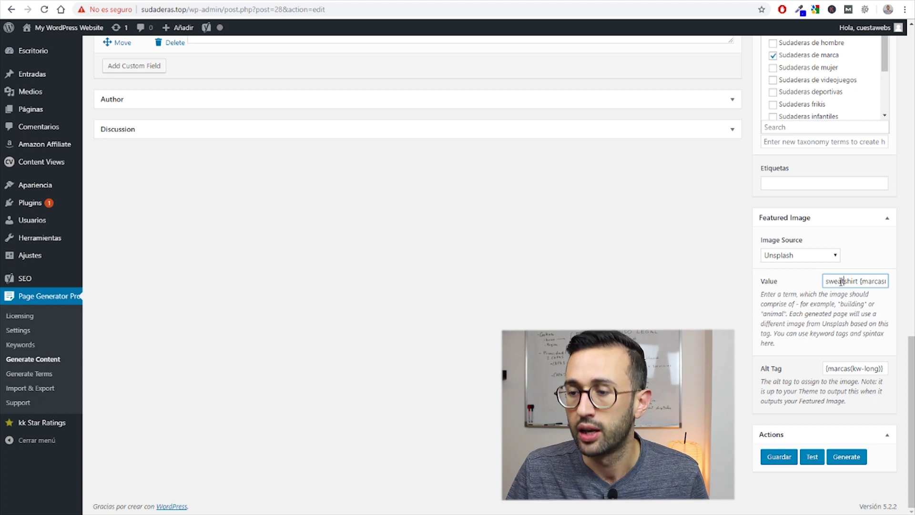
pyautogui.moveTo(858, 281); pyautogui.dragTo(818, 282)
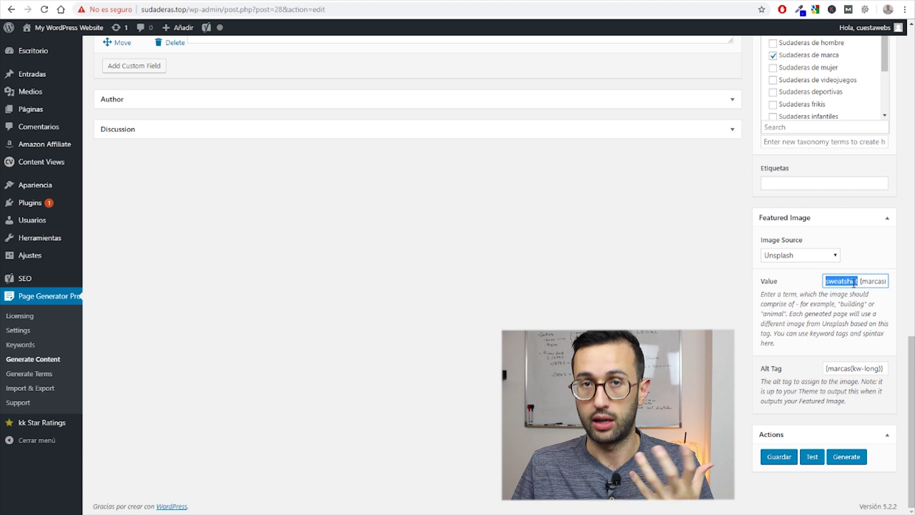
pyautogui.moveTo(861, 280); pyautogui.dragTo(888, 280)
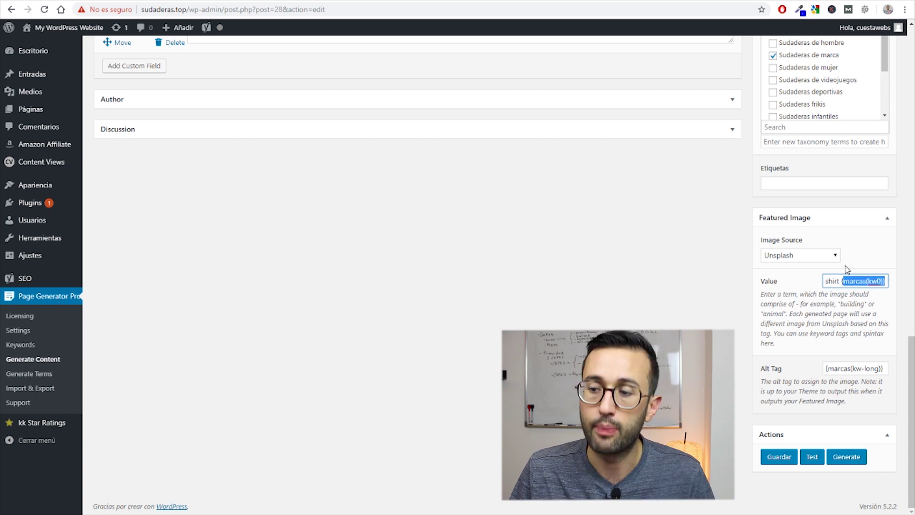
pyautogui.click(832, 282)
pyautogui.doubleClick(841, 281)
pyautogui.click(851, 281)
pyautogui.press('End')
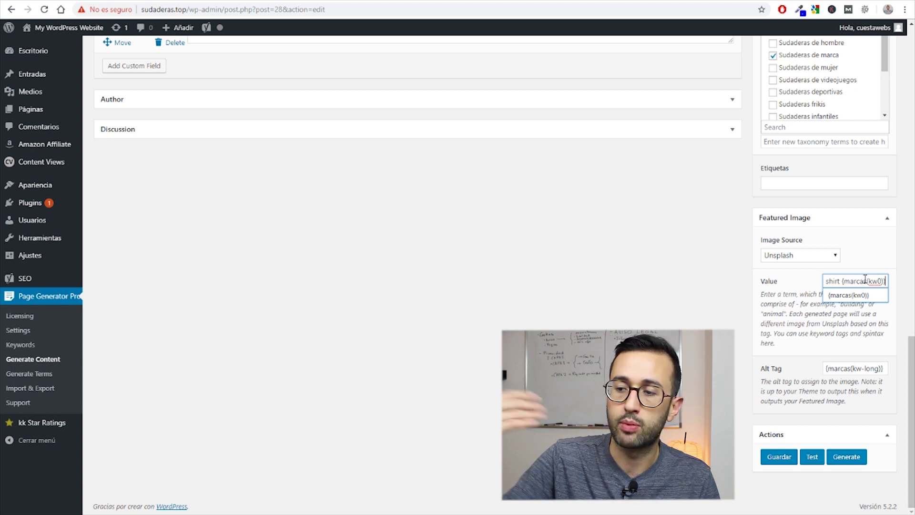
pyautogui.click(802, 291)
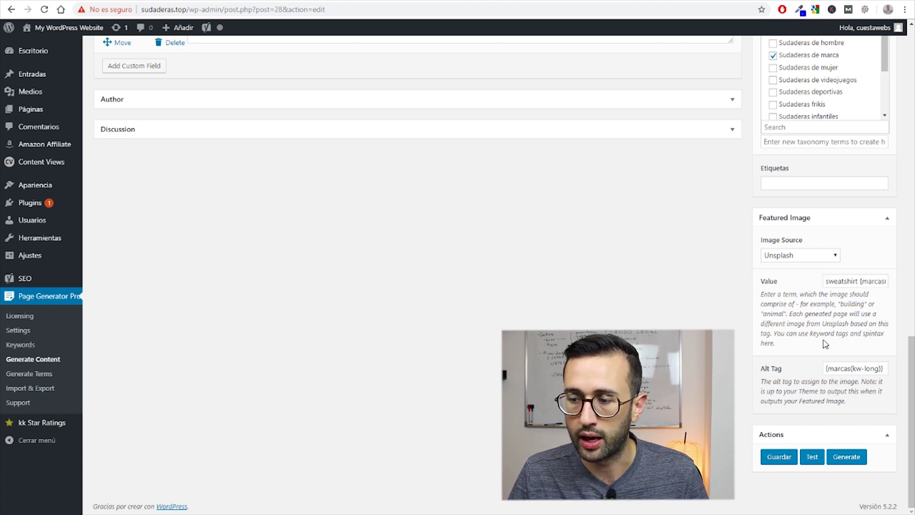
# Step: Set the featured image's alt tag to {marcas(kw1)} and save the content group
pyautogui.click(792, 370)
pyautogui.moveTo(884, 368); pyautogui.dragTo(821, 374)
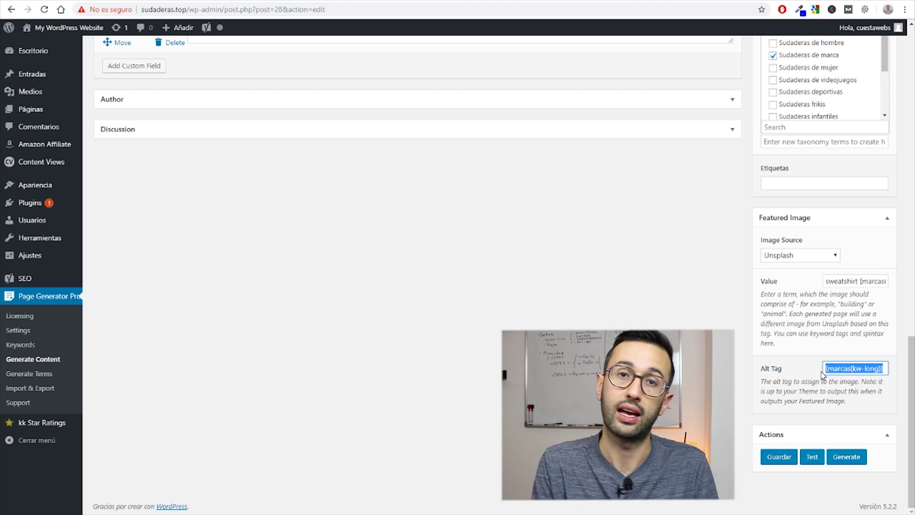
pyautogui.click(821, 375)
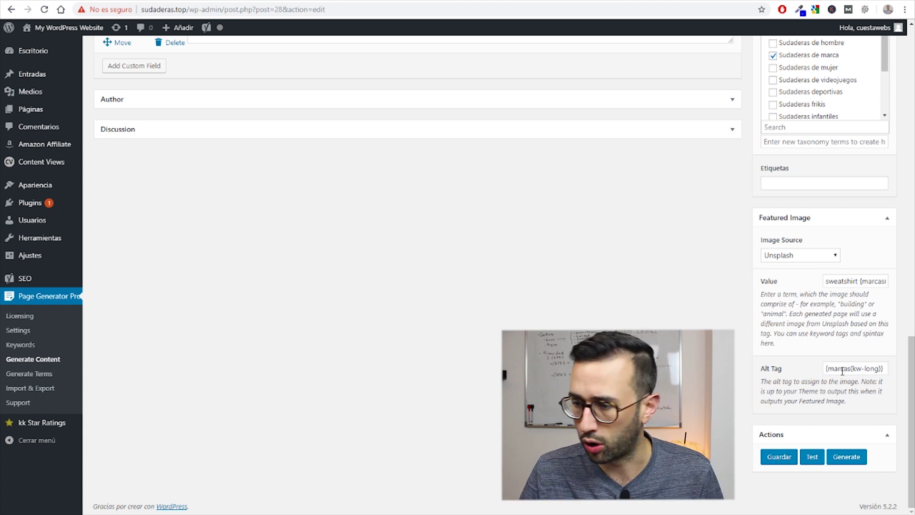
pyautogui.click(876, 368)
pyautogui.doubleClick(876, 368)
pyautogui.click(877, 369)
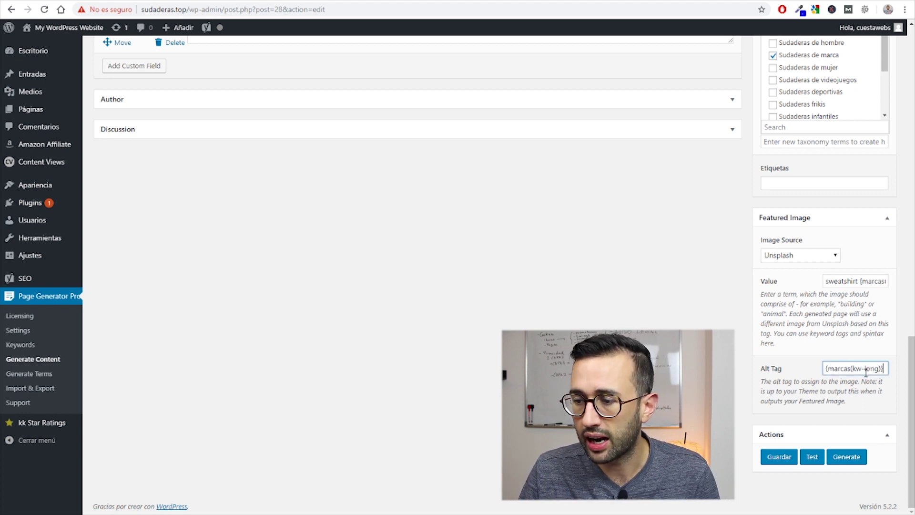
pyautogui.doubleClick(872, 368)
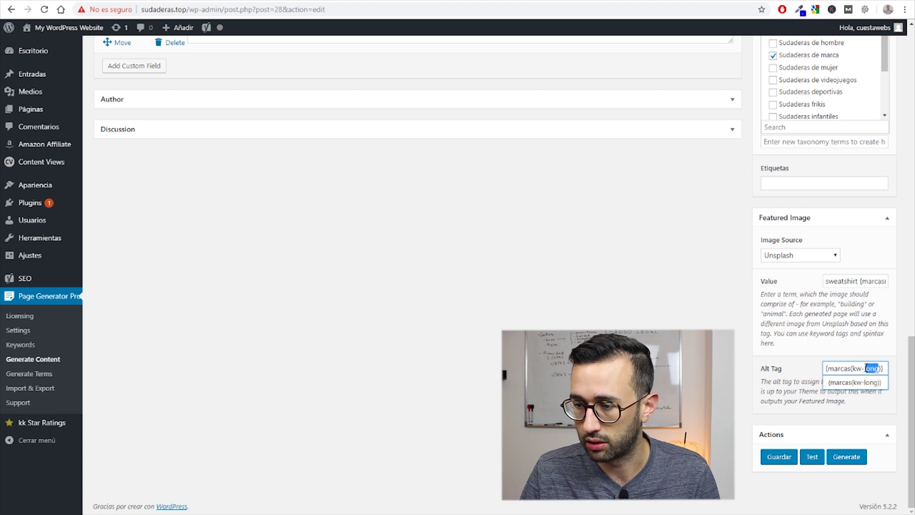
pyautogui.write('1')
pyautogui.click(812, 367)
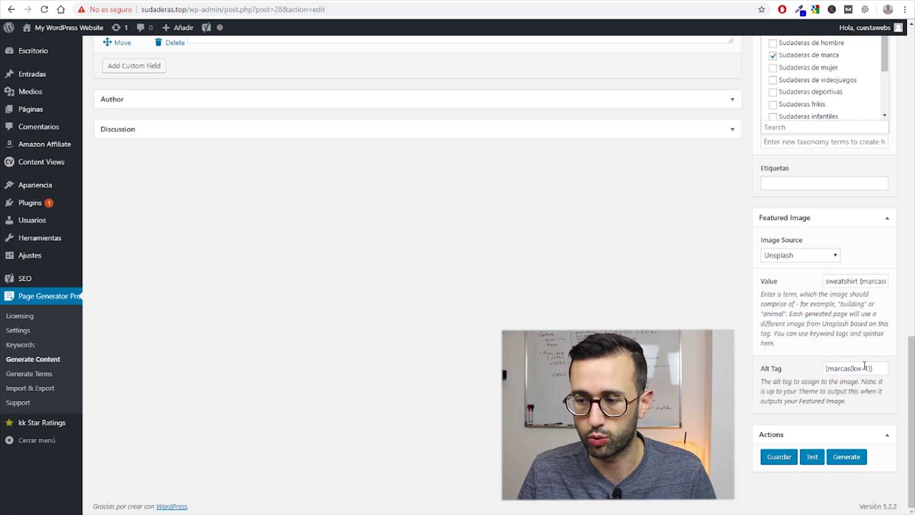
pyautogui.click(867, 370)
pyautogui.press('BackSpace')
pyautogui.click(817, 371)
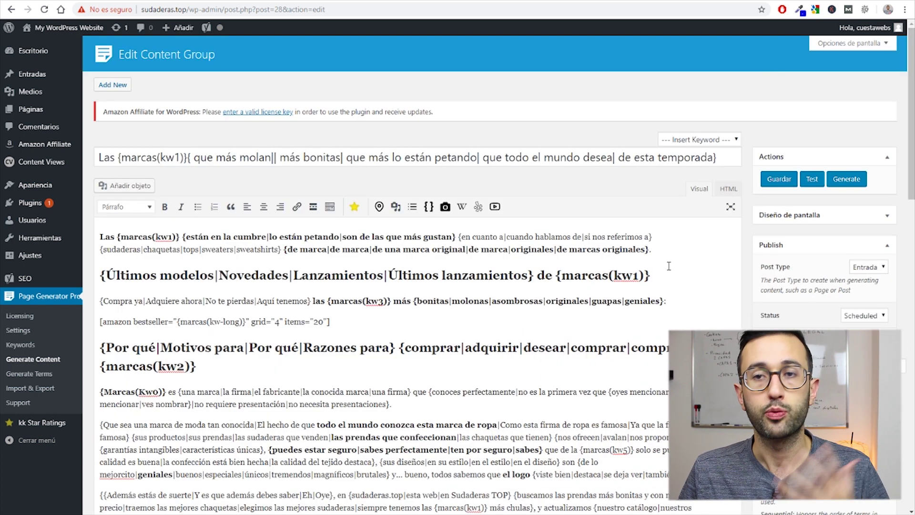
pyautogui.click(779, 180)
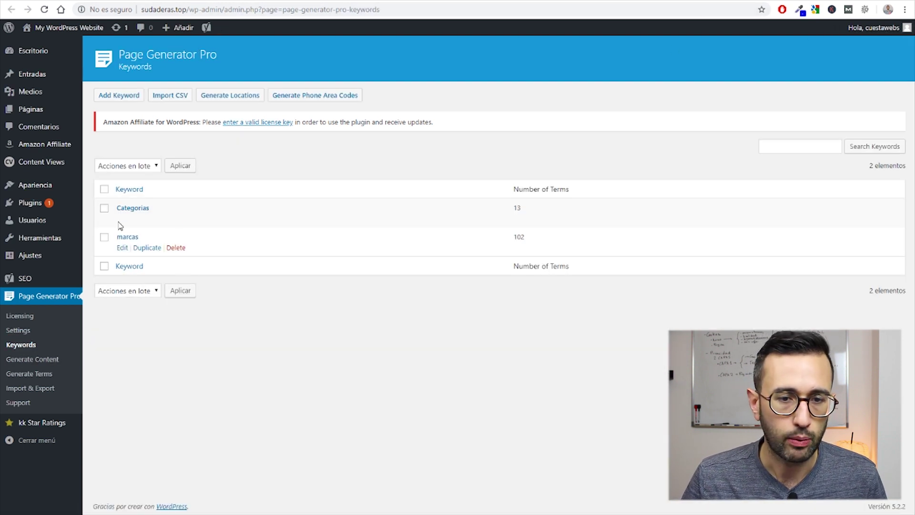
# Step: Open the marcas keyword for editing and copy the concatenated terms column, from row 5 down, in the Excel marcas sheet
pyautogui.click(123, 248)
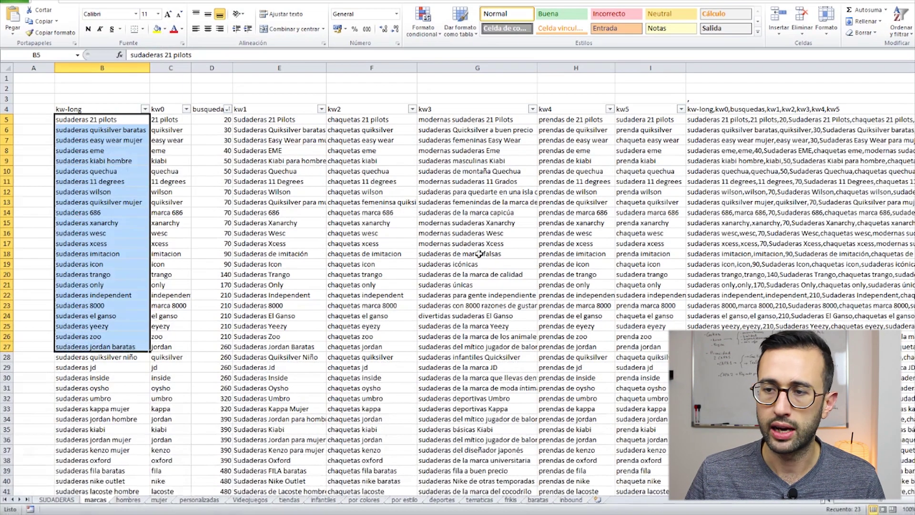
pyautogui.moveTo(777, 112); pyautogui.dragTo(777, 479)
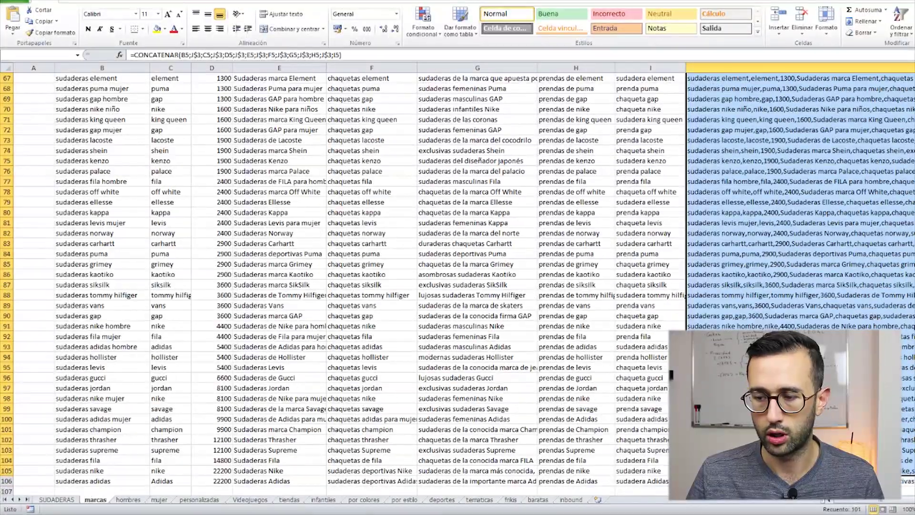
pyautogui.hotkey('ctrl', 'c')
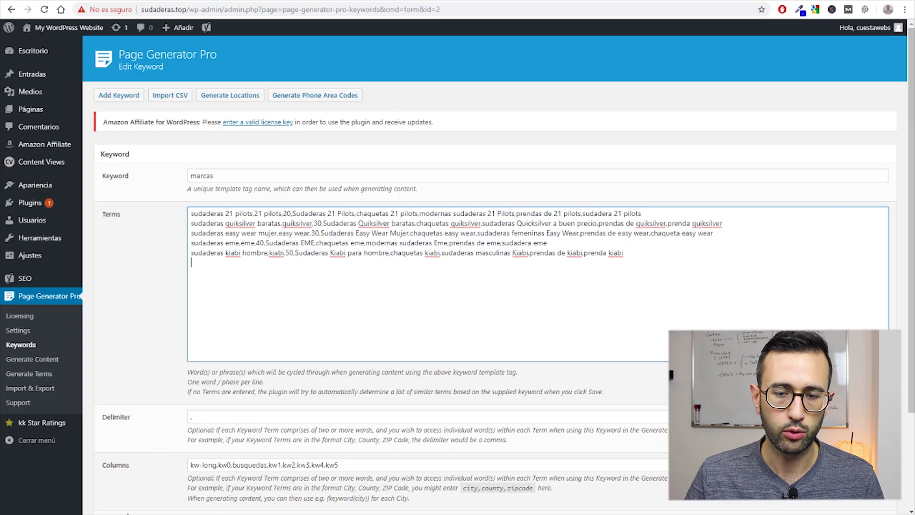
# Step: Replace all the marcas keyword's terms with the copied spreadsheet list and save the keyword
pyautogui.hotkey('ctrl', 'a')
pyautogui.press('BackSpace')
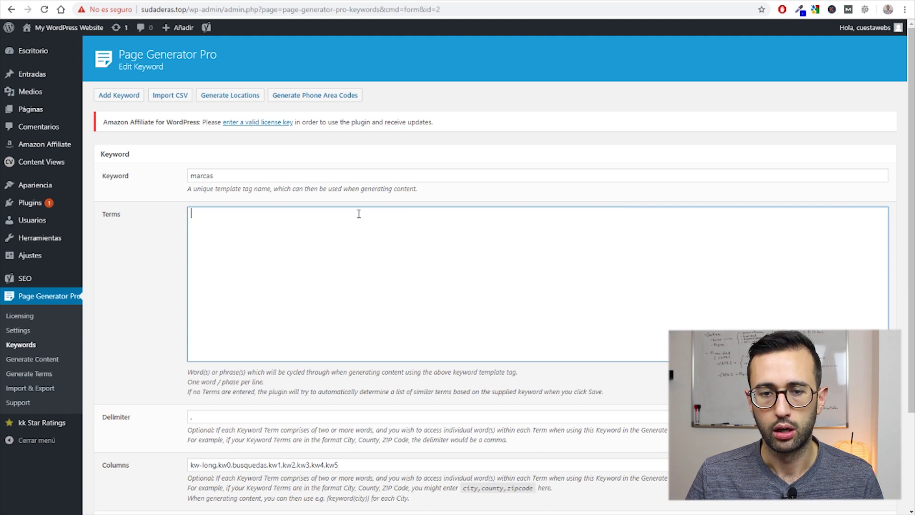
pyautogui.hotkey('ctrl', 'v')
pyautogui.scroll(10, 365, 295)
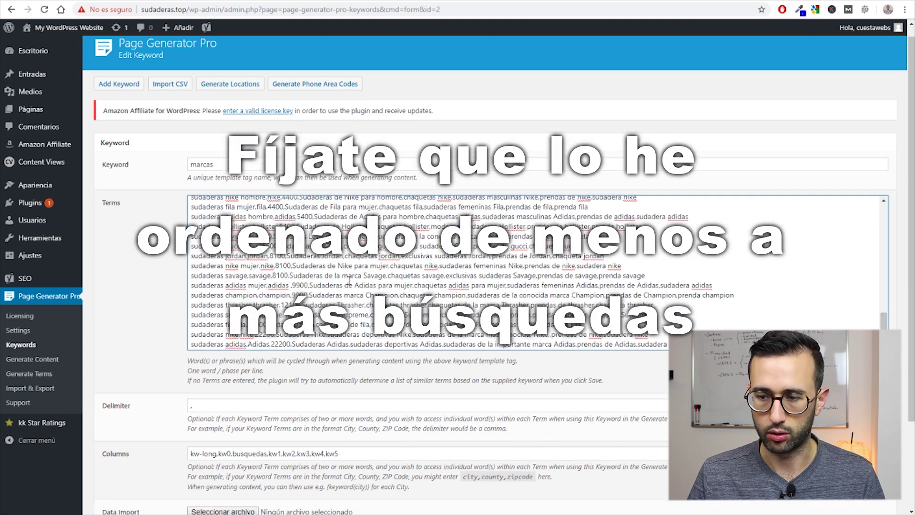
pyautogui.scroll(5, 350, 253)
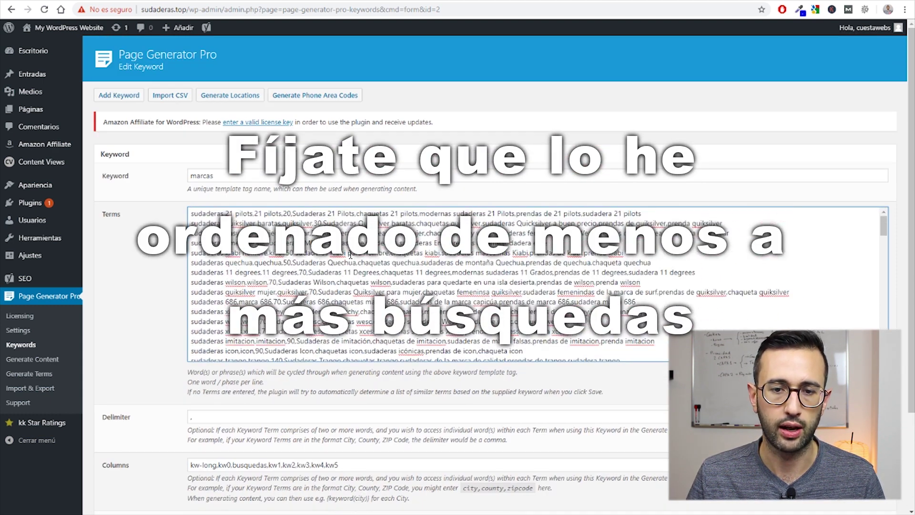
pyautogui.scroll(-3, 102, 148)
pyautogui.scroll(-5, 191, 215)
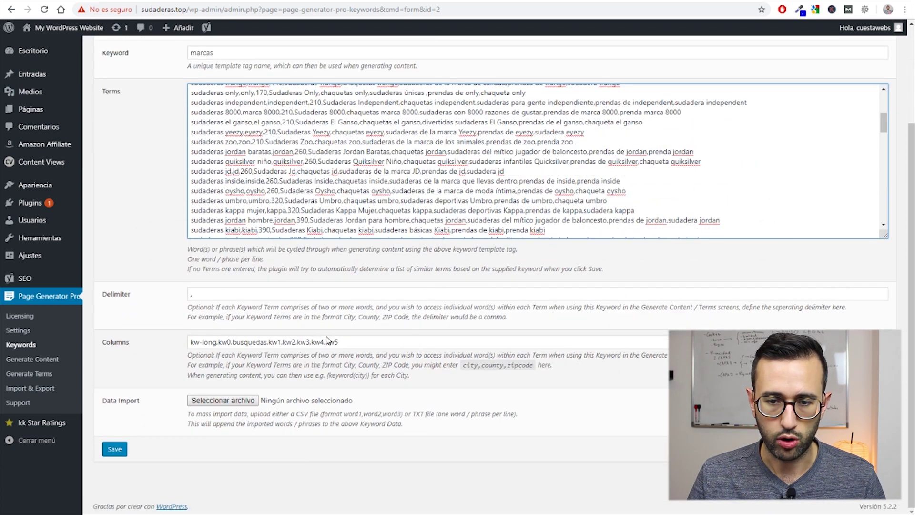
pyautogui.click(121, 449)
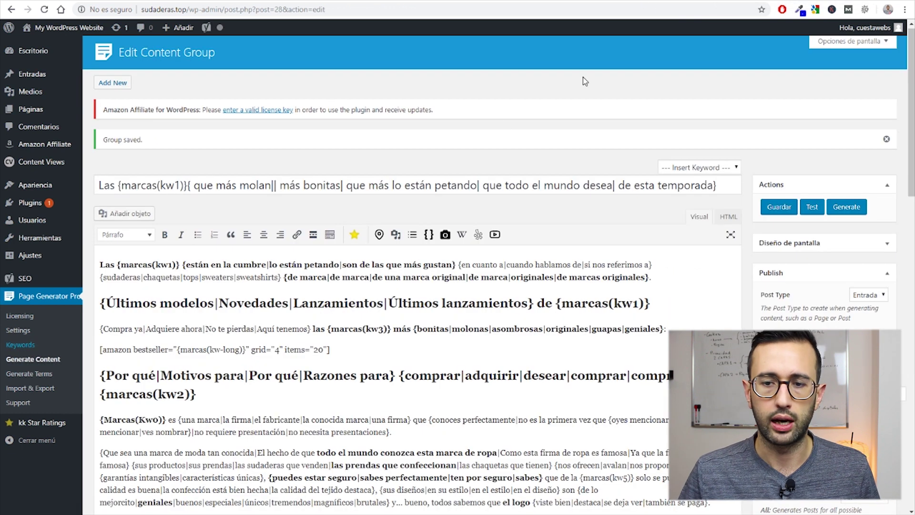
# Step: Generate a single test post in draft mode from the content group and open its preview
pyautogui.click(812, 208)
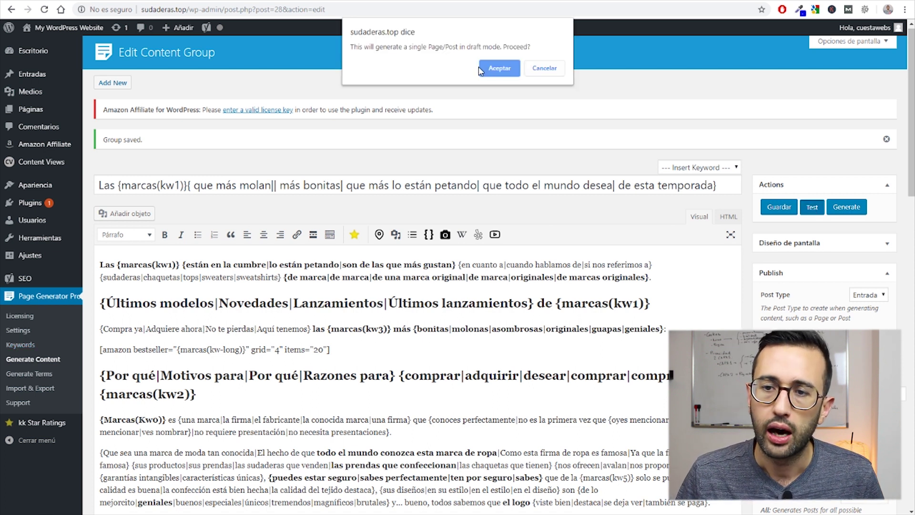
pyautogui.click(499, 68)
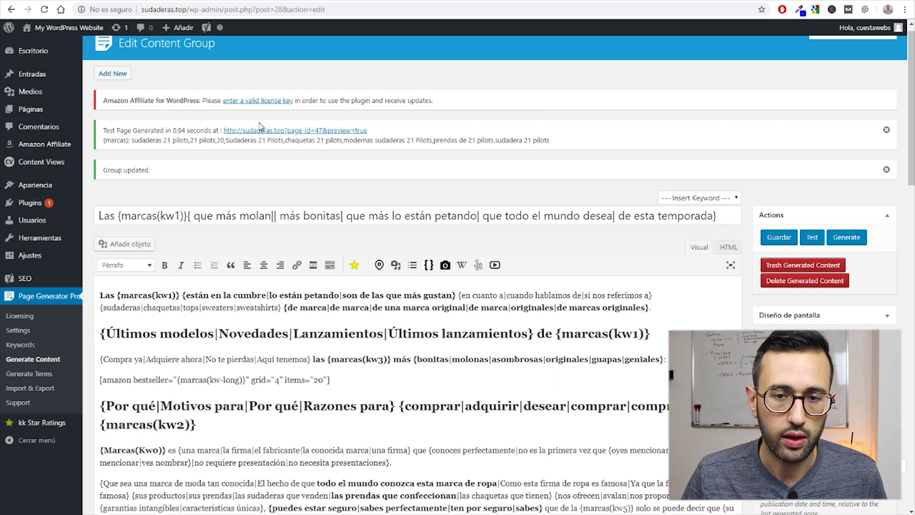
pyautogui.click(286, 130)
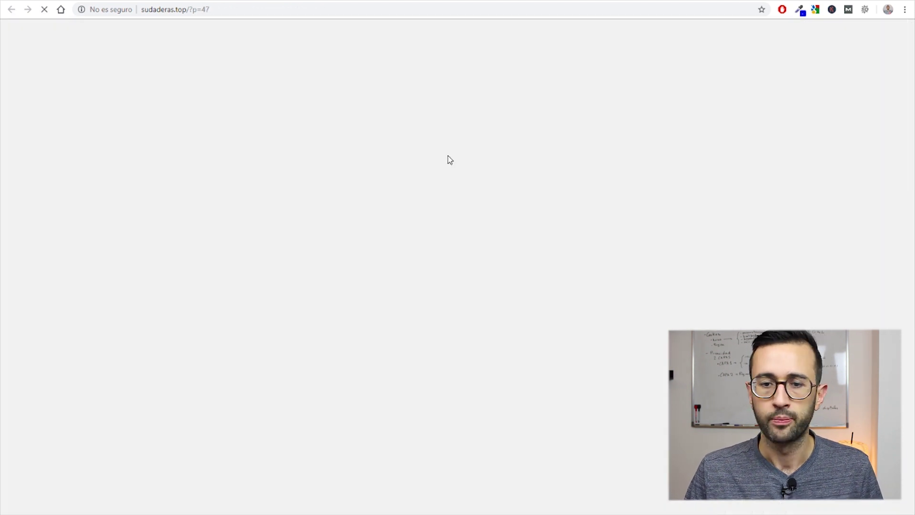
# Step: Examine the test post's featured image, title, opening sentence and product introduction for correct brand keyword substitution
pyautogui.scroll(-7, 173, 176)
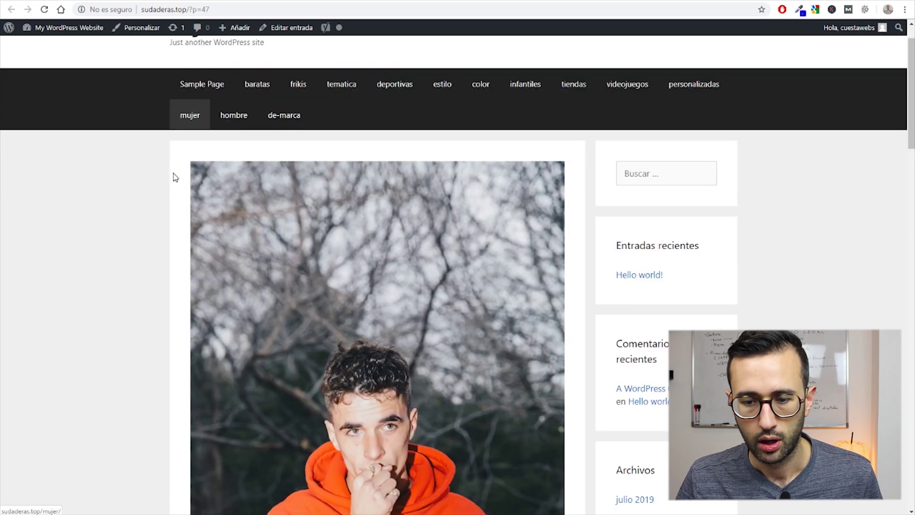
pyautogui.scroll(3, 358, 291)
pyautogui.scroll(-3, 366, 205)
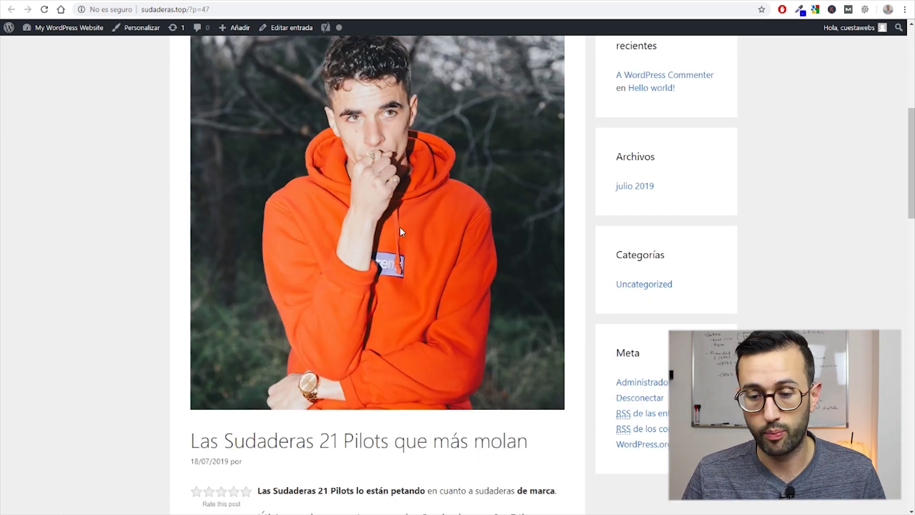
pyautogui.scroll(-6, 386, 227)
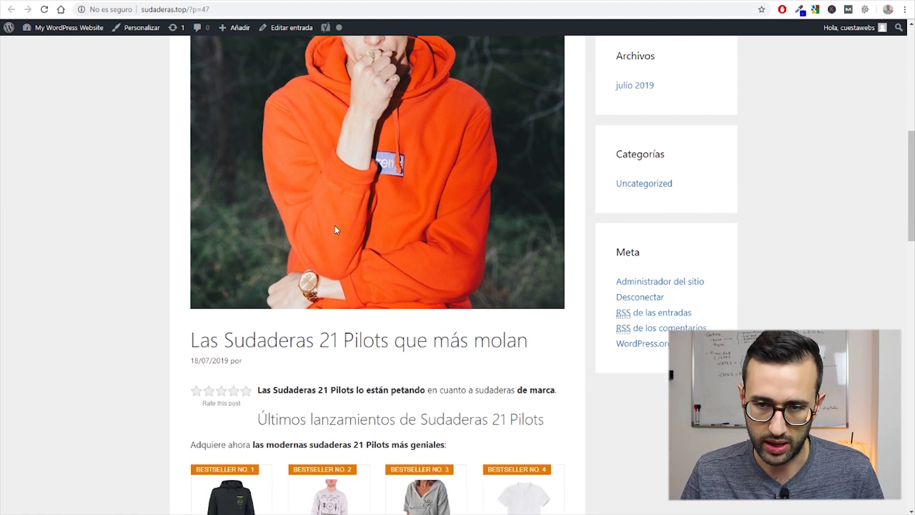
pyautogui.scroll(-1, 217, 157)
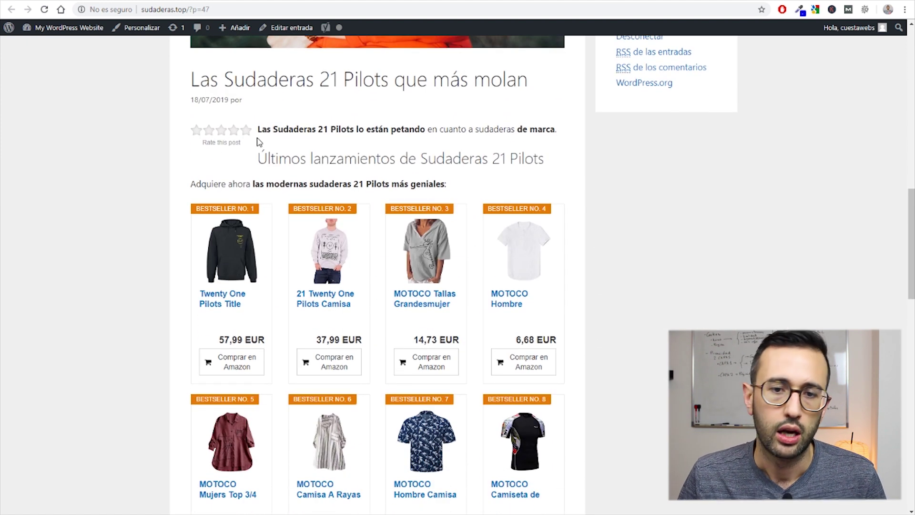
pyautogui.moveTo(260, 129); pyautogui.dragTo(426, 125)
pyautogui.click(439, 125)
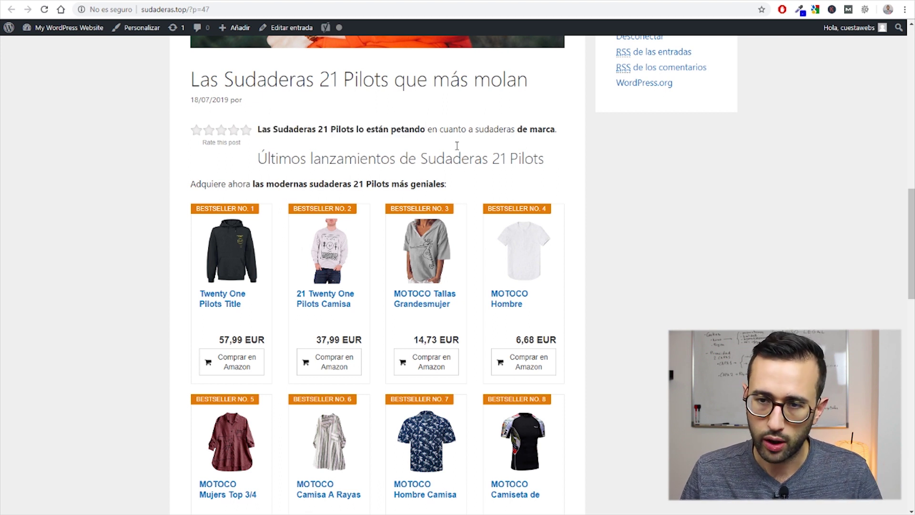
pyautogui.scroll(-1, 333, 148)
pyautogui.moveTo(206, 138); pyautogui.dragTo(448, 136)
pyautogui.click(135, 139)
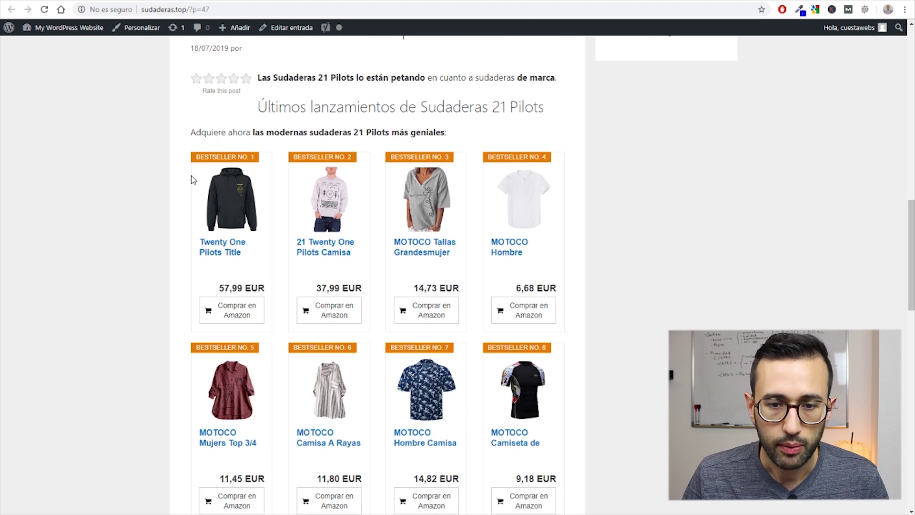
# Step: Review the test post's Amazon bestseller grid and the heading and spun paragraphs beneath it
pyautogui.scroll(-1, 190, 175)
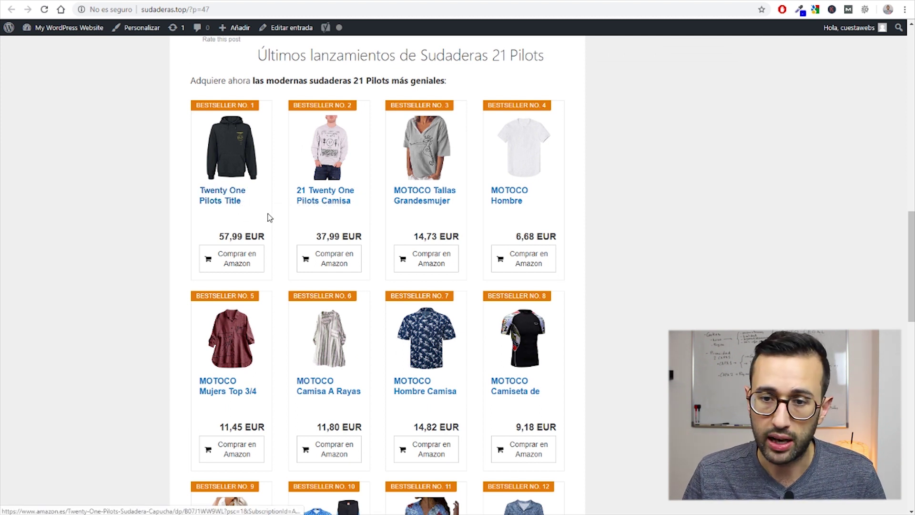
pyautogui.scroll(-1, 389, 186)
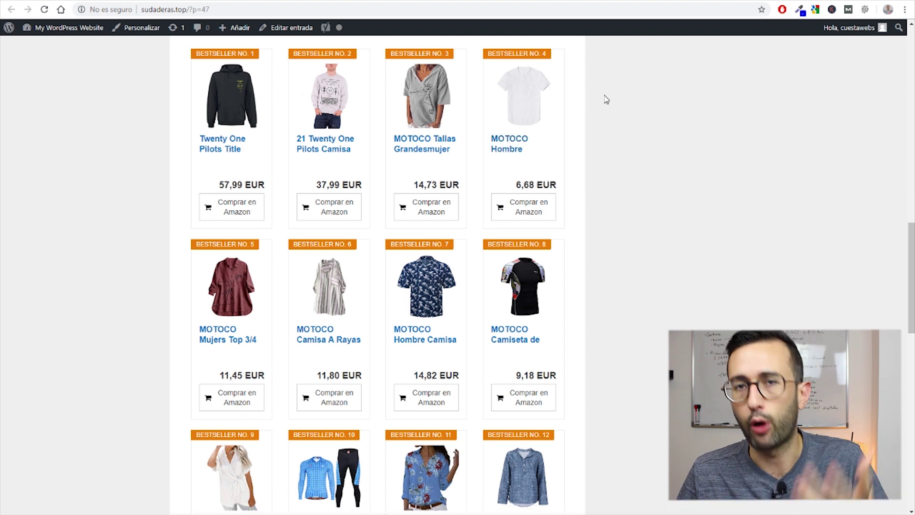
pyautogui.scroll(-1, 612, 81)
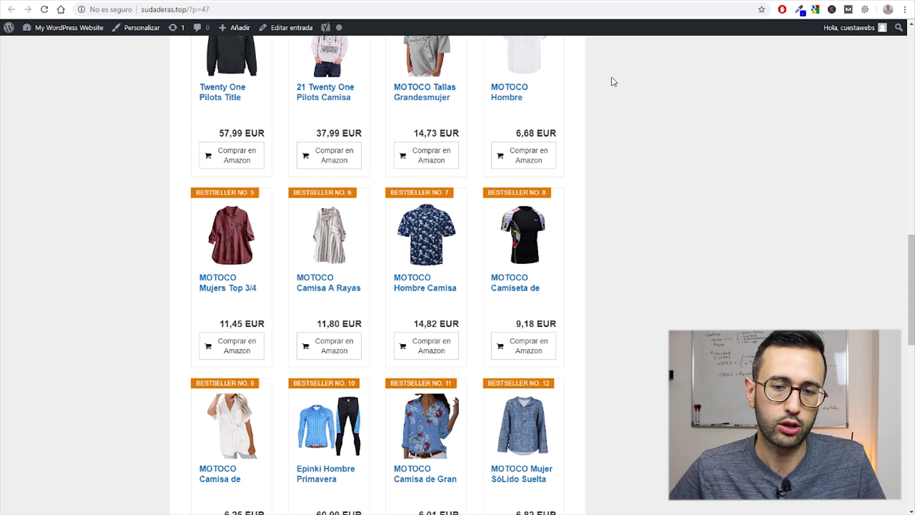
pyautogui.scroll(-11, 347, 292)
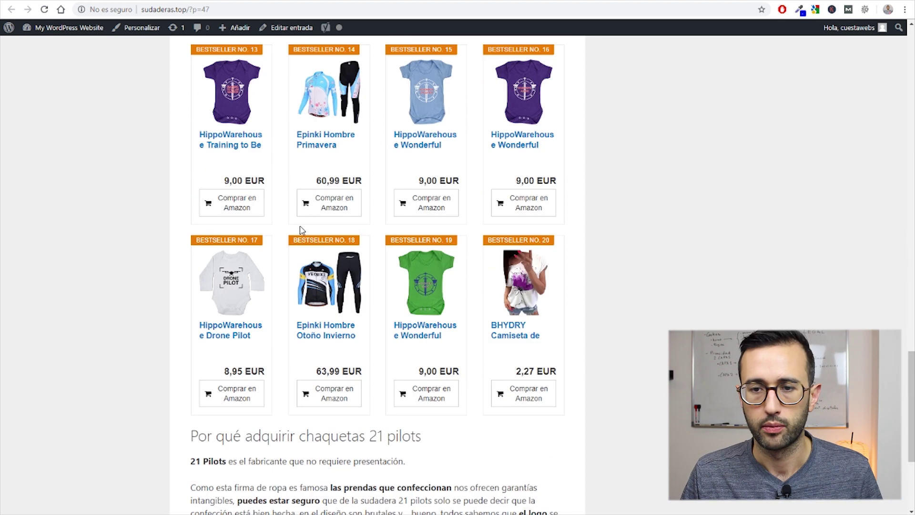
pyautogui.scroll(9, 373, 327)
pyautogui.scroll(-9, 373, 327)
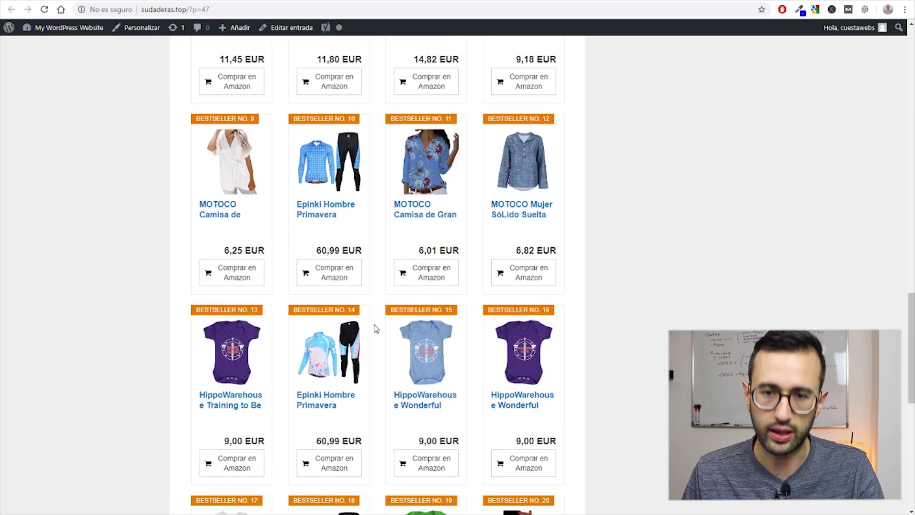
pyautogui.scroll(-3, 349, 324)
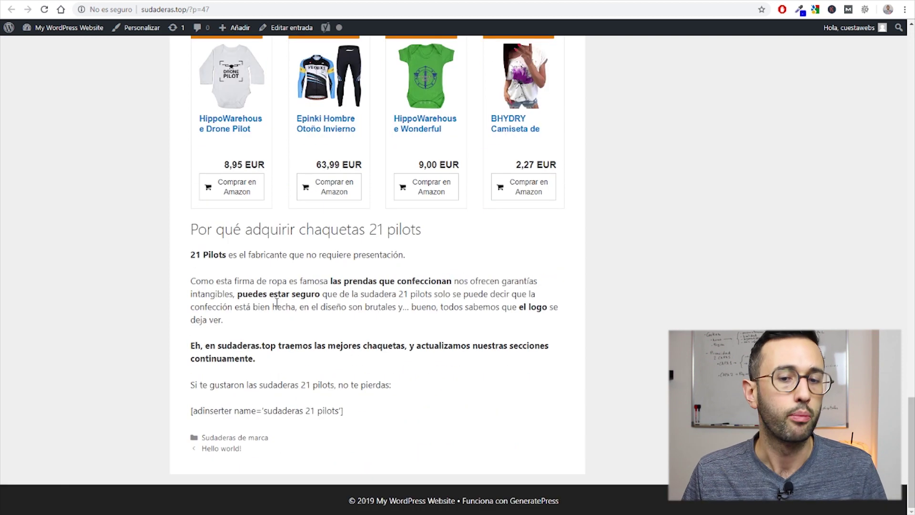
pyautogui.moveTo(204, 232); pyautogui.dragTo(453, 241)
pyautogui.click(310, 283)
pyautogui.scroll(20, 367, 396)
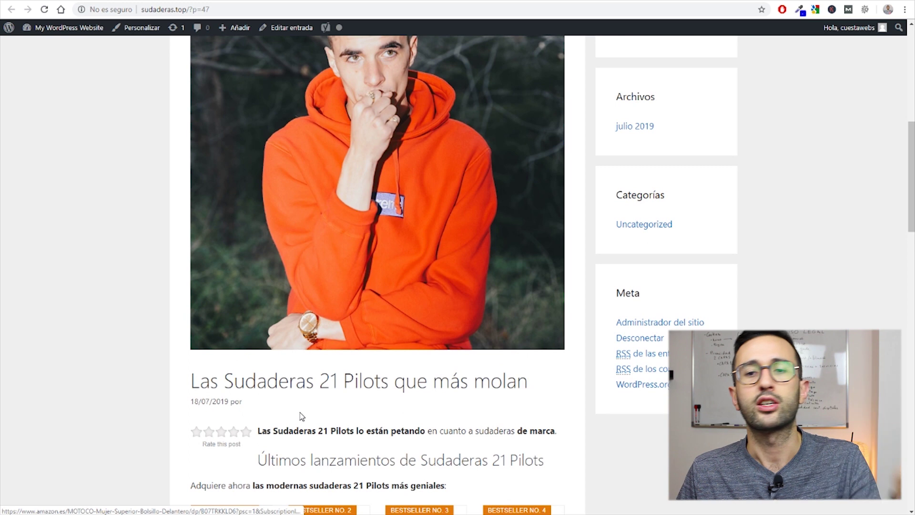
pyautogui.scroll(-20, 268, 394)
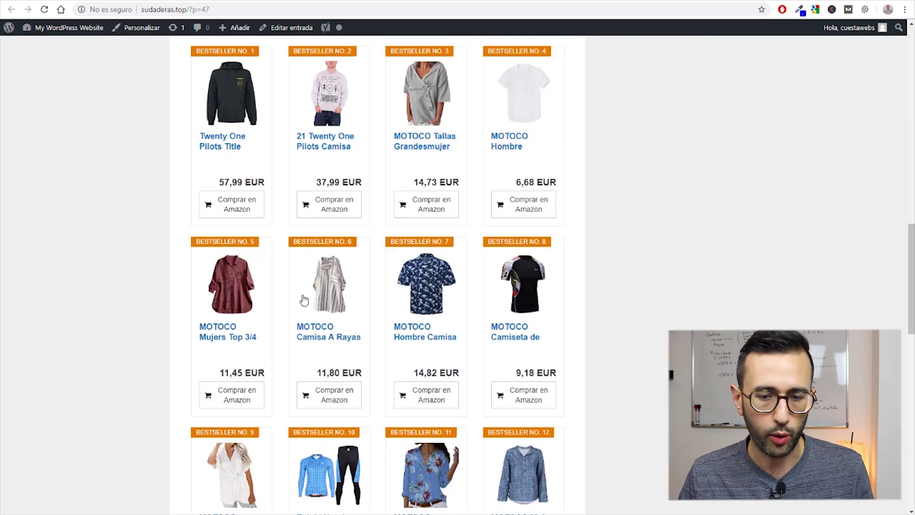
pyautogui.scroll(-4, 305, 305)
pyautogui.scroll(20, 305, 306)
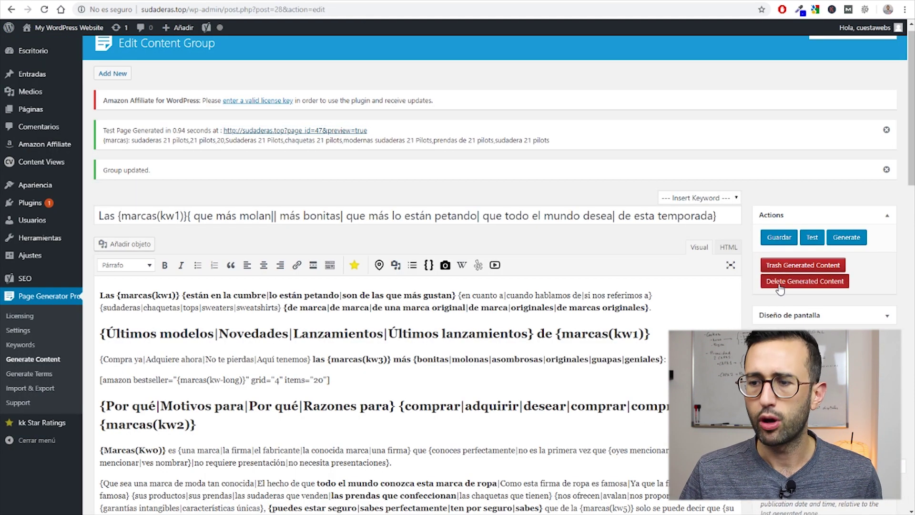
# Step: Delete the generated test content and generate all posts from the content group
pyautogui.click(778, 286)
pyautogui.click(500, 79)
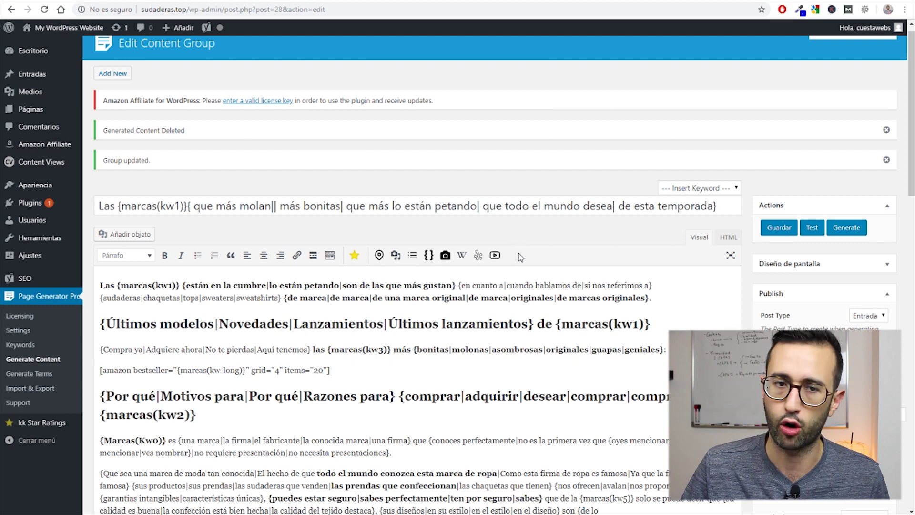
pyautogui.scroll(-8, 426, 239)
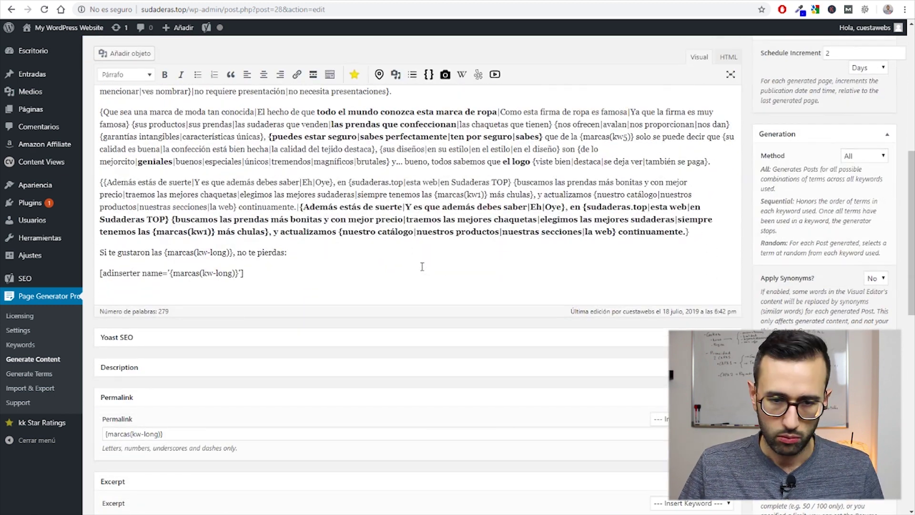
pyautogui.scroll(8, 422, 266)
pyautogui.scroll(1, 422, 266)
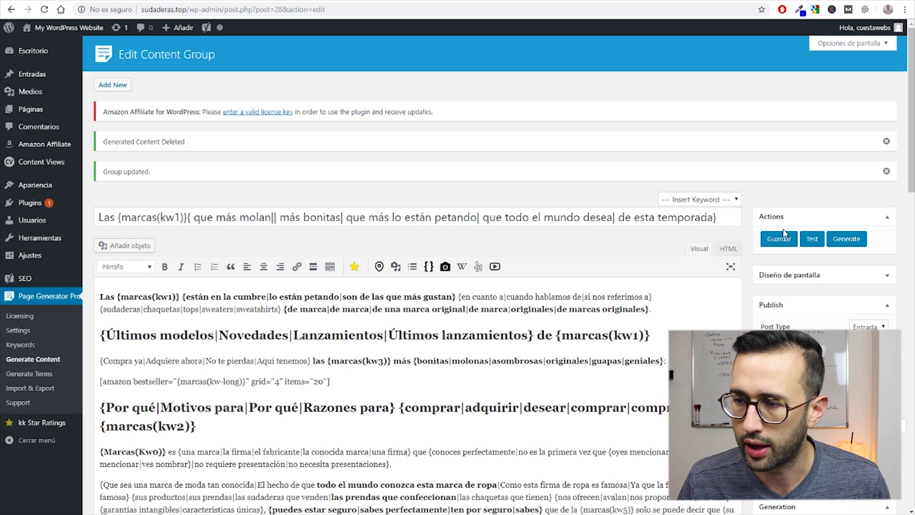
pyautogui.click(847, 240)
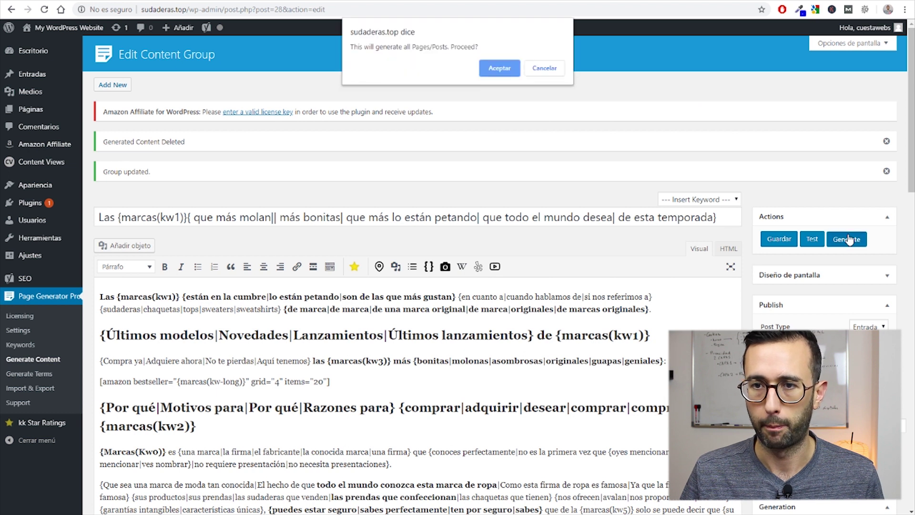
pyautogui.click(499, 69)
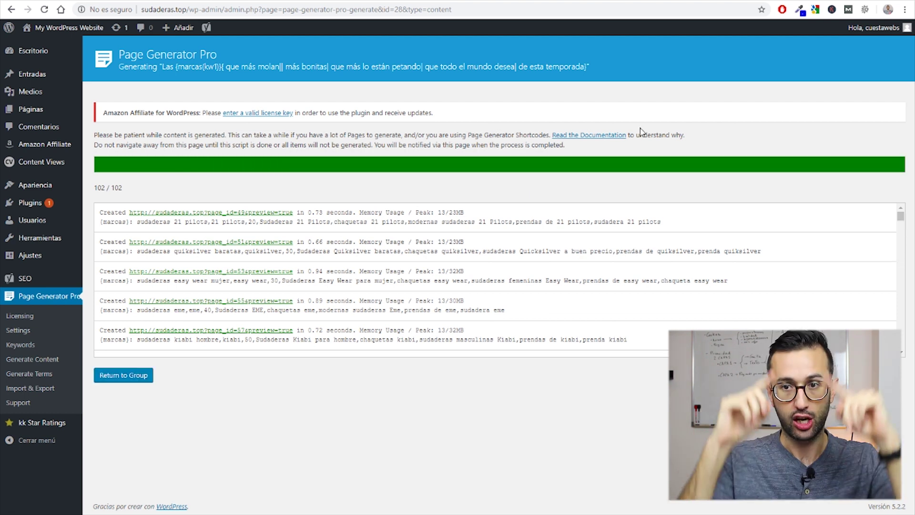
# Step: Review the generation log and the scheduled dates, titles and categories in the list of posts
pyautogui.scroll(-20, 533, 253)
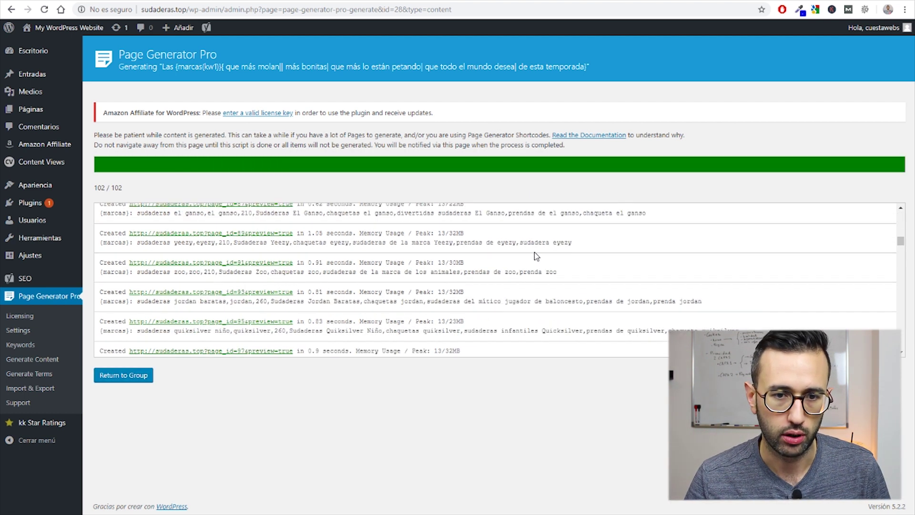
pyautogui.scroll(20, 482, 270)
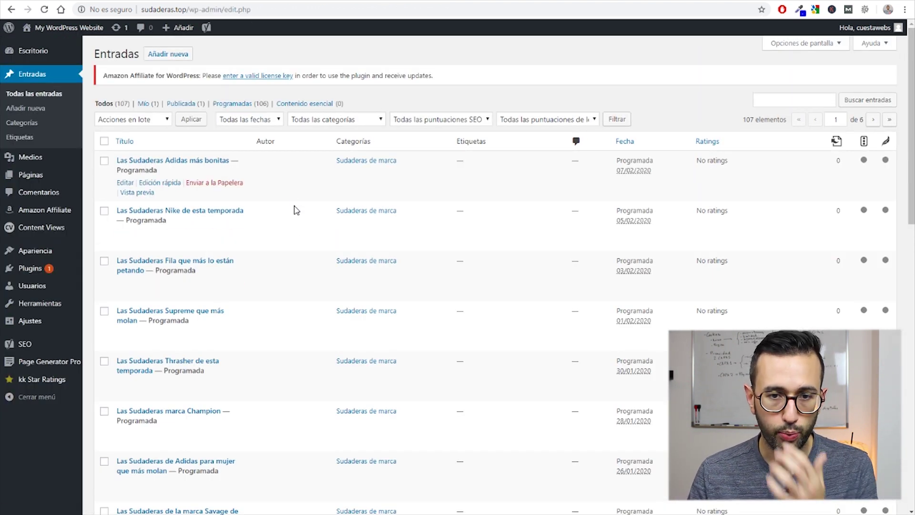
pyautogui.scroll(-12, 439, 201)
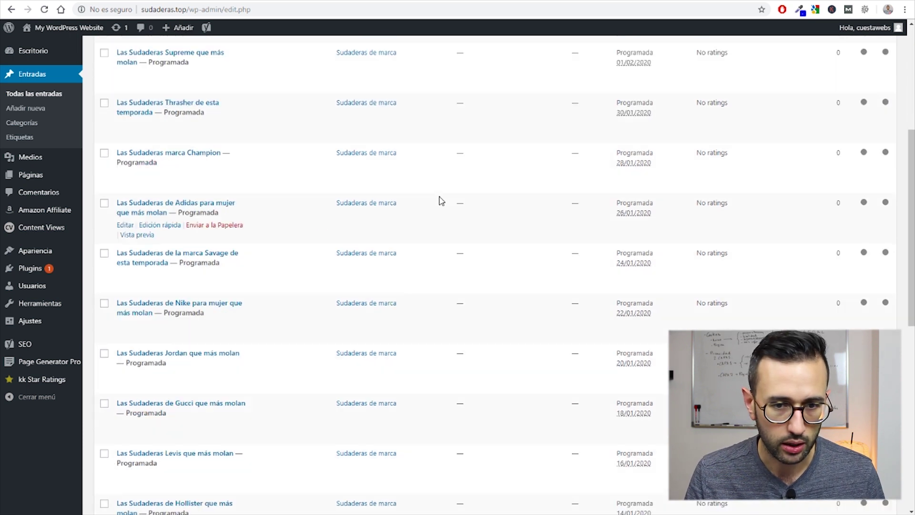
pyautogui.scroll(2, 435, 207)
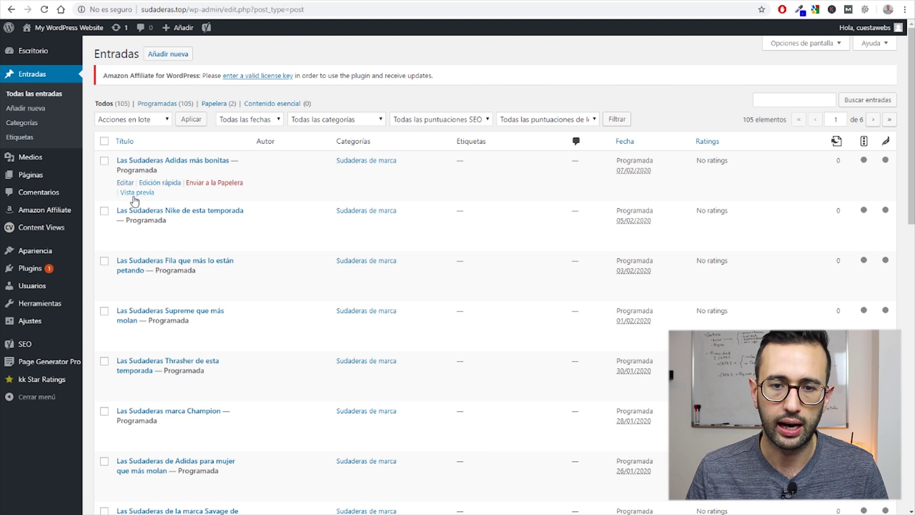
# Step: Preview the scheduled Adidas sweatshirt post and open its quick edit details to examine the slug
pyautogui.click(137, 192)
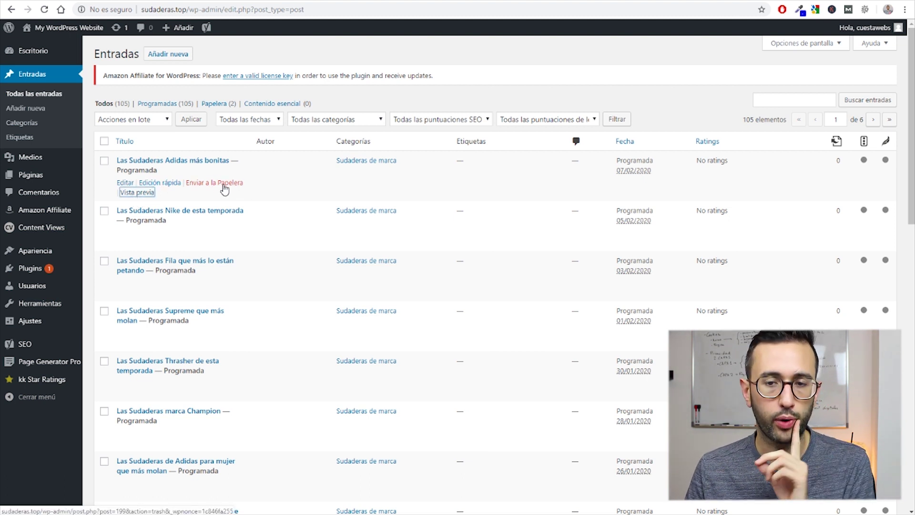
pyautogui.click(152, 183)
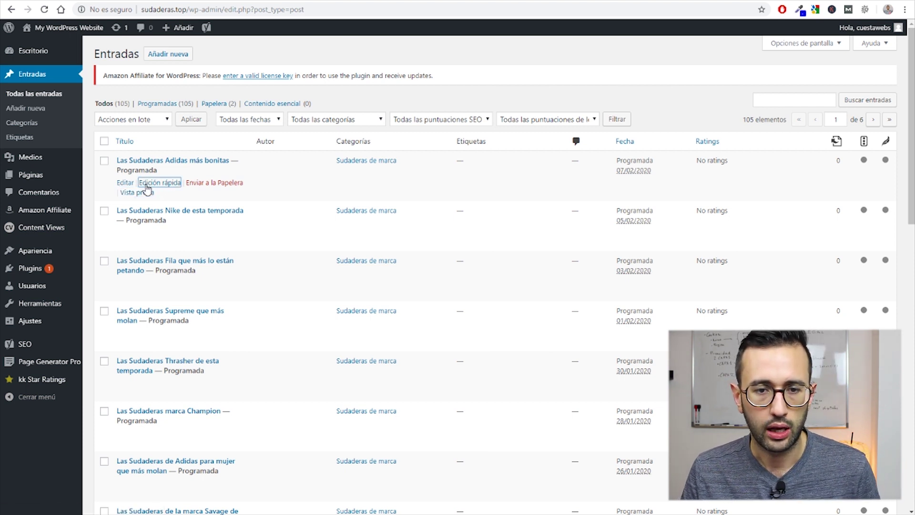
pyautogui.moveTo(200, 193); pyautogui.dragTo(118, 205)
pyautogui.click(226, 196)
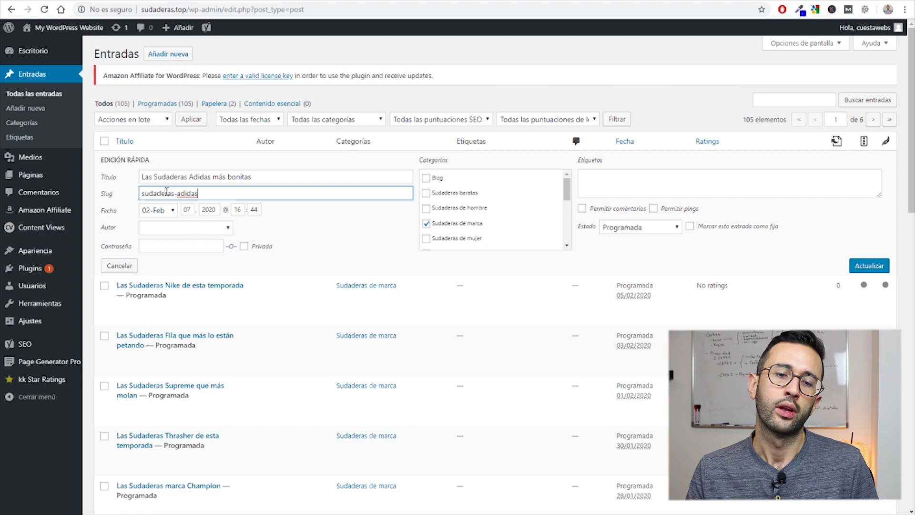
pyautogui.moveTo(178, 193); pyautogui.dragTo(137, 198)
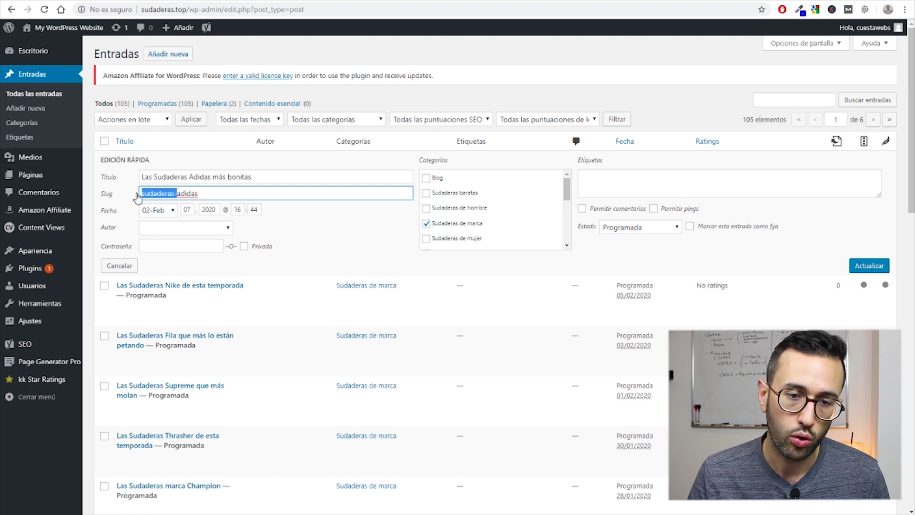
pyautogui.click(210, 193)
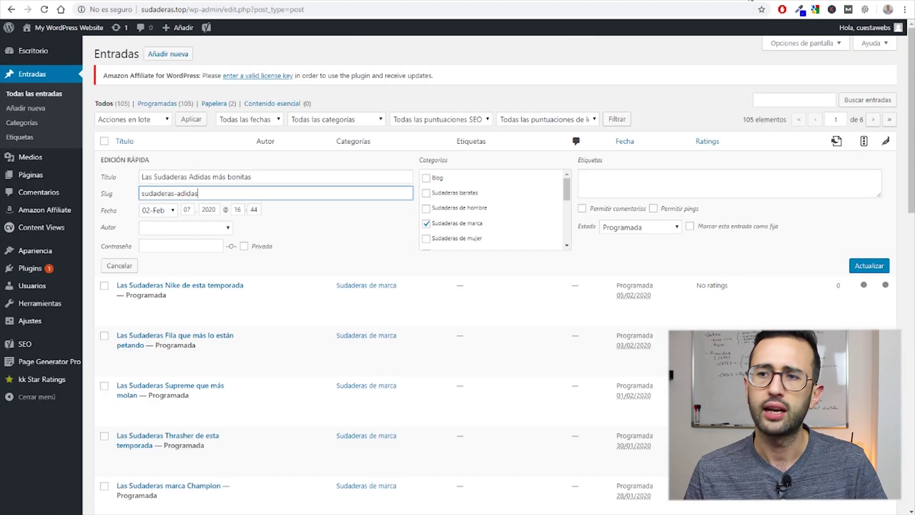
pyautogui.click(193, 161)
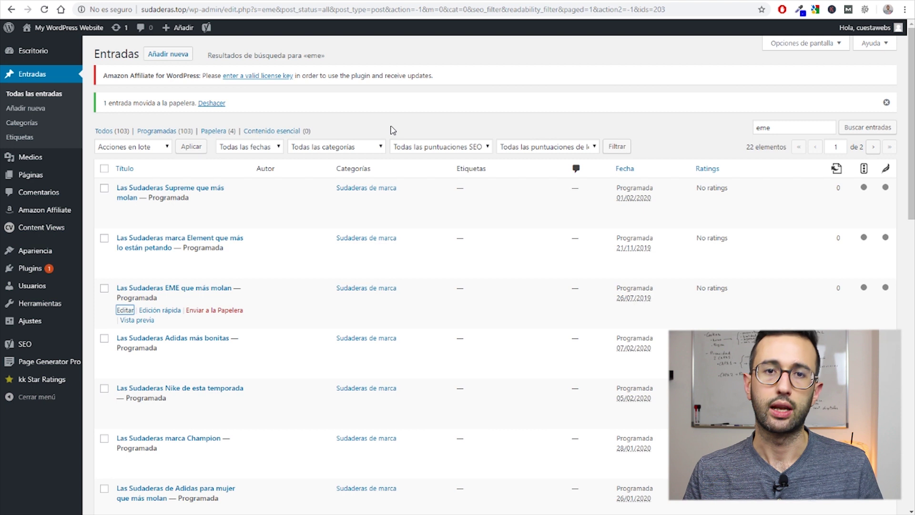
# Step: Visit the site's front page and review the published brand sweatshirt posts down to the oldest one
pyautogui.click(69, 29)
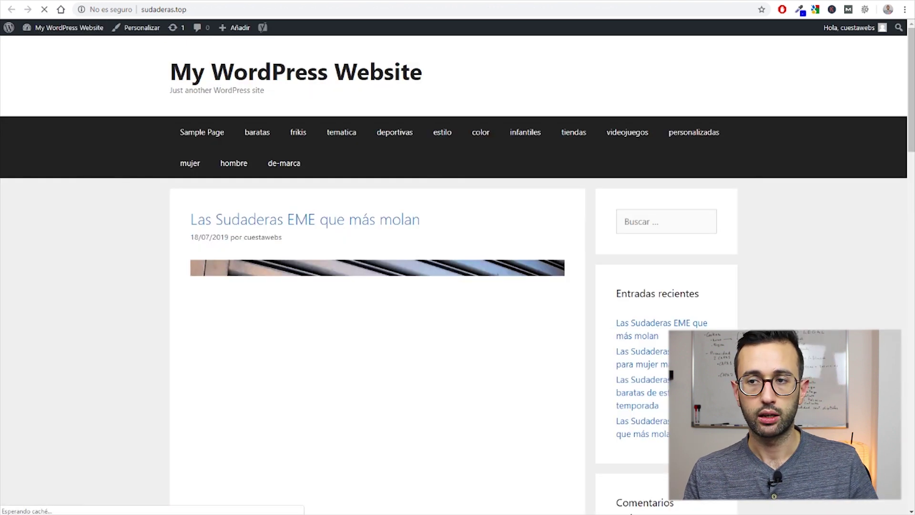
pyautogui.scroll(-20, 199, 169)
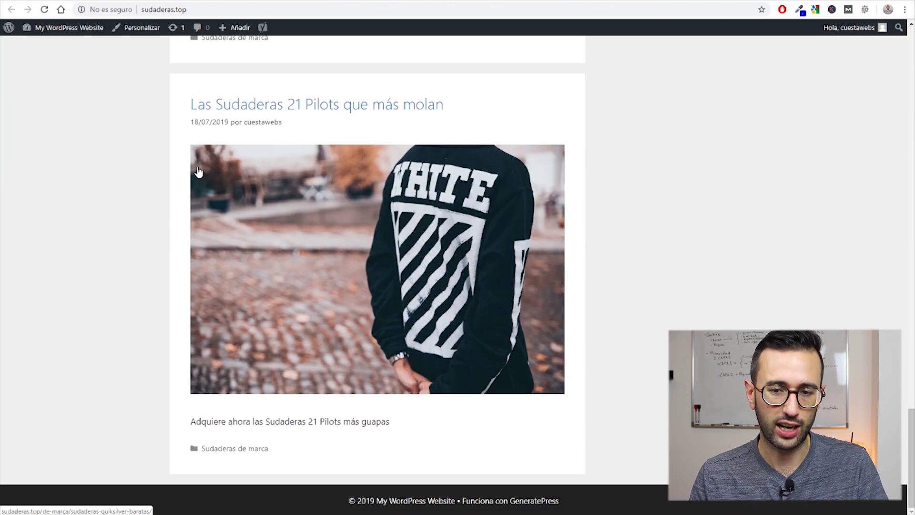
# Step: Open the de-marca page on the live site and examine its content
pyautogui.scroll(20, 135, 218)
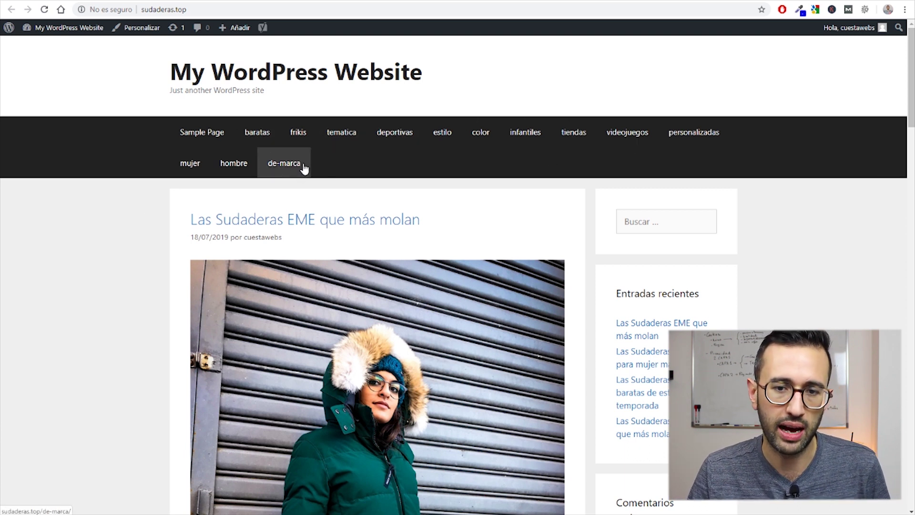
pyautogui.click(287, 167)
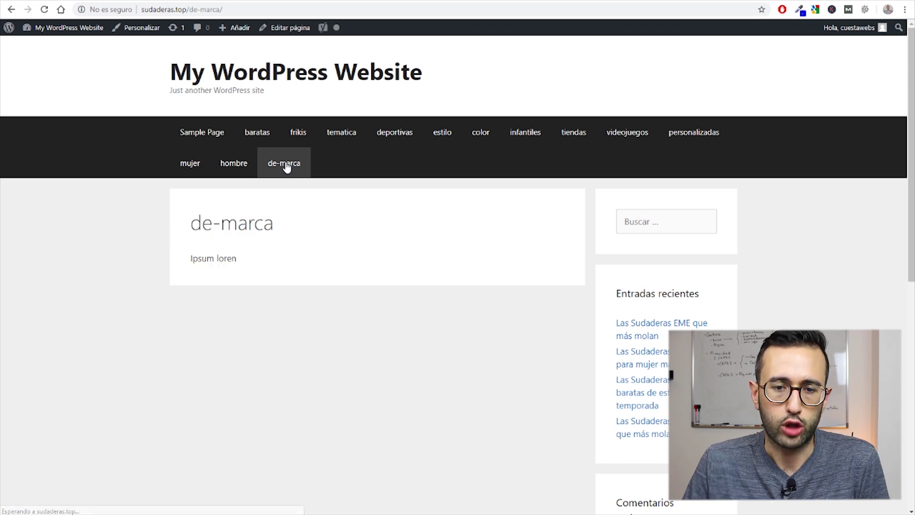
pyautogui.scroll(-2, 457, 278)
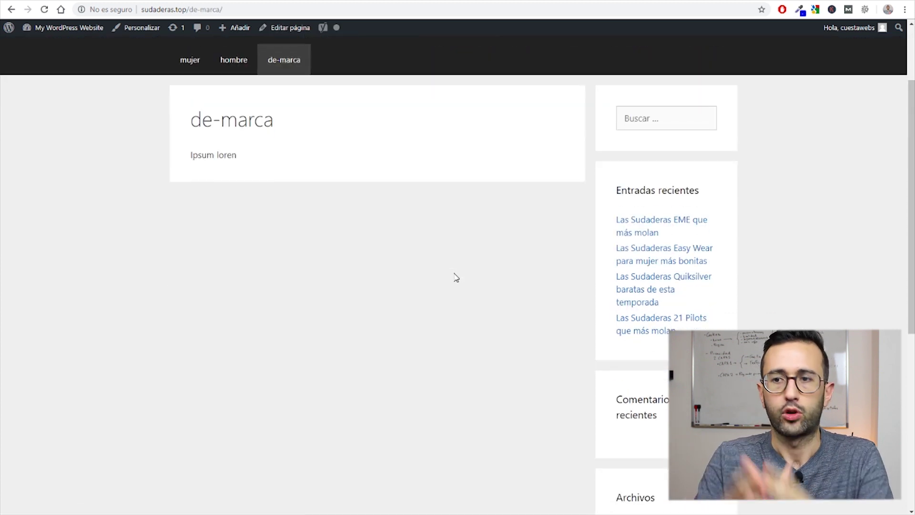
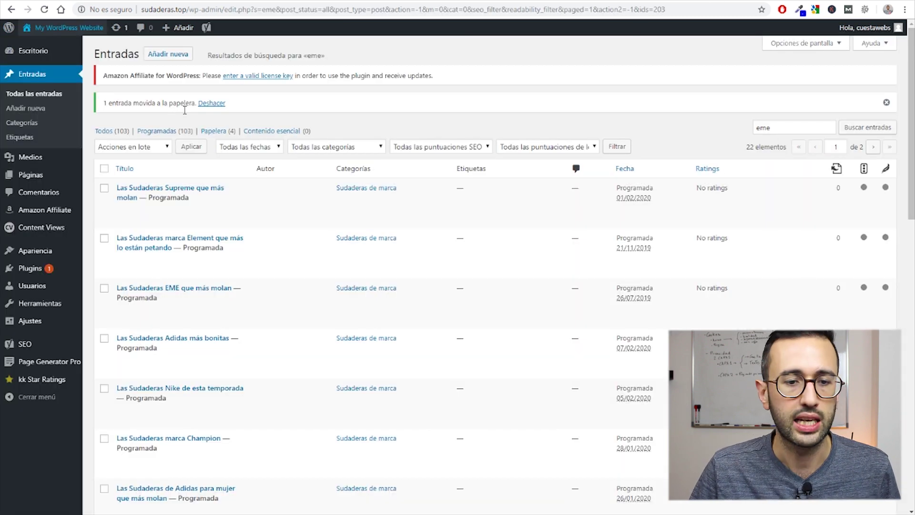
# Step: Start a new view in Content Views, with Entrada as the content type
pyautogui.click(75, 230)
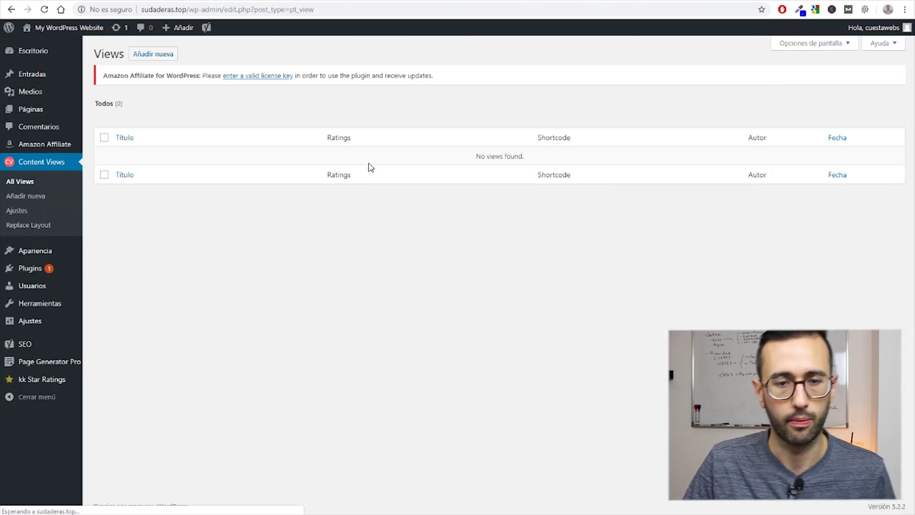
pyautogui.click(137, 59)
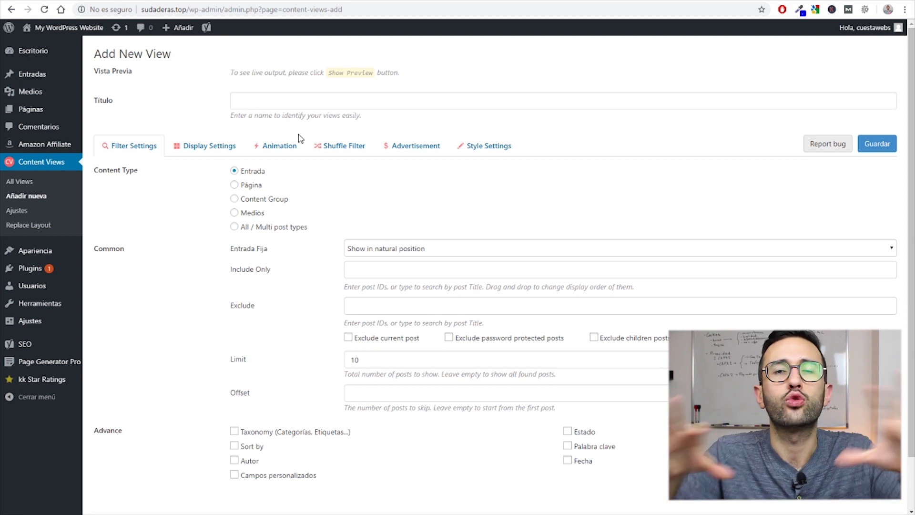
pyautogui.scroll(-1, 291, 141)
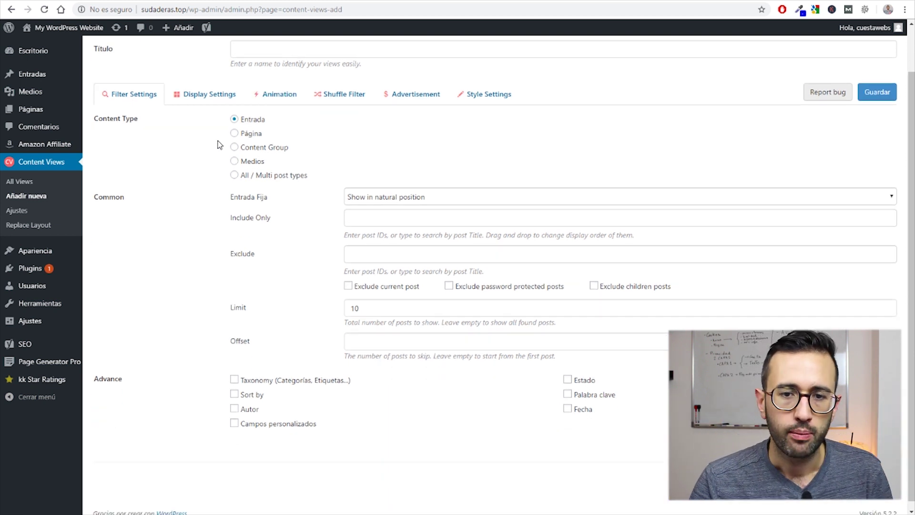
pyautogui.scroll(-1, 230, 129)
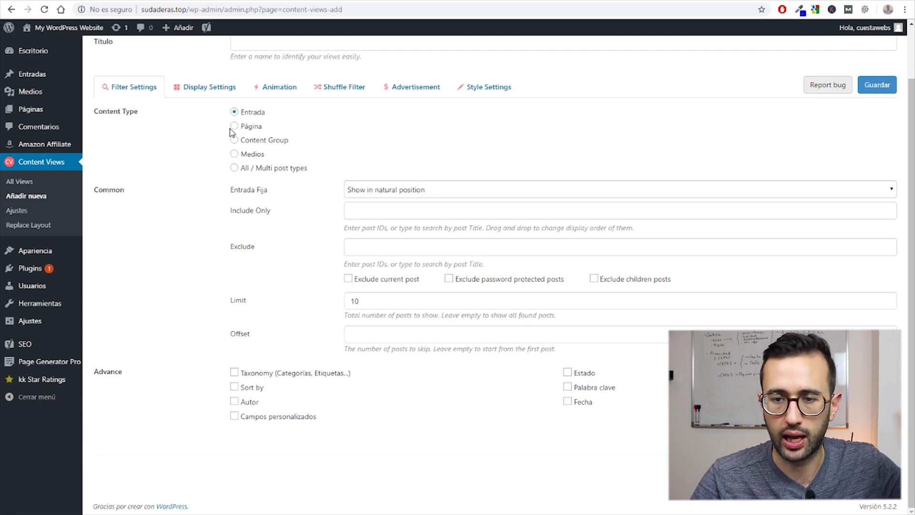
# Step: Look over the view's common filter settings and clear the limit on the number of posts
pyautogui.click(379, 193)
pyautogui.click(411, 193)
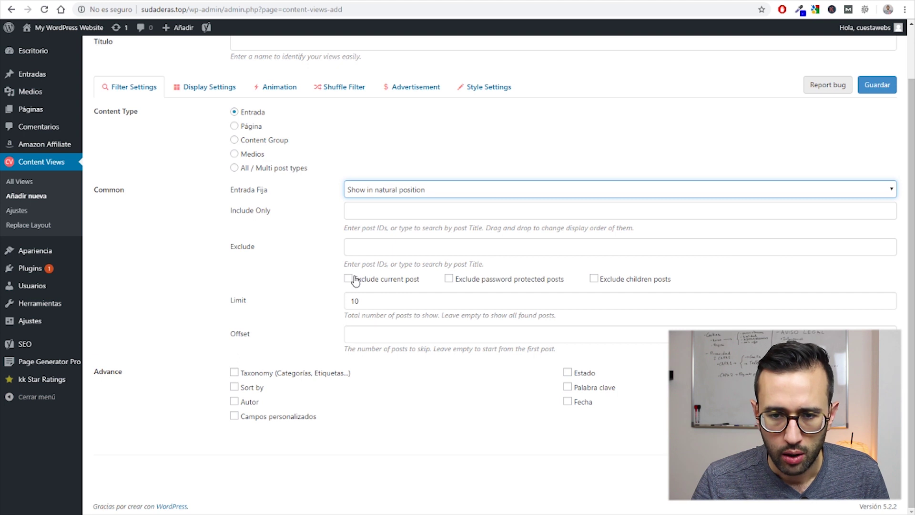
pyautogui.click(362, 217)
pyautogui.click(374, 247)
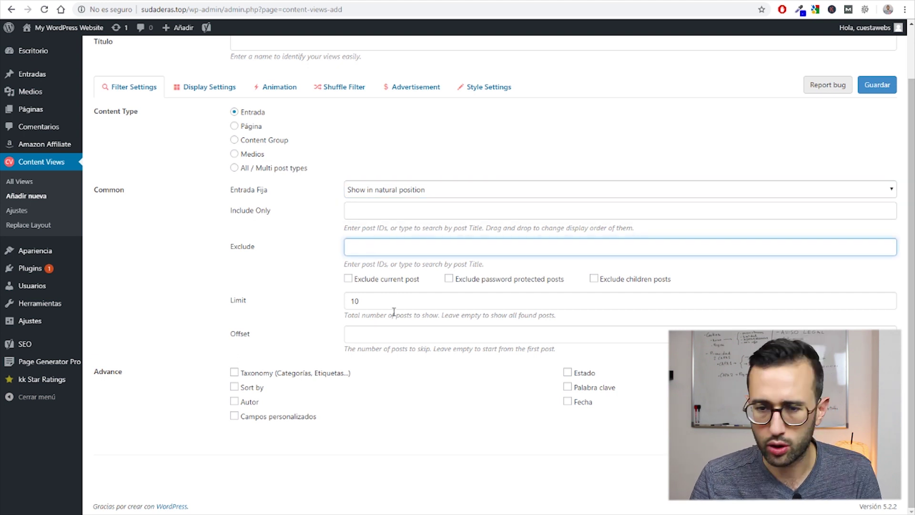
pyautogui.moveTo(369, 300); pyautogui.dragTo(313, 308)
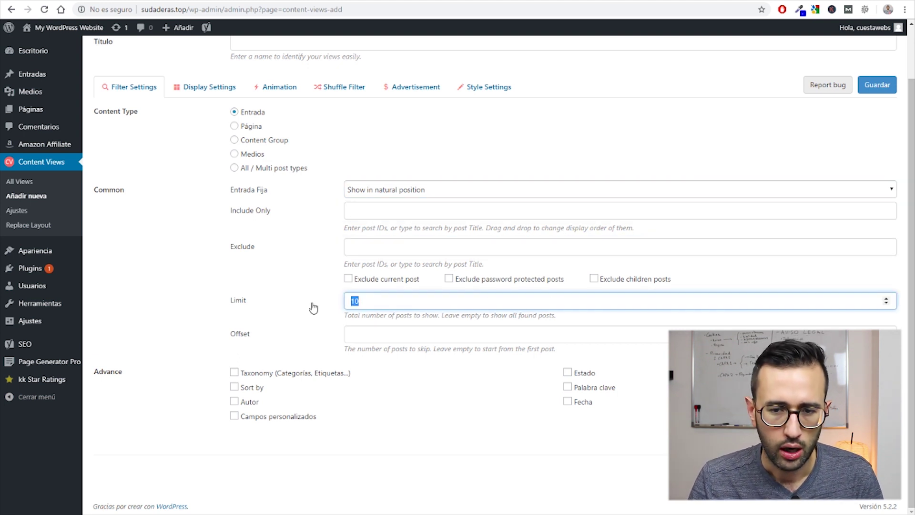
pyautogui.press('BackSpace')
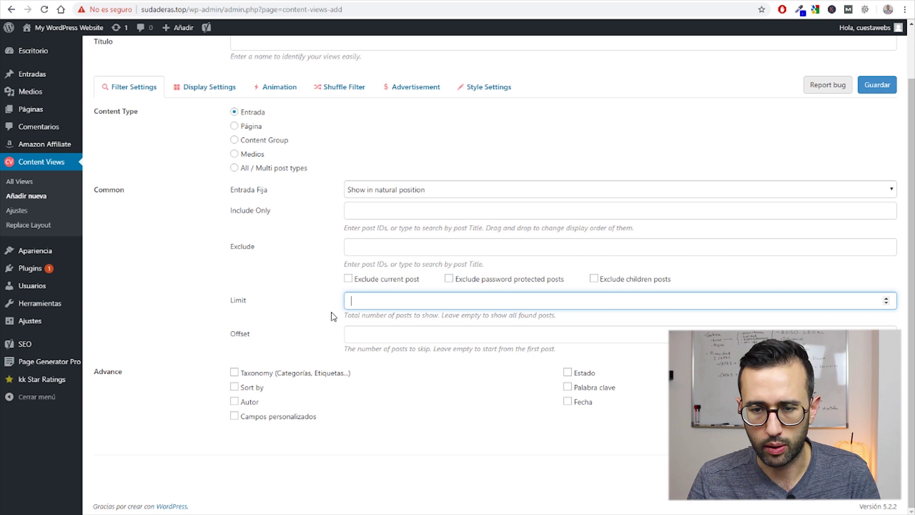
pyautogui.click(368, 340)
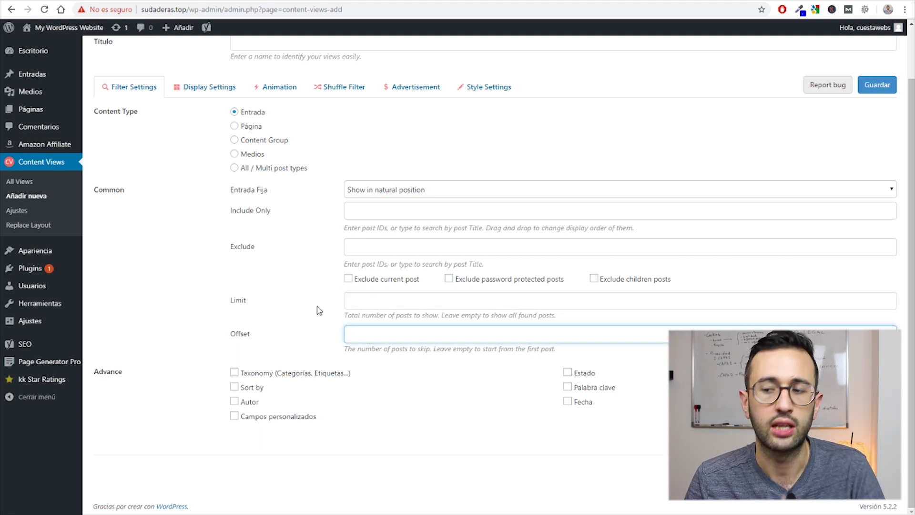
pyautogui.click(301, 320)
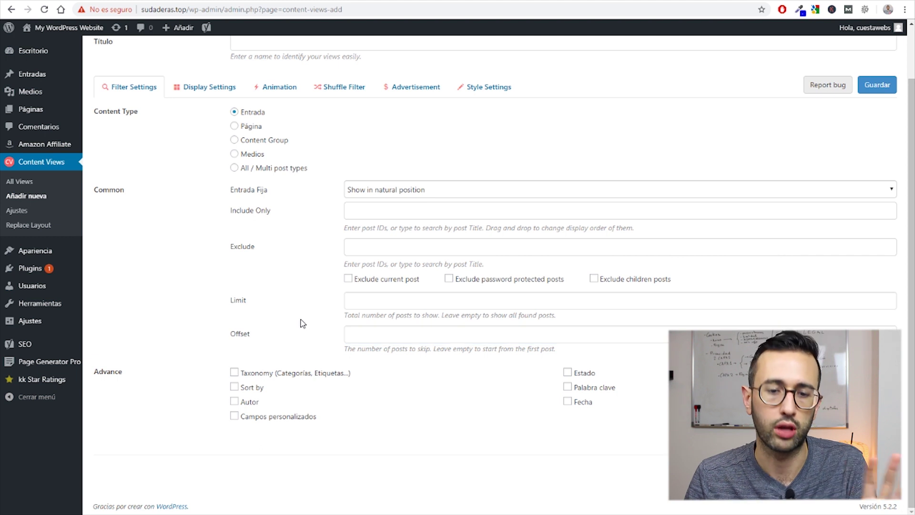
# Step: Filter the view by taxonomy to the category Sudaderas de marca, using the IN operator
pyautogui.click(234, 373)
pyautogui.scroll(-2, 205, 312)
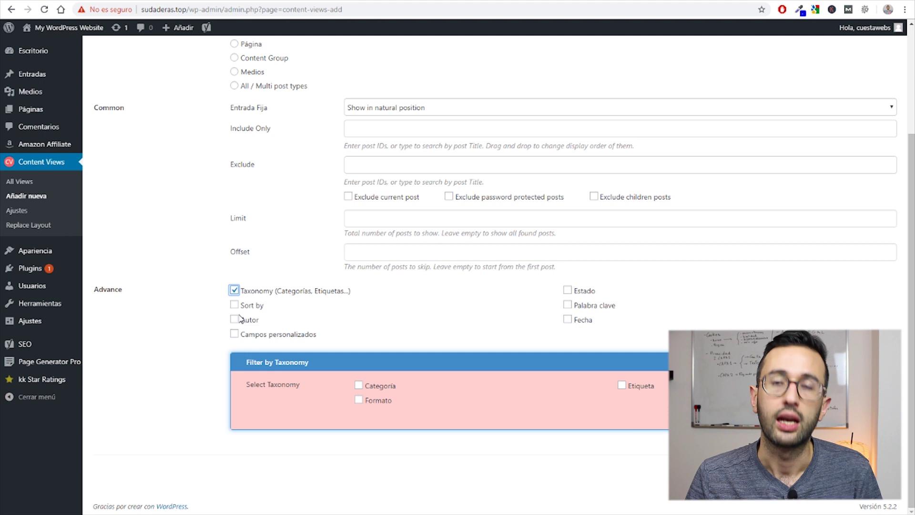
pyautogui.click(358, 385)
pyautogui.click(481, 261)
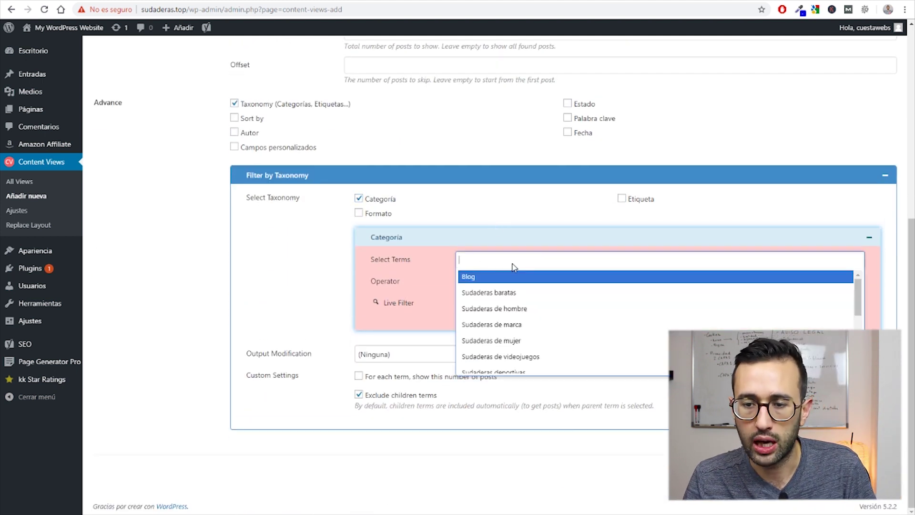
pyautogui.click(519, 324)
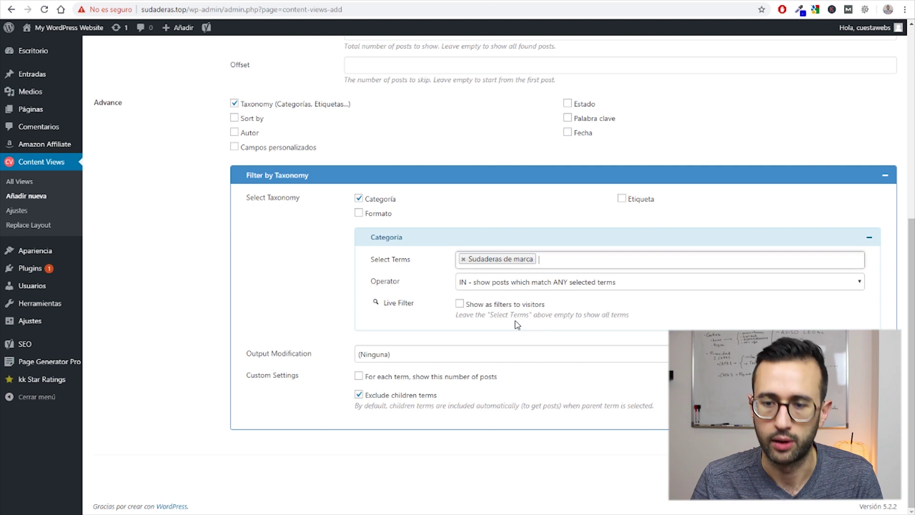
pyautogui.click(526, 288)
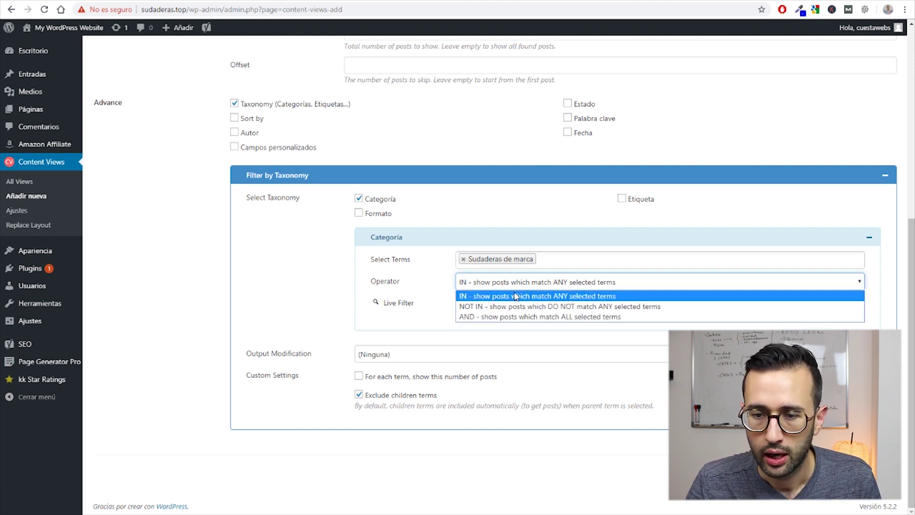
pyautogui.click(488, 298)
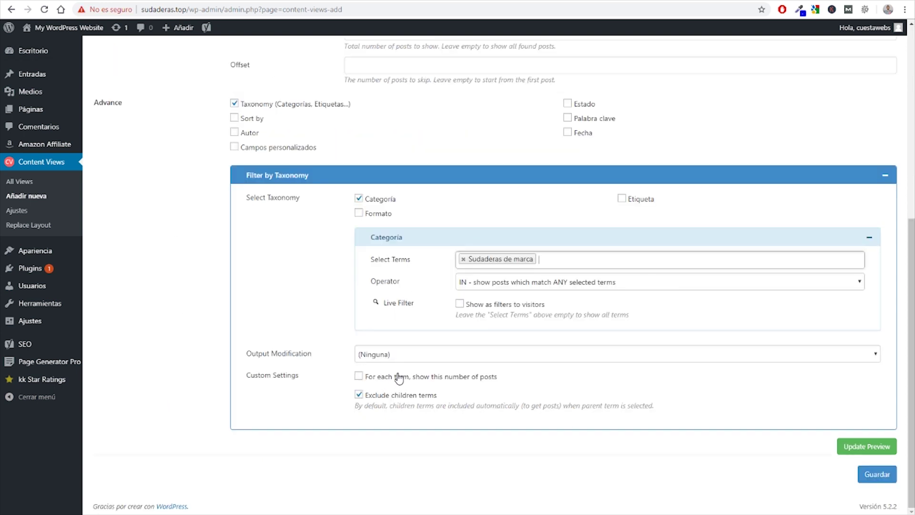
pyautogui.click(885, 175)
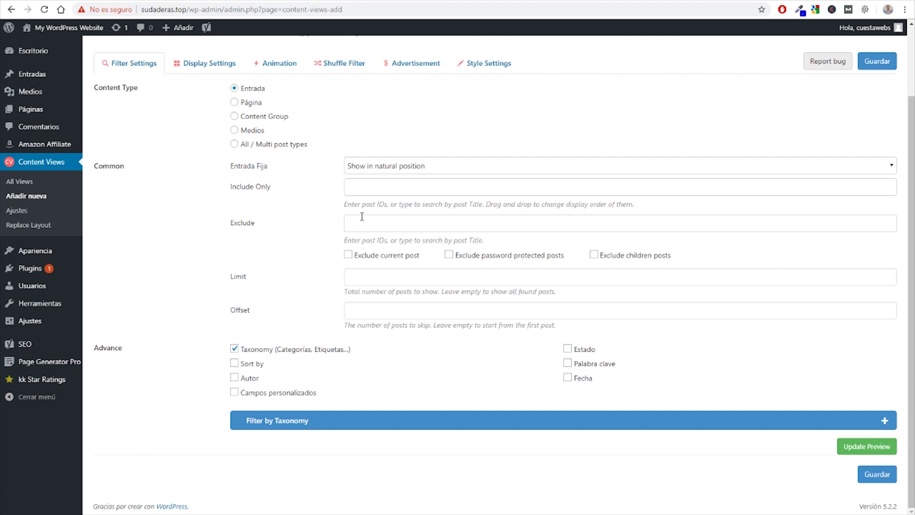
# Step: Enable sorting for the view and add the custom field busquedas as the sort key
pyautogui.click(235, 365)
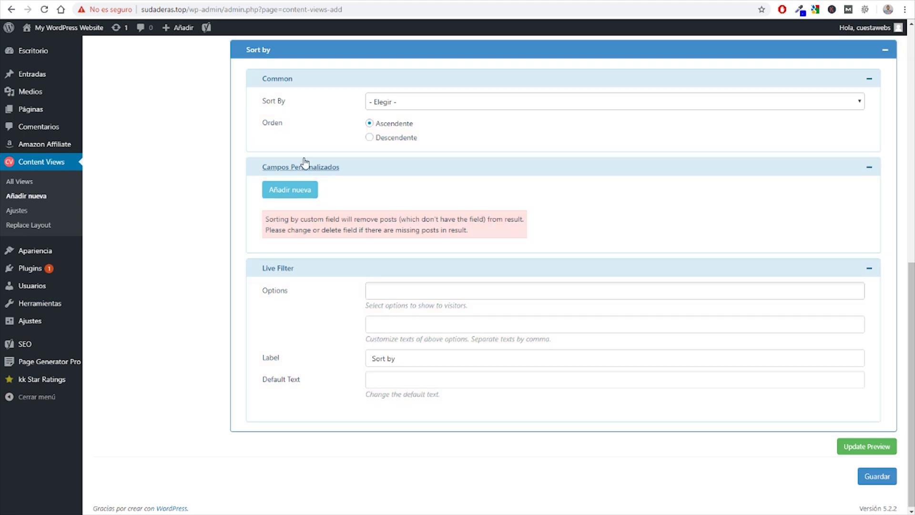
pyautogui.click(465, 107)
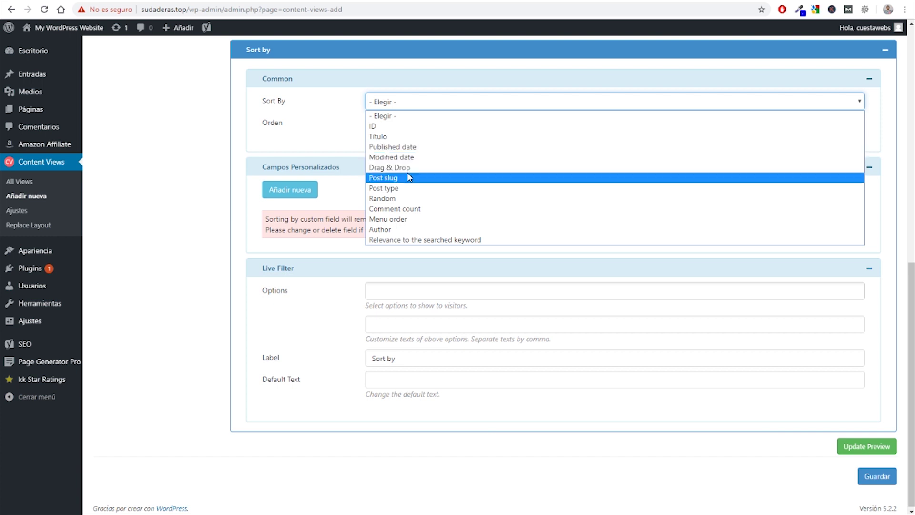
pyautogui.scroll(1, 408, 177)
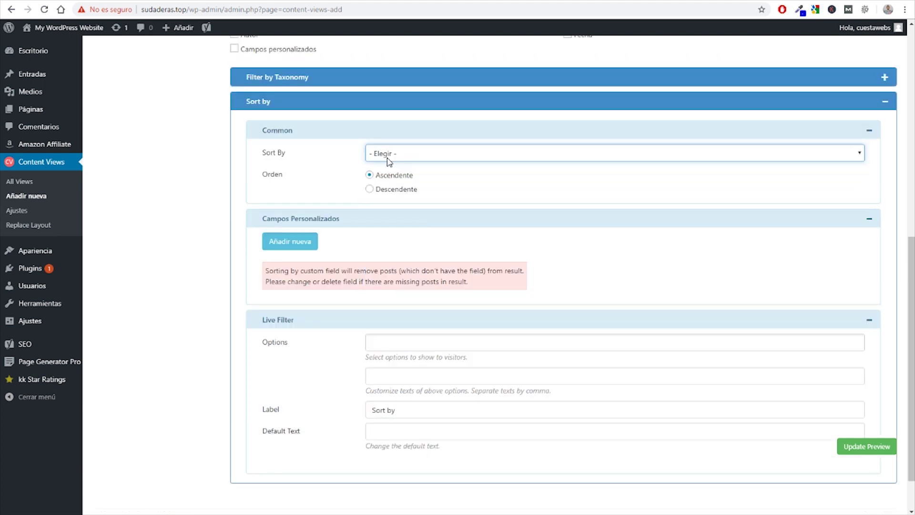
pyautogui.click(295, 236)
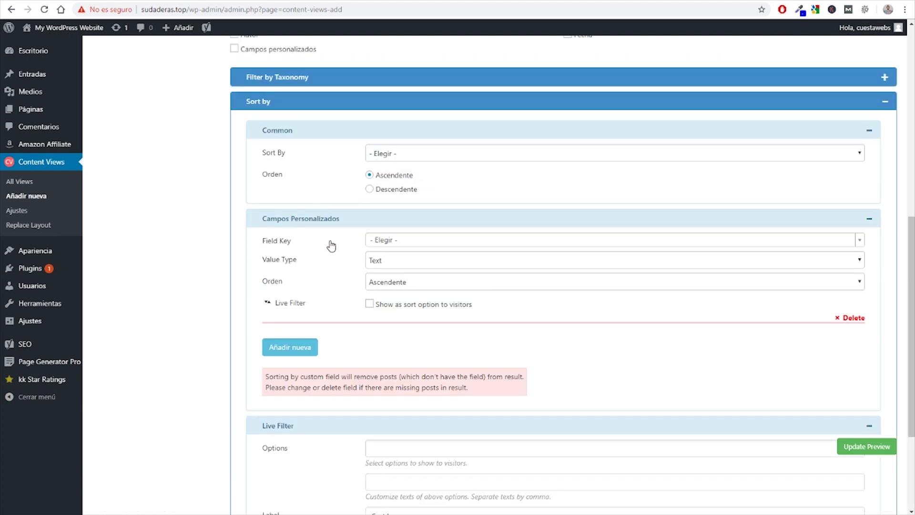
pyautogui.click(395, 241)
pyautogui.click(401, 289)
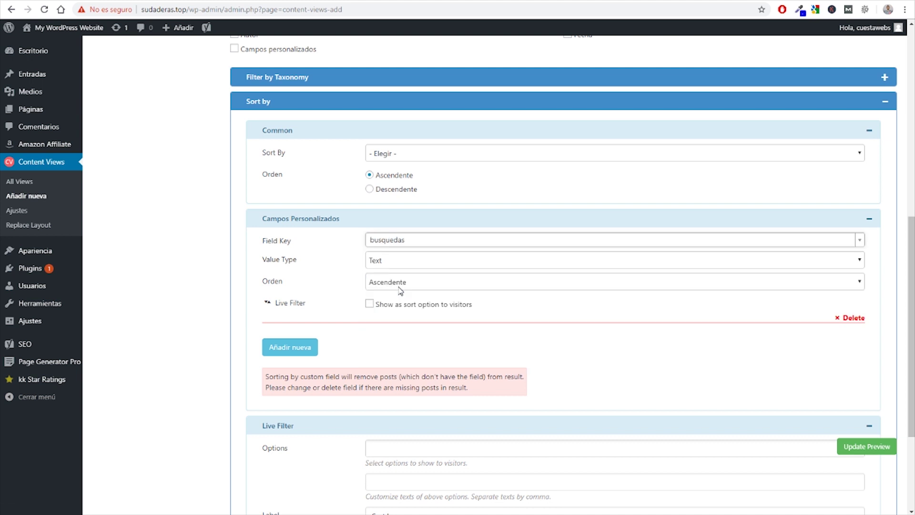
# Step: Set the common sort order to Descendente and the busquedas field's value type to Number
pyautogui.click(370, 189)
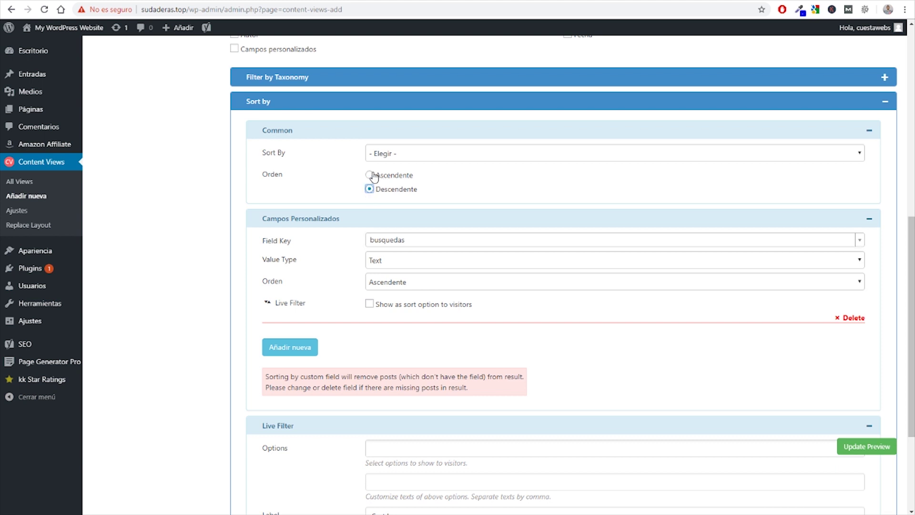
pyautogui.scroll(-1, 338, 183)
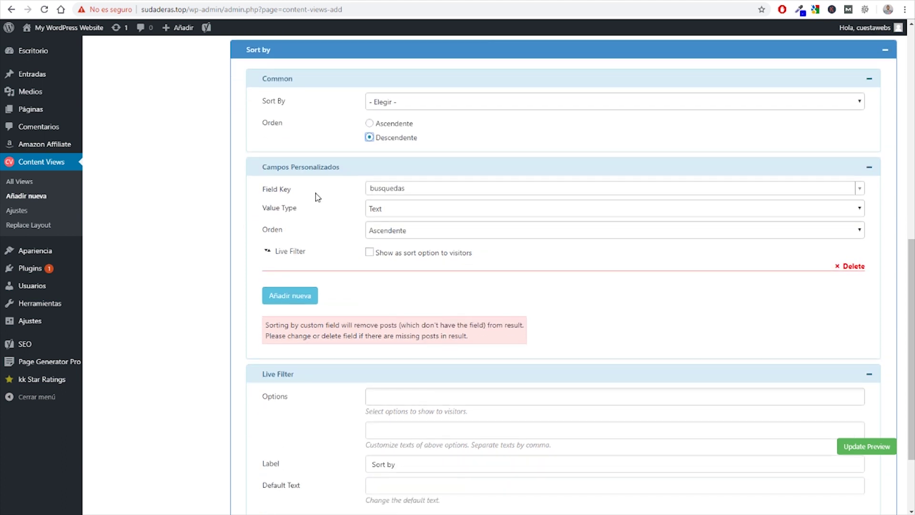
pyautogui.click(389, 209)
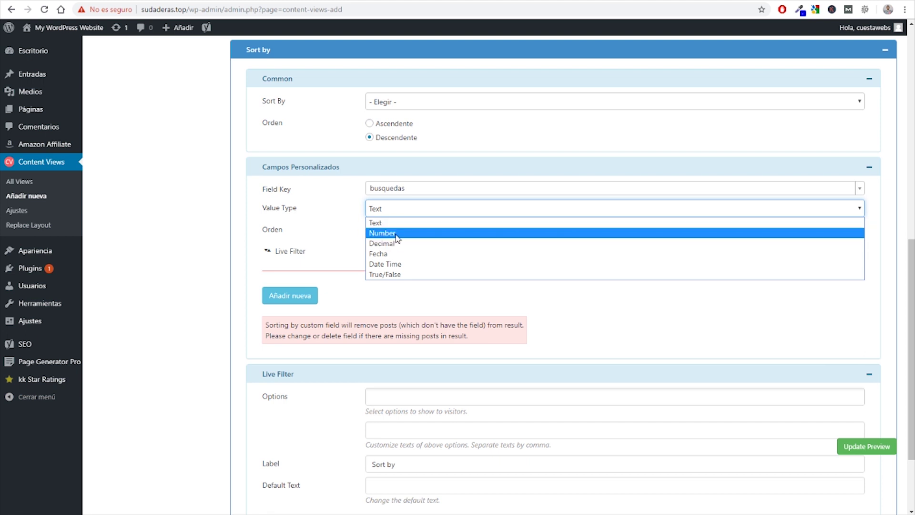
pyautogui.click(386, 230)
# Step: Return the common sort order to Ascendente, and try Descendente for the busquedas field before restoring Ascendente
pyautogui.click(399, 252)
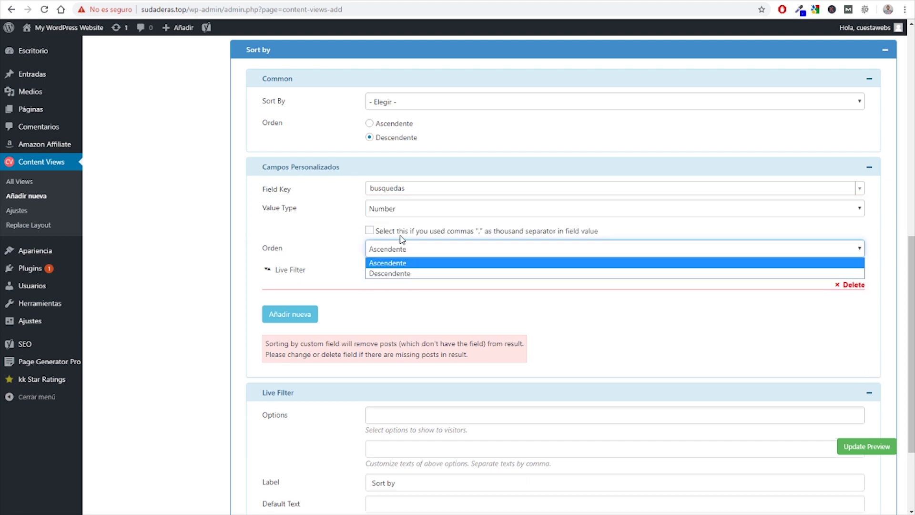
pyautogui.click(369, 124)
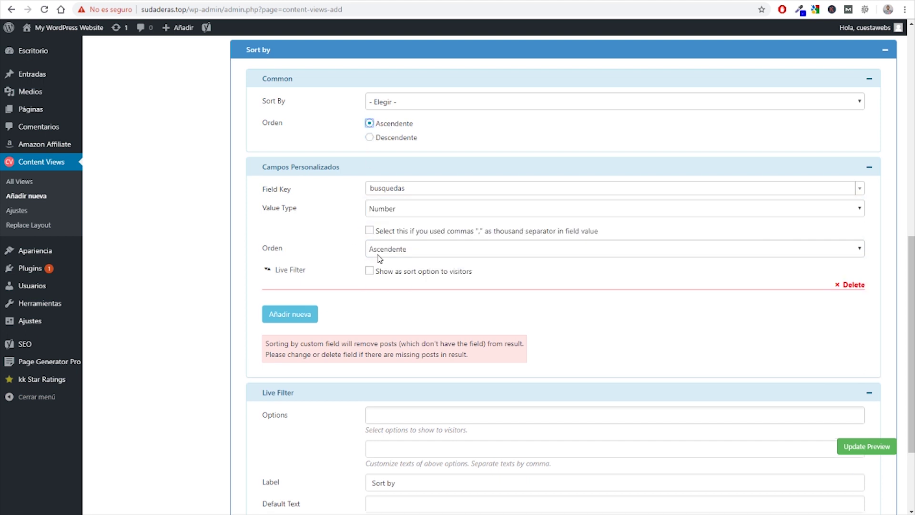
pyautogui.click(390, 247)
pyautogui.click(388, 273)
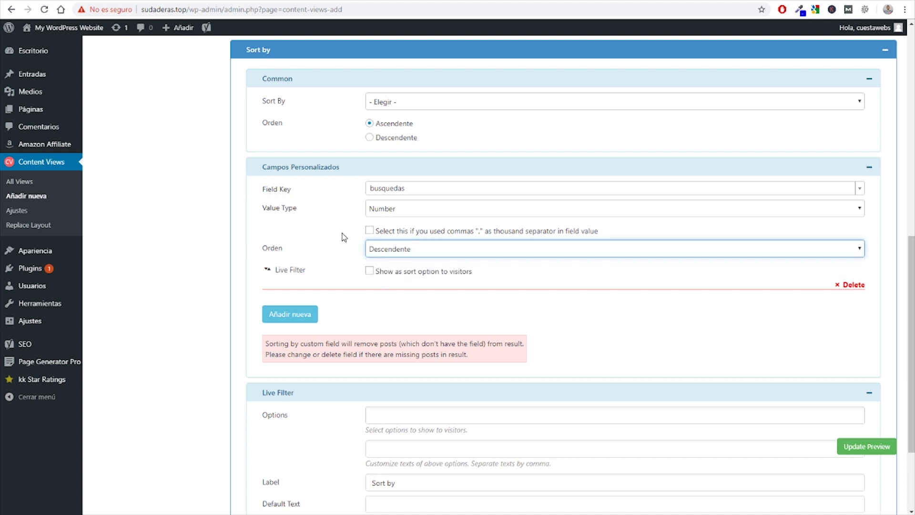
pyautogui.click(402, 257)
pyautogui.click(398, 262)
pyautogui.click(348, 245)
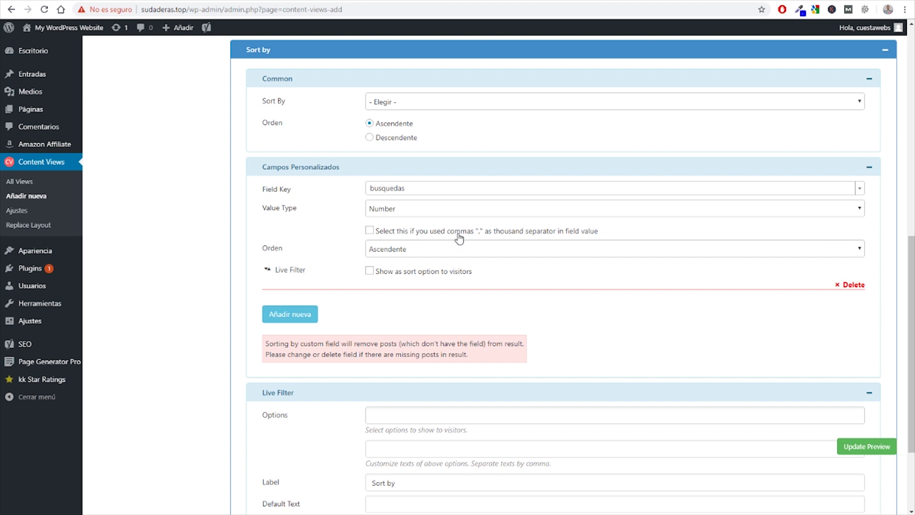
# Step: Check the remaining sort settings and collapse the custom fields section
pyautogui.scroll(-1, 478, 189)
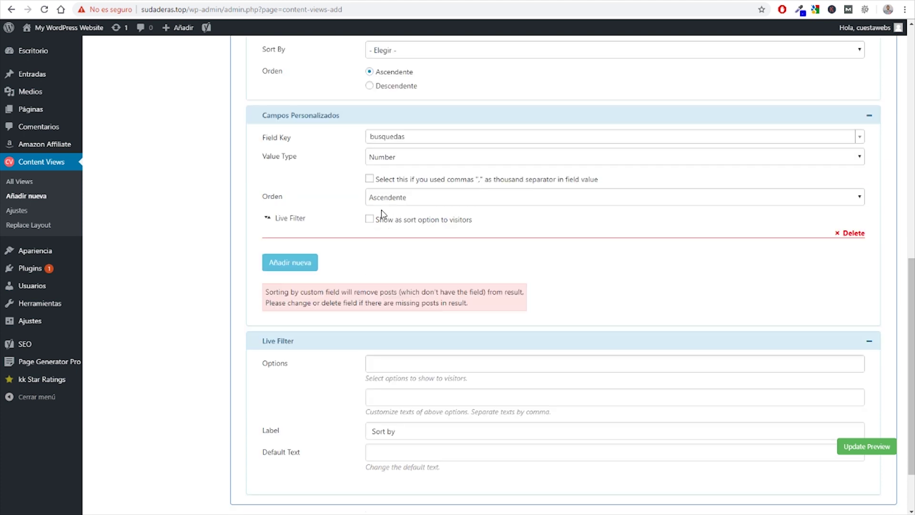
pyautogui.scroll(-1, 293, 203)
pyautogui.scroll(2, 664, 216)
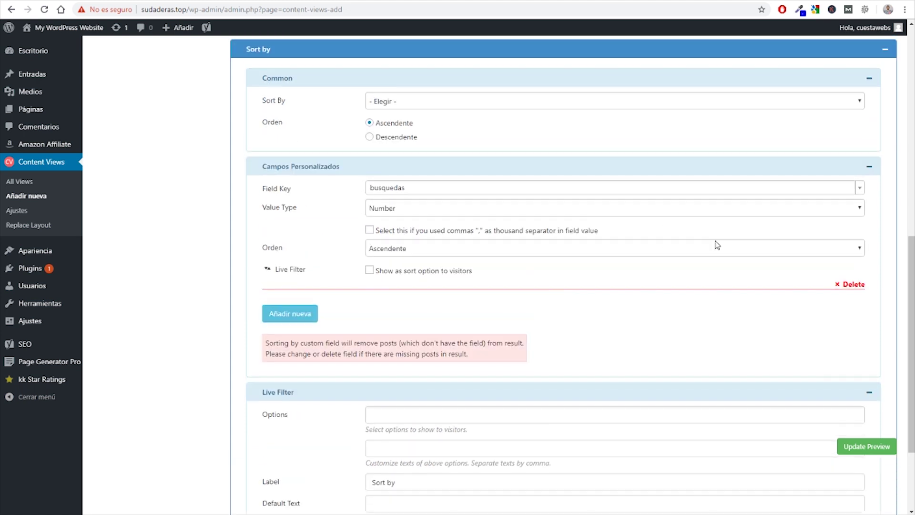
pyautogui.click(869, 167)
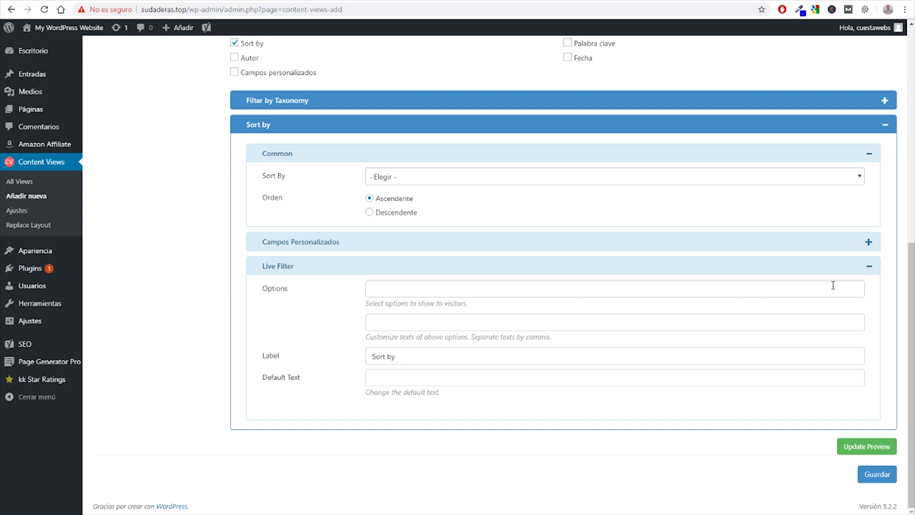
# Step: Collapse the Common, Live Filter and Sort by sections of the filter settings
pyautogui.click(874, 274)
pyautogui.click(870, 297)
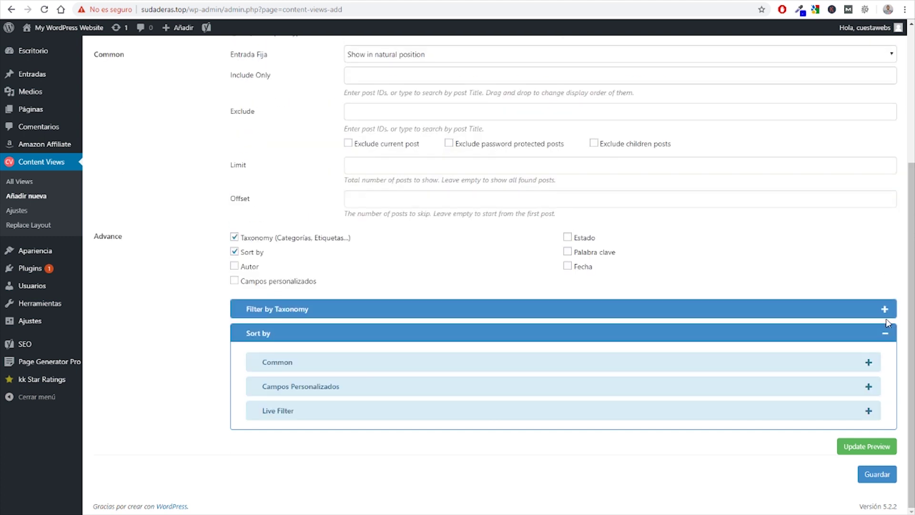
pyautogui.click(886, 335)
pyautogui.scroll(3, 658, 269)
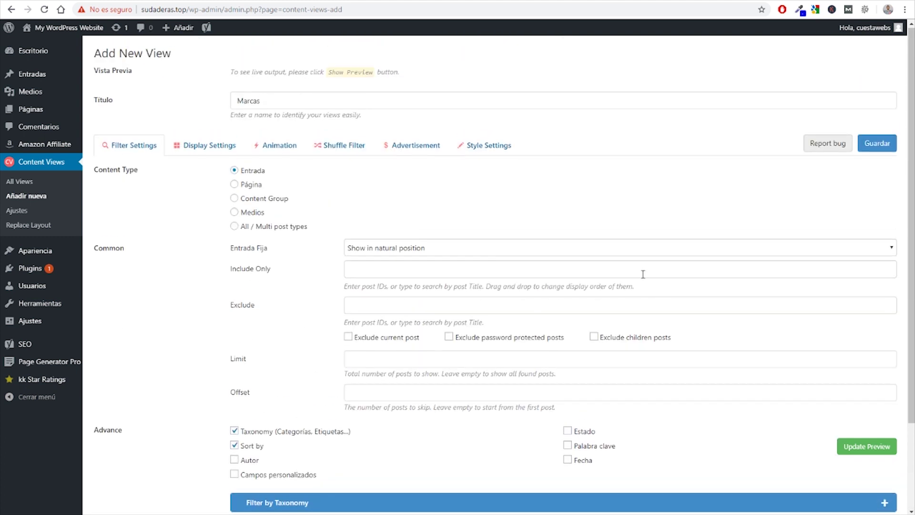
# Step: Generate the preview of the Marcas view and examine the order and appearance of its posts
pyautogui.scroll(-3, 634, 270)
pyautogui.click(871, 448)
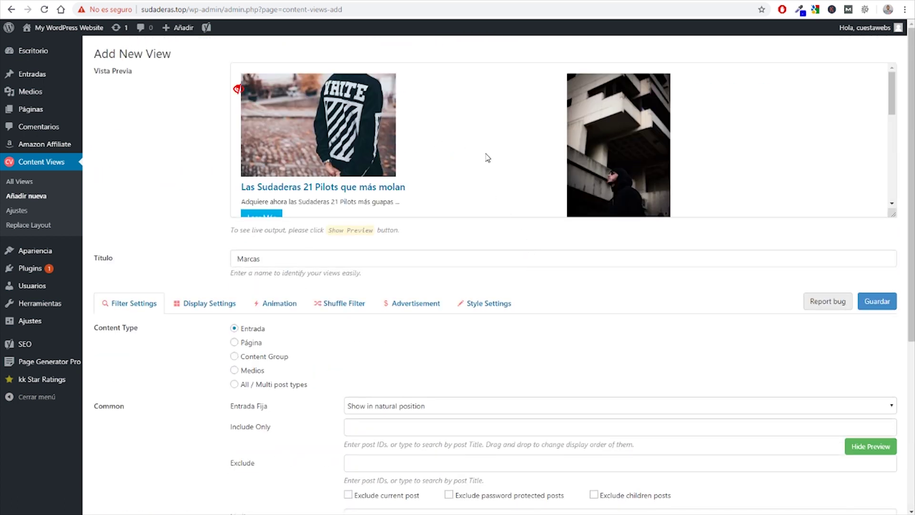
pyautogui.scroll(-5, 488, 158)
pyautogui.scroll(5, 488, 158)
pyautogui.scroll(-3, 515, 127)
pyautogui.scroll(3, 528, 130)
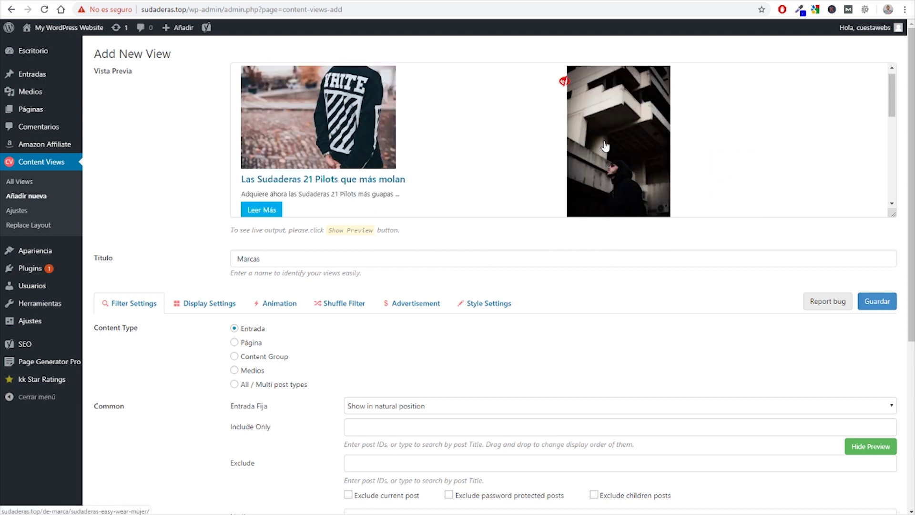
pyautogui.scroll(-2, 528, 129)
pyautogui.scroll(1, 509, 129)
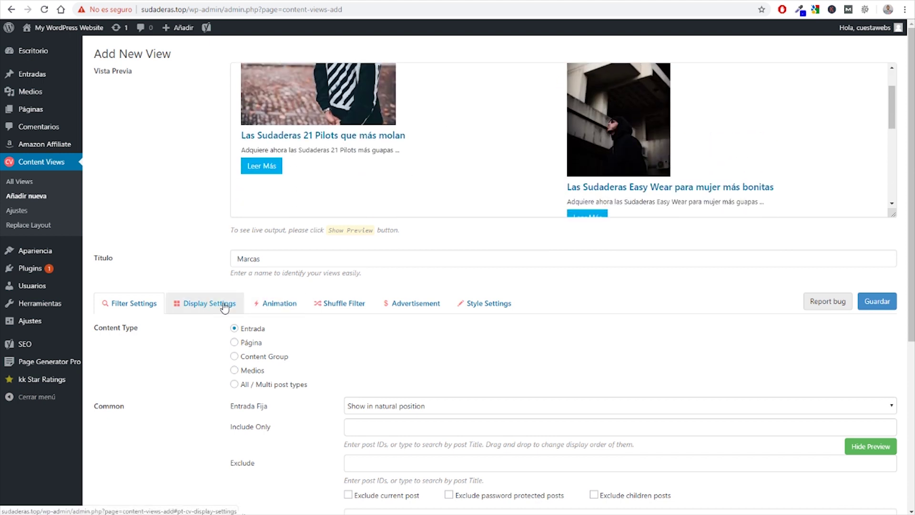
# Step: Set the grid layout to 3 items per row and regenerate the preview to check the result
pyautogui.click(224, 305)
pyautogui.scroll(-2, 228, 204)
pyautogui.doubleClick(378, 249)
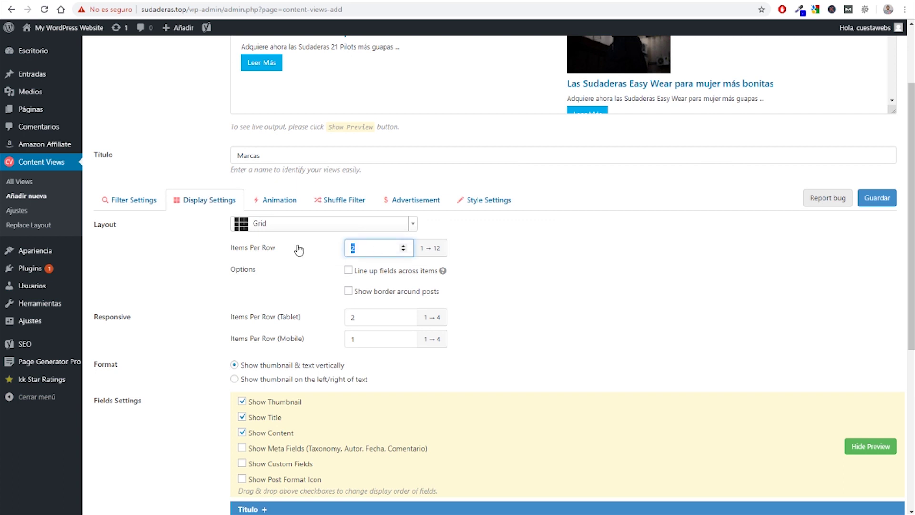
pyautogui.write('3')
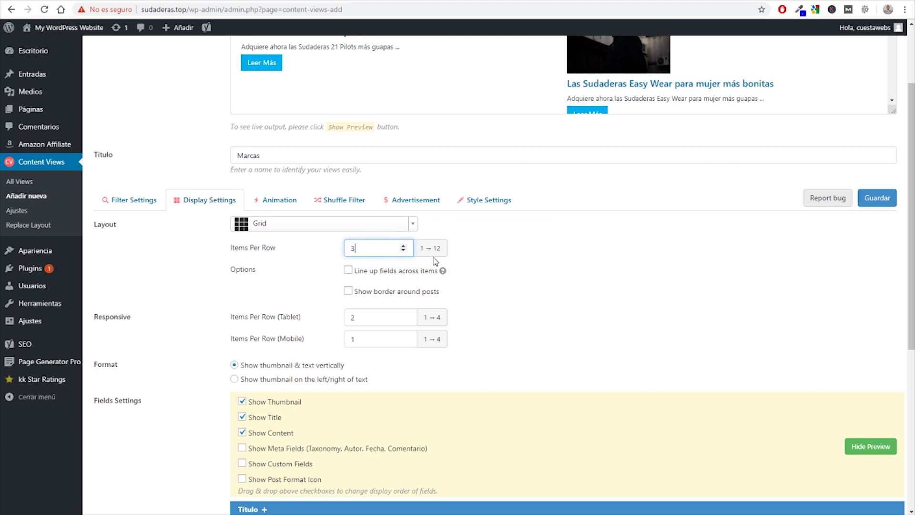
pyautogui.click(871, 448)
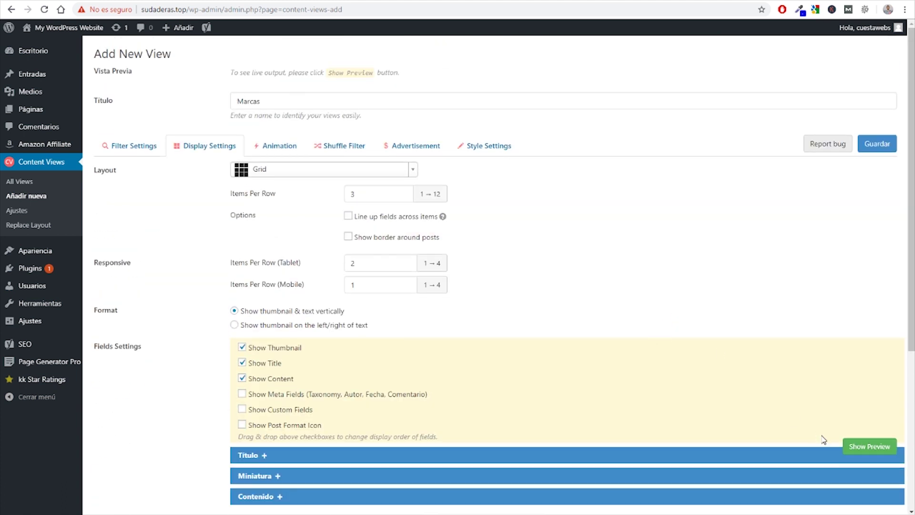
pyautogui.click(868, 446)
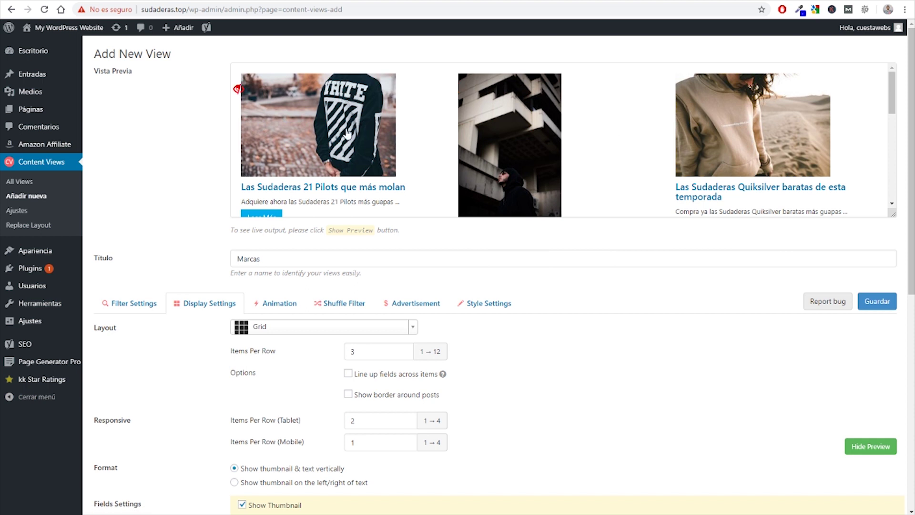
pyautogui.scroll(-8, 435, 117)
pyautogui.scroll(8, 381, 180)
pyautogui.scroll(1, 392, 175)
# Step: Keep the Grid layout and set the items per row to 4, with 3 on tablet and 2 on mobile
pyautogui.doubleClick(352, 351)
pyautogui.click(286, 328)
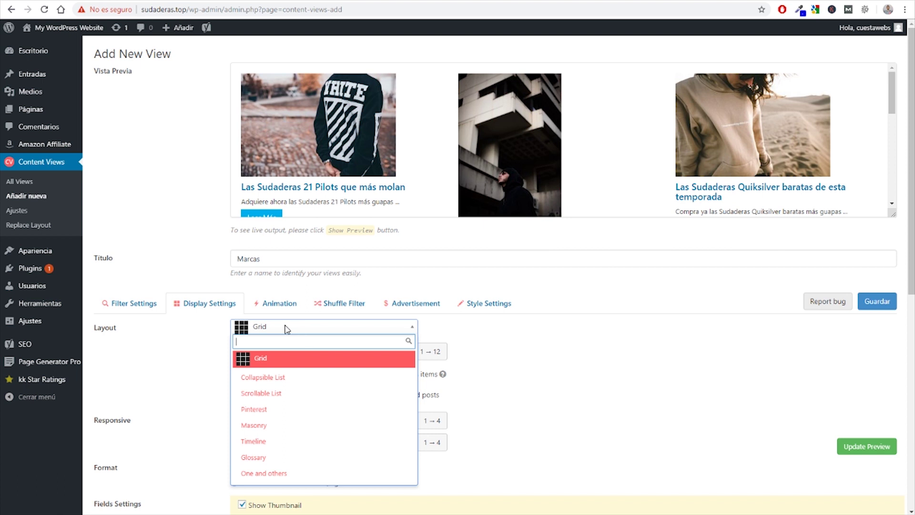
pyautogui.scroll(-3, 271, 356)
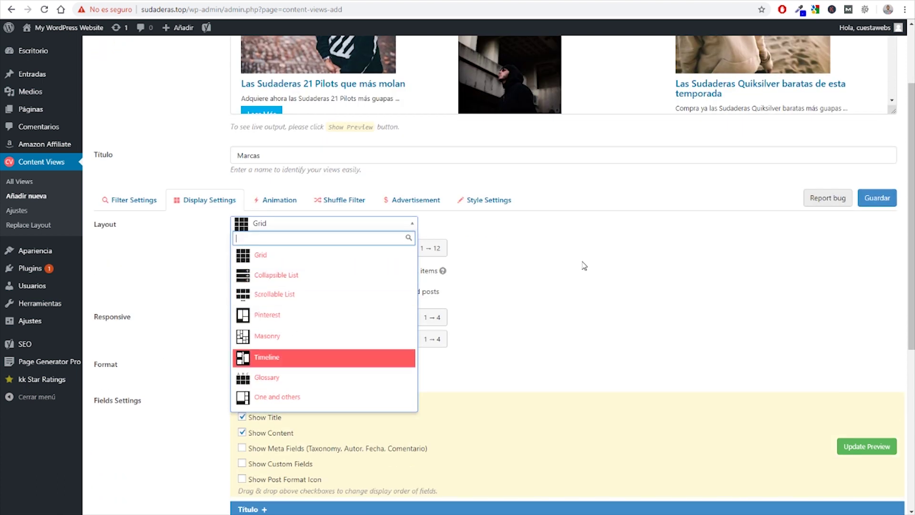
pyautogui.click(583, 259)
pyautogui.scroll(-3, 343, 276)
pyautogui.click(308, 216)
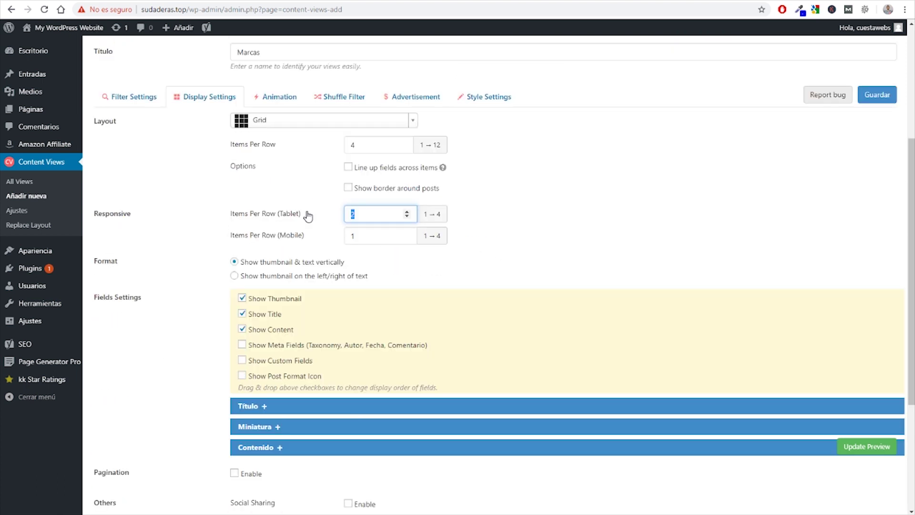
pyautogui.write('3')
pyautogui.click(327, 237)
pyautogui.write('2')
pyautogui.click(407, 176)
pyautogui.scroll(-1, 180, 208)
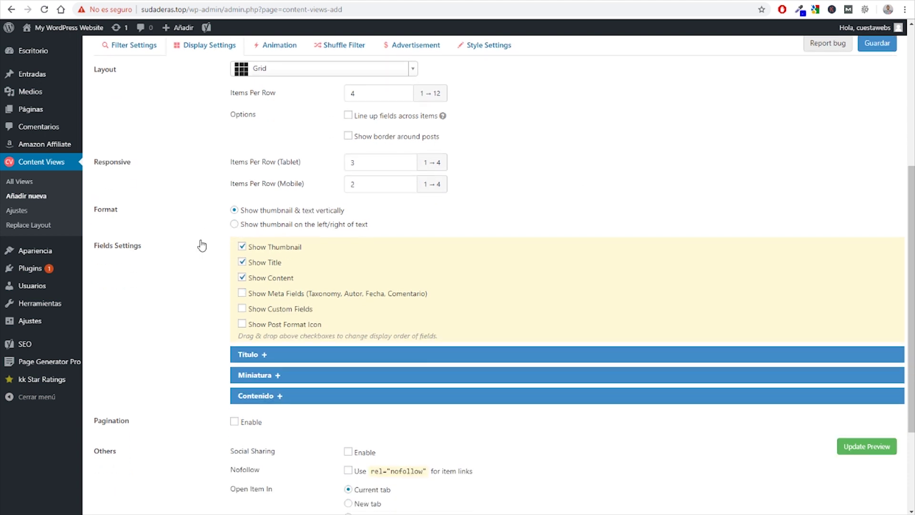
# Step: Configure the content excerpt with an empty word count, no trailing "..." and the manual excerpt used without modifying
pyautogui.scroll(5, 214, 231)
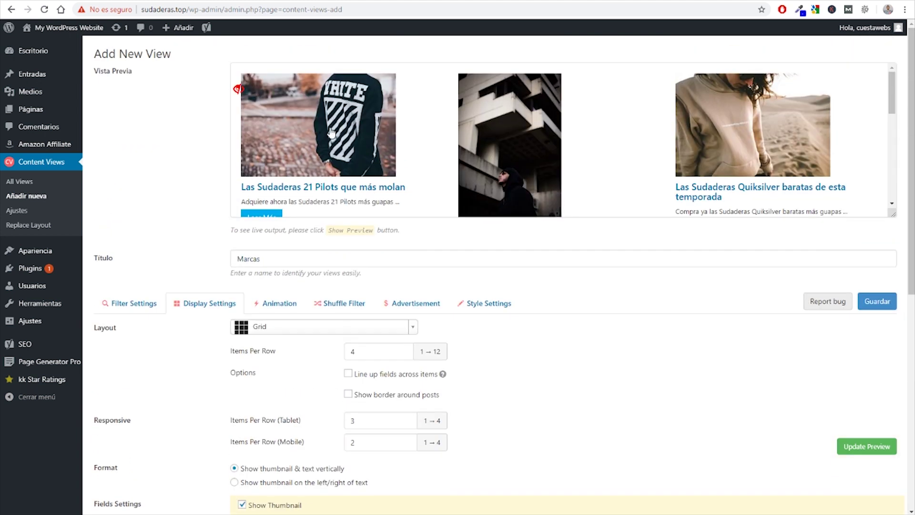
pyautogui.scroll(-3, 249, 156)
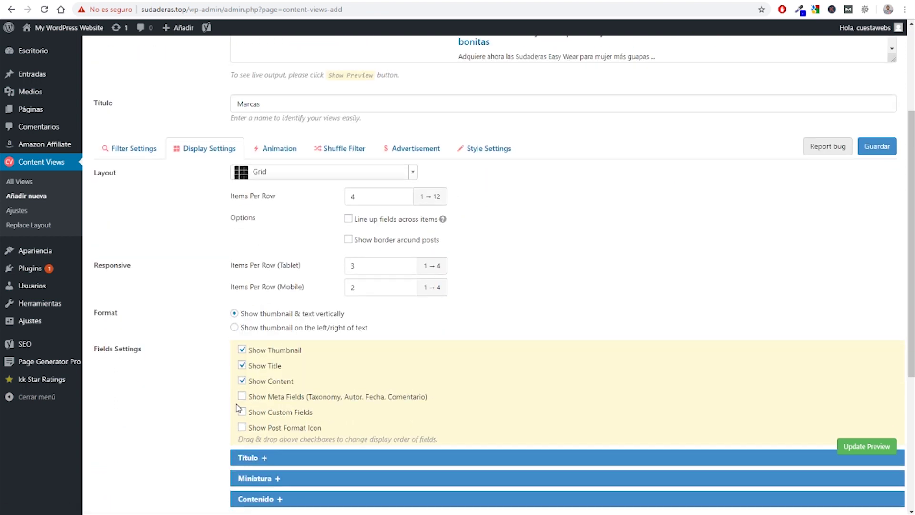
pyautogui.scroll(3, 234, 216)
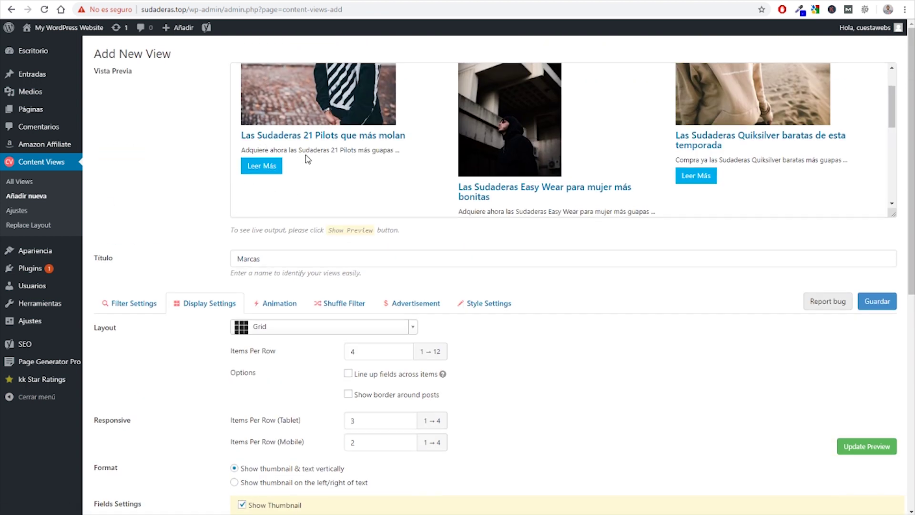
pyautogui.scroll(-3, 402, 159)
pyautogui.scroll(-5, 184, 224)
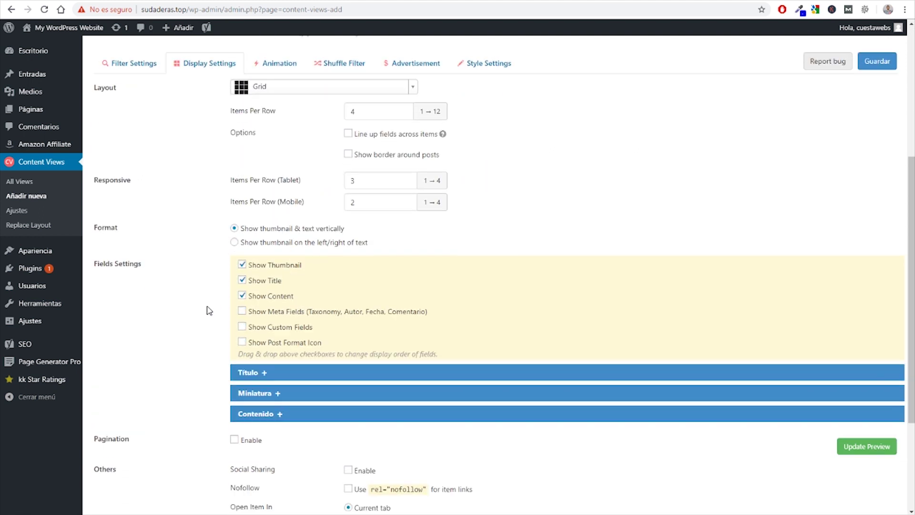
pyautogui.scroll(-1, 215, 301)
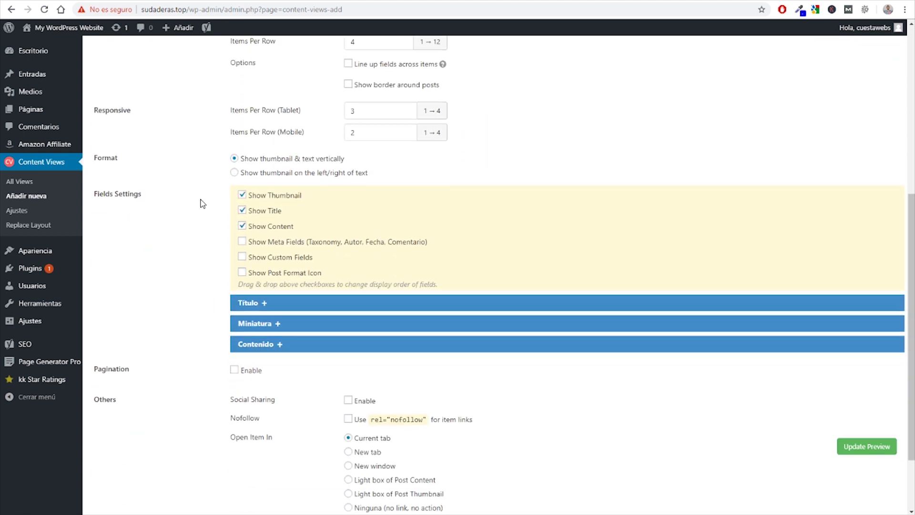
pyautogui.click(264, 341)
pyautogui.scroll(-3, 190, 267)
pyautogui.doubleClick(398, 240)
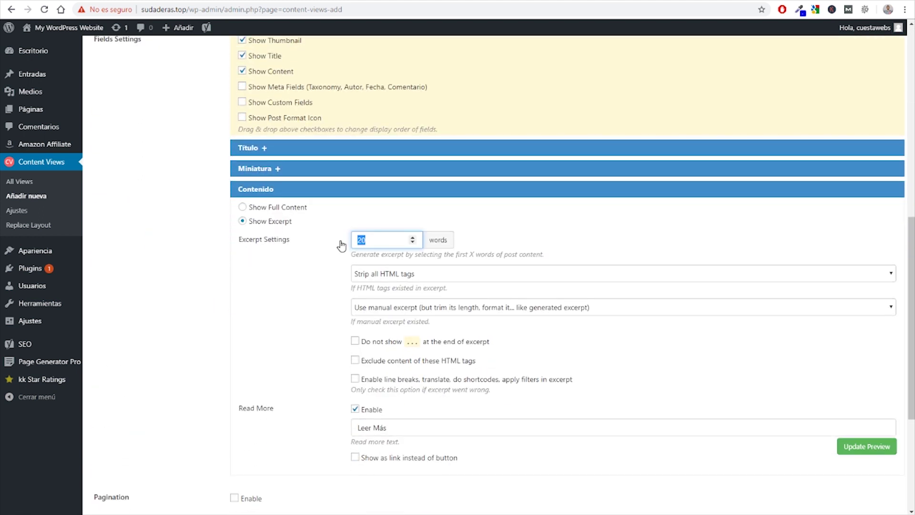
pyautogui.press('BackSpace')
pyautogui.click(355, 341)
pyautogui.click(411, 308)
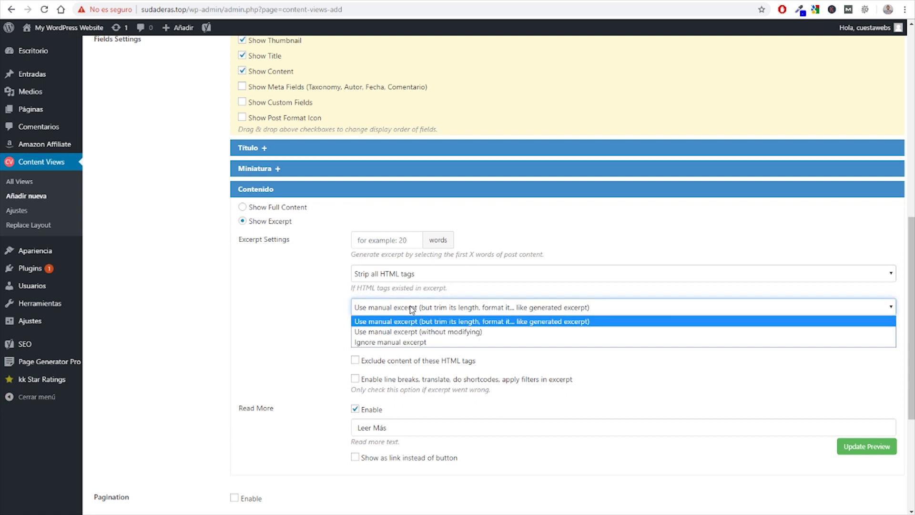
pyautogui.click(398, 332)
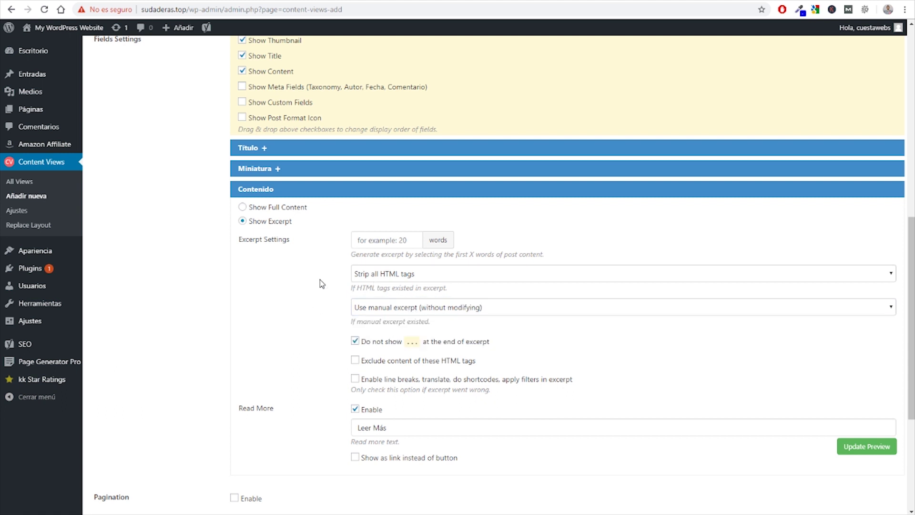
# Step: Change the Read More button text to "Ver productos"
pyautogui.scroll(-2, 319, 279)
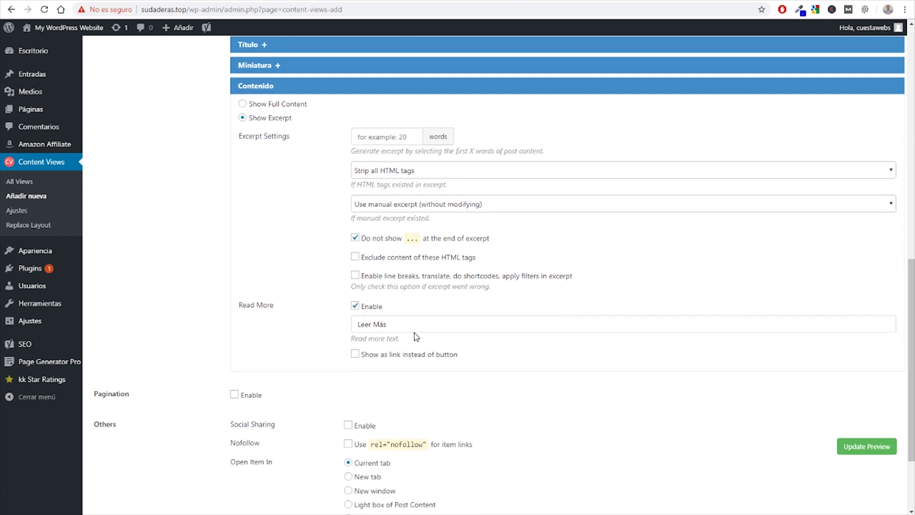
pyautogui.moveTo(413, 333); pyautogui.dragTo(303, 328)
pyautogui.write('Ver prodcu')
pyautogui.press('BackSpace')
pyautogui.press('BackSpace')
pyautogui.write('uctos')
pyautogui.scroll(-2, 288, 318)
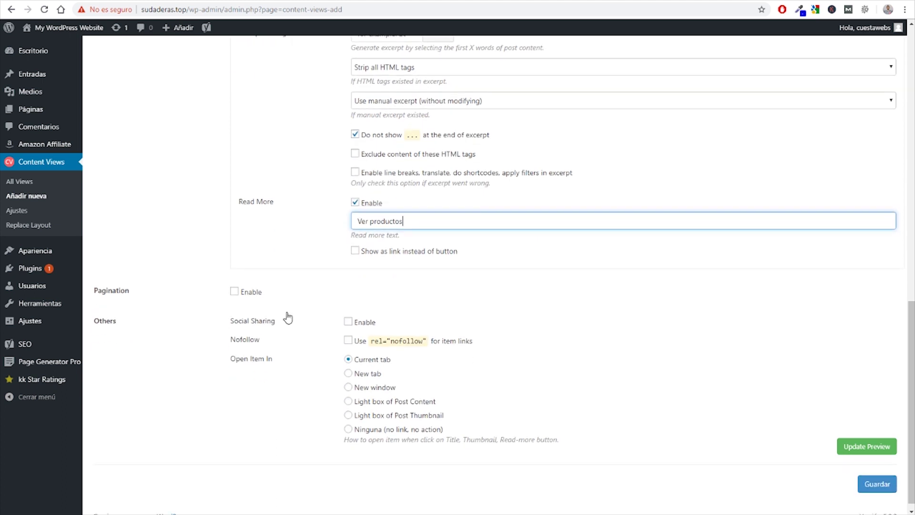
# Step: Make all thumbnail images show in the same size, keeping the thumbnail style at (Ninguna)
pyautogui.scroll(5, 301, 382)
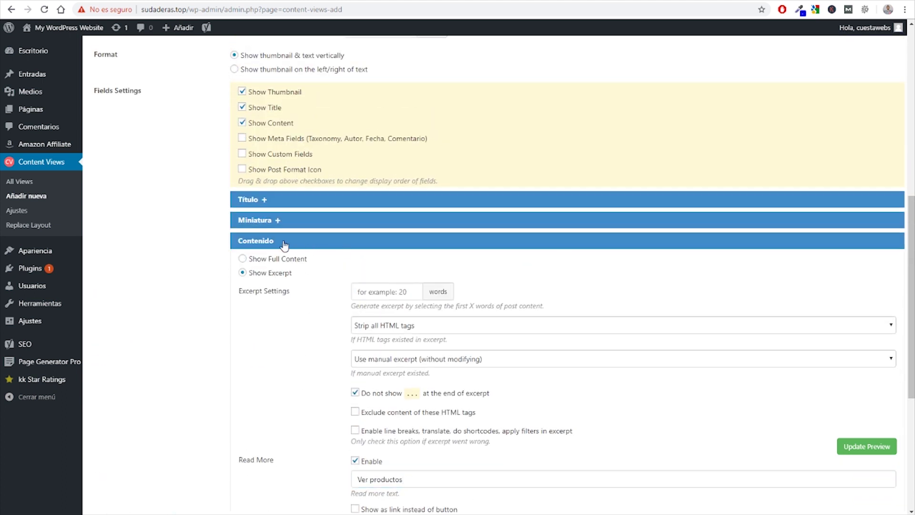
pyautogui.click(273, 221)
pyautogui.scroll(-1, 227, 250)
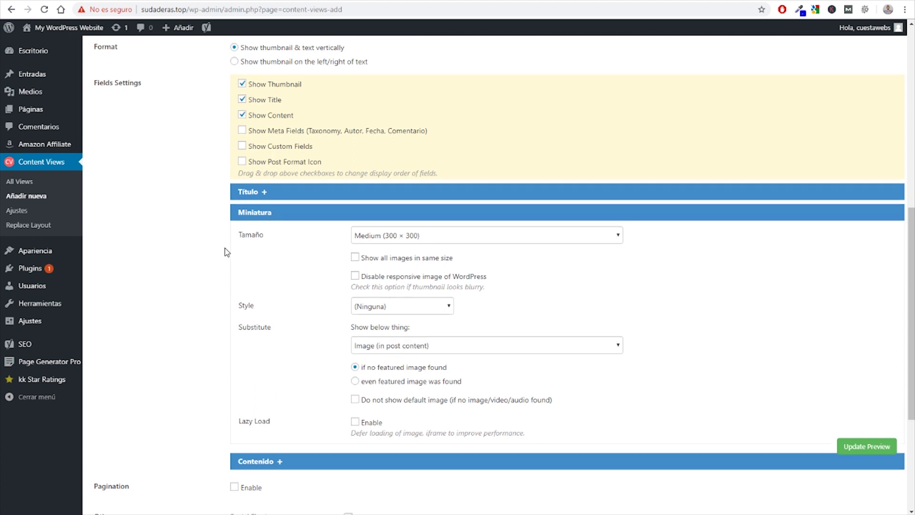
pyautogui.scroll(1, 227, 247)
pyautogui.click(355, 270)
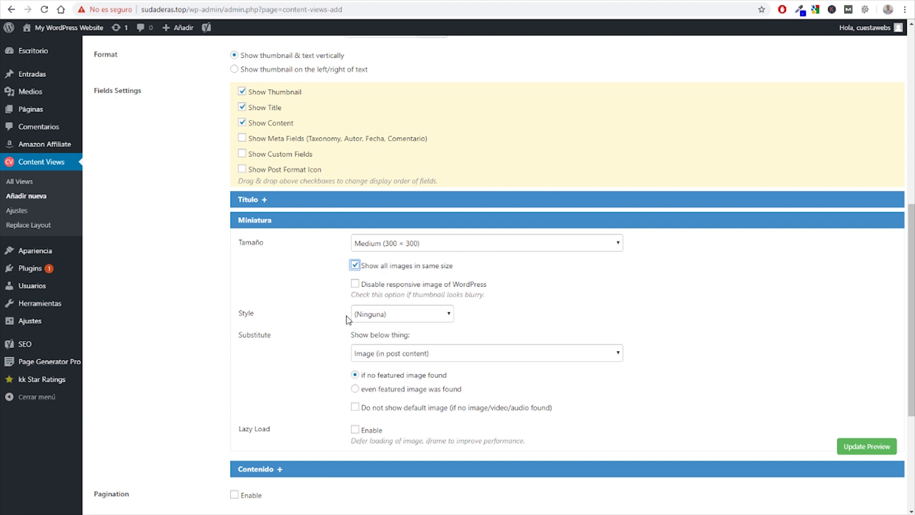
pyautogui.click(409, 314)
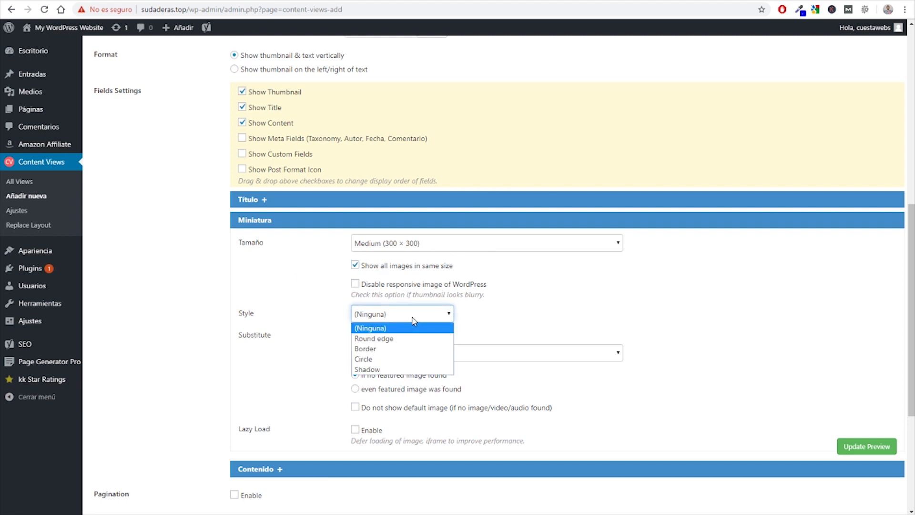
pyautogui.click(410, 317)
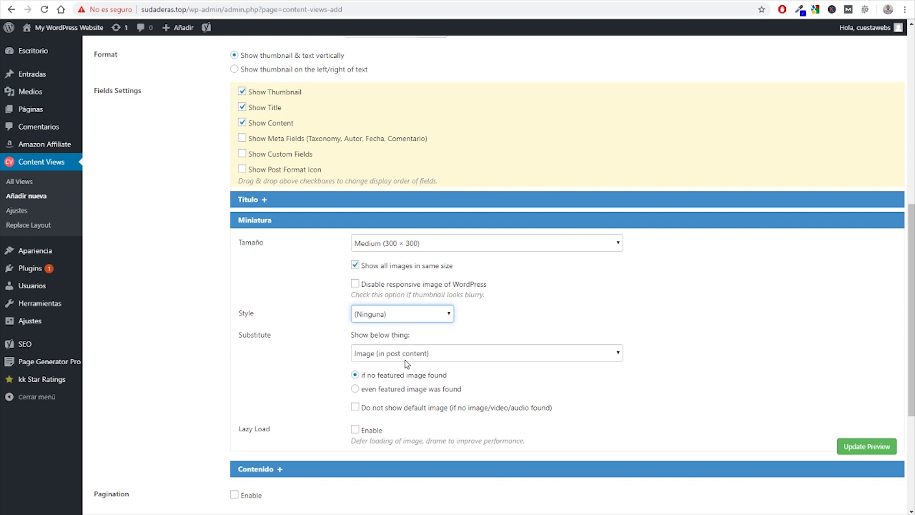
# Step: Update the preview and enlarge its area to examine the full grid of posts, then review the remaining display settings
pyautogui.scroll(2, 310, 381)
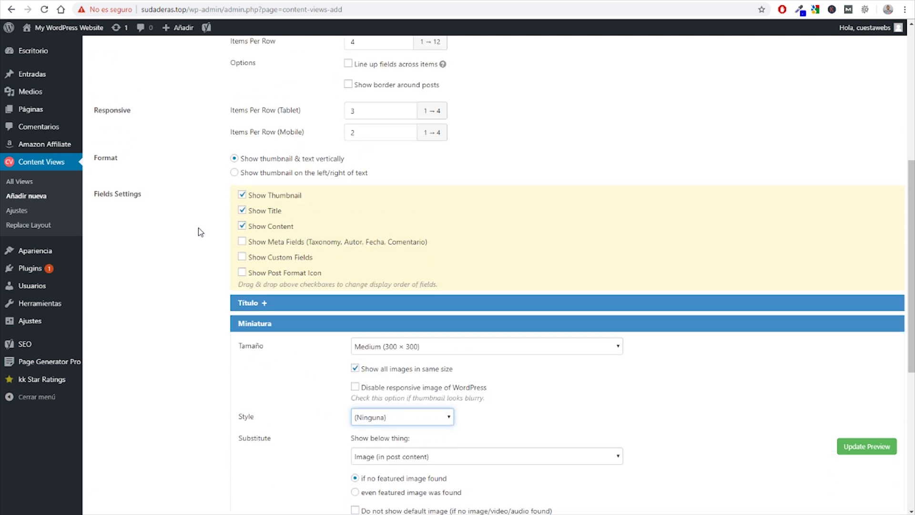
pyautogui.scroll(2, 194, 299)
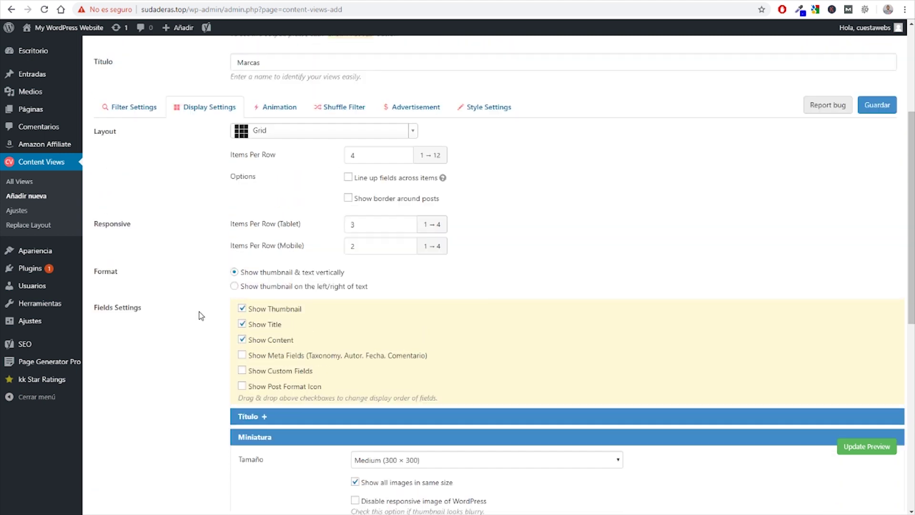
pyautogui.scroll(4, 234, 284)
pyautogui.scroll(-4, 867, 348)
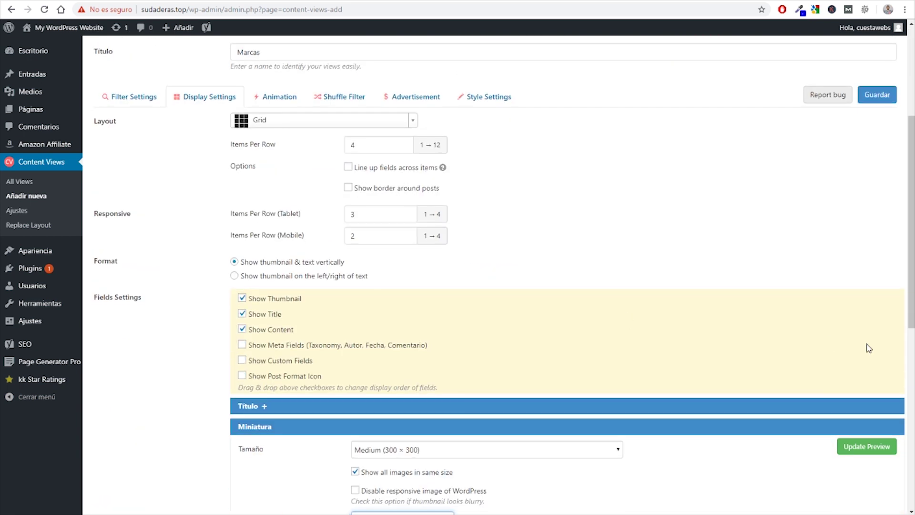
pyautogui.click(853, 452)
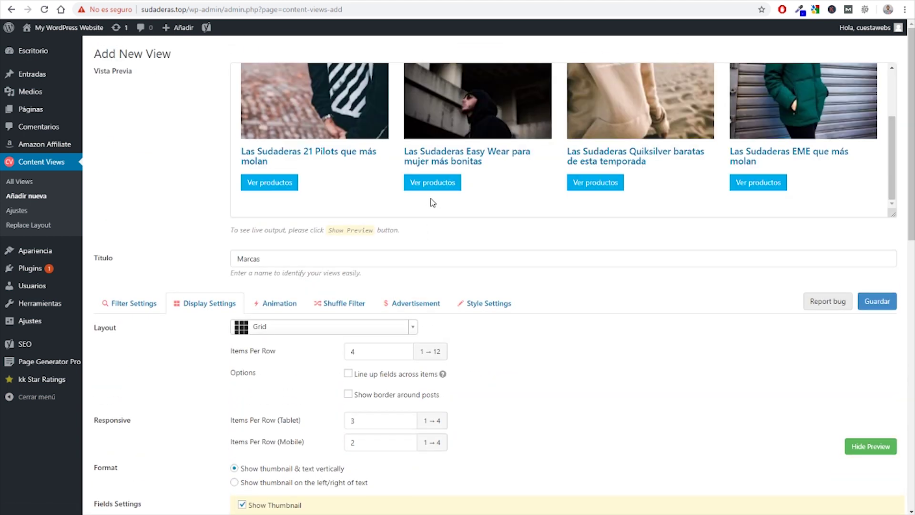
pyautogui.scroll(2, 432, 203)
pyautogui.scroll(-2, 455, 171)
pyautogui.scroll(2, 455, 171)
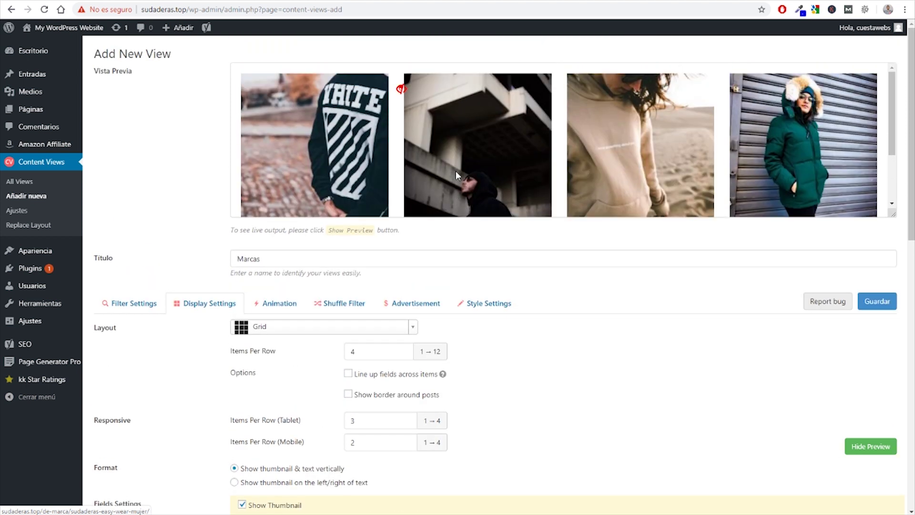
pyautogui.moveTo(893, 213); pyautogui.dragTo(897, 302)
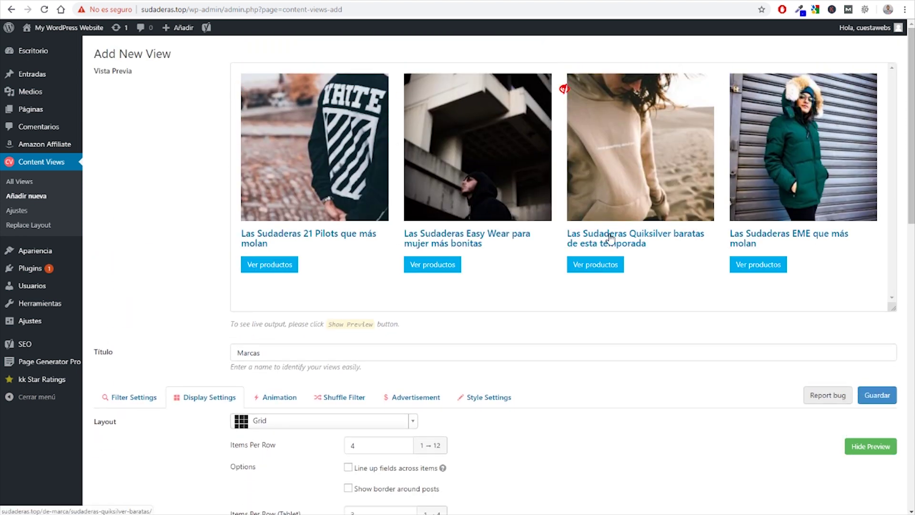
pyautogui.scroll(-15, 147, 178)
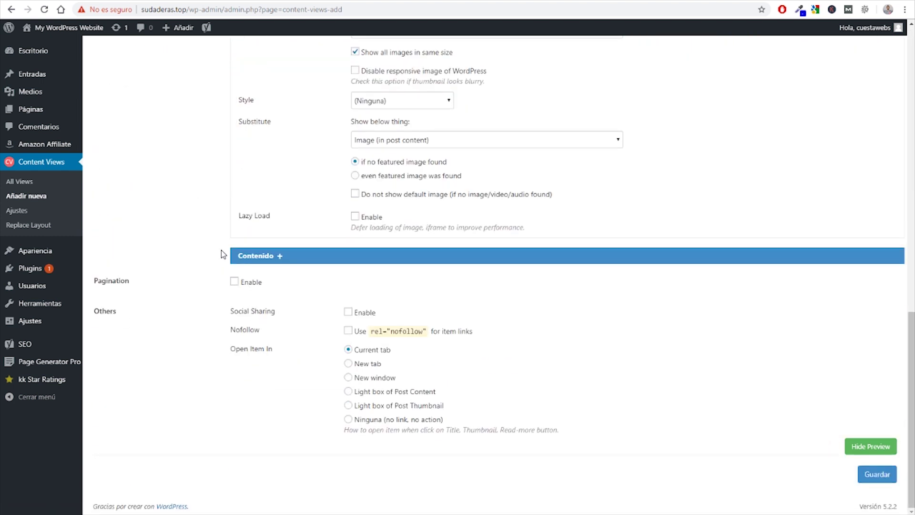
# Step: Set the content excerpt length to 500 words and check the post grid in the preview
pyautogui.scroll(1, 290, 262)
pyautogui.scroll(-1, 279, 266)
pyautogui.click(275, 260)
pyautogui.scroll(-1, 170, 233)
pyautogui.scroll(4, 261, 255)
pyautogui.click(393, 233)
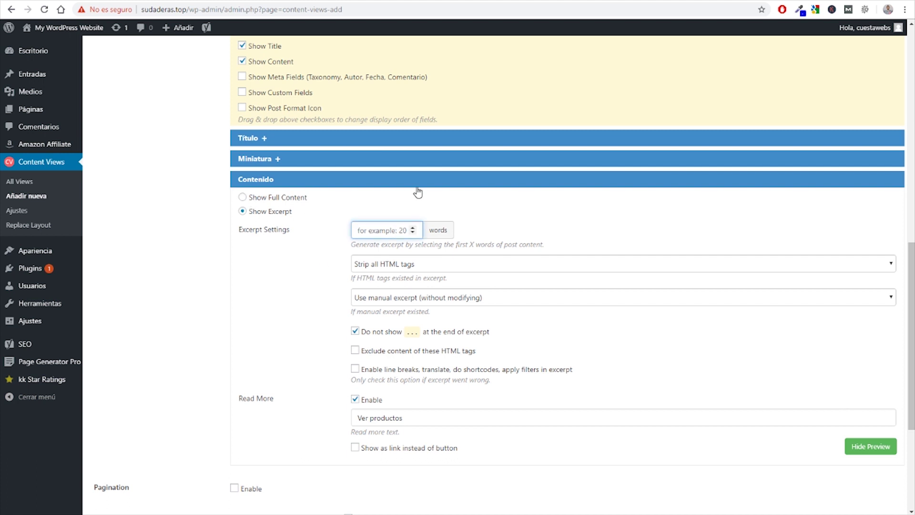
pyautogui.write('500')
pyautogui.click(308, 288)
pyautogui.scroll(12, 296, 229)
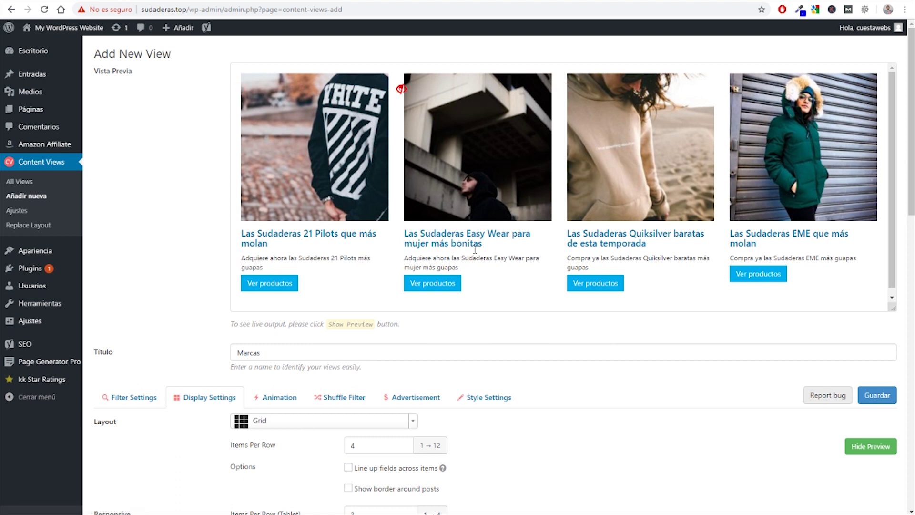
# Step: Review the view's style settings alongside the preview and save the Marcas view
pyautogui.scroll(-1, 526, 250)
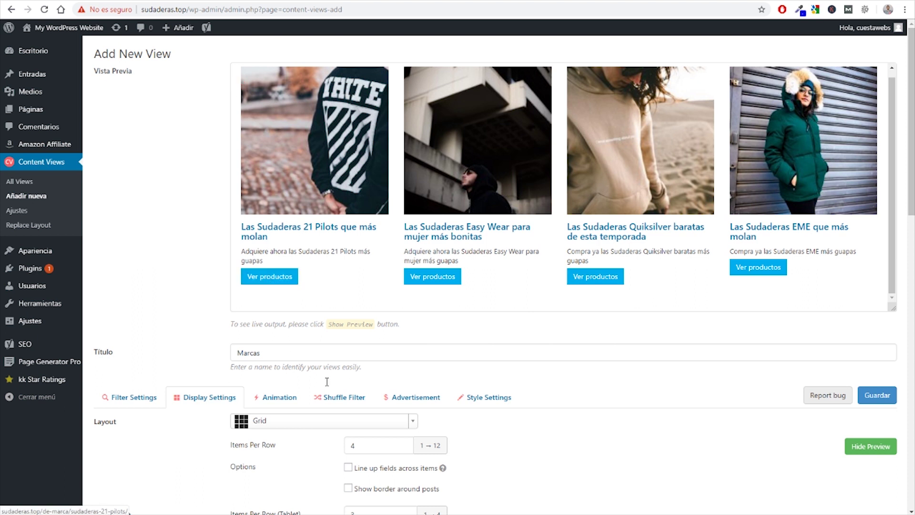
pyautogui.click(488, 404)
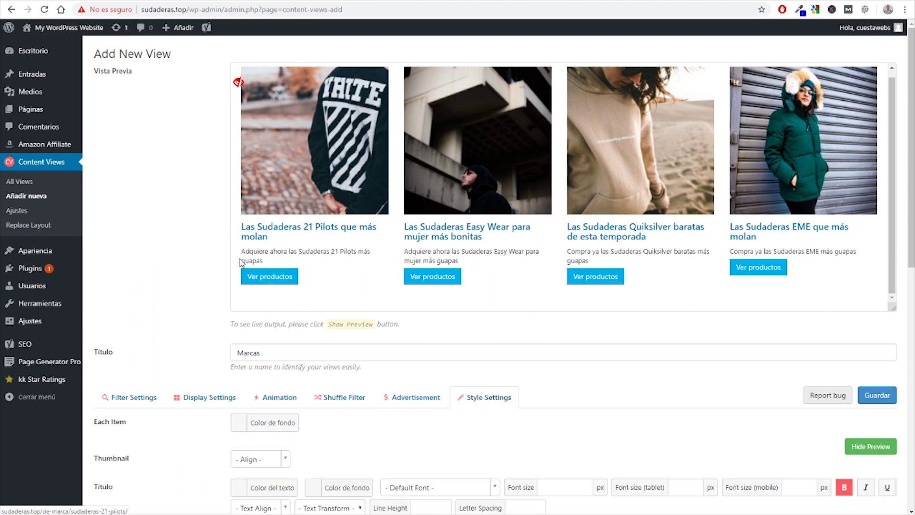
pyautogui.scroll(-10, 198, 274)
pyautogui.scroll(10, 576, 310)
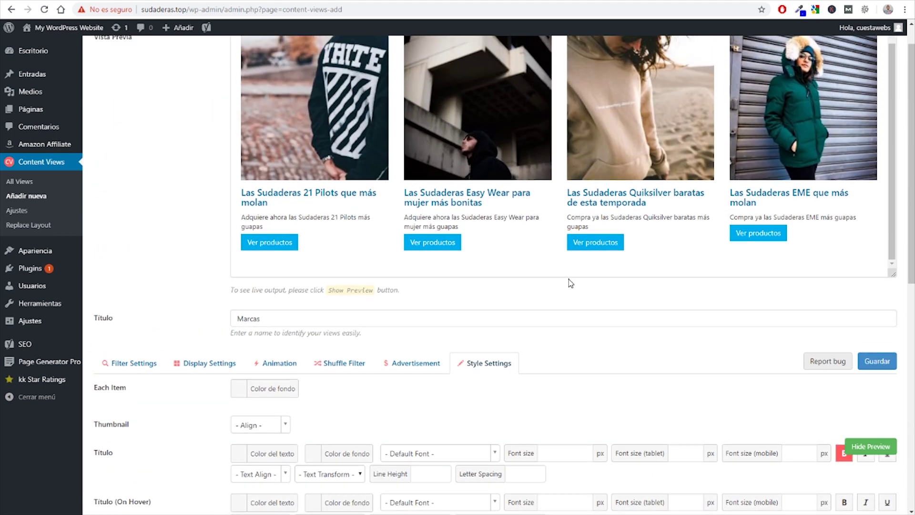
pyautogui.scroll(1, 322, 378)
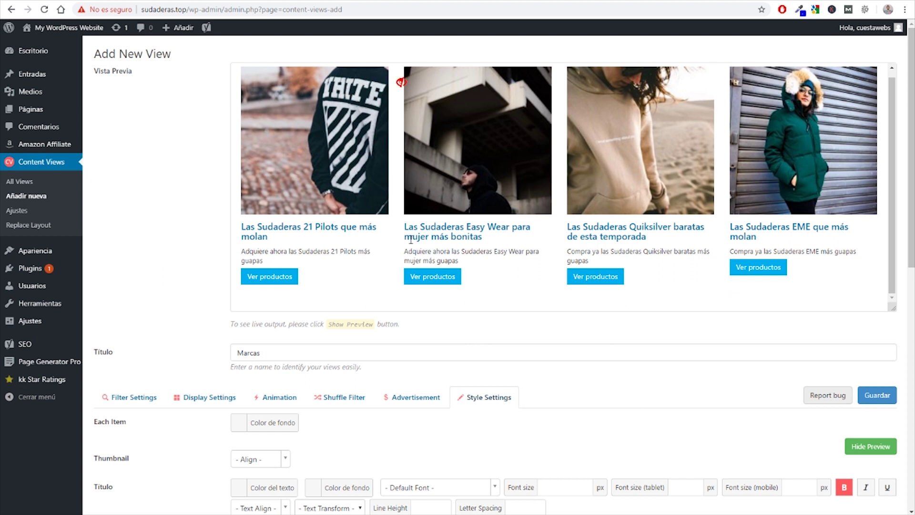
pyautogui.scroll(-7, 865, 276)
pyautogui.scroll(4, 875, 271)
pyautogui.click(875, 292)
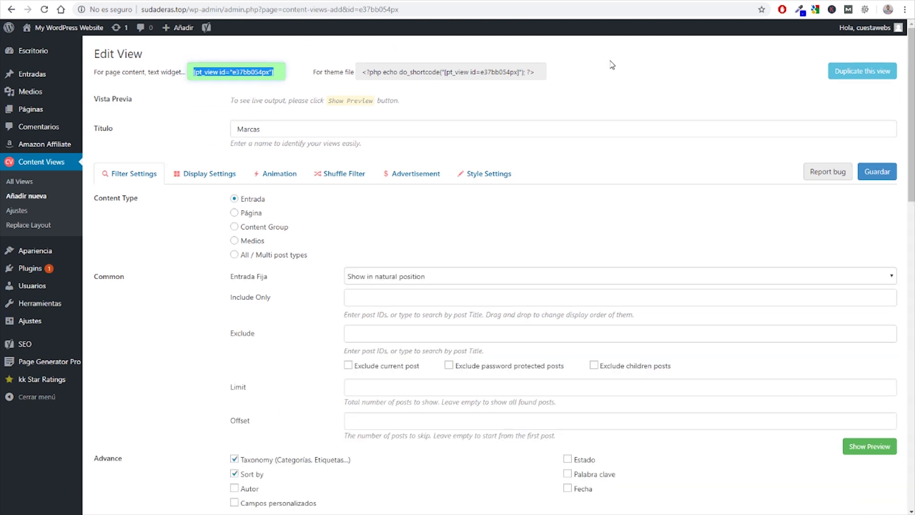
# Step: Open the site's de-marca page for editing and retitle it "Sudaderas de marca"
pyautogui.click(672, 2)
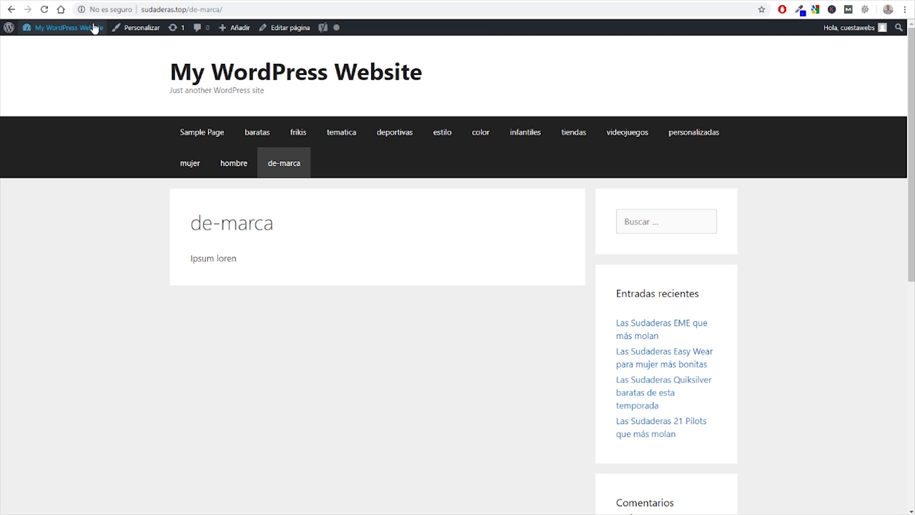
pyautogui.click(280, 27)
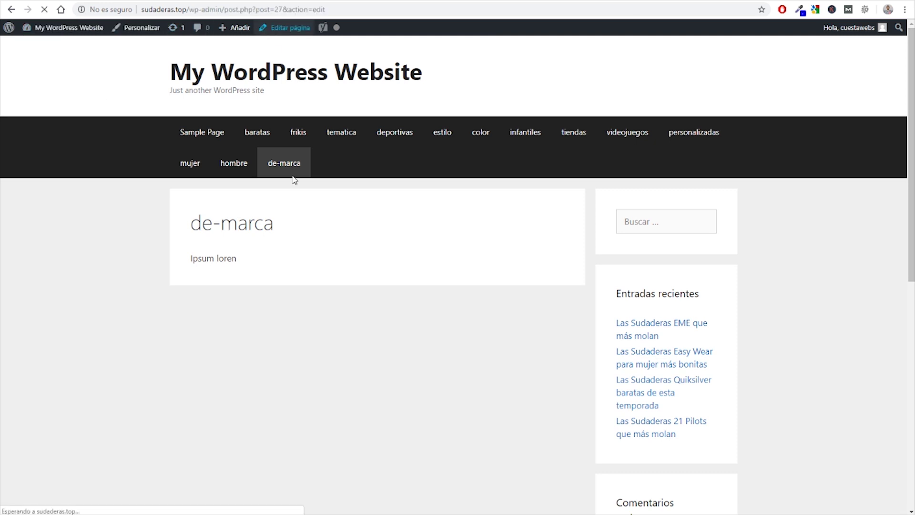
pyautogui.doubleClick(170, 105)
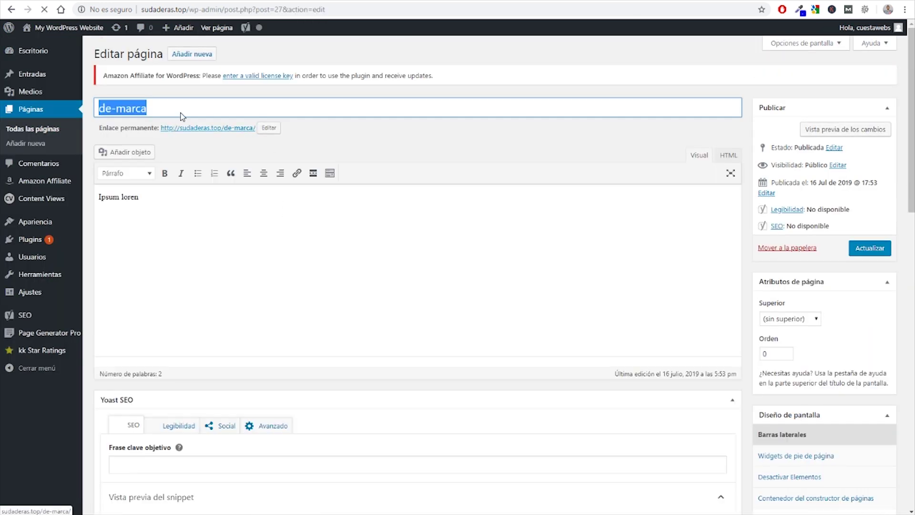
pyautogui.write('Sudaderas de marca')
# Step: Replace the page's "Ipsum loren" text with the shortcode [pt_view id="e37bb054px"] and update the page
pyautogui.moveTo(164, 207); pyautogui.dragTo(92, 205)
pyautogui.press('BackSpace')
pyautogui.write('[pt_view id="e37bbo54px"]')
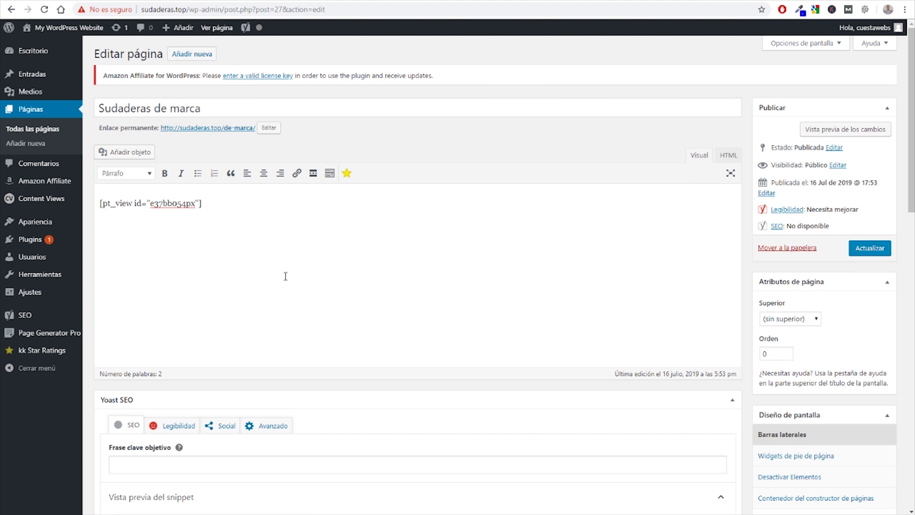
pyautogui.click(870, 249)
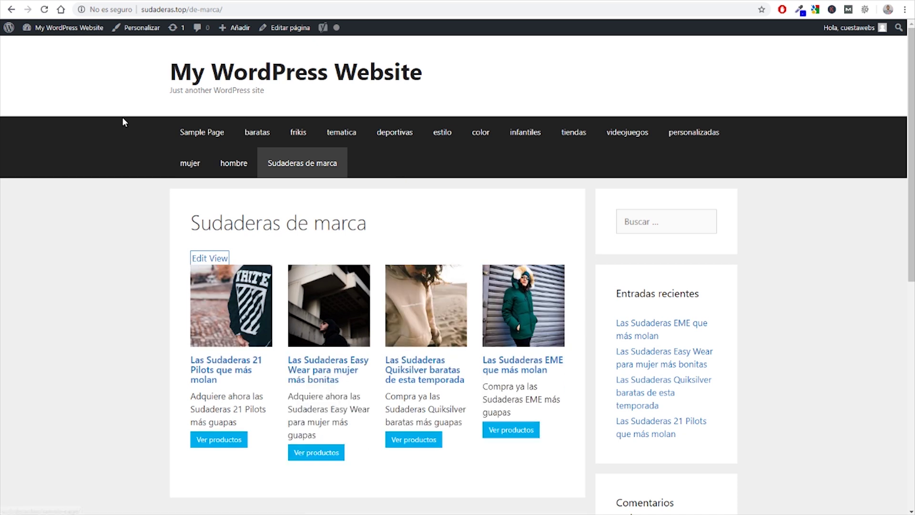
# Step: Examine the product grid on the published Sudaderas de marca page and compare it with the site's home page
pyautogui.scroll(-2, 122, 119)
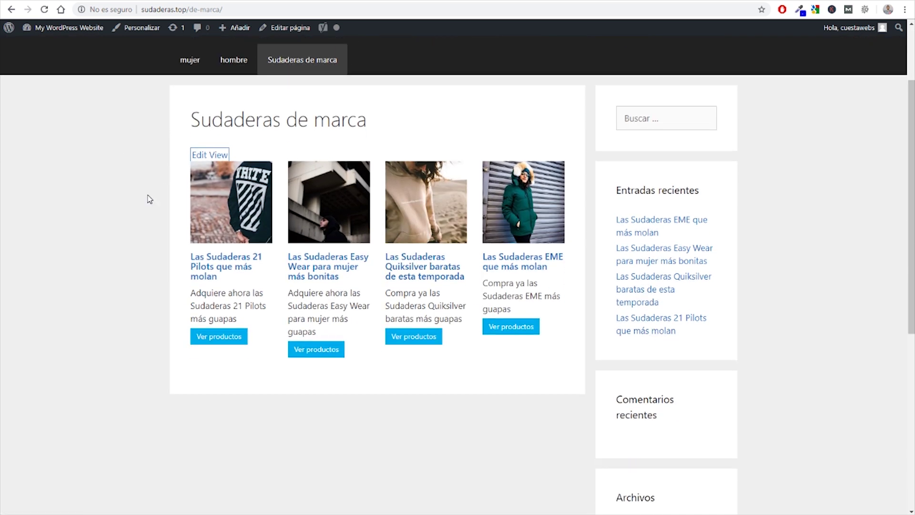
pyautogui.scroll(1, 422, 257)
pyautogui.scroll(1, 421, 257)
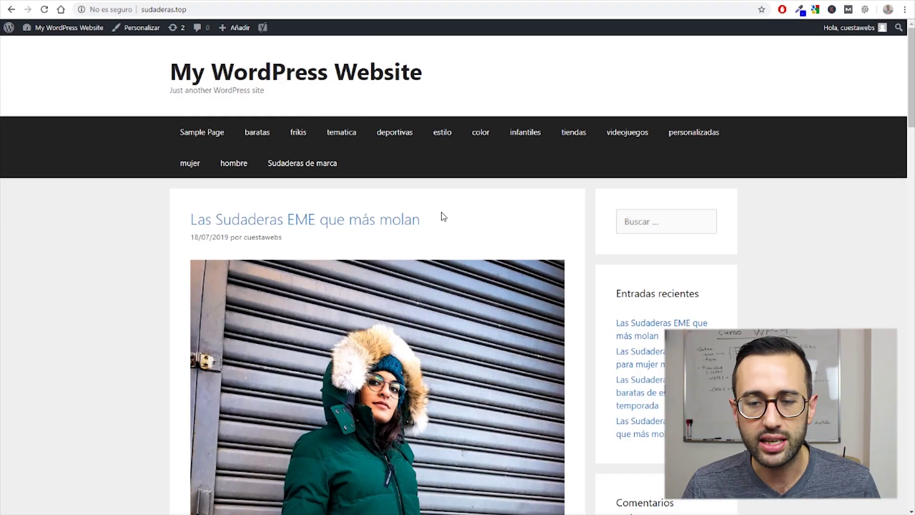
pyautogui.scroll(-4, 380, 178)
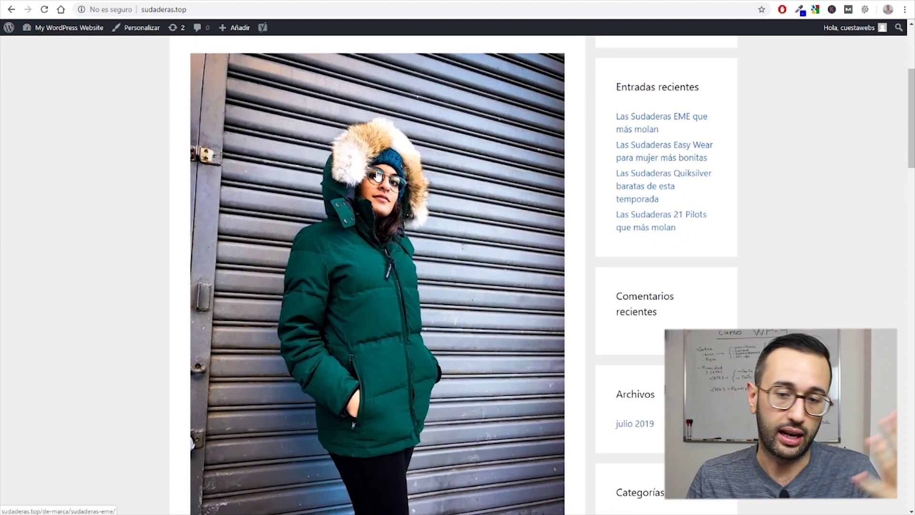
pyautogui.scroll(4, 368, 215)
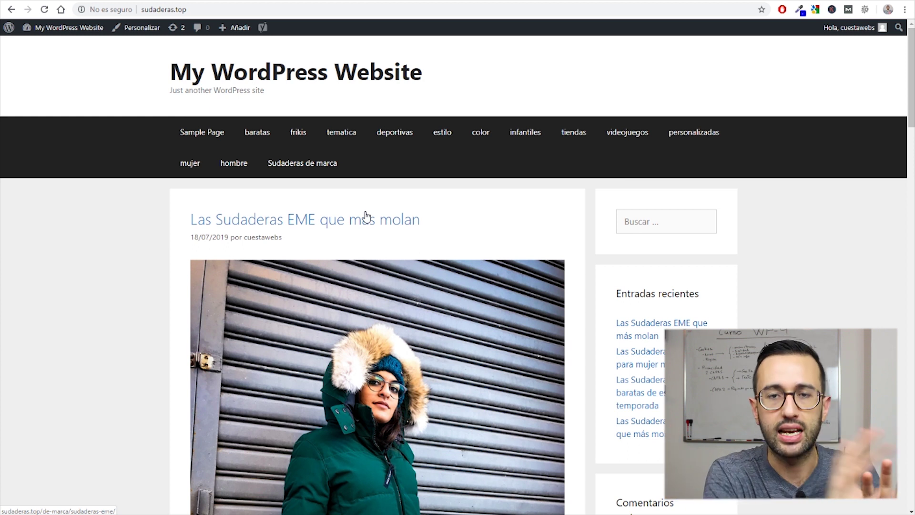
pyautogui.click(297, 163)
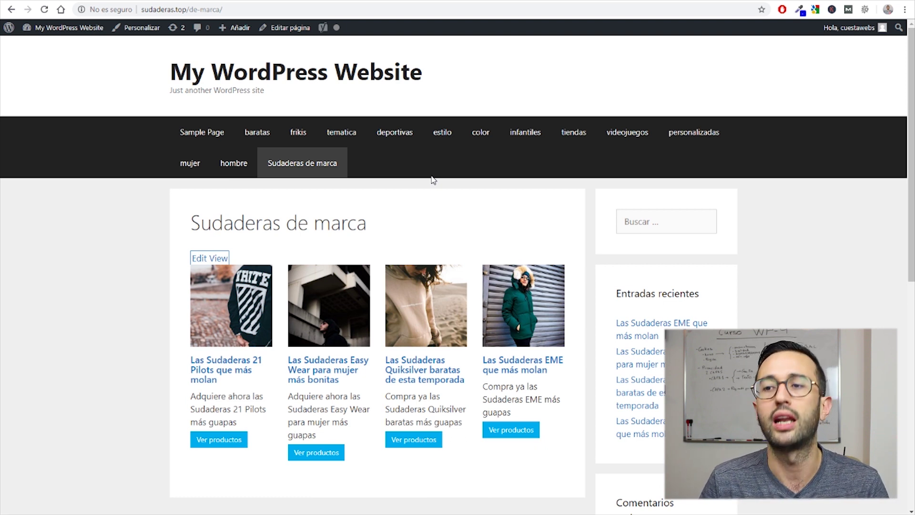
pyautogui.scroll(-3, 433, 180)
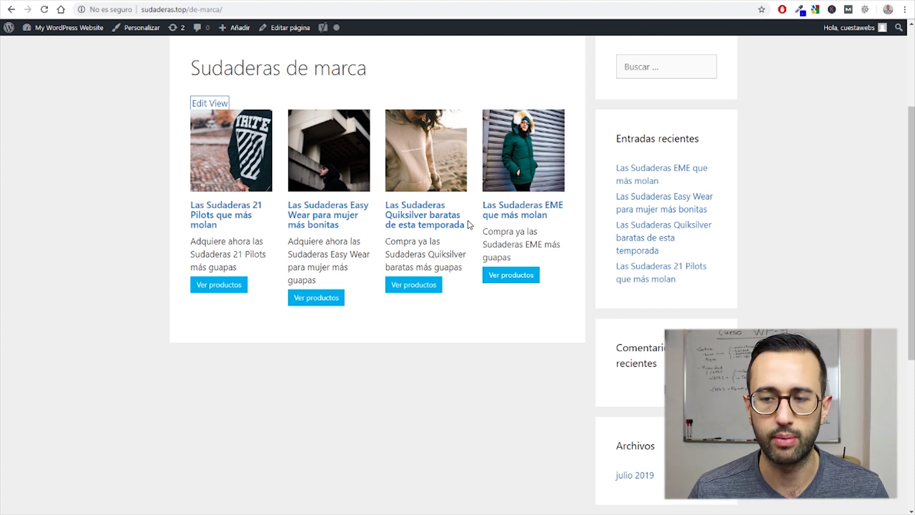
pyautogui.scroll(3, 154, 183)
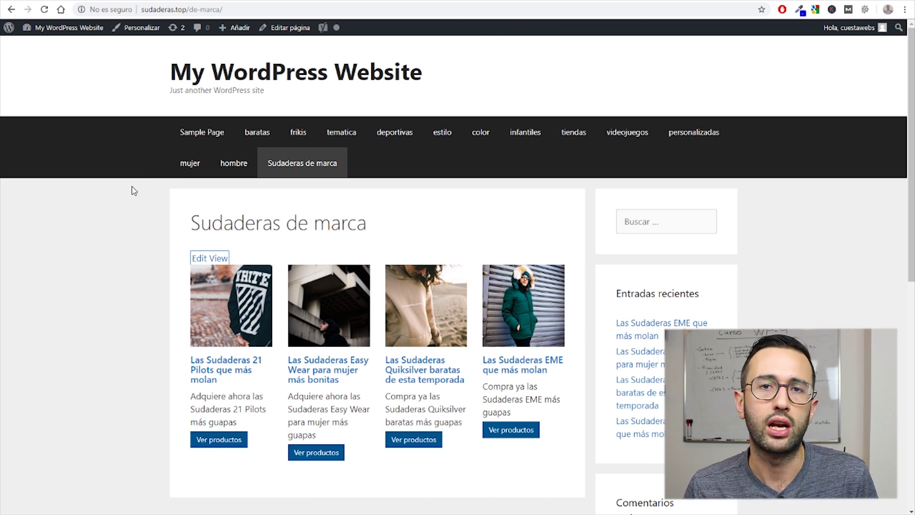
# Step: Activate the Site Library module in the GeneratePress theme options of the WordPress dashboard
pyautogui.click(53, 35)
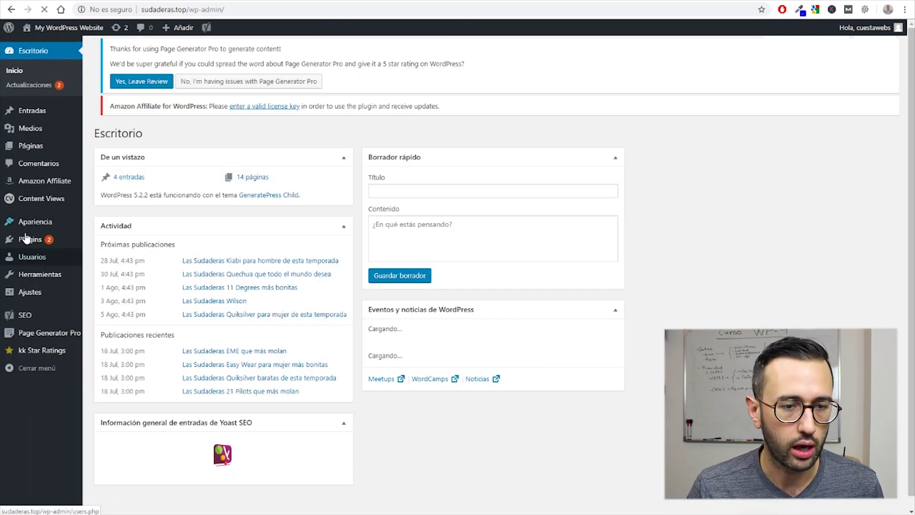
pyautogui.moveTo(45, 226)
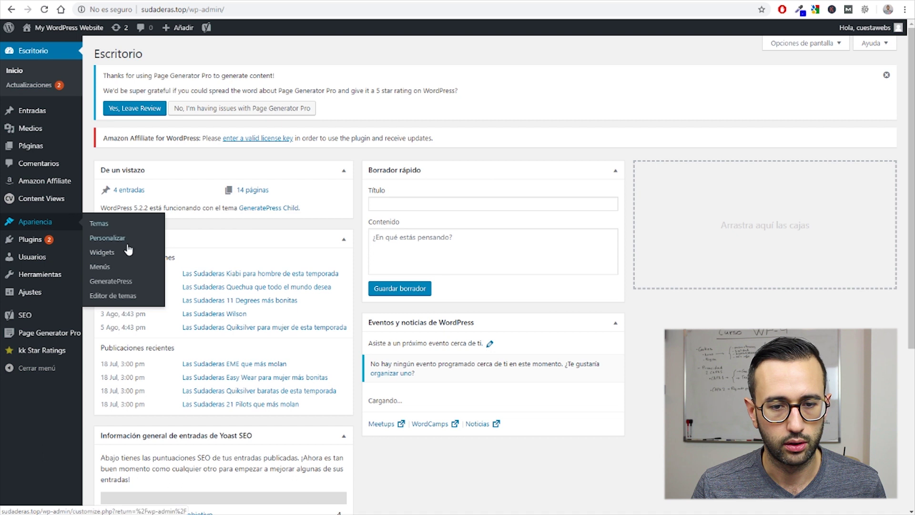
pyautogui.click(121, 284)
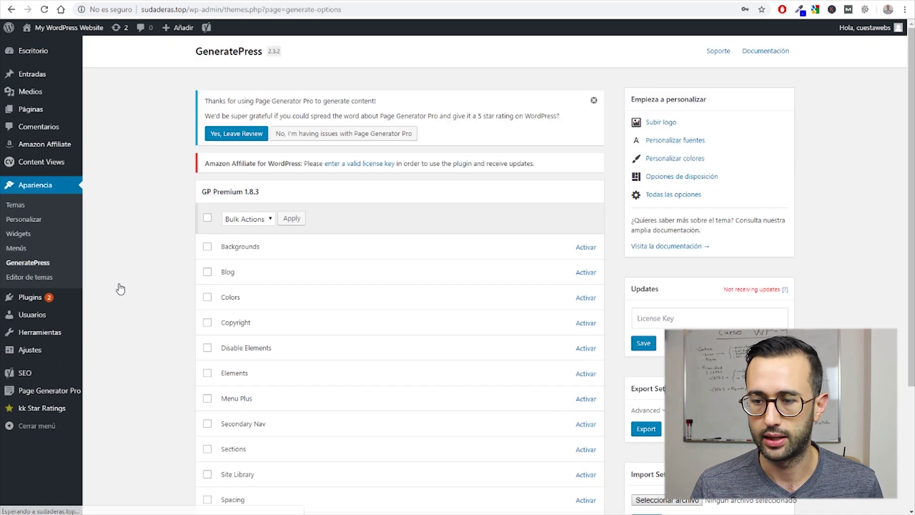
pyautogui.scroll(-2, 186, 153)
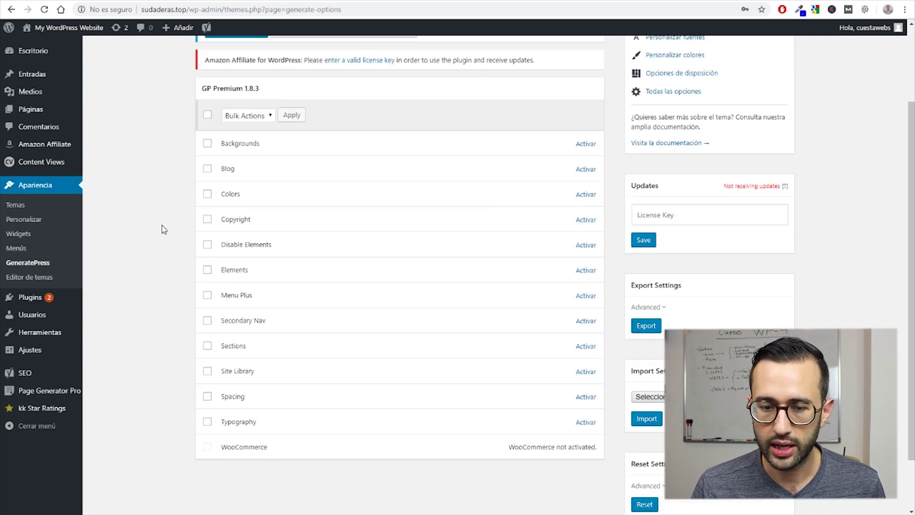
pyautogui.click(206, 372)
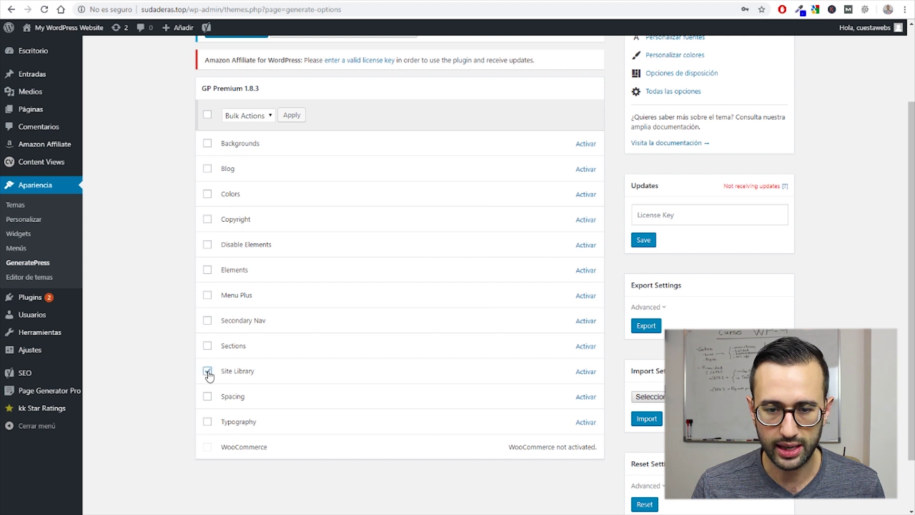
pyautogui.click(585, 371)
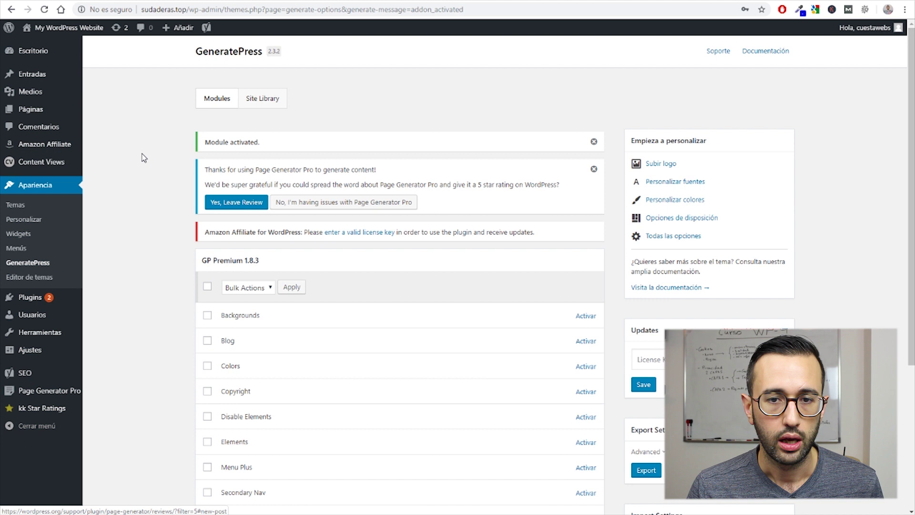
# Step: Browse the GeneratePress Site Library for a template that suits a product site
pyautogui.click(254, 102)
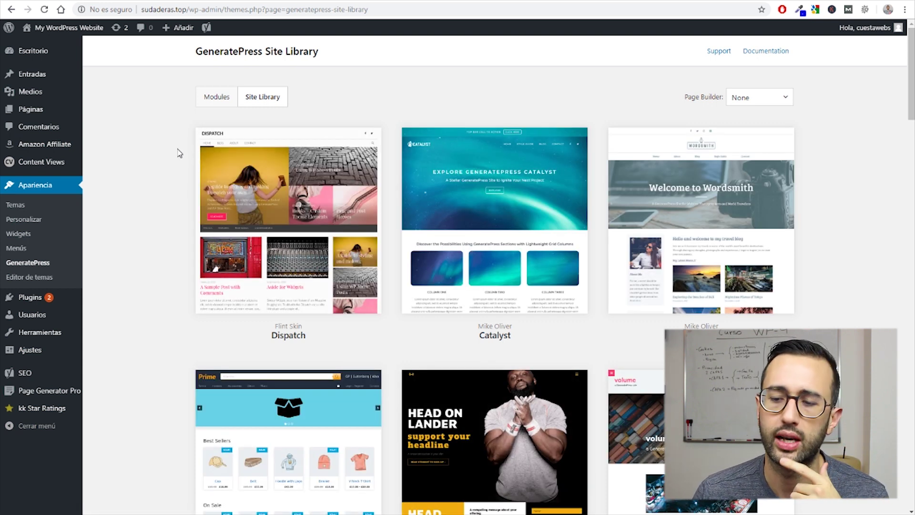
pyautogui.scroll(-5, 179, 152)
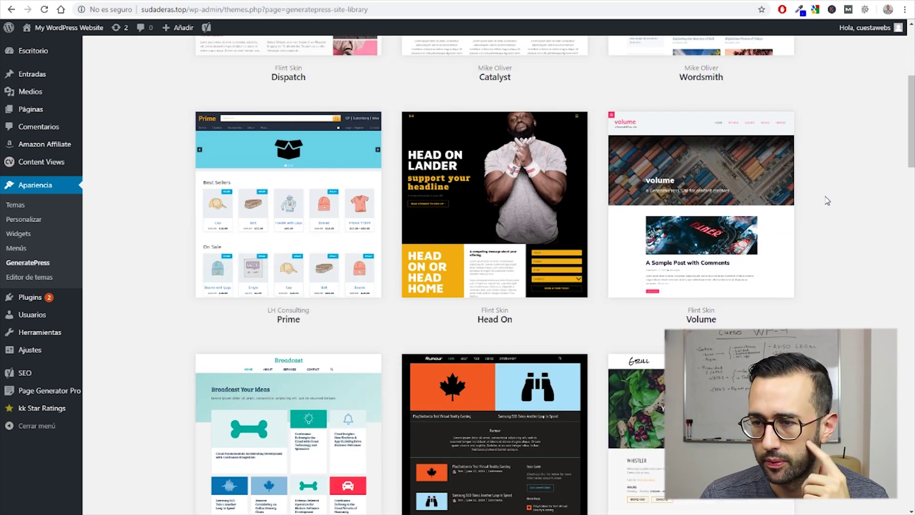
pyautogui.scroll(-2, 825, 198)
pyautogui.scroll(-7, 856, 172)
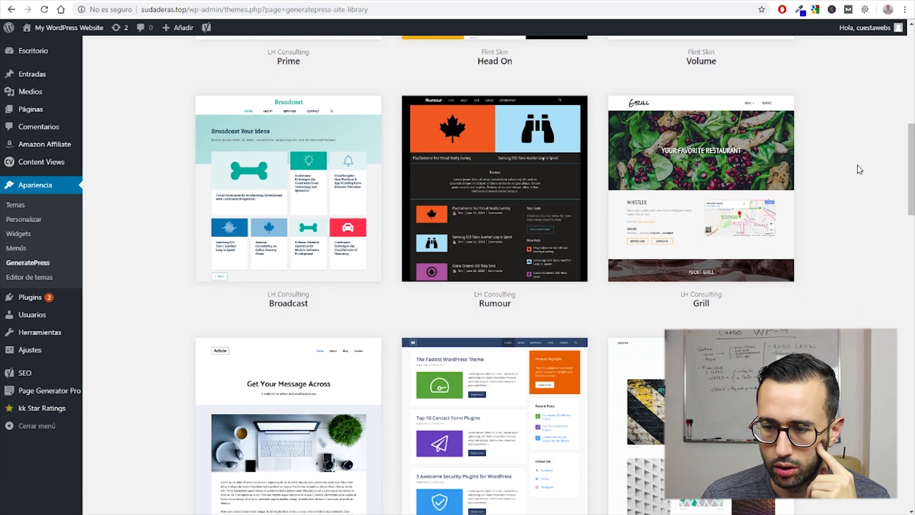
pyautogui.scroll(-5, 856, 172)
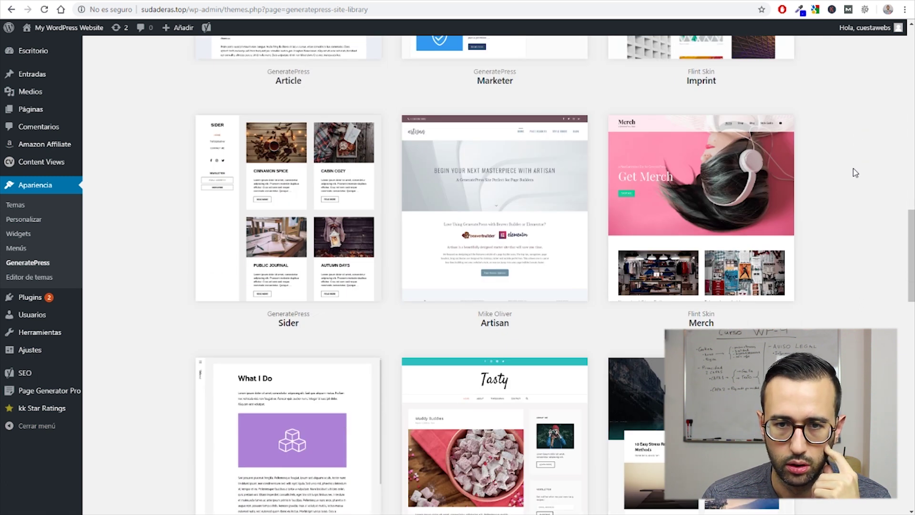
pyautogui.scroll(-2, 151, 204)
pyautogui.scroll(-8, 853, 253)
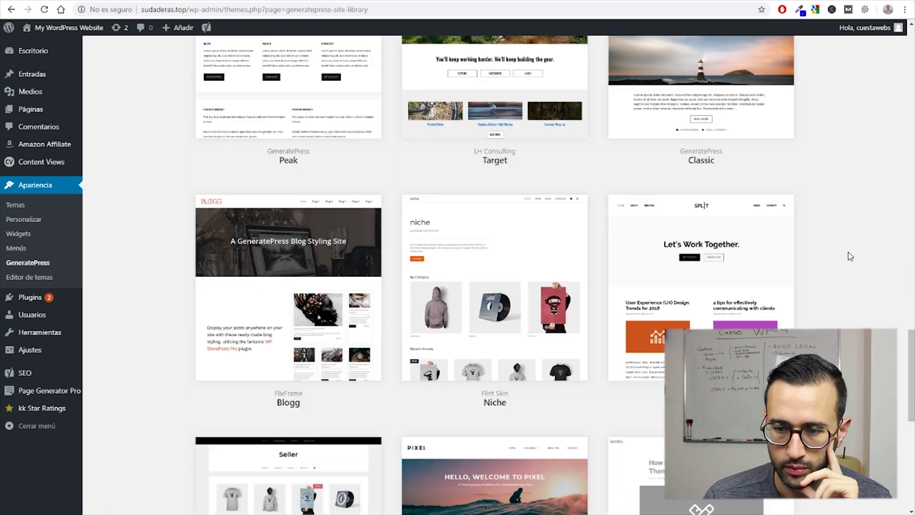
# Step: Preview the Niche template and examine its shop page and the category sections of its home page
pyautogui.click(459, 361)
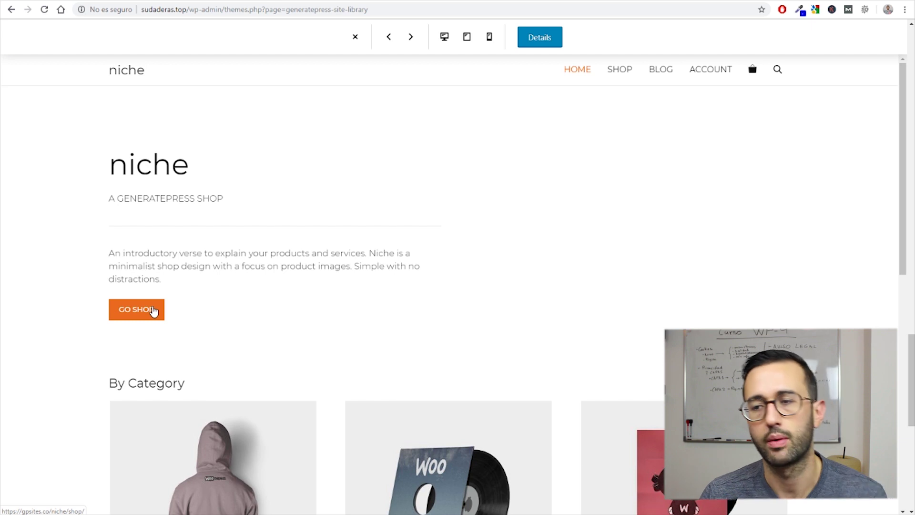
pyautogui.click(154, 310)
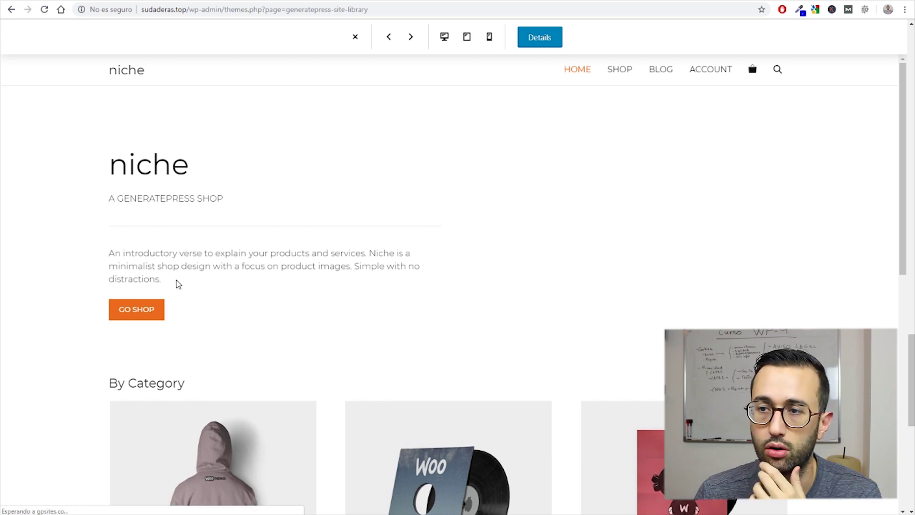
pyautogui.scroll(-1, 62, 177)
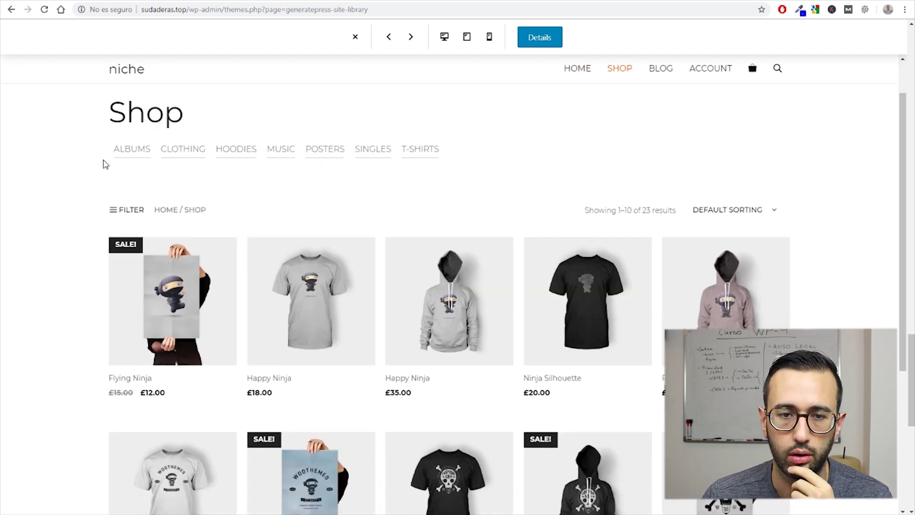
pyautogui.hotkey('alt', 'Left')
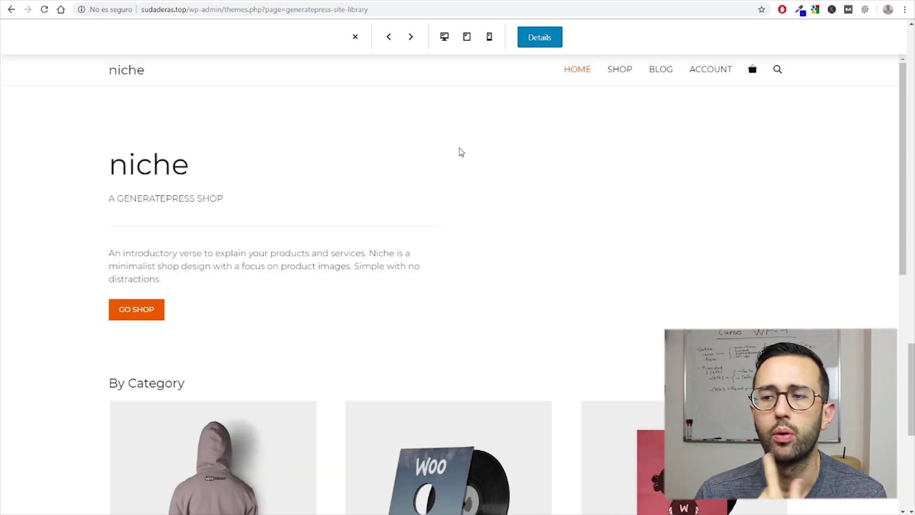
pyautogui.scroll(-6, 461, 150)
pyautogui.scroll(3, 204, 322)
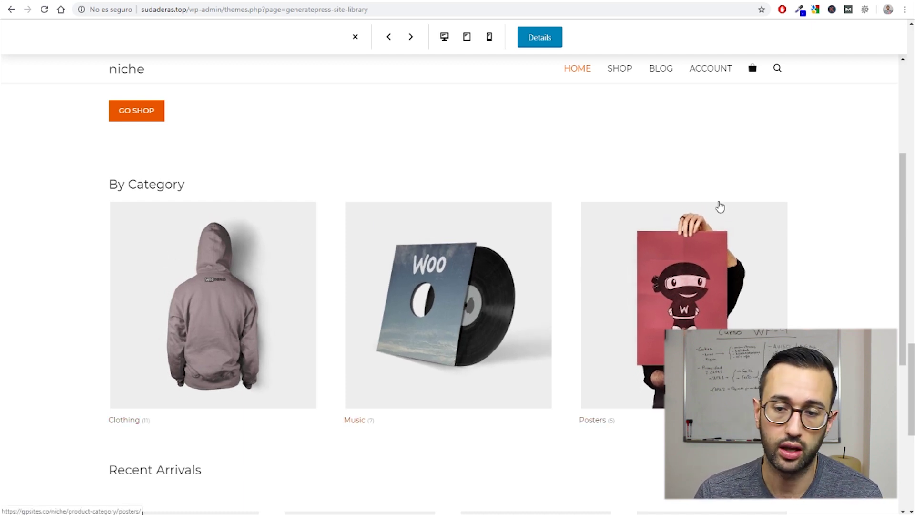
# Step: Import the theme options of the Niche template from the Site Library, leaving its demo content out
pyautogui.scroll(-5, 346, 165)
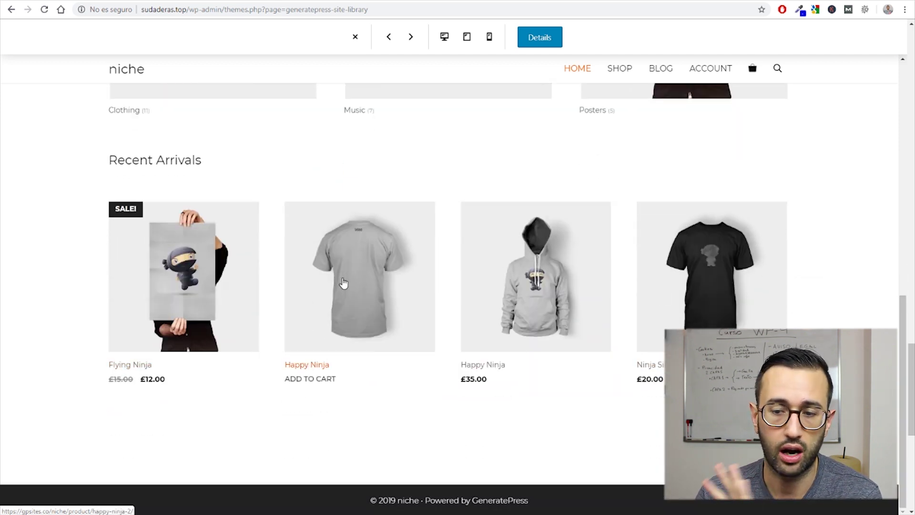
pyautogui.scroll(5, 382, 368)
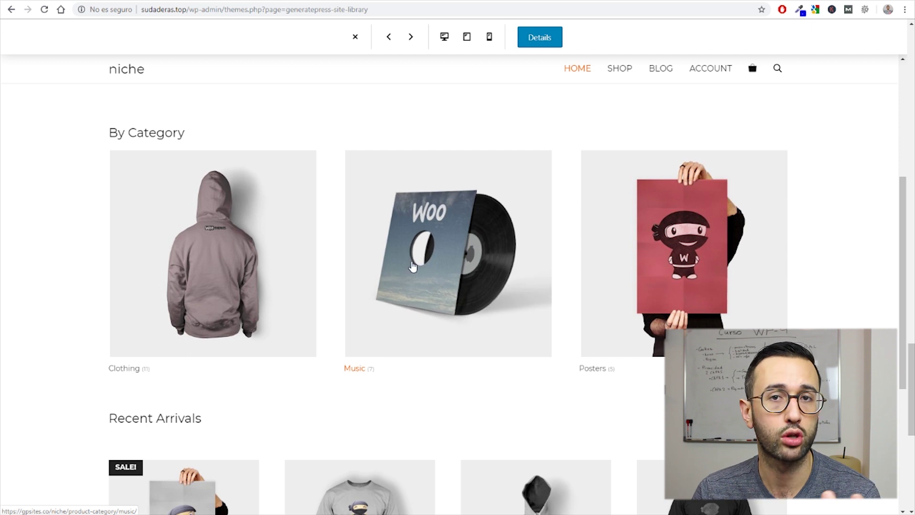
pyautogui.scroll(3, 318, 245)
pyautogui.scroll(2, 319, 246)
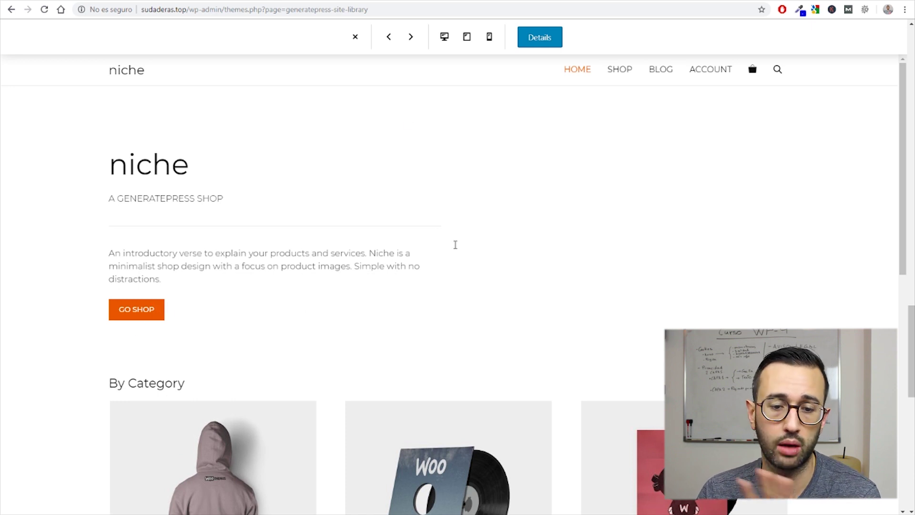
pyautogui.click(541, 36)
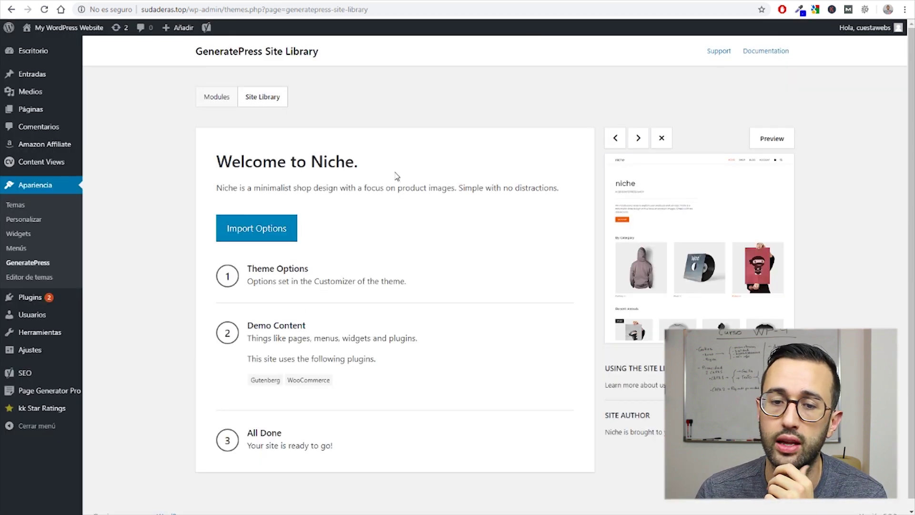
pyautogui.click(275, 232)
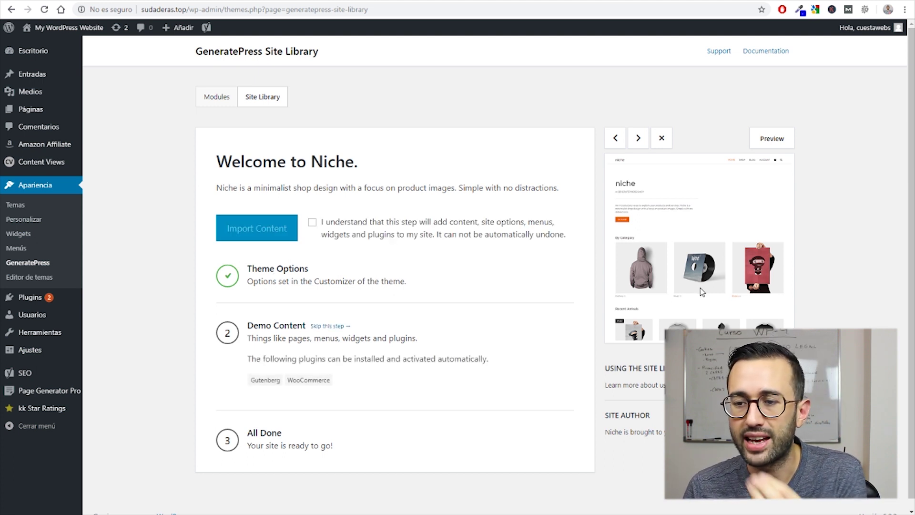
pyautogui.scroll(-1, 350, 372)
pyautogui.moveTo(351, 372); pyautogui.dragTo(241, 382)
pyautogui.click(391, 380)
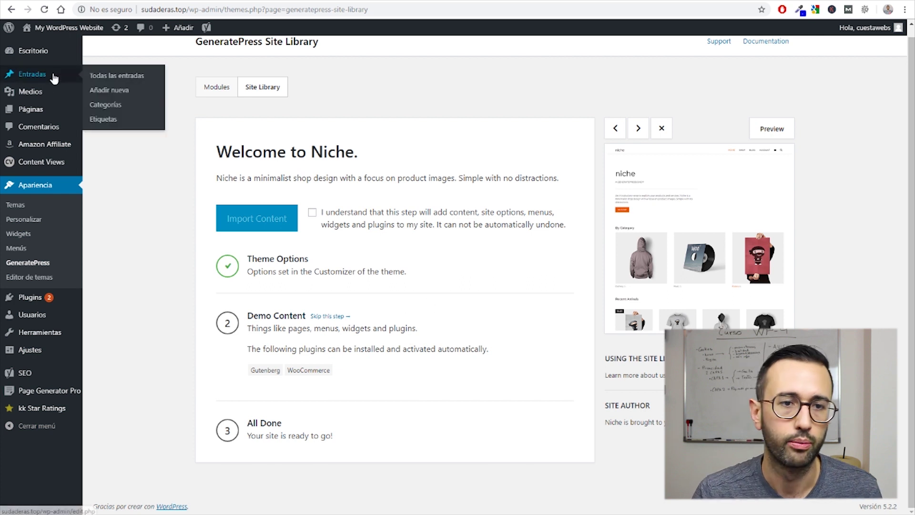
# Step: Open the site's home page and review how the post grid looks with the imported design
pyautogui.click(69, 27)
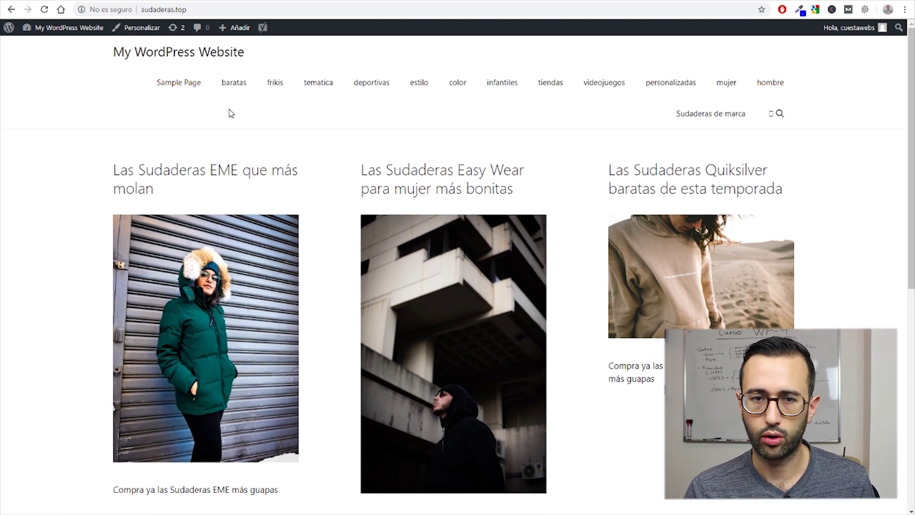
pyautogui.scroll(-8, 240, 116)
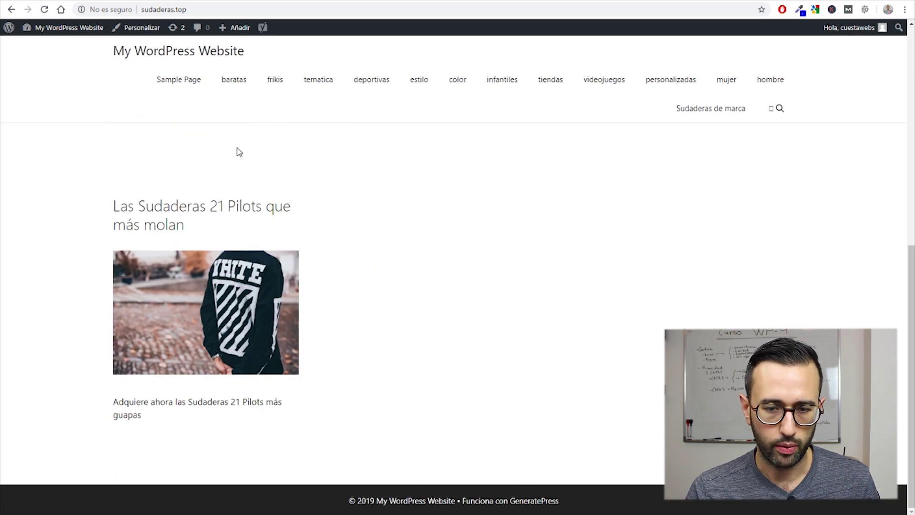
pyautogui.scroll(10, 539, 400)
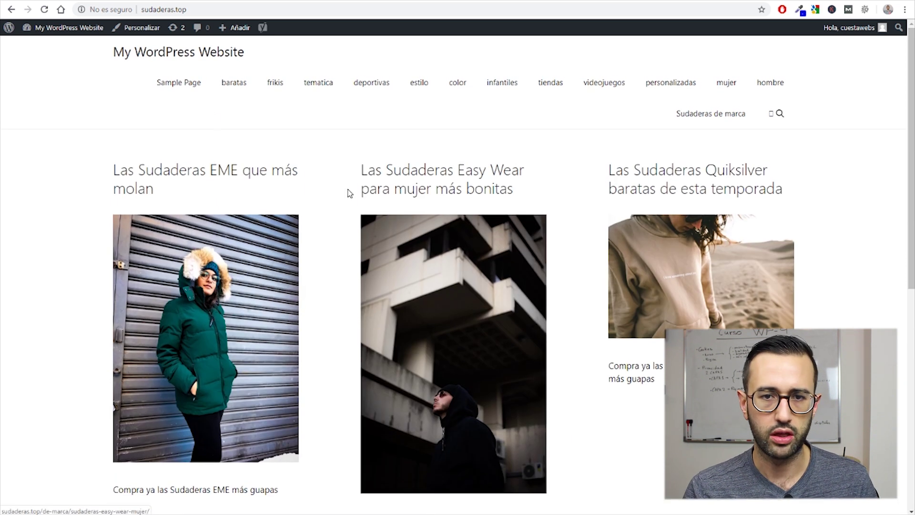
# Step: In the Customizer's Blog layout settings for archives, set the read more label to "Leer más", show post categories and hide post tags
pyautogui.click(136, 29)
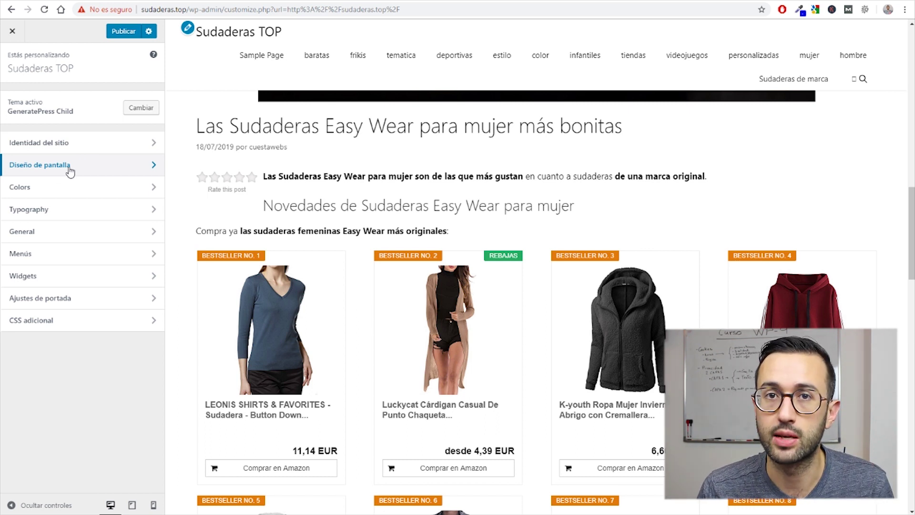
pyautogui.click(74, 170)
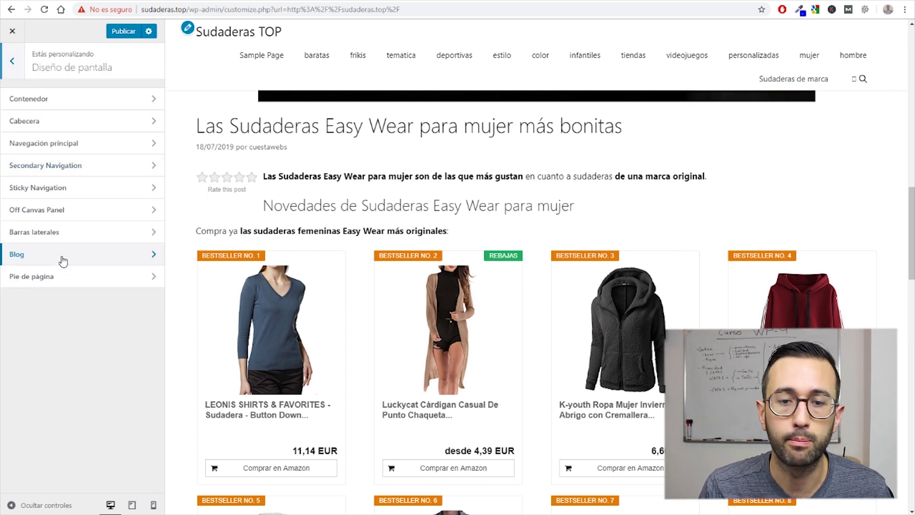
pyautogui.click(62, 258)
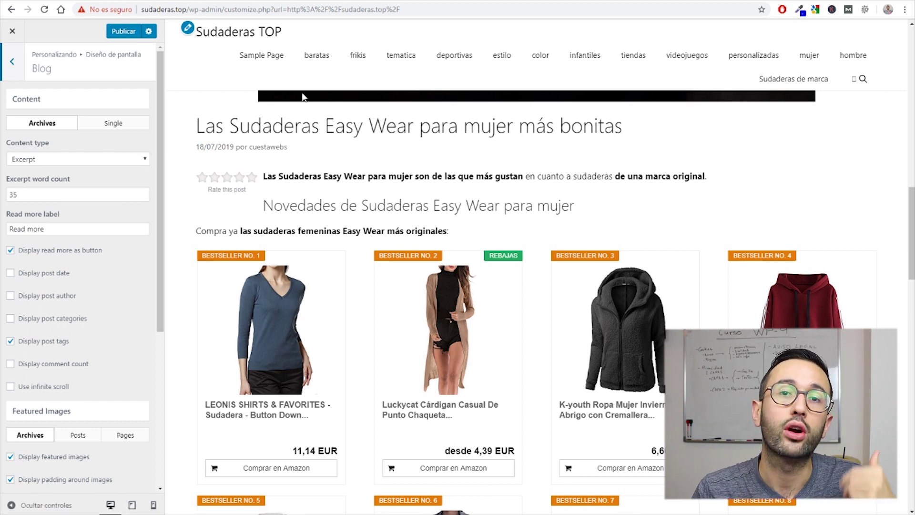
pyautogui.scroll(2, 353, 125)
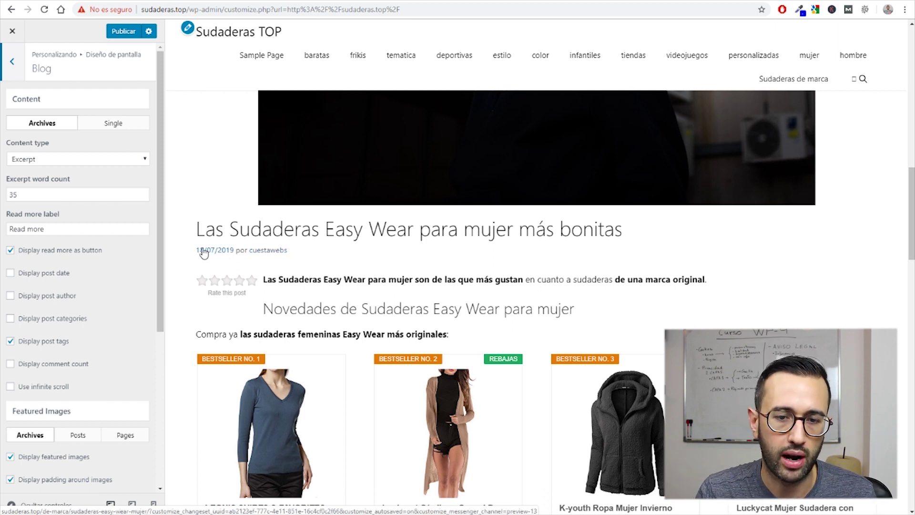
pyautogui.scroll(-10, 216, 248)
pyautogui.scroll(-10, 217, 248)
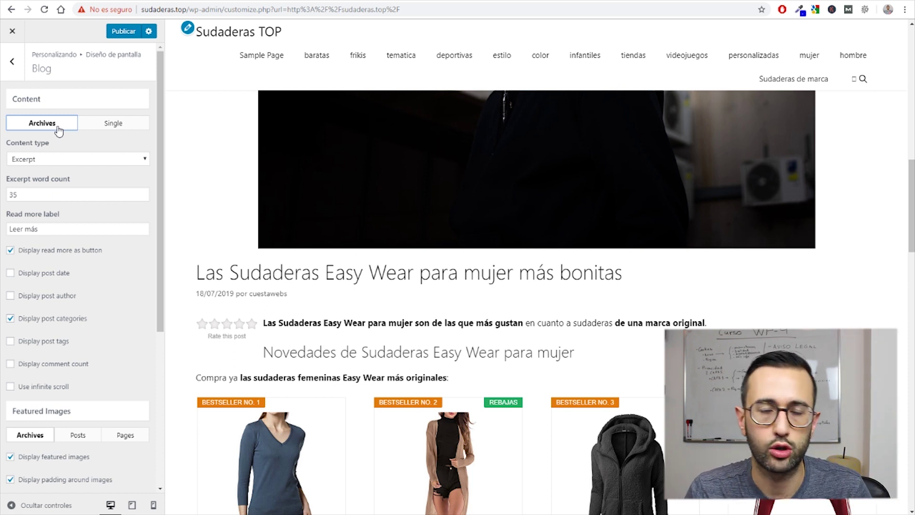
# Step: Hide the post date, author, categories, tags and navigation on single posts in the Blog layout settings
pyautogui.click(121, 125)
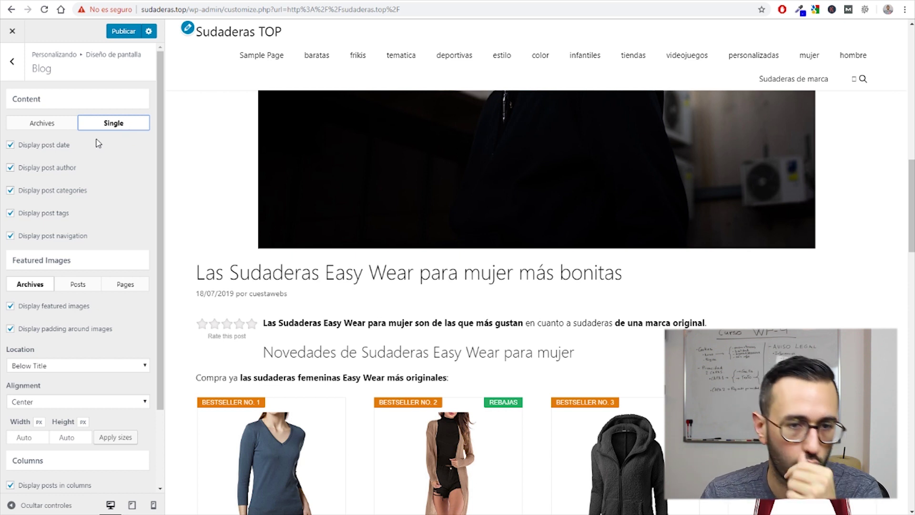
pyautogui.click(10, 145)
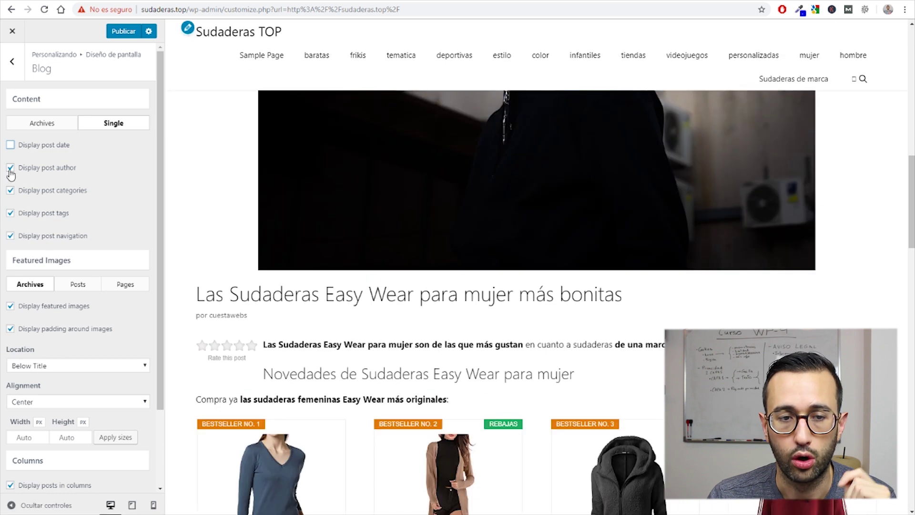
pyautogui.click(11, 171)
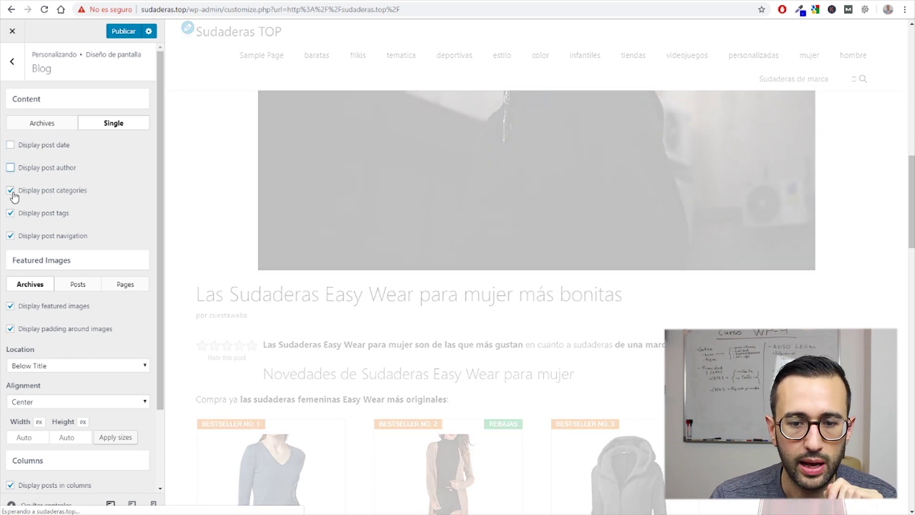
pyautogui.scroll(-10, 376, 312)
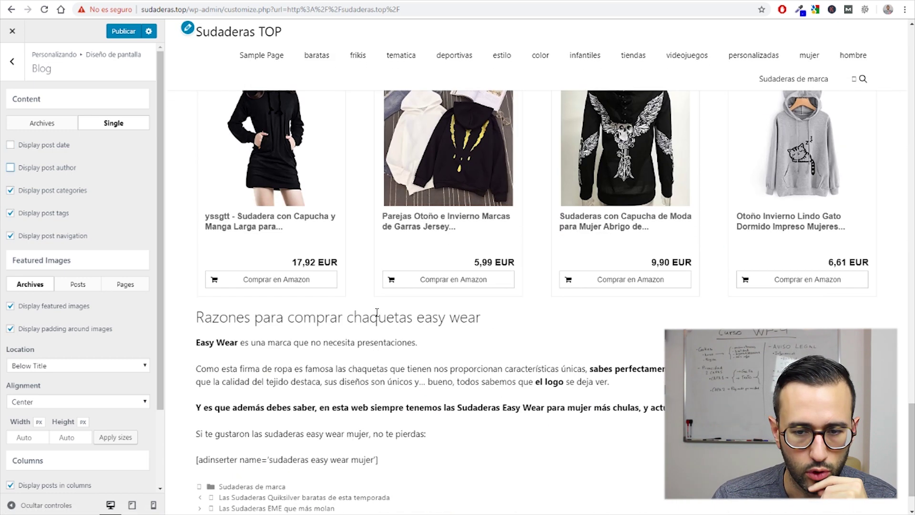
pyautogui.scroll(-2, 376, 312)
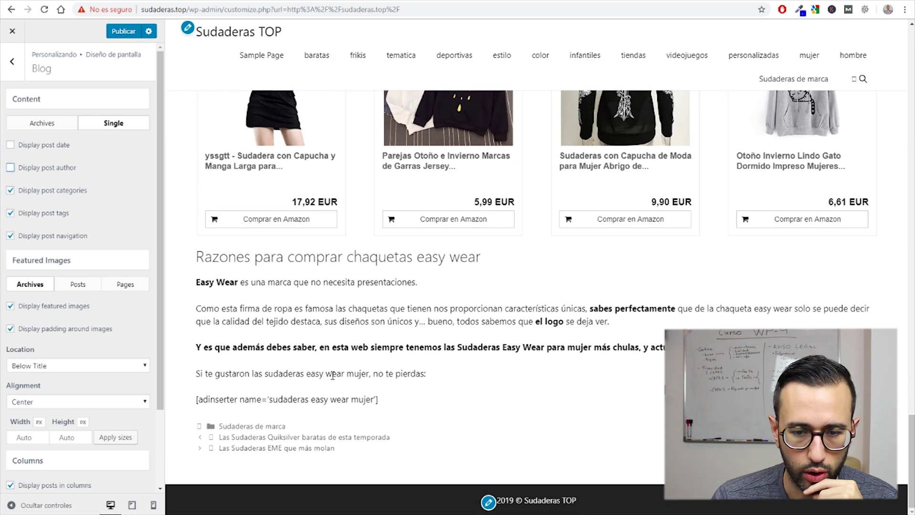
pyautogui.click(9, 191)
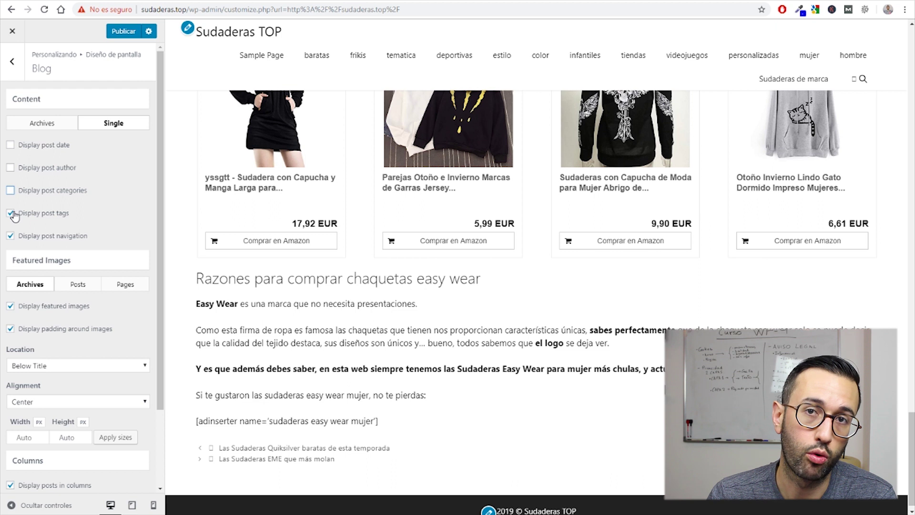
pyautogui.click(12, 214)
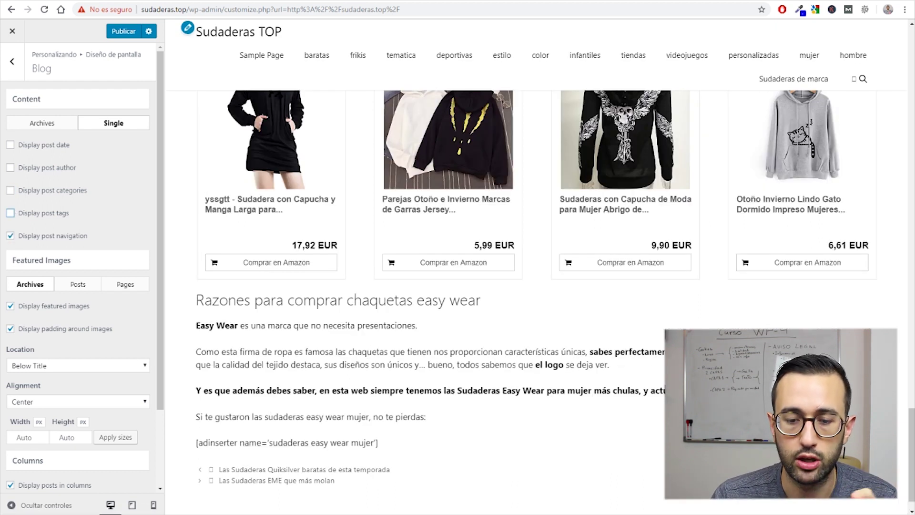
pyautogui.click(11, 236)
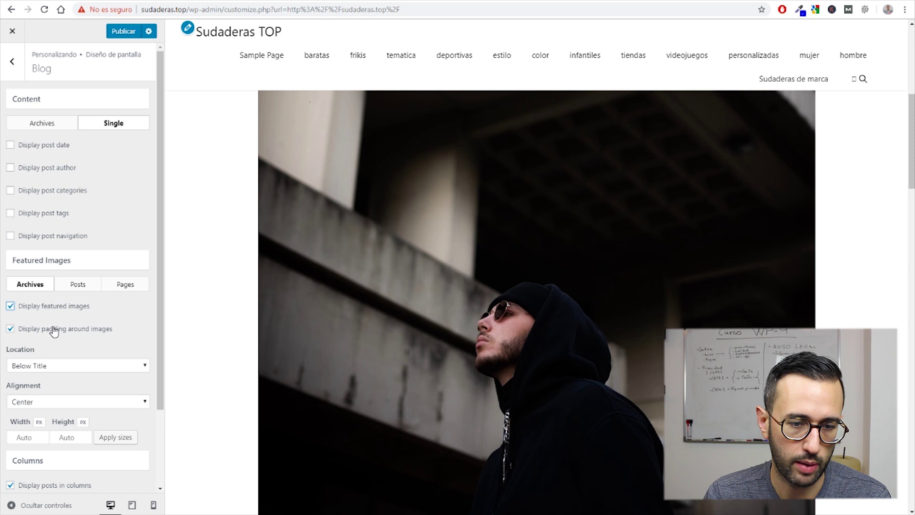
# Step: Turn off featured images for single posts and check the Easy Wear post in the preview
pyautogui.click(78, 285)
pyautogui.click(10, 306)
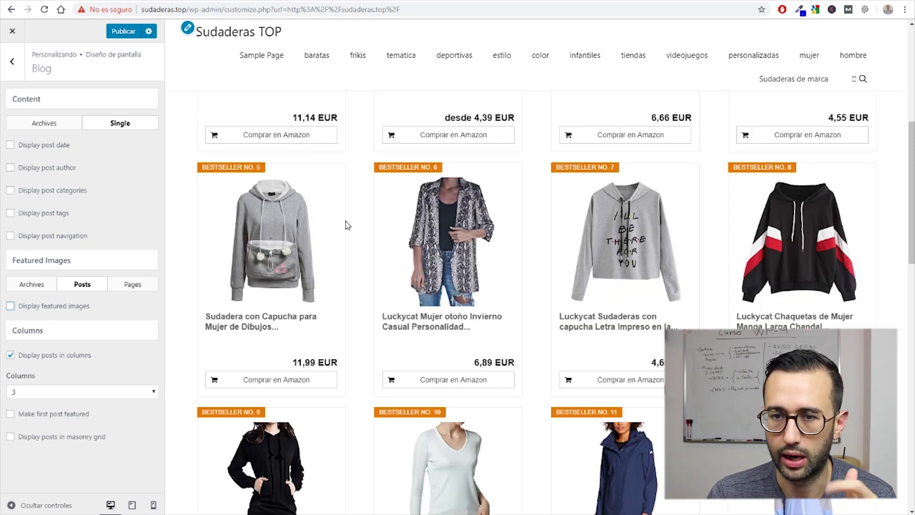
pyautogui.scroll(7, 300, 234)
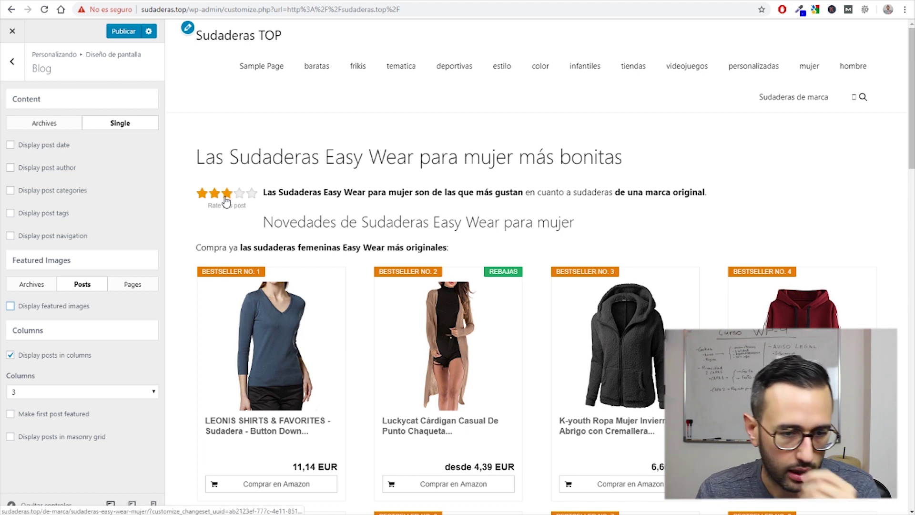
pyautogui.scroll(-6, 491, 200)
pyautogui.scroll(-6, 485, 207)
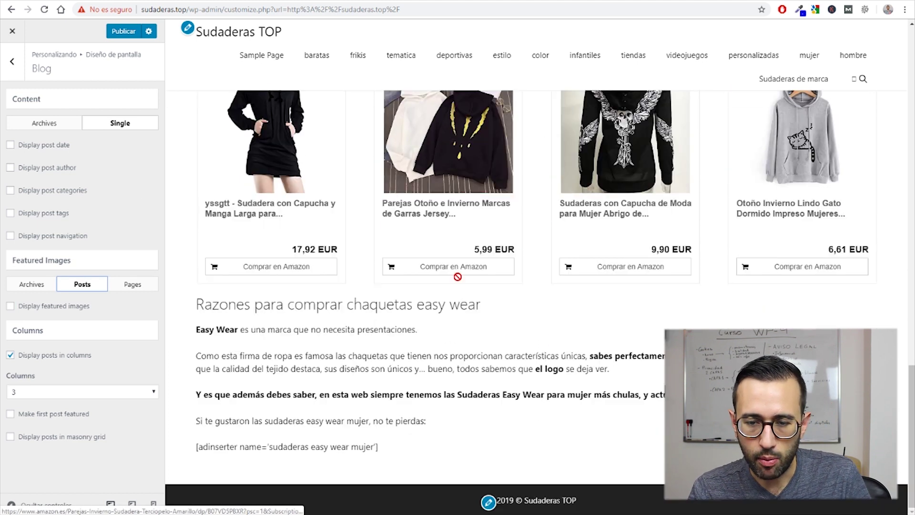
pyautogui.scroll(15, 459, 393)
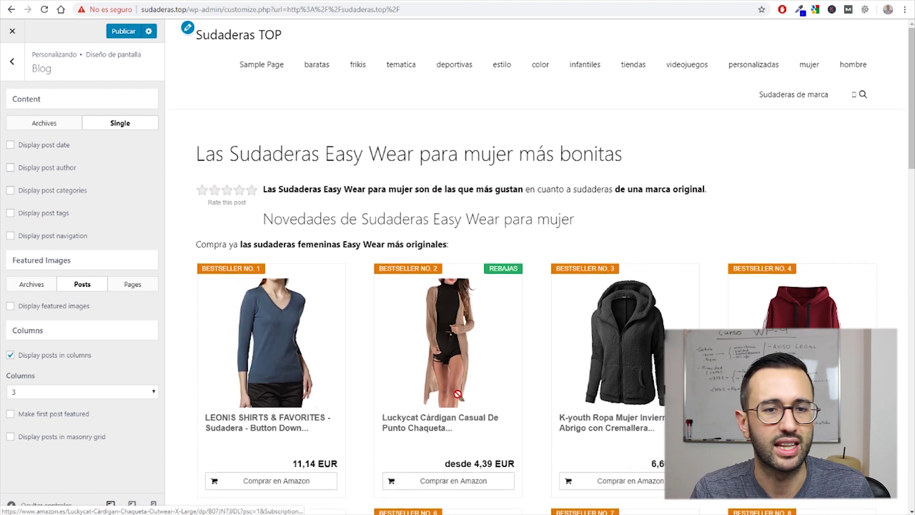
# Step: Publish the blog layout changes and close the Customizer to return to the live site
pyautogui.click(17, 65)
pyautogui.scroll(-12, 525, 364)
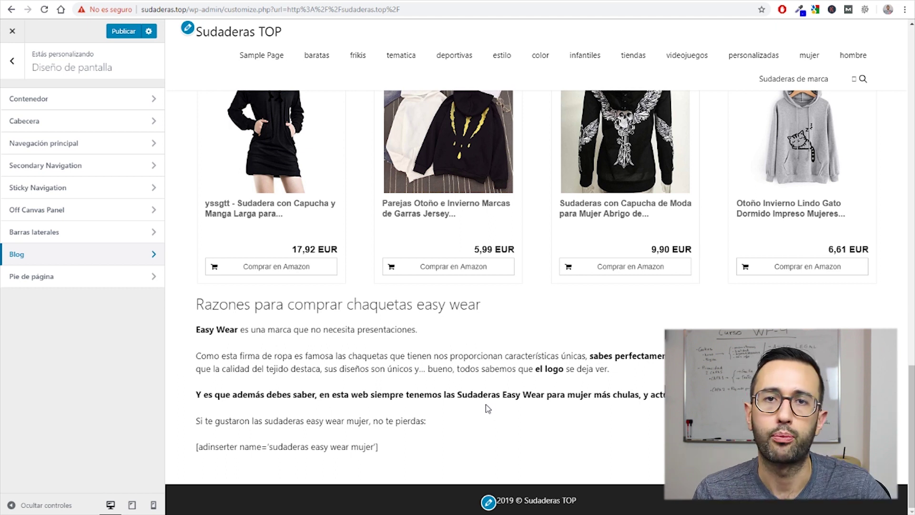
pyautogui.scroll(15, 458, 441)
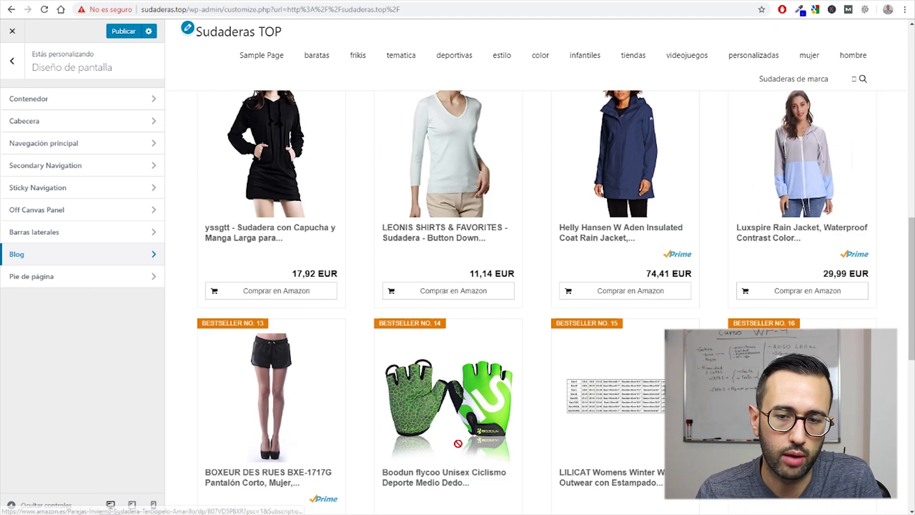
pyautogui.click(128, 29)
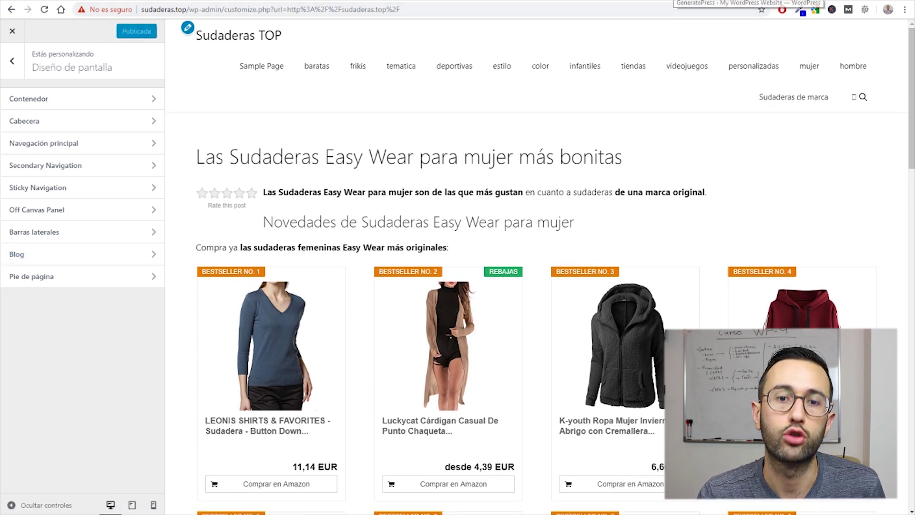
pyautogui.click(11, 30)
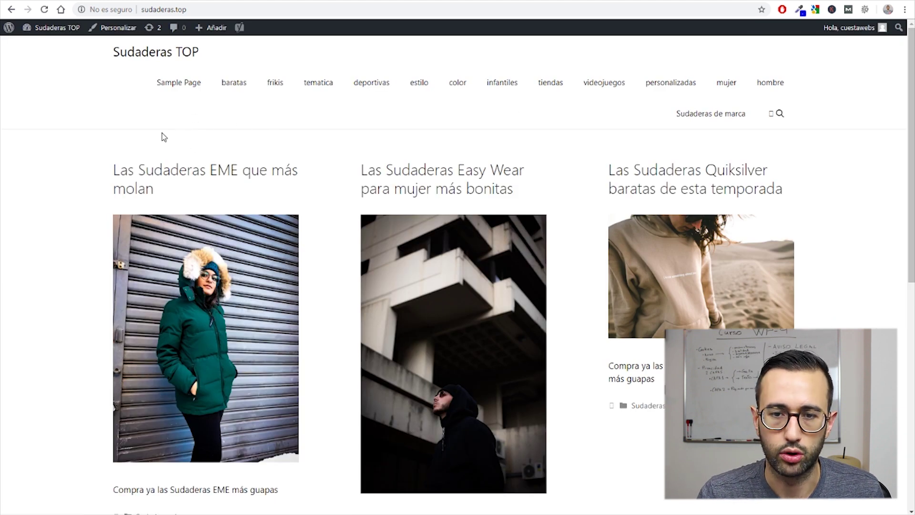
# Step: Review the home page grid and the full Las Sudaderas EME que más molan post on the live site, and return to the home page
pyautogui.scroll(-6, 206, 245)
pyautogui.scroll(-3, 206, 246)
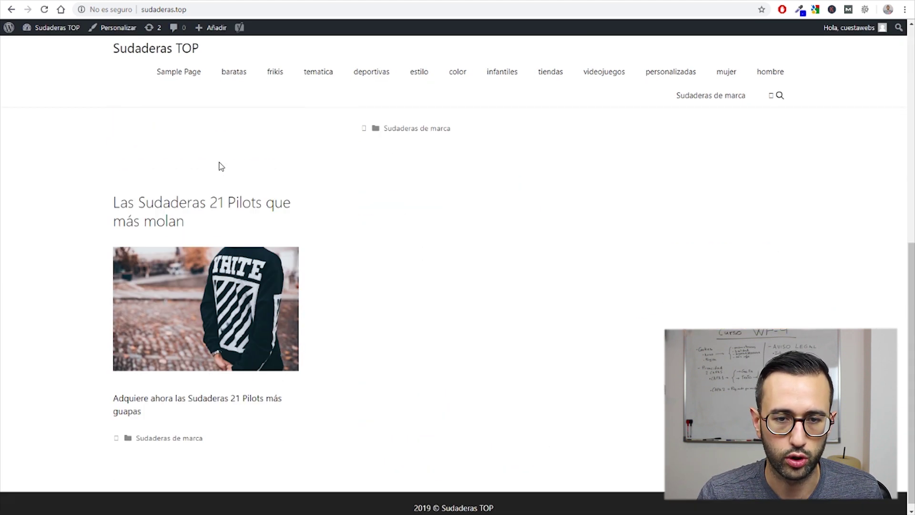
pyautogui.scroll(6, 218, 163)
pyautogui.click(226, 307)
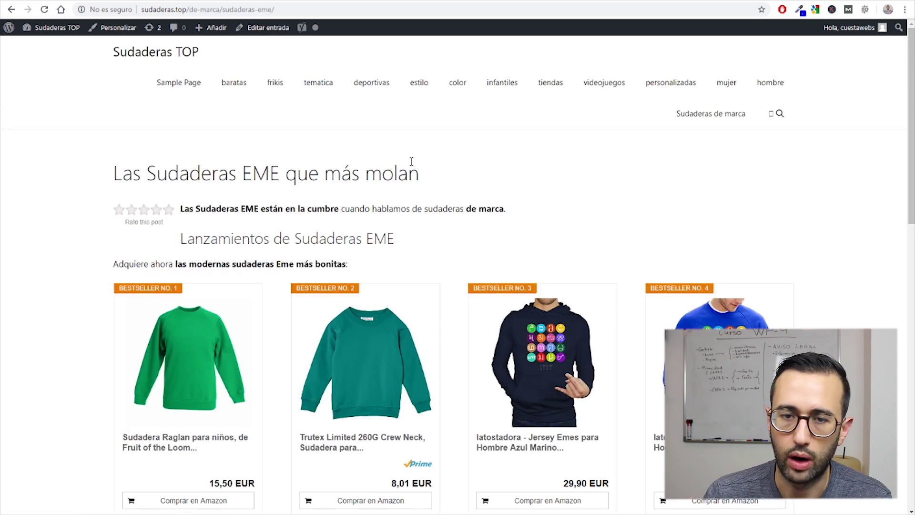
pyautogui.scroll(-15, 413, 164)
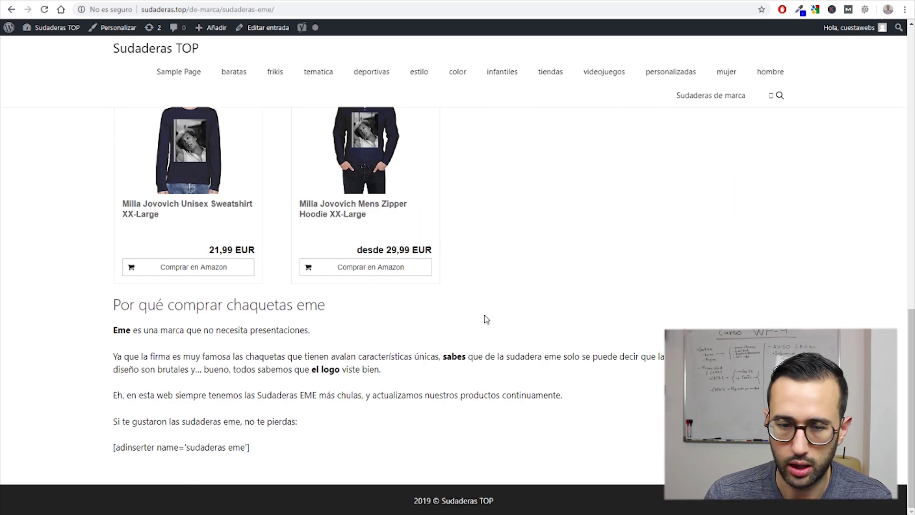
pyautogui.scroll(15, 484, 315)
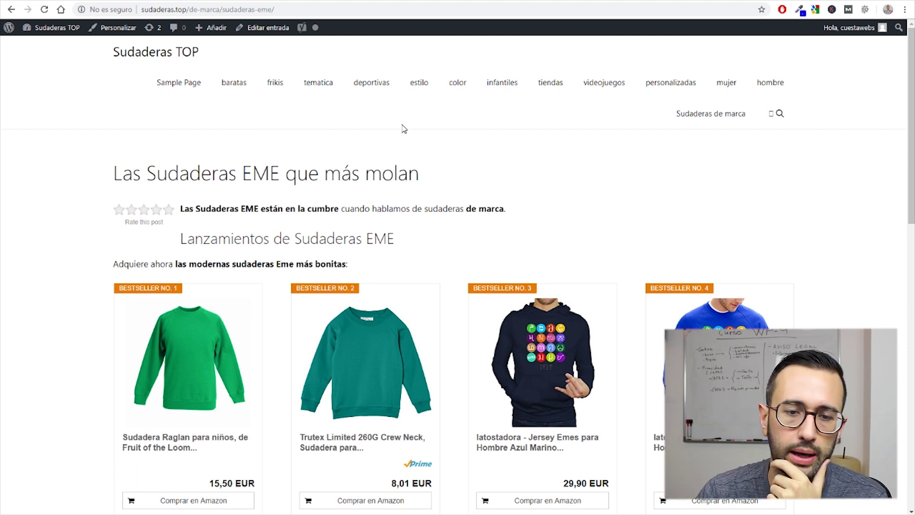
pyautogui.scroll(-15, 404, 128)
pyautogui.scroll(15, 494, 276)
pyautogui.click(146, 57)
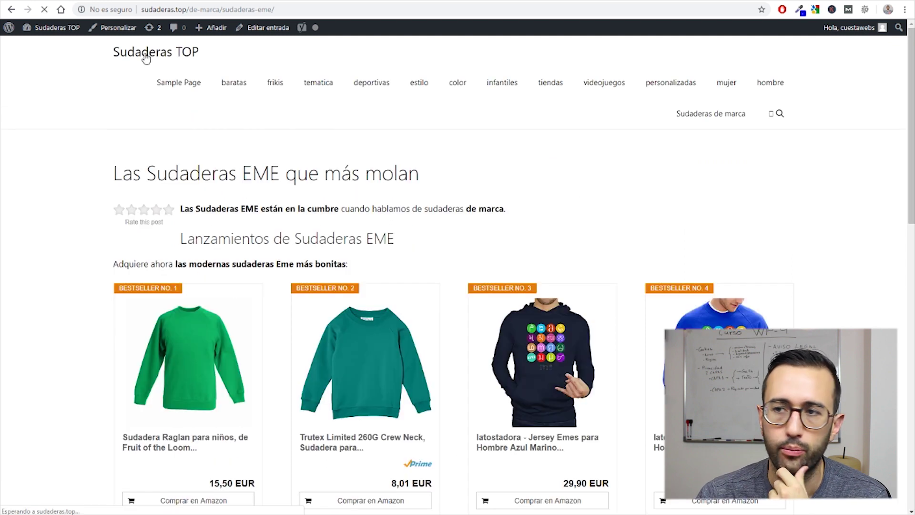
# Step: Look over the post grid on the live home page
pyautogui.scroll(-6, 403, 206)
pyautogui.scroll(-5, 404, 205)
pyautogui.scroll(12, 401, 210)
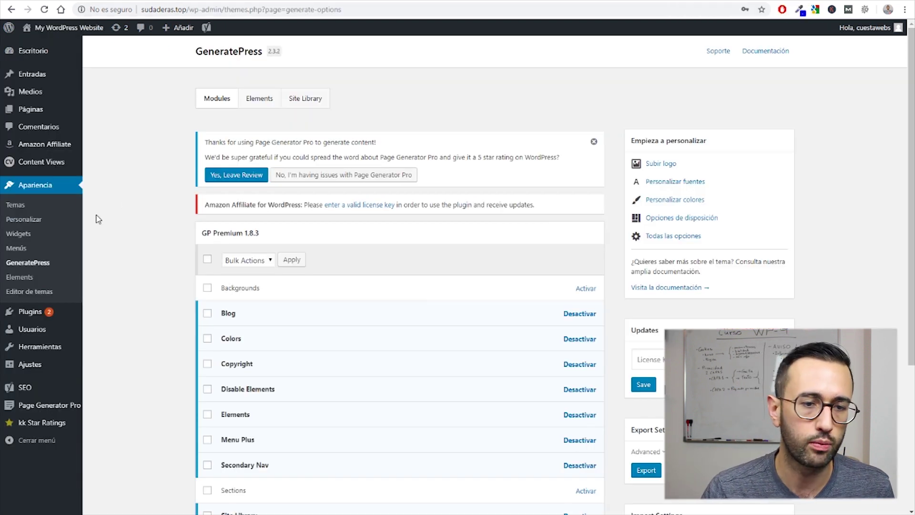
# Step: Add a new content view titled HOME with Página as its content type
pyautogui.moveTo(62, 166)
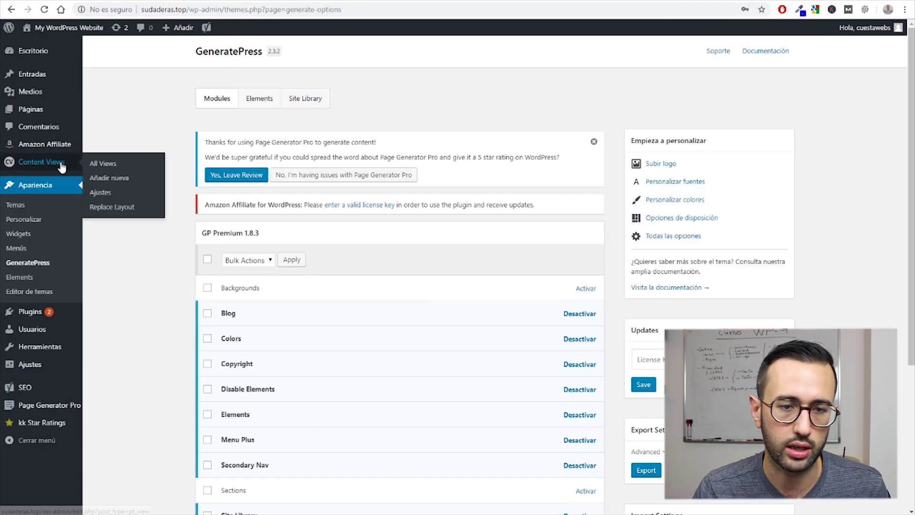
pyautogui.write('HOME')
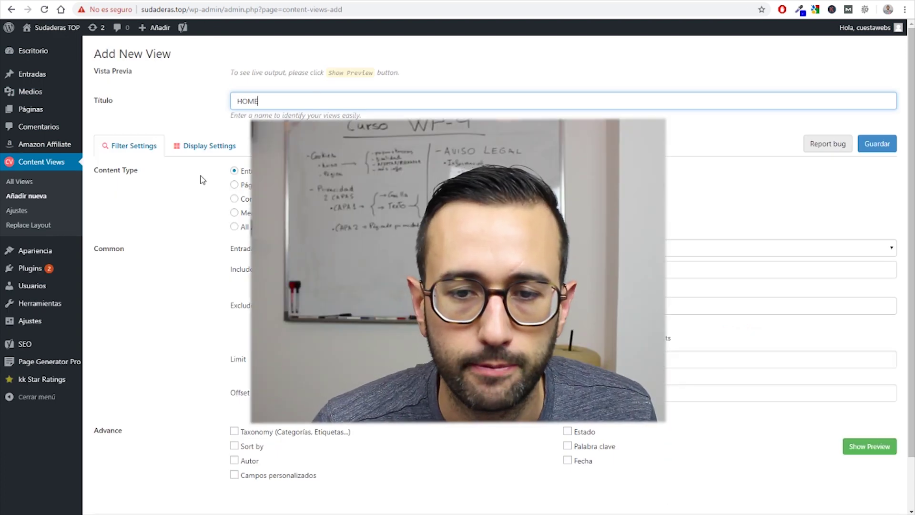
pyautogui.click(234, 185)
pyautogui.scroll(-2, 186, 189)
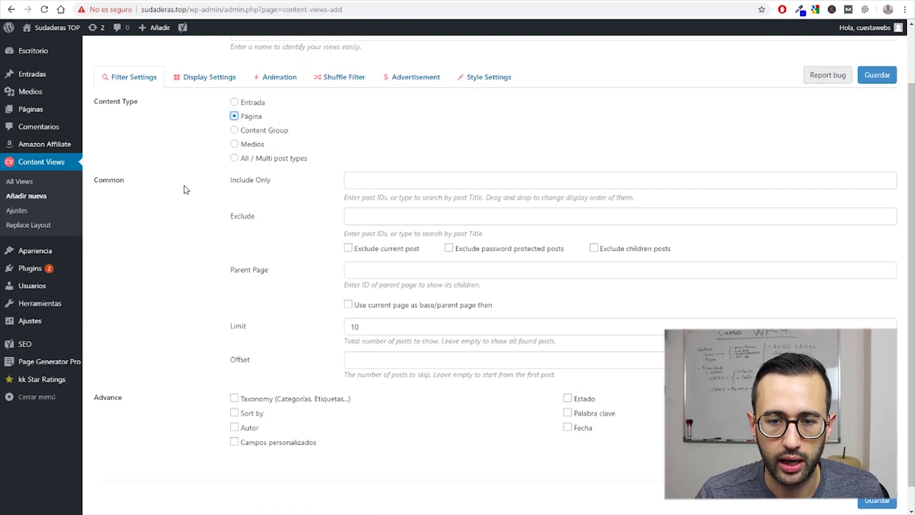
# Step: Clear the limit of the HOME view so that all pages are listed
pyautogui.scroll(-1, 186, 189)
pyautogui.click(377, 185)
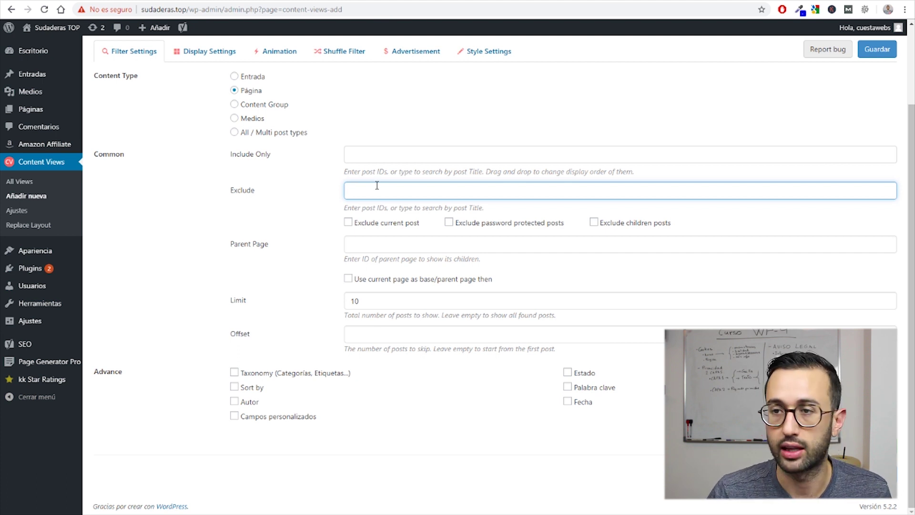
pyautogui.click(277, 174)
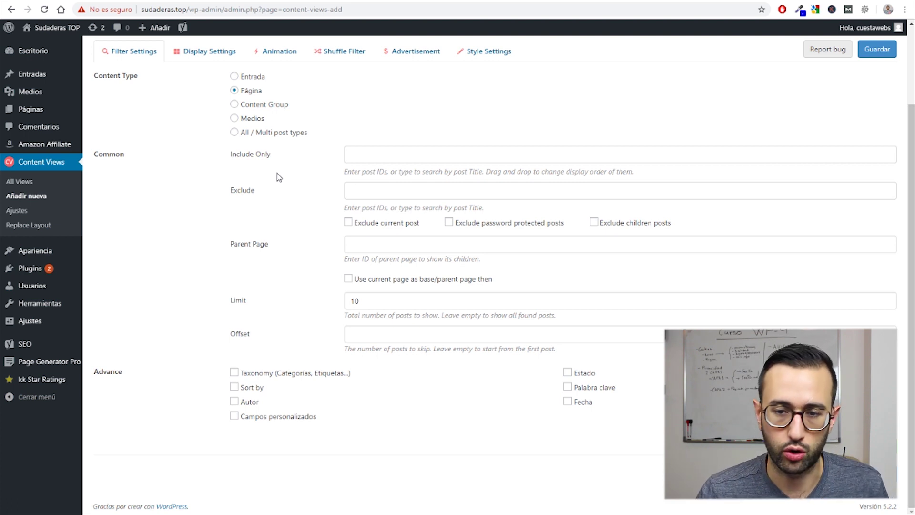
pyautogui.doubleClick(354, 300)
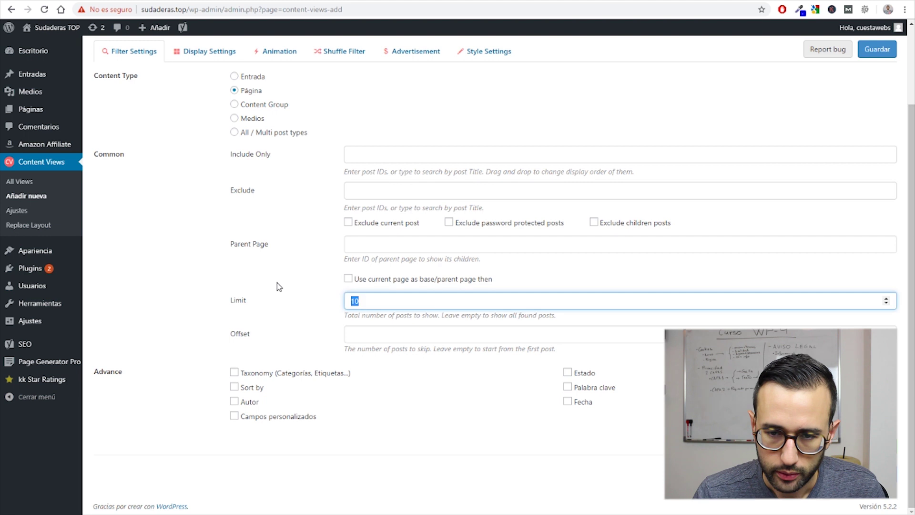
pyautogui.click(186, 323)
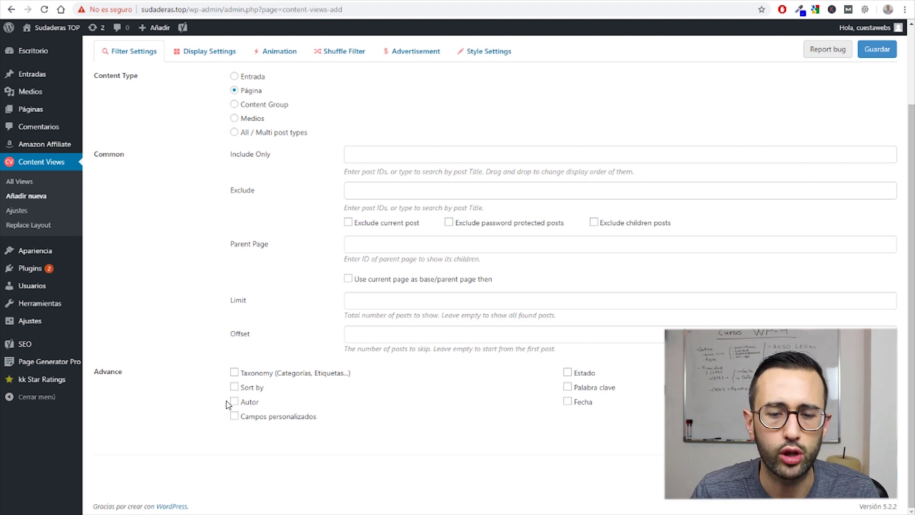
# Step: Enable the Sort by option for the HOME view and sort it by Published date
pyautogui.click(567, 402)
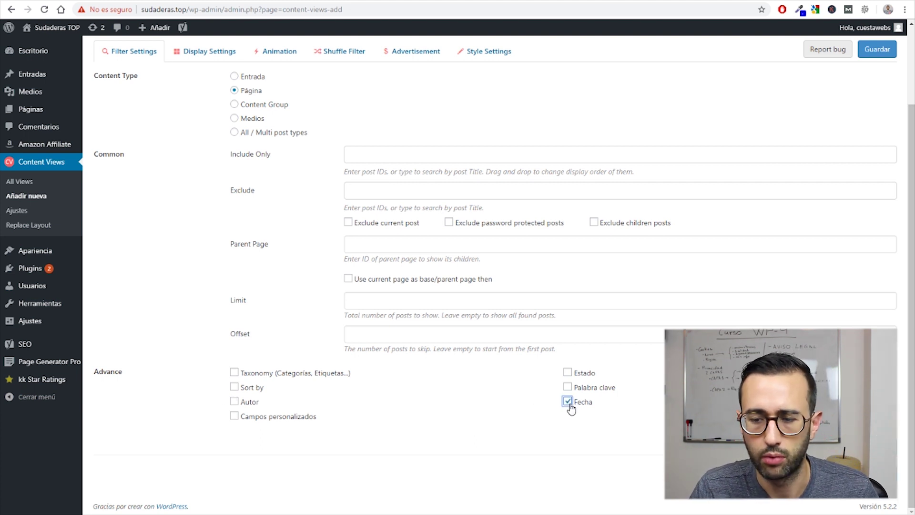
pyautogui.scroll(-3, 297, 345)
pyautogui.click(234, 230)
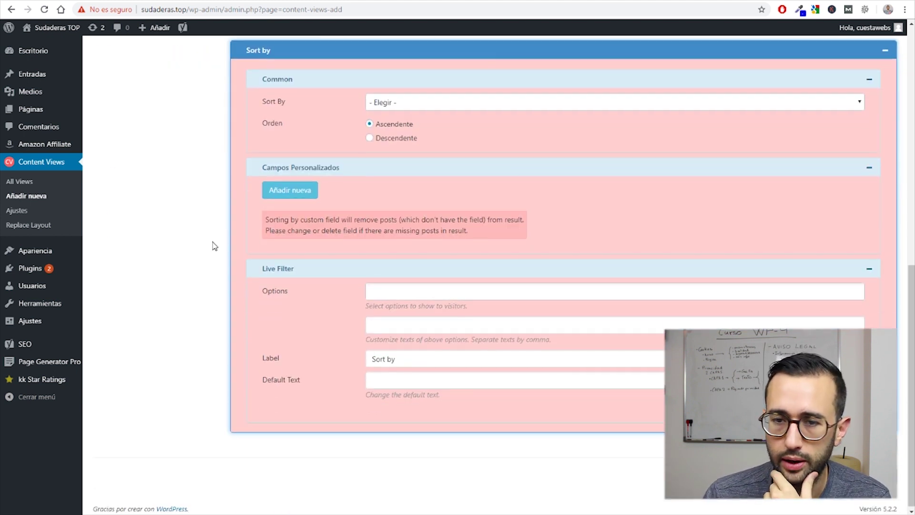
pyautogui.click(441, 104)
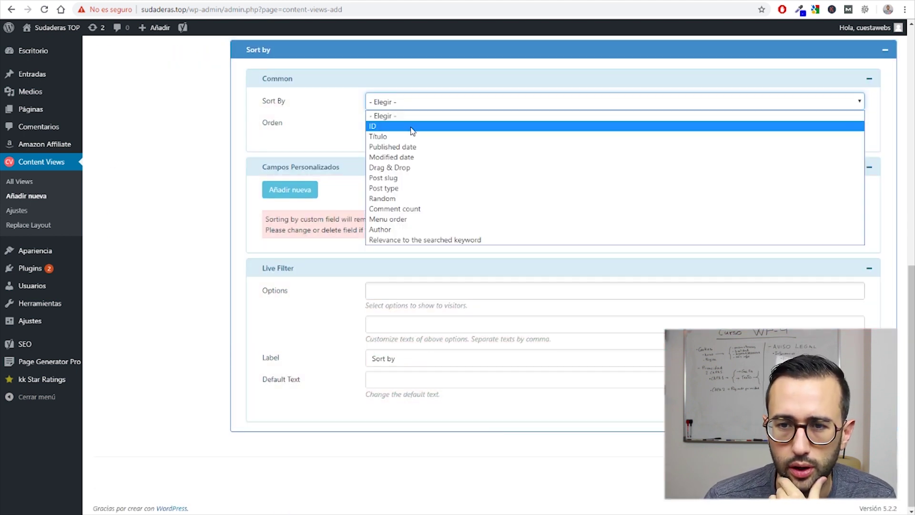
pyautogui.click(402, 148)
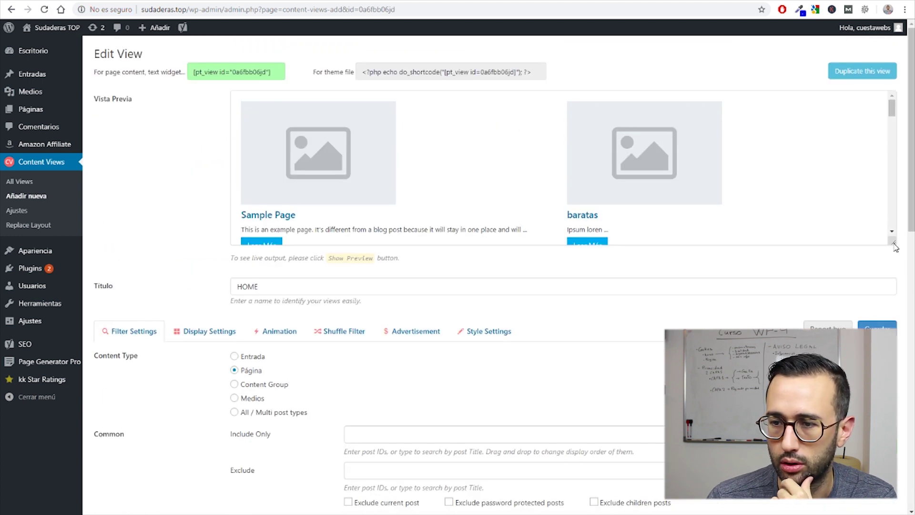
# Step: Set the HOME view's sort order to Descendente and check the page order in the preview
pyautogui.moveTo(892, 108); pyautogui.dragTo(896, 143)
pyautogui.scroll(-2, 510, 206)
pyautogui.scroll(-5, 204, 226)
pyautogui.scroll(-5, 204, 226)
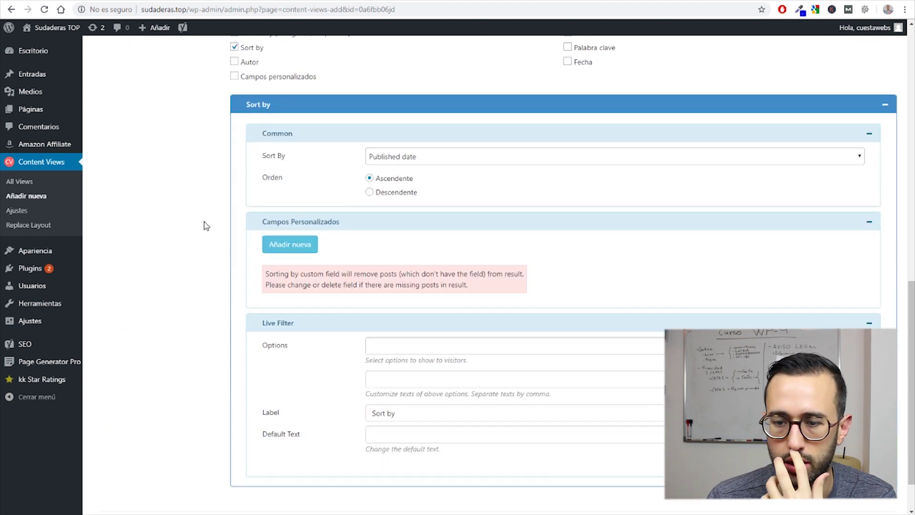
pyautogui.click(369, 192)
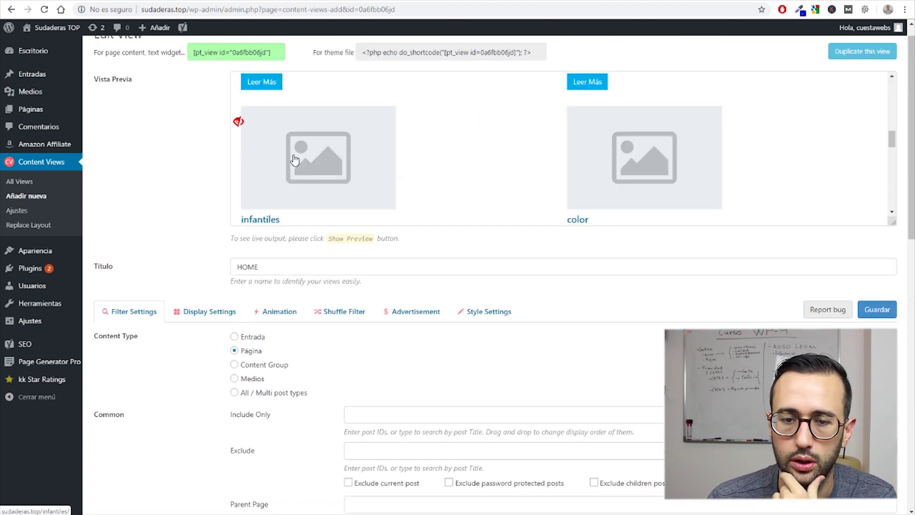
pyautogui.scroll(3, 319, 164)
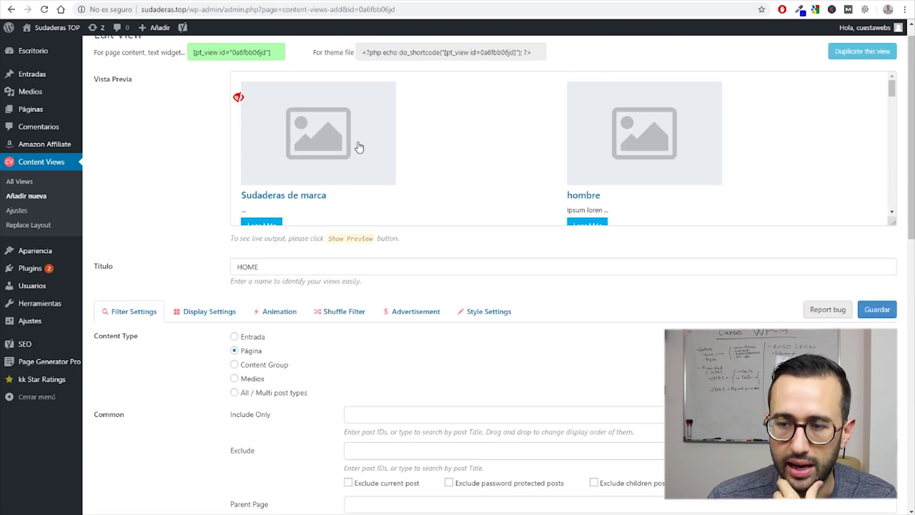
pyautogui.scroll(-5, 341, 137)
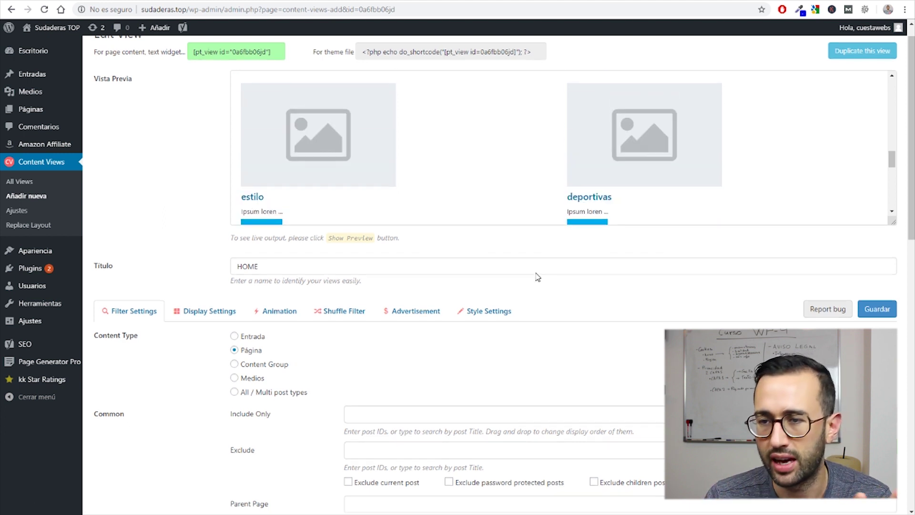
# Step: Turn on Exclude current post for the HOME view and save the view
pyautogui.scroll(-8, 538, 276)
pyautogui.scroll(9, 633, 362)
pyautogui.click(348, 261)
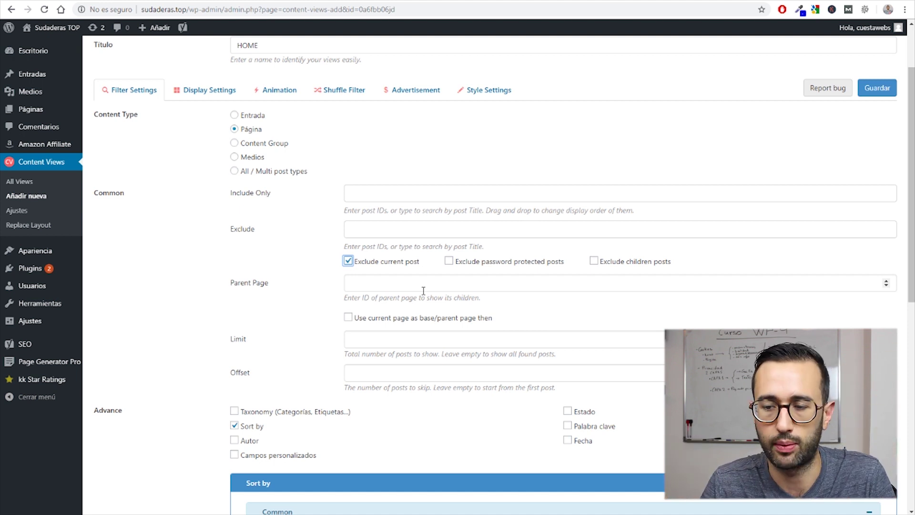
pyautogui.click(877, 88)
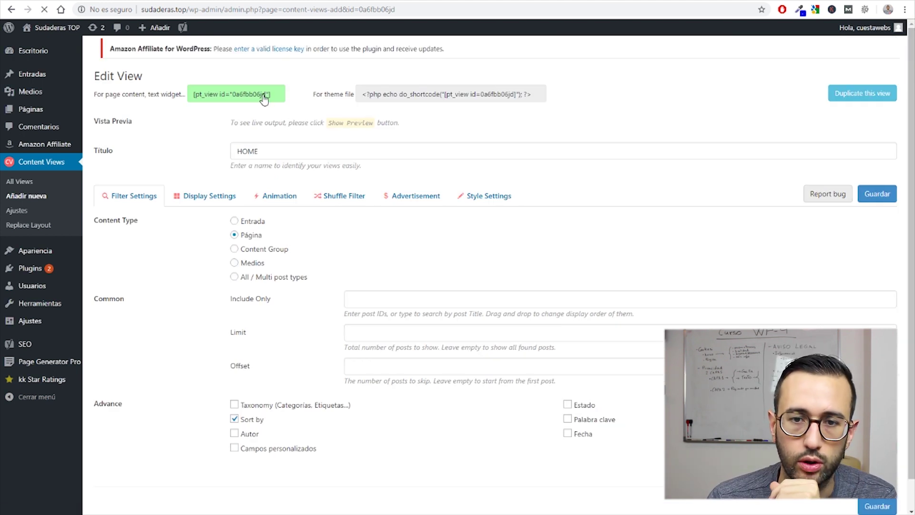
# Step: Create a new page titled home containing the HOME view's shortcode [pt_view id="0a6fbb06jd"]
pyautogui.click(267, 101)
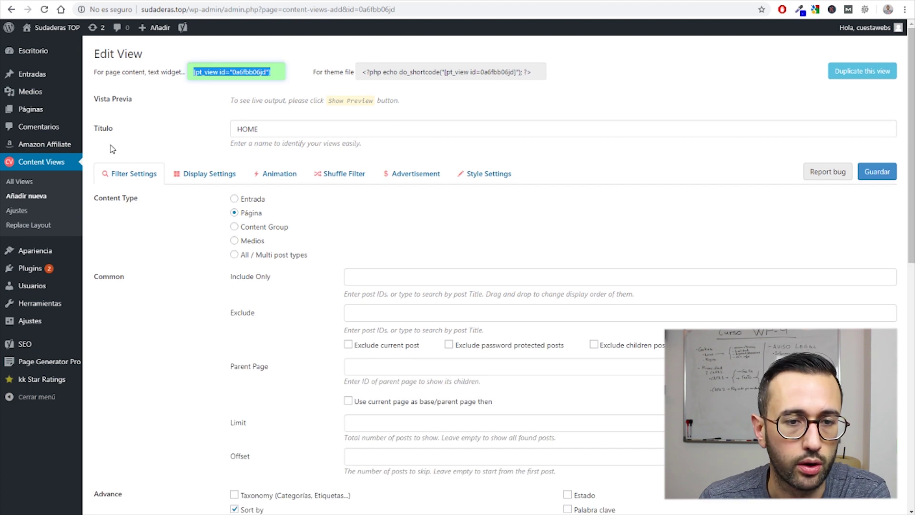
pyautogui.moveTo(24, 109)
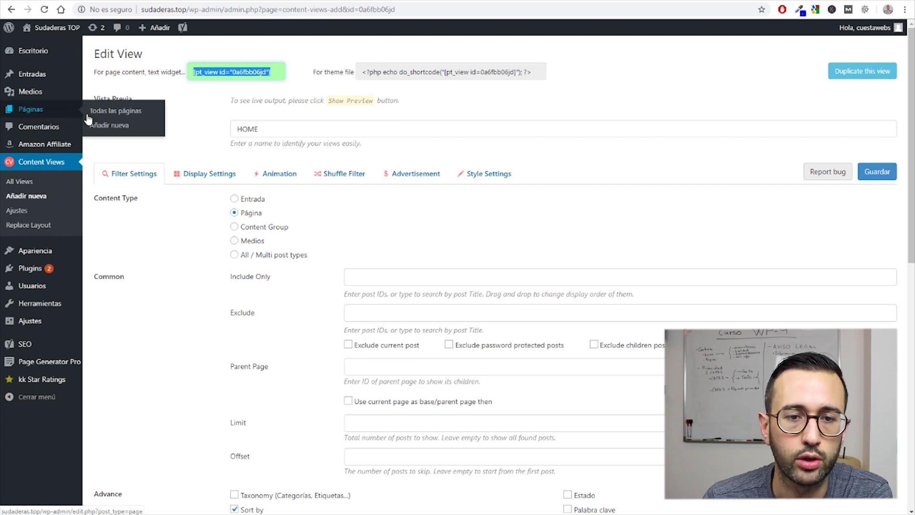
pyautogui.click(118, 126)
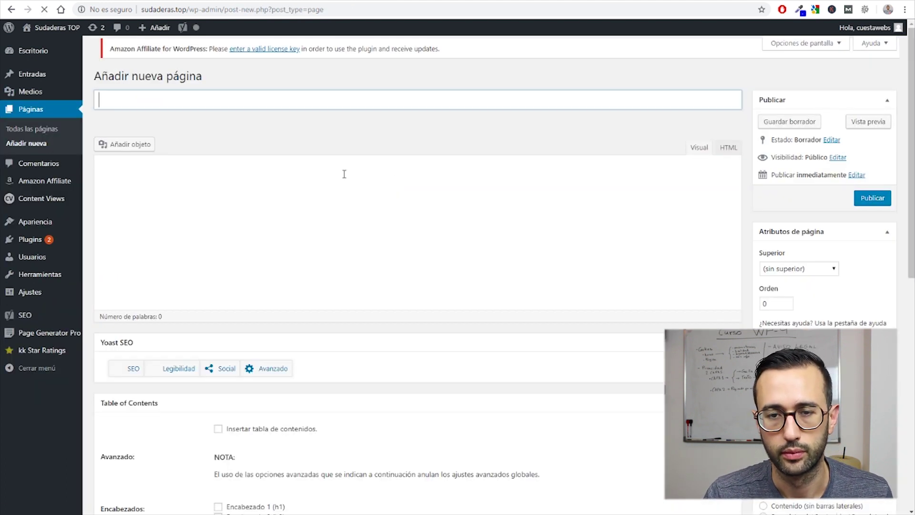
pyautogui.write('home')
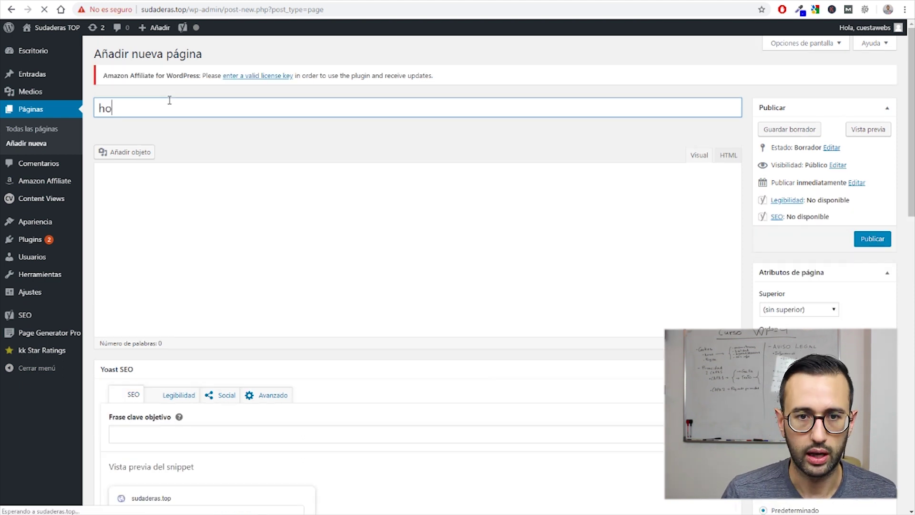
pyautogui.click(334, 268)
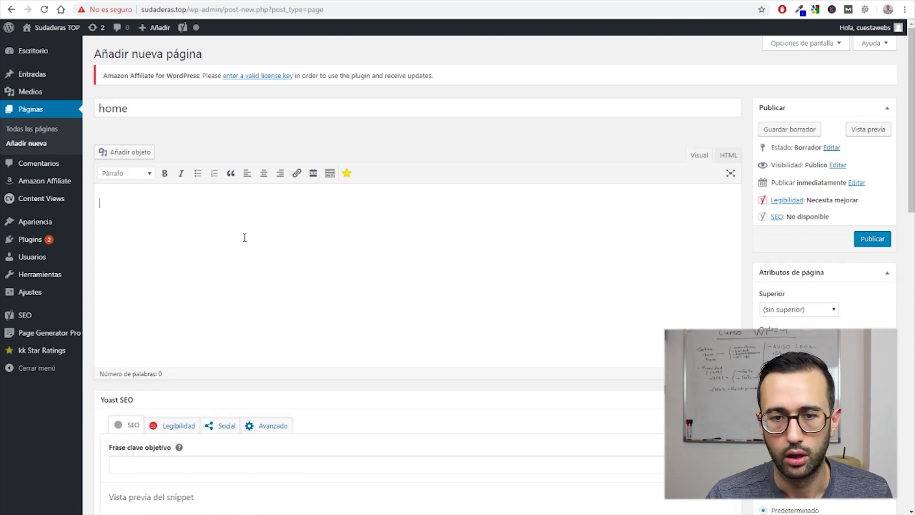
pyautogui.write('[pt_view id="oa6fbbo6jd"]')
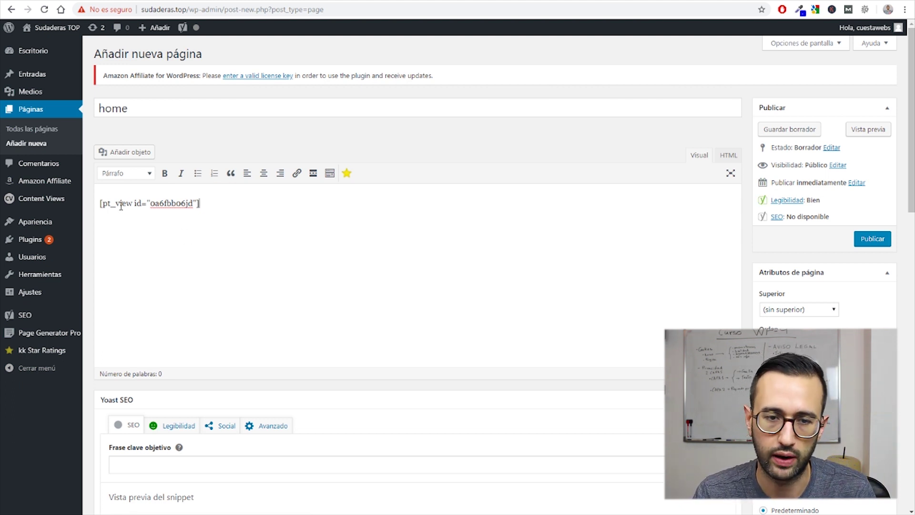
# Step: Add the lines "Parrafo inicio" above and "Párrafo final" below the shortcode, and publish the page
pyautogui.press('Return')
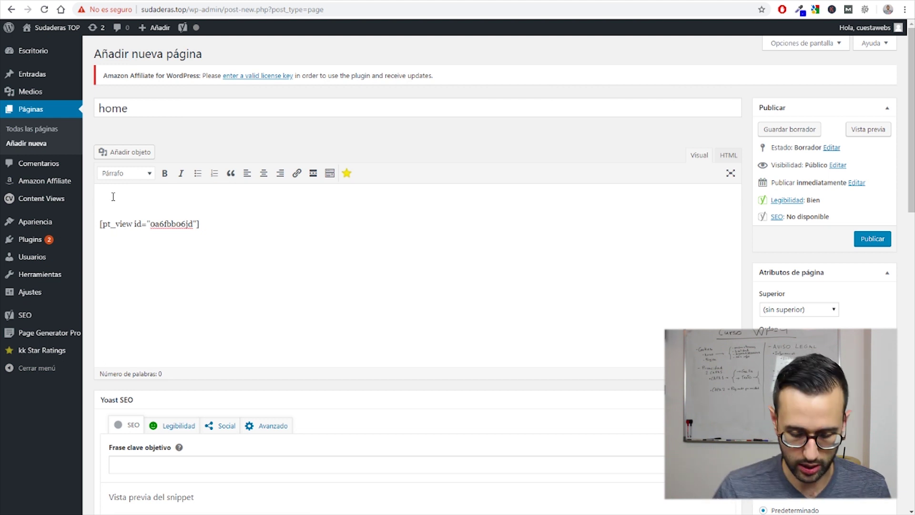
pyautogui.write('Parrafo ')
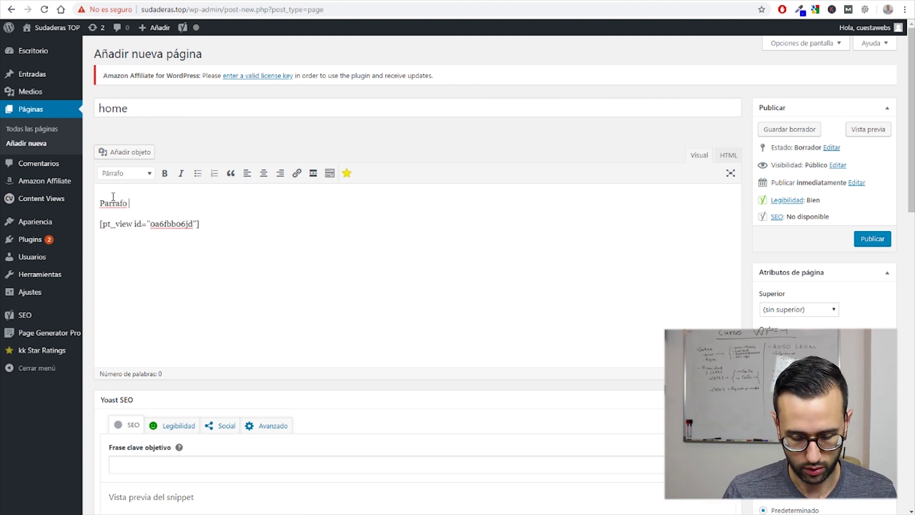
pyautogui.write('Párrafo final')
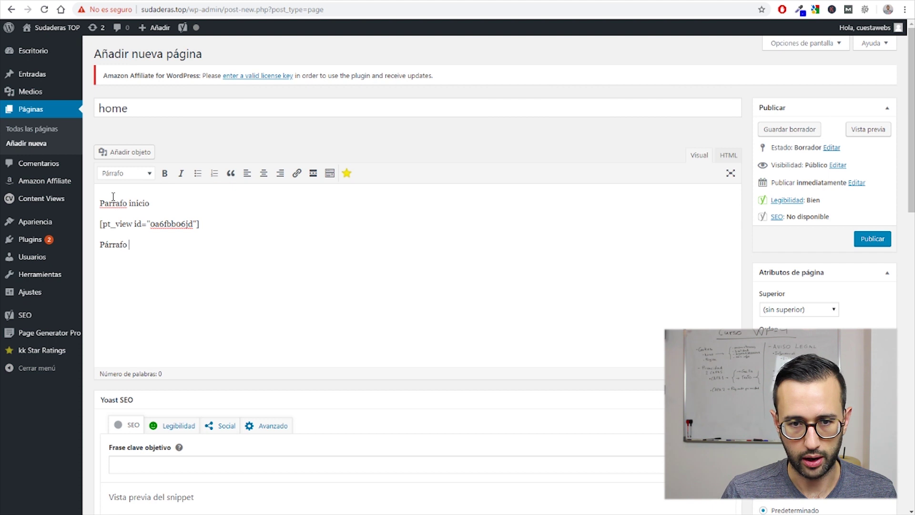
pyautogui.click(867, 240)
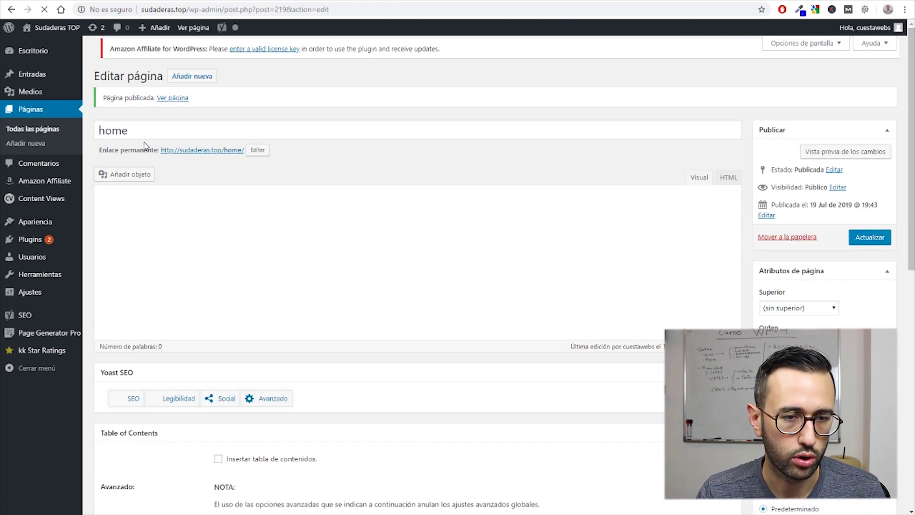
# Step: Set the site's front page to a static page, choose home as the Portada, and save the reading settings
pyautogui.moveTo(29, 291)
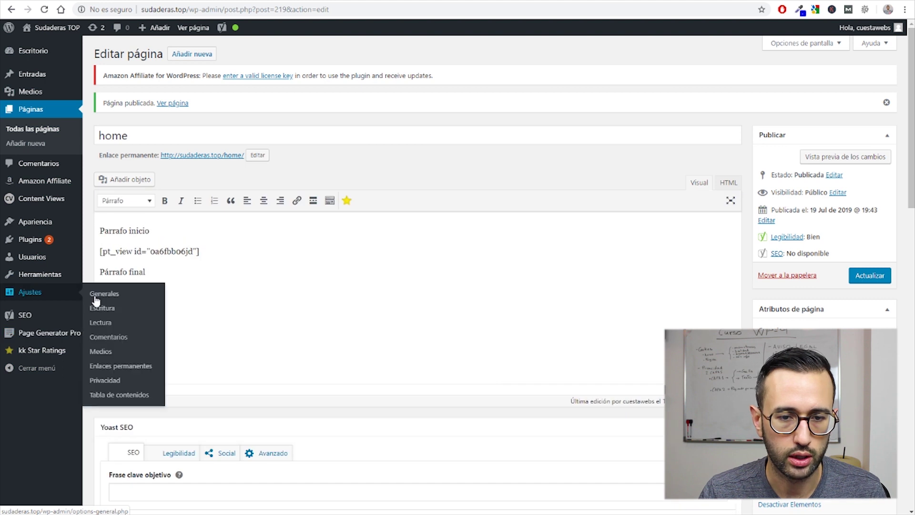
pyautogui.click(114, 325)
pyautogui.click(211, 127)
pyautogui.click(278, 152)
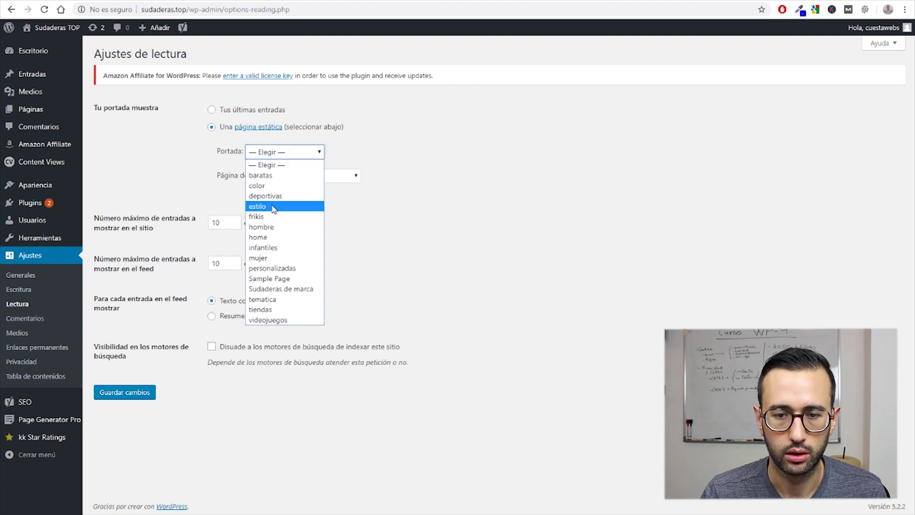
pyautogui.click(267, 238)
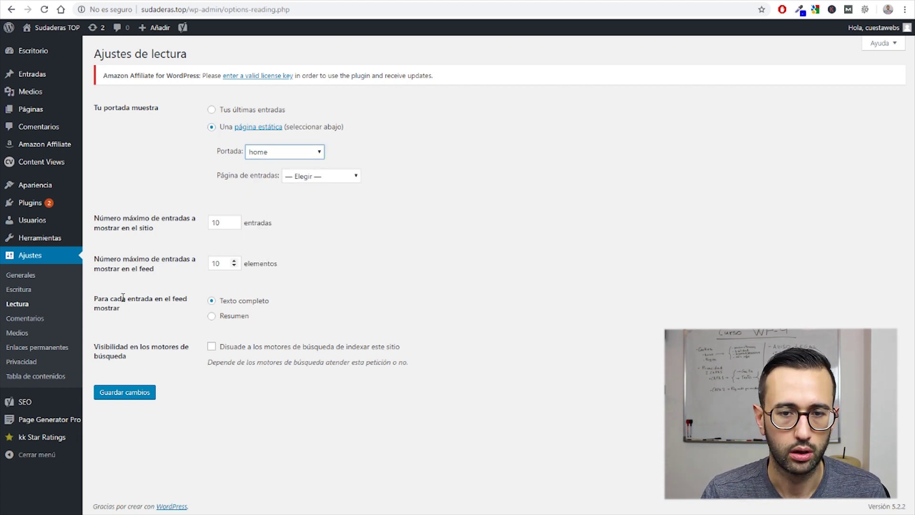
pyautogui.click(140, 392)
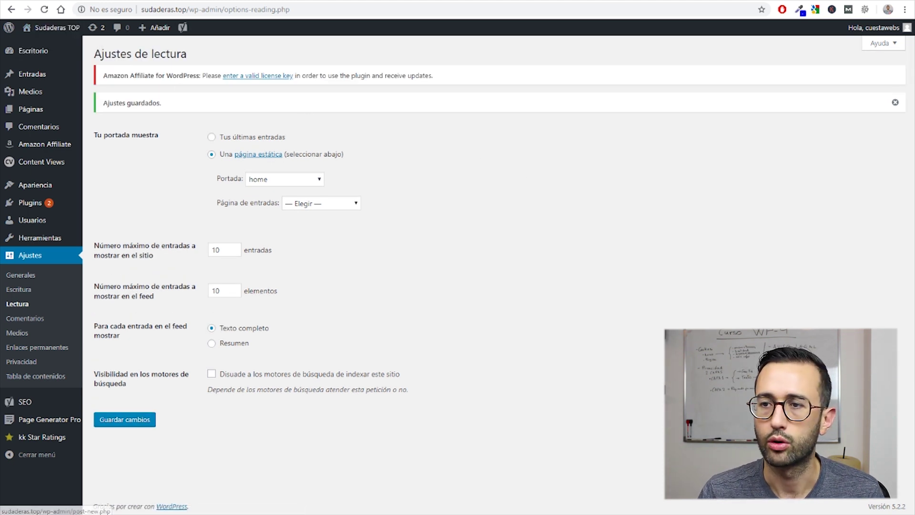
# Step: Open the live site's home page and review the new static front page with its grid of pages
pyautogui.click(702, 1)
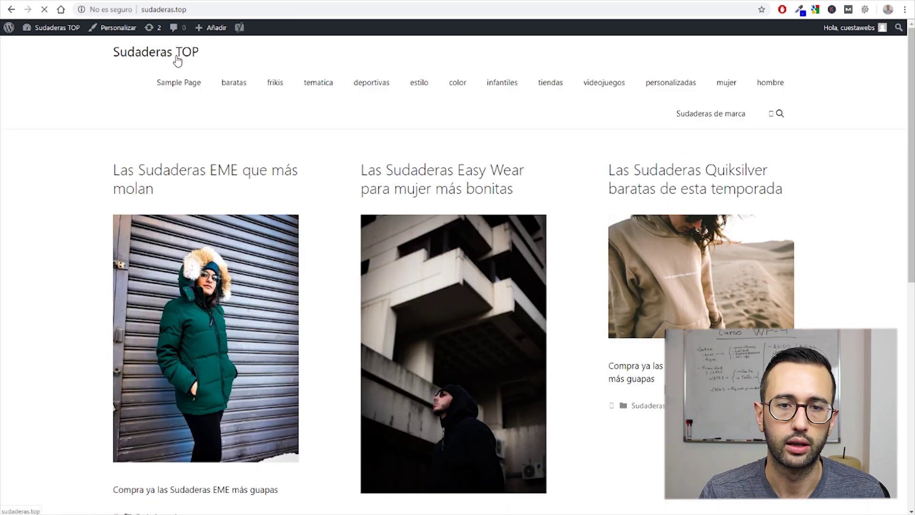
pyautogui.click(175, 56)
pyautogui.scroll(-3, 112, 125)
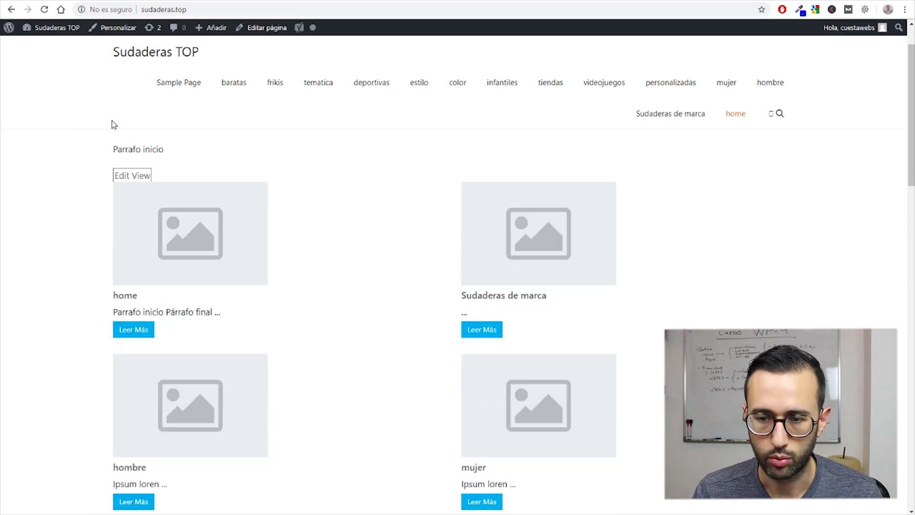
pyautogui.scroll(3, 138, 196)
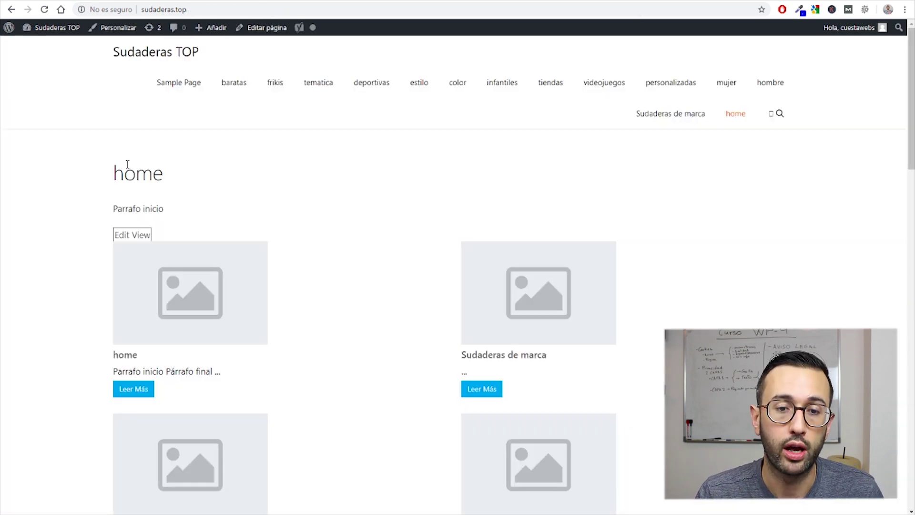
# Step: Inspect the home title, the opening paragraph and the two-column page grid on the live front page
pyautogui.moveTo(173, 179); pyautogui.dragTo(69, 172)
pyautogui.click(315, 192)
pyautogui.doubleClick(159, 177)
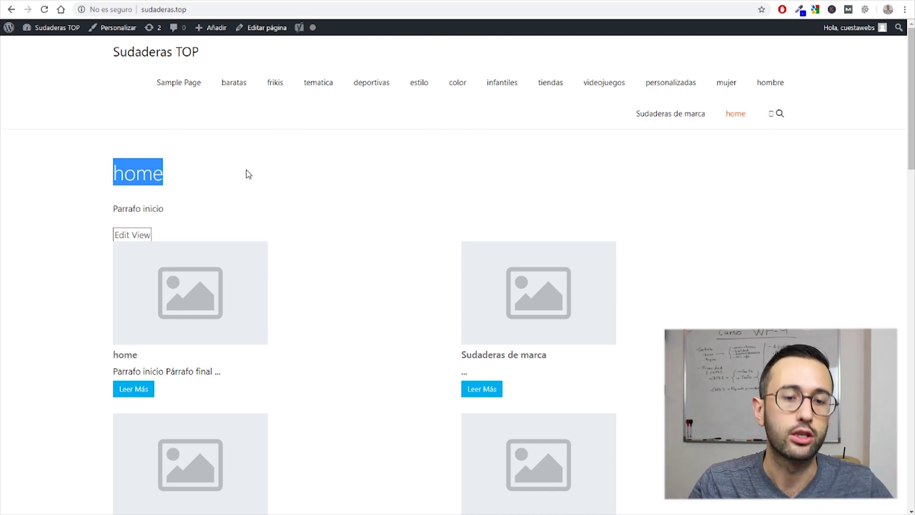
pyautogui.scroll(-5, 471, 191)
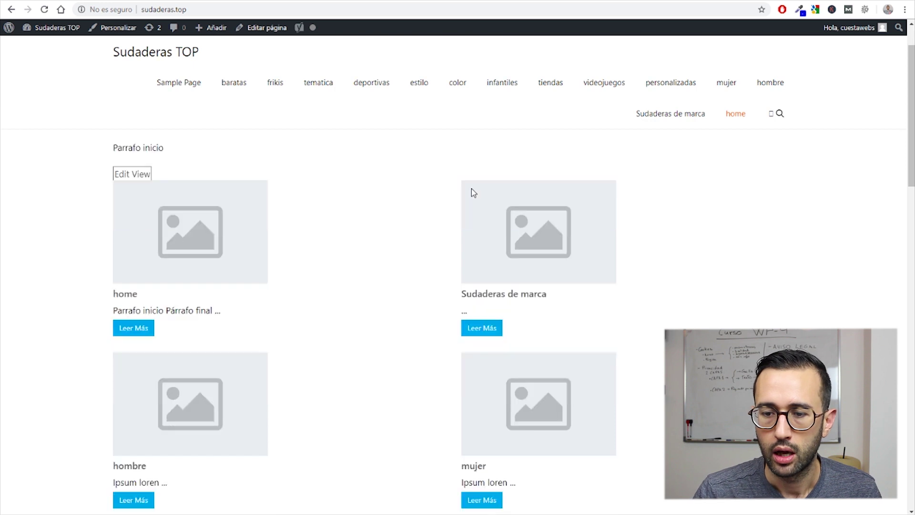
pyautogui.scroll(5, 368, 370)
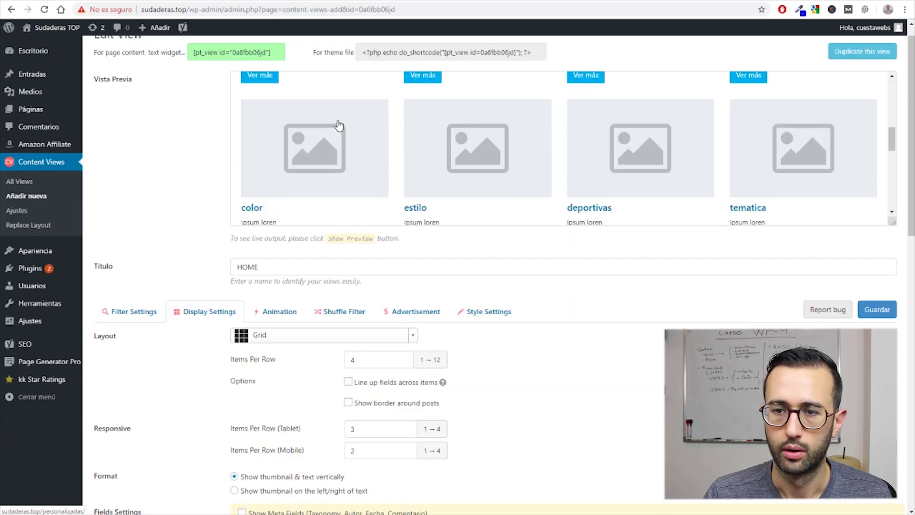
# Step: Review the HOME view's preview grid through to the Sample Page entry and its full excerpt
pyautogui.scroll(-10, 339, 125)
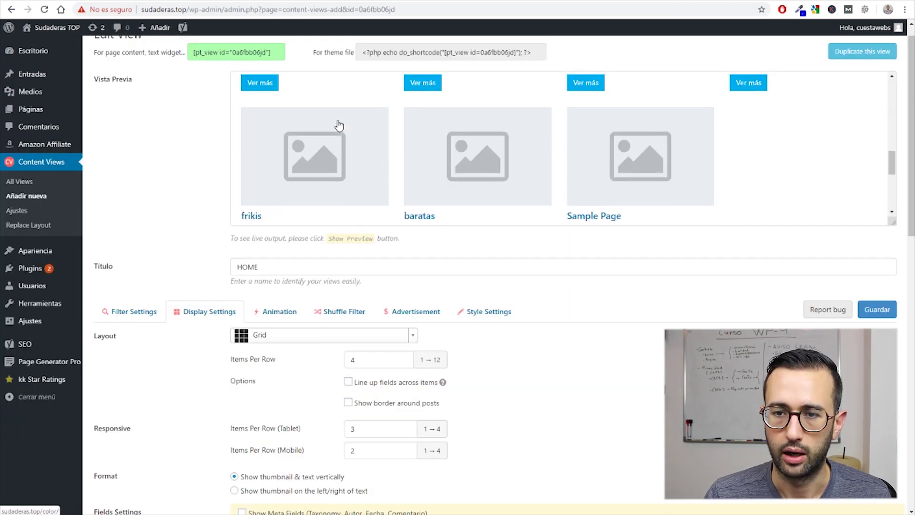
pyautogui.scroll(6, 619, 209)
pyautogui.scroll(-2, 618, 209)
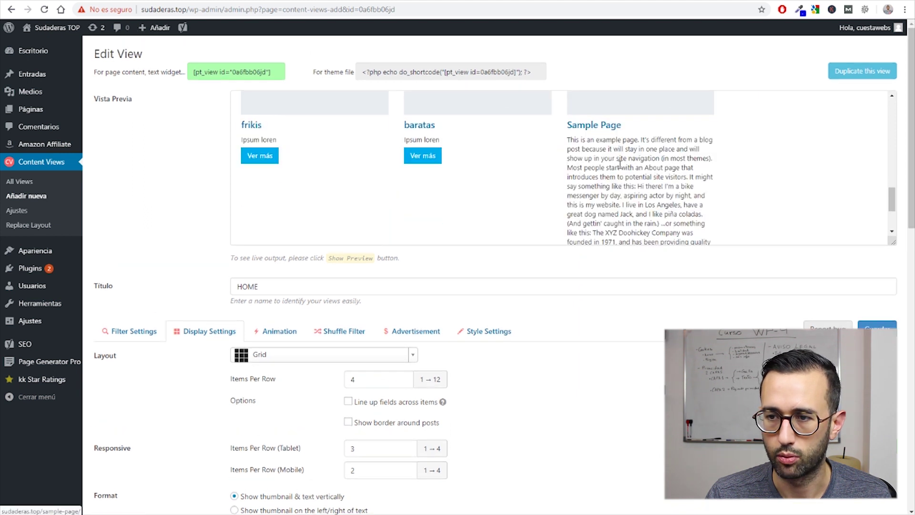
pyautogui.moveTo(577, 140); pyautogui.dragTo(684, 189)
pyautogui.scroll(-2, 619, 137)
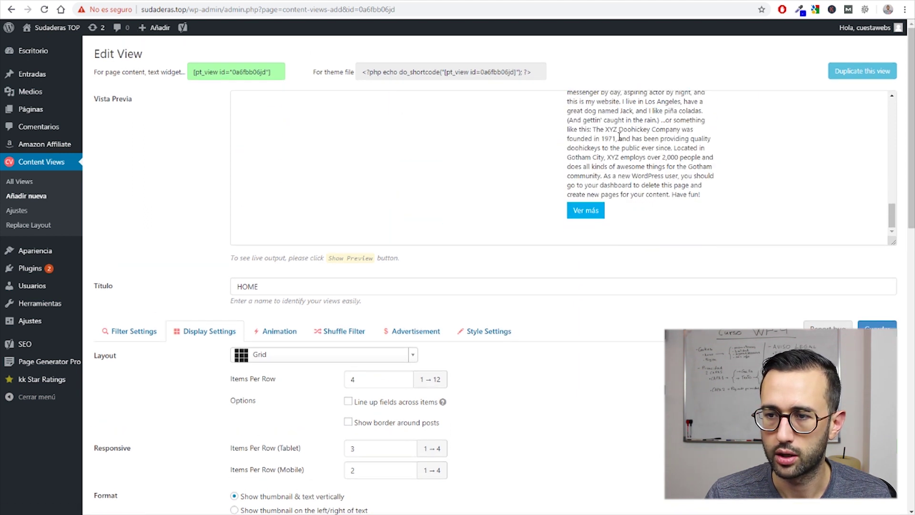
pyautogui.scroll(-6, 620, 137)
pyautogui.scroll(-6, 496, 252)
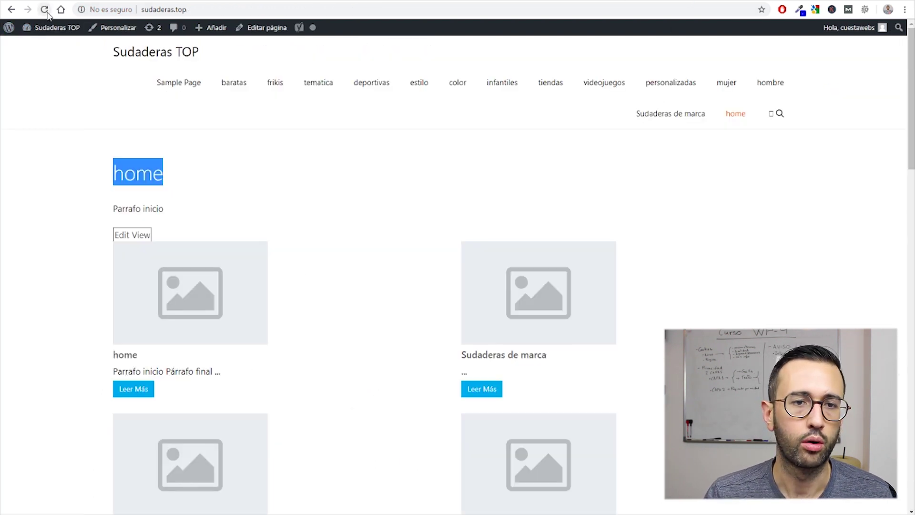
# Step: Reload the live home page, view the HOME view's style settings, and review the page grid
pyautogui.click(45, 12)
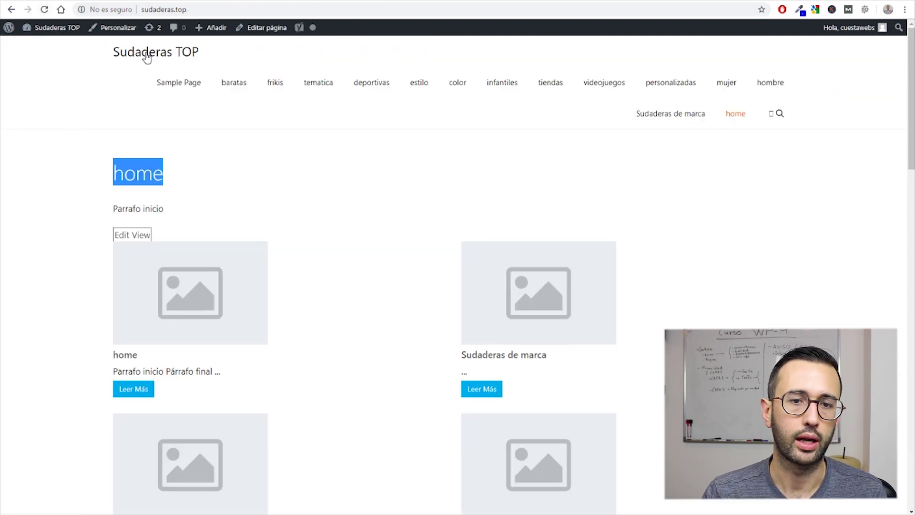
pyautogui.scroll(-3, 543, 164)
pyautogui.scroll(3, 543, 163)
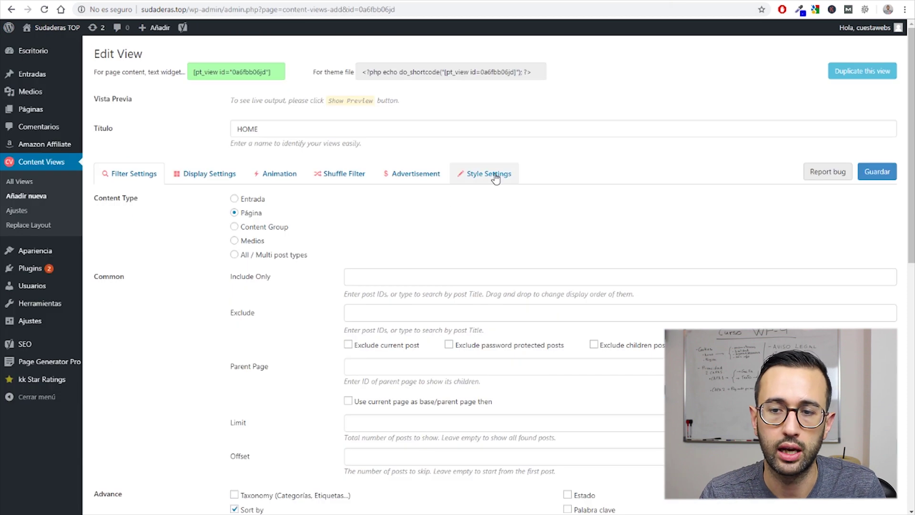
pyautogui.click(490, 174)
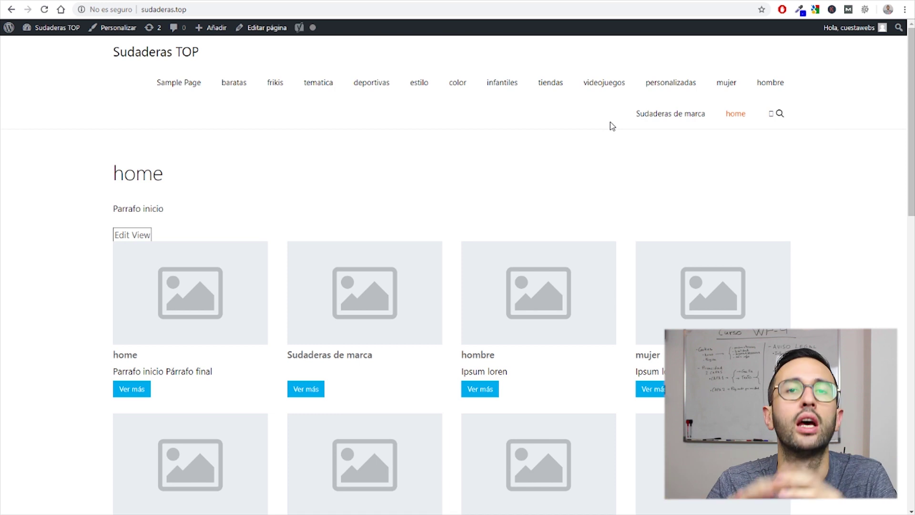
pyautogui.scroll(-1, 215, 245)
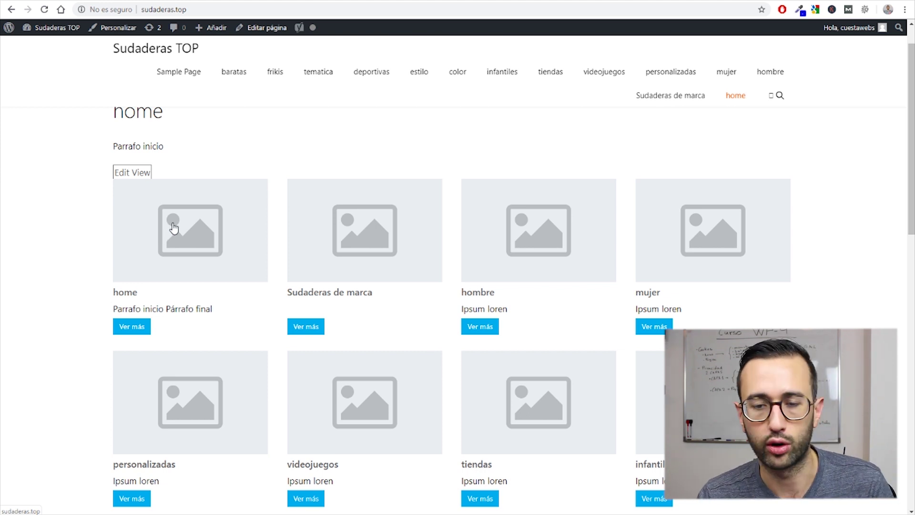
pyautogui.scroll(-5, 209, 238)
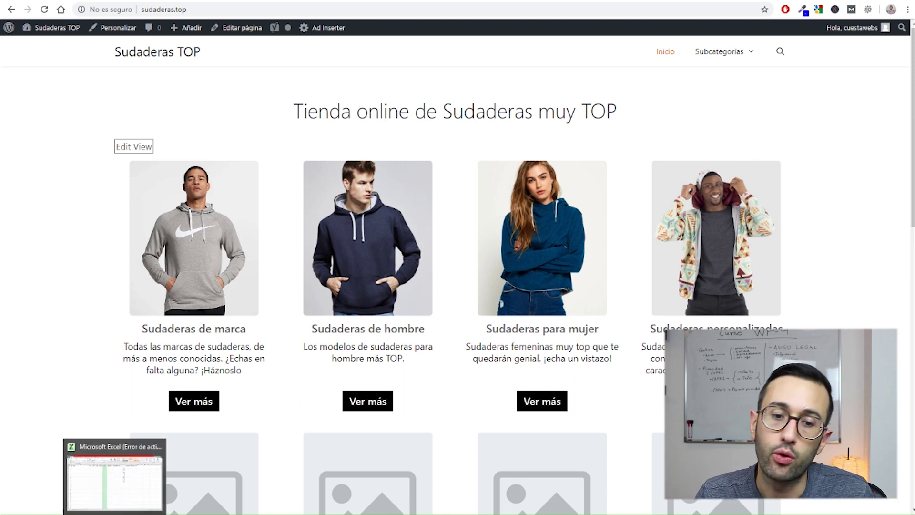
# Step: Switch to the Excel keyword template and examine the Keyword, Categoría, Subcategoría and Categorías columns of the KW & CAT sheet
pyautogui.click(120, 504)
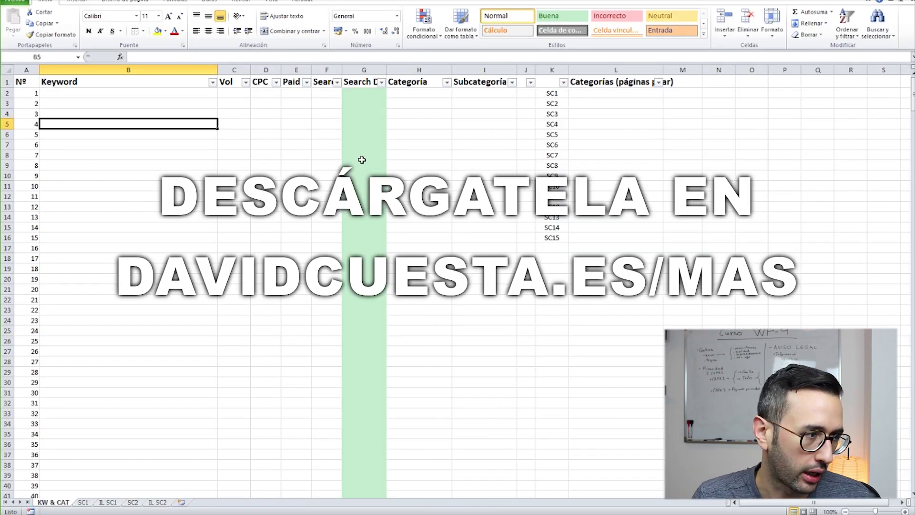
pyautogui.click(419, 186)
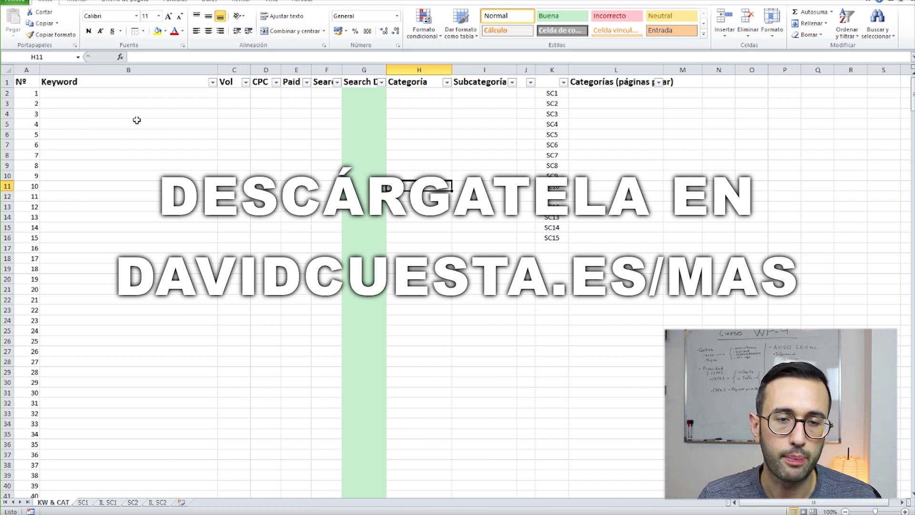
pyautogui.moveTo(83, 94); pyautogui.dragTo(390, 335)
pyautogui.click(392, 339)
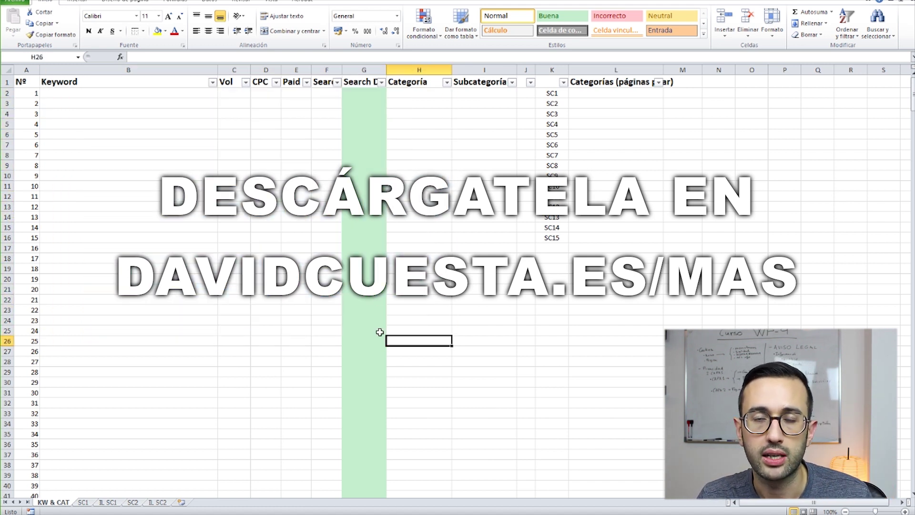
pyautogui.moveTo(417, 94); pyautogui.dragTo(408, 308)
pyautogui.moveTo(482, 104); pyautogui.dragTo(476, 260)
pyautogui.click(625, 142)
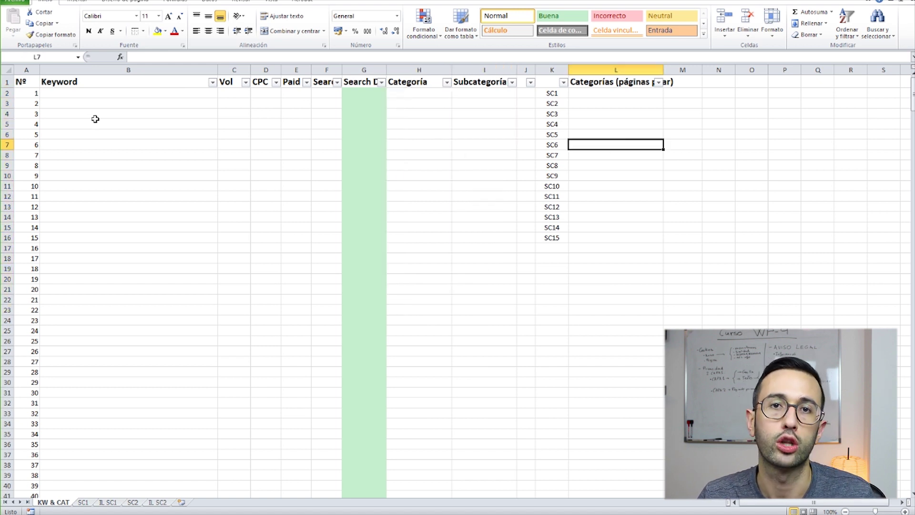
# Step: Look through the SC1, IL SC1, SC2 and IL SC2 sheets to compare their keyword and internal linking tables
pyautogui.click(83, 502)
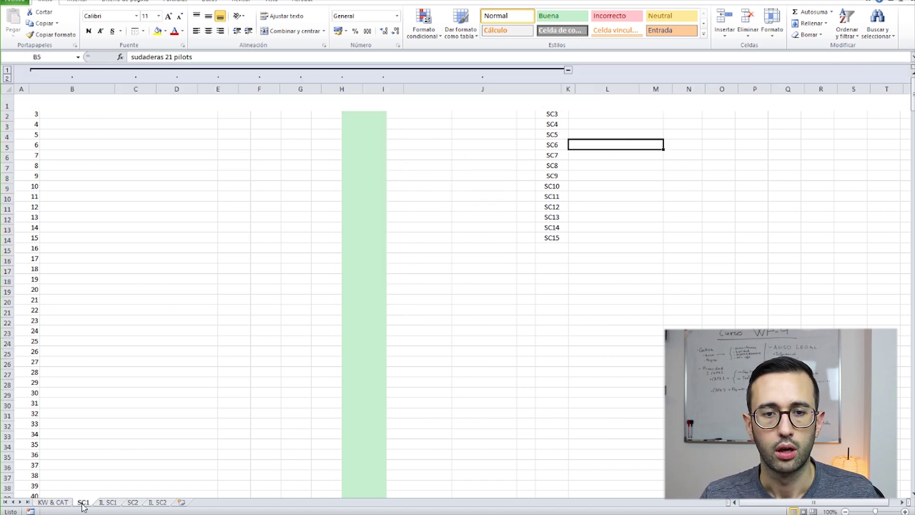
pyautogui.click(88, 160)
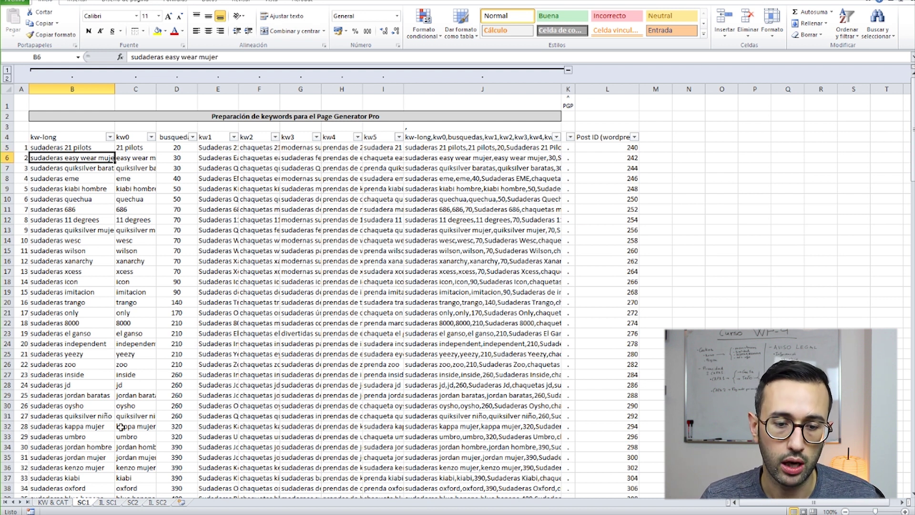
pyautogui.click(110, 504)
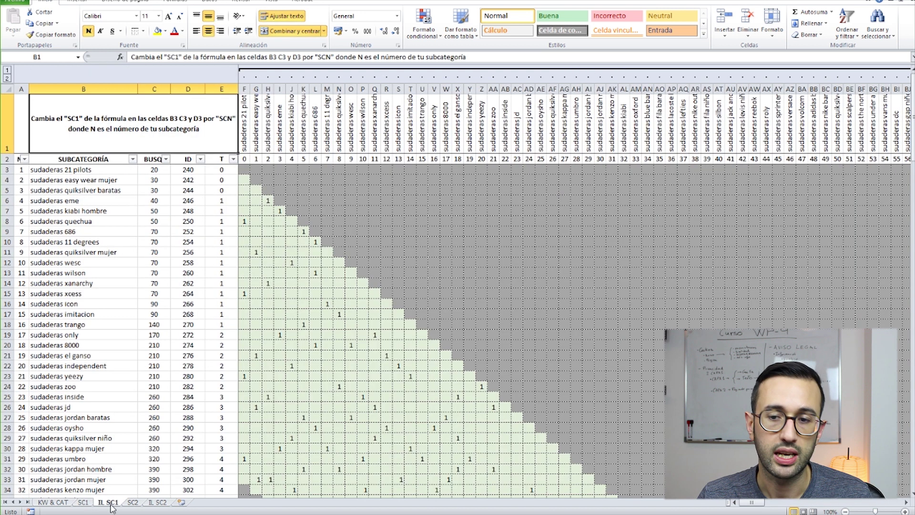
pyautogui.click(83, 502)
pyautogui.click(133, 501)
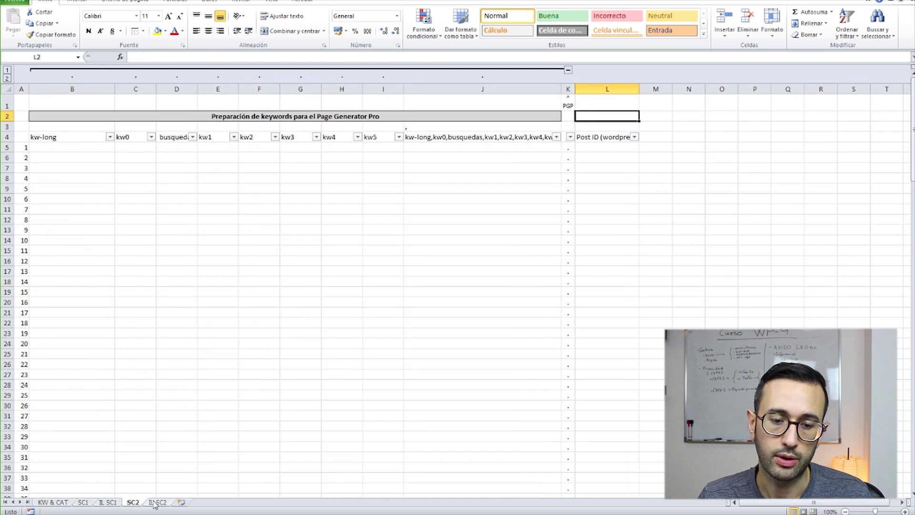
pyautogui.click(160, 502)
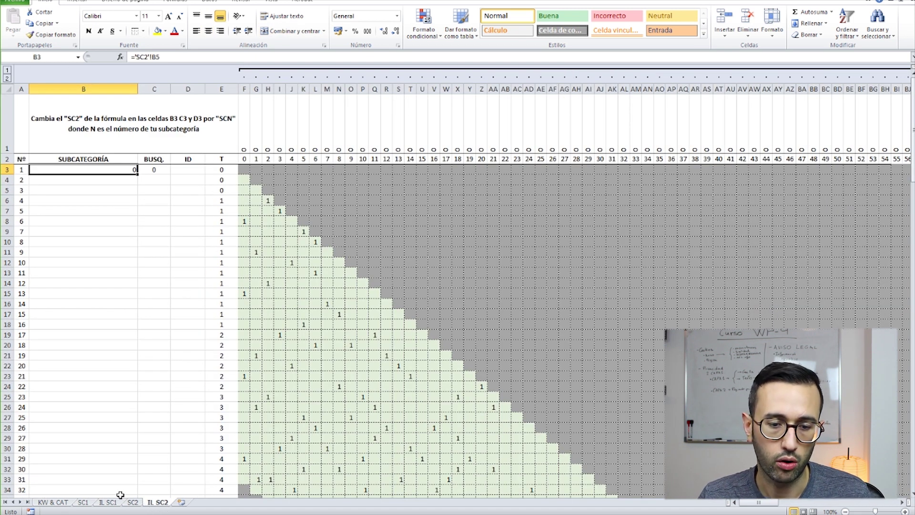
# Step: Compare the kw-long list in SC1 with the Keyword column and the Categoría filter in KW & CAT
pyautogui.click(83, 503)
pyautogui.click(189, 180)
pyautogui.click(78, 150)
pyautogui.moveTo(77, 150); pyautogui.dragTo(81, 428)
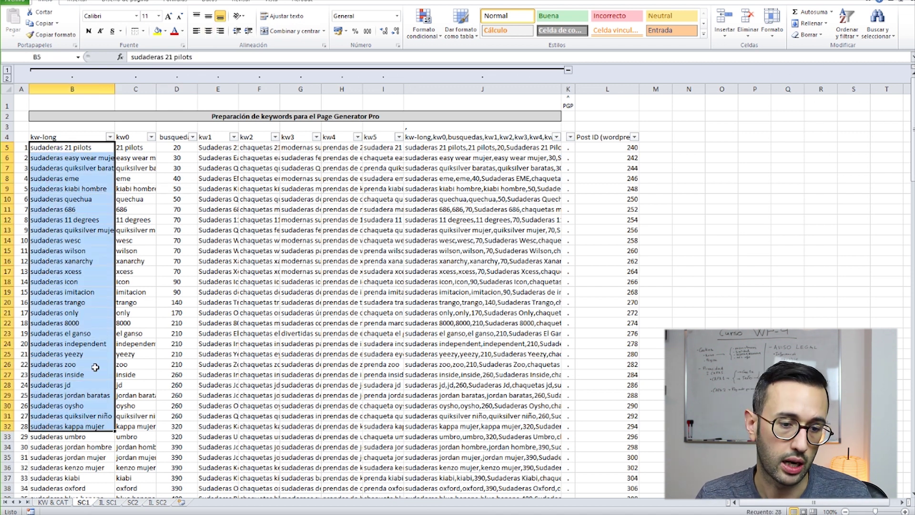
pyautogui.click(54, 502)
pyautogui.click(388, 116)
pyautogui.click(448, 82)
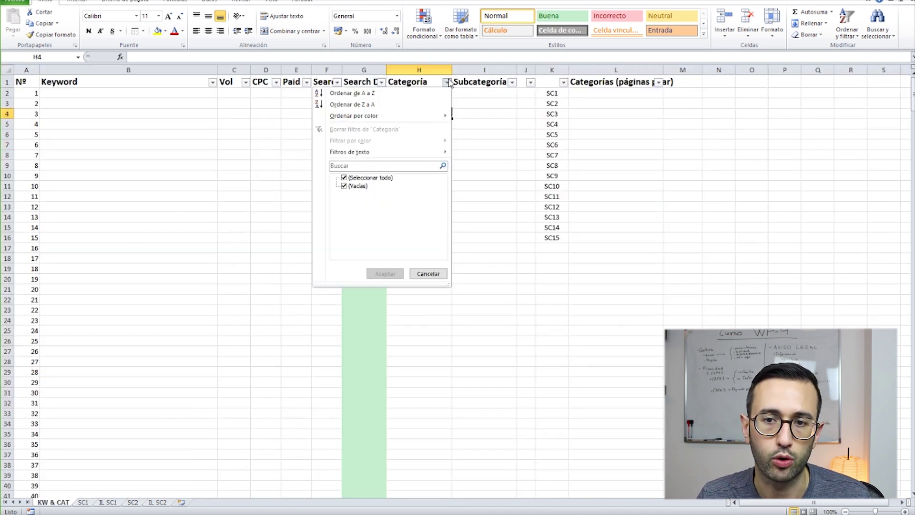
pyautogui.moveTo(95, 93); pyautogui.dragTo(98, 435)
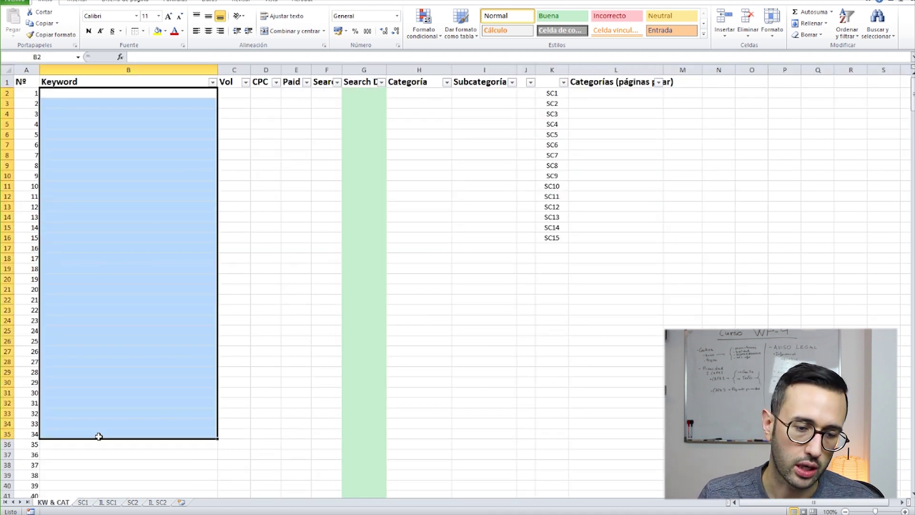
# Step: Examine the kw-long, kw0 and kw1 to kw5 keyword columns prepared for Page Generator Pro in SC1
pyautogui.click(83, 502)
pyautogui.click(230, 188)
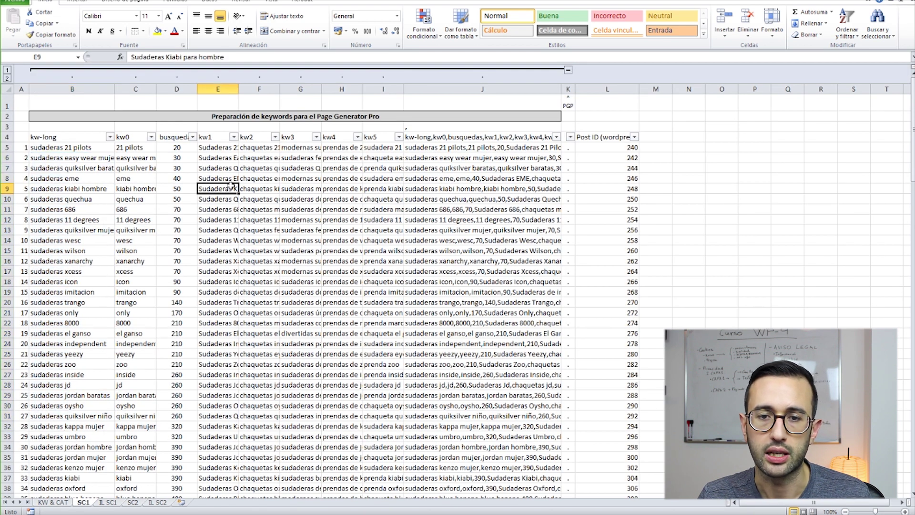
pyautogui.moveTo(56, 149); pyautogui.dragTo(45, 467)
pyautogui.moveTo(140, 147); pyautogui.dragTo(143, 438)
pyautogui.click(213, 149)
pyautogui.moveTo(214, 148); pyautogui.dragTo(412, 392)
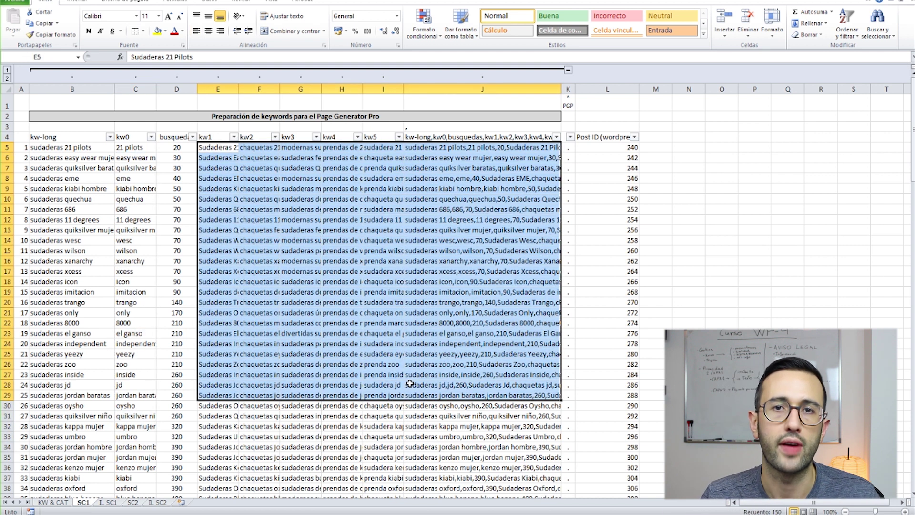
pyautogui.click(171, 116)
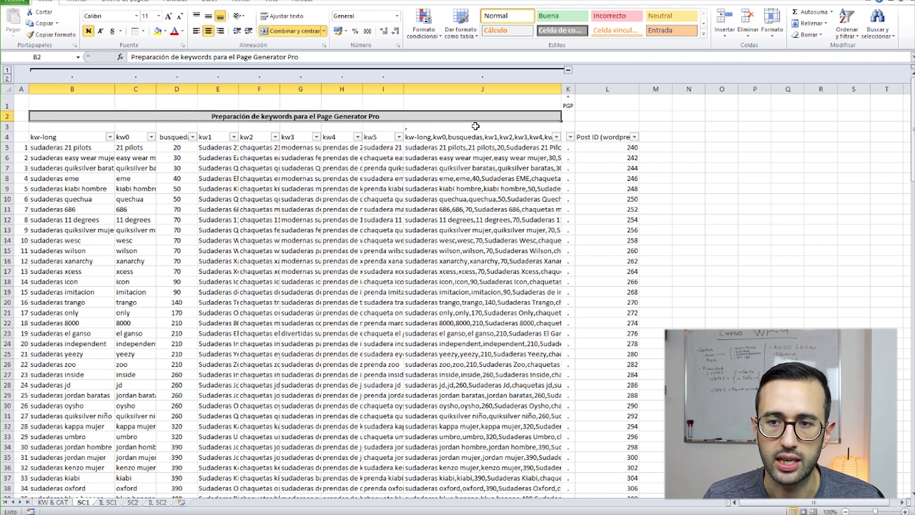
# Step: Examine the WordPress Post ID column in SC1 from the first keyword to the last
pyautogui.click(592, 148)
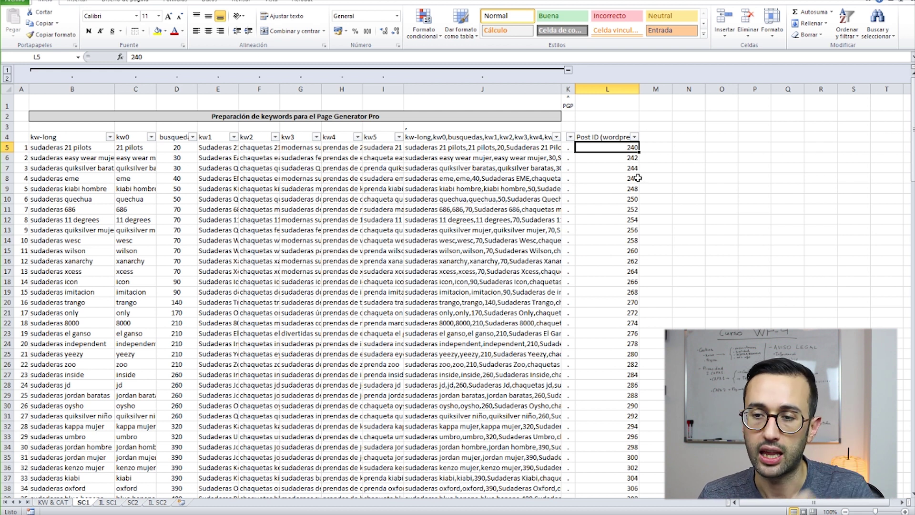
pyautogui.moveTo(620, 148); pyautogui.dragTo(610, 386)
pyautogui.scroll(-3, 609, 345)
pyautogui.scroll(-3, 609, 345)
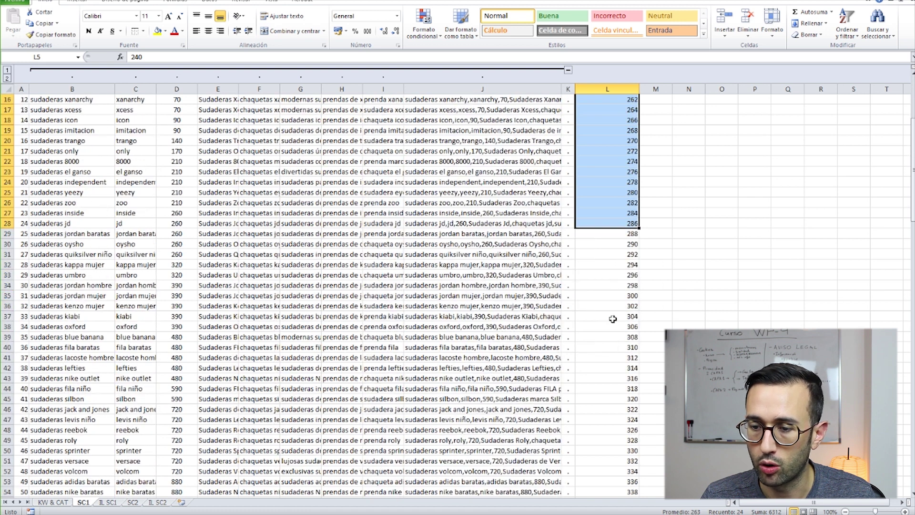
pyautogui.click(612, 320)
pyautogui.scroll(-2, 611, 320)
pyautogui.scroll(-2, 610, 322)
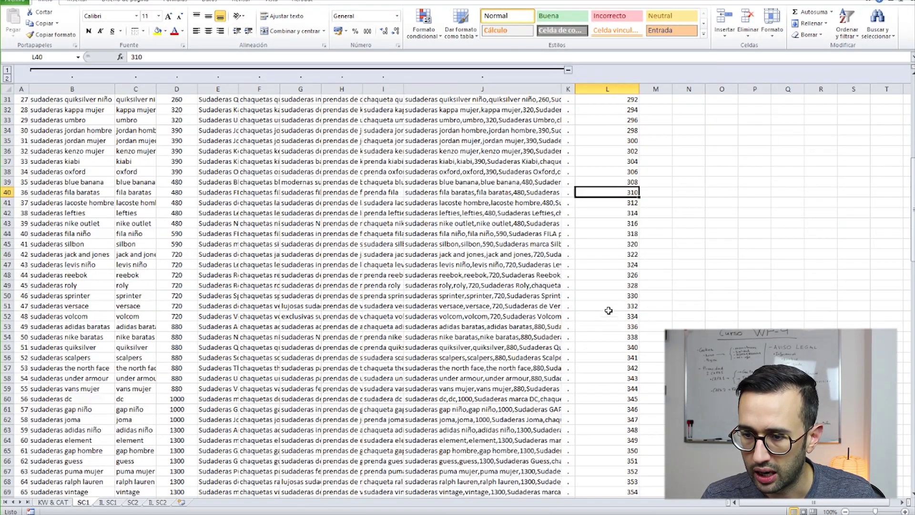
pyautogui.scroll(-5, 612, 306)
pyautogui.click(598, 192)
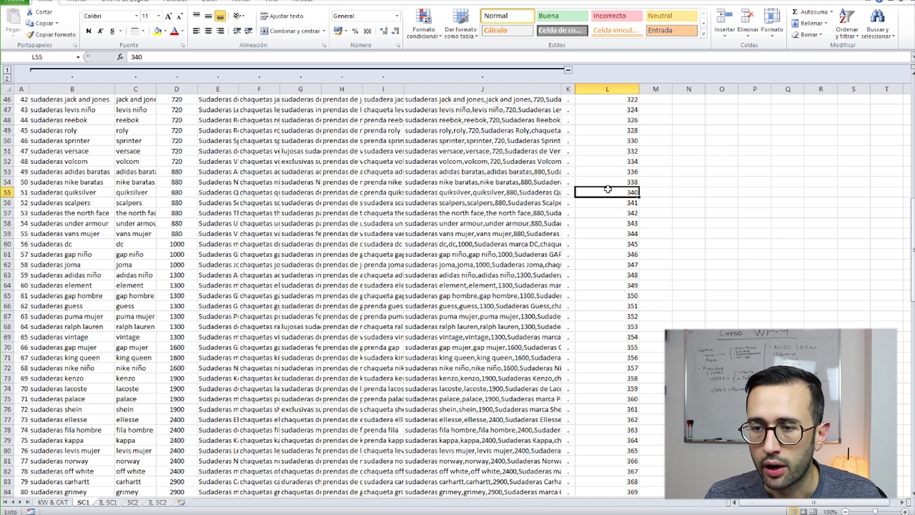
pyautogui.moveTo(611, 200); pyautogui.dragTo(640, 401)
pyautogui.scroll(2, 602, 311)
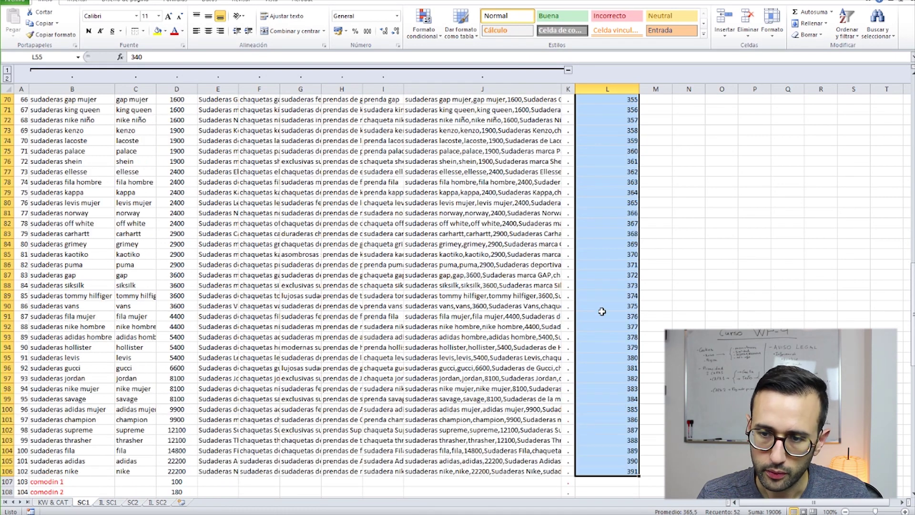
pyautogui.scroll(20, 602, 311)
pyautogui.moveTo(617, 149); pyautogui.dragTo(603, 400)
# Step: Go from the IL SC1 linking table to the SC2 sheet and examine its comodin rows and search volumes
pyautogui.click(433, 143)
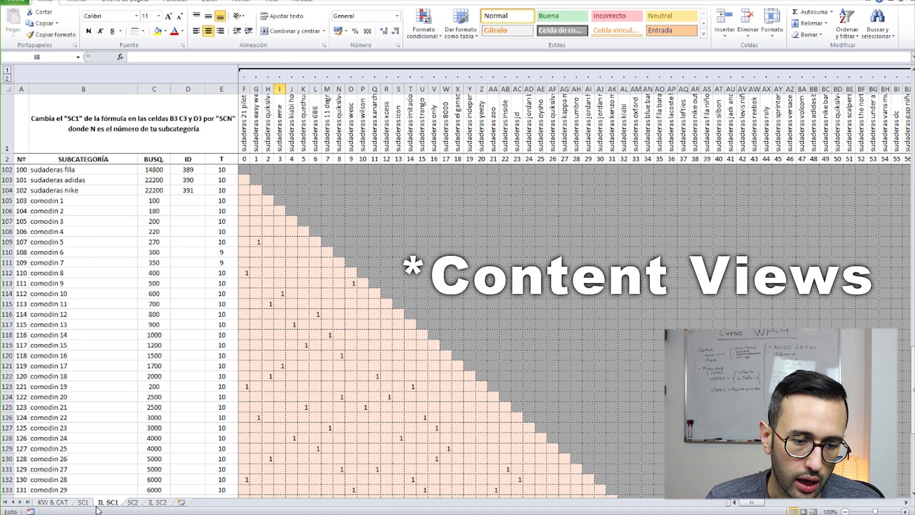
pyautogui.click(88, 503)
pyautogui.click(134, 503)
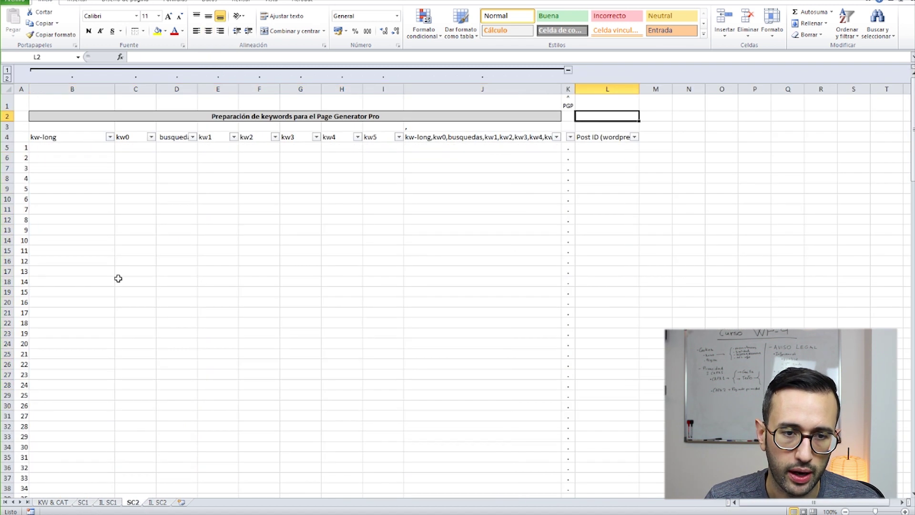
pyautogui.scroll(-20, 115, 274)
pyautogui.moveTo(83, 202); pyautogui.dragTo(112, 430)
pyautogui.click(172, 212)
pyautogui.scroll(12, 143, 257)
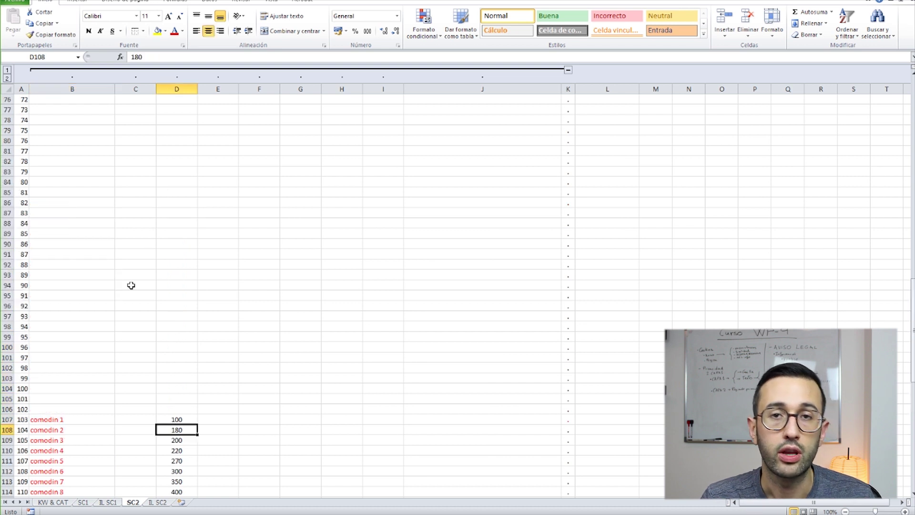
# Step: Compare the comodin rows in IL SC1 with the comodin entries and search volumes in the busquedas column of SC1
pyautogui.click(108, 503)
pyautogui.click(66, 199)
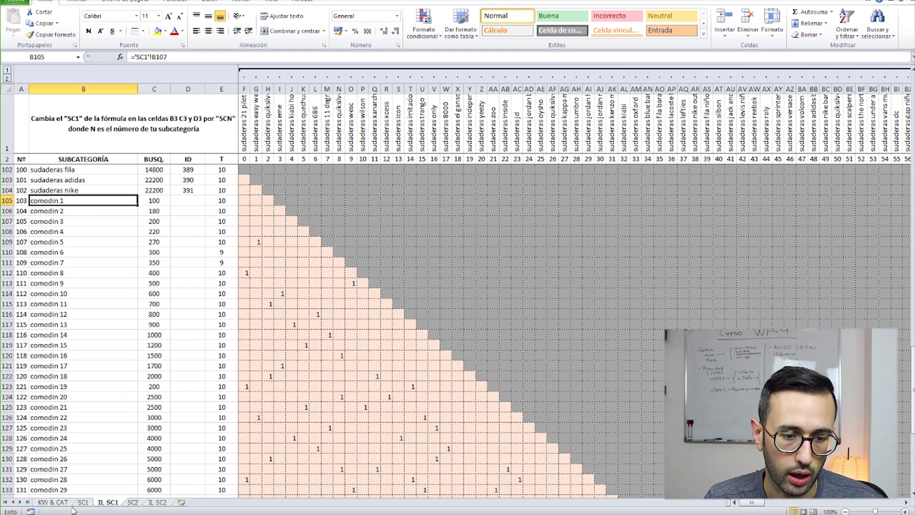
pyautogui.click(87, 503)
pyautogui.click(143, 248)
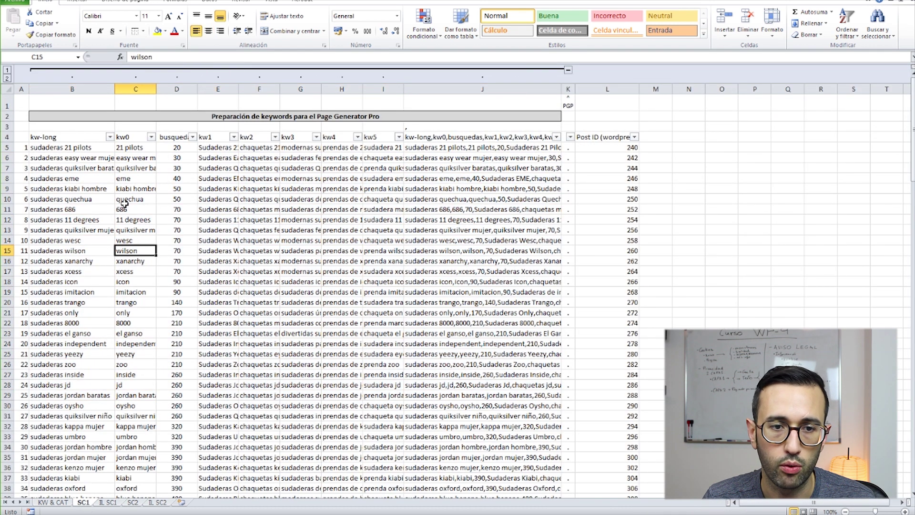
pyautogui.scroll(-20, 124, 204)
pyautogui.moveTo(185, 140); pyautogui.dragTo(177, 452)
pyautogui.click(185, 202)
pyautogui.scroll(6, 185, 199)
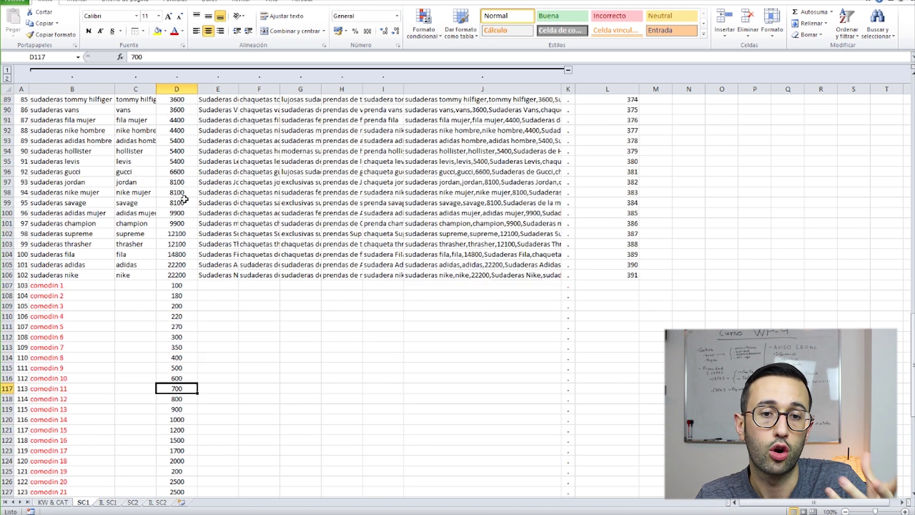
# Step: Sort the SC1 keyword table by the busquedas column from smallest to largest
pyautogui.scroll(20, 185, 199)
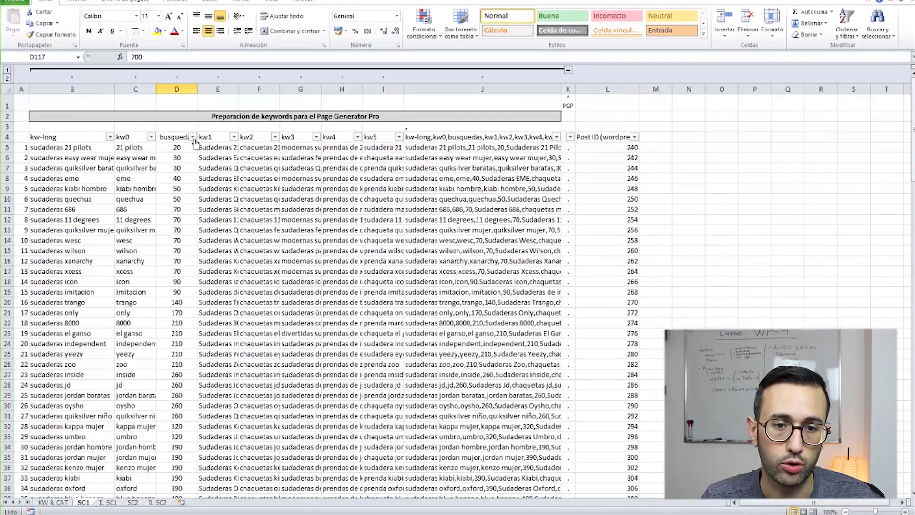
pyautogui.click(193, 138)
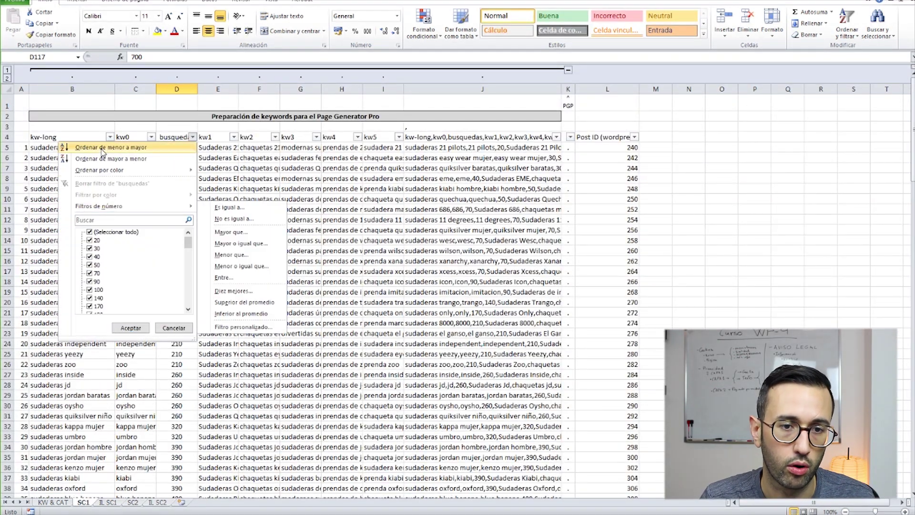
pyautogui.click(102, 148)
pyautogui.click(182, 168)
pyautogui.click(167, 300)
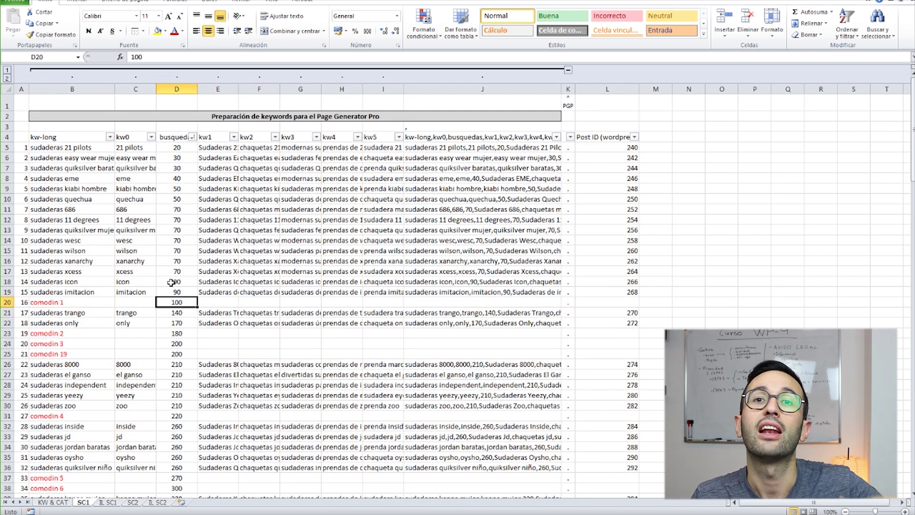
# Step: Examine how the comodin rows fall among the keywords by search volume in SC1, through to the unused rows at the end
pyautogui.moveTo(126, 333); pyautogui.dragTo(482, 334)
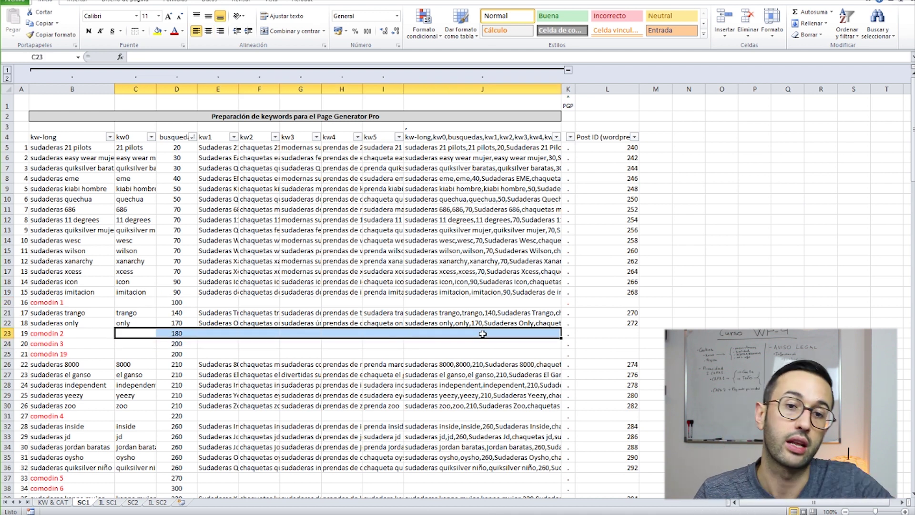
pyautogui.scroll(-2, 483, 334)
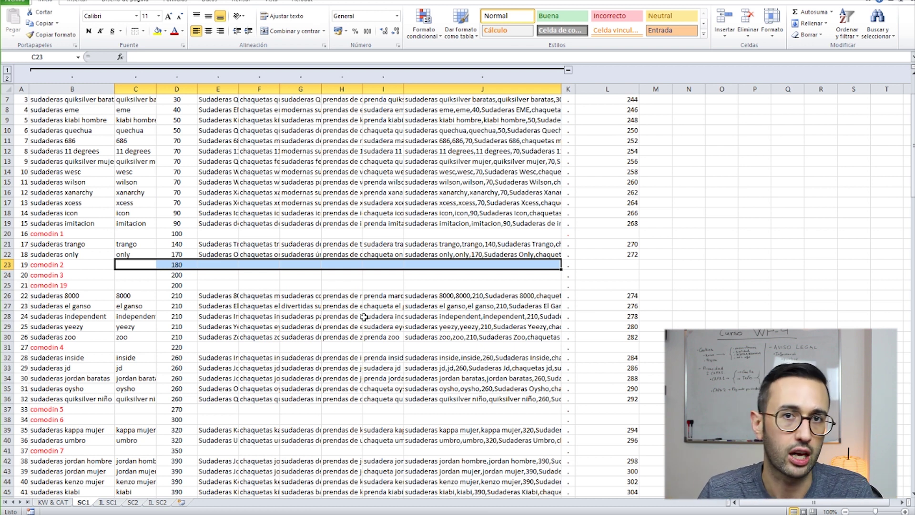
pyautogui.click(84, 277)
pyautogui.scroll(-4, 85, 232)
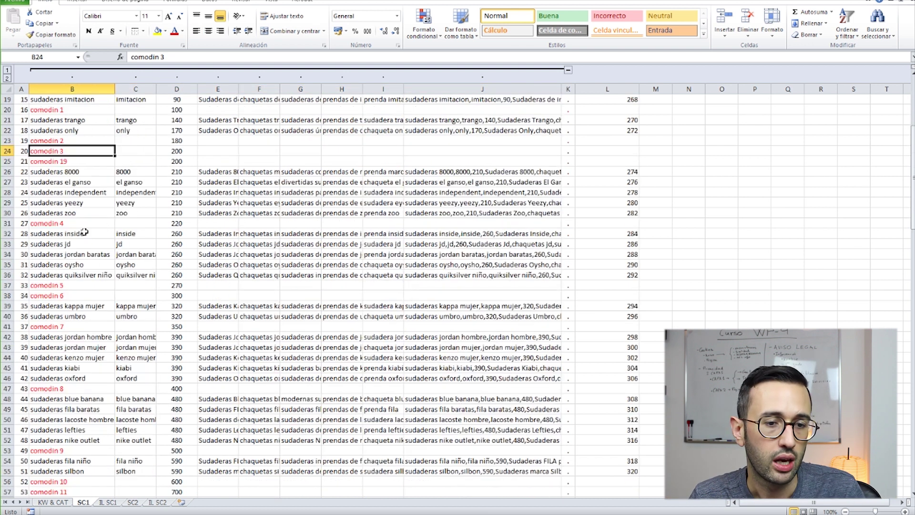
pyautogui.scroll(-5, 86, 235)
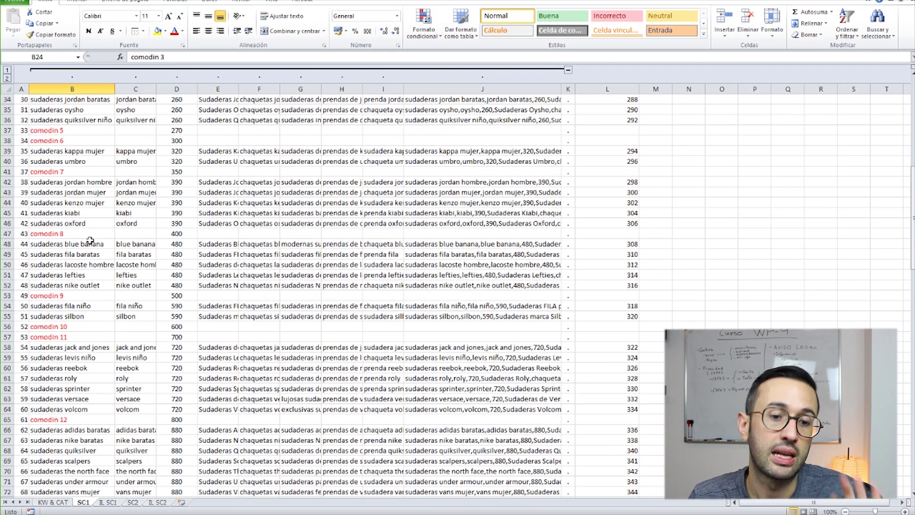
pyautogui.scroll(6, 90, 240)
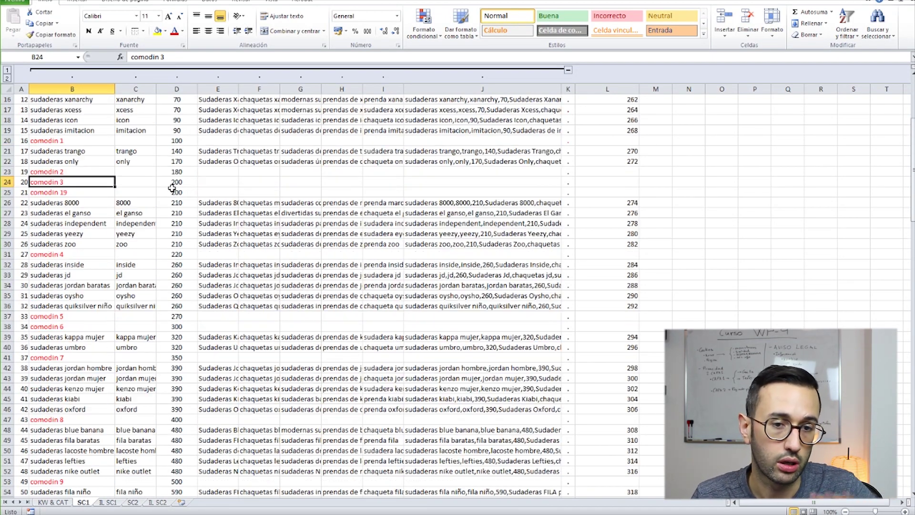
pyautogui.moveTo(171, 174); pyautogui.dragTo(176, 192)
pyautogui.scroll(-7, 119, 215)
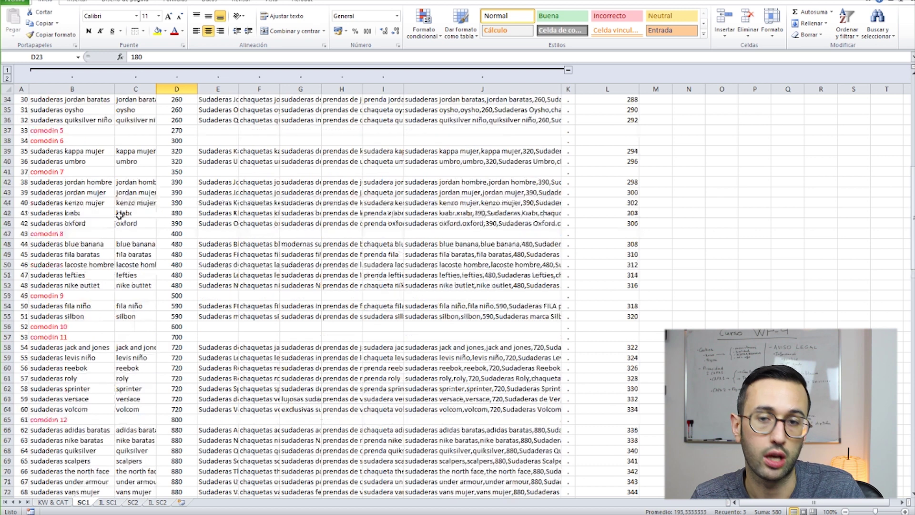
pyautogui.scroll(-20, 119, 239)
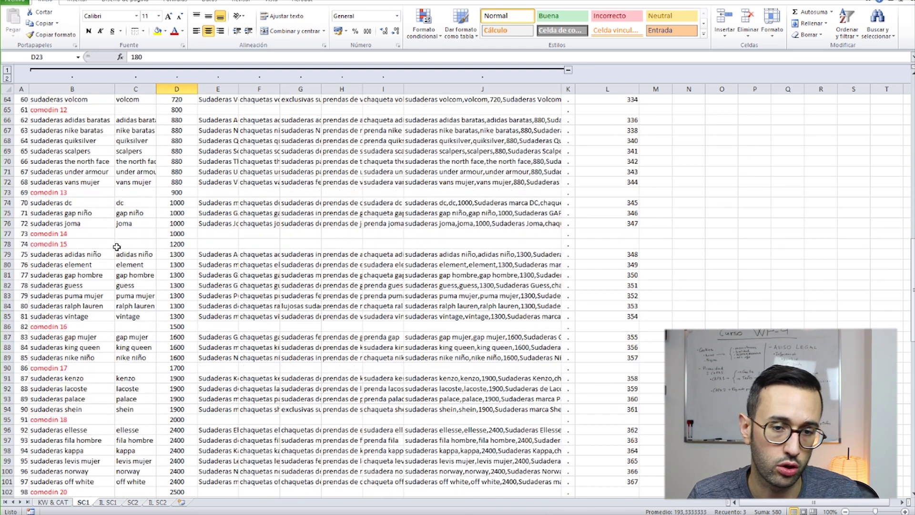
pyautogui.moveTo(85, 214); pyautogui.dragTo(77, 284)
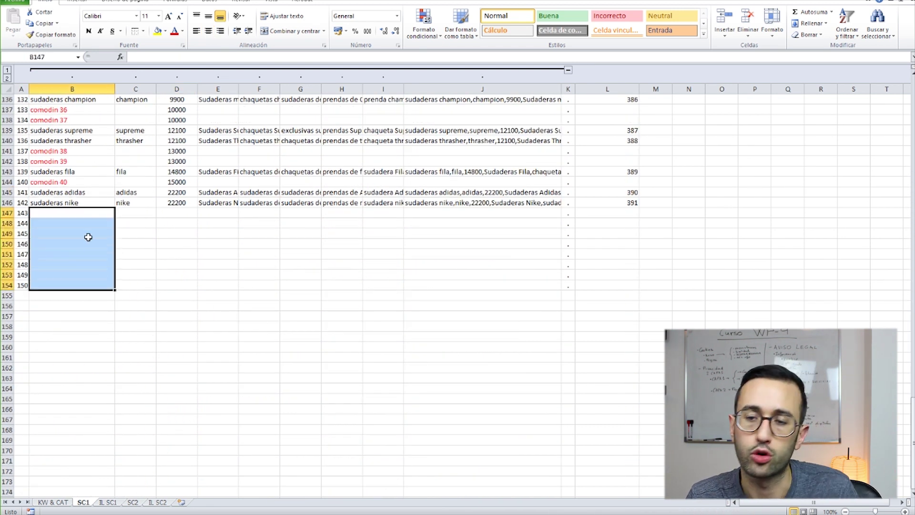
pyautogui.scroll(20, 88, 237)
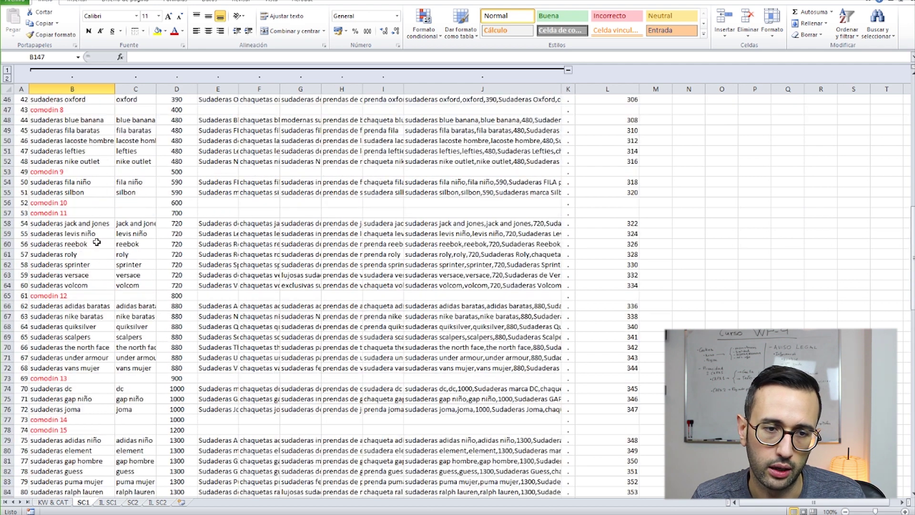
# Step: Compare SC1 with the subcategory, search volume and ID columns in IL SC1
pyautogui.hotkey('ctrl', 'pagedown')
pyautogui.moveTo(51, 171); pyautogui.dragTo(54, 461)
pyautogui.click(84, 502)
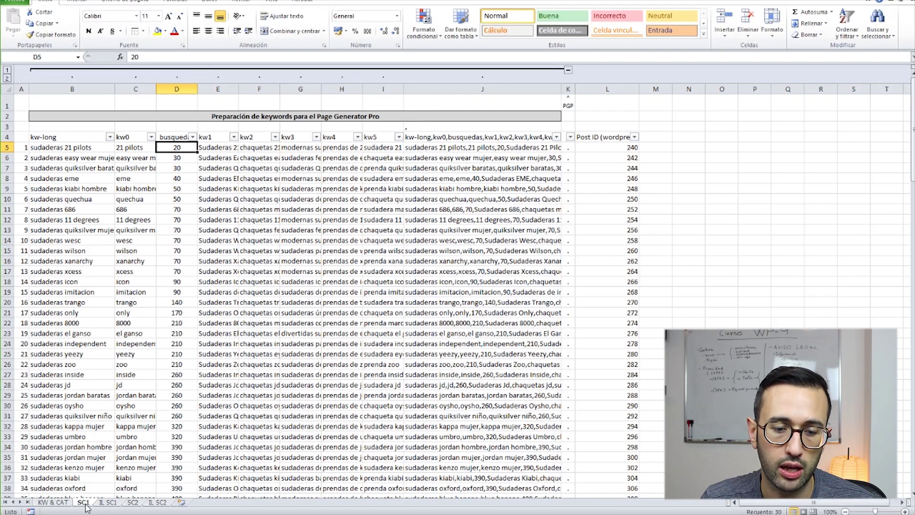
pyautogui.click(107, 502)
pyautogui.moveTo(189, 169); pyautogui.dragTo(188, 345)
pyautogui.moveTo(152, 170); pyautogui.dragTo(154, 366)
# Step: Examine the linking markers in the green area of the IL SC1 matrix
pyautogui.click(280, 231)
pyautogui.click(327, 303)
pyautogui.click(293, 253)
pyautogui.click(277, 306)
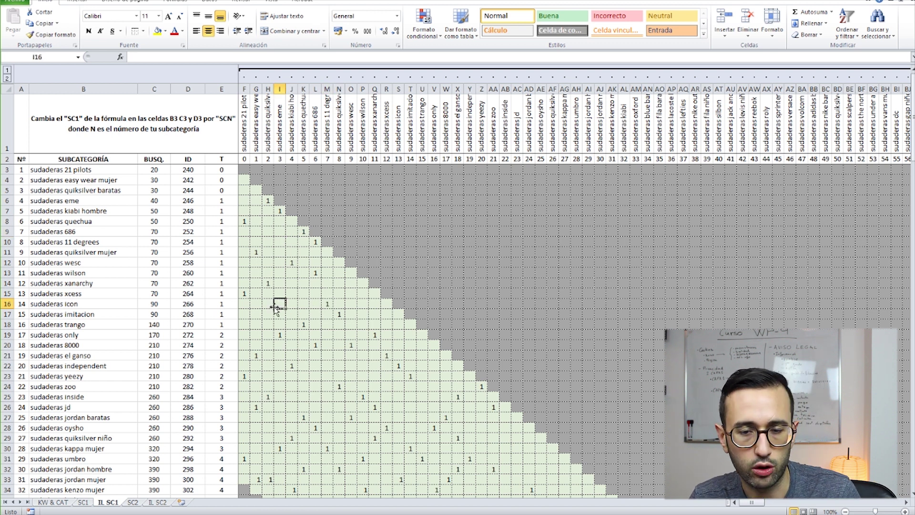
pyautogui.click(328, 304)
# Step: Go past the end of the IL SC1 matrix and examine the IDS DEL INTERLINKING column and its formulas for each subcategory
pyautogui.press('Up')
pyautogui.press('Right')
pyautogui.press('Right')
pyautogui.press('Right')
pyautogui.press('Right')
pyautogui.press('Right')
pyautogui.press('Right')
pyautogui.press('Right')
pyautogui.press('Right')
pyautogui.press('Right')
pyautogui.press('Right')
pyautogui.press('Right')
pyautogui.press('Right')
pyautogui.press('Right')
pyautogui.press('Right')
pyautogui.press('Right')
pyautogui.press('Right')
pyautogui.press('Right')
pyautogui.press('Right')
pyautogui.press('Right')
pyautogui.press('Right')
pyautogui.press('Right')
pyautogui.press('Right')
pyautogui.press('Right')
pyautogui.press('Right')
pyautogui.press('Right')
pyautogui.press('Right')
pyautogui.press('Right')
pyautogui.press('Right')
pyautogui.press('Right')
pyautogui.press('Right')
pyautogui.press('Right')
pyautogui.press('Right')
pyautogui.press('Right')
pyautogui.press('Right')
pyautogui.press('Right')
pyautogui.press('Right')
pyautogui.press('Right')
pyautogui.press('Right')
pyautogui.press('Right')
pyautogui.press('Right')
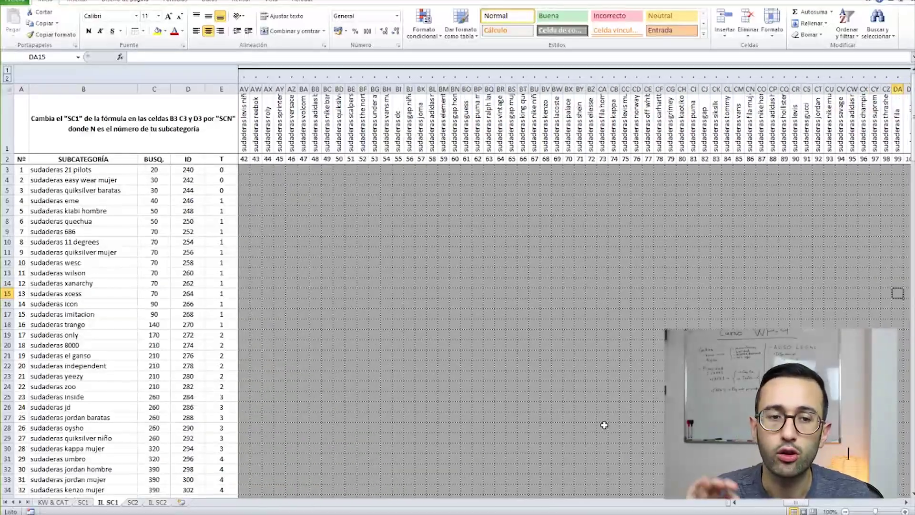
pyautogui.press('Right')
pyautogui.press('Right')
pyautogui.press('Right')
pyautogui.press('Right')
pyautogui.press('Right')
pyautogui.press('Right')
pyautogui.press('Right')
pyautogui.press('Right')
pyautogui.press('Right')
pyautogui.press('Right')
pyautogui.press('Right')
pyautogui.press('Right')
pyautogui.press('Right')
pyautogui.press('Right')
pyautogui.press('Right')
pyautogui.press('Right')
pyautogui.press('Right')
pyautogui.press('Right')
pyautogui.press('Right')
pyautogui.press('Right')
pyautogui.press('Right')
pyautogui.press('Right')
pyautogui.press('Right')
pyautogui.press('Right')
pyautogui.press('Right')
pyautogui.press('Right')
pyautogui.press('Right')
pyautogui.press('Right')
pyautogui.press('Right')
pyautogui.press('Right')
pyautogui.press('Right')
pyautogui.press('Right')
pyautogui.press('Right')
pyautogui.press('Right')
pyautogui.press('Right')
pyautogui.press('Right')
pyautogui.press('Right')
pyautogui.press('Right')
pyautogui.press('Right')
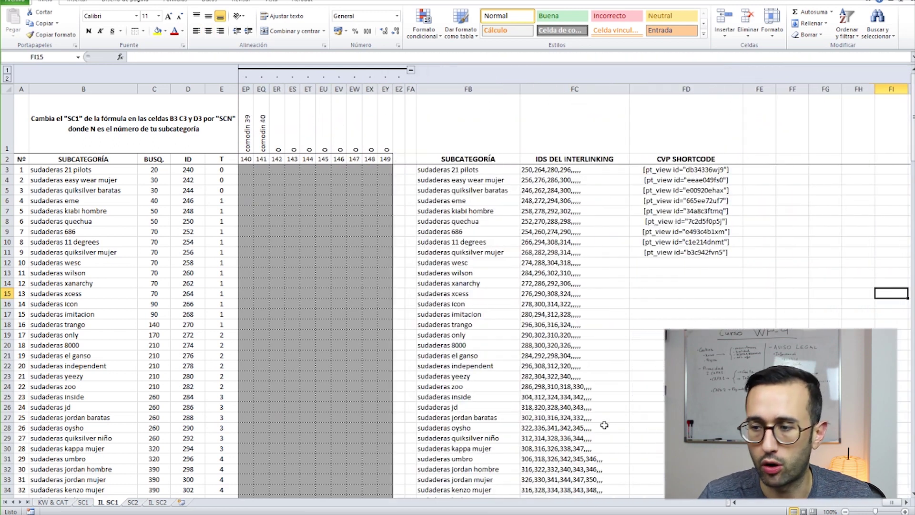
pyautogui.click(343, 183)
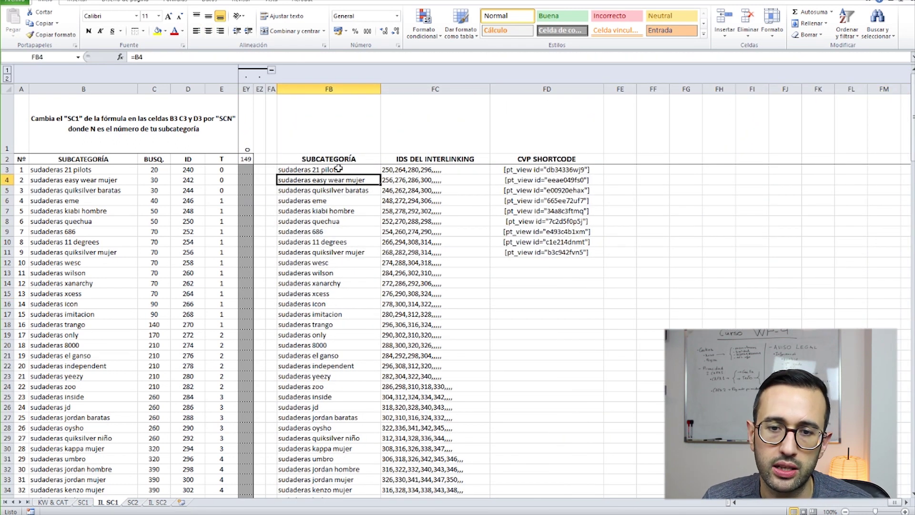
pyautogui.click(428, 188)
pyautogui.press('Right')
pyautogui.moveTo(391, 170); pyautogui.dragTo(422, 436)
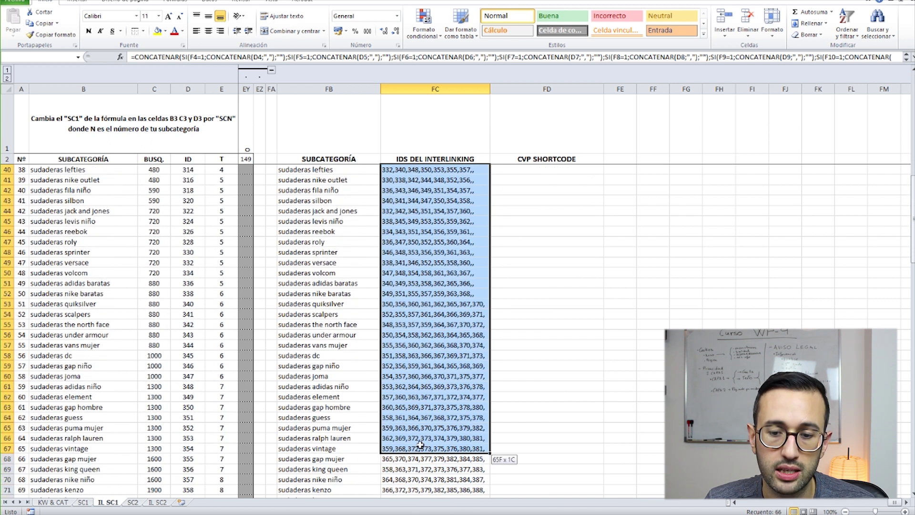
pyautogui.click(333, 287)
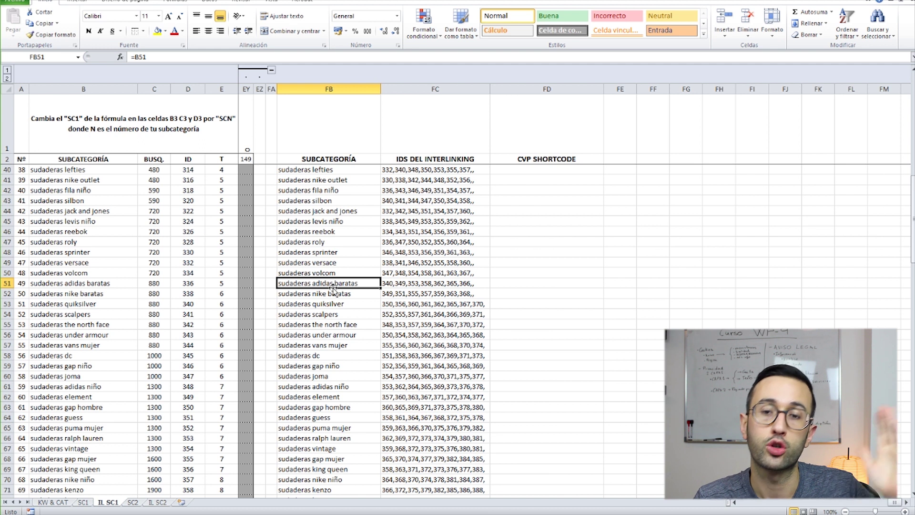
pyautogui.click(415, 211)
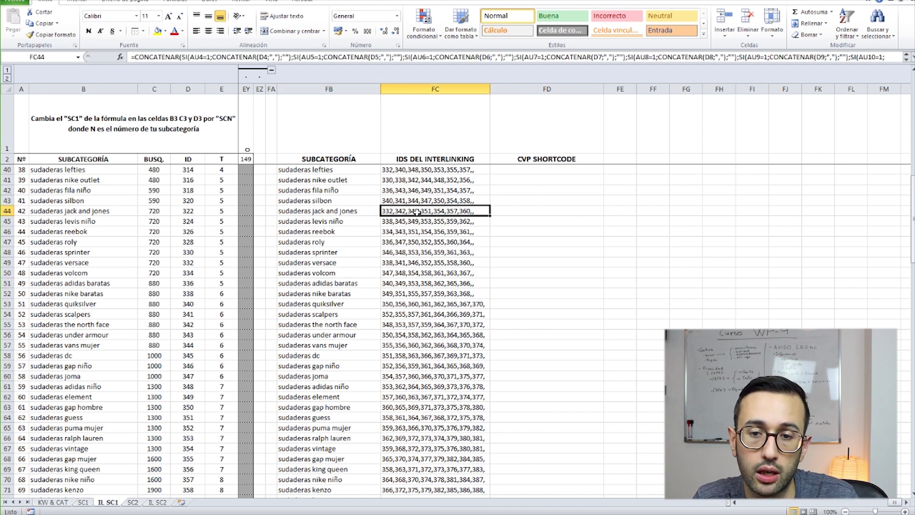
pyautogui.scroll(12, 419, 200)
pyautogui.click(419, 169)
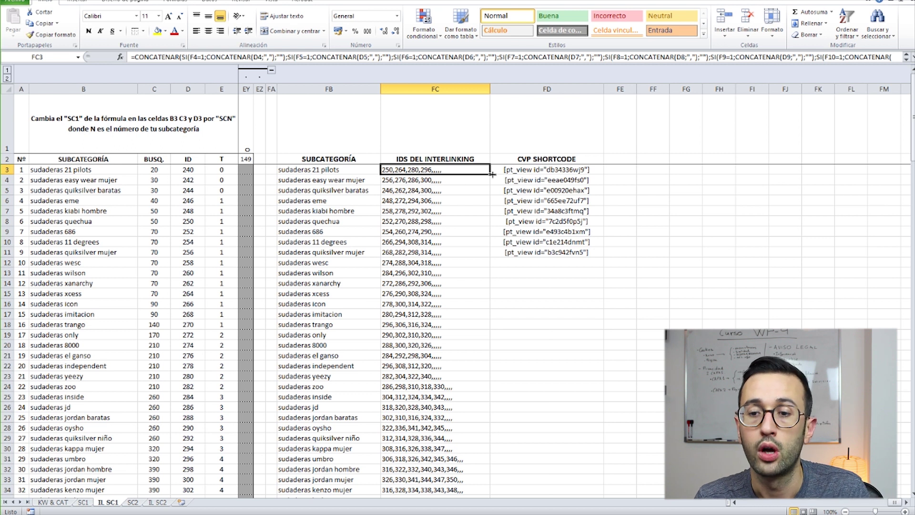
pyautogui.moveTo(416, 169); pyautogui.dragTo(412, 302)
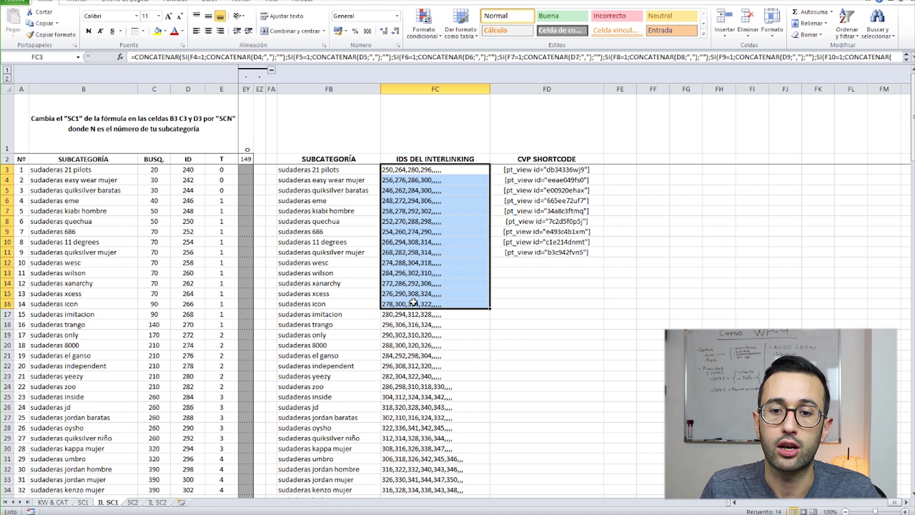
pyautogui.click(412, 334)
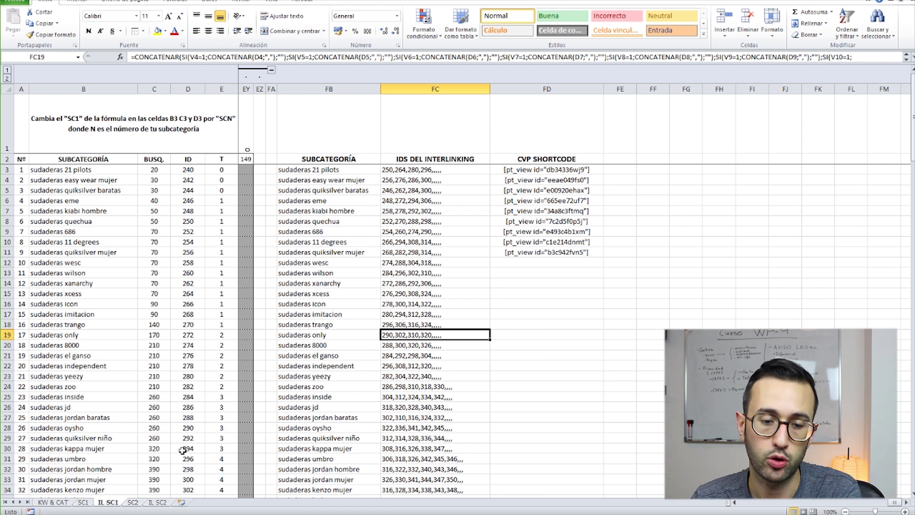
# Step: Examine the SC2 keyword table and the IL SC2 linking sheet, including the subcategory formula in cell B3 that references SC2
pyautogui.click(133, 502)
pyautogui.click(92, 157)
pyautogui.moveTo(91, 147); pyautogui.dragTo(631, 417)
pyautogui.click(157, 502)
pyautogui.click(75, 162)
pyautogui.click(113, 211)
pyautogui.click(120, 169)
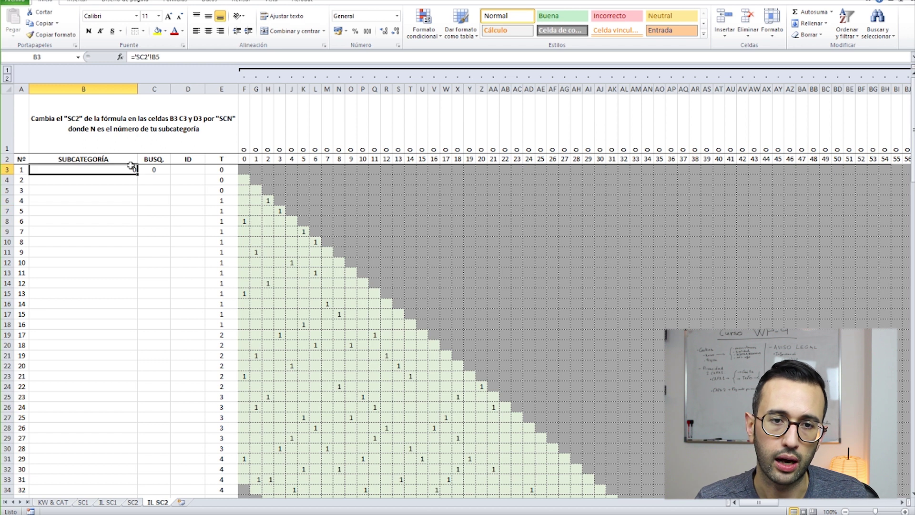
pyautogui.click(135, 503)
pyautogui.click(149, 502)
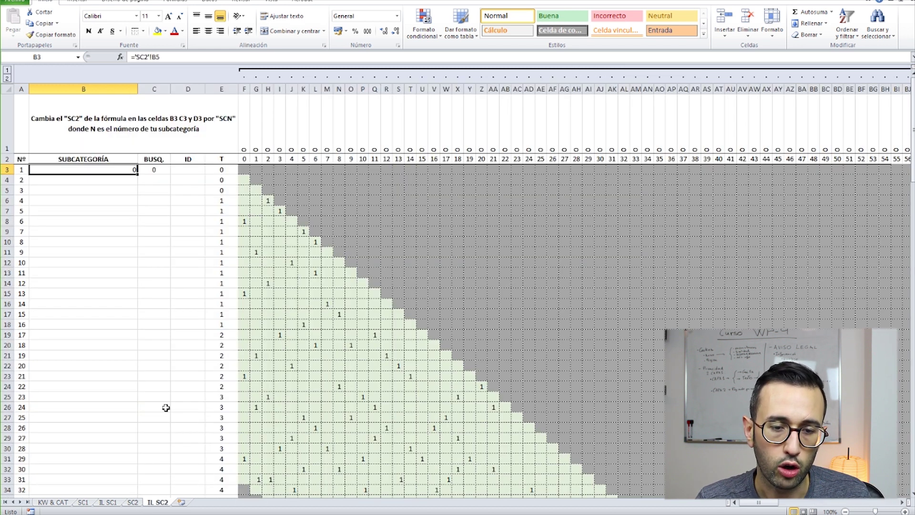
# Step: Duplicate the SC2 and IL SC2 sheets, placing each copy at the end of the workbook
pyautogui.click(134, 502)
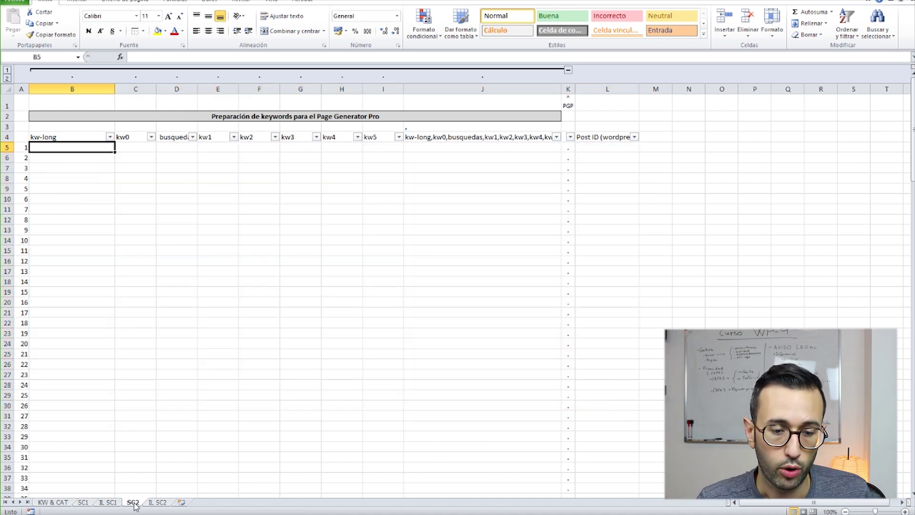
pyautogui.moveTo(137, 505); pyautogui.dragTo(183, 503)
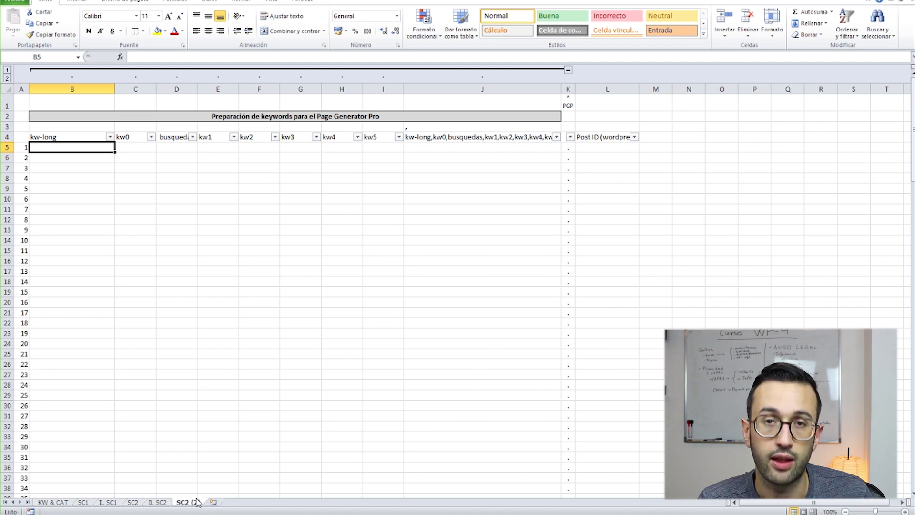
pyautogui.click(158, 503)
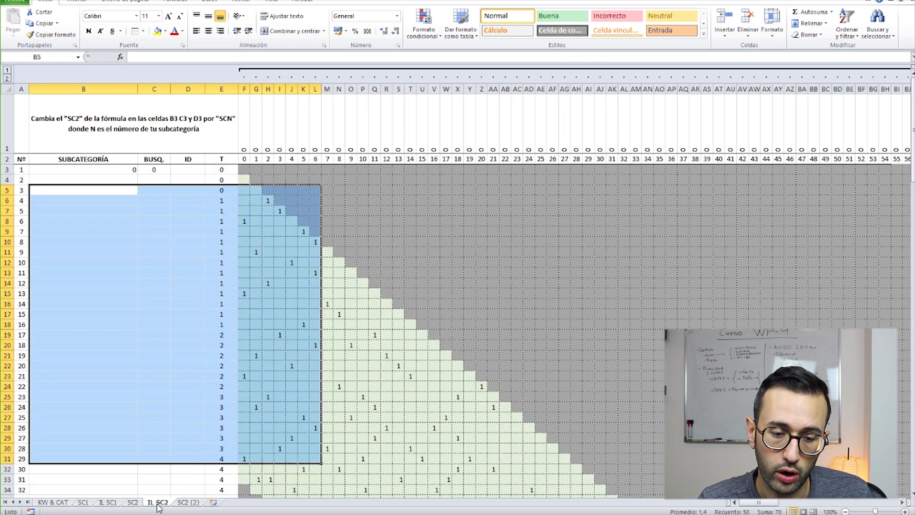
pyautogui.moveTo(158, 506); pyautogui.dragTo(215, 509)
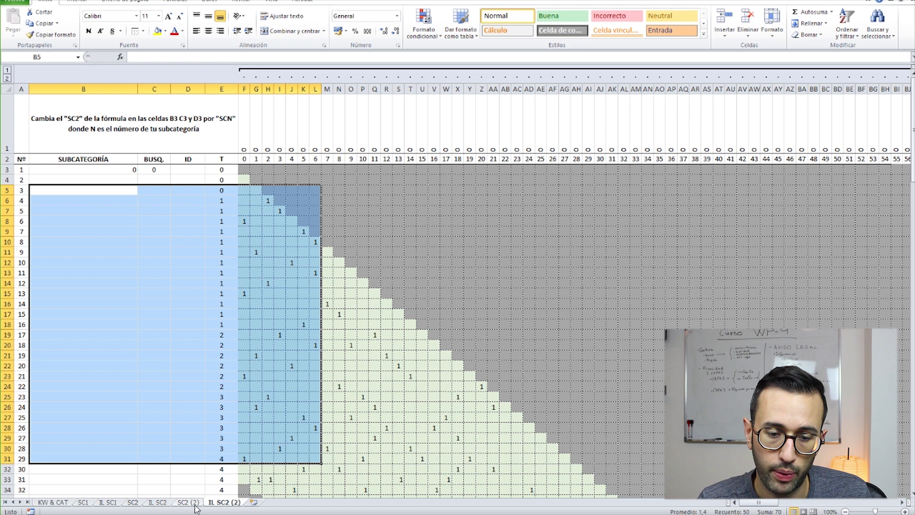
# Step: Compare the copied sheets SC2 (2) and IL SC2 (2), finishing on SC2 (2)
pyautogui.click(194, 505)
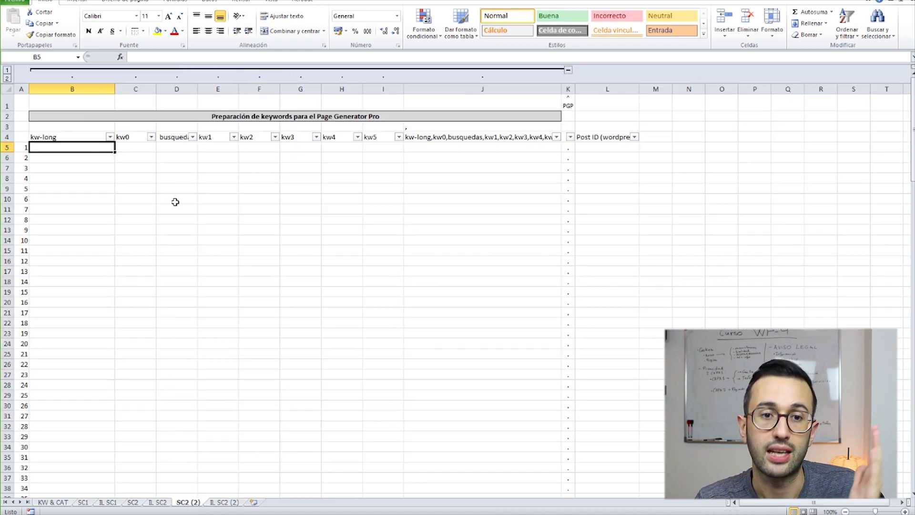
pyautogui.click(226, 509)
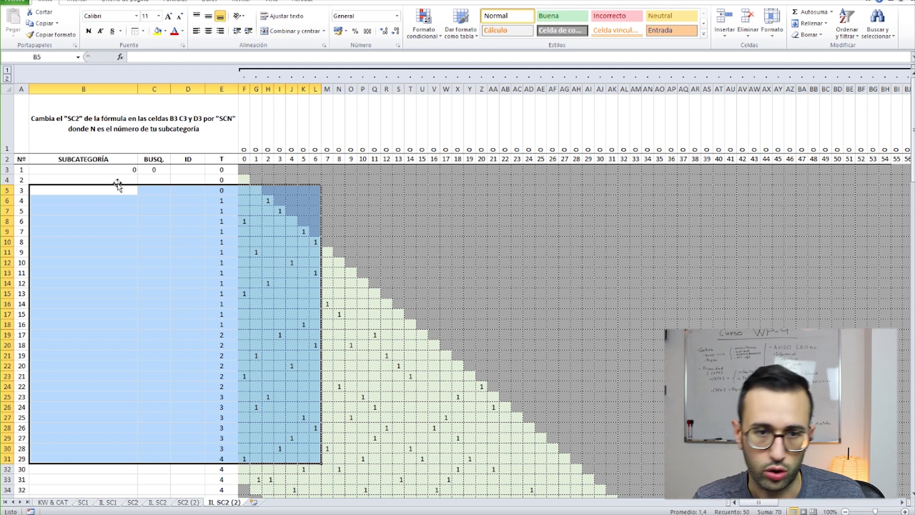
pyautogui.click(195, 503)
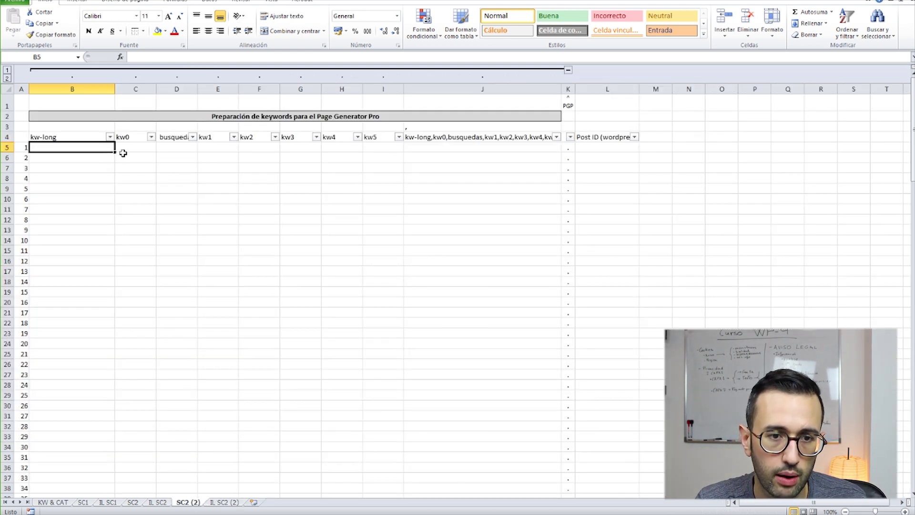
# Step: Rename the duplicated sheets SC2 (2) and IL SC2 (2) as SC3 and IL SC3
pyautogui.doubleClick(189, 501)
pyautogui.write('SC3')
pyautogui.click(217, 503)
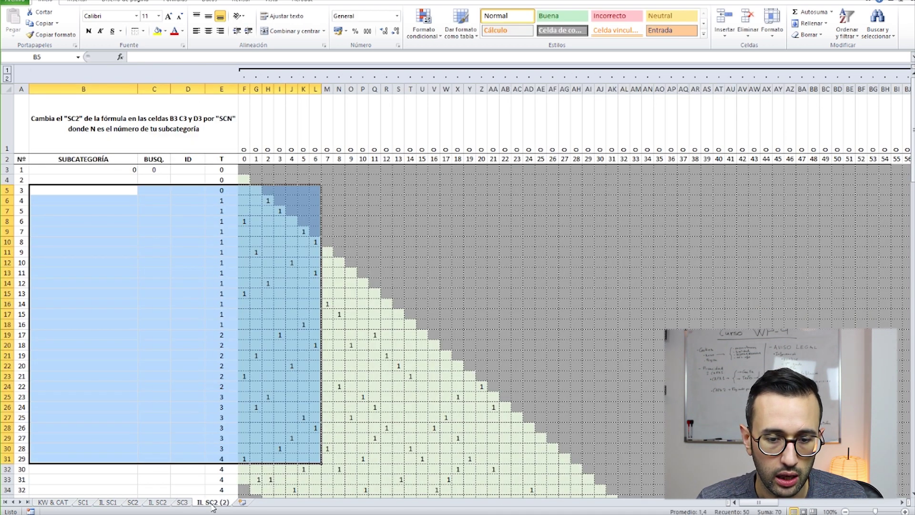
pyautogui.doubleClick(213, 503)
pyautogui.moveTo(213, 502); pyautogui.dragTo(231, 502)
pyautogui.write('3')
pyautogui.press('Return')
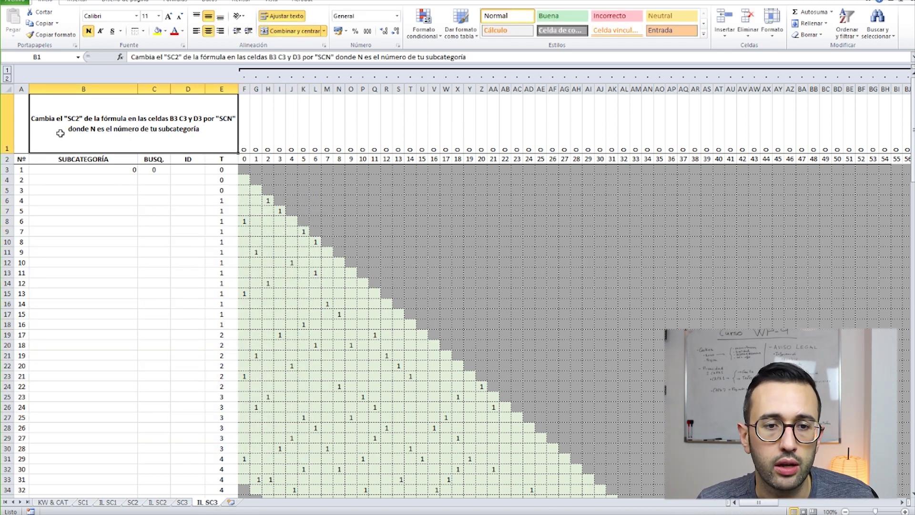
# Step: Change the formulas in cells B3 and C3 of IL SC3 to reference sheet SC3
pyautogui.moveTo(98, 169); pyautogui.dragTo(185, 170)
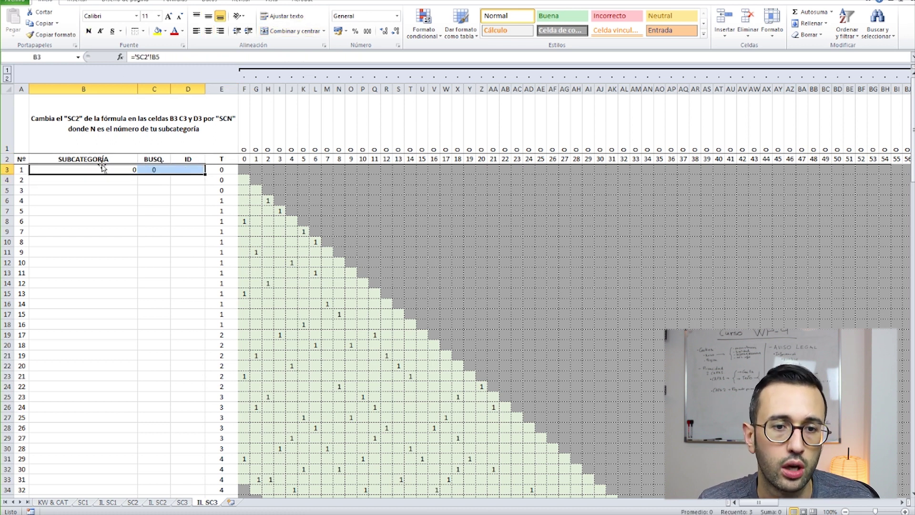
pyautogui.click(108, 169)
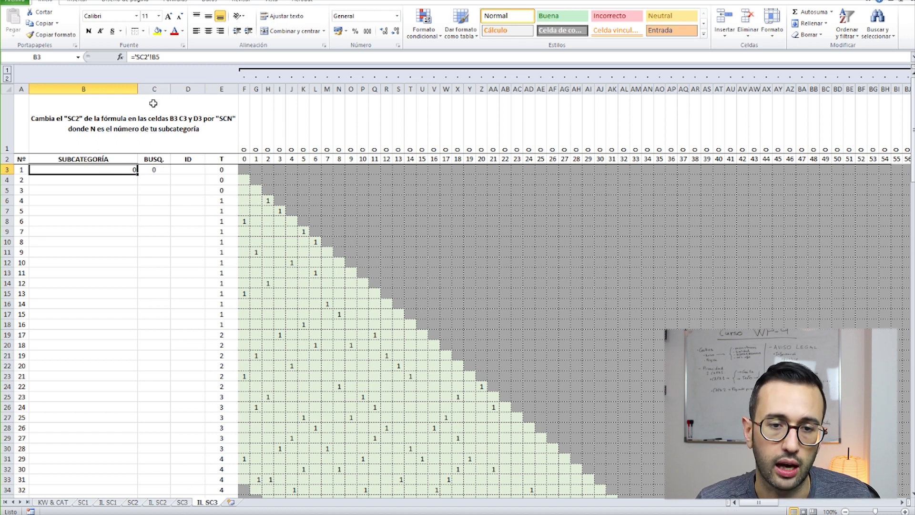
pyautogui.click(146, 58)
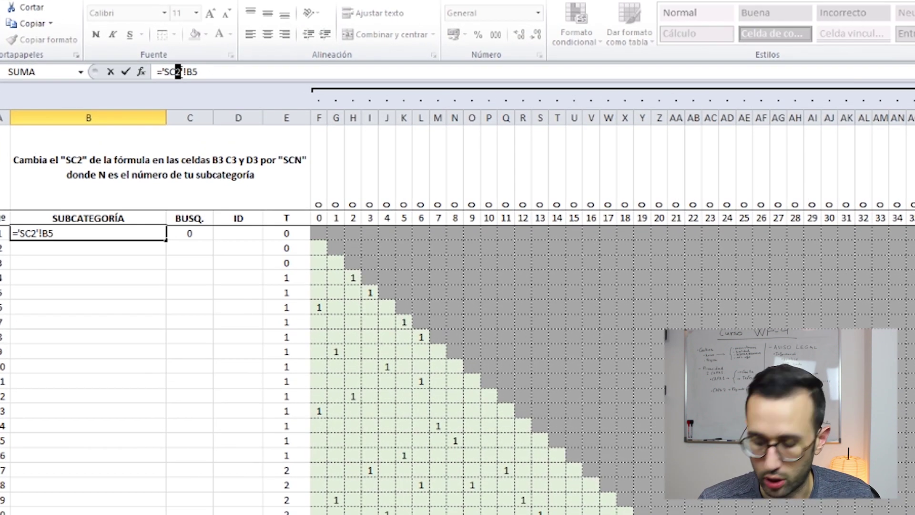
pyautogui.press('BackSpace')
pyautogui.write('3')
pyautogui.click(199, 232)
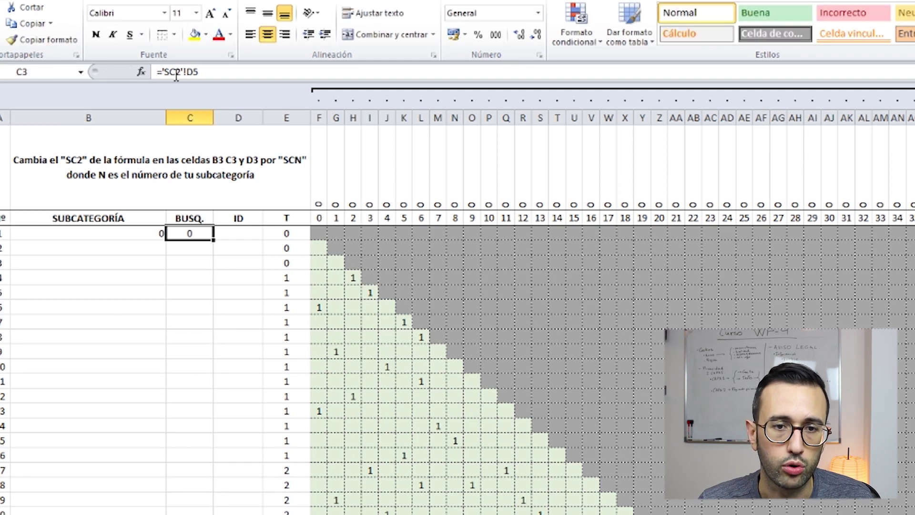
pyautogui.moveTo(174, 71); pyautogui.dragTo(179, 71)
pyautogui.write('3')
# Step: Replace both SC2 references in the ID formula of cell D3 with SC3
pyautogui.click(234, 237)
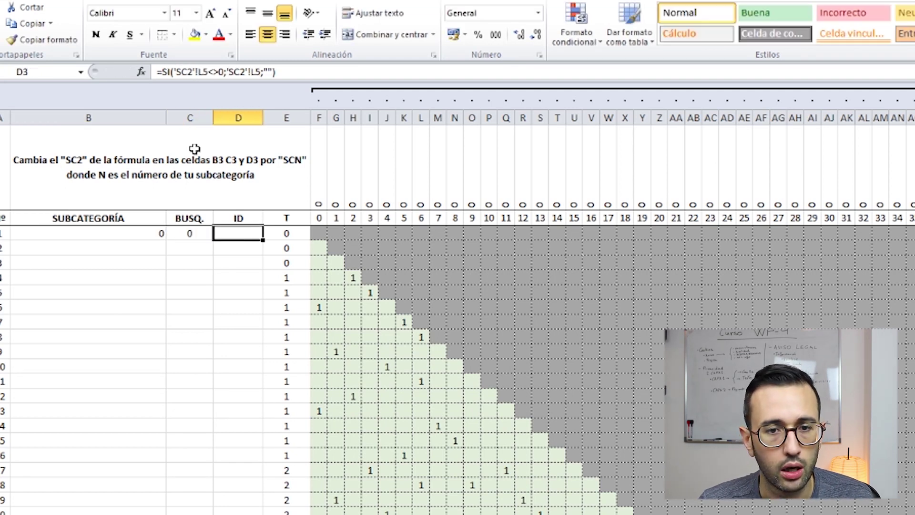
pyautogui.click(188, 71)
pyautogui.moveTo(188, 71); pyautogui.dragTo(245, 71)
pyautogui.write('3')
pyautogui.write('3')
pyautogui.press('Return')
pyautogui.click(112, 292)
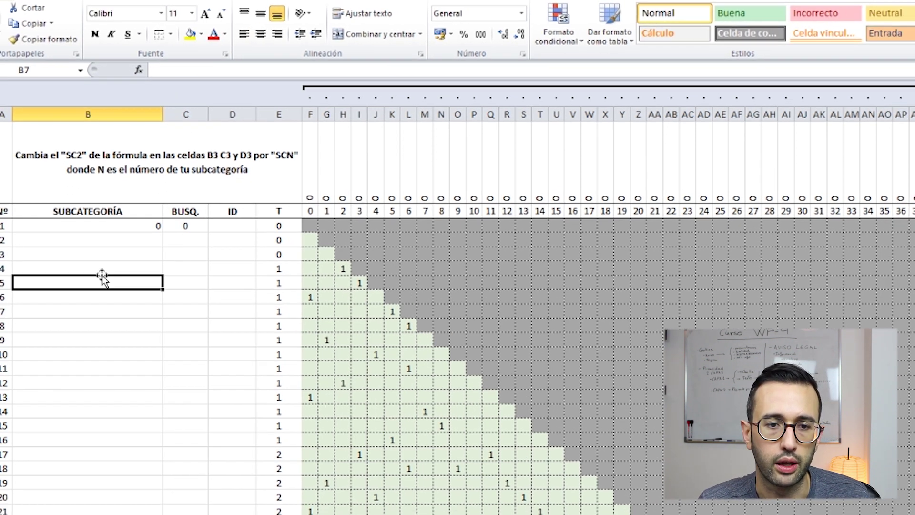
# Step: Try filling the B3:D3 formulas down the IL SC3 table, and undo the fill
pyautogui.moveTo(96, 233); pyautogui.dragTo(219, 233)
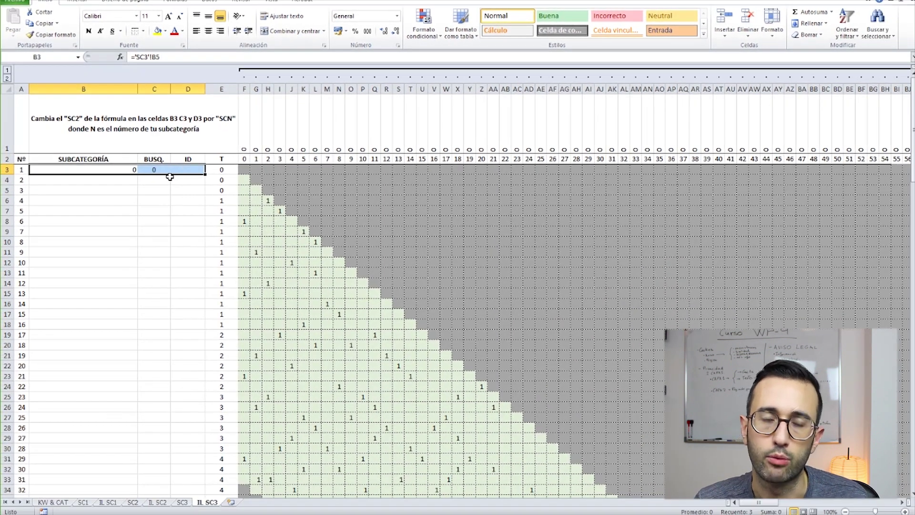
pyautogui.click(160, 189)
pyautogui.moveTo(77, 170); pyautogui.dragTo(173, 456)
pyautogui.scroll(3, 154, 257)
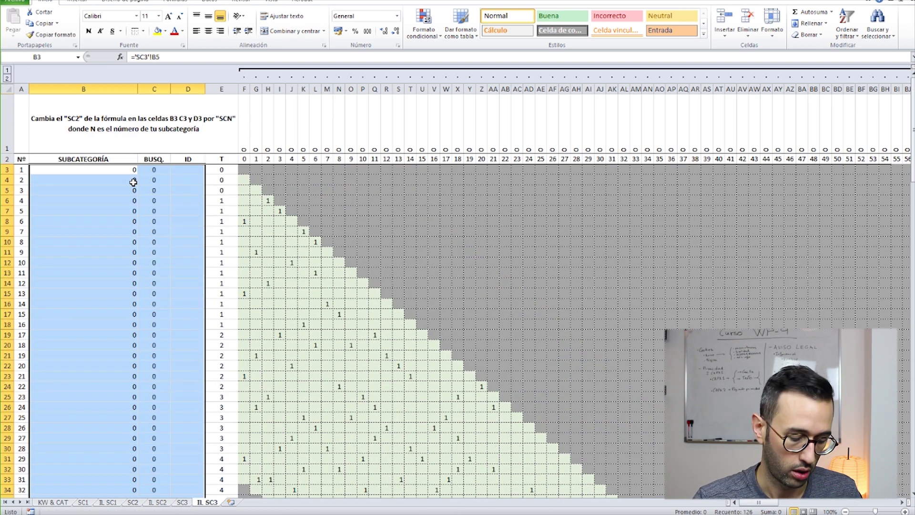
pyautogui.hotkey('ctrl', 'z')
# Step: Extend the instruction note in B1 of IL SC3 with ", seleccionamos esas tres celdas y arastramos hasta el final."
pyautogui.moveTo(109, 171); pyautogui.dragTo(185, 168)
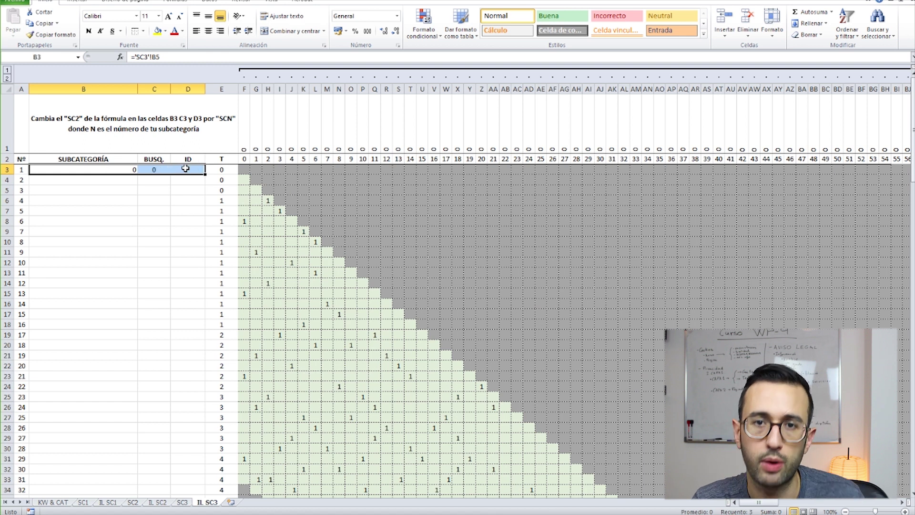
pyautogui.click(206, 137)
pyautogui.doubleClick(206, 137)
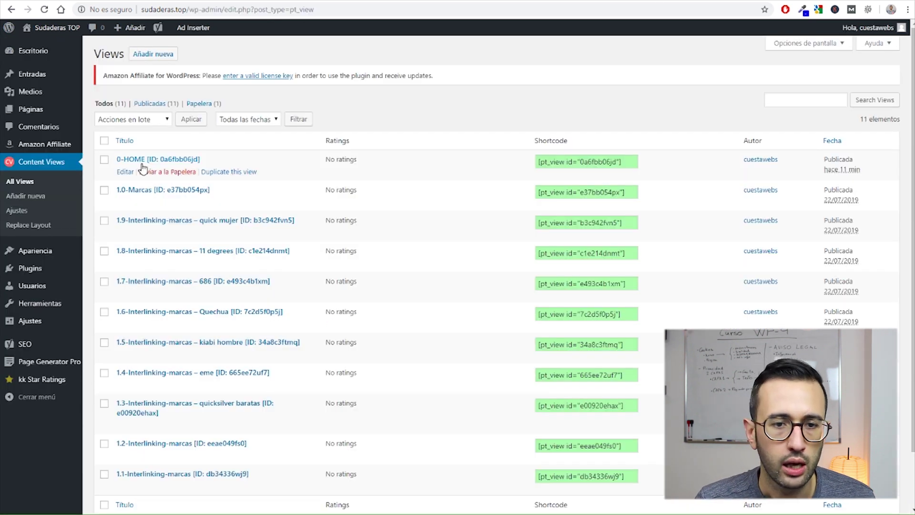
# Step: Switch to the Content Views list in WordPress and start a new view
pyautogui.scroll(-1, 239, 182)
pyautogui.scroll(1, 234, 204)
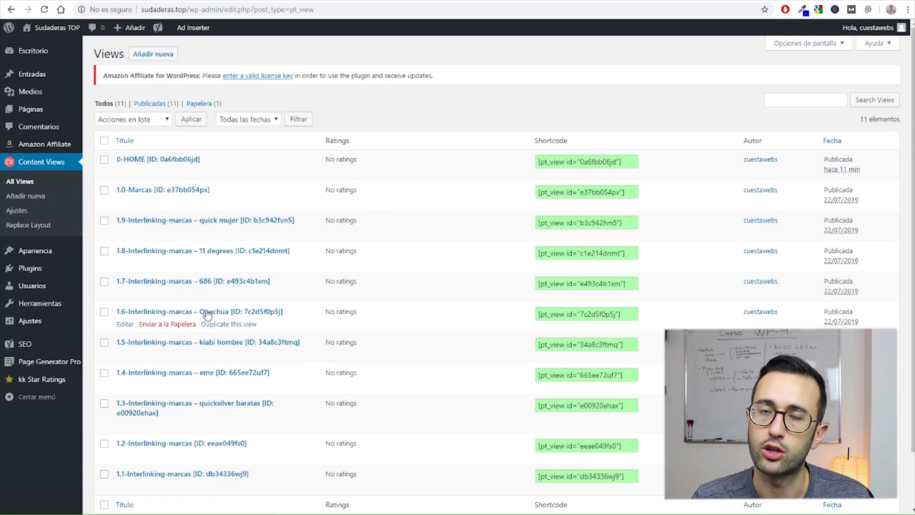
pyautogui.click(164, 56)
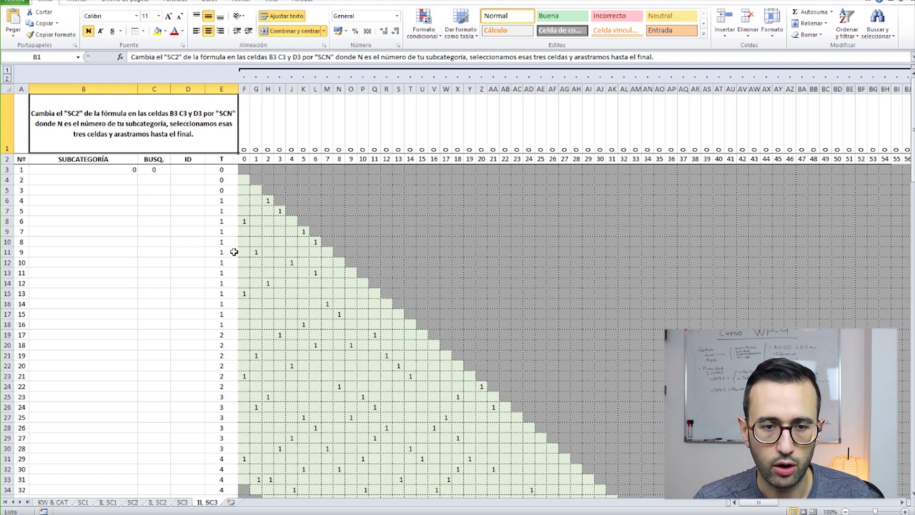
# Step: Return to the workbook and locate the "sudaderas wesc" entry in the IL SC1 interlinking summary beyond the matrix
pyautogui.click(186, 503)
pyautogui.click(89, 503)
pyautogui.click(103, 239)
pyautogui.click(110, 503)
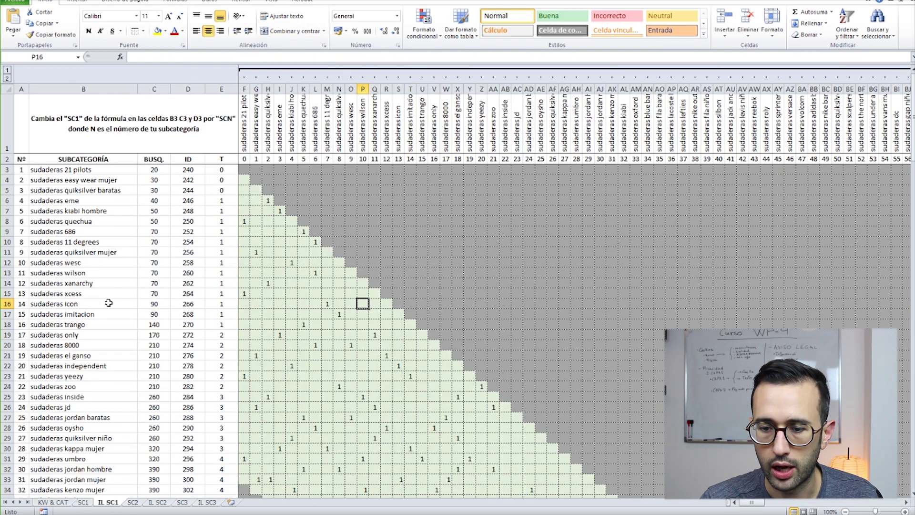
pyautogui.hotkey('ctrl', 'Right')
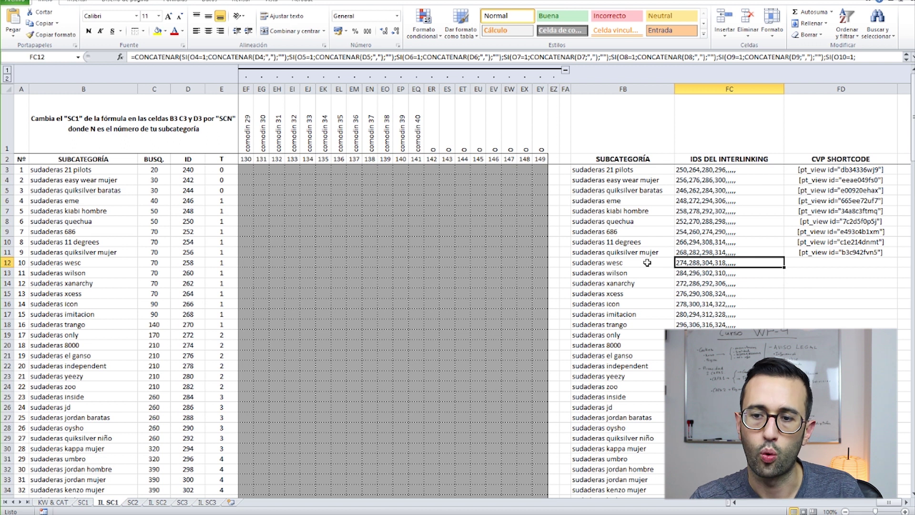
pyautogui.click(598, 263)
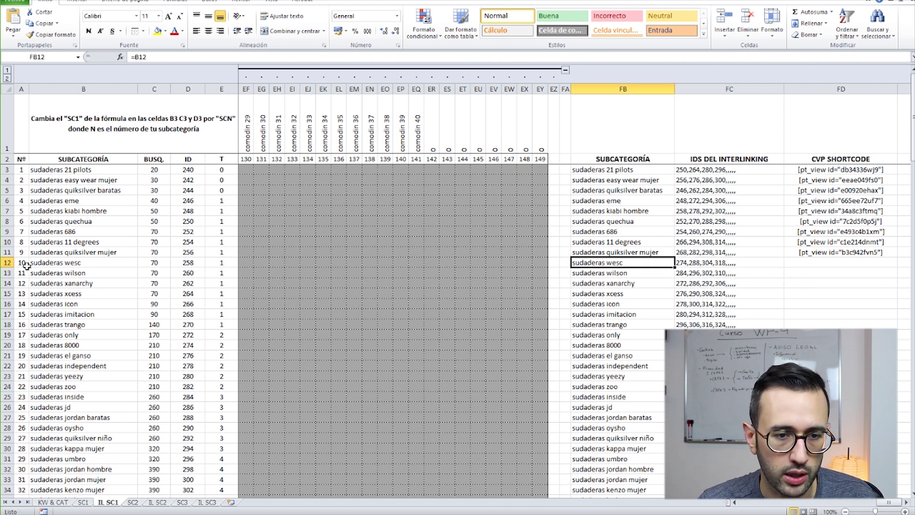
# Step: Switch to the new WordPress view and title it "10 - Sudaderas Wesc"
pyautogui.hotkey('alt', 'Tab')
pyautogui.click(269, 104)
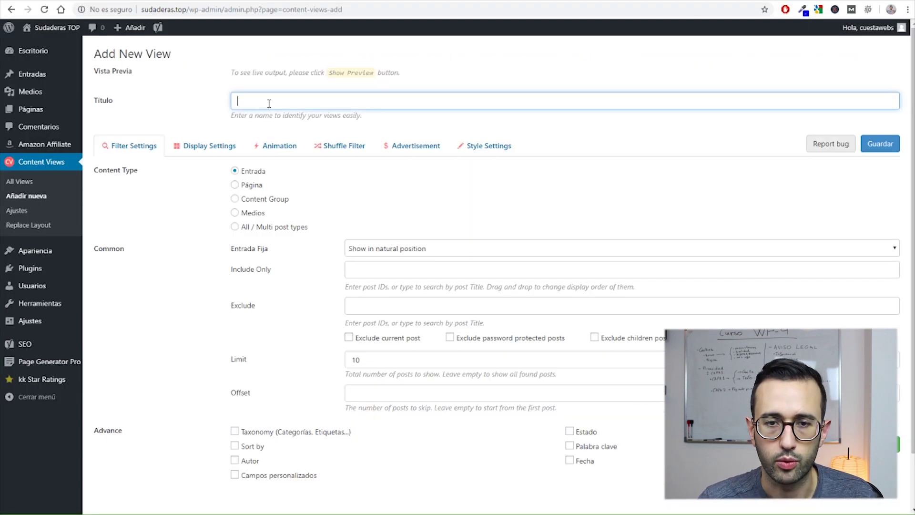
pyautogui.write('10 -')
pyautogui.write('sudaderas wesc')
# Step: Copy the interlinking IDs of "sudaderas wesc" from the workbook into the view's Include Only filter: 274, 288, 304, 318
pyautogui.scroll(-2, 293, 206)
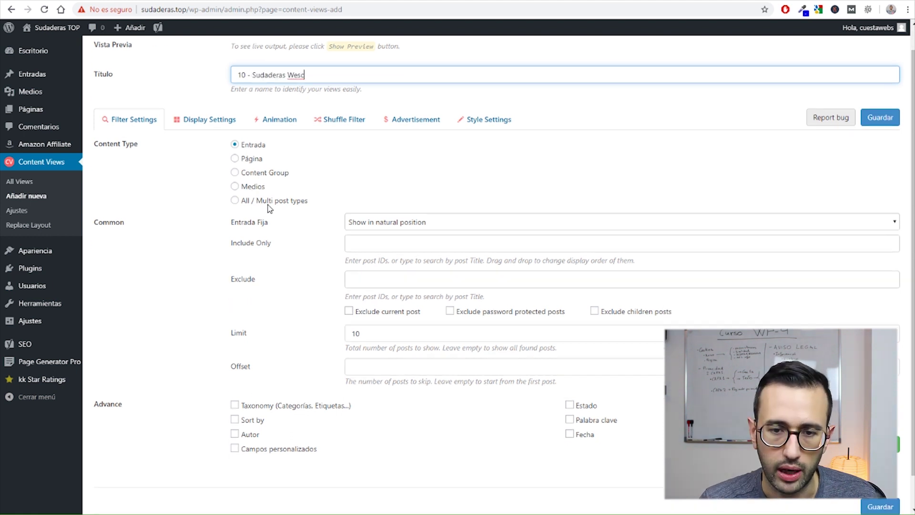
pyautogui.hotkey('alt', 'Tab')
pyautogui.click(690, 263)
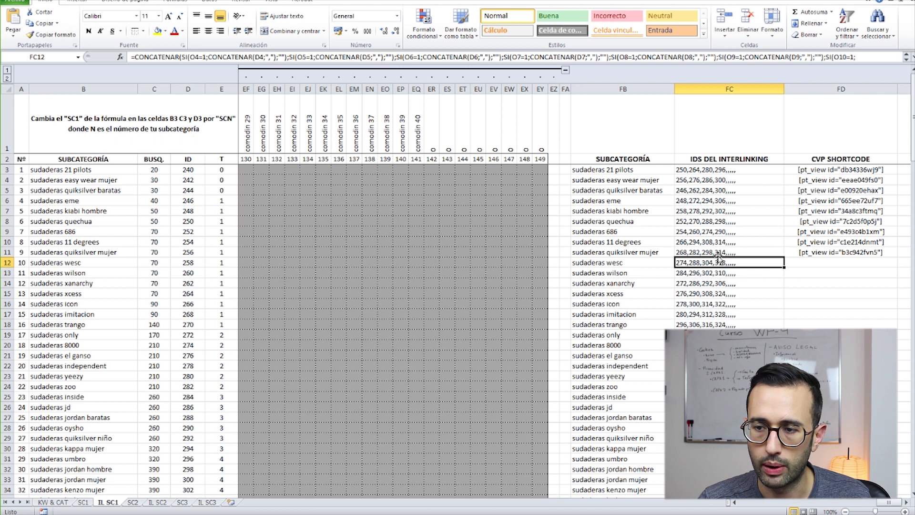
pyautogui.hotkey('ctrl', 'c')
pyautogui.hotkey('alt', 'Tab')
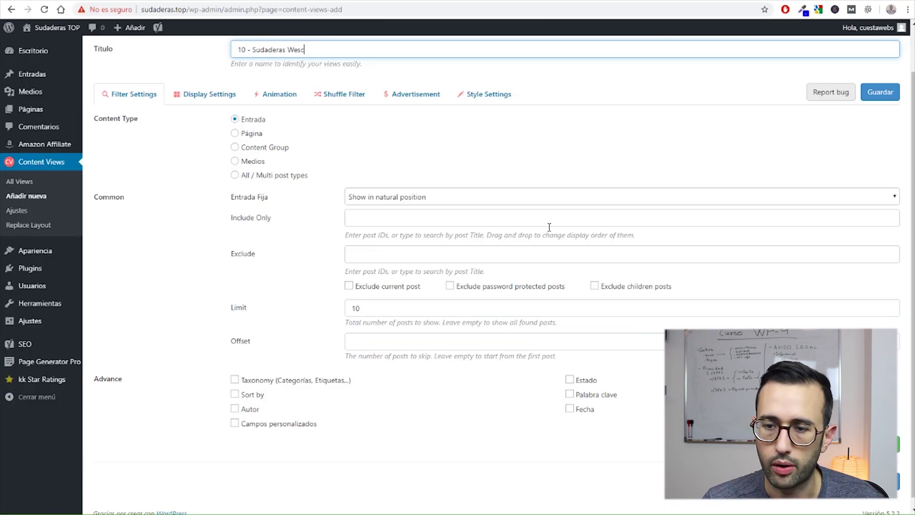
pyautogui.click(393, 222)
pyautogui.hotkey('ctrl', 'v')
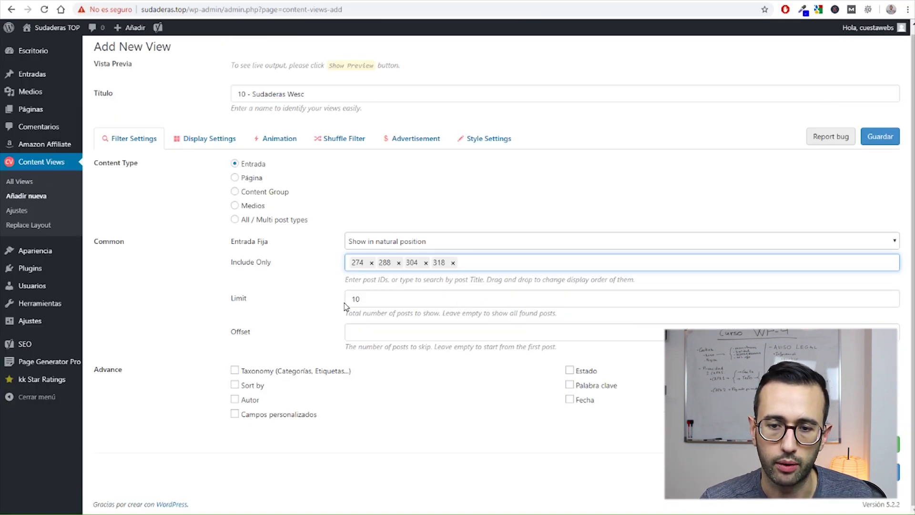
# Step: Clear the view's post limit so that it is empty
pyautogui.press('Tab')
pyautogui.press('BackSpace')
pyautogui.click(265, 310)
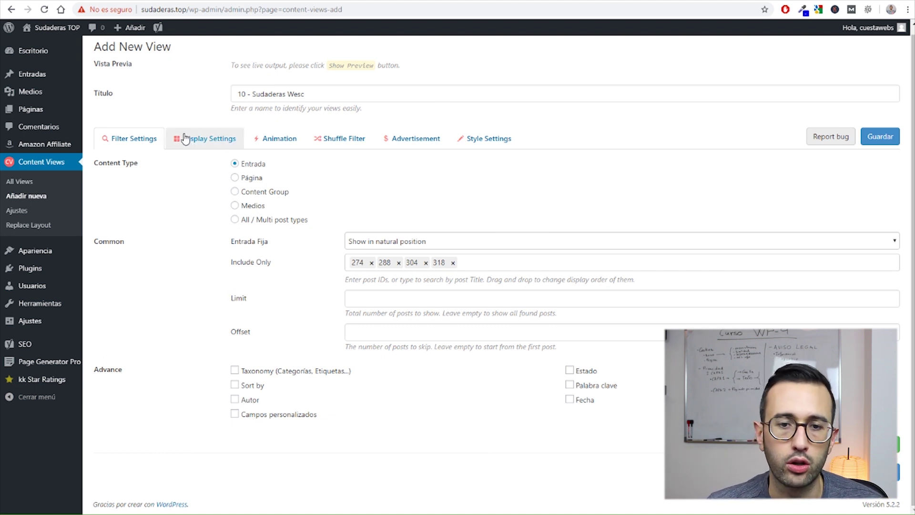
# Step: Hide the content field and set the grid to 4 items per row, 3 on tablet and 2 on mobile, with fields lined up across items
pyautogui.click(204, 142)
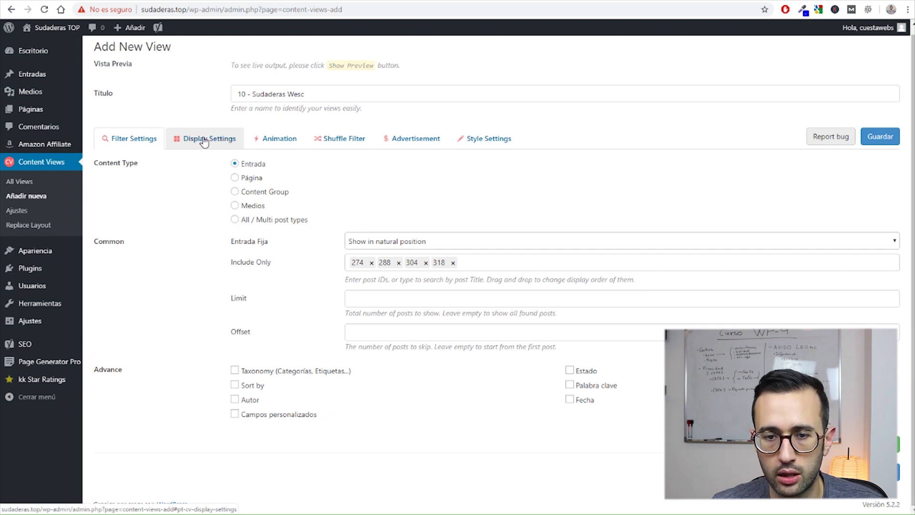
pyautogui.scroll(-1, 186, 172)
pyautogui.click(242, 327)
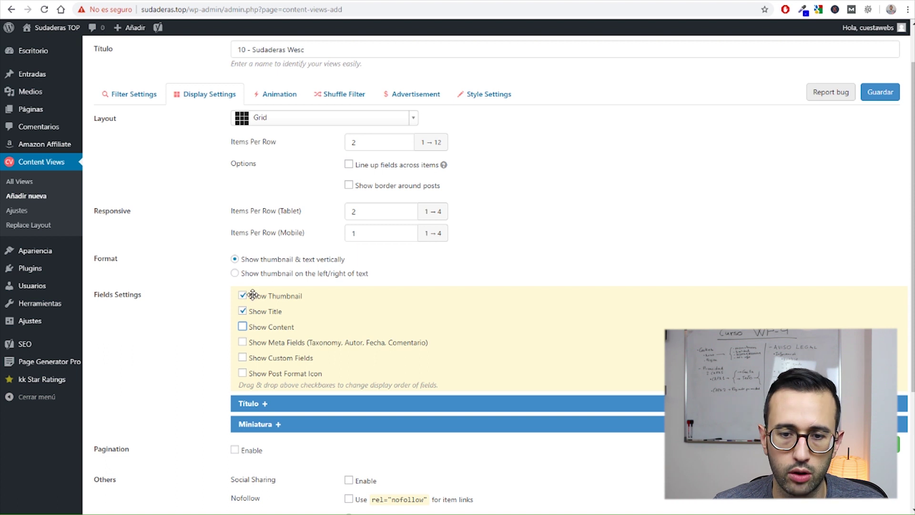
pyautogui.doubleClick(376, 142)
pyautogui.write('4')
pyautogui.doubleClick(353, 232)
pyautogui.write('2')
pyautogui.click(334, 211)
pyautogui.write('3')
pyautogui.click(172, 226)
pyautogui.scroll(-1, 205, 183)
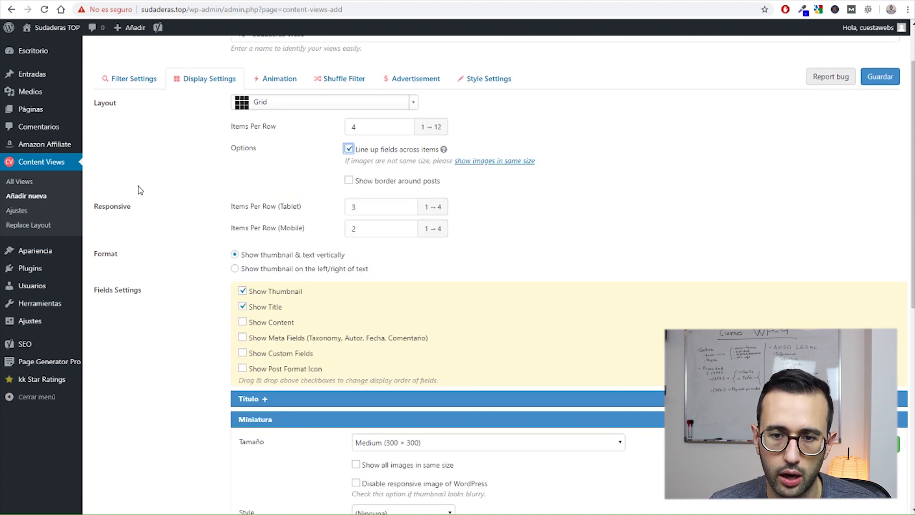
# Step: Make the view's thumbnails show all images in the same size
pyautogui.scroll(-6, 190, 233)
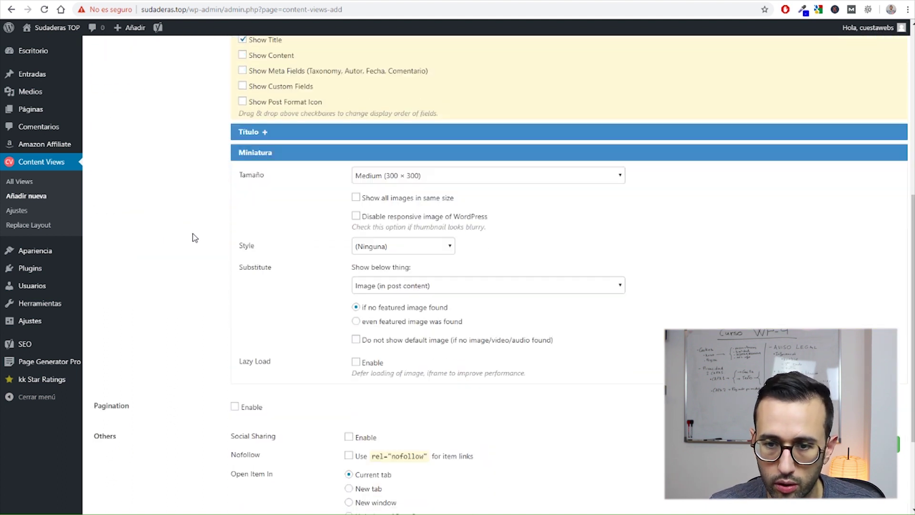
pyautogui.click(356, 154)
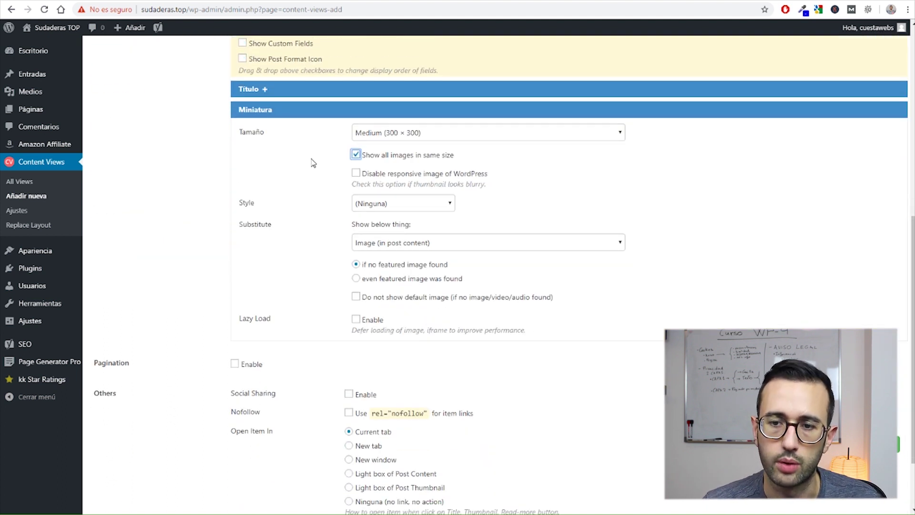
pyautogui.scroll(-1, 333, 162)
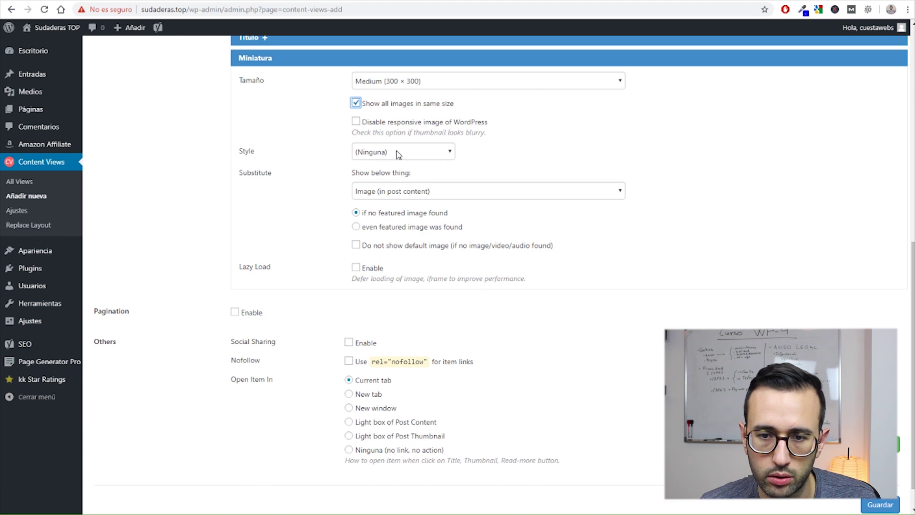
# Step: Show the content field as an unmodified manual excerpt, without the "..." at its end
pyautogui.click(243, 347)
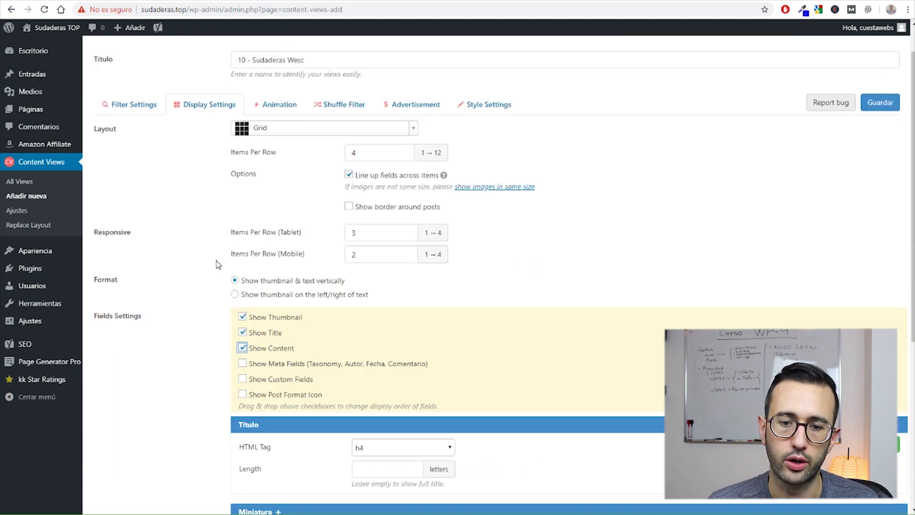
pyautogui.scroll(-5, 256, 364)
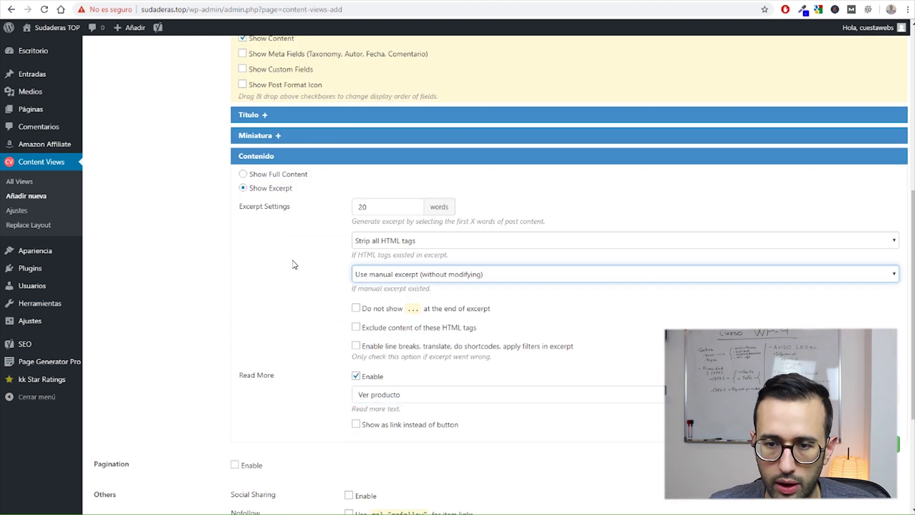
pyautogui.click(355, 308)
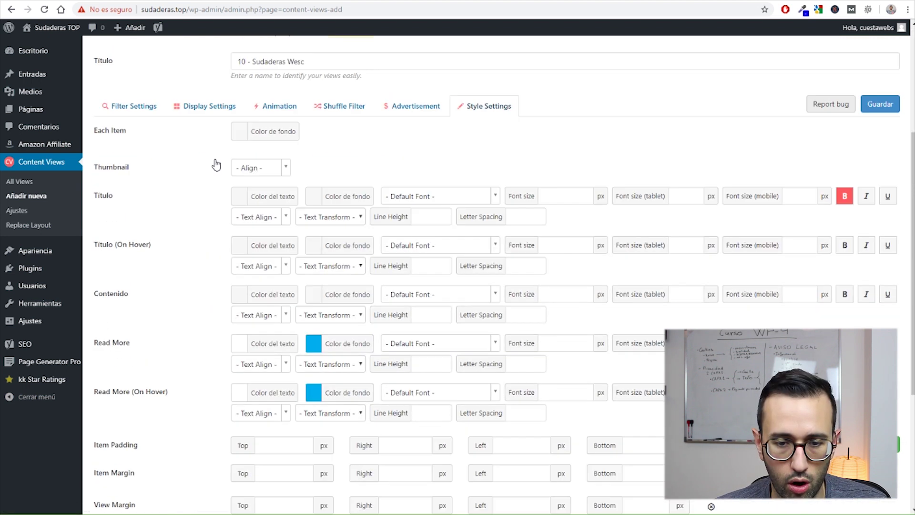
# Step: Style Read More centred with a black background, and its hover state centred with black text on a white background
pyautogui.scroll(-2, 200, 225)
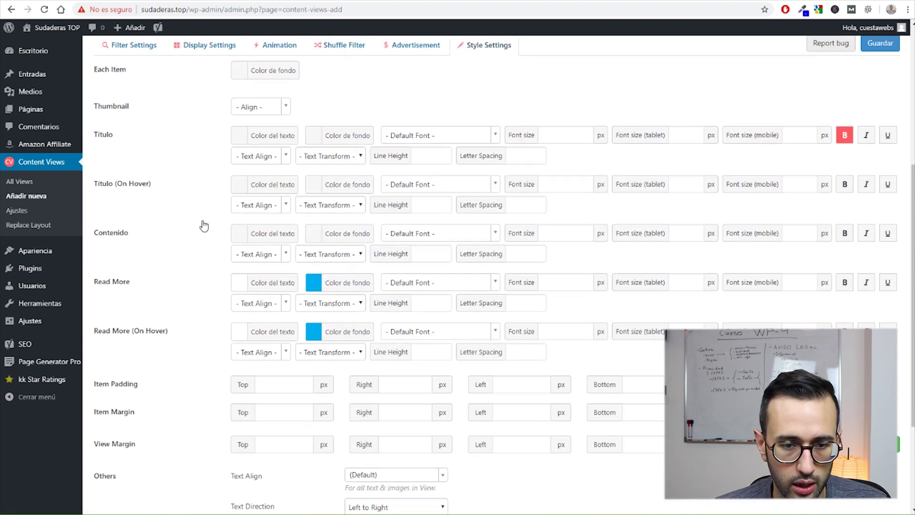
pyautogui.click(342, 282)
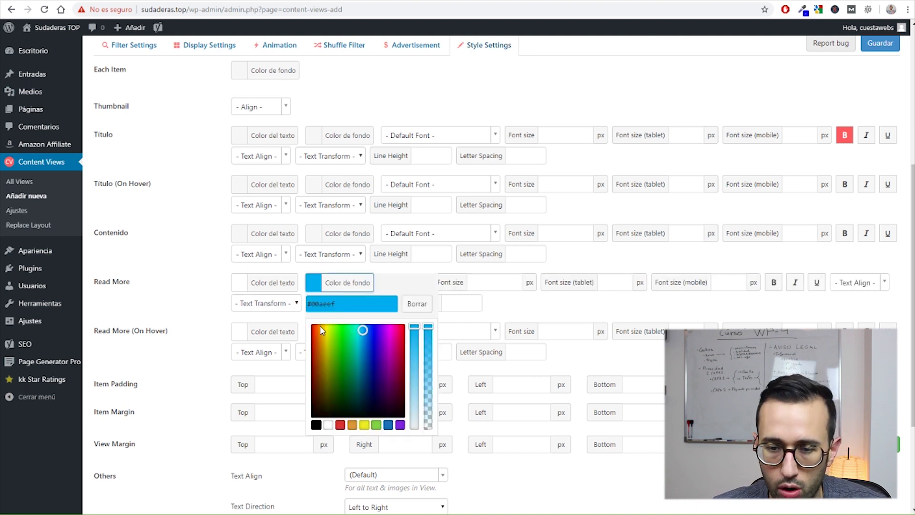
# Step: Set the title's font size to 24 px in the style settings and save the view
pyautogui.click(560, 135)
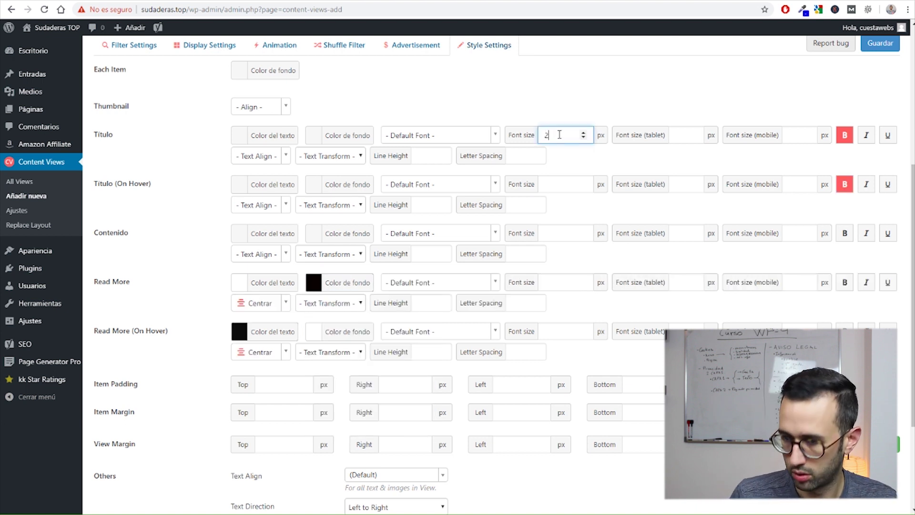
pyautogui.click(558, 185)
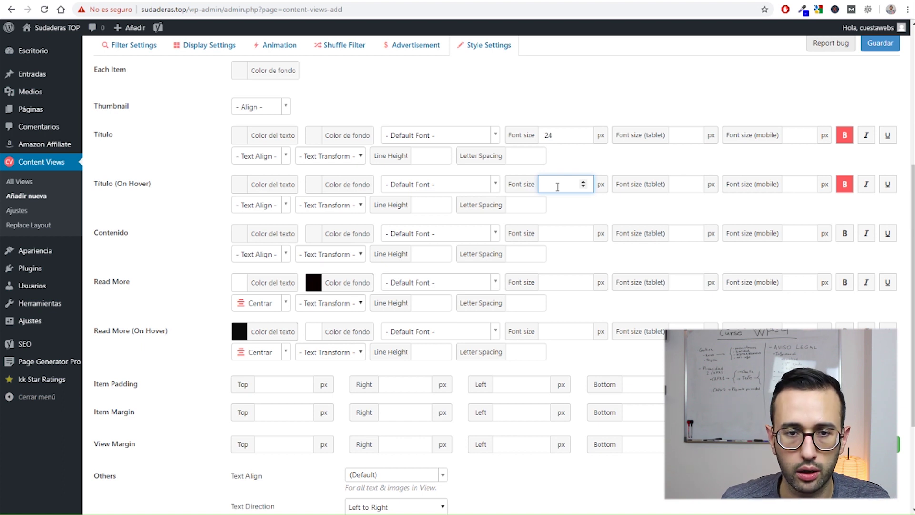
pyautogui.press('Return')
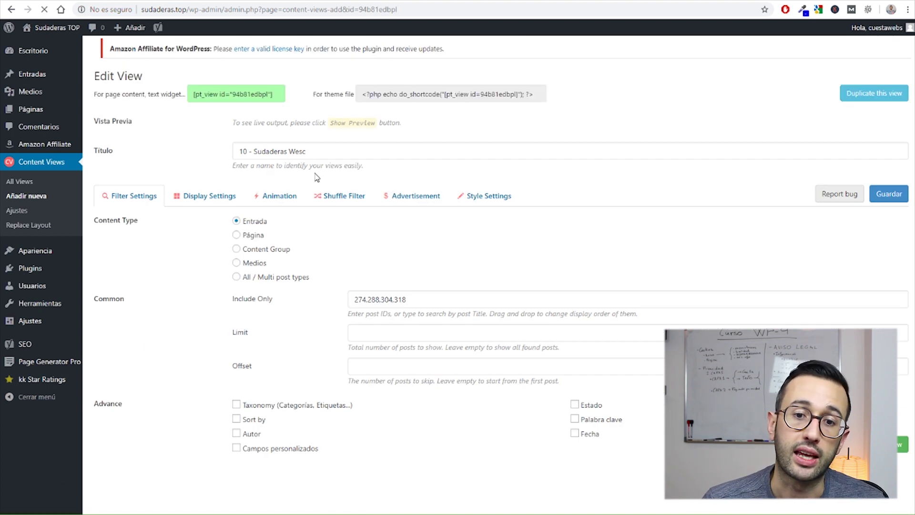
# Step: Rename the view "1.10 - Sudaderas Wesc" and record its shortcode [pt_view id="94b81edbpl"] in the sudaderas wesc row of the Excel sheet
pyautogui.click(21, 181)
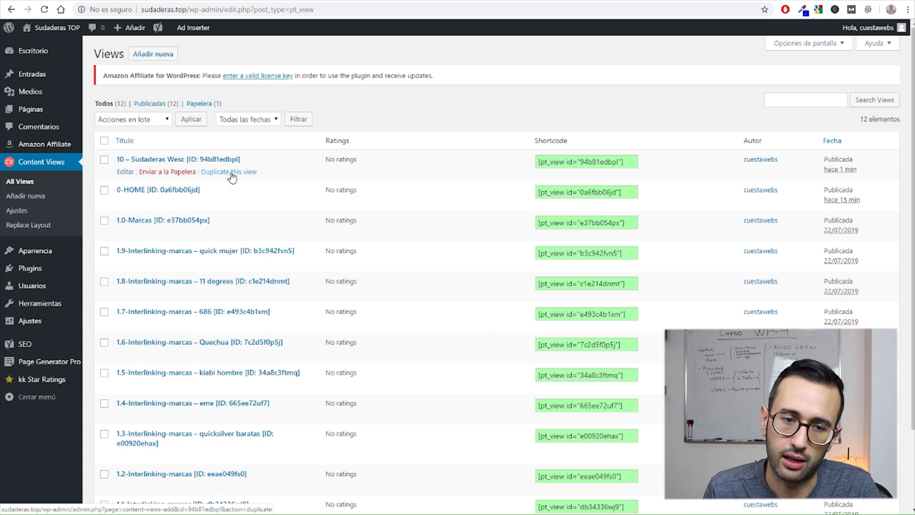
pyautogui.hotkey('alt', 'Tab')
pyautogui.click(812, 262)
pyautogui.hotkey('ctrl', 'v')
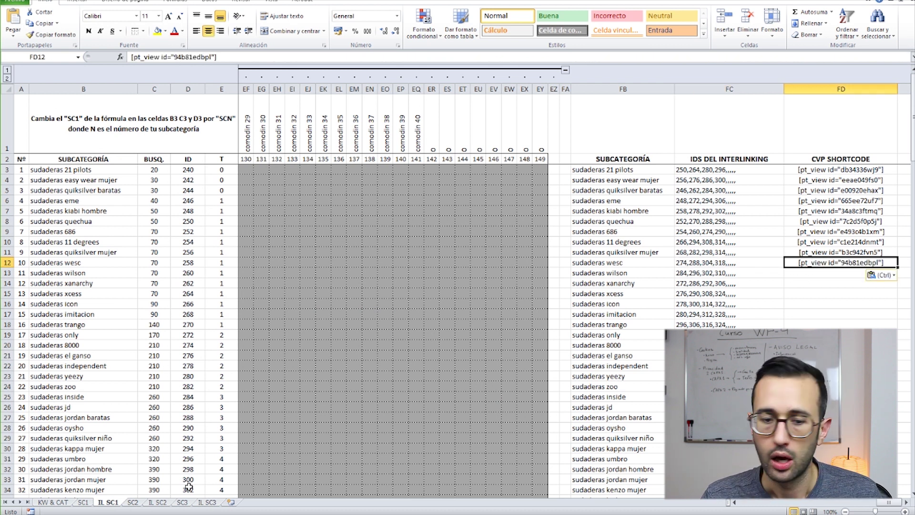
# Step: Back in WordPress, find the "wesc" post, add [pt_view id="94b81edbpl"] at the end of its content and update the post
pyautogui.hotkey('alt', 'Tab')
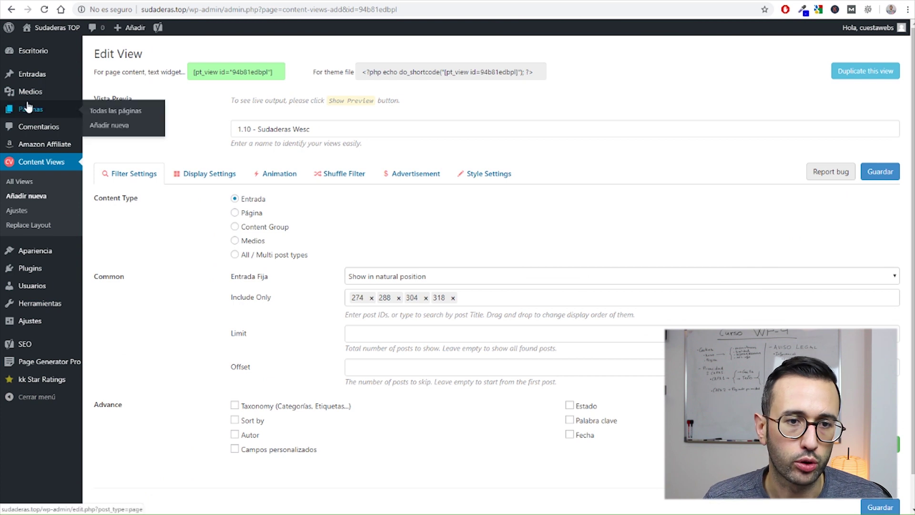
pyautogui.moveTo(33, 76)
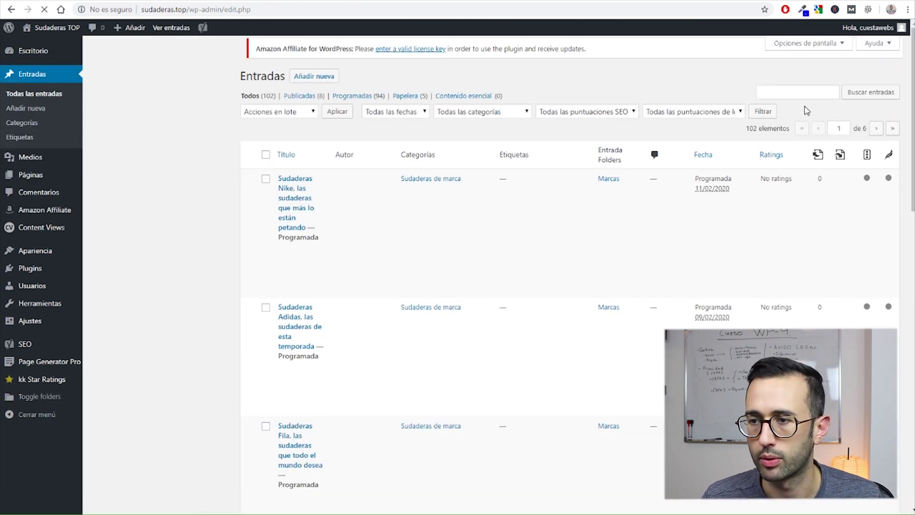
pyautogui.click(801, 92)
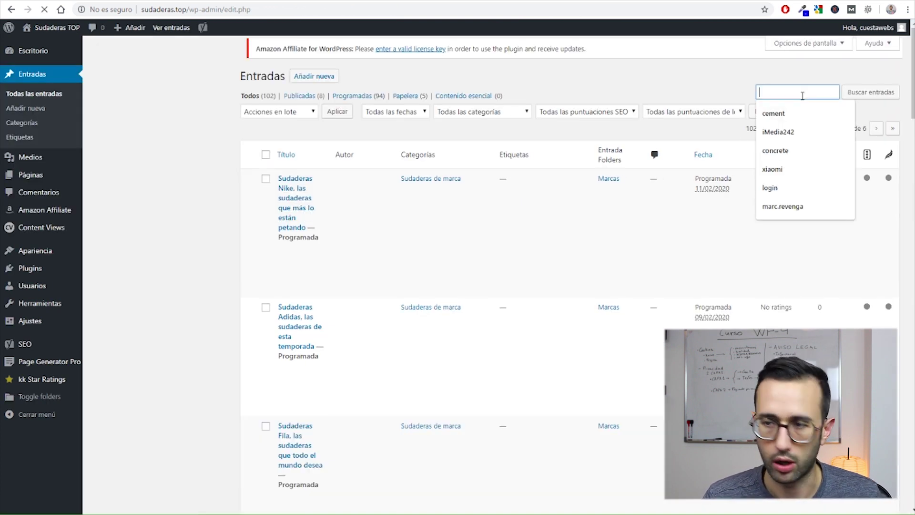
pyautogui.write('wesc')
pyautogui.press('Return')
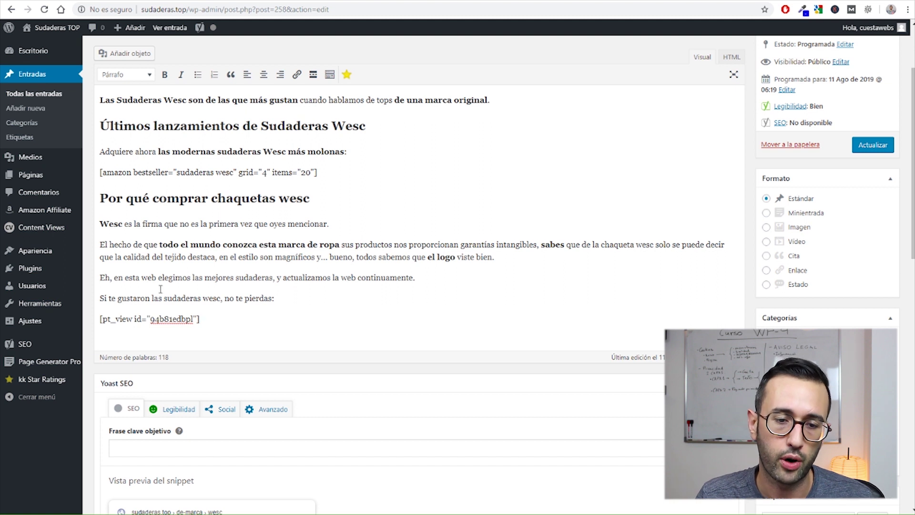
pyautogui.scroll(-2, 163, 281)
pyautogui.scroll(-1, 272, 207)
pyautogui.scroll(-3, 272, 213)
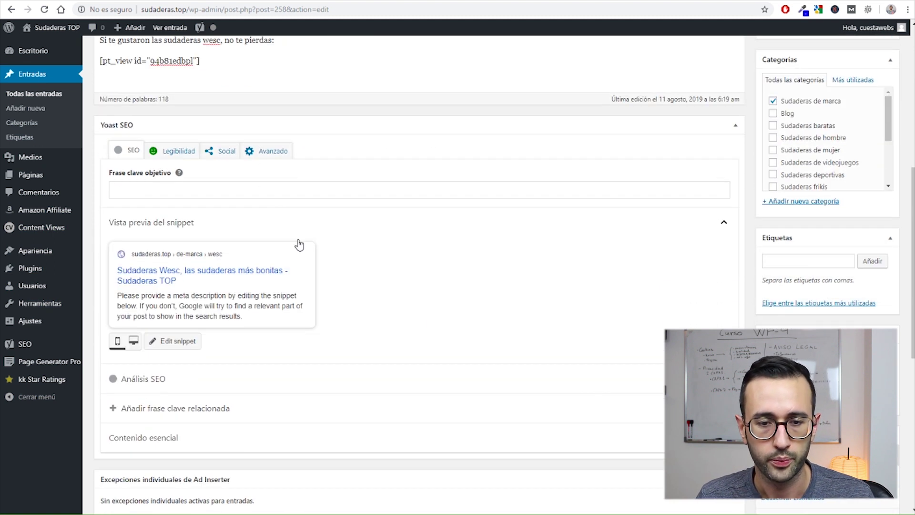
pyautogui.scroll(7, 613, 332)
pyautogui.click(877, 247)
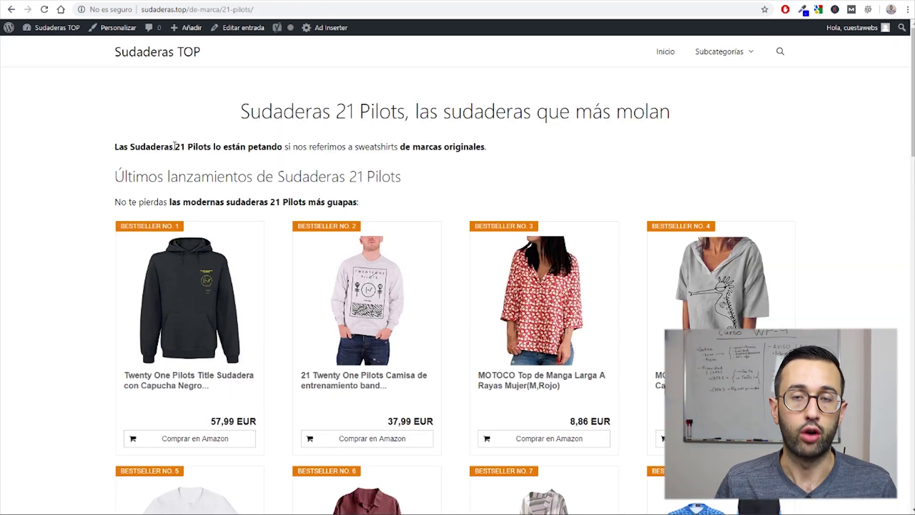
# Step: Examine the published 21 Pilots page from its product grid down to the interlinking view at the end
pyautogui.scroll(-6, 98, 171)
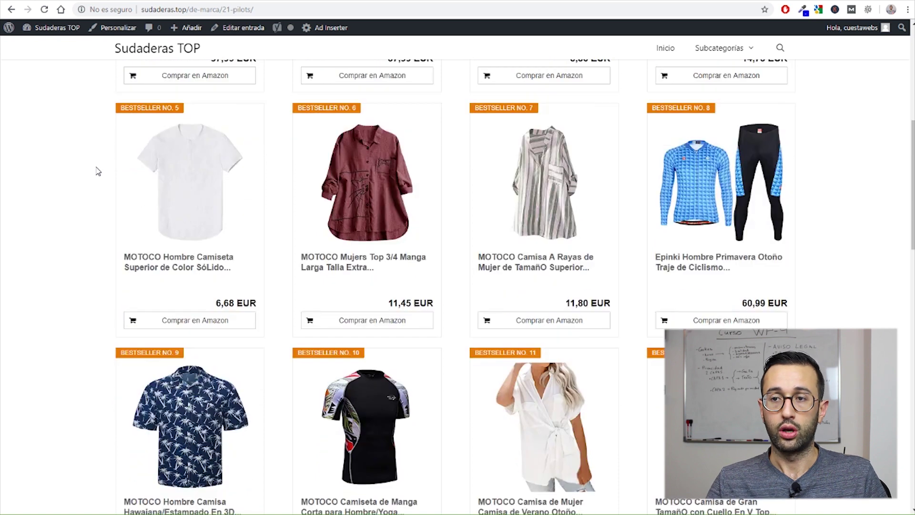
pyautogui.scroll(-20, 98, 172)
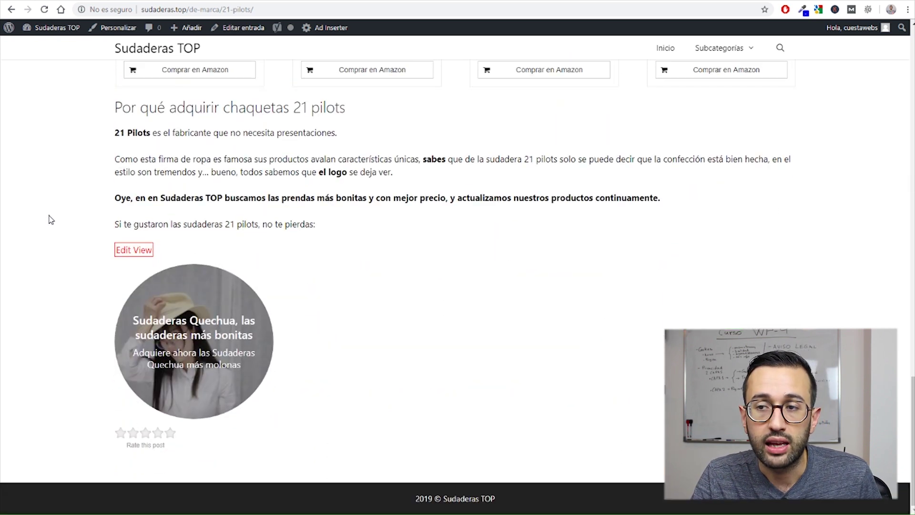